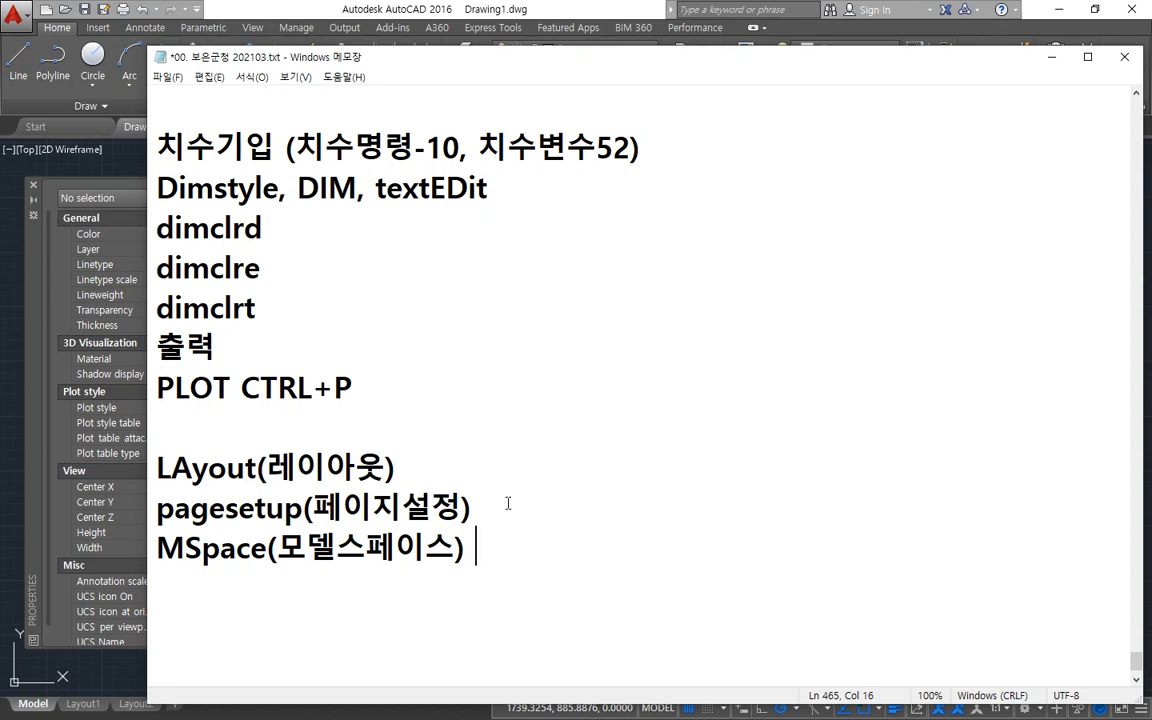
Complete the MSpace line of the notes with PSpace(종이영역) and add MView(모델뷰) on a new line
{"action": "type", "text": "pace("}
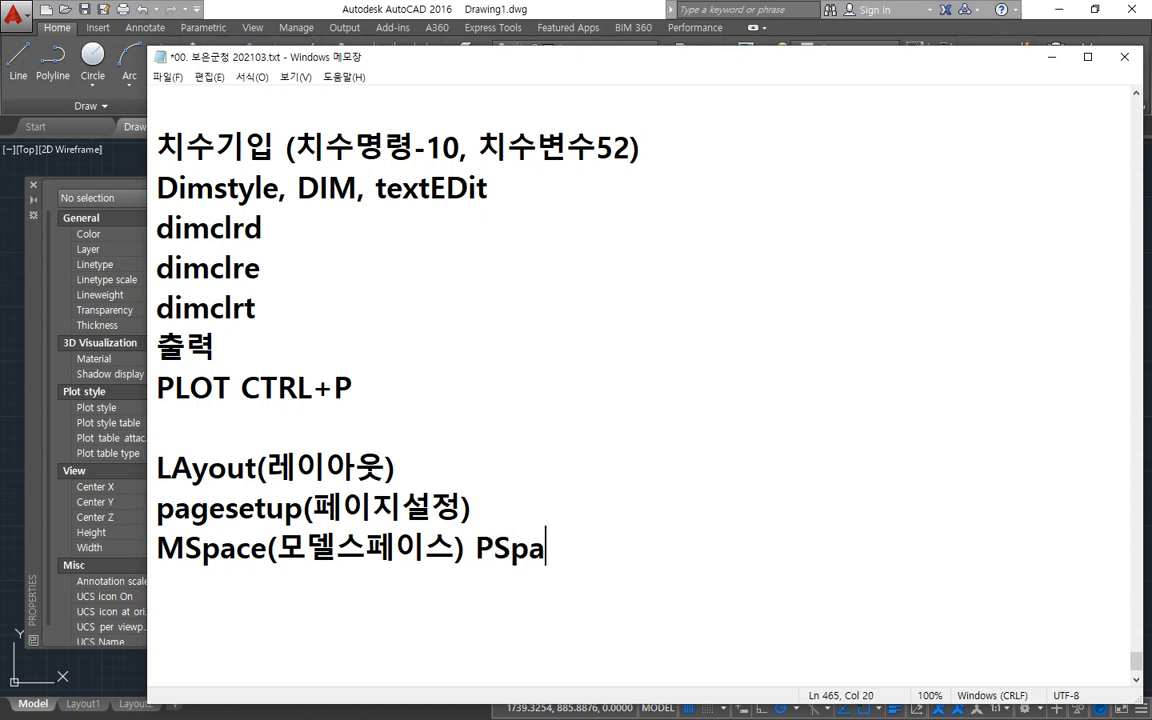
{"action": "type", "text": "종여"}
{"action": "key", "text": "BackSpace"}
{"action": "key", "text": "BackSpace"}
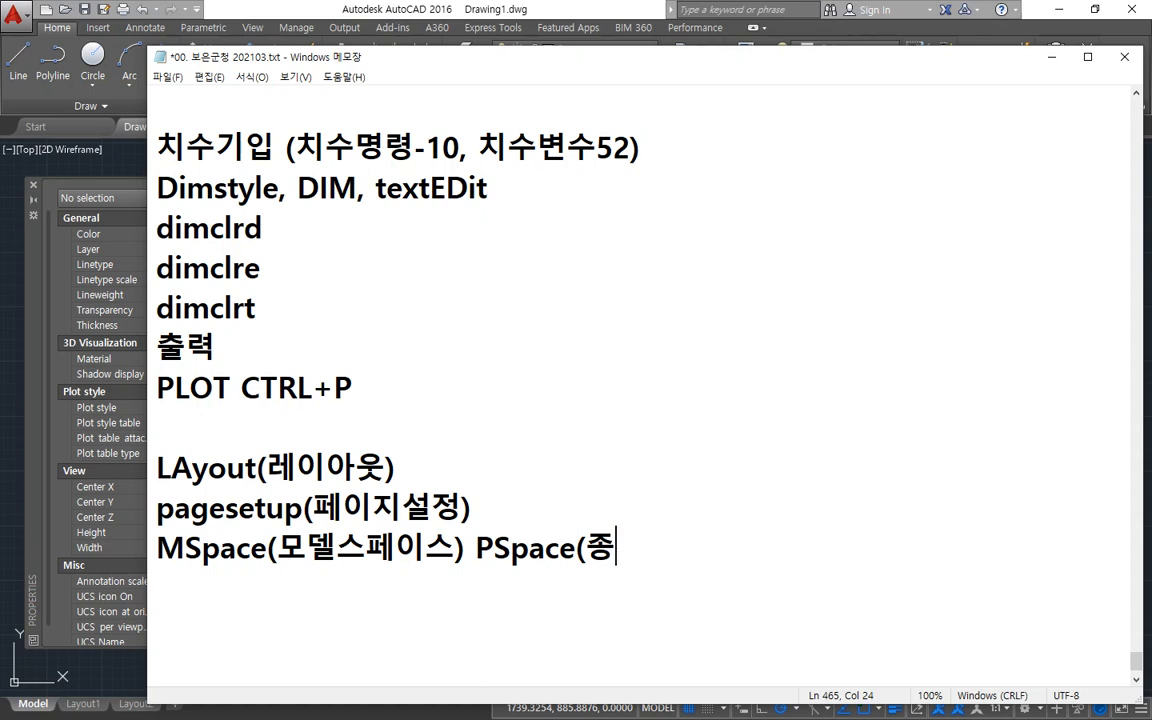
{"action": "type", "text": "이영역)"}
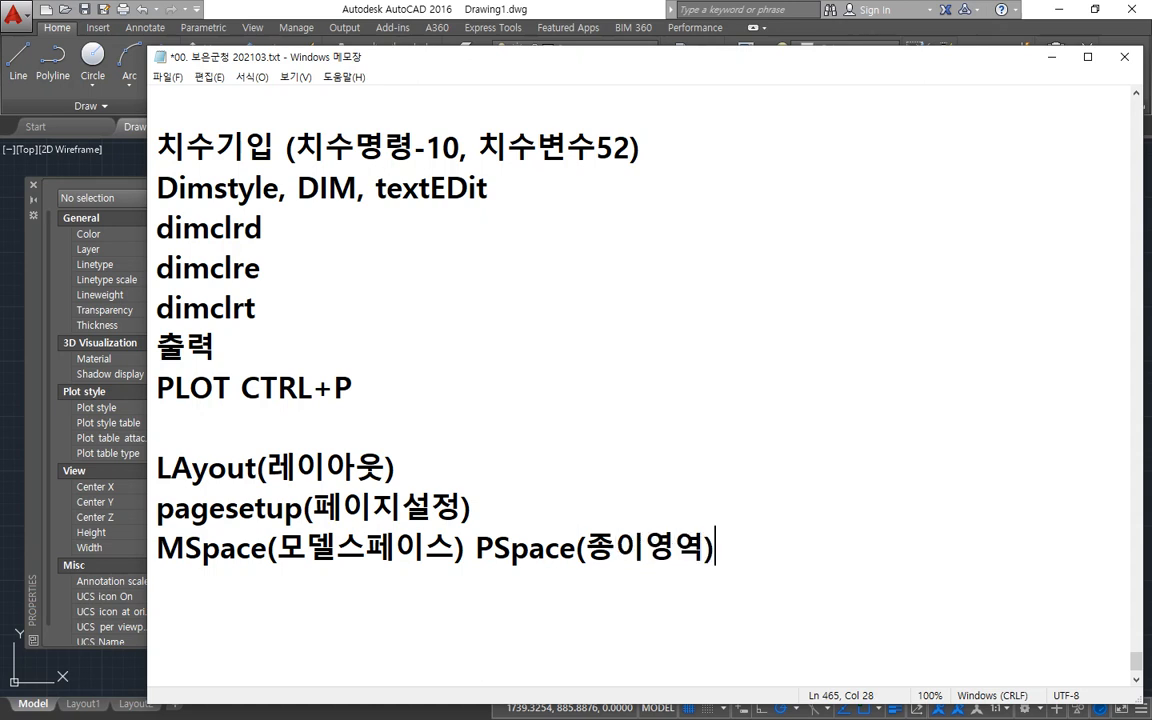
{"action": "key", "text": "Return"}
{"action": "type", "text": "MView(ㅁ모델뷰)"}
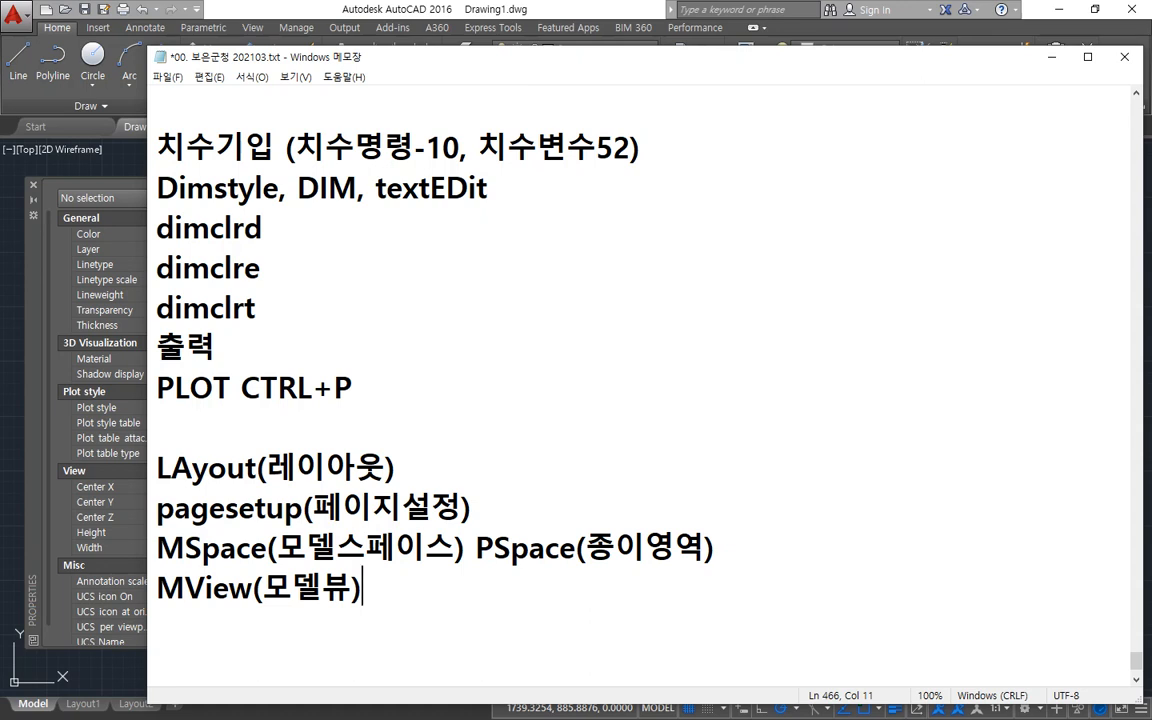
Switch to AutoCAD and place its window at reduced size so the notes below stay readable
{"action": "key", "text": "alt+Tab"}
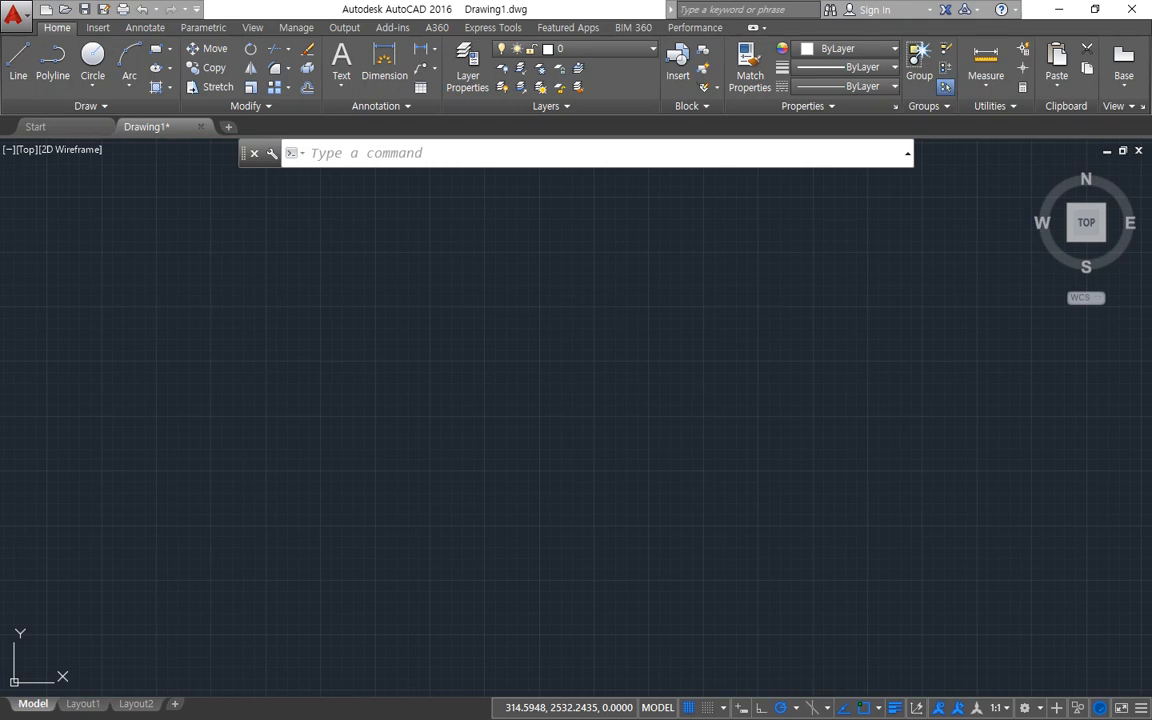
{"action": "left_click_drag", "start_coordinate": [442, 8], "coordinate": [494, 40]}
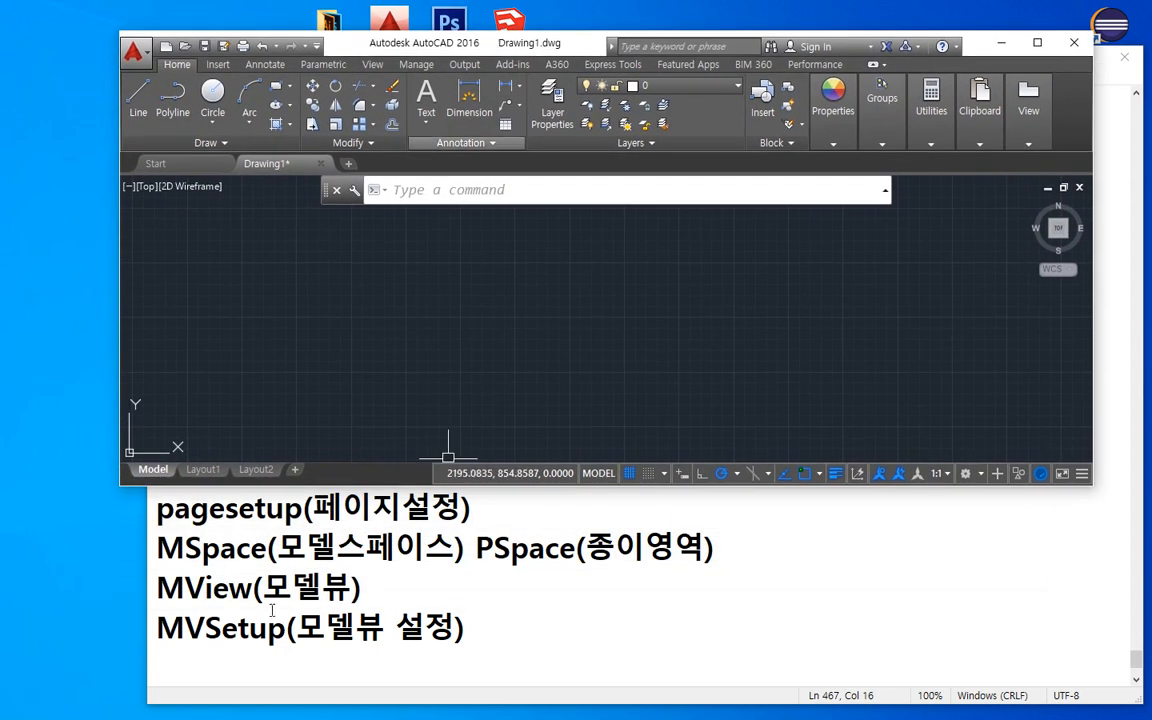
{"action": "key", "text": "ctrl+Tab"}
{"action": "left_click", "coordinate": [276, 159]}
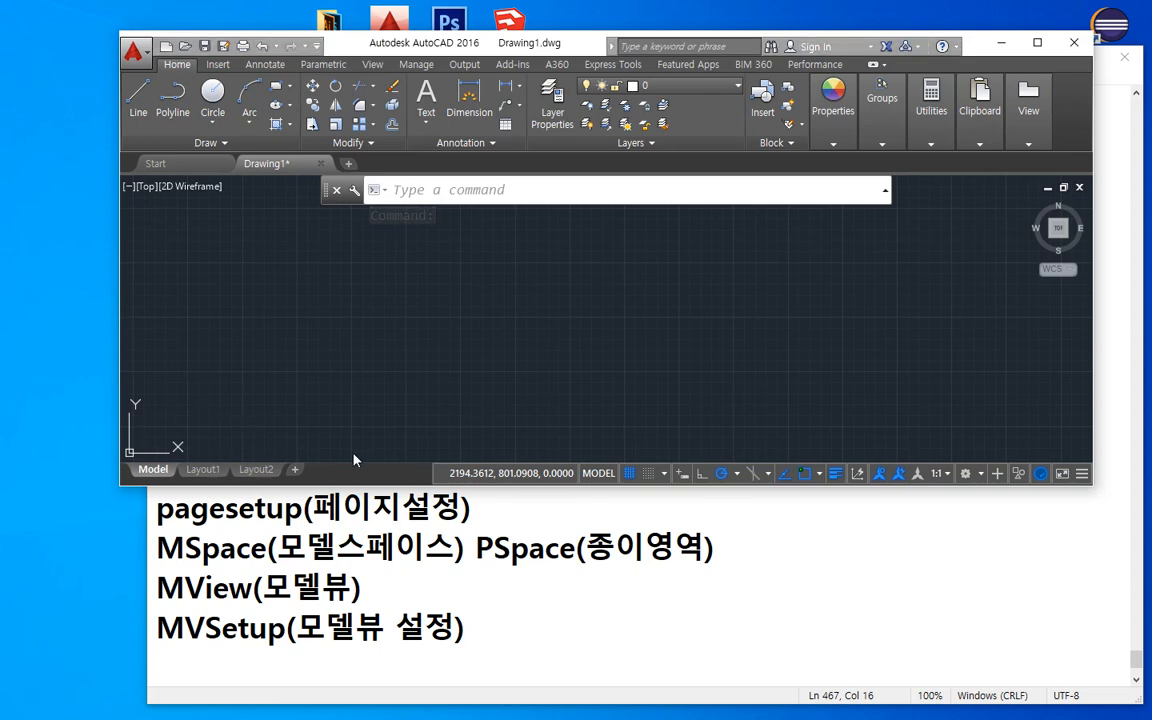
{"action": "mouse_move", "coordinate": [208, 437]}
{"action": "left_mouse_down"}
{"action": "mouse_move", "coordinate": [113, 476]}
{"action": "mouse_move", "coordinate": [285, 480]}
{"action": "mouse_move", "coordinate": [290, 462]}
{"action": "left_mouse_up"}
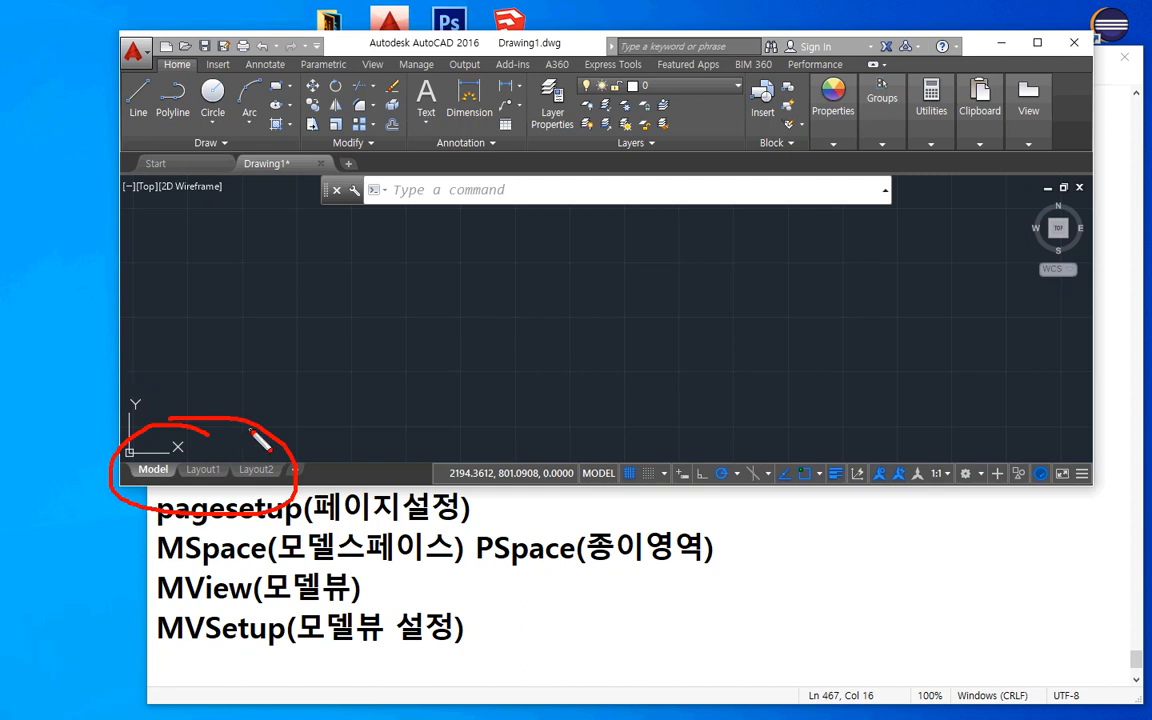
{"action": "key", "text": "Escape"}
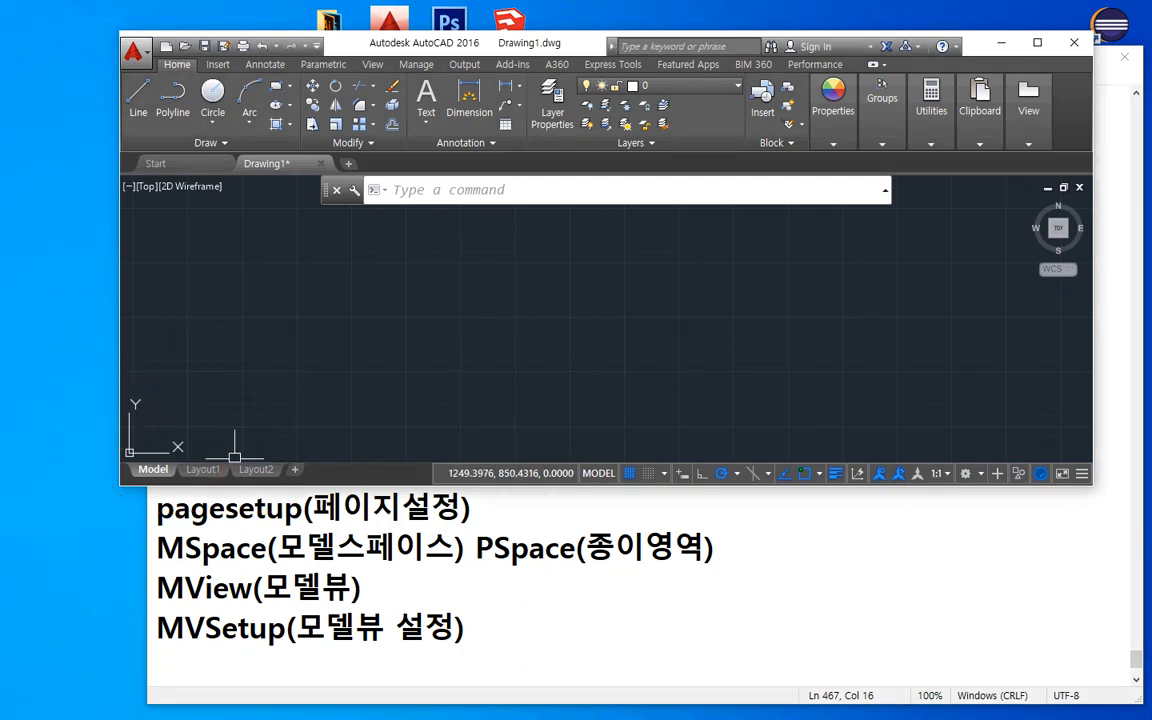
Open Layout1 and inspect its sheet at full window size, then restore the smaller window
{"action": "left_click", "coordinate": [206, 470]}
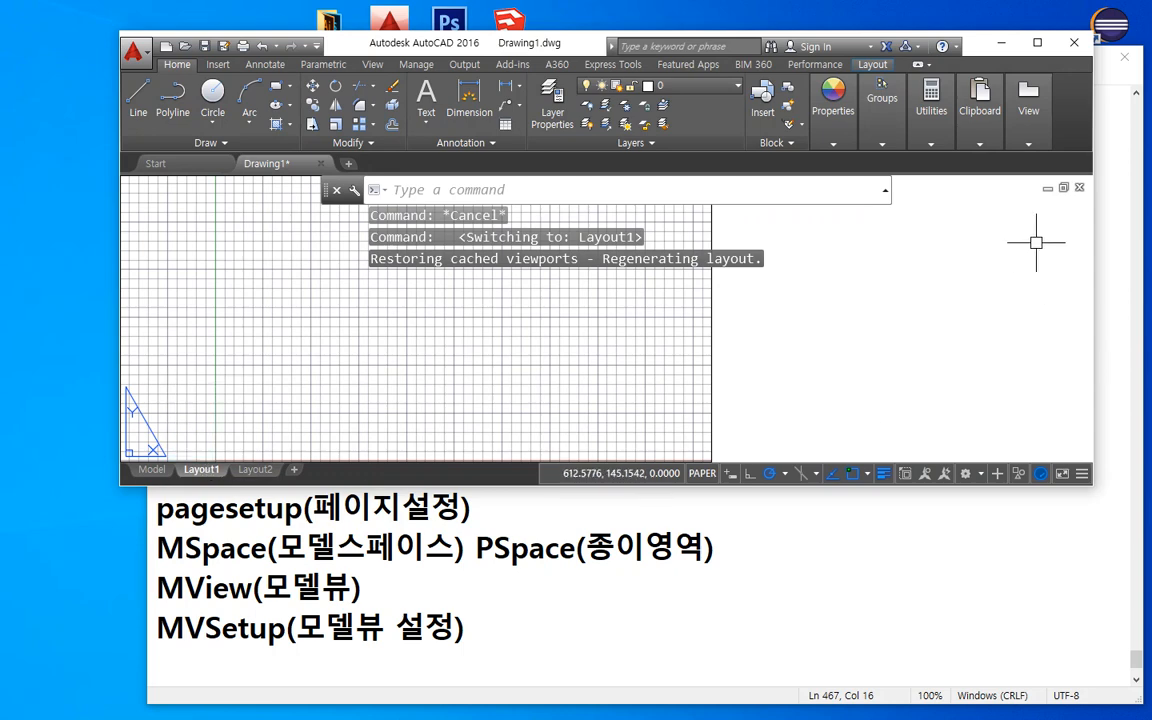
{"action": "left_click", "coordinate": [1037, 43]}
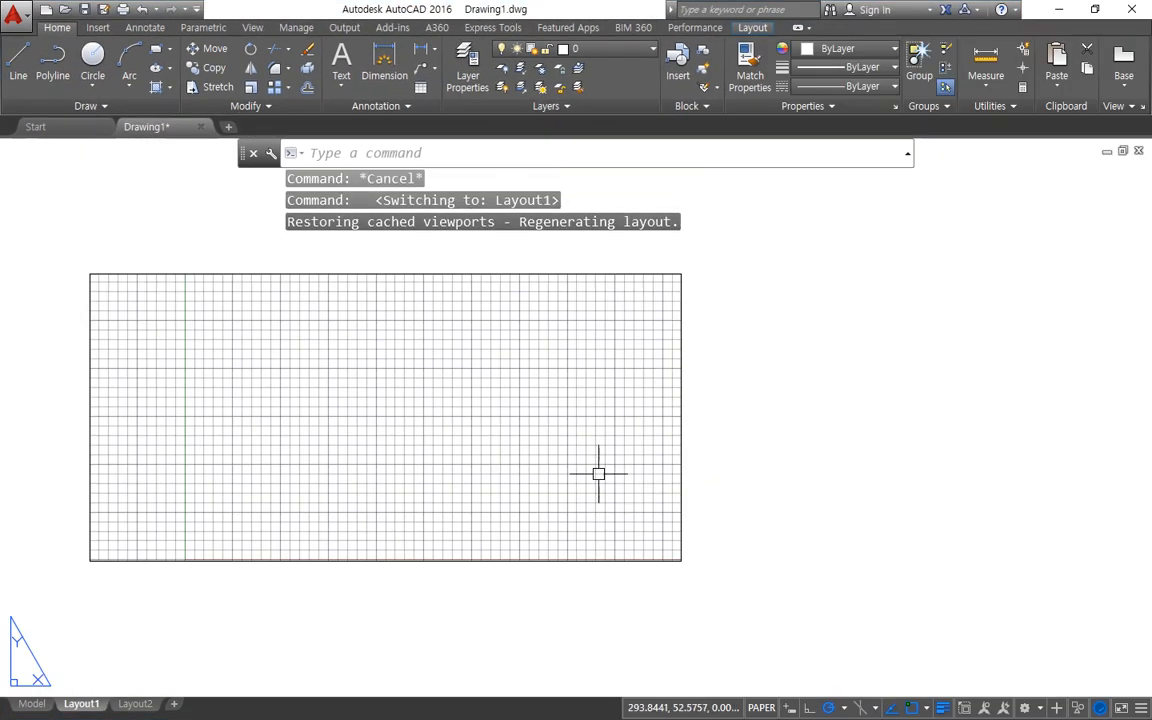
{"action": "scroll", "coordinate": [600, 475], "scroll_direction": "down", "scroll_amount": 2}
{"action": "middle_click_drag", "start_coordinate": [499, 463], "coordinate": [528, 417]}
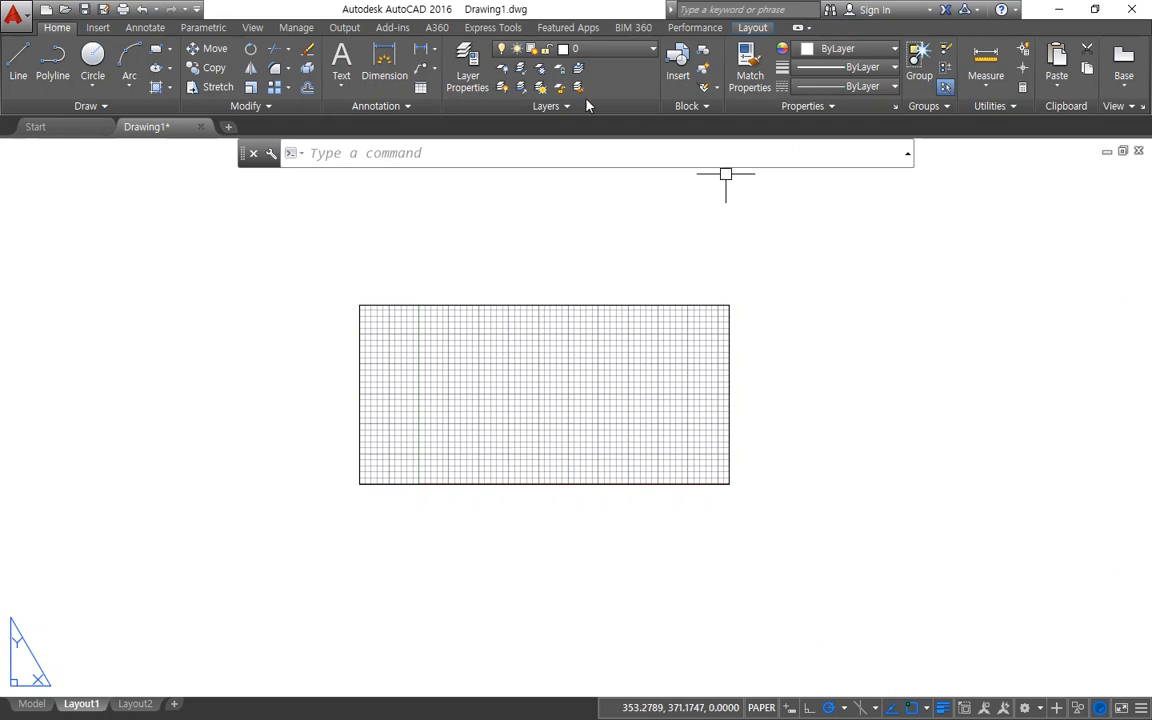
{"action": "double_click", "coordinate": [480, 6]}
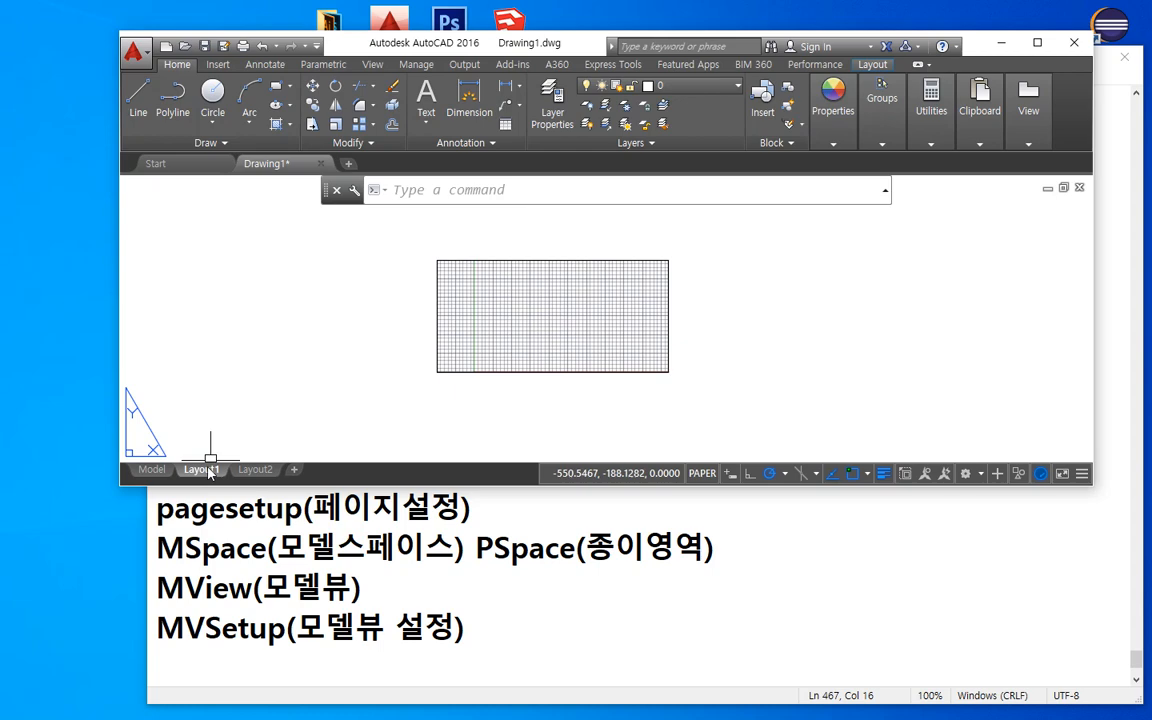
Switch to Layout2, add four new layouts to the drawing, and widen the window to fit all layout names
{"action": "mouse_move", "coordinate": [209, 473]}
{"action": "left_click", "coordinate": [255, 470]}
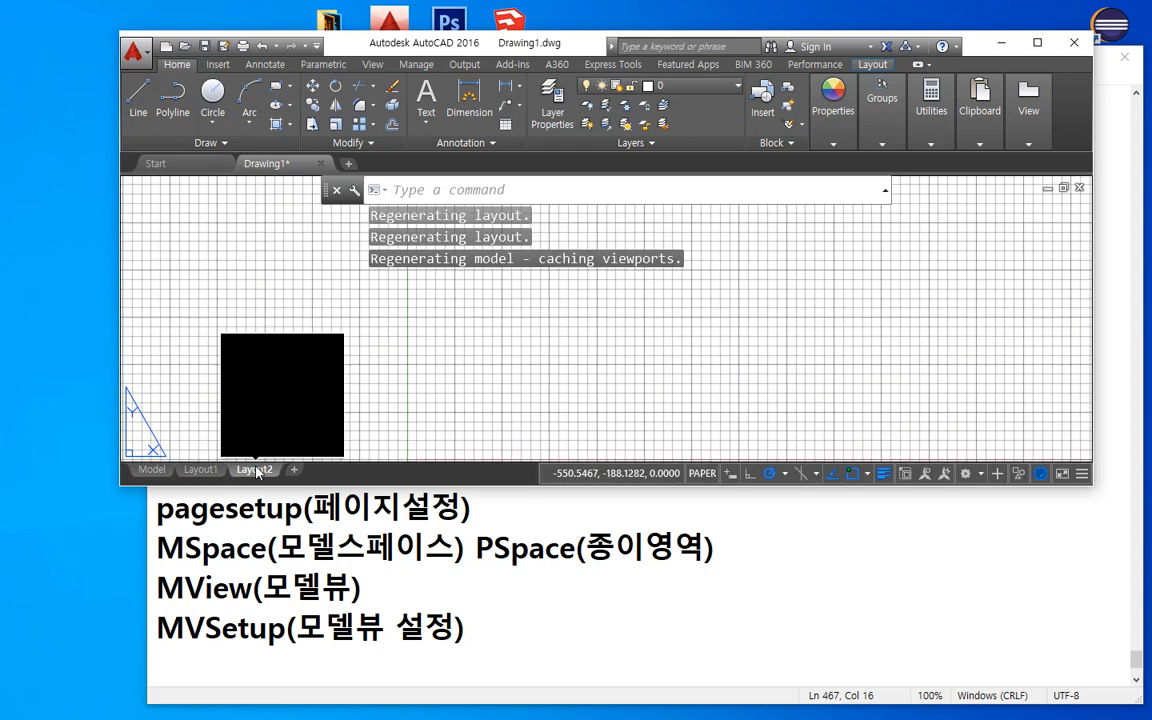
{"action": "left_click", "coordinate": [294, 469]}
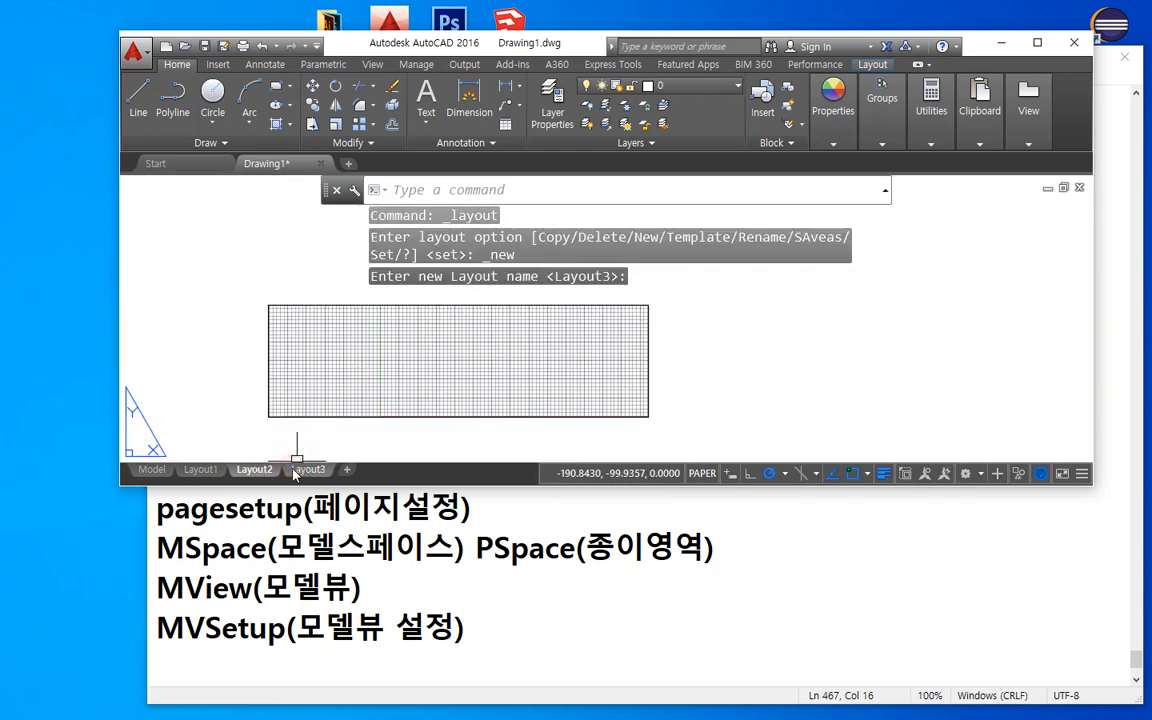
{"action": "left_click", "coordinate": [346, 469]}
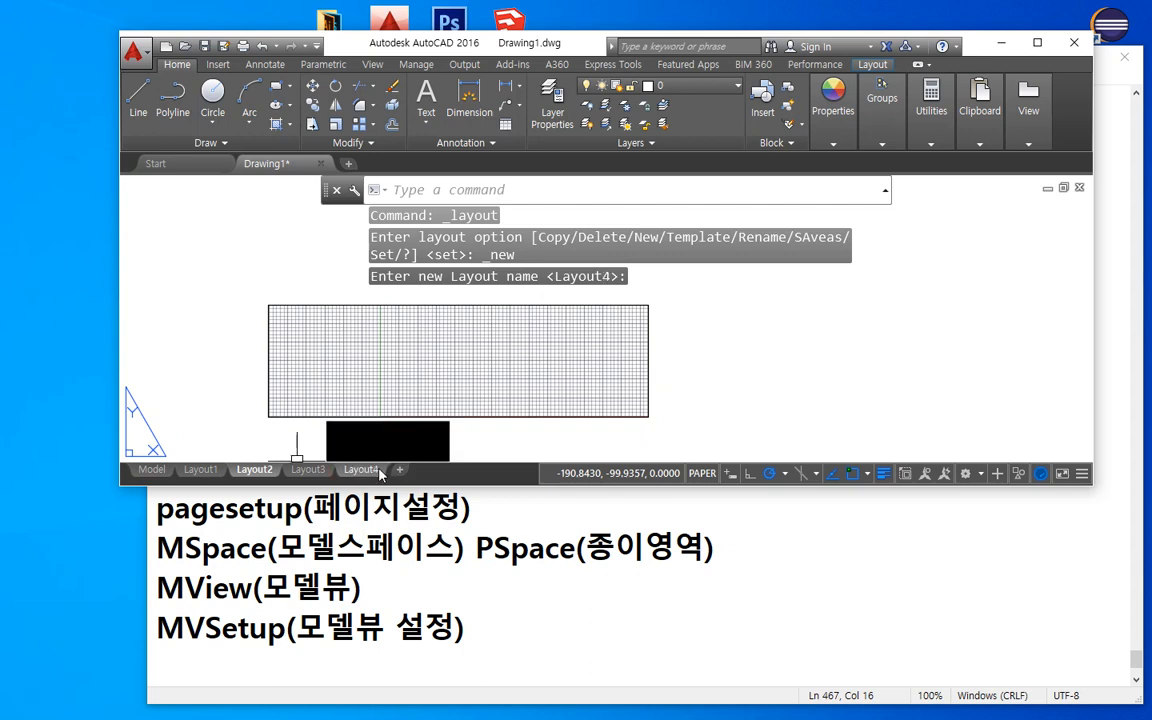
{"action": "left_click", "coordinate": [399, 469]}
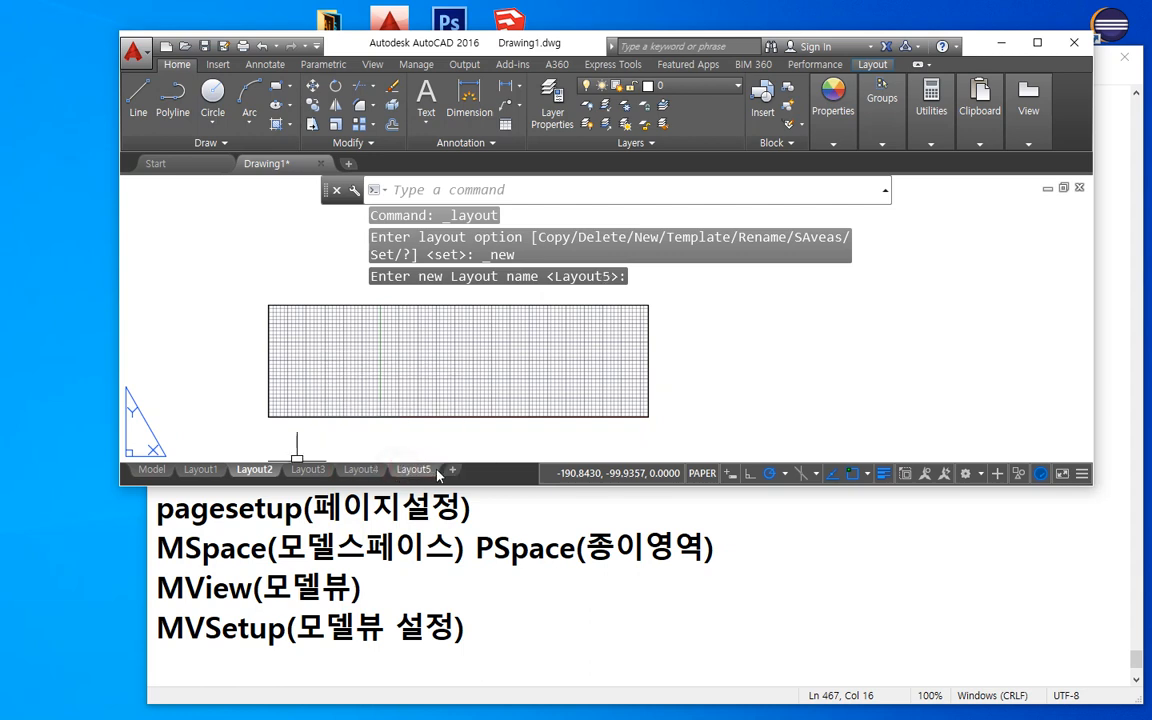
{"action": "left_click", "coordinate": [452, 469]}
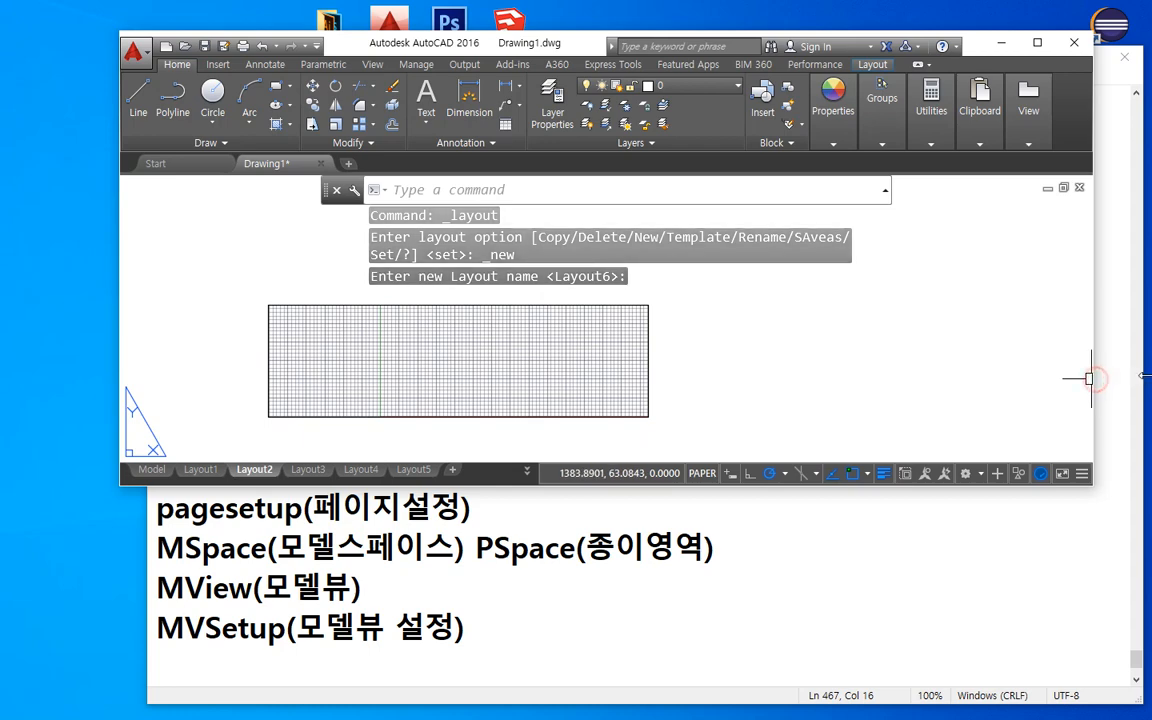
{"action": "left_click_drag", "start_coordinate": [1091, 378], "coordinate": [1145, 380]}
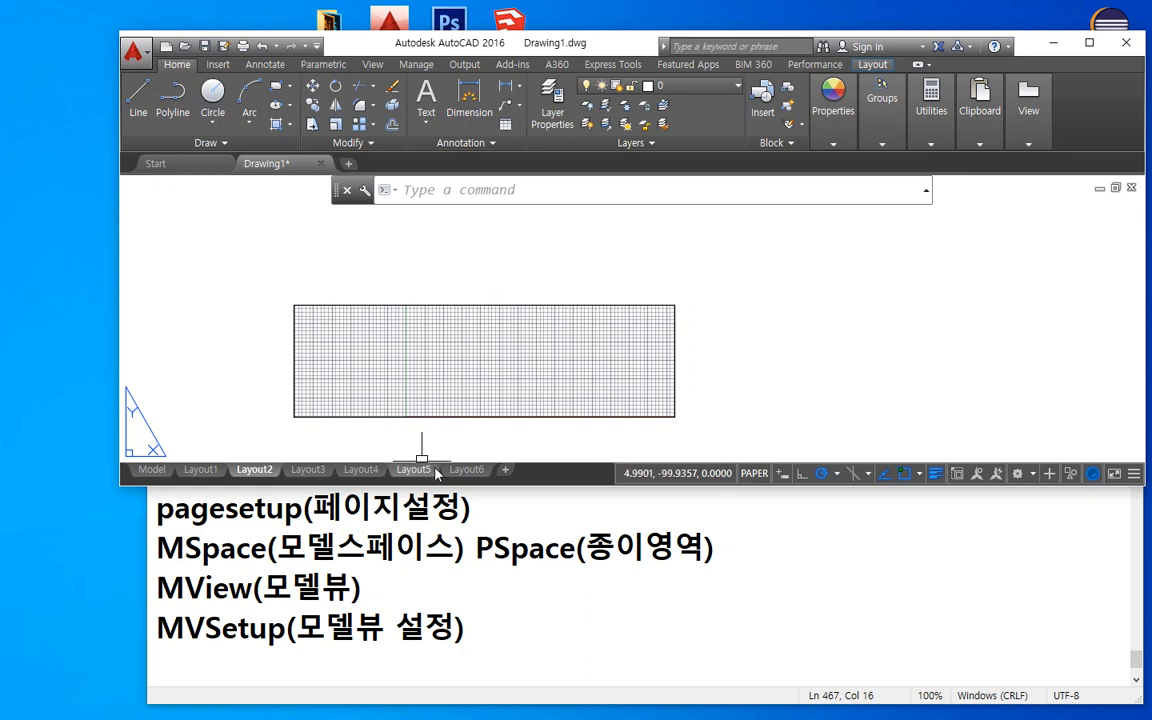
Delete Layout6, Layout5, Layout4 and Layout3 from the drawing
{"action": "right_click", "coordinate": [453, 470]}
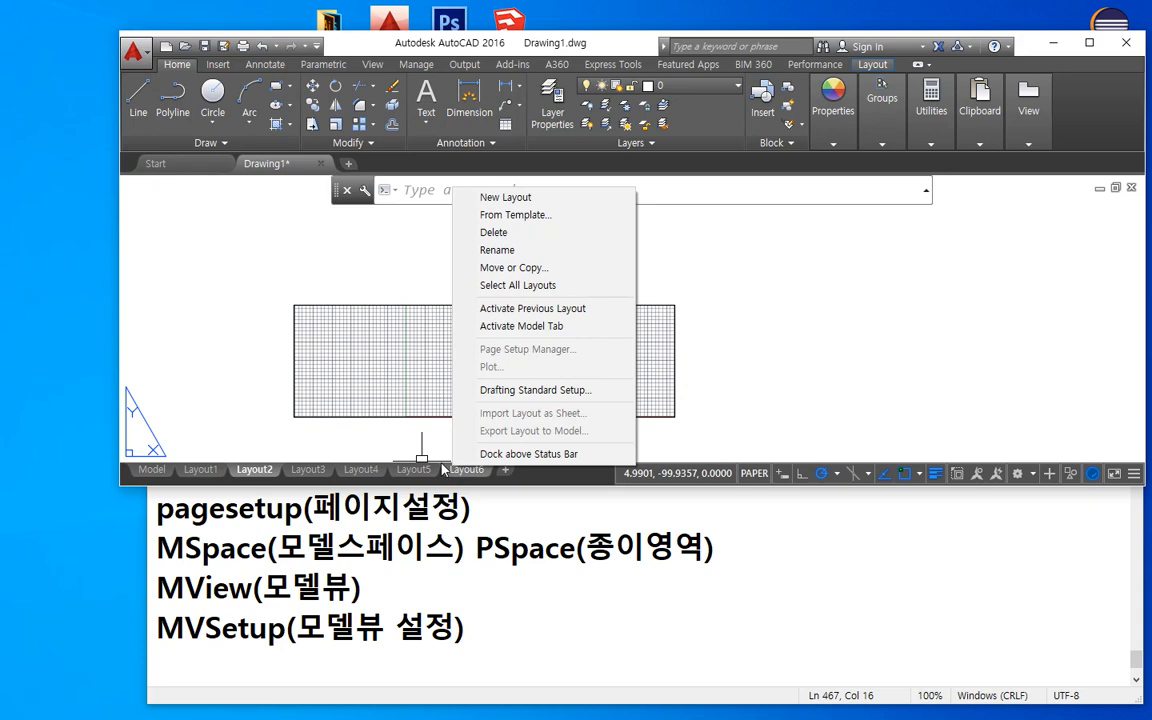
{"action": "left_click", "coordinate": [522, 232]}
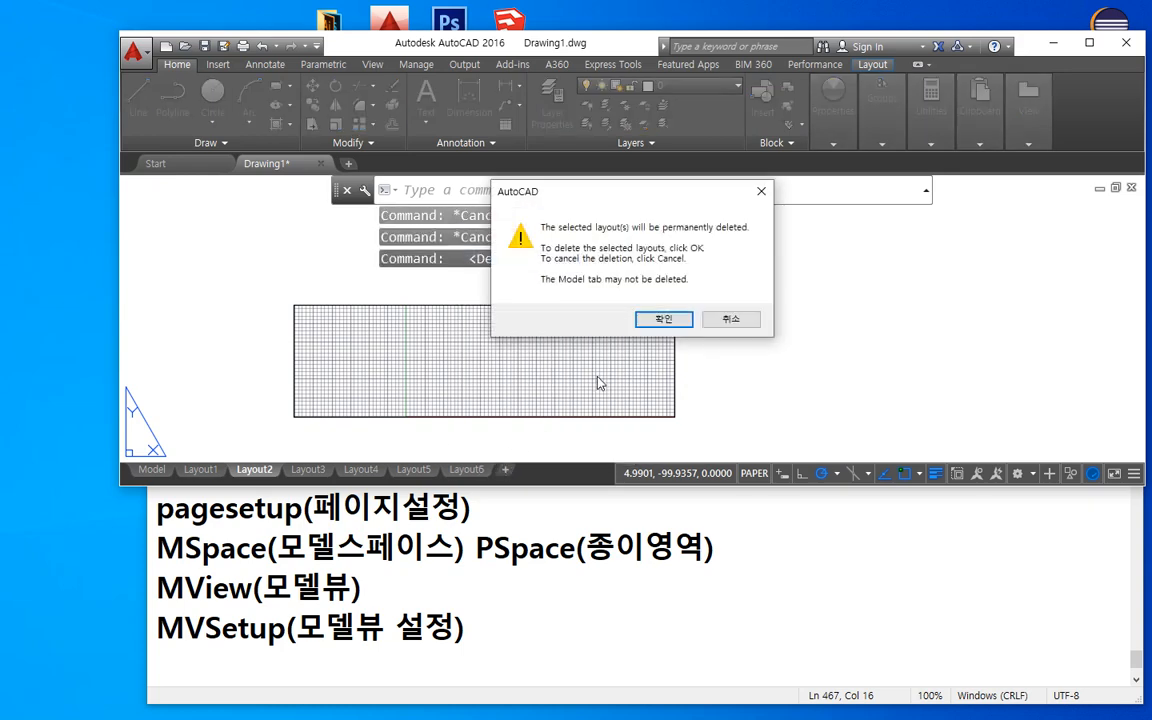
{"action": "key", "text": "Return"}
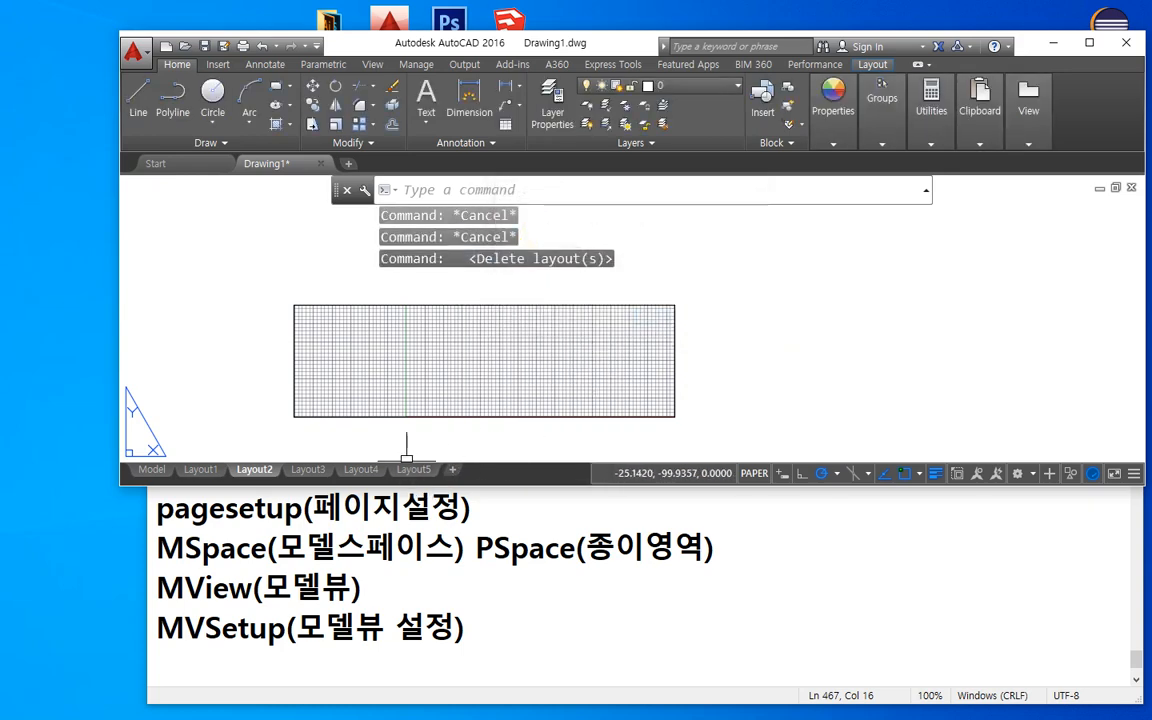
{"action": "right_click", "coordinate": [408, 470]}
{"action": "key", "text": "d"}
{"action": "key", "text": "Return"}
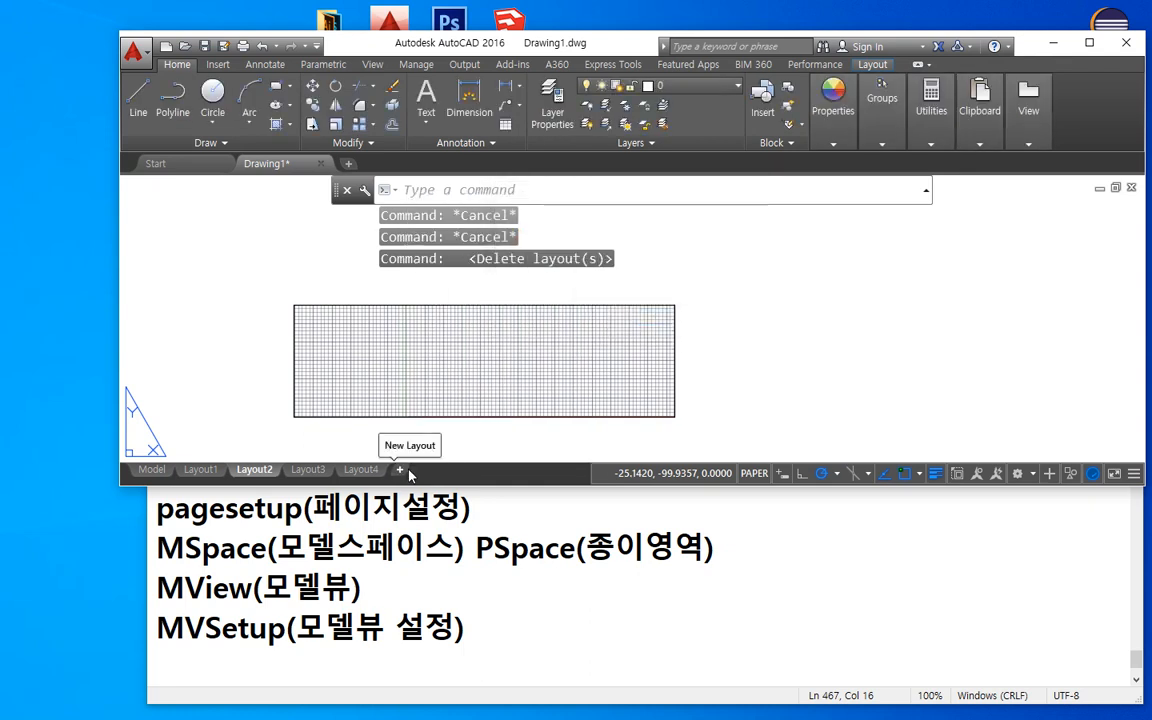
{"action": "right_click", "coordinate": [350, 476]}
{"action": "key", "text": "d"}
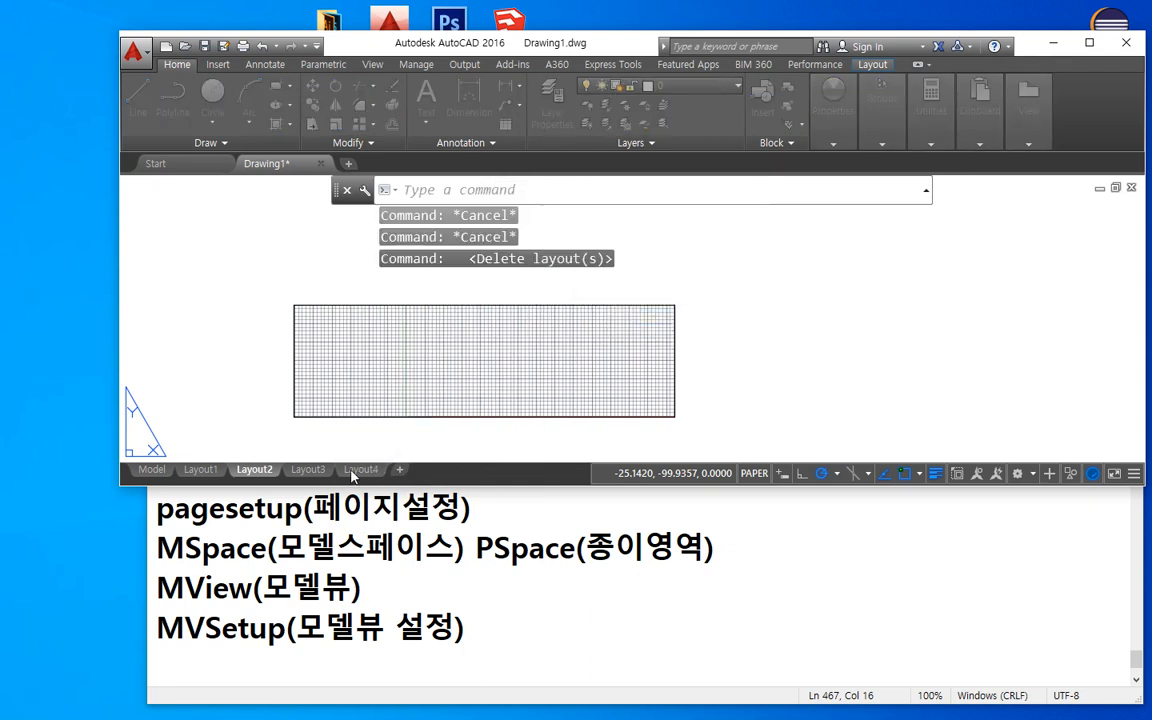
{"action": "key", "text": "Return"}
{"action": "right_click", "coordinate": [318, 473]}
{"action": "key", "text": "d"}
{"action": "key", "text": "Return"}
Delete Layout2 so that Layout1 is the only layout besides the model
{"action": "right_click", "coordinate": [262, 472]}
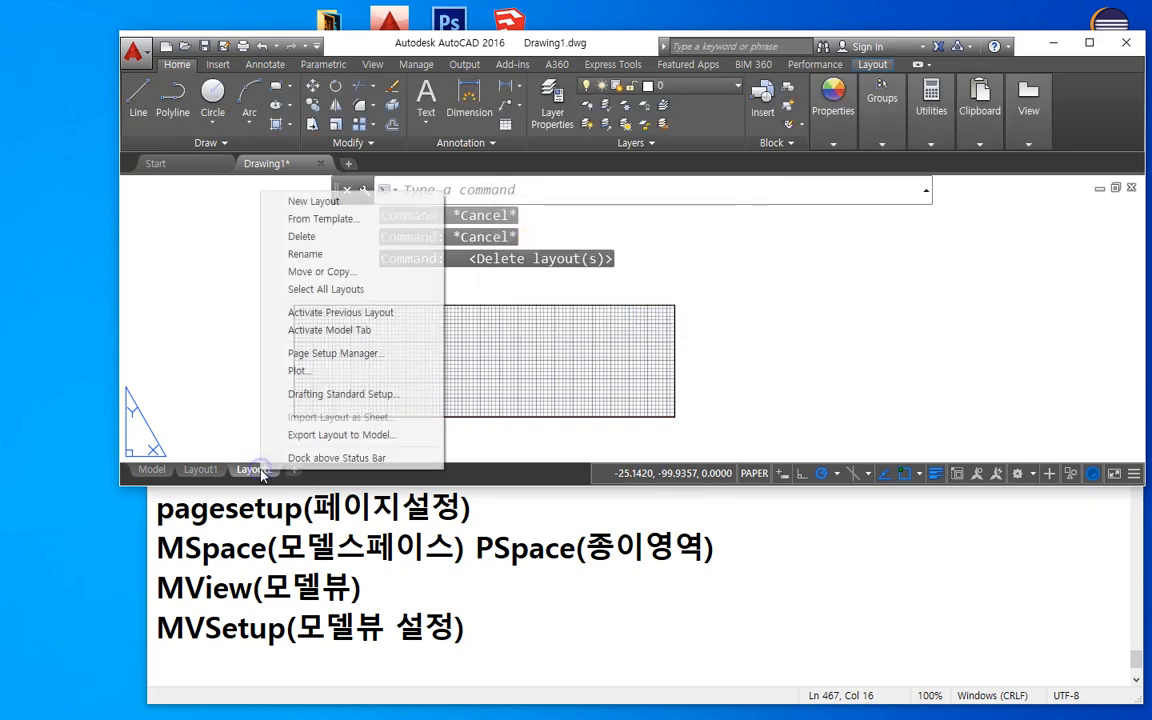
{"action": "key", "text": "d"}
{"action": "key", "text": "Return"}
Rename Layout1 as 평면도
{"action": "right_click", "coordinate": [205, 469]}
{"action": "left_click", "coordinate": [272, 253]}
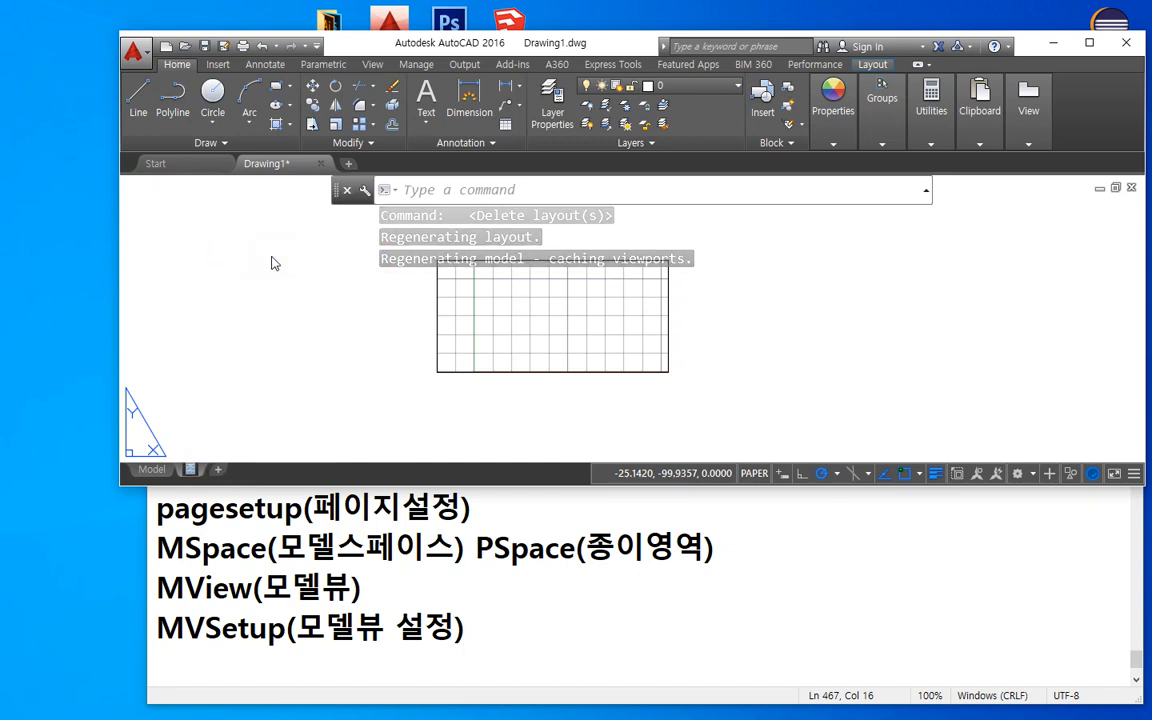
{"action": "type", "text": "종이"}
{"action": "key", "text": "BackSpace"}
{"action": "key", "text": "BackSpace"}
{"action": "type", "text": "평면도"}
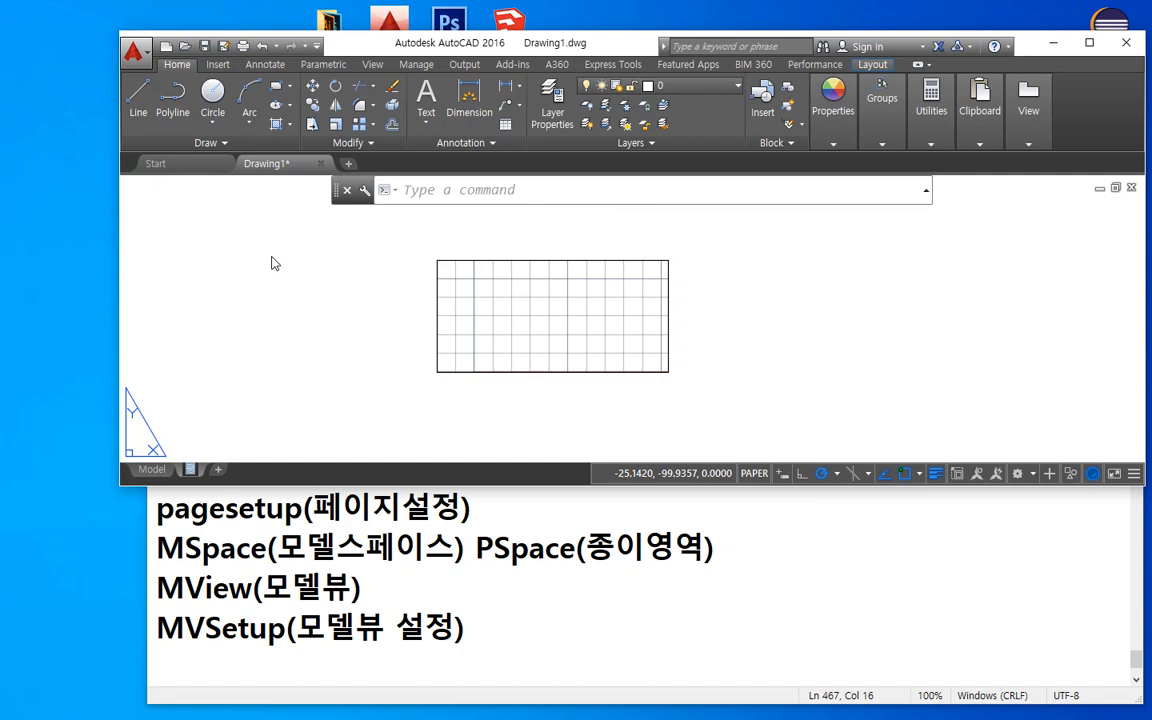
{"action": "key", "text": "Return"}
Create a copy of the 평면도 layout, placed at the end of the layouts
{"action": "right_click", "coordinate": [190, 469]}
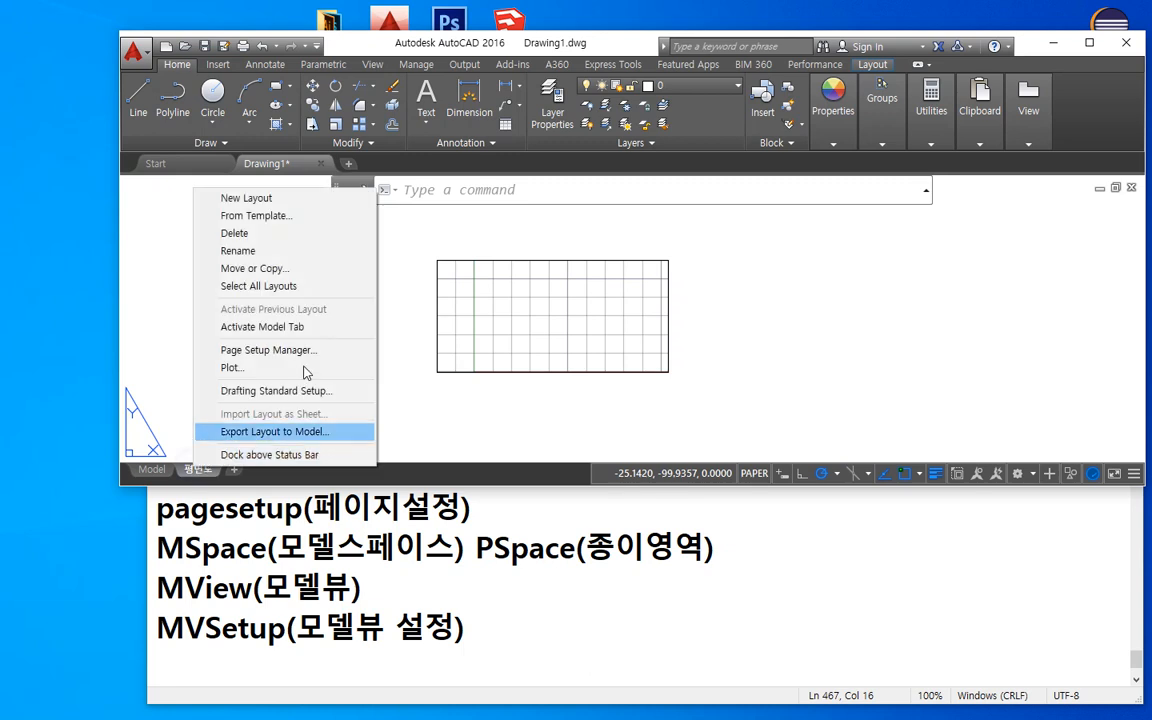
{"action": "left_click", "coordinate": [312, 267]}
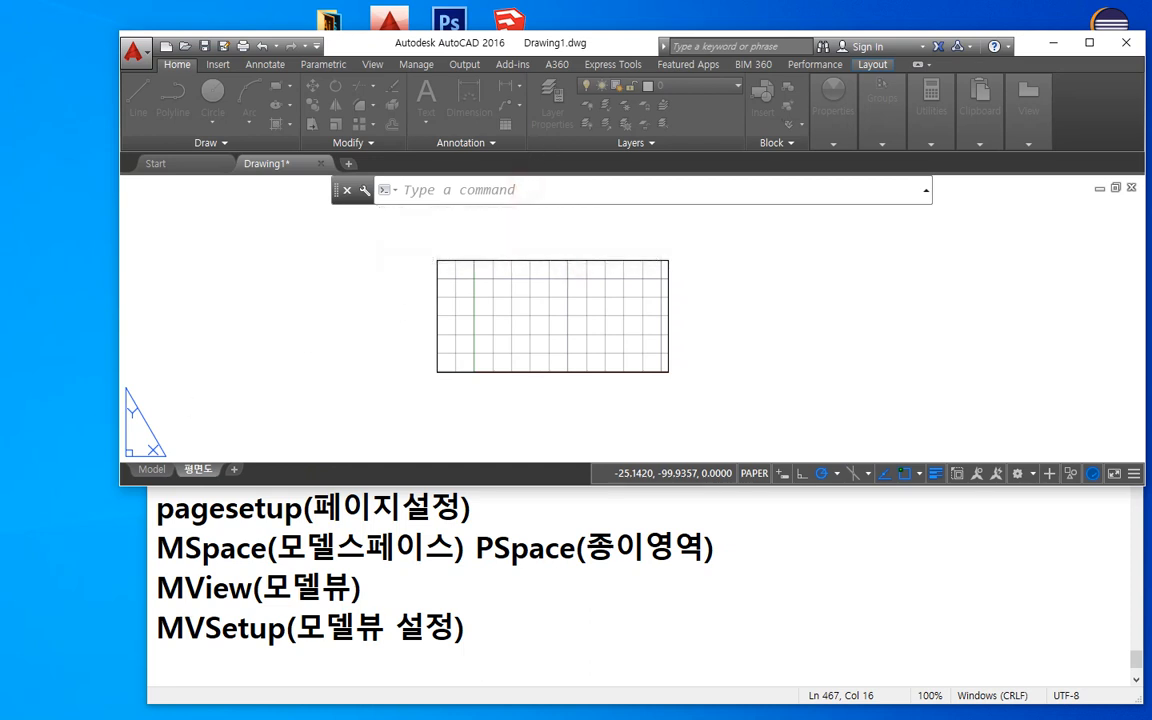
{"action": "left_click_drag", "start_coordinate": [376, 181], "coordinate": [477, 181]}
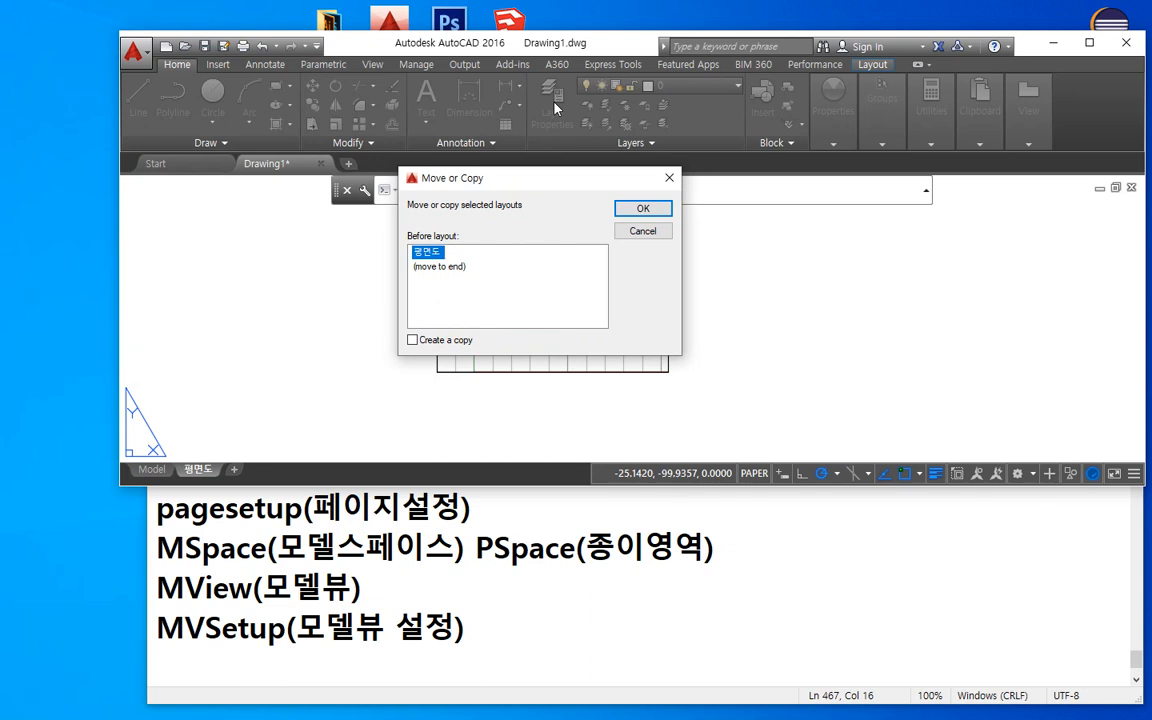
{"action": "left_click", "coordinate": [415, 341]}
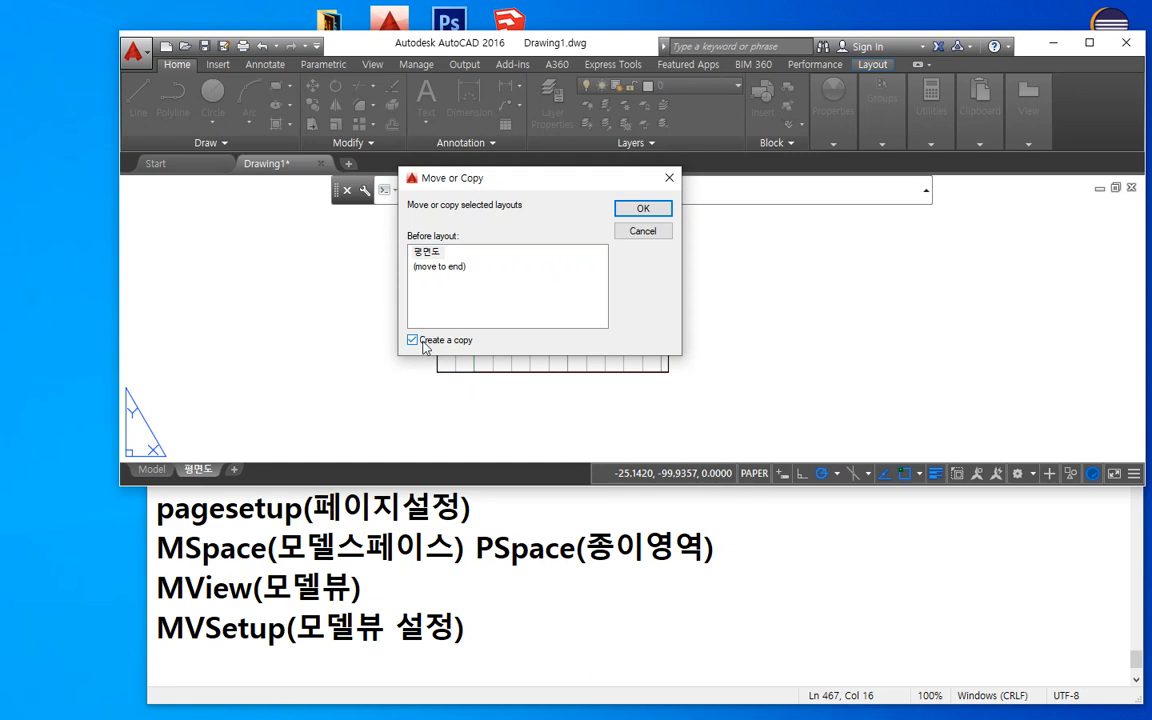
{"action": "left_click", "coordinate": [420, 267]}
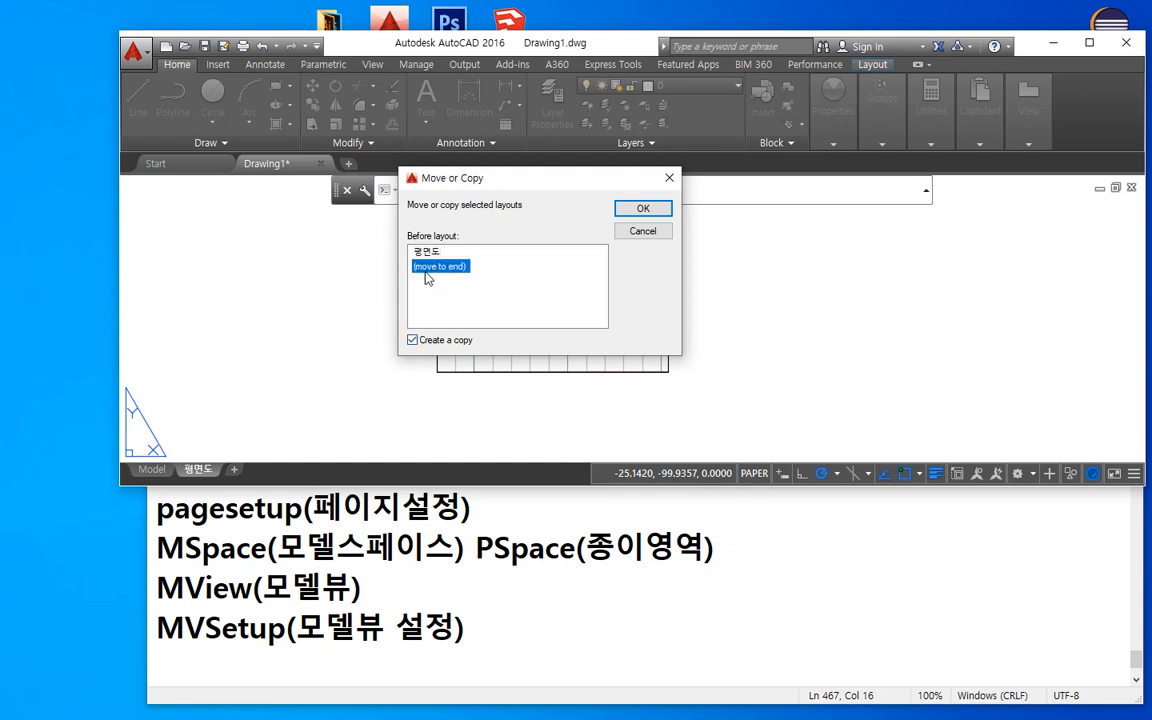
{"action": "left_click", "coordinate": [643, 210]}
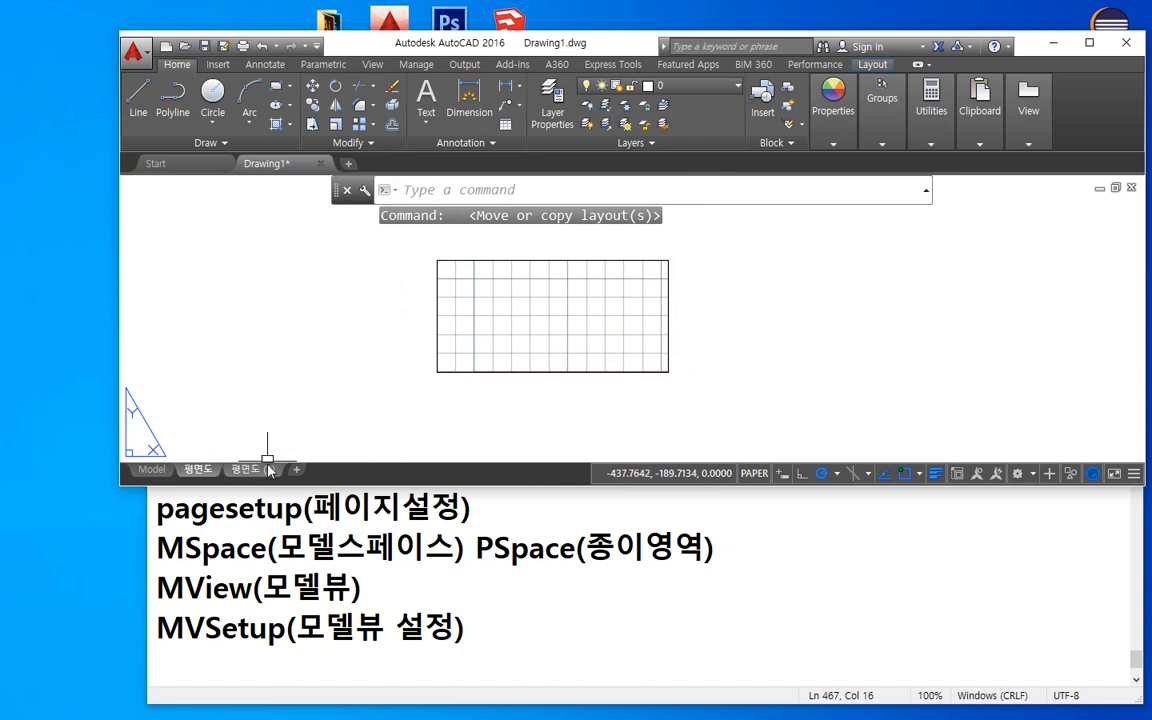
Create another copy of the original 평면도 layout, placed after the existing layouts
{"action": "right_click", "coordinate": [200, 468]}
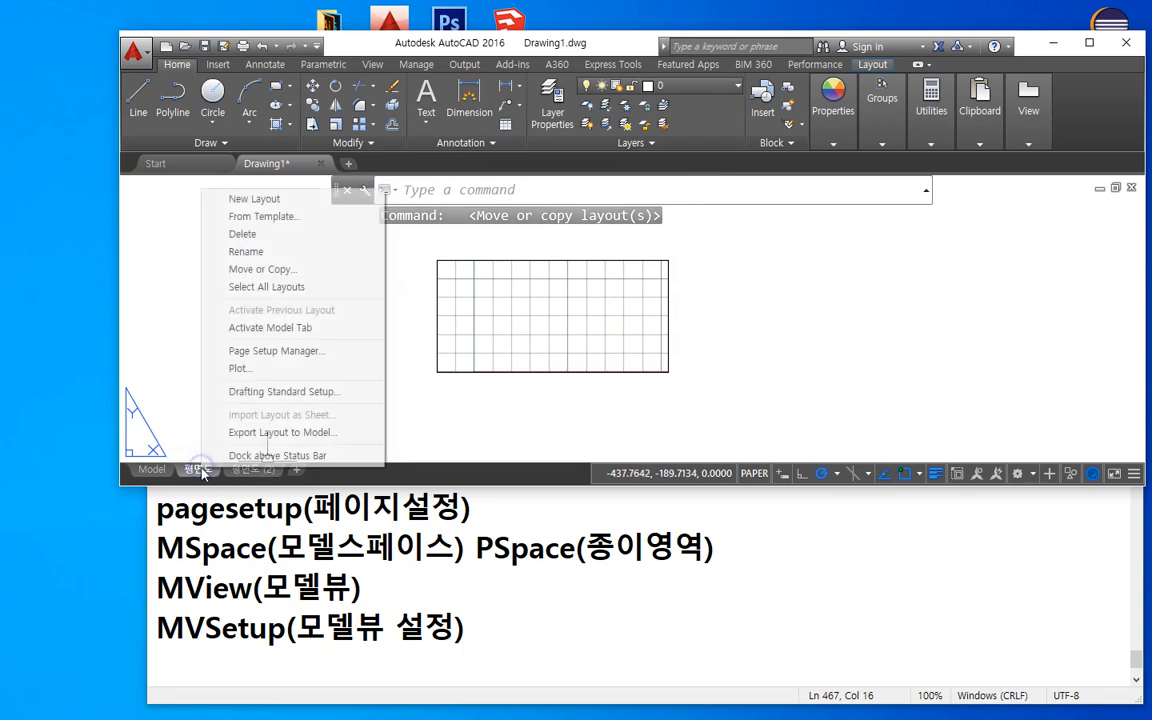
{"action": "left_click", "coordinate": [290, 269]}
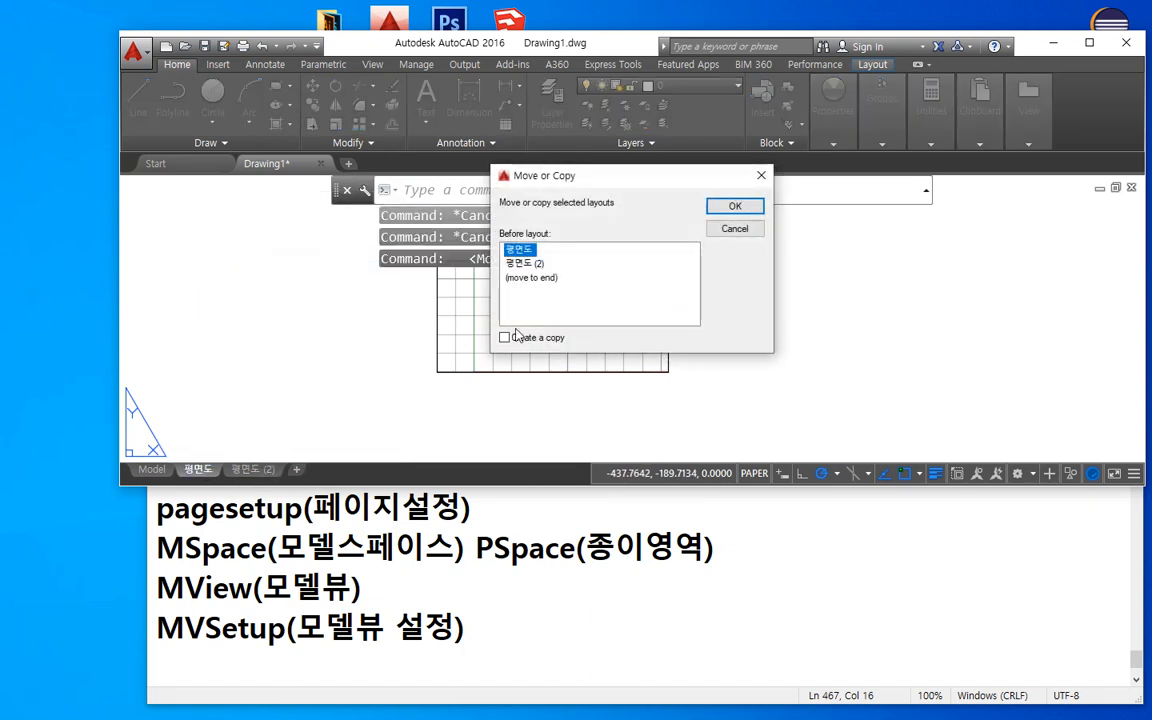
{"action": "left_click", "coordinate": [517, 338]}
{"action": "left_click", "coordinate": [531, 277]}
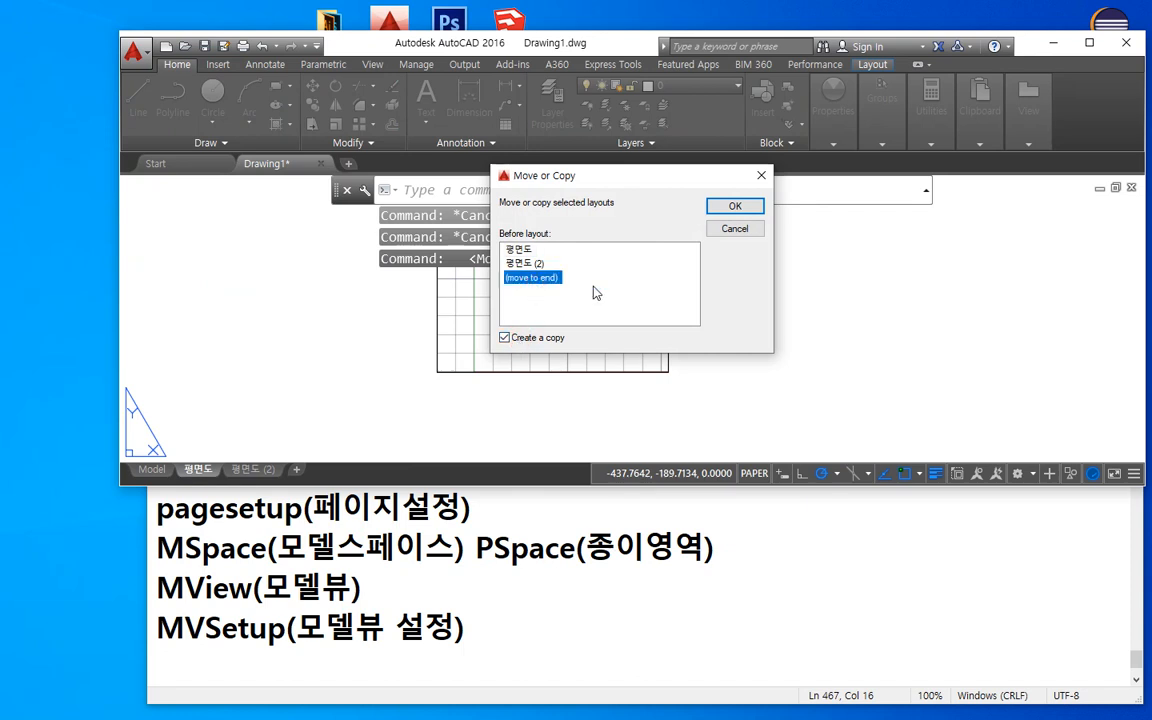
{"action": "left_click", "coordinate": [729, 208]}
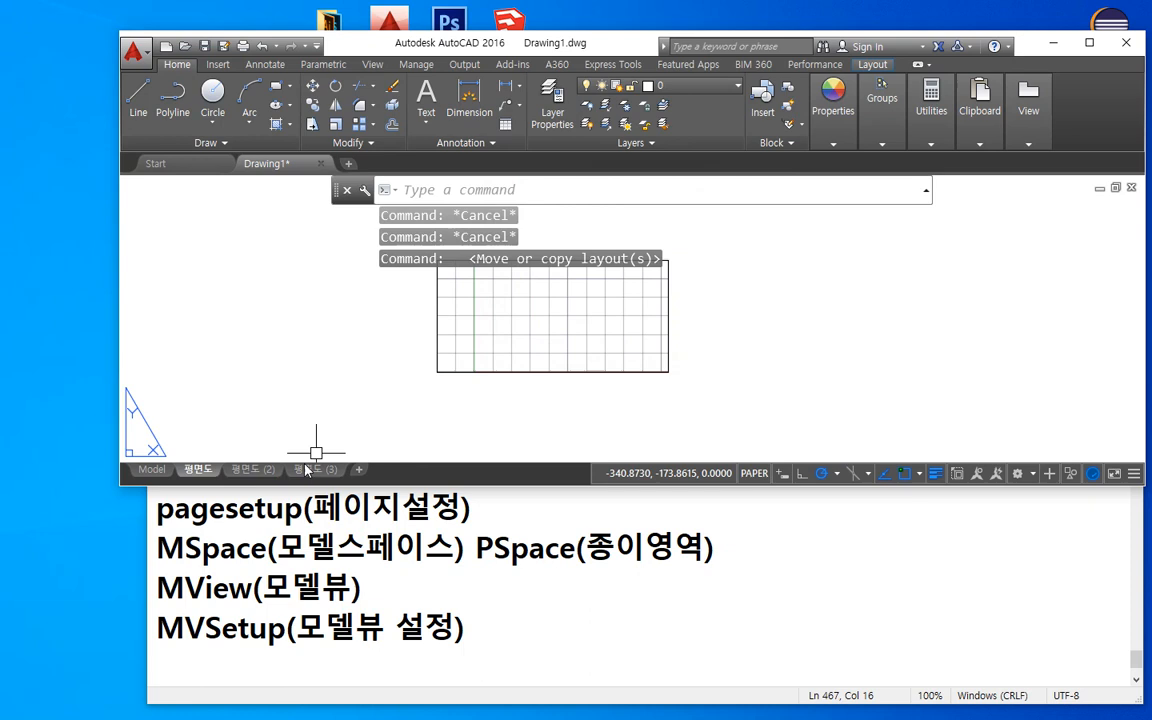
{"action": "right_click", "coordinate": [187, 472]}
{"action": "left_click", "coordinate": [187, 472]}
{"action": "mouse_move", "coordinate": [187, 473]}
{"action": "left_mouse_down"}
{"action": "mouse_move", "coordinate": [324, 469]}
{"action": "mouse_move", "coordinate": [180, 471]}
{"action": "left_mouse_up"}
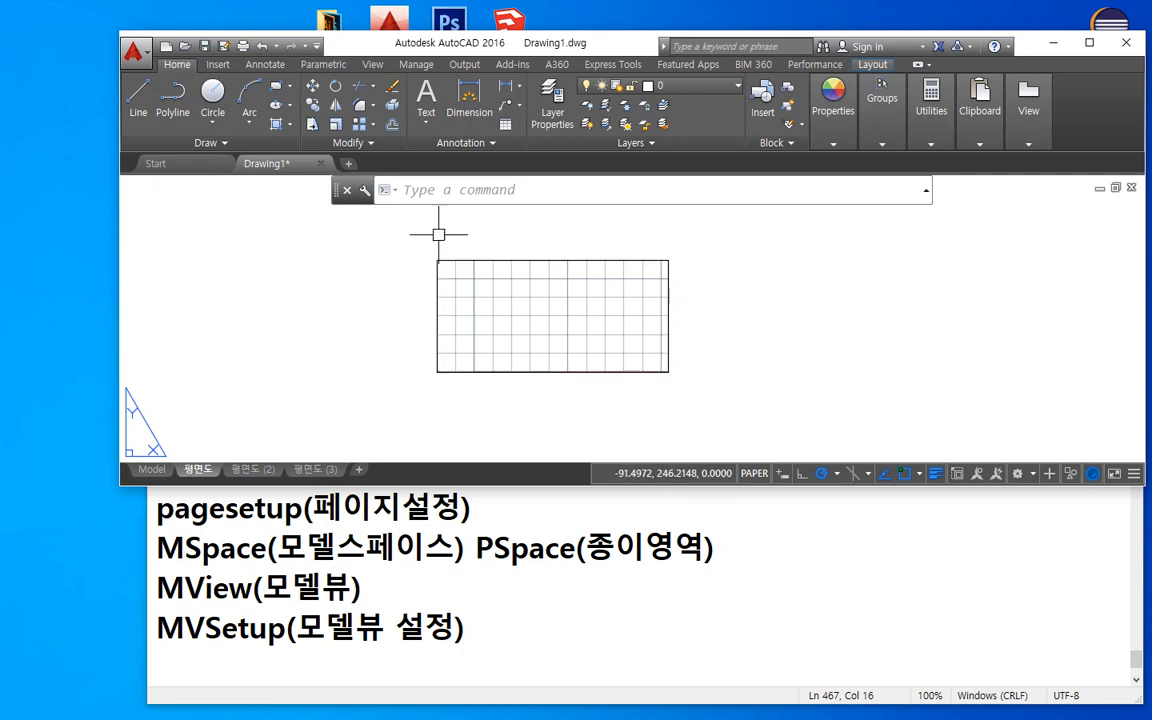
{"action": "scroll", "coordinate": [440, 231], "scroll_direction": "down", "scroll_amount": 3}
{"action": "middle_click_drag", "start_coordinate": [455, 270], "coordinate": [505, 315]}
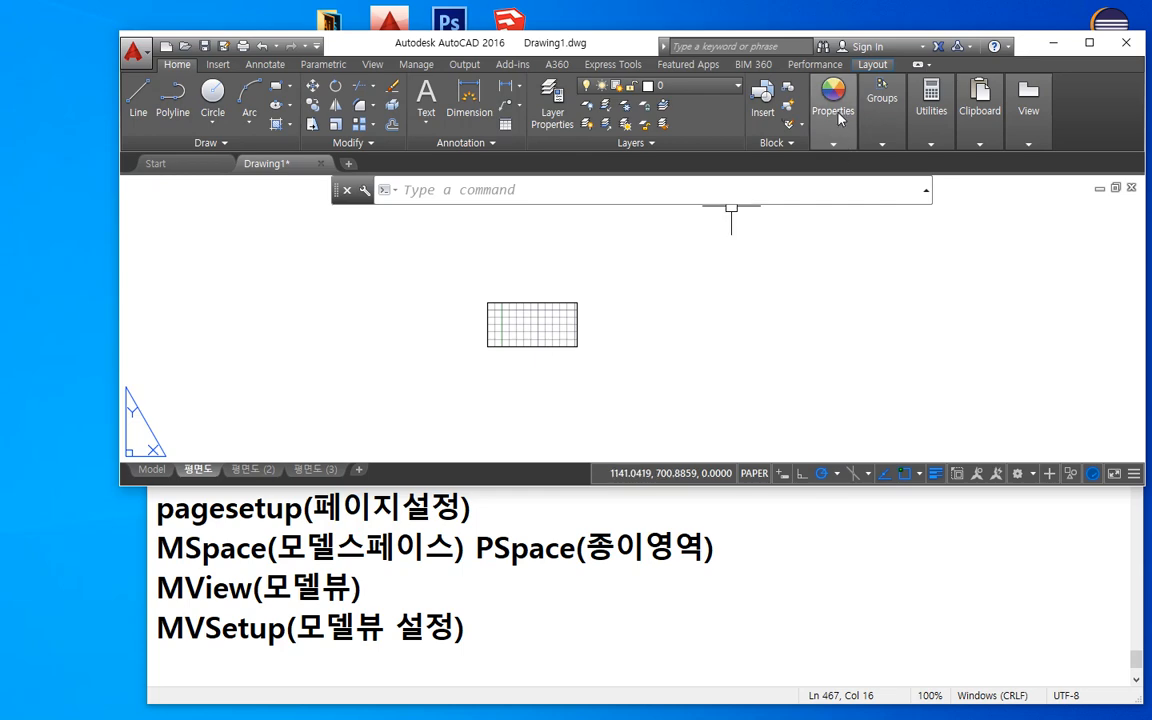
Maximize the program window and turn on Display printable area among the layout elements in the display options
{"action": "left_click", "coordinate": [1089, 43]}
{"action": "right_click", "coordinate": [625, 235]}
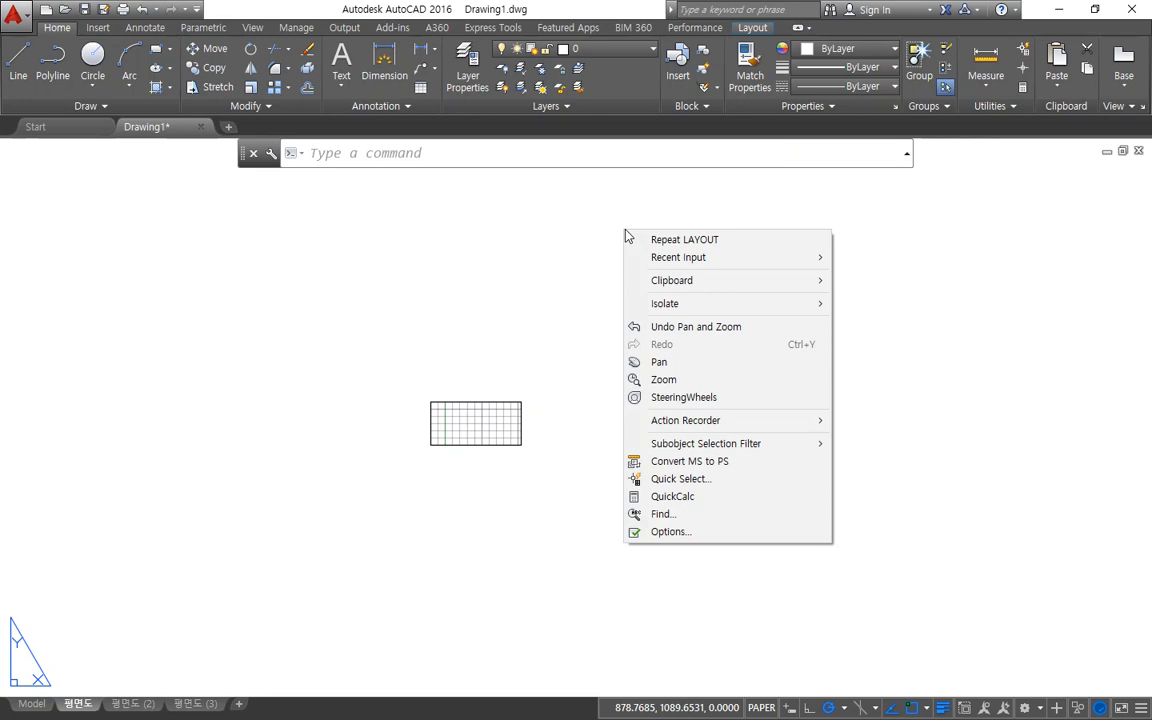
{"action": "left_click", "coordinate": [645, 534]}
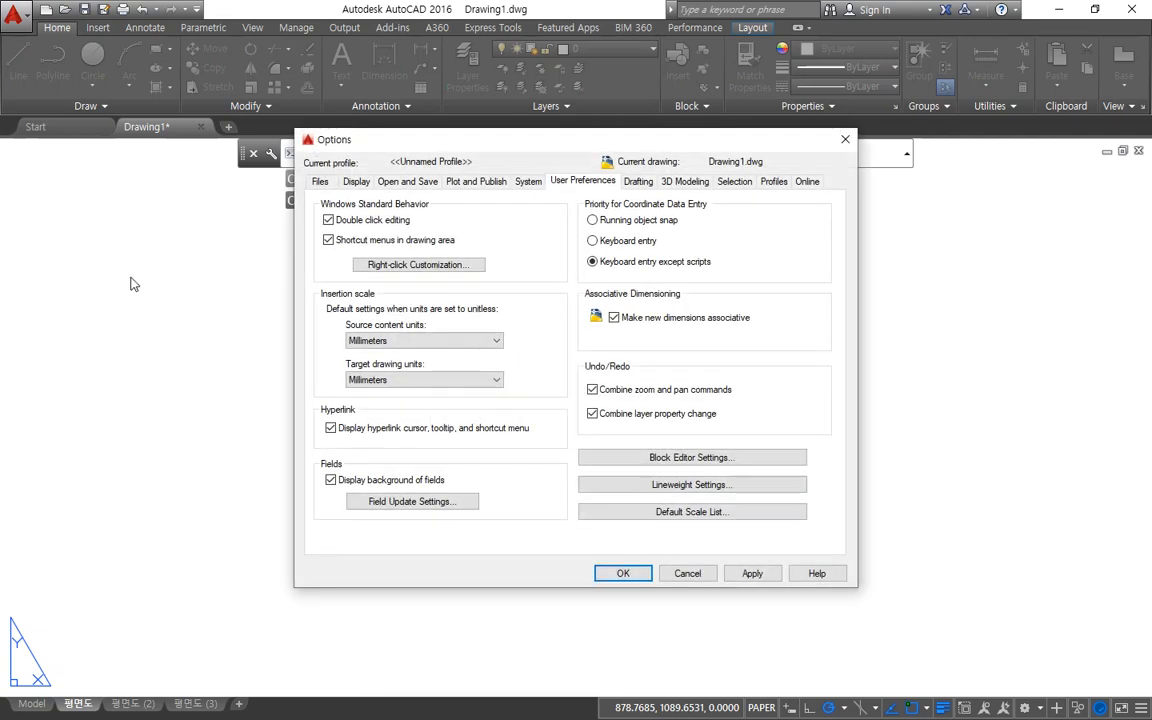
{"action": "left_click", "coordinate": [356, 182]}
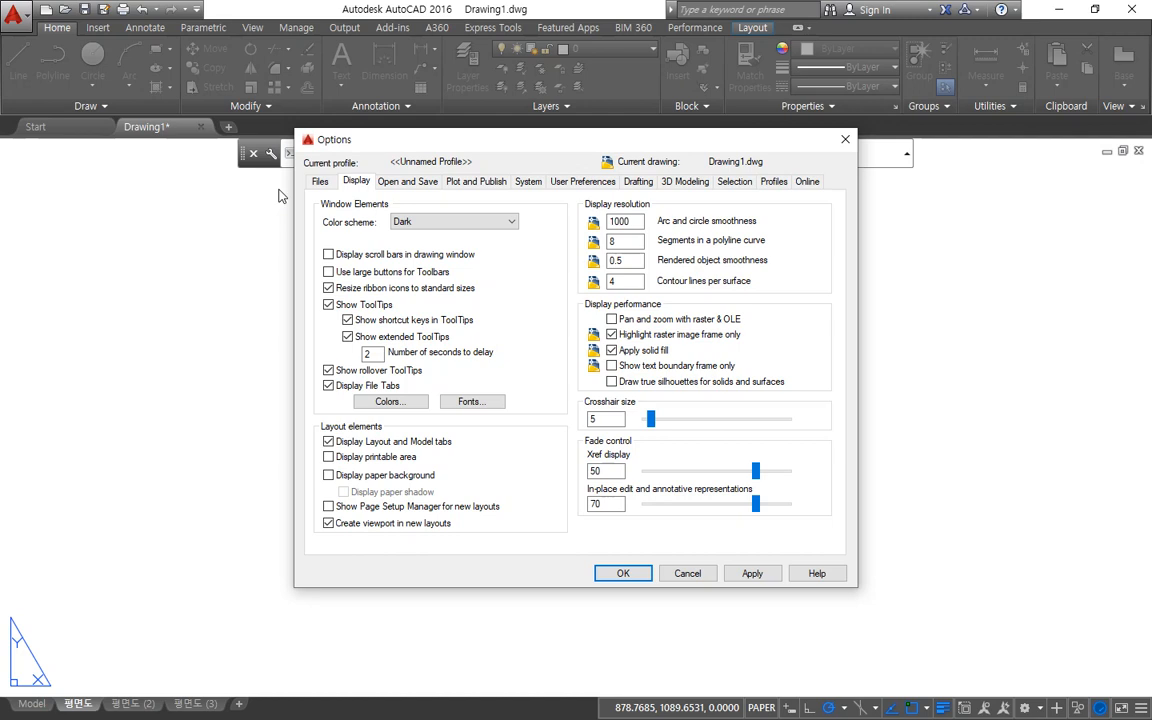
{"action": "mouse_move", "coordinate": [313, 425]}
{"action": "left_mouse_down"}
{"action": "mouse_move", "coordinate": [330, 486]}
{"action": "mouse_move", "coordinate": [318, 532]}
{"action": "mouse_move", "coordinate": [506, 540]}
{"action": "mouse_move", "coordinate": [583, 560]}
{"action": "mouse_move", "coordinate": [568, 428]}
{"action": "mouse_move", "coordinate": [385, 426]}
{"action": "left_mouse_up"}
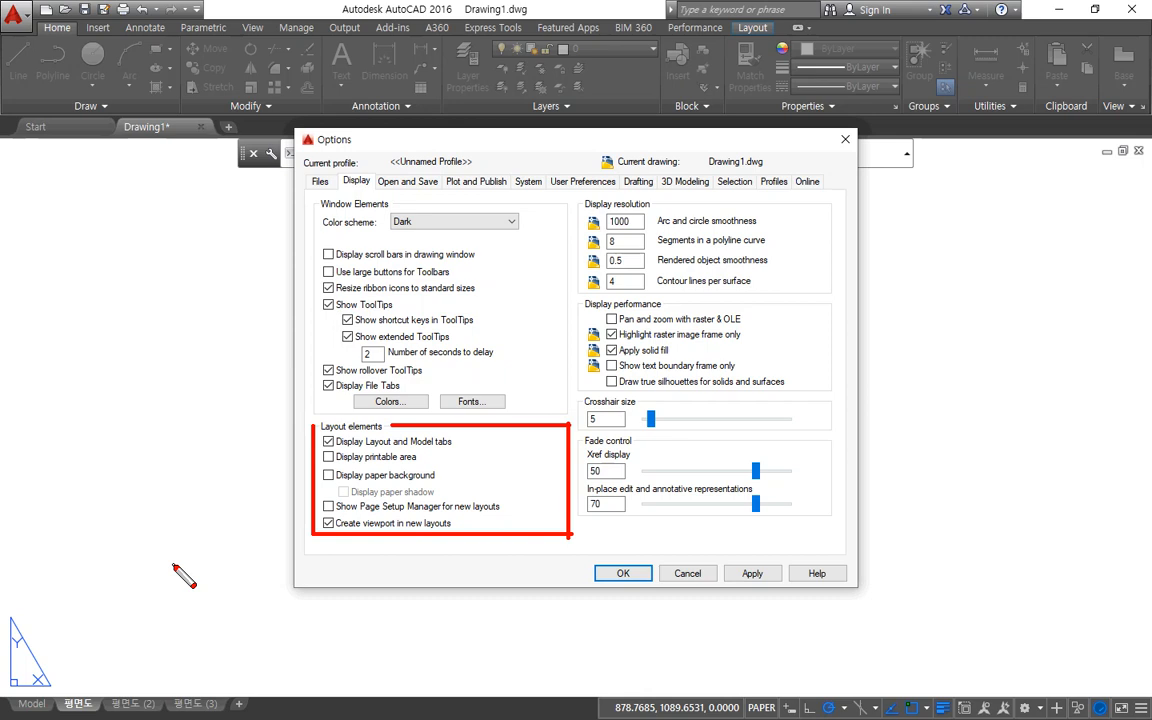
{"action": "mouse_move", "coordinate": [91, 626]}
{"action": "left_mouse_down"}
{"action": "mouse_move", "coordinate": [18, 678]}
{"action": "mouse_move", "coordinate": [240, 686]}
{"action": "mouse_move", "coordinate": [91, 626]}
{"action": "left_mouse_up"}
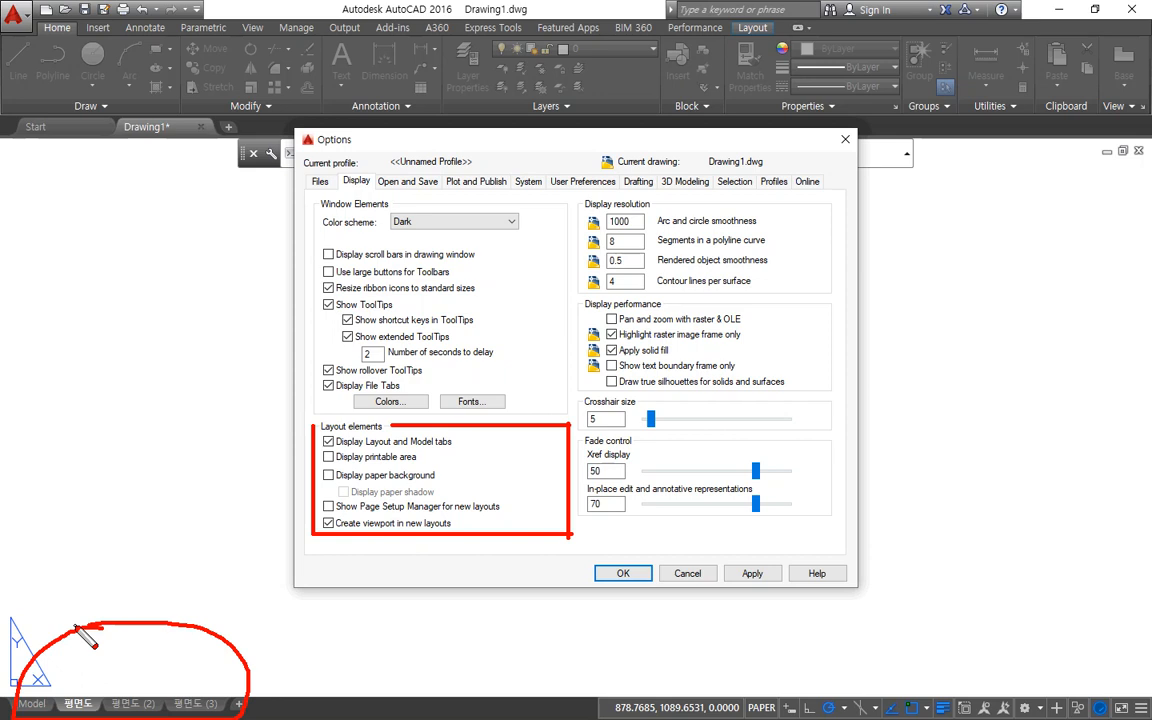
{"action": "key", "text": "Escape"}
{"action": "left_click", "coordinate": [328, 457]}
{"action": "left_click", "coordinate": [626, 573]}
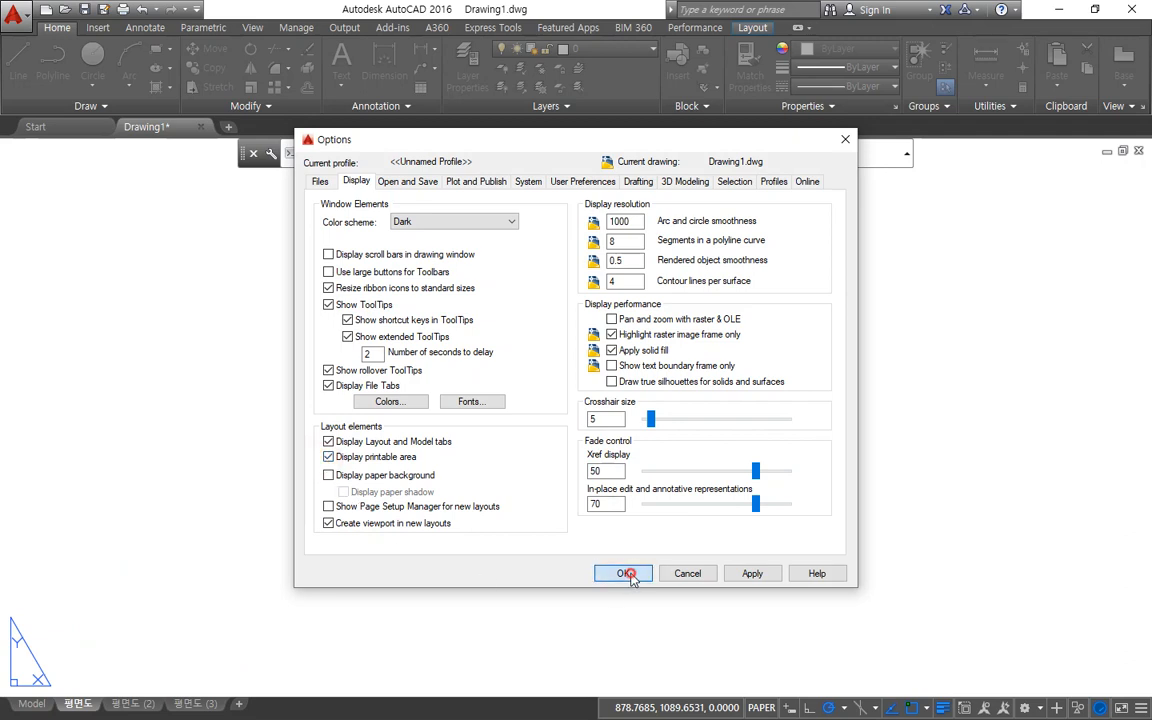
Turn on and apply Display paper background for layouts in the display options
{"action": "scroll", "coordinate": [454, 421], "scroll_direction": "up", "scroll_amount": 5}
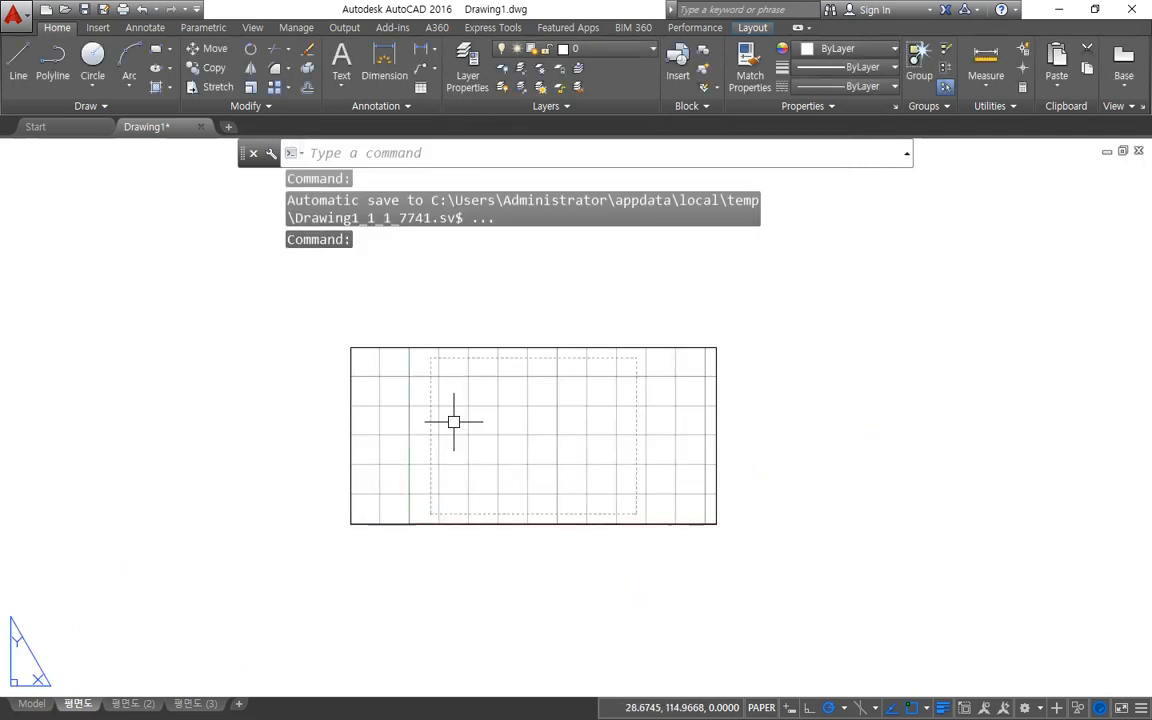
{"action": "scroll", "coordinate": [454, 421], "scroll_direction": "up", "scroll_amount": 4}
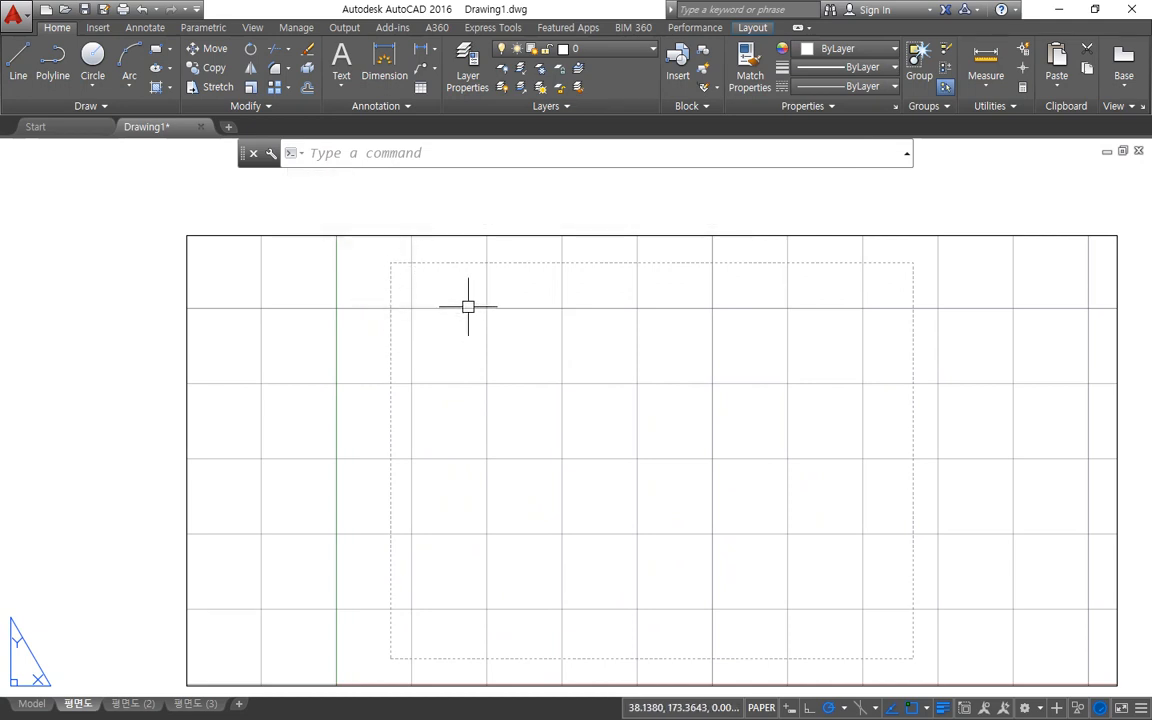
{"action": "type", "text": "op"}
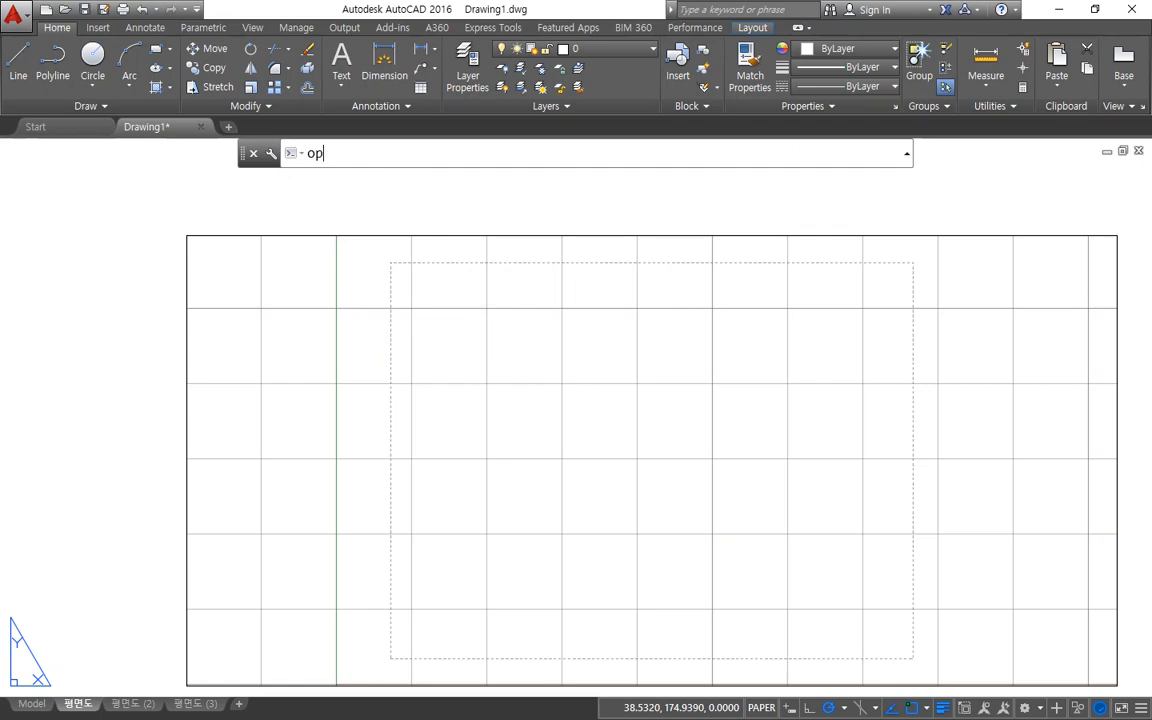
{"action": "key", "text": "Return"}
{"action": "left_click_drag", "start_coordinate": [421, 136], "coordinate": [623, 119]}
{"action": "left_click", "coordinate": [483, 450]}
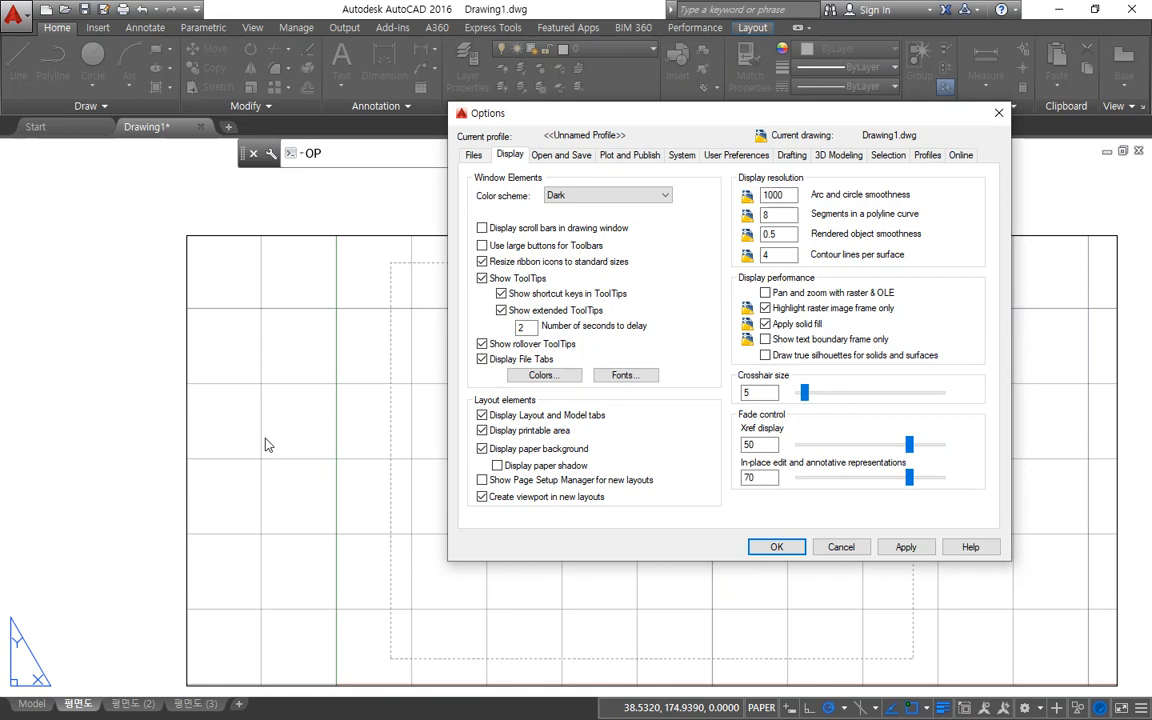
{"action": "left_click", "coordinate": [905, 547]}
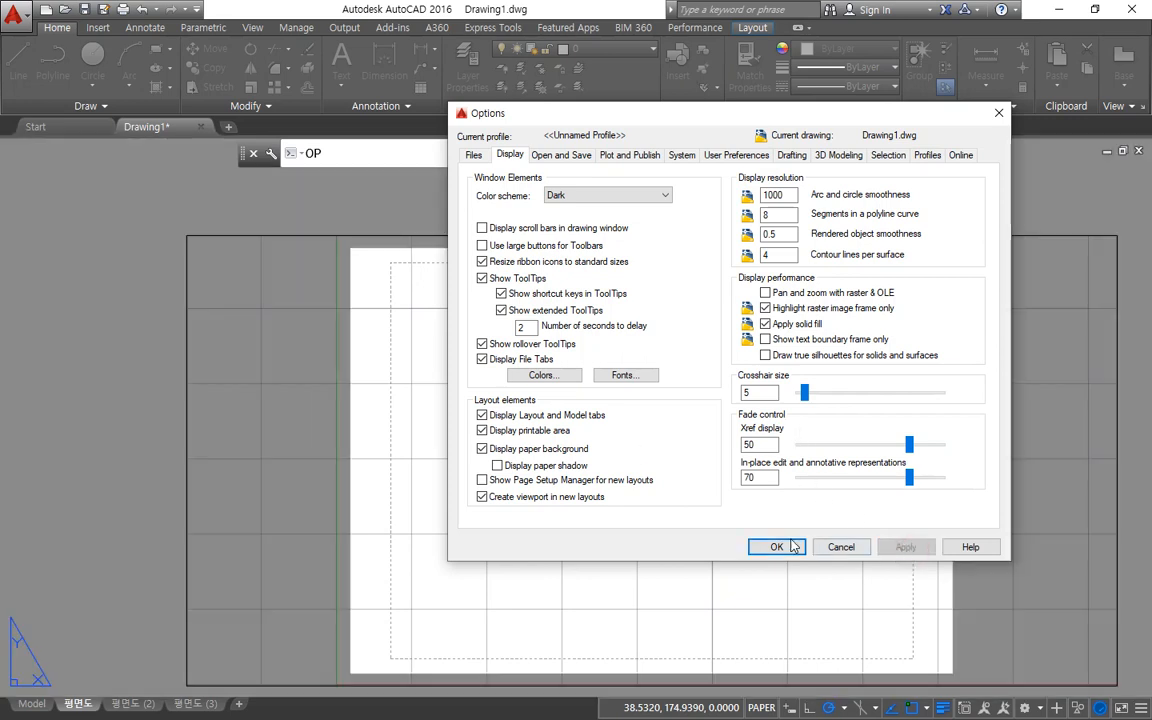
Turn on Display paper shadow for layouts and accept the options
{"action": "left_click_drag", "start_coordinate": [540, 114], "coordinate": [650, 116]}
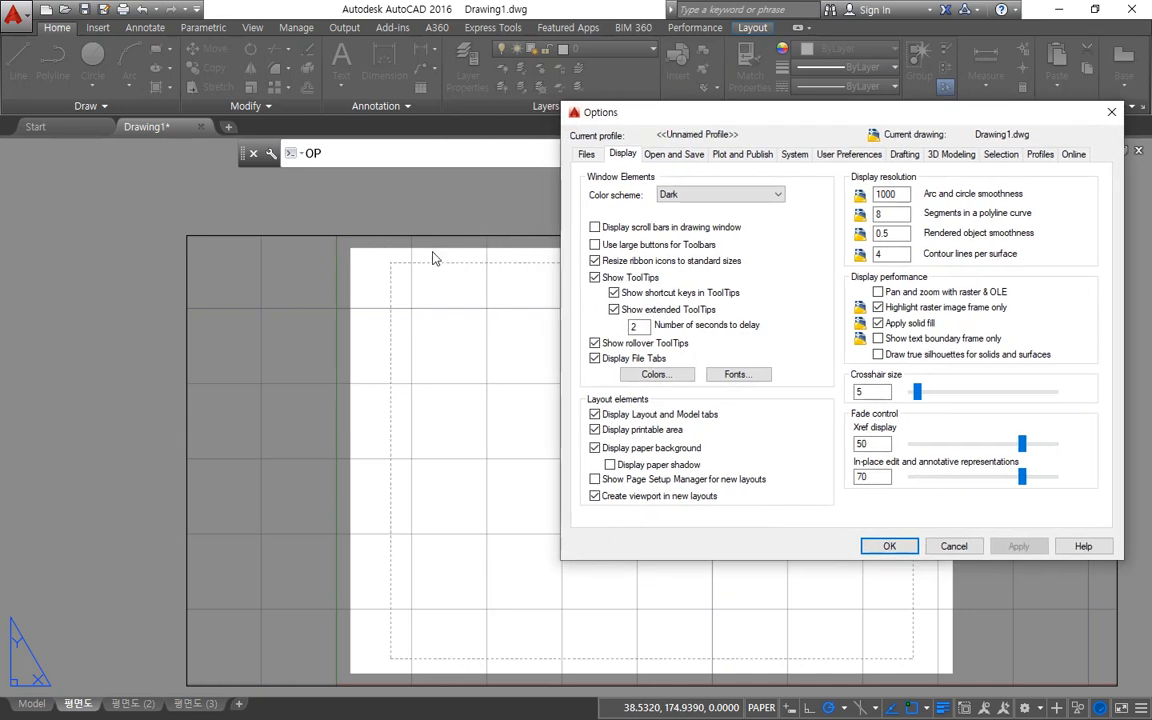
{"action": "left_click", "coordinate": [610, 465]}
{"action": "left_click", "coordinate": [1006, 546]}
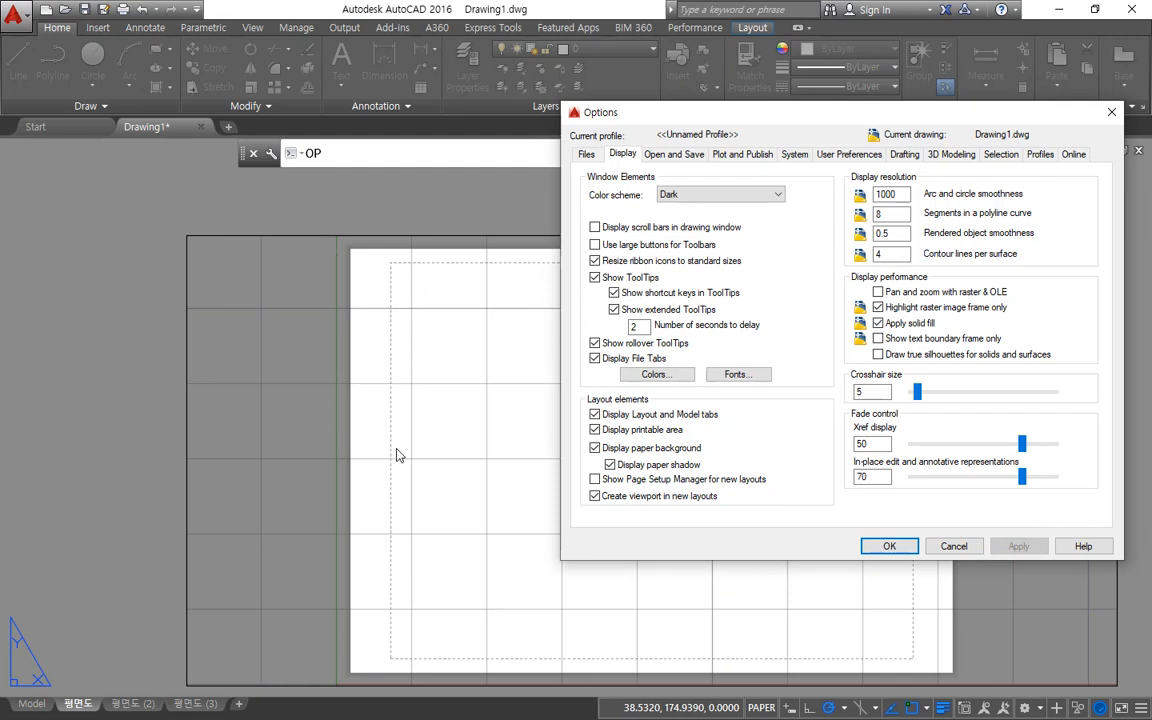
{"action": "left_click", "coordinate": [889, 546]}
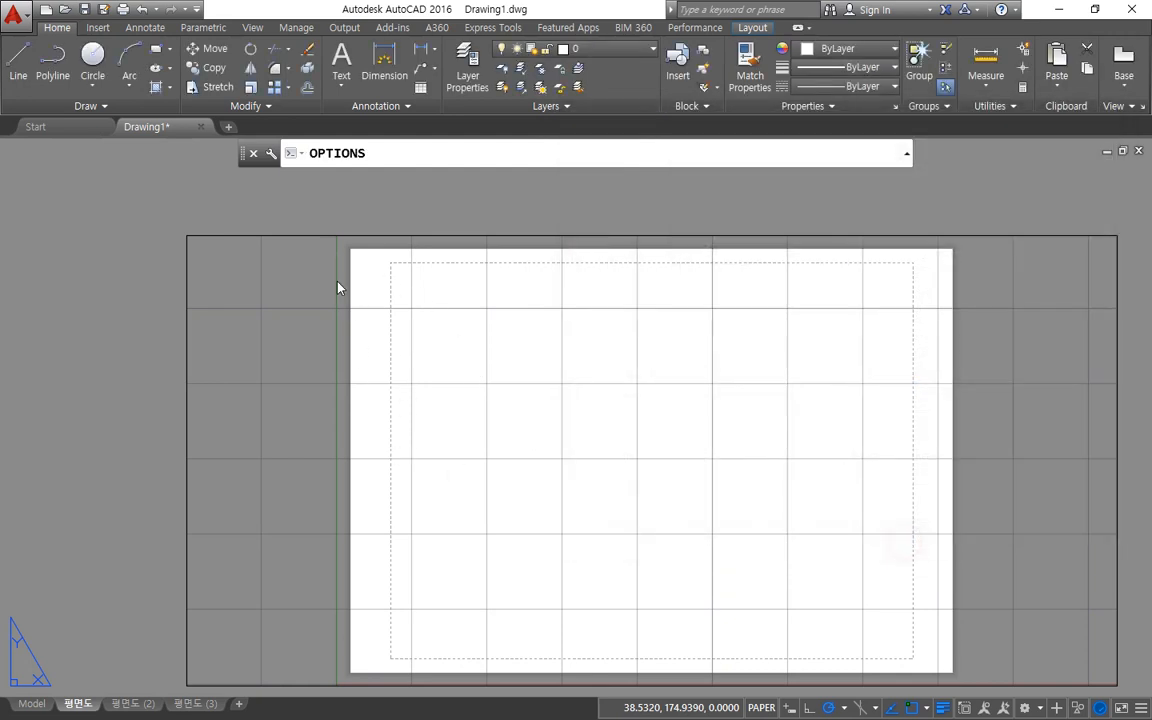
Erase the viewport from the 평면도 layout, leaving the paper sheet empty
{"action": "left_click", "coordinate": [477, 334]}
{"action": "left_click", "coordinate": [103, 198]}
{"action": "key", "text": "Delete"}
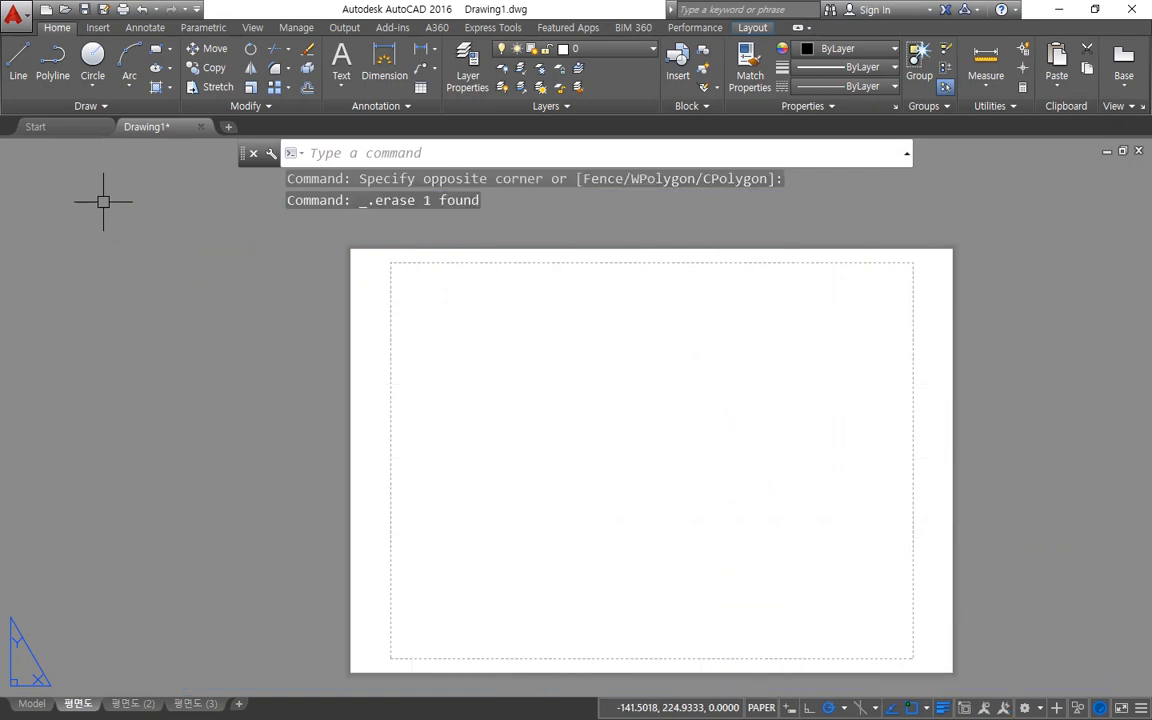
{"action": "middle_click_drag", "start_coordinate": [404, 398], "coordinate": [284, 368]}
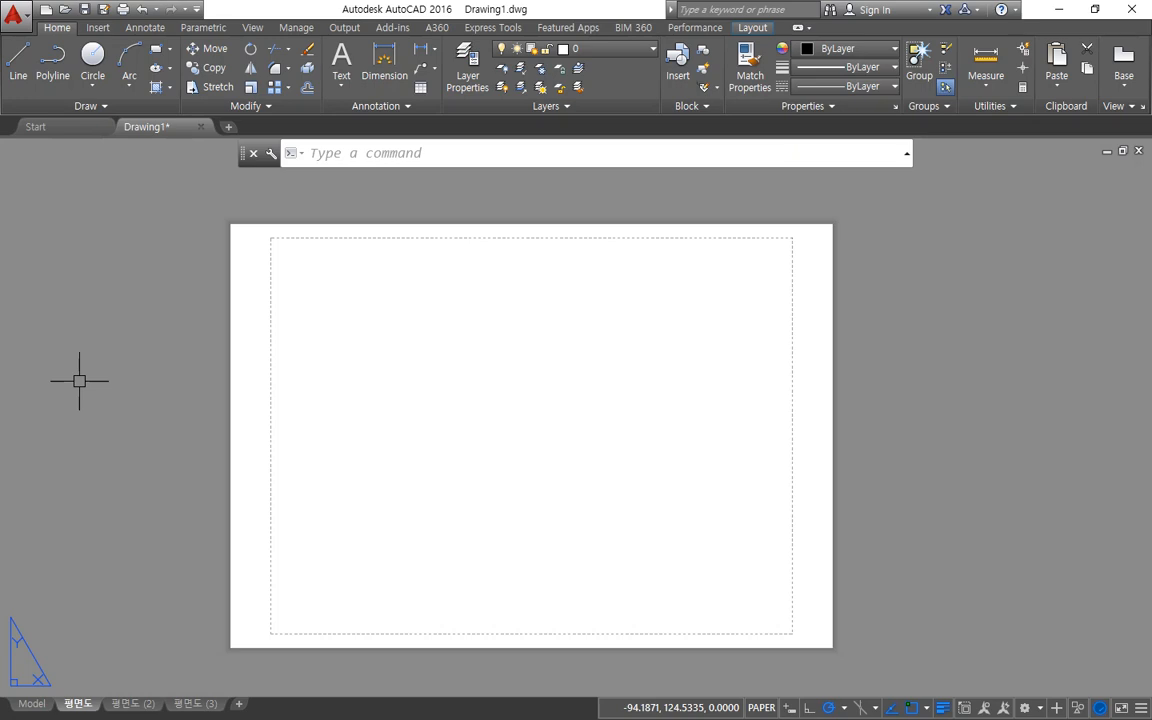
Turn off Display printable area and Display paper background for layouts in the display options
{"action": "right_click", "coordinate": [393, 278]}
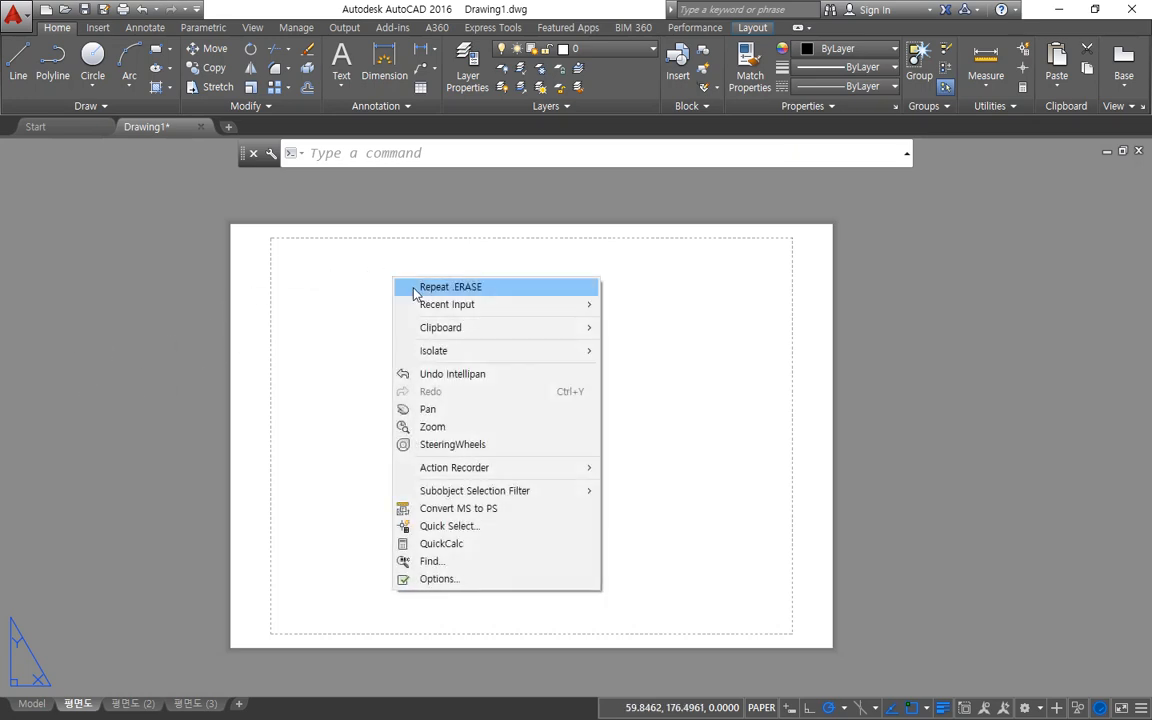
{"action": "left_click", "coordinate": [456, 579]}
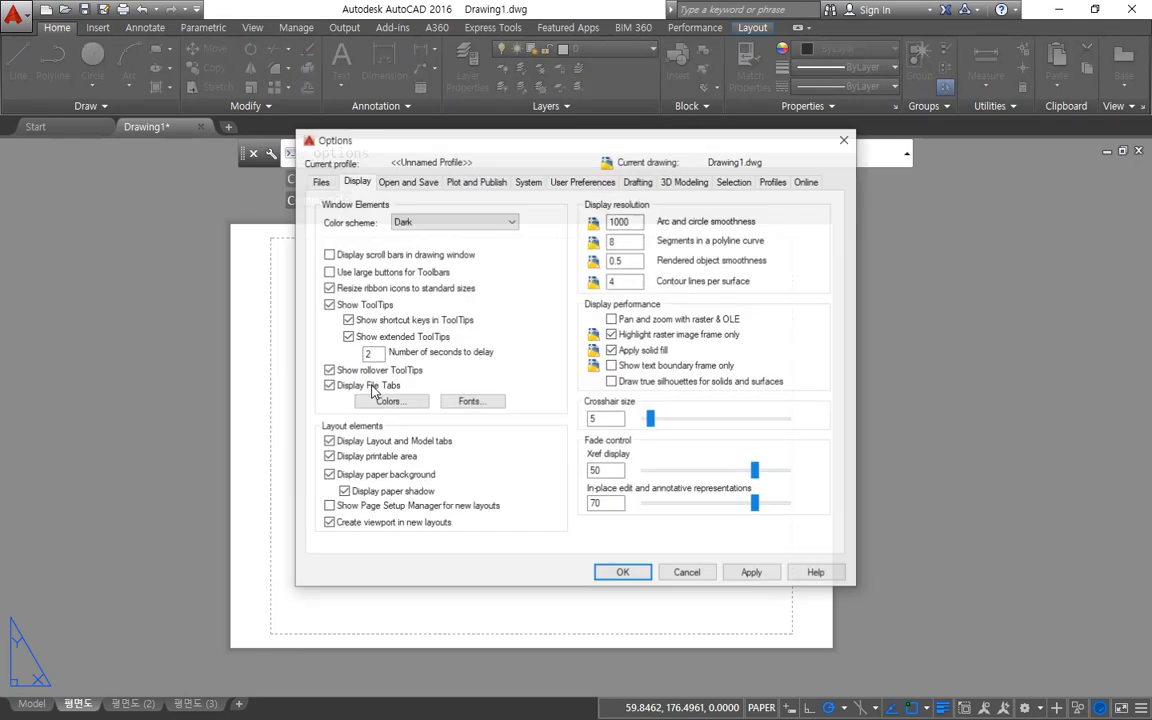
{"action": "left_click", "coordinate": [376, 456]}
{"action": "left_click", "coordinate": [378, 475]}
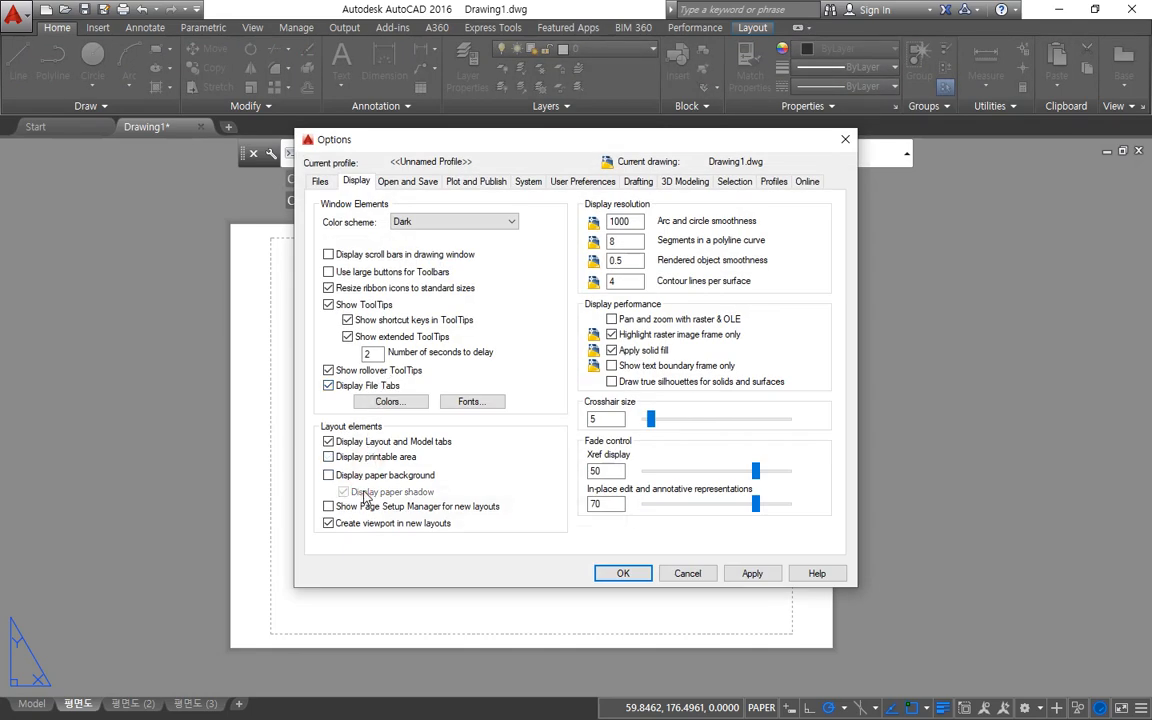
{"action": "left_click", "coordinate": [752, 573]}
{"action": "left_click", "coordinate": [622, 573]}
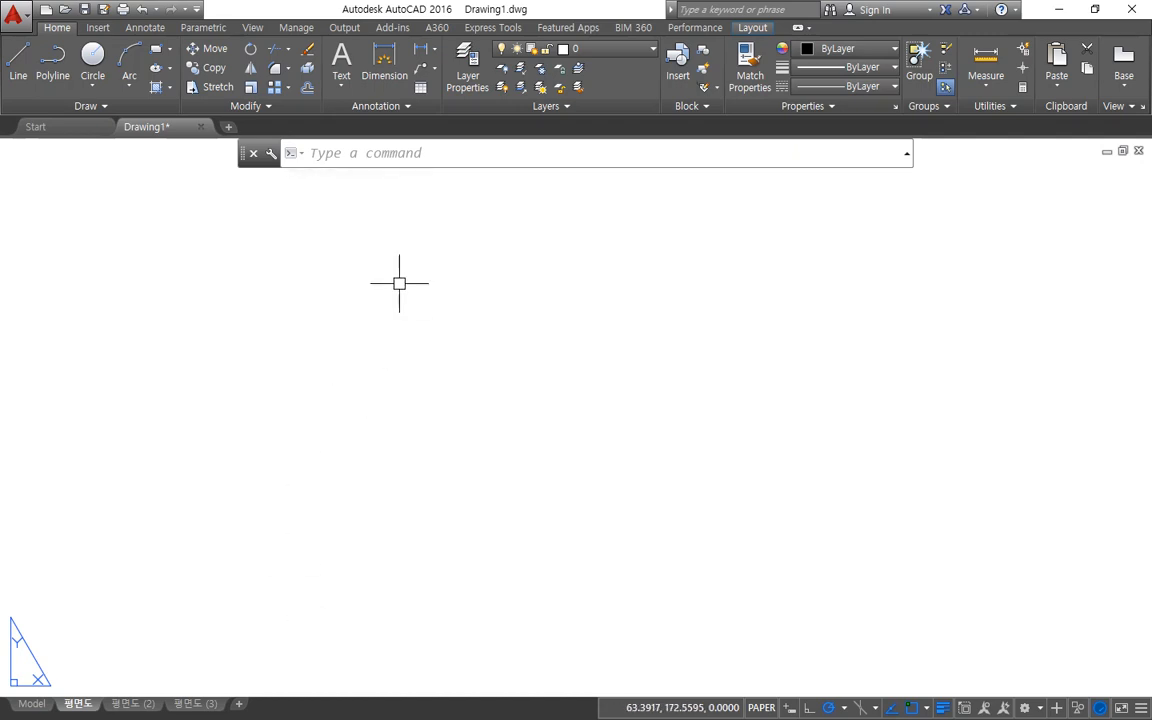
Turn on Display printable area, Display paper background and Display paper shadow for layouts in the display options
{"action": "right_click", "coordinate": [379, 240]}
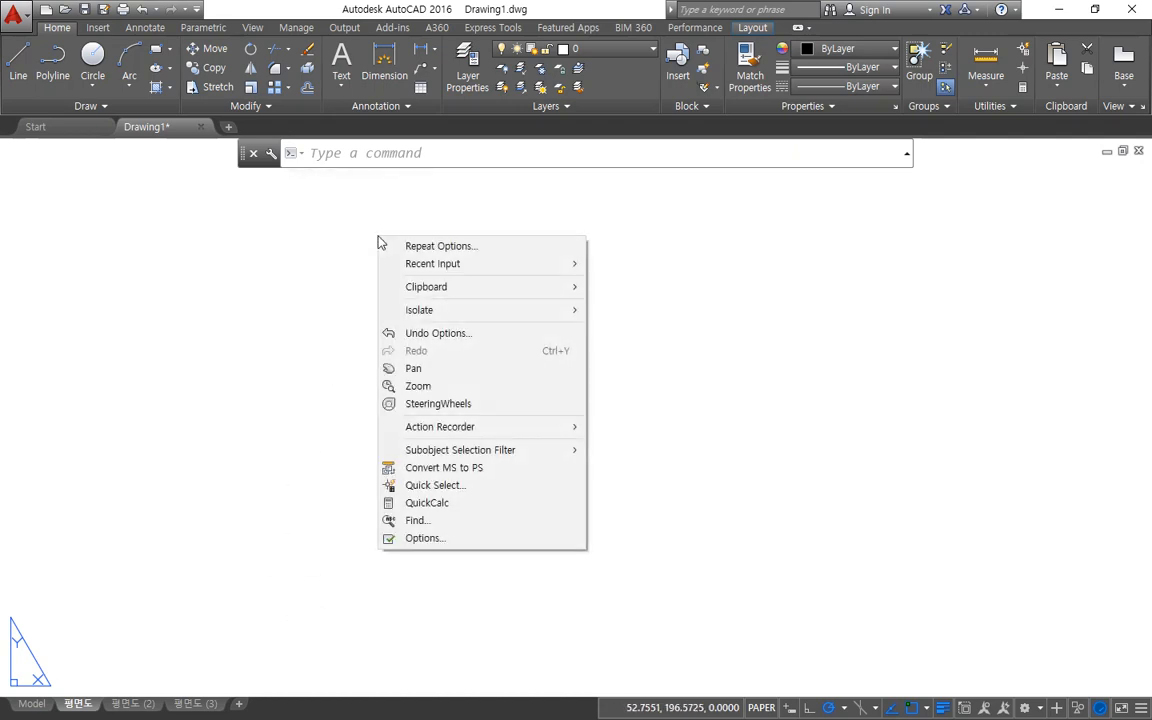
{"action": "left_click", "coordinate": [432, 539]}
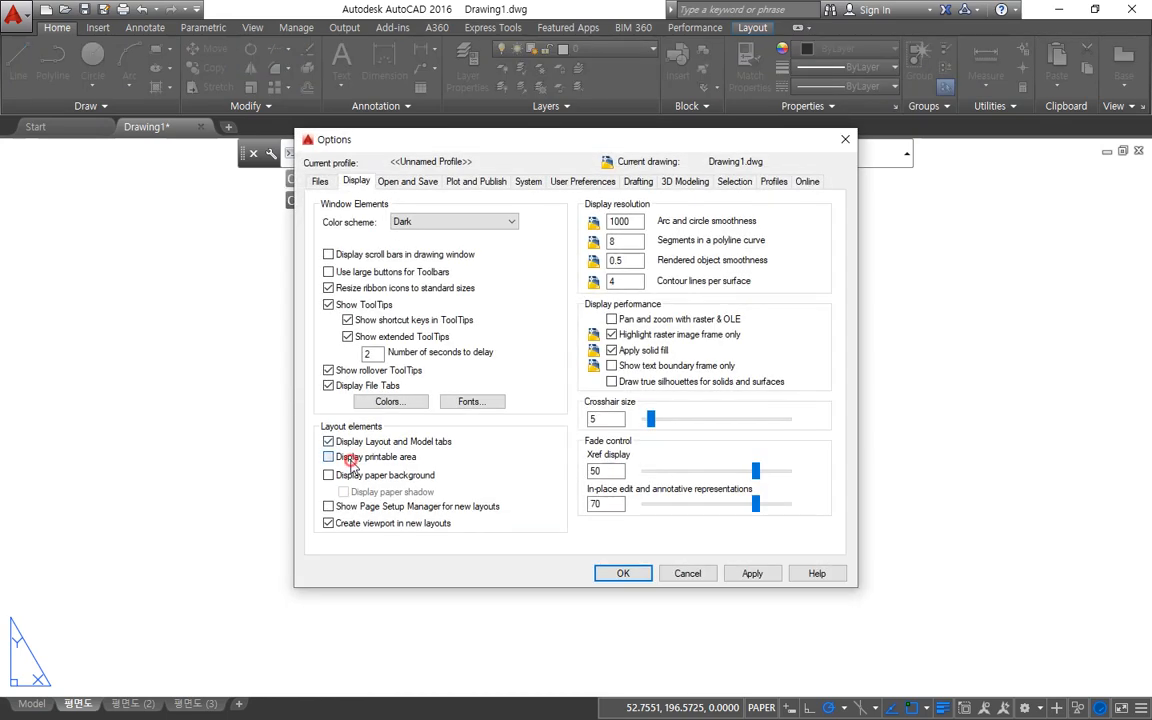
{"action": "left_click", "coordinate": [343, 492]}
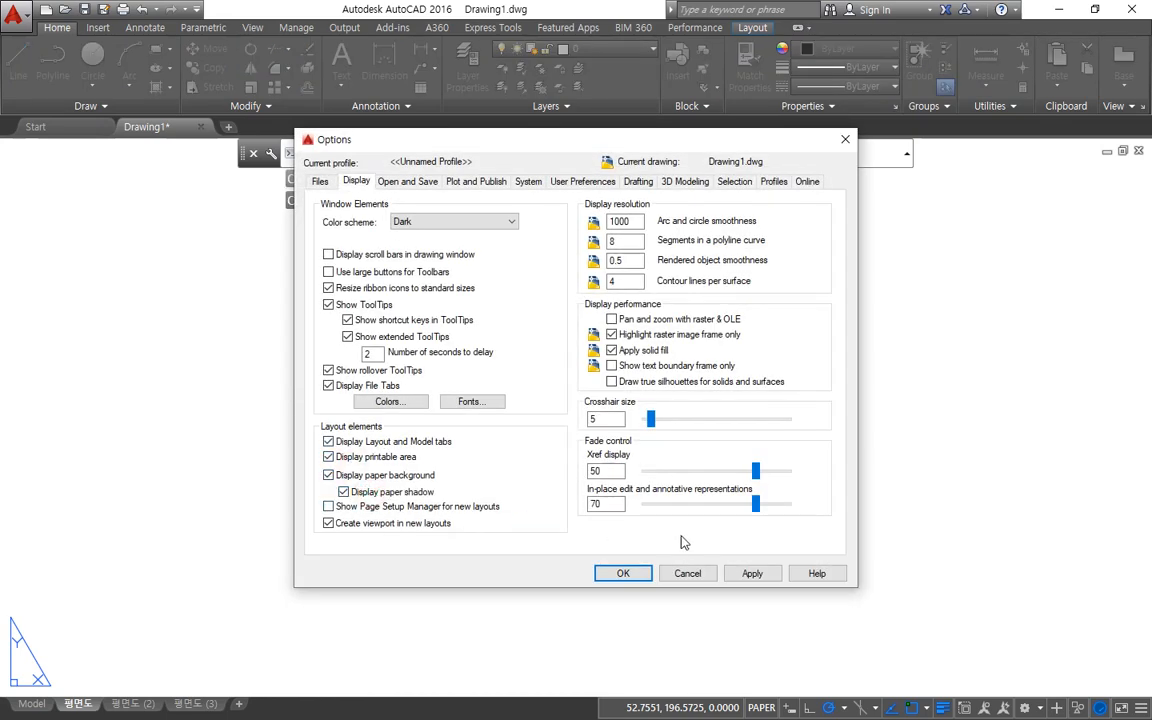
{"action": "left_click", "coordinate": [623, 573]}
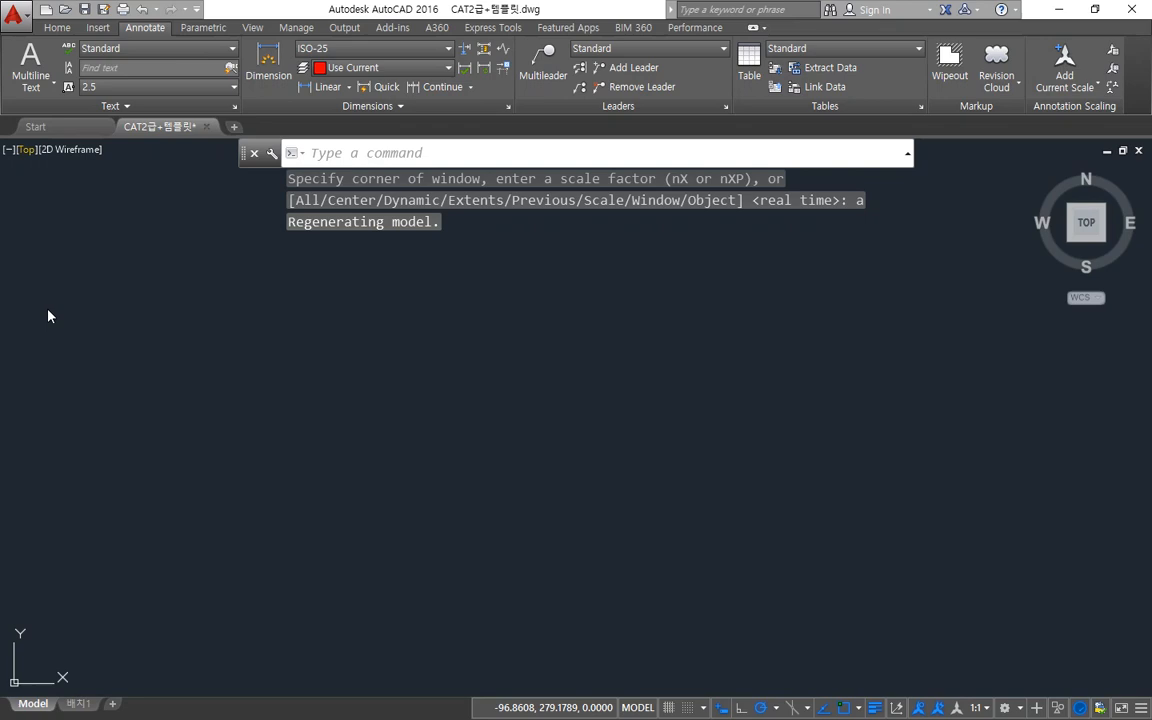
Draw horizontal, vertical and 45° construction lines through one common point in the CAT2급+템플릿 drawing's model space
{"action": "scroll", "coordinate": [571, 362], "scroll_direction": "down", "scroll_amount": 2}
{"action": "middle_click_drag", "start_coordinate": [478, 432], "coordinate": [252, 613]}
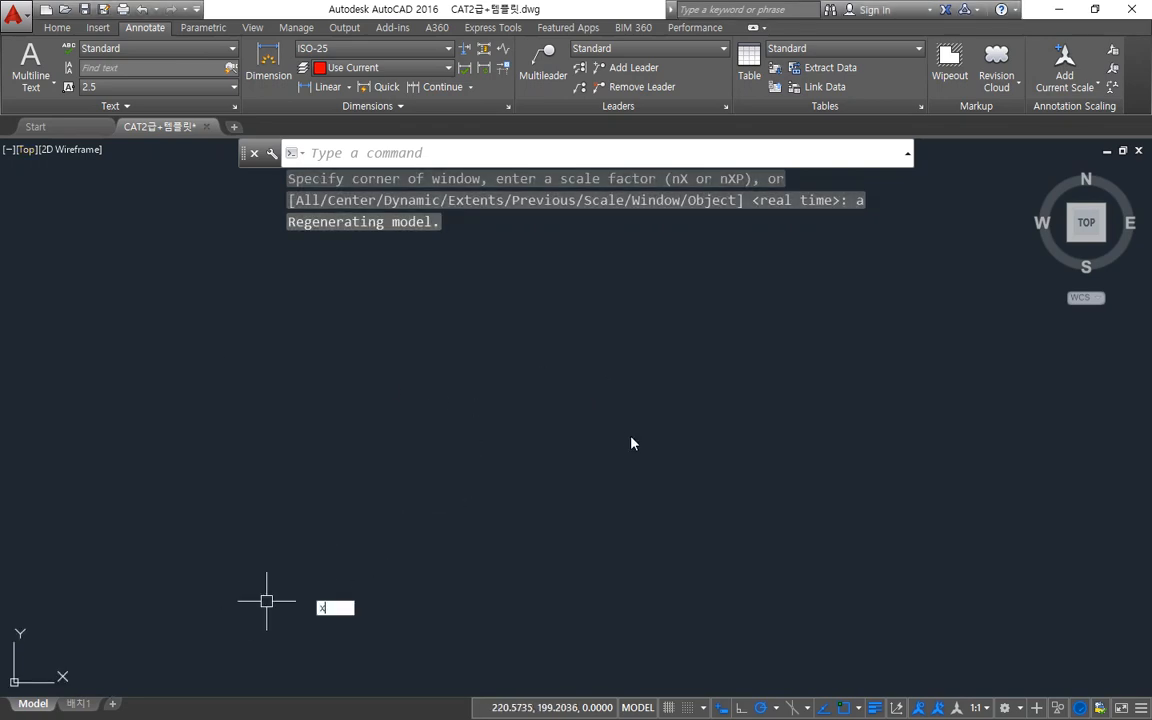
{"action": "type", "text": "xl"}
{"action": "key", "text": "space"}
{"action": "left_click", "coordinate": [622, 355]}
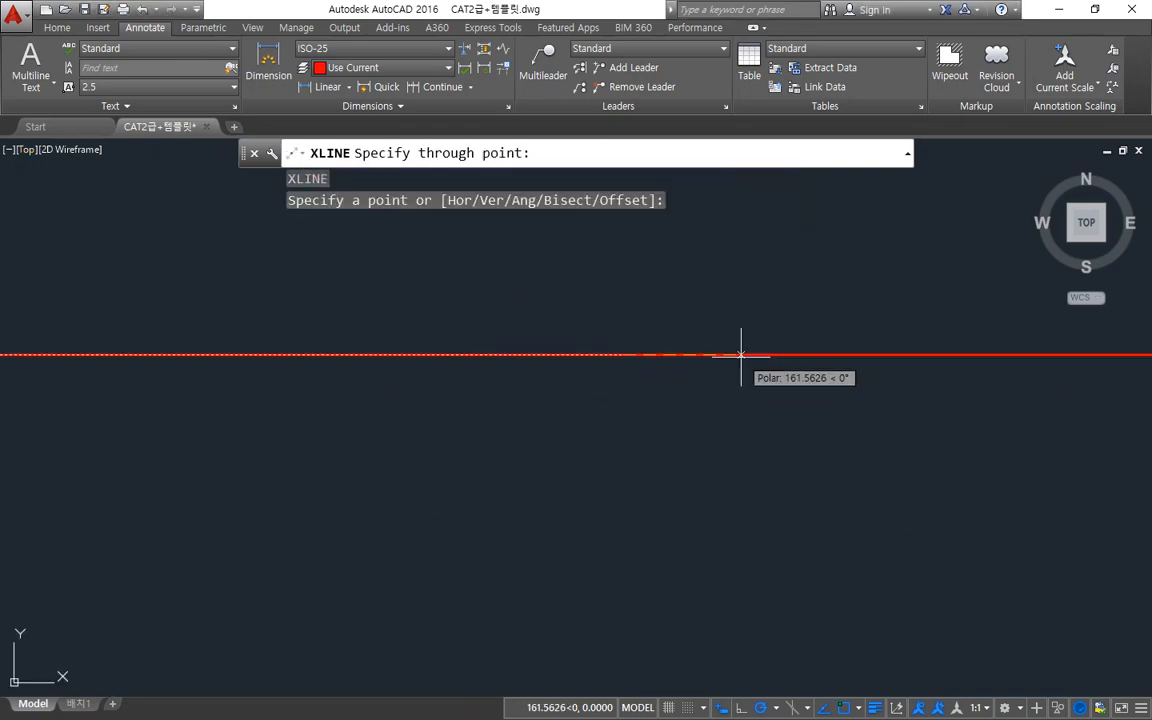
{"action": "left_click", "coordinate": [738, 350]}
{"action": "left_click", "coordinate": [624, 300]}
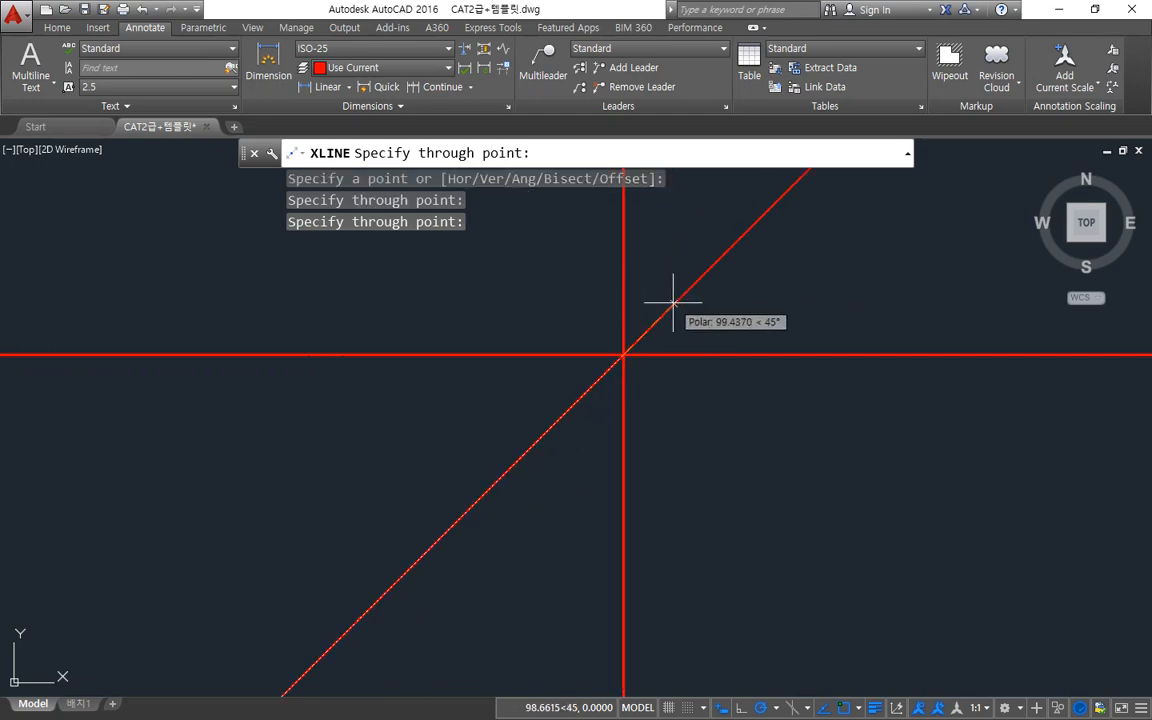
{"action": "left_click", "coordinate": [674, 303]}
{"action": "key", "text": "Return"}
Trim away the part of the 45° construction line below the intersection point, using all lines as cutting edges
{"action": "type", "text": "tr"}
{"action": "key", "text": "space"}
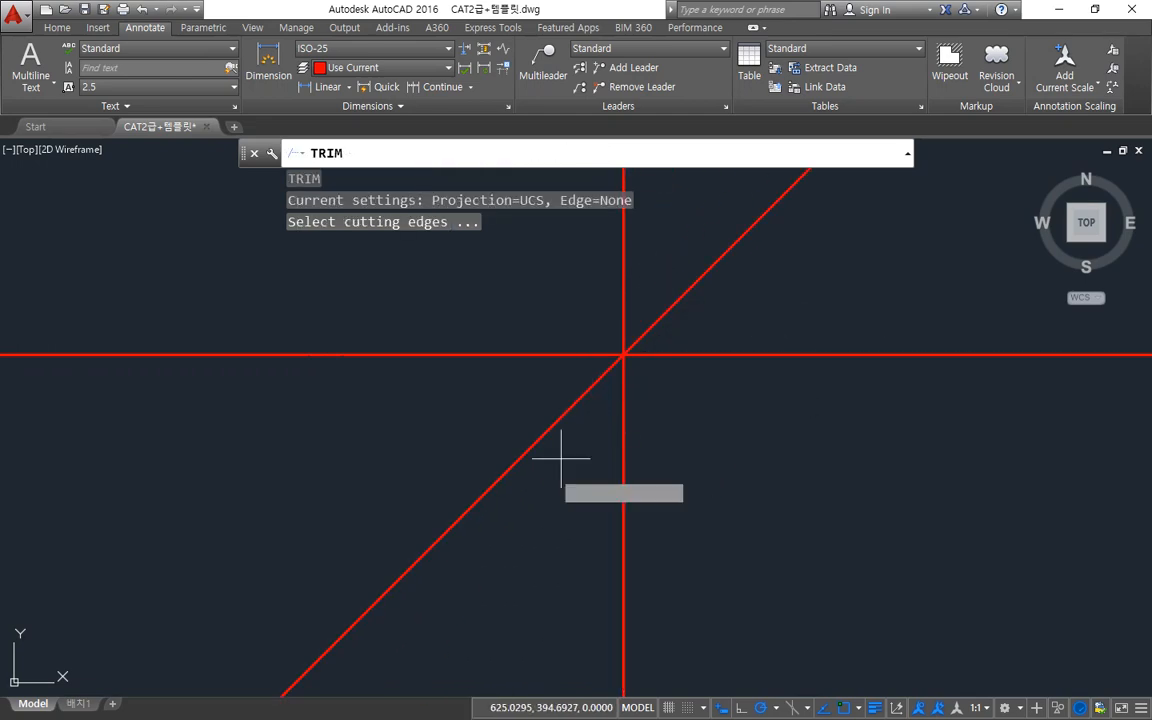
{"action": "key", "text": "space"}
{"action": "left_click", "coordinate": [562, 459]}
{"action": "left_click", "coordinate": [535, 411]}
{"action": "key", "text": "space"}
Move all the horizontal, vertical and 45° construction lines to layer 0
{"action": "left_click", "coordinate": [724, 396]}
{"action": "left_click", "coordinate": [584, 261]}
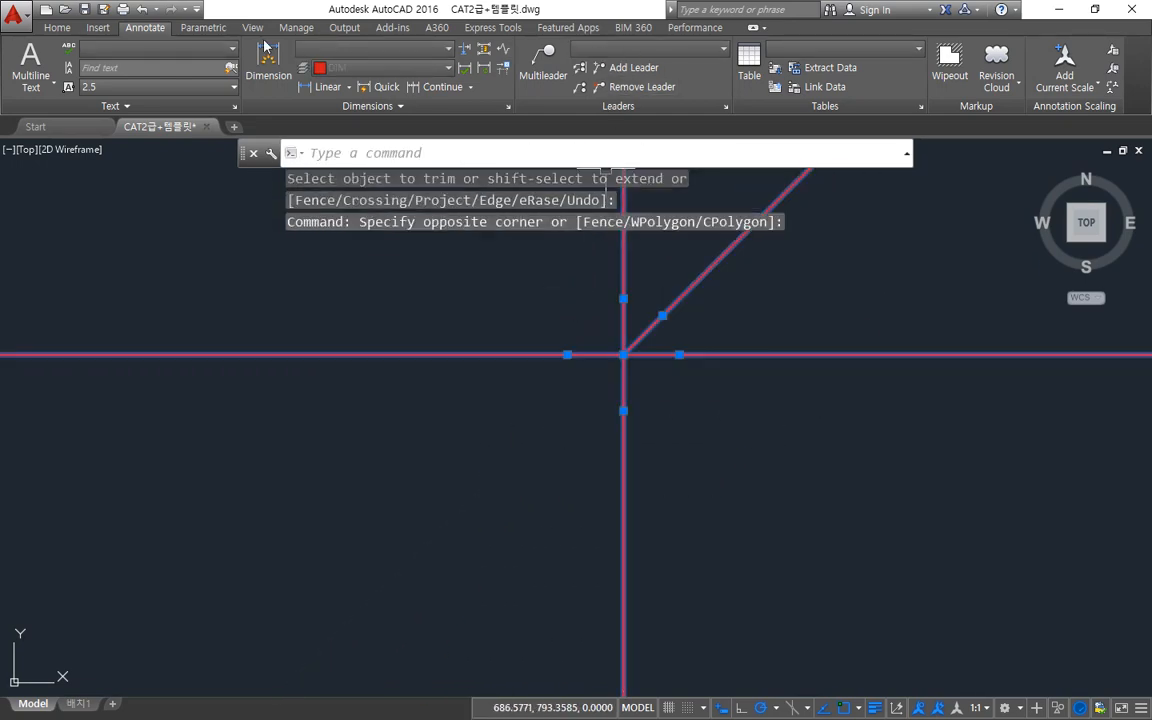
{"action": "left_click", "coordinate": [57, 27]}
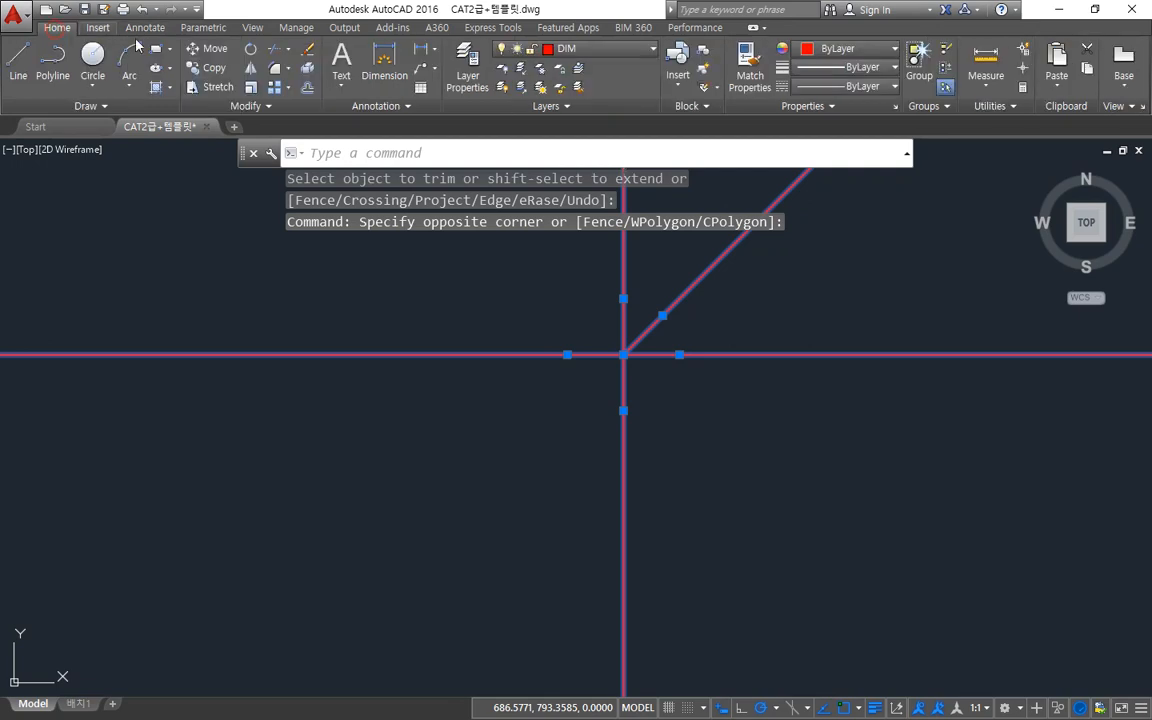
{"action": "left_click", "coordinate": [598, 58]}
{"action": "left_click", "coordinate": [583, 68]}
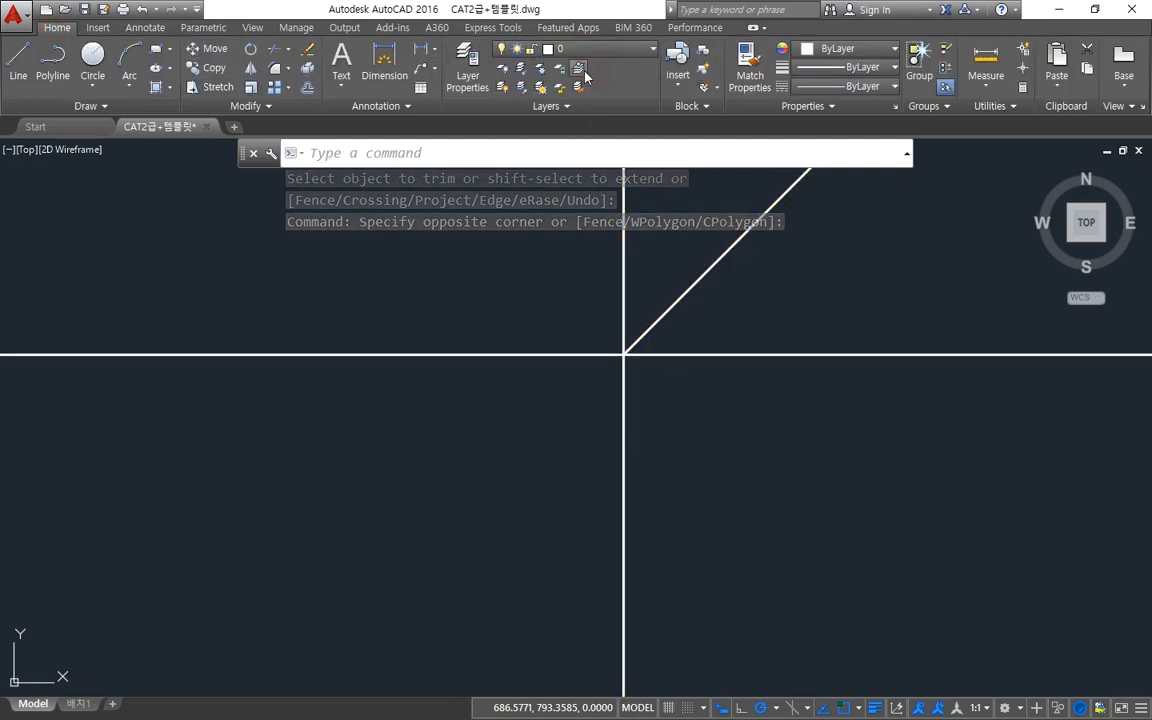
{"action": "key", "text": "Escape"}
{"action": "key", "text": "Escape"}
{"action": "key", "text": "Escape"}
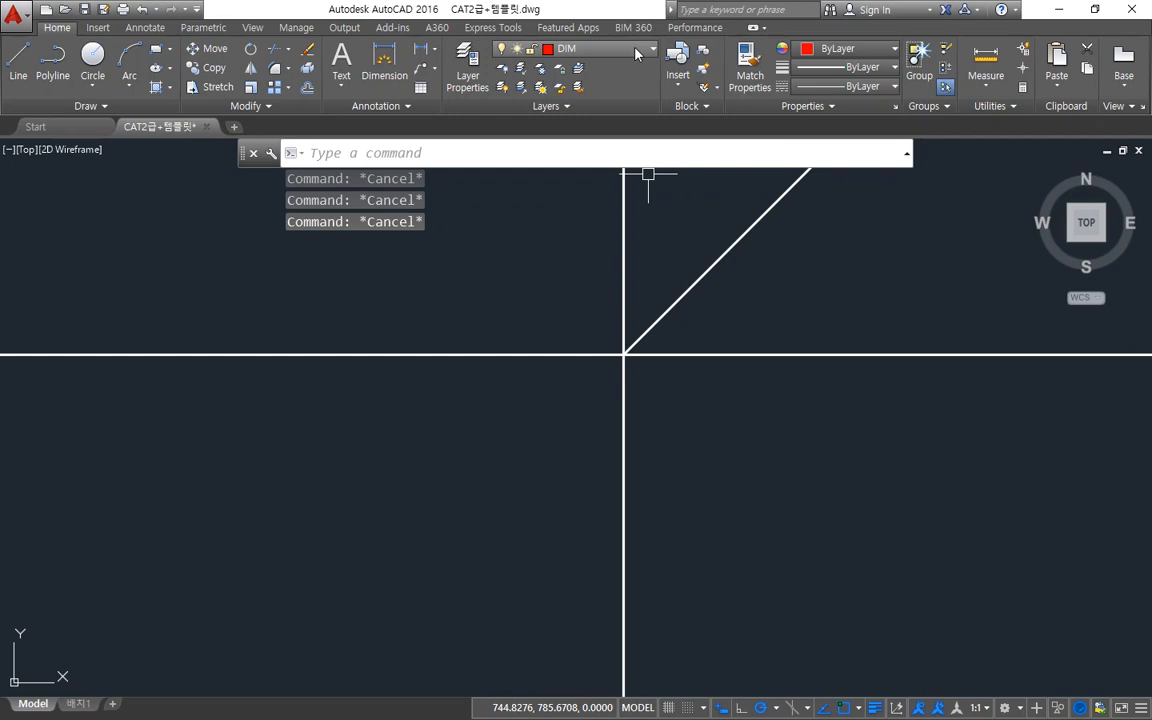
Make layer 0 the current layer for new geometry
{"action": "left_click", "coordinate": [636, 53]}
{"action": "left_click", "coordinate": [566, 48]}
{"action": "left_click", "coordinate": [552, 62]}
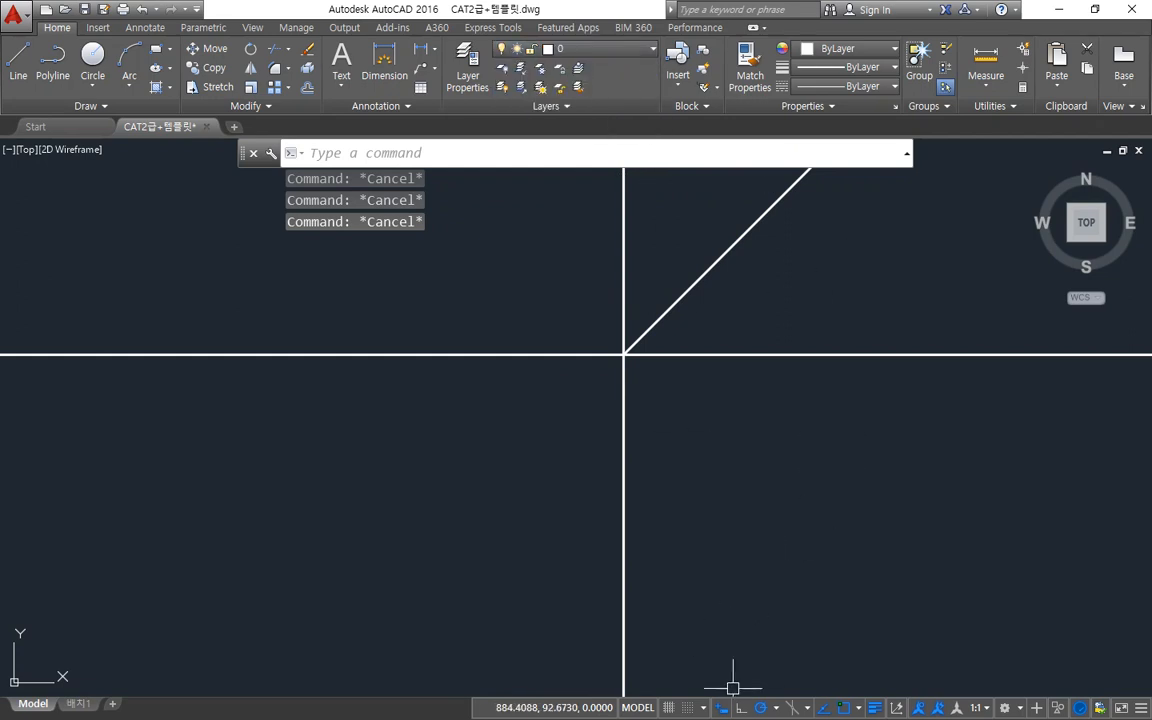
Offset the vertical construction line 165 to the left
{"action": "type", "text": "o"}
{"action": "key", "text": "Return"}
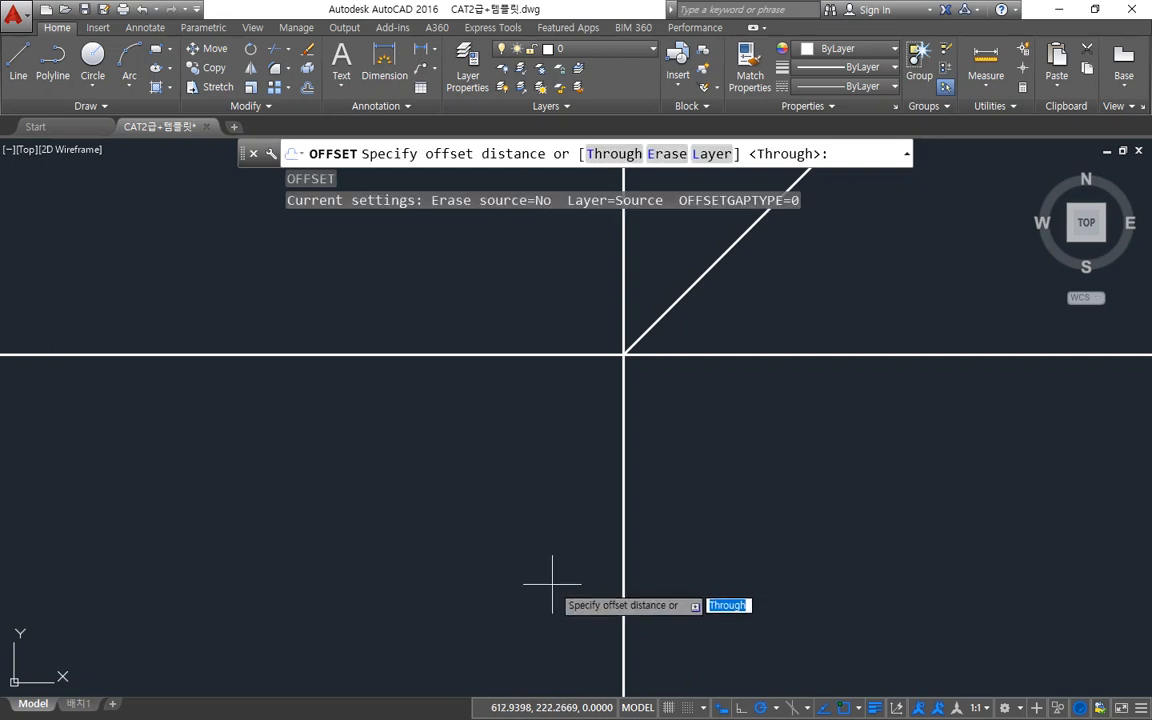
{"action": "type", "text": "165"}
{"action": "key", "text": "Return"}
{"action": "left_click", "coordinate": [624, 430]}
{"action": "left_click", "coordinate": [521, 434]}
{"action": "key", "text": "Return"}
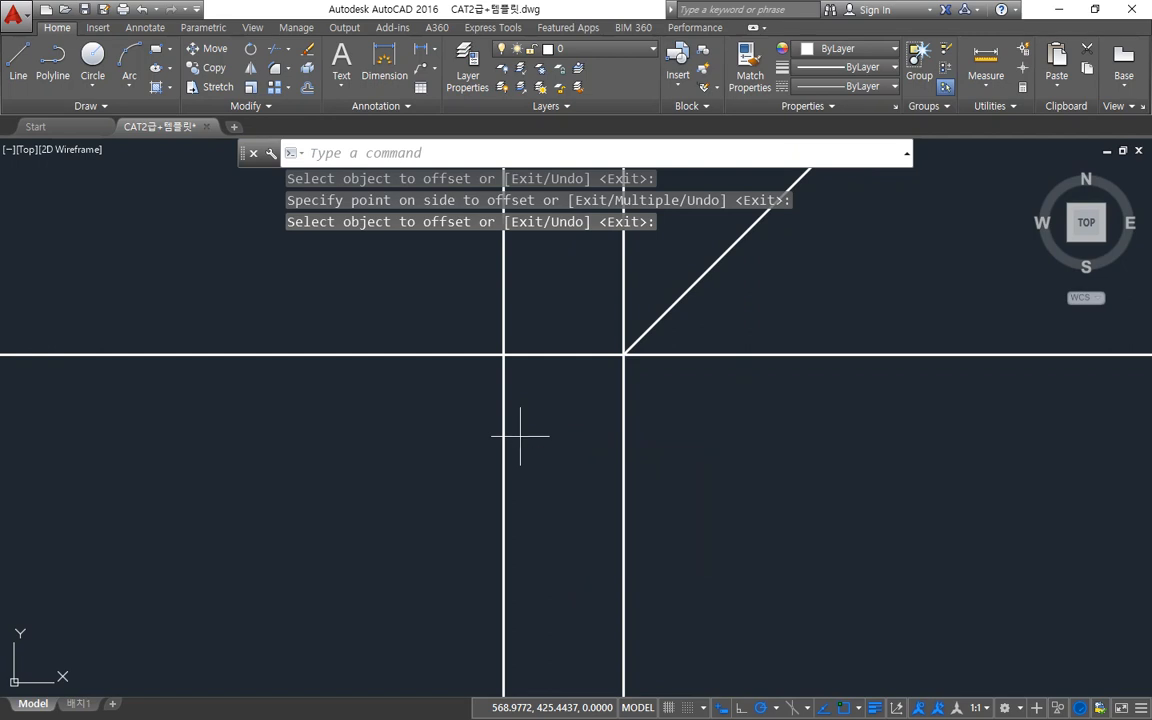
Offset the horizontal construction line 100 downward
{"action": "key", "text": "Return"}
{"action": "type", "text": "100"}
{"action": "key", "text": "Return"}
{"action": "left_click", "coordinate": [535, 356]}
{"action": "left_click", "coordinate": [562, 436]}
{"action": "key", "text": "Return"}
Trim the construction line ends that extend below the lowest horizontal line and left of the leftmost vertical line
{"action": "type", "text": "tr"}
{"action": "key", "text": "Return"}
{"action": "key", "text": "Return"}
{"action": "left_click", "coordinate": [716, 547]}
{"action": "left_click", "coordinate": [444, 494]}
{"action": "left_click", "coordinate": [431, 489]}
{"action": "left_click", "coordinate": [357, 318]}
{"action": "key", "text": "Return"}
Draw a line from left of the verticals horizontally to the 45° line, continuing straight down to the lowest horizontal line
{"action": "middle_click_drag", "start_coordinate": [498, 427], "coordinate": [363, 571]}
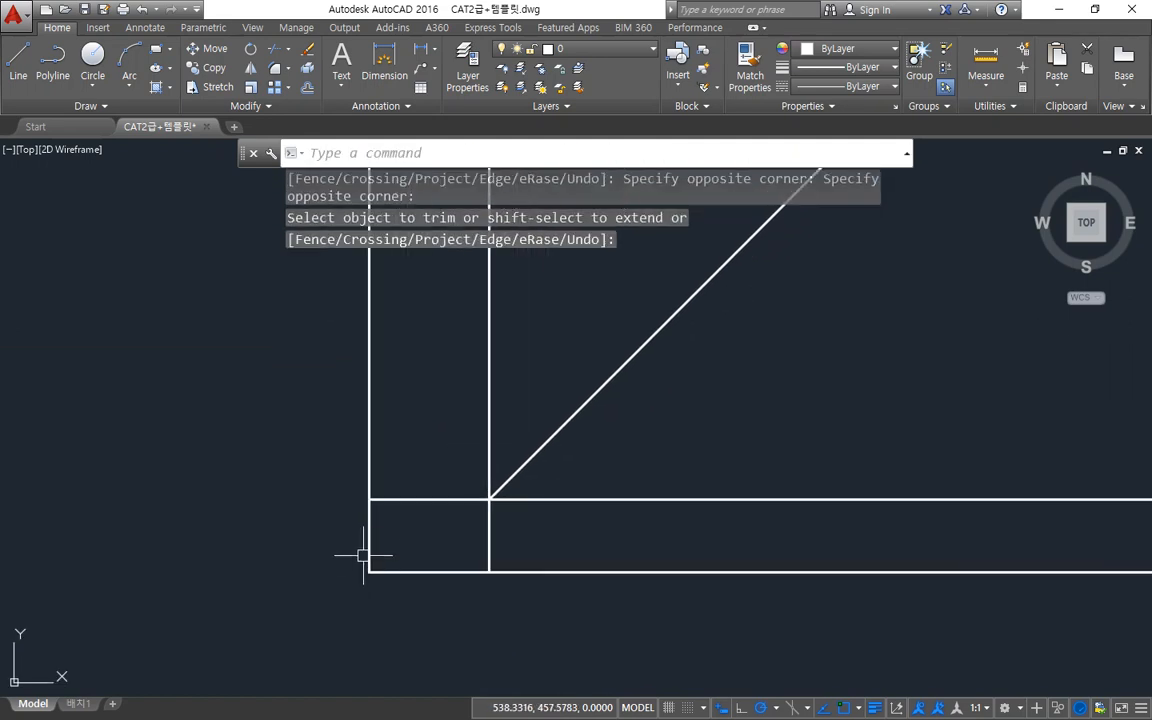
{"action": "type", "text": "l"}
{"action": "key", "text": "Return"}
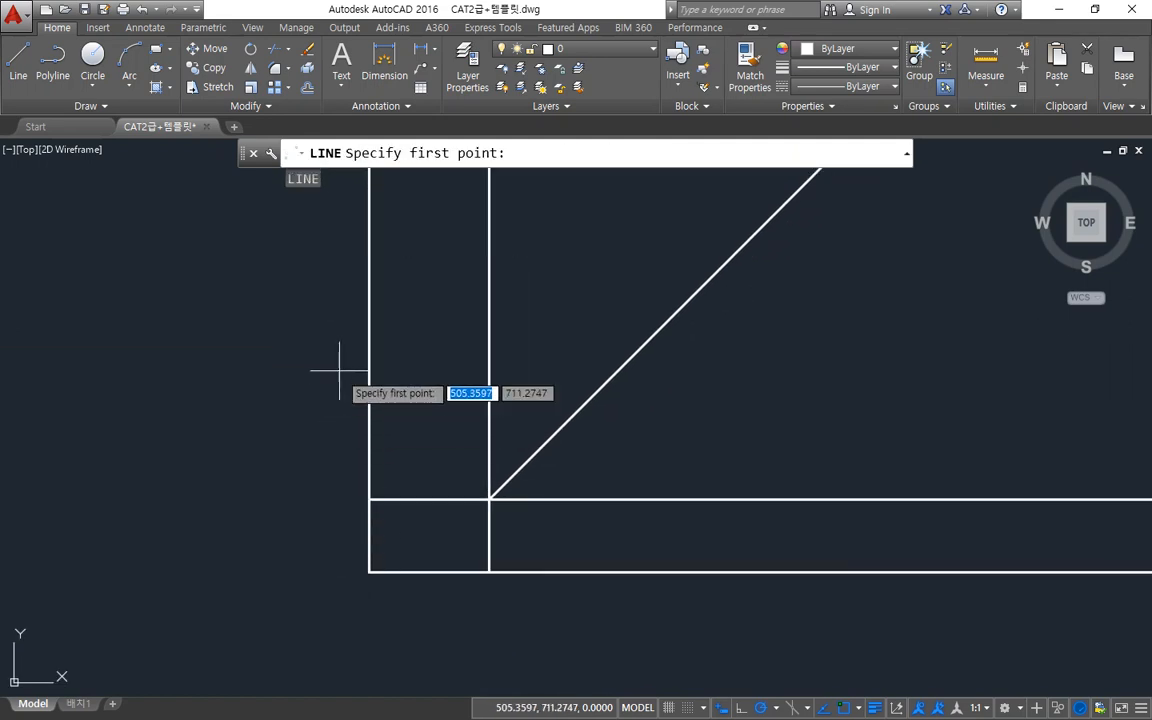
{"action": "left_click", "coordinate": [283, 359]}
{"action": "left_click", "coordinate": [628, 359]}
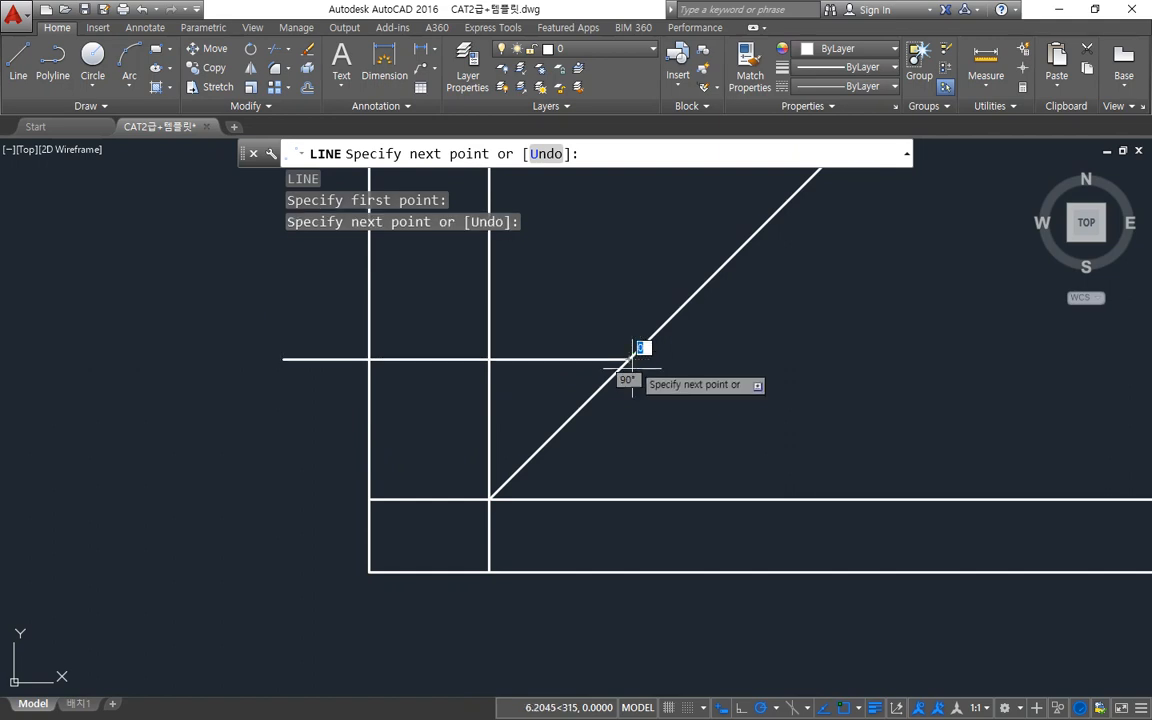
{"action": "left_click", "coordinate": [628, 572]}
{"action": "key", "text": "Return"}
Offset the new vertical line 87 to the right and the new horizontal line 87 upward
{"action": "type", "text": "o"}
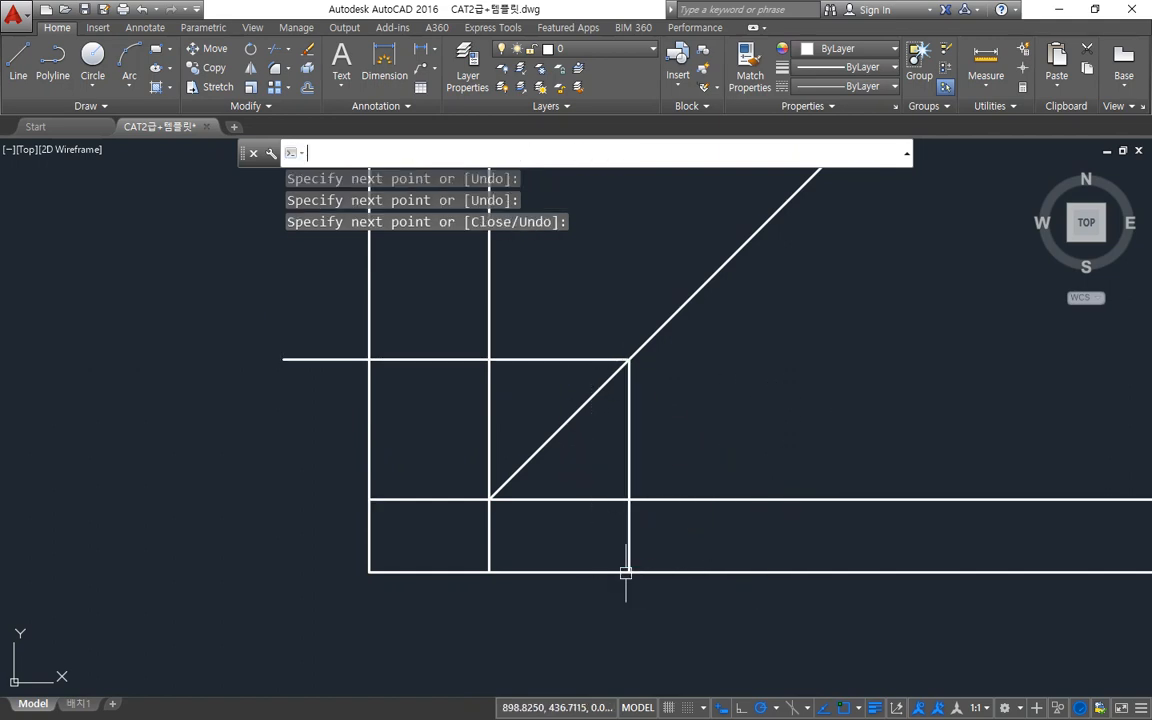
{"action": "key", "text": "Return"}
{"action": "type", "text": "87"}
{"action": "key", "text": "Return"}
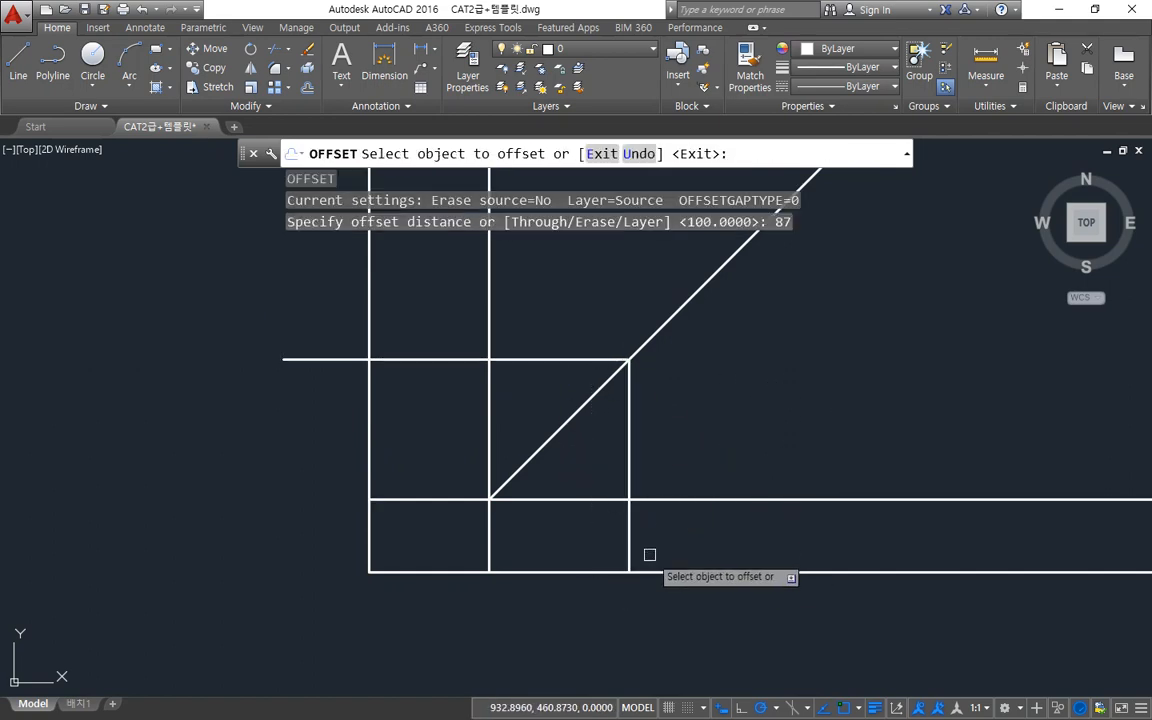
{"action": "left_click", "coordinate": [630, 531]}
{"action": "left_click", "coordinate": [697, 540]}
{"action": "left_click", "coordinate": [579, 359]}
{"action": "left_click", "coordinate": [571, 337]}
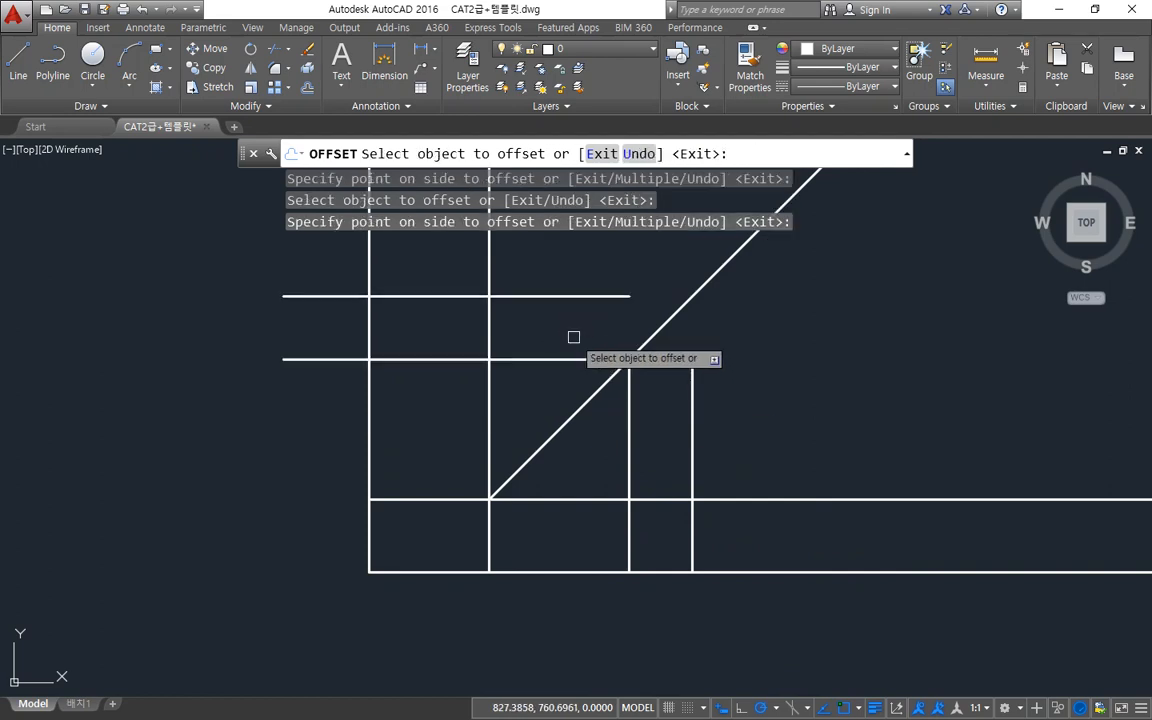
{"action": "key", "text": "Return"}
Join the rightmost vertical line and the 45° line in a sharp corner with a zero-radius Fillet
{"action": "type", "text": "f"}
{"action": "key", "text": "Return"}
{"action": "left_click", "coordinate": [690, 391]}
{"action": "left_click", "coordinate": [650, 336]}
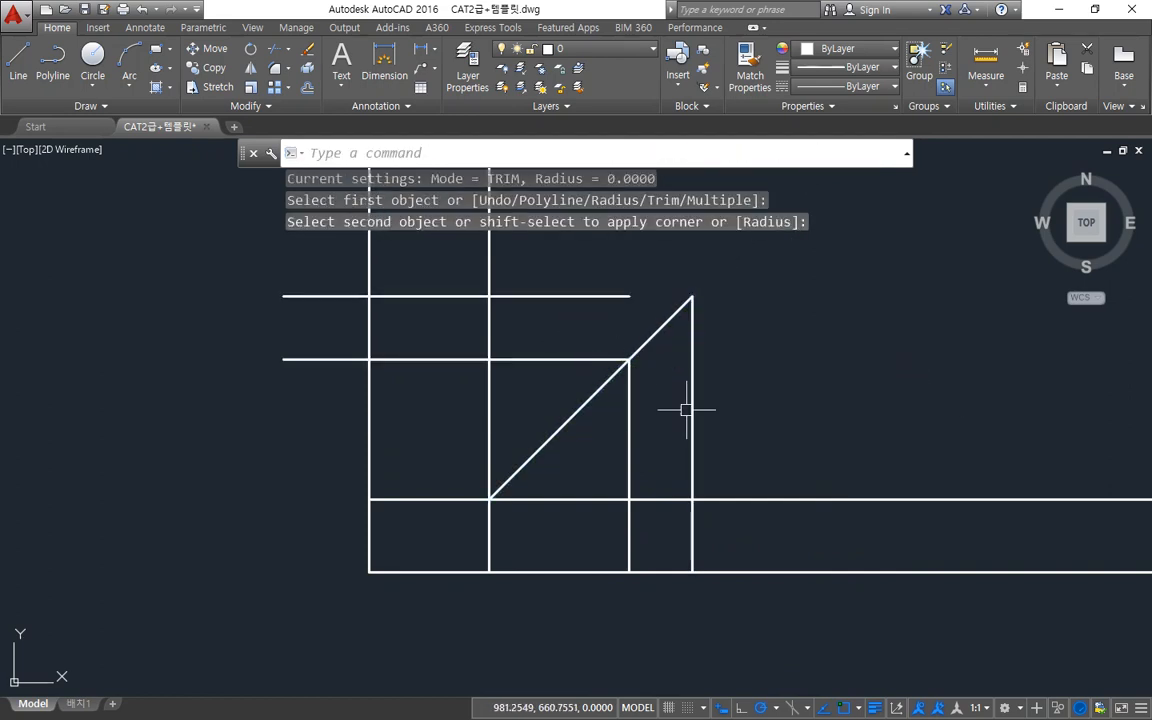
Fence-trim the excess lines around the lower right rectangle, leaving clean front and side view outlines
{"action": "type", "text": "tr"}
{"action": "key", "text": "Return"}
{"action": "key", "text": "Return"}
{"action": "type", "text": "f"}
{"action": "key", "text": "Return"}
{"action": "left_click", "coordinate": [760, 614]}
{"action": "left_click", "coordinate": [754, 447]}
{"action": "left_click", "coordinate": [563, 463]}
{"action": "left_click", "coordinate": [545, 626]}
{"action": "key", "text": "Return"}
Fence-trim the excess lines around the upper rectangle to leave a clean top view outline
{"action": "type", "text": "f"}
{"action": "key", "text": "Return"}
{"action": "left_click", "coordinate": [313, 254]}
{"action": "left_click", "coordinate": [621, 270]}
{"action": "left_click", "coordinate": [546, 397]}
{"action": "left_click", "coordinate": [331, 403]}
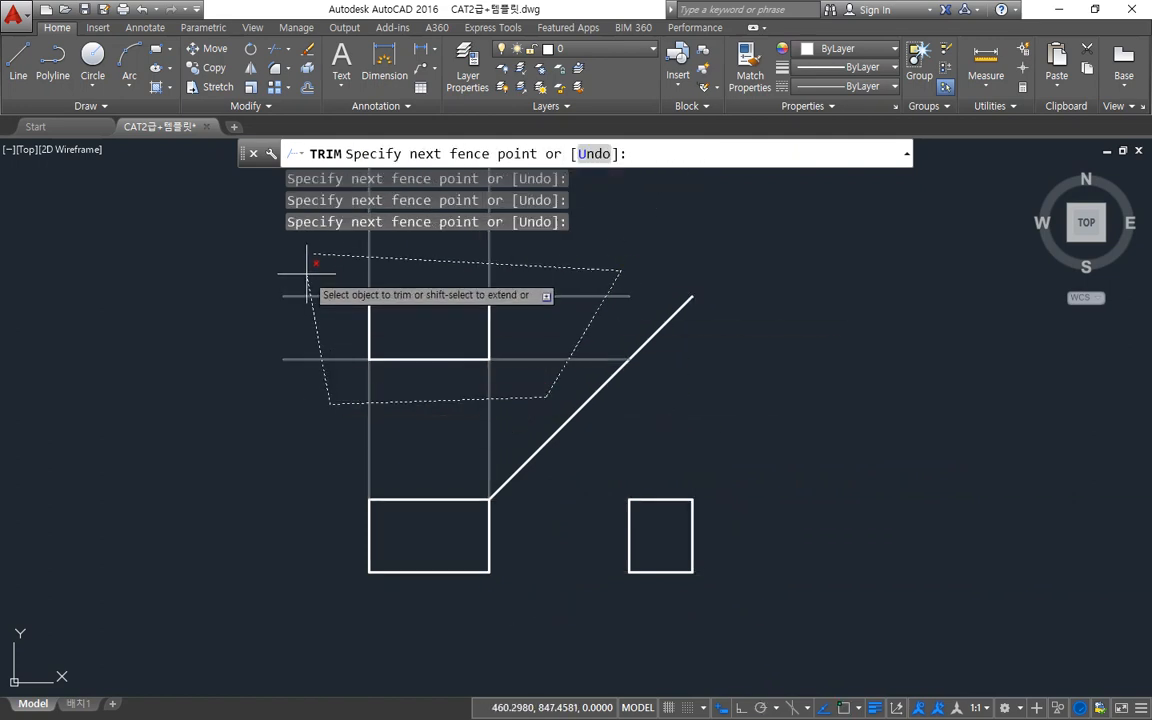
{"action": "left_click", "coordinate": [309, 271]}
{"action": "key", "text": "Return"}
{"action": "key", "text": "Return"}
Draw a circle of radius 35 centred on the lower right corner of the side view
{"action": "middle_click_drag", "start_coordinate": [385, 383], "coordinate": [332, 391]}
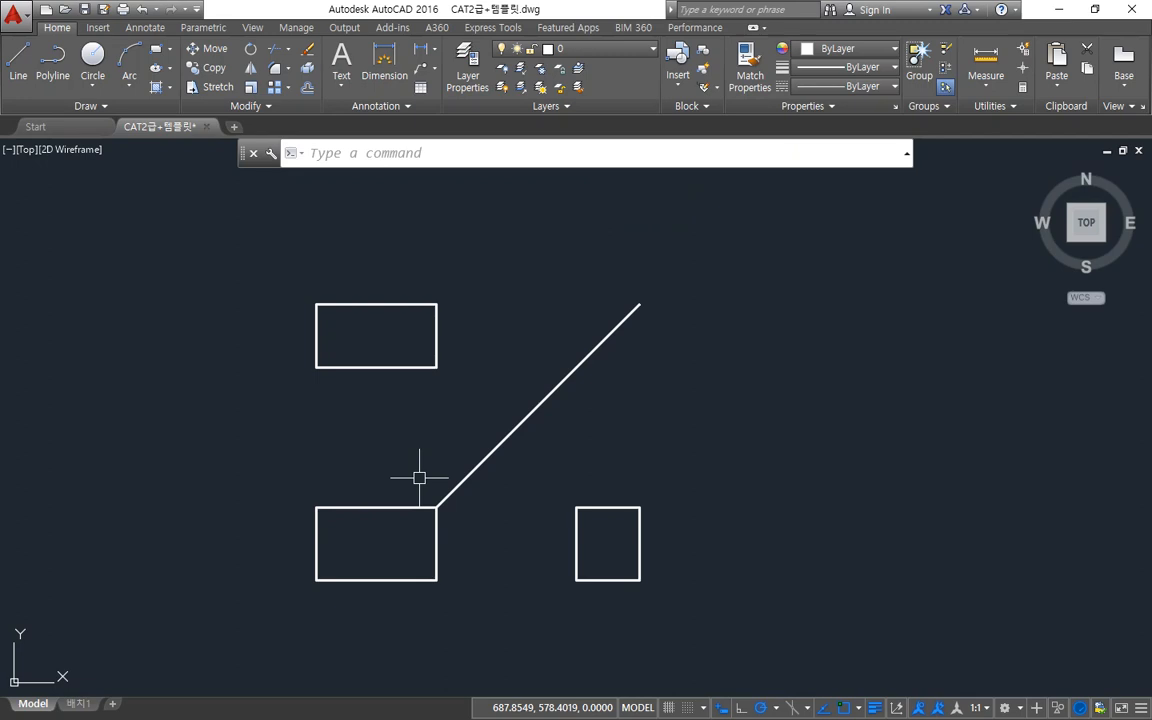
{"action": "scroll", "coordinate": [660, 605], "scroll_direction": "up", "scroll_amount": 4}
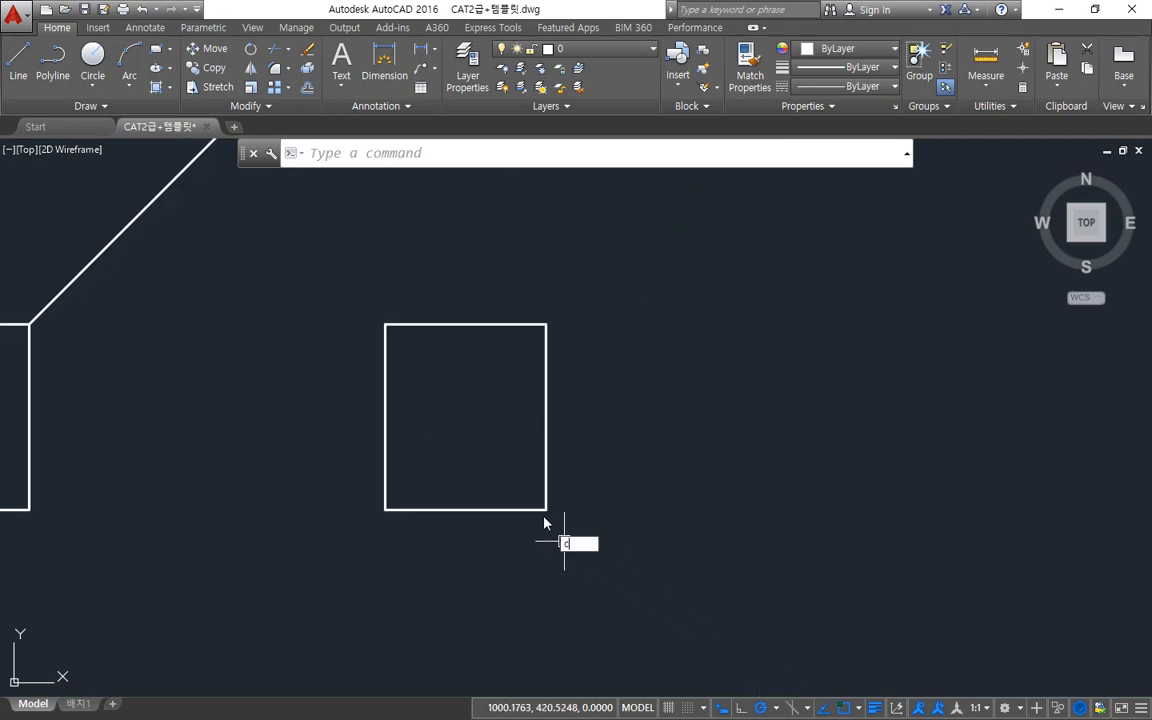
{"action": "type", "text": "c"}
{"action": "key", "text": "Return"}
{"action": "left_click", "coordinate": [543, 504]}
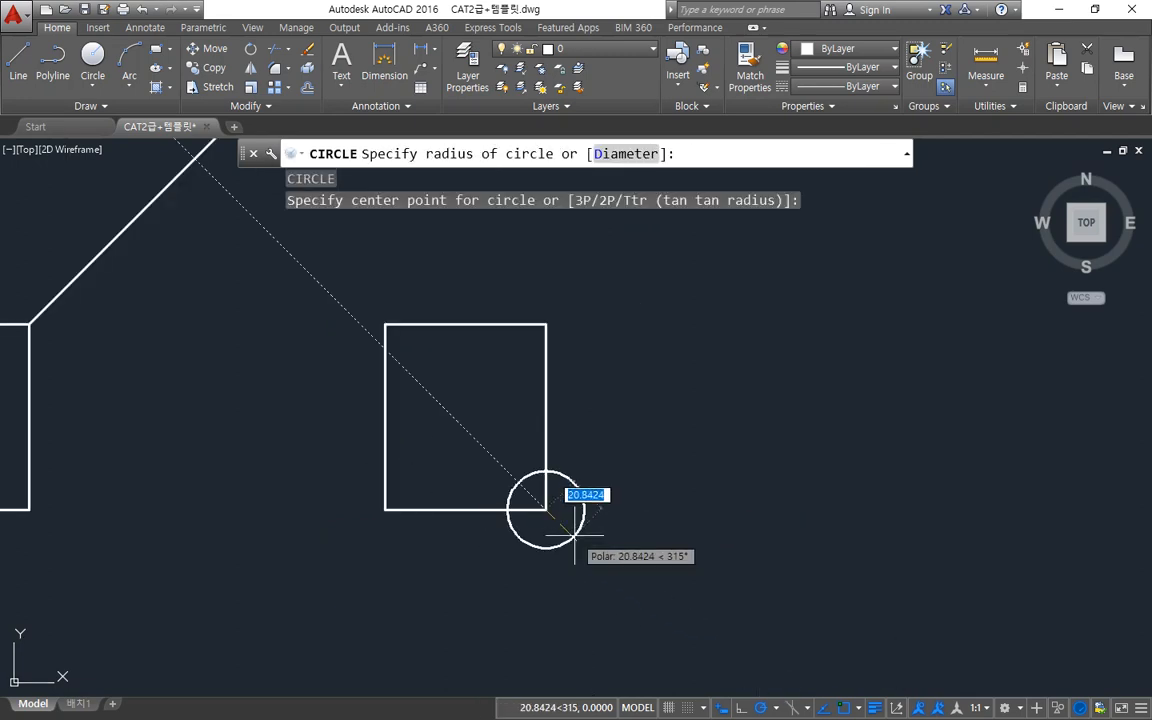
{"action": "type", "text": "35"}
{"action": "key", "text": "Return"}
Trim the circle outside the side view so that only the quarter arc inside the rectangle is kept
{"action": "type", "text": "tr"}
{"action": "key", "text": "Return"}
{"action": "key", "text": "Return"}
{"action": "left_click", "coordinate": [595, 576]}
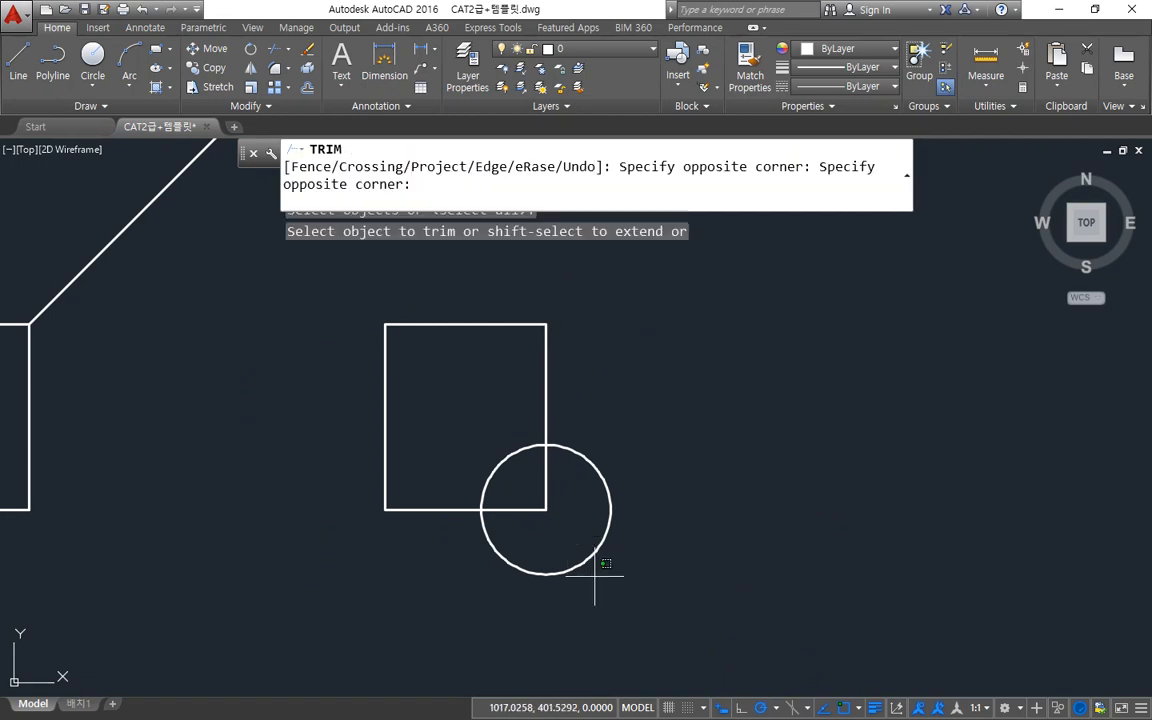
{"action": "left_click", "coordinate": [563, 543]}
{"action": "left_click_drag", "start_coordinate": [434, 341], "coordinate": [354, 481]}
{"action": "left_click_drag", "start_coordinate": [411, 452], "coordinate": [437, 497]}
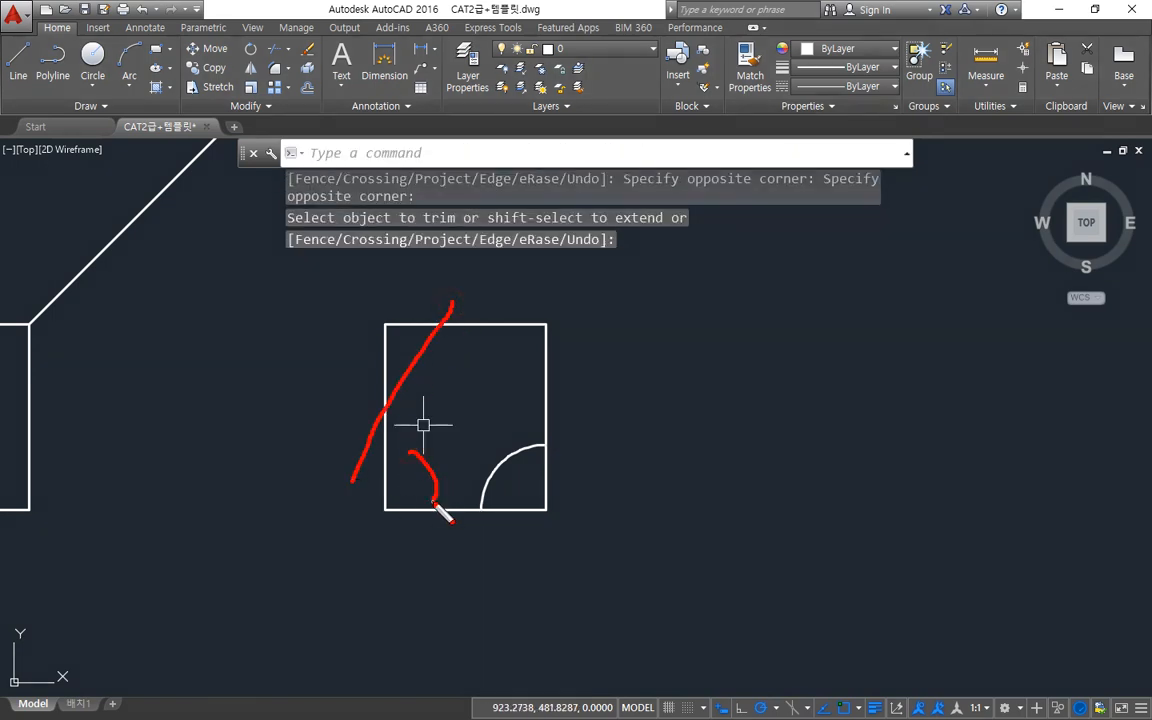
{"action": "key", "text": "e"}
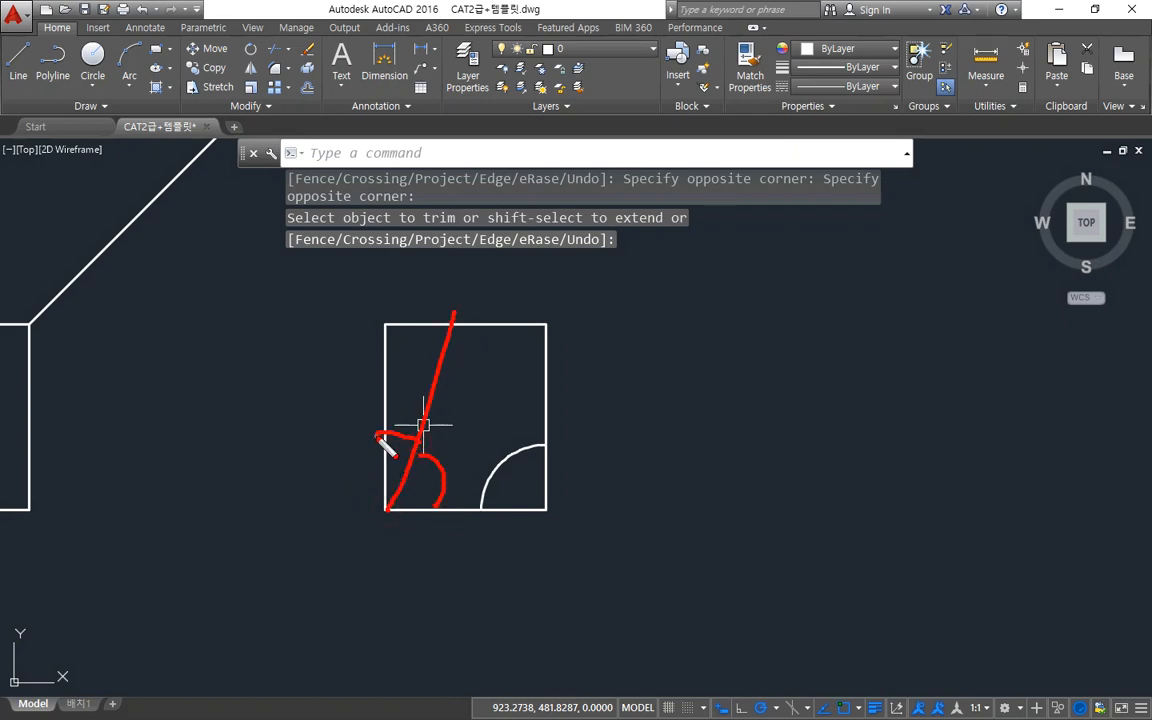
{"action": "key", "text": "Escape"}
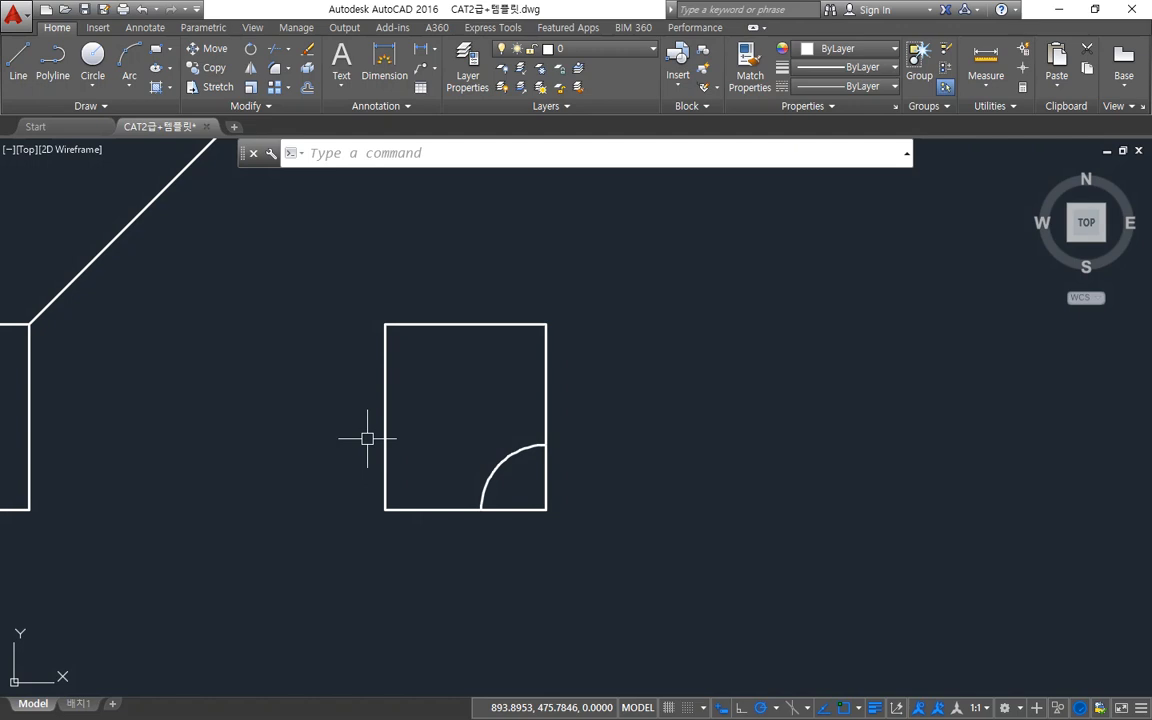
Rotate the left edge of the side view clockwise about its lower endpoint so it slants inward
{"action": "key", "text": "Return"}
{"action": "left_click", "coordinate": [385, 452]}
{"action": "key", "text": "Return"}
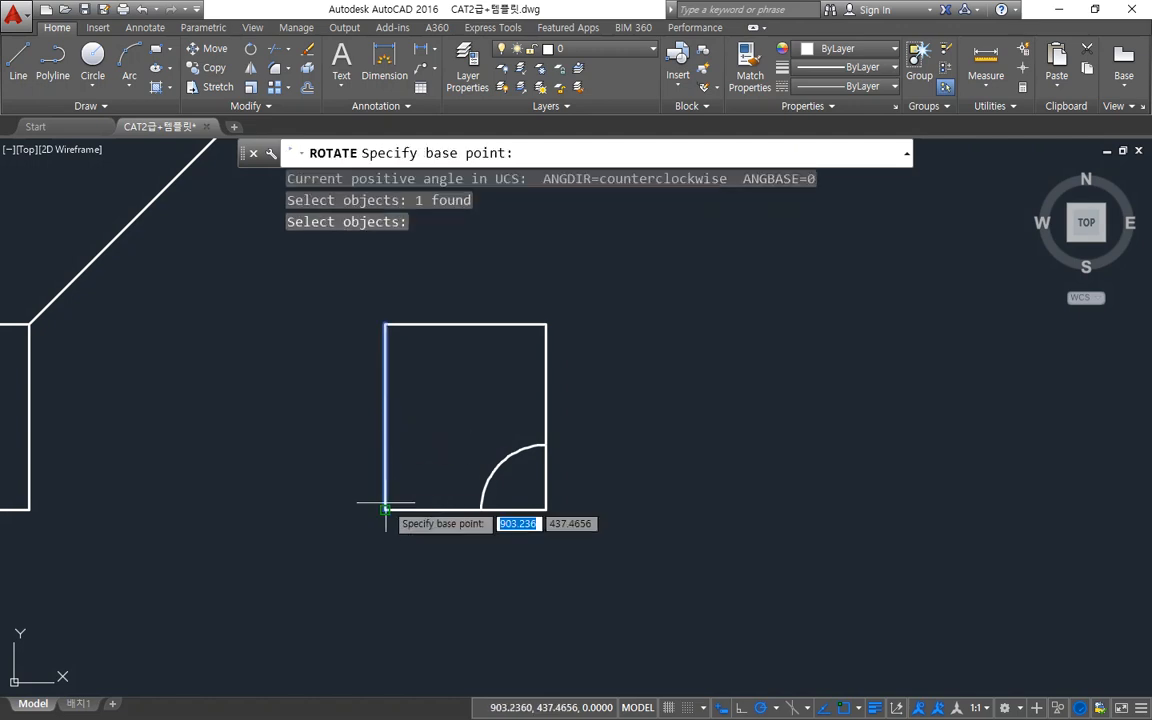
{"action": "left_click", "coordinate": [385, 509]}
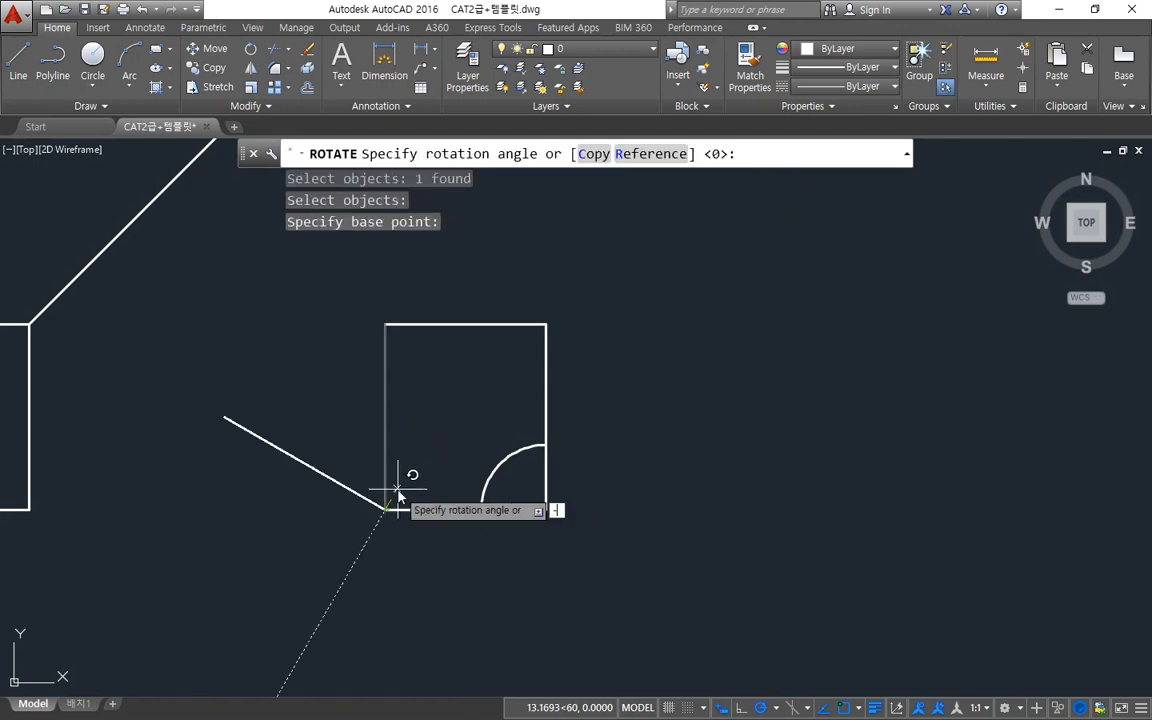
{"action": "key", "text": "Return"}
Join the slanted edge and the top edge of the side view with a zero-radius Fillet
{"action": "type", "text": "f"}
{"action": "key", "text": "Return"}
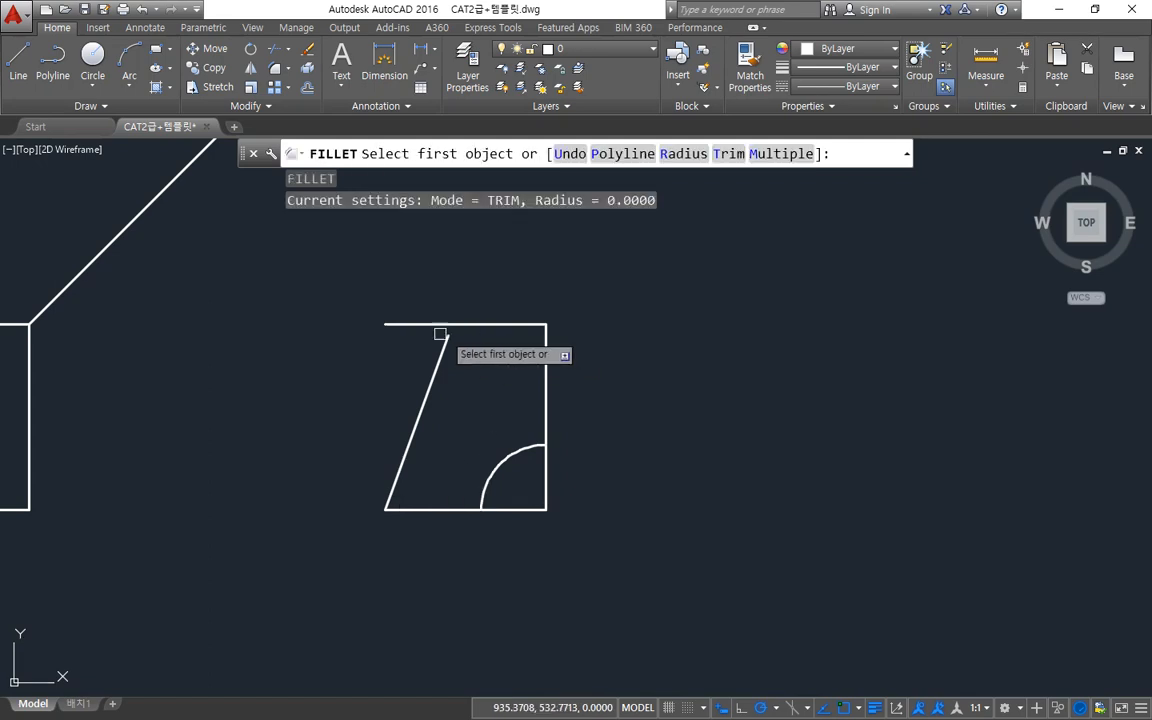
{"action": "left_click", "coordinate": [444, 345]}
{"action": "left_click", "coordinate": [481, 324]}
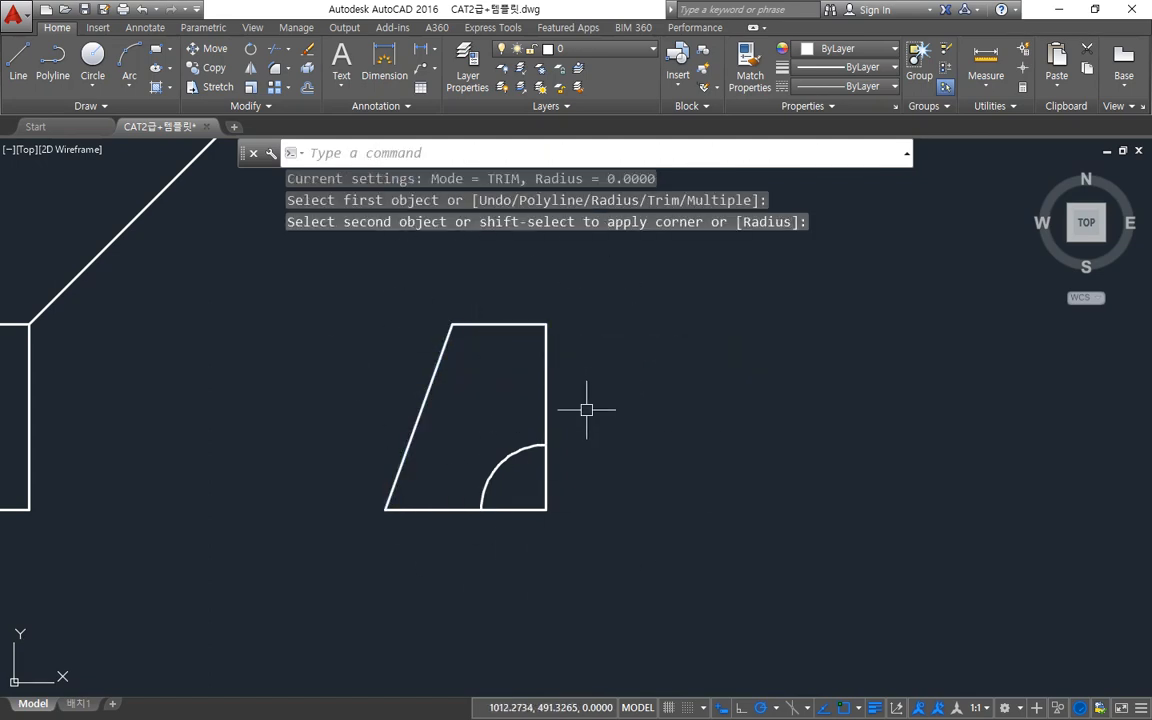
Offset the slanted edge of the side view 30 inward
{"action": "type", "text": "o"}
{"action": "key", "text": "Return"}
{"action": "type", "text": "30"}
{"action": "key", "text": "Return"}
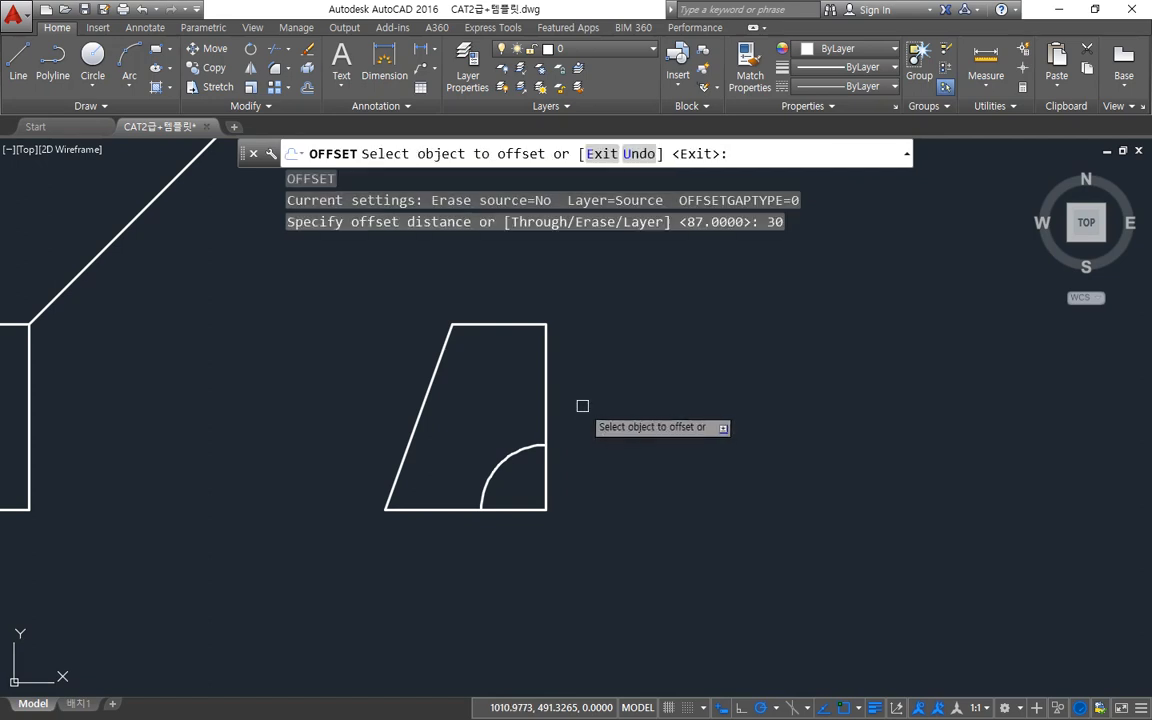
{"action": "left_click", "coordinate": [438, 362]}
{"action": "left_click", "coordinate": [480, 391]}
{"action": "key", "text": "Escape"}
Offset the top edge of the side view 15 downward
{"action": "type", "text": "o"}
{"action": "key", "text": "Return"}
{"action": "type", "text": "15"}
{"action": "key", "text": "Return"}
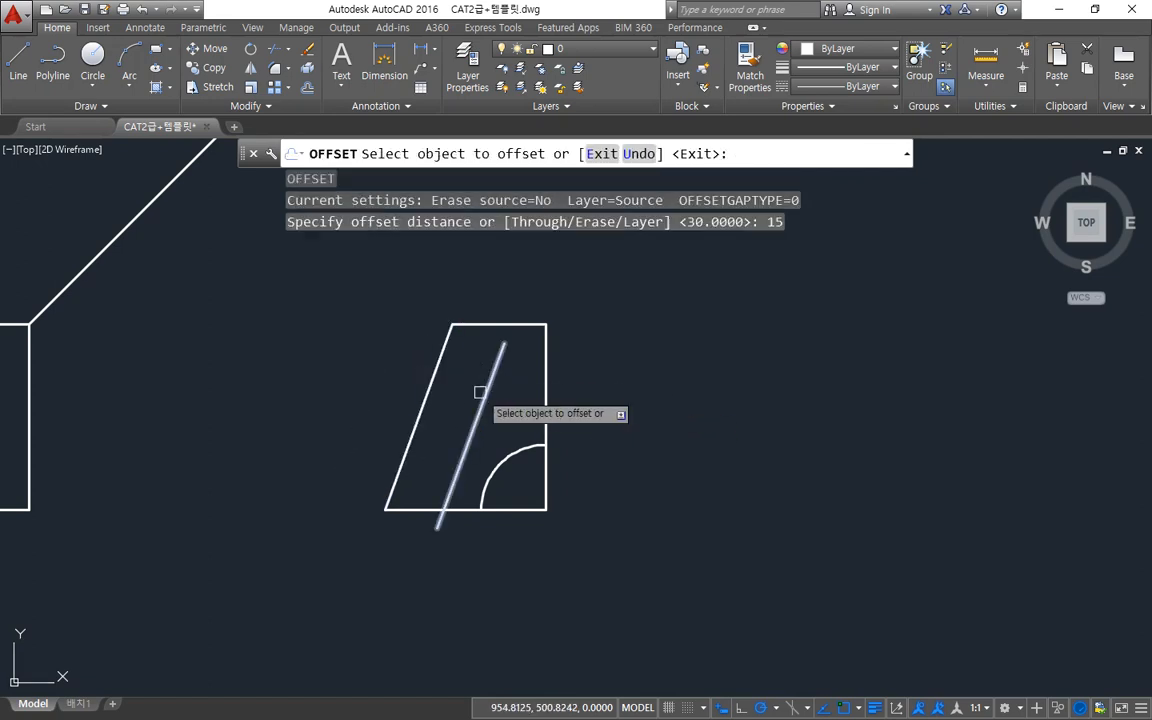
{"action": "left_click", "coordinate": [483, 325]}
{"action": "left_click", "coordinate": [461, 356]}
{"action": "key", "text": "Return"}
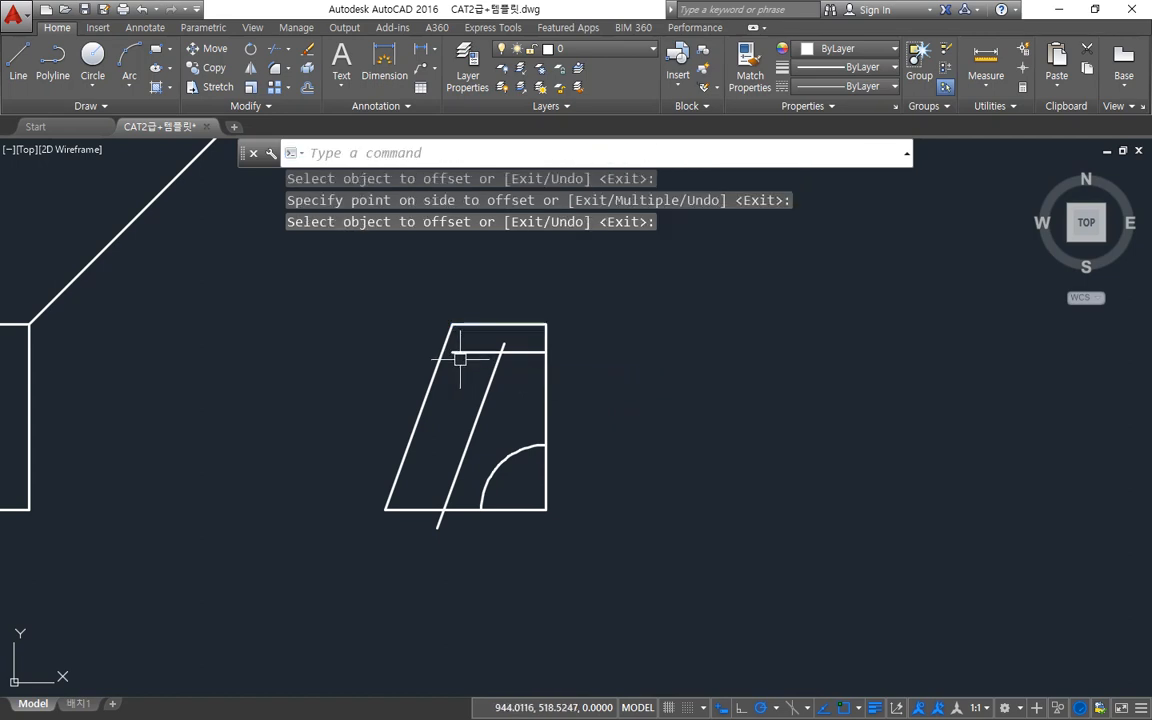
Offset the top edge of the side view 56 downward
{"action": "key", "text": "Return"}
{"action": "type", "text": "56"}
{"action": "key", "text": "Return"}
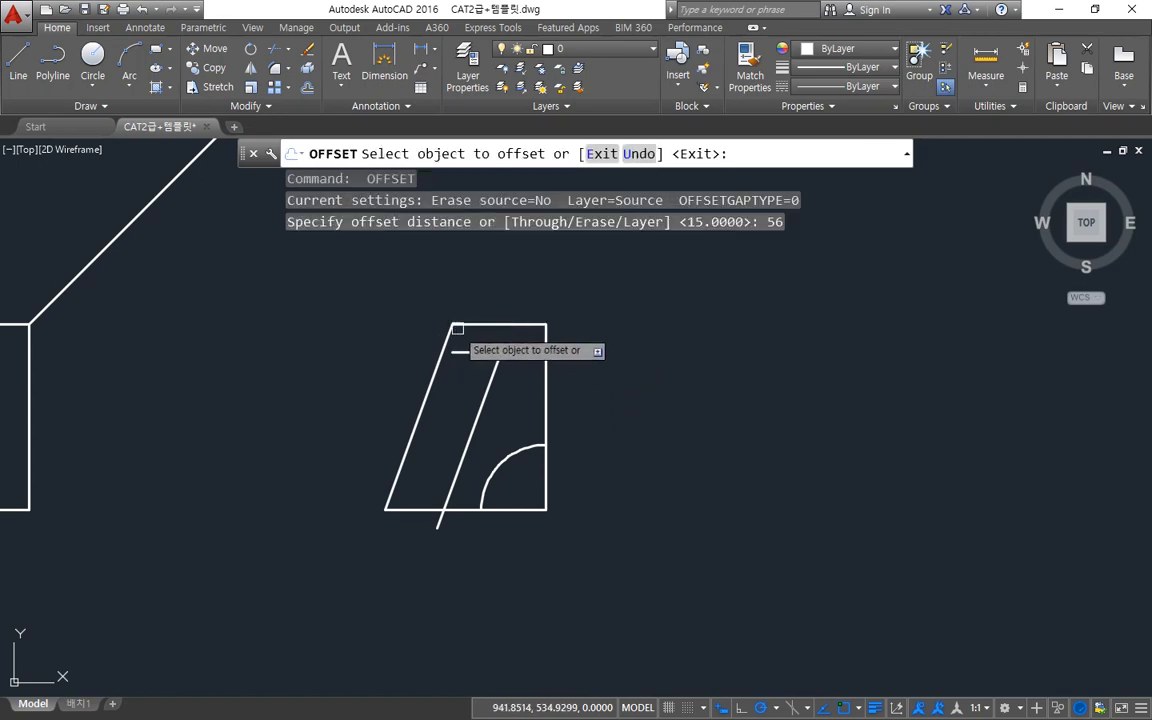
{"action": "left_click", "coordinate": [468, 325]}
{"action": "left_click", "coordinate": [431, 431]}
{"action": "key", "text": "Escape"}
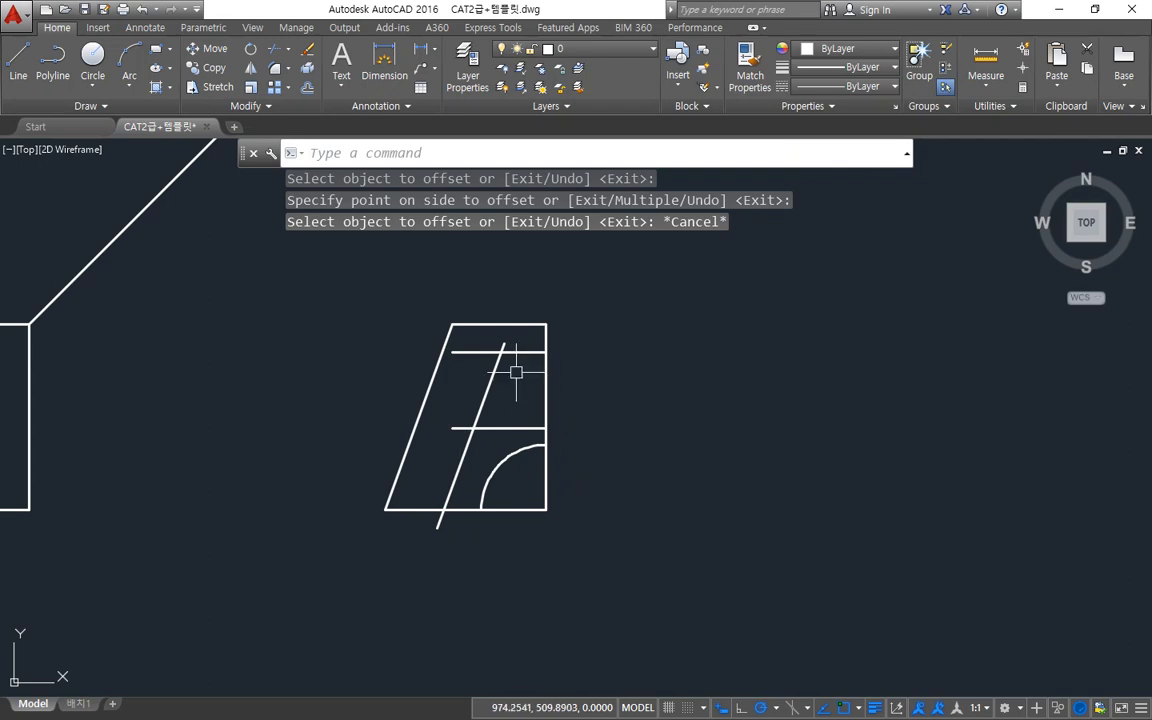
{"action": "key", "text": "Return"}
{"action": "key", "text": "Escape"}
{"action": "key", "text": "Escape"}
Join the inner slanted line and the upper offset horizontal line with a zero-radius Fillet
{"action": "type", "text": "f"}
{"action": "key", "text": "Return"}
{"action": "left_click", "coordinate": [500, 357]}
{"action": "left_click", "coordinate": [525, 352]}
Extend the lower offset horizontal line leftward to the slanted outer edge of the side view
{"action": "type", "text": "ex"}
{"action": "key", "text": "Return"}
{"action": "key", "text": "Return"}
{"action": "left_click", "coordinate": [455, 428]}
{"action": "key", "text": "Return"}
Join the lower offset horizontal line and the inner slanted line with a zero-radius Fillet
{"action": "type", "text": "f"}
{"action": "left_click", "coordinate": [456, 428]}
{"action": "left_click", "coordinate": [477, 417]}
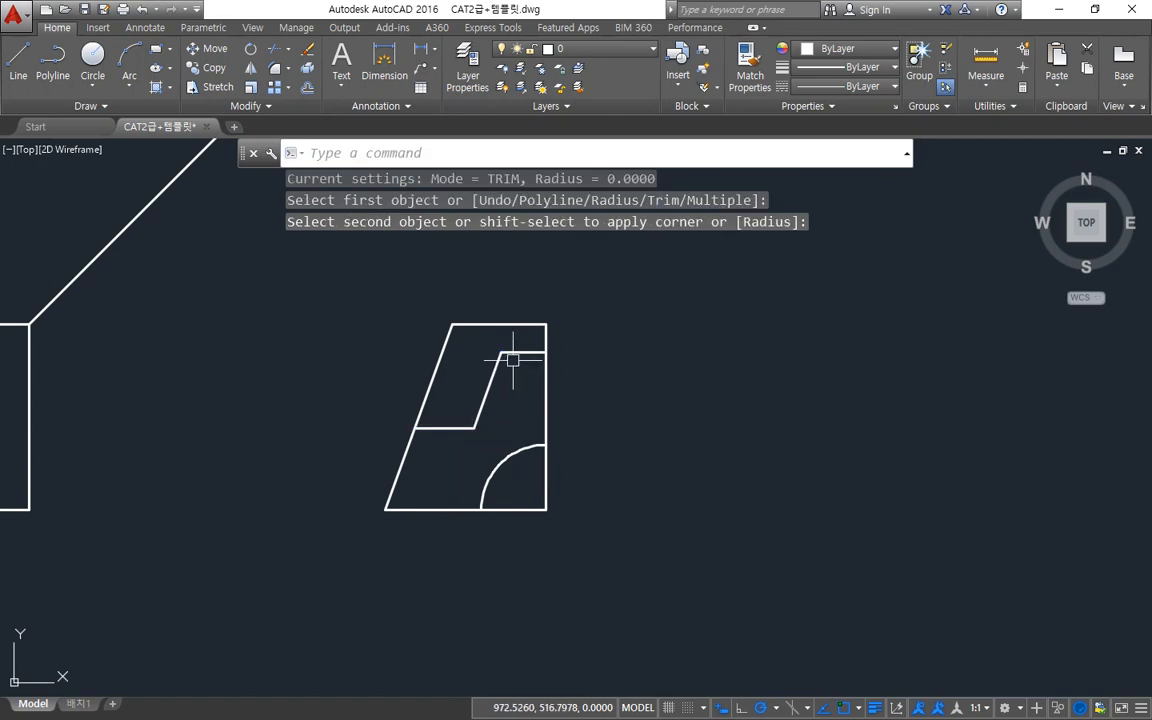
Move the three inner step-profile lines of the side view to the yellow dashed layer col
{"action": "left_click", "coordinate": [508, 353]}
{"action": "left_click", "coordinate": [488, 390]}
{"action": "left_click", "coordinate": [451, 428]}
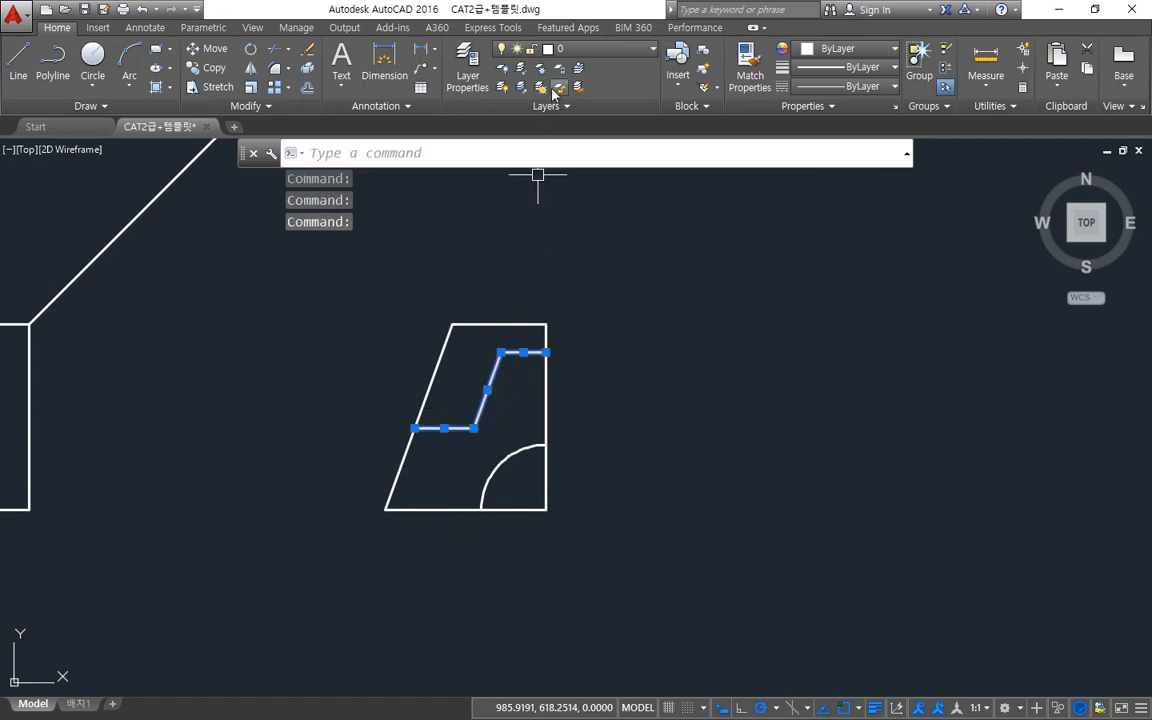
{"action": "left_click", "coordinate": [590, 48]}
{"action": "left_click", "coordinate": [560, 88]}
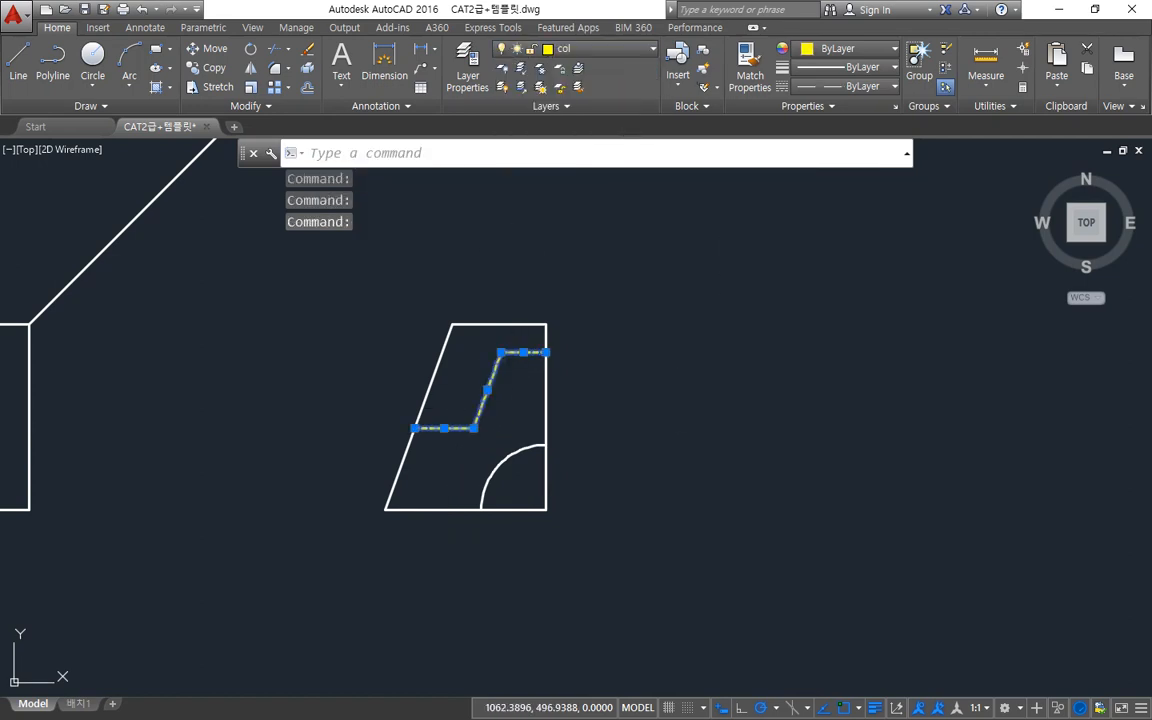
{"action": "key", "text": "Escape"}
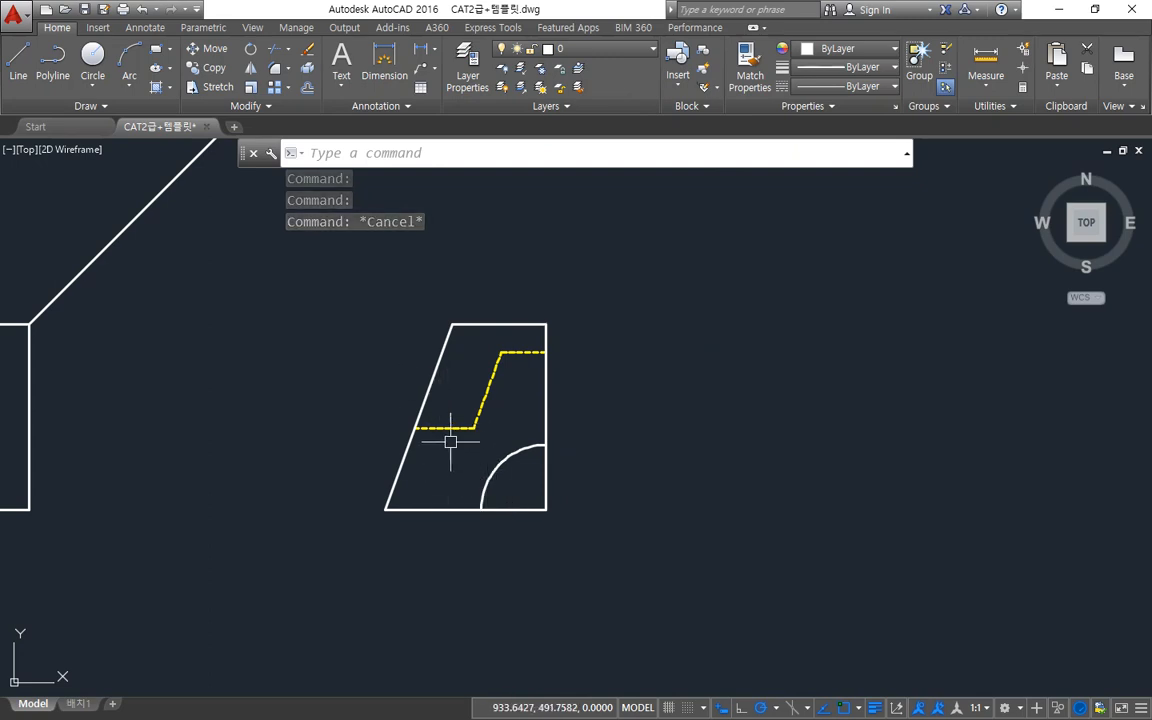
Rotate a copy of the front view's bottom edge by -75° about its lower-right corner
{"action": "middle_click_drag", "start_coordinate": [448, 440], "coordinate": [638, 535]}
{"action": "middle_click_drag", "start_coordinate": [571, 522], "coordinate": [835, 502]}
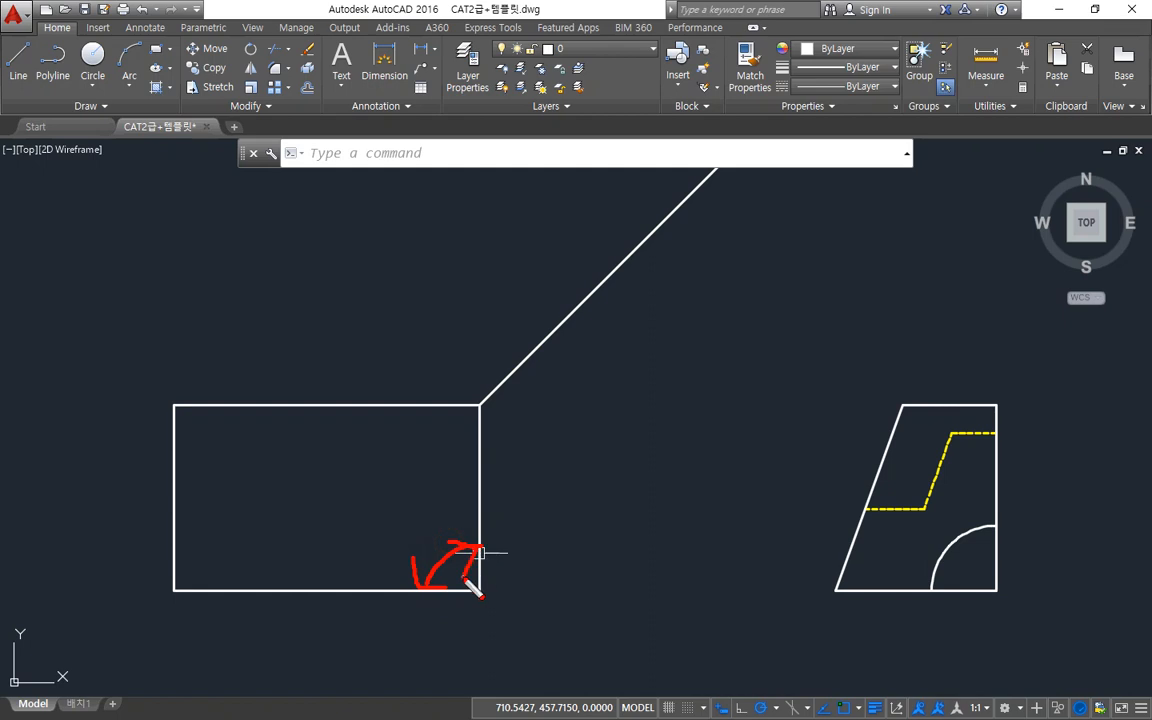
{"action": "key", "text": "Escape"}
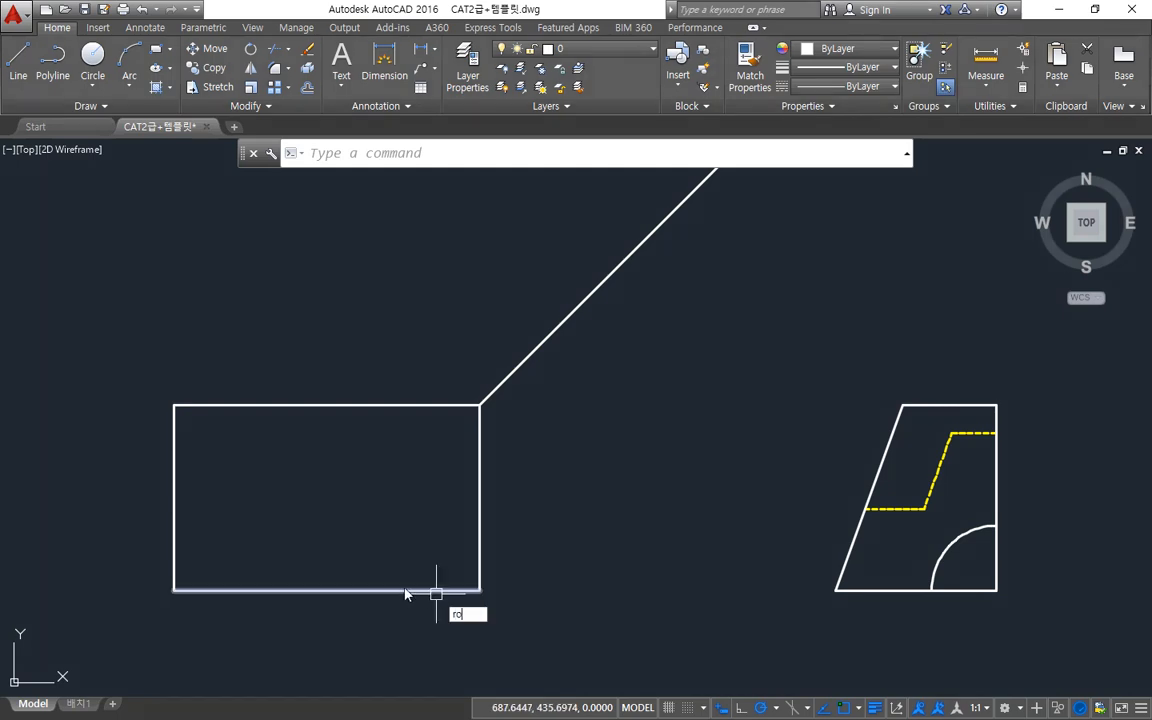
{"action": "type", "text": "ro"}
{"action": "key", "text": "Return"}
{"action": "left_click", "coordinate": [406, 591]}
{"action": "key", "text": "Return"}
{"action": "left_click", "coordinate": [479, 590]}
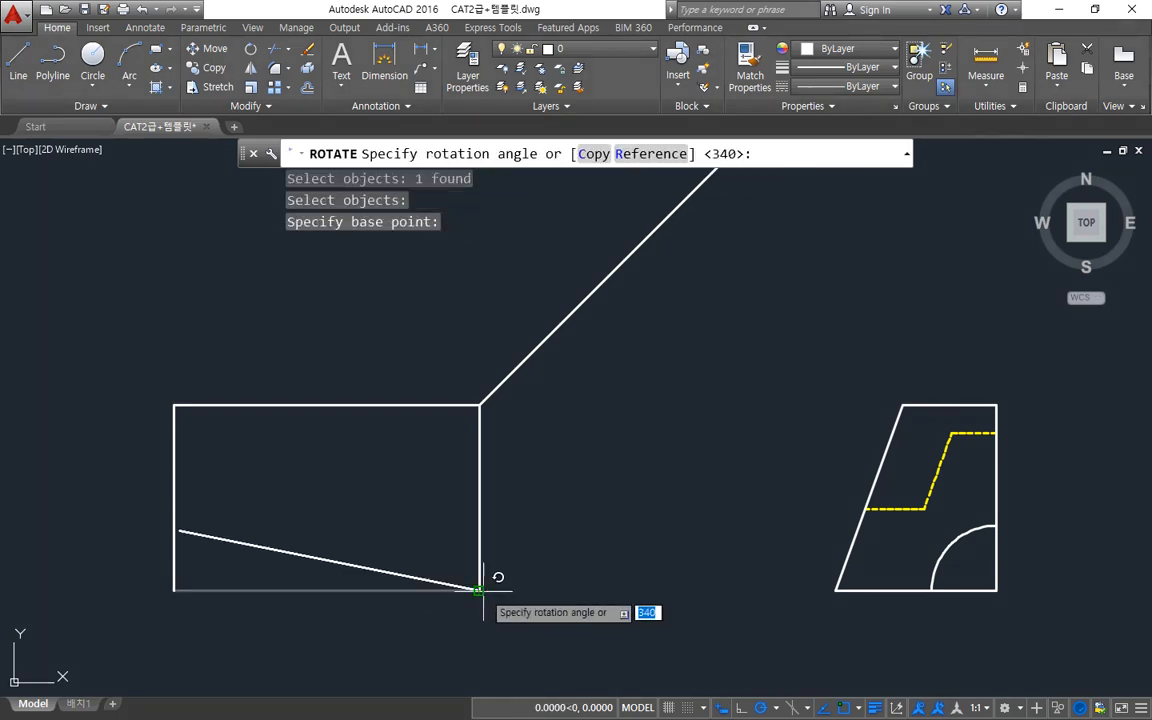
{"action": "type", "text": "c"}
{"action": "key", "text": "Return"}
{"action": "type", "text": "-75"}
{"action": "key", "text": "Return"}
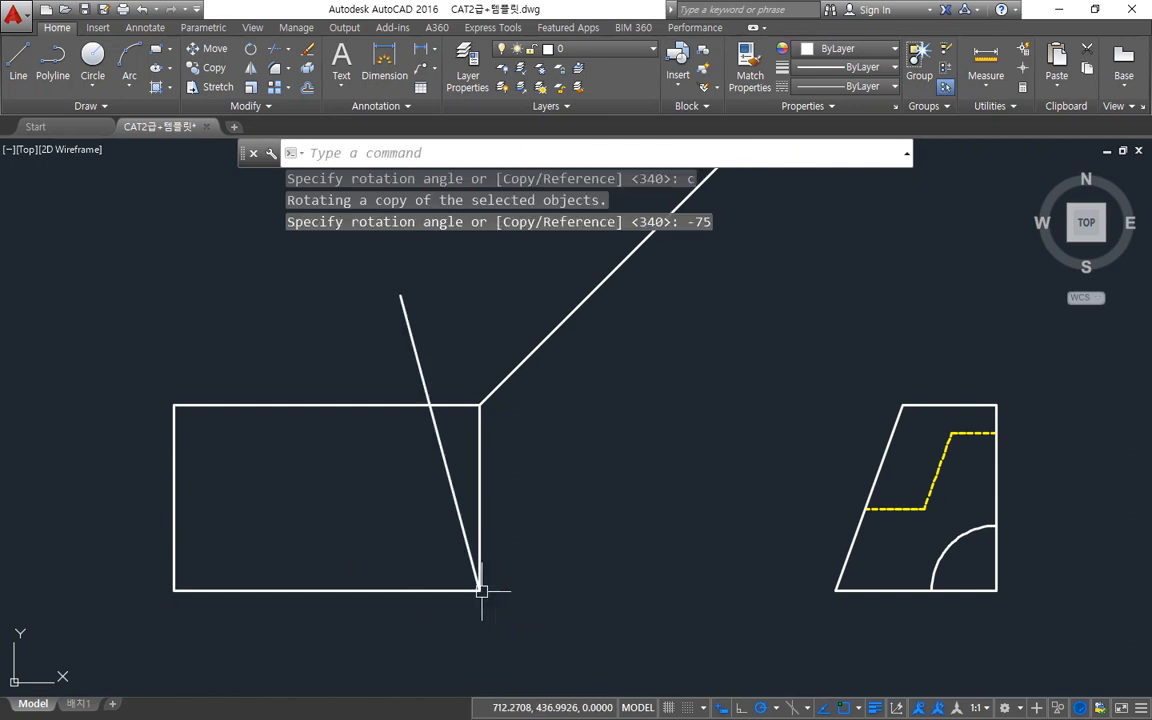
Join the rotated slanted line and the front view's top edge with a zero-radius Fillet
{"action": "type", "text": "f"}
{"action": "key", "text": "Return"}
{"action": "left_click", "coordinate": [443, 421]}
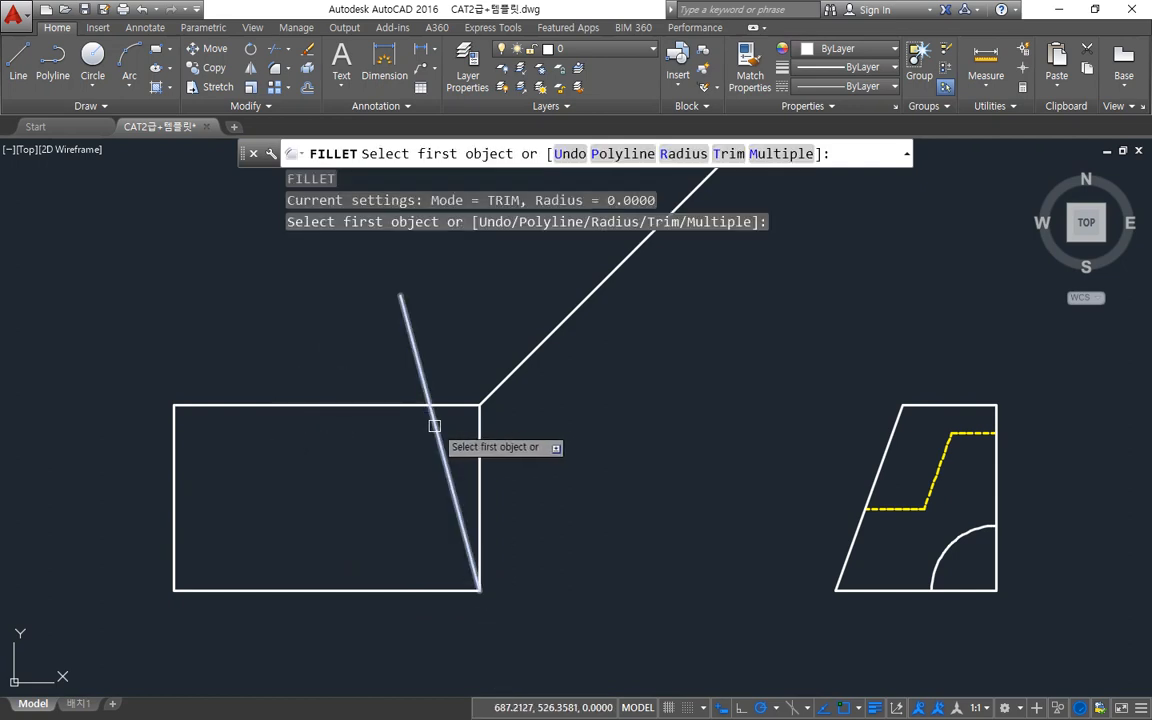
{"action": "left_click", "coordinate": [437, 423]}
{"action": "left_click", "coordinate": [411, 404]}
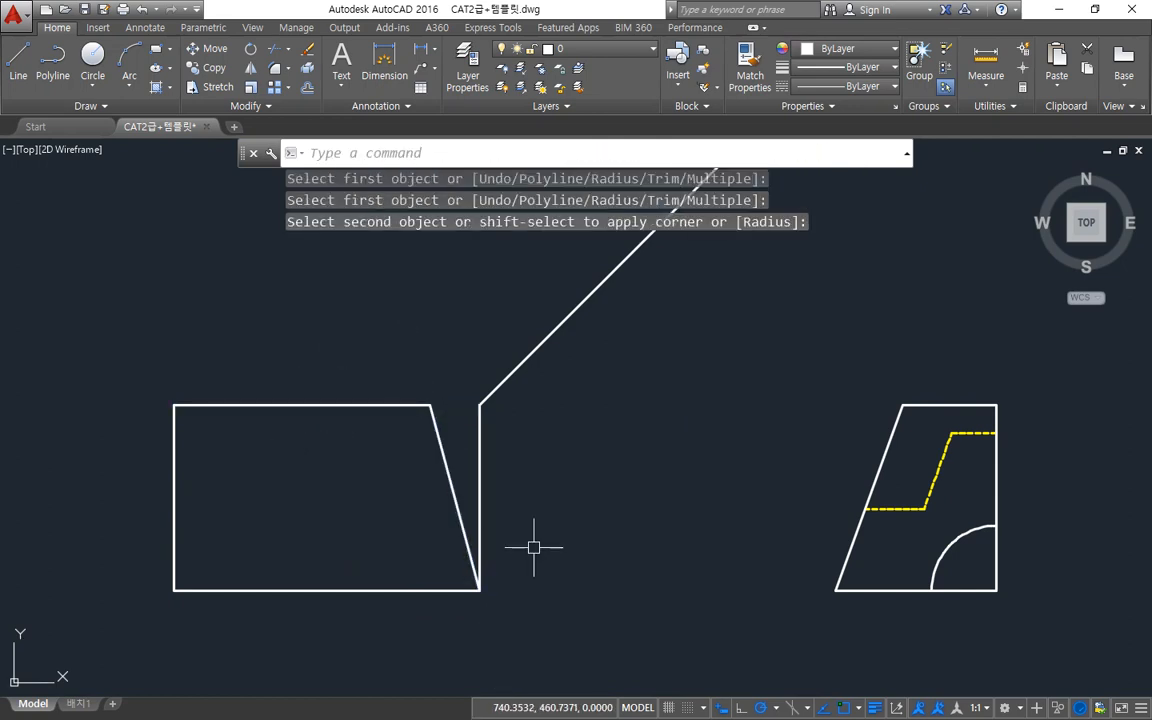
Offset the front view's right slanted edge 110 toward the inside of the view
{"action": "type", "text": "o"}
{"action": "key", "text": "Return"}
{"action": "type", "text": "110"}
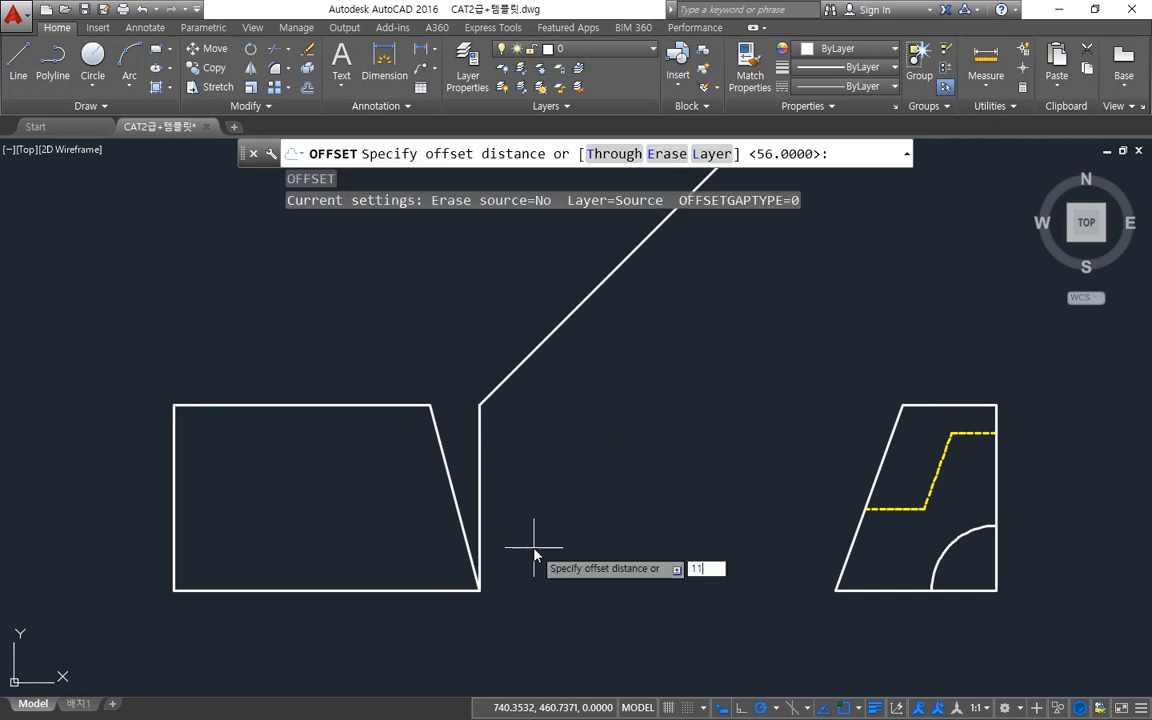
{"action": "key", "text": "Return"}
{"action": "left_click", "coordinate": [455, 500]}
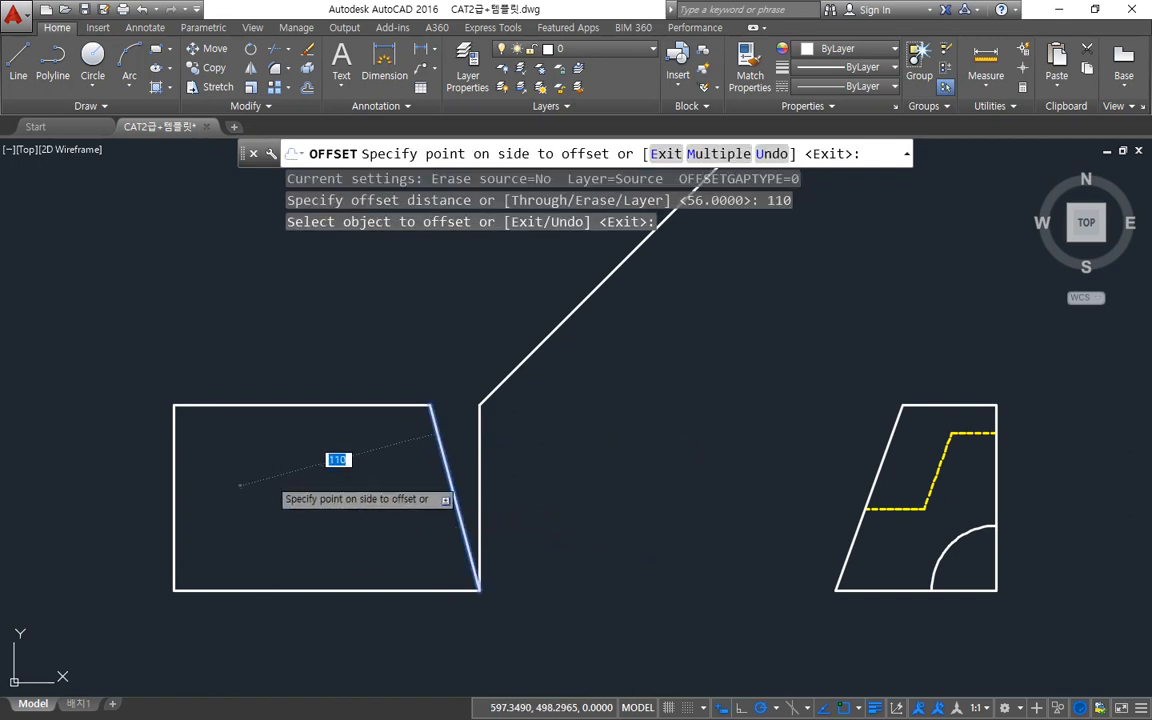
{"action": "left_click", "coordinate": [300, 468]}
{"action": "key", "text": "Return"}
Extend the offset slanted line up to the front view's top edge
{"action": "type", "text": "e"}
{"action": "key", "text": "Return"}
{"action": "key", "text": "Return"}
{"action": "left_click", "coordinate": [240, 479]}
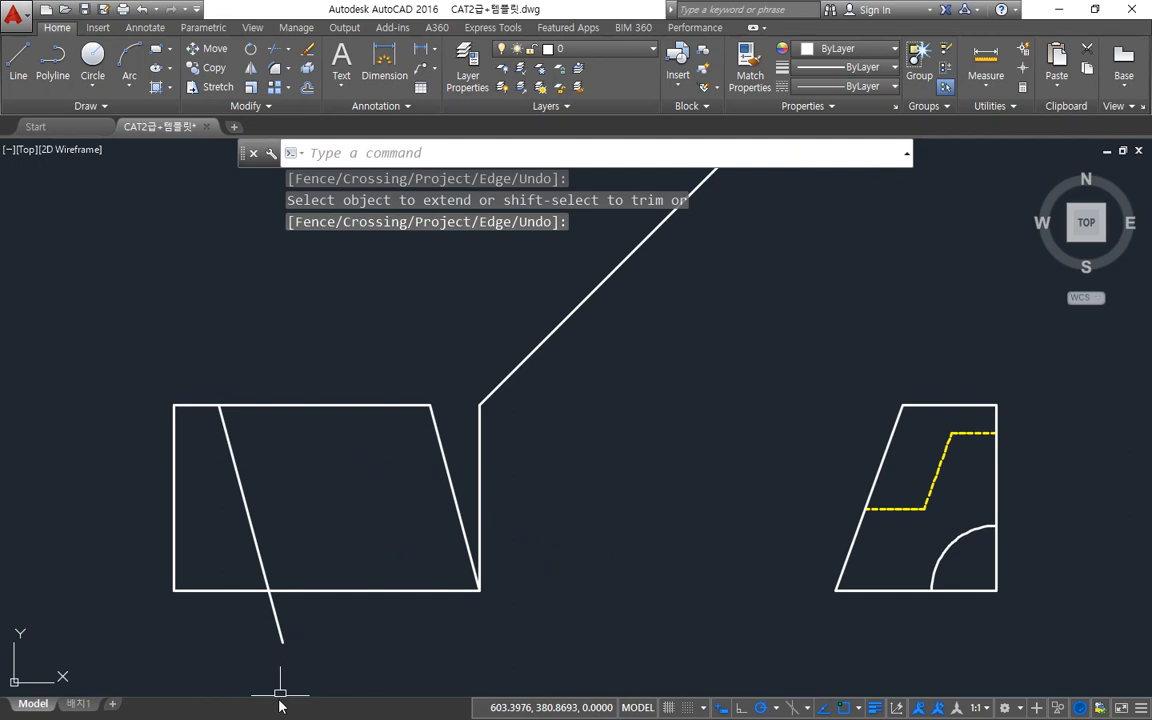
{"action": "key", "text": "Return"}
Offset the front view's left vertical edge 110 toward the right
{"action": "type", "text": "o"}
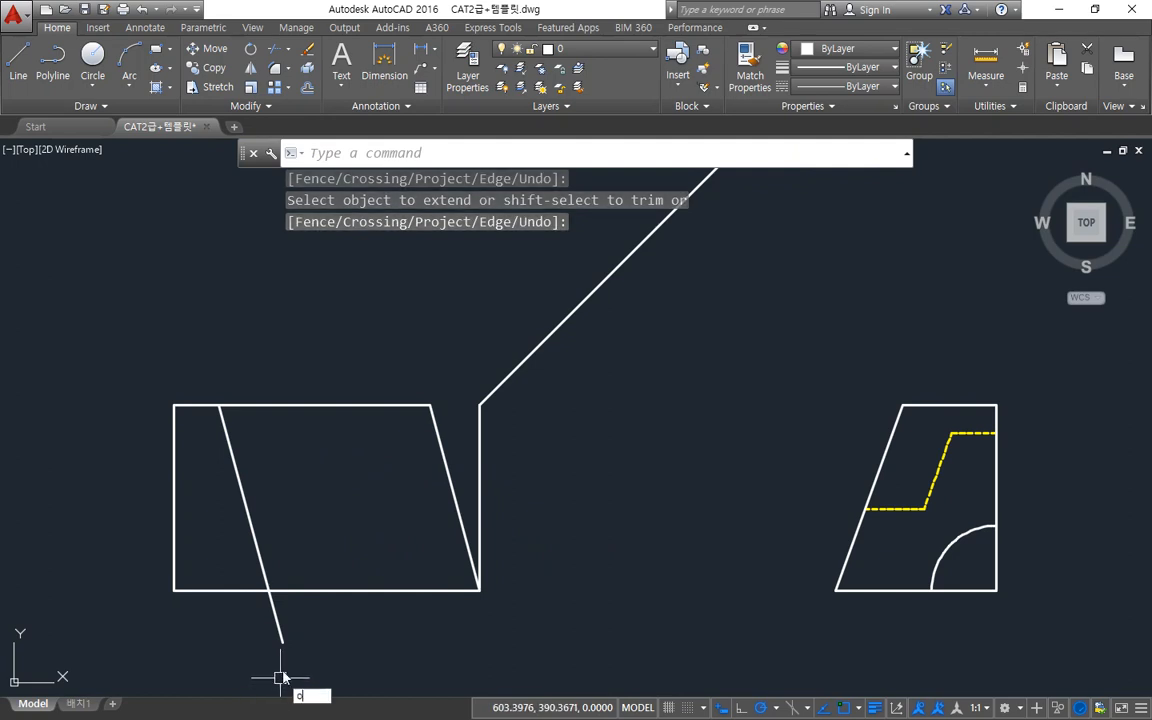
{"action": "key", "text": "Return"}
{"action": "type", "text": "110"}
{"action": "key", "text": "Return"}
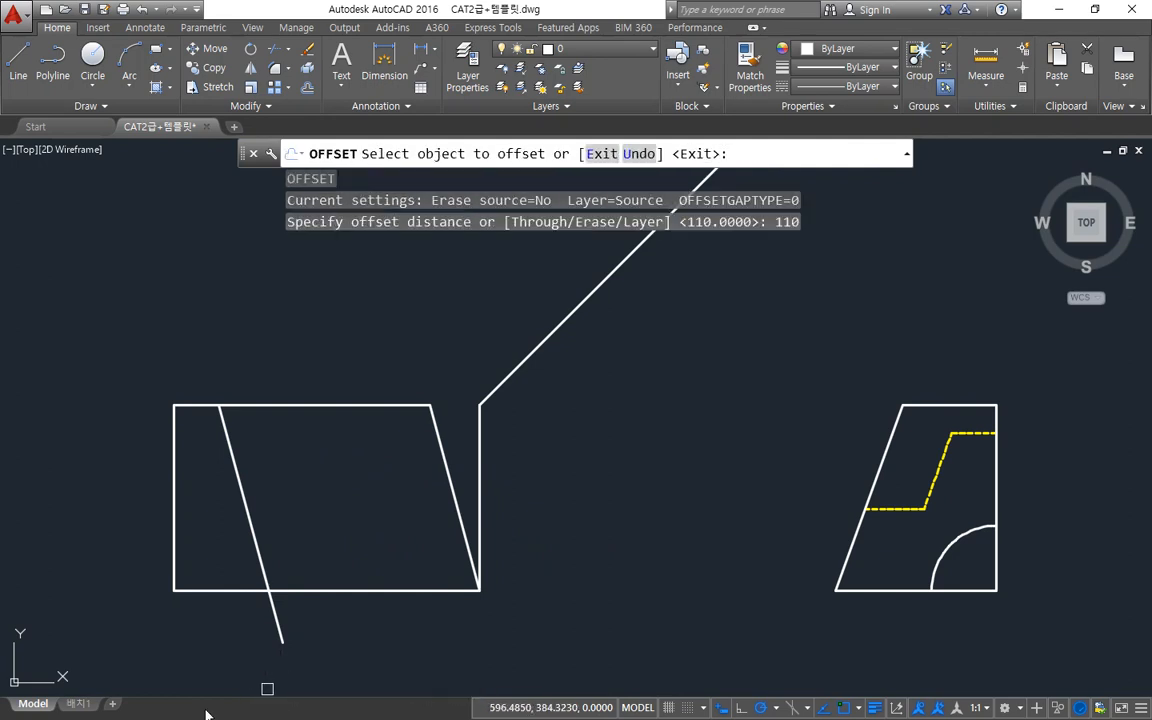
{"action": "left_click", "coordinate": [175, 484]}
{"action": "left_click", "coordinate": [350, 492]}
{"action": "key", "text": "Return"}
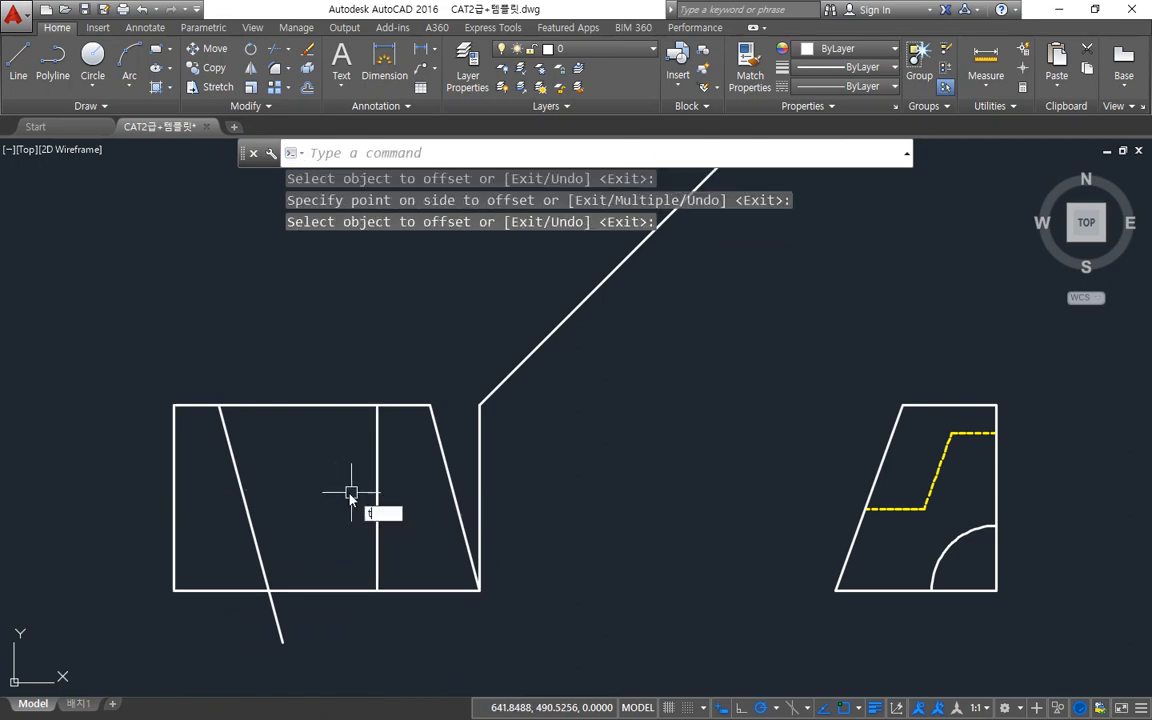
Rotate a copy of the inner slanted line by -40° about its intersection with the bottom edge
{"action": "key", "text": "Escape"}
{"action": "type", "text": "ro"}
{"action": "key", "text": "Return"}
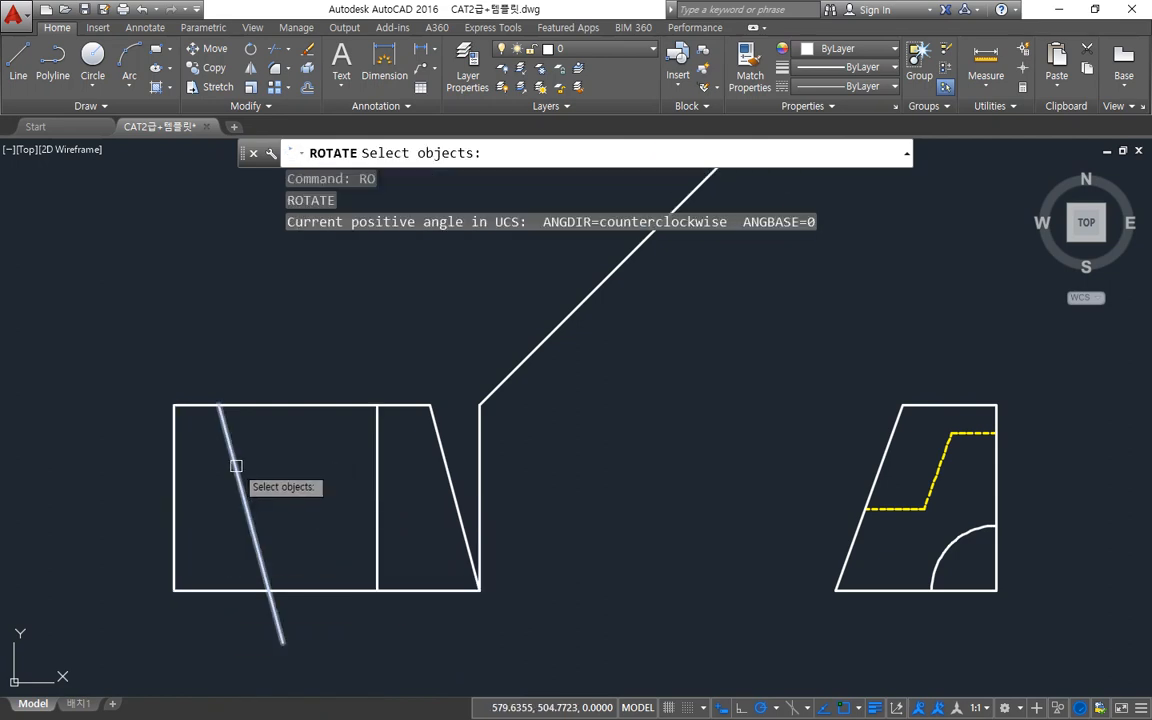
{"action": "left_click", "coordinate": [238, 470]}
{"action": "key", "text": "Return"}
{"action": "left_click", "coordinate": [268, 590]}
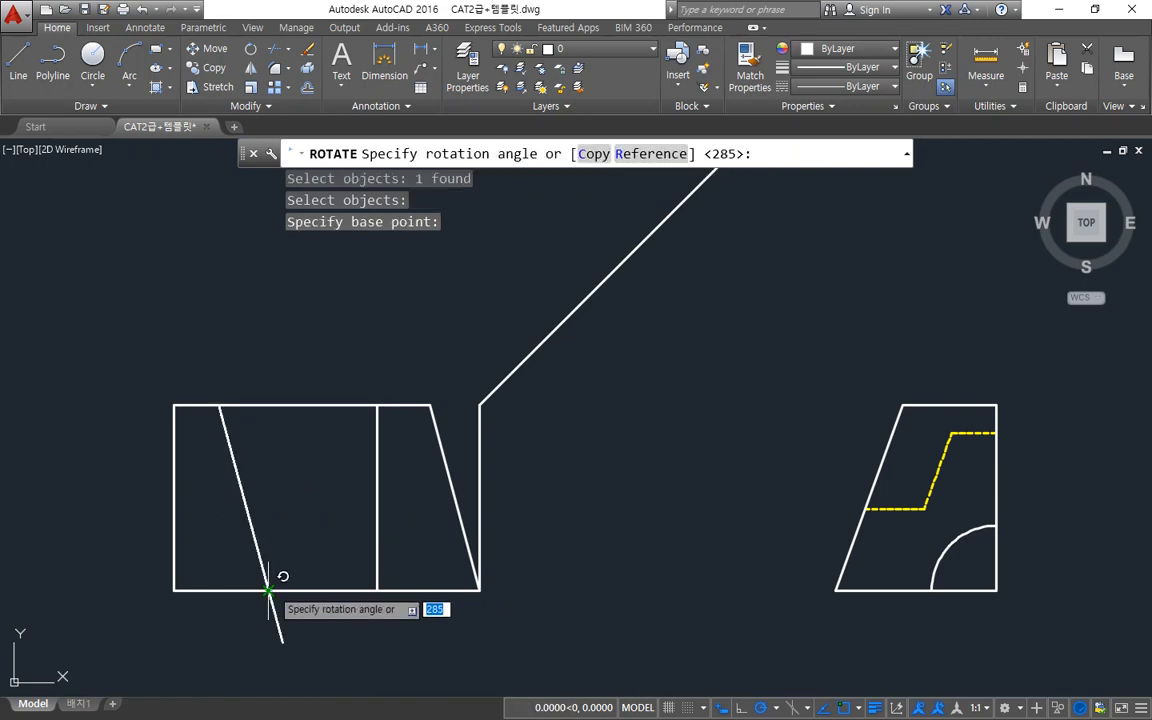
{"action": "type", "text": "c"}
{"action": "key", "text": "Return"}
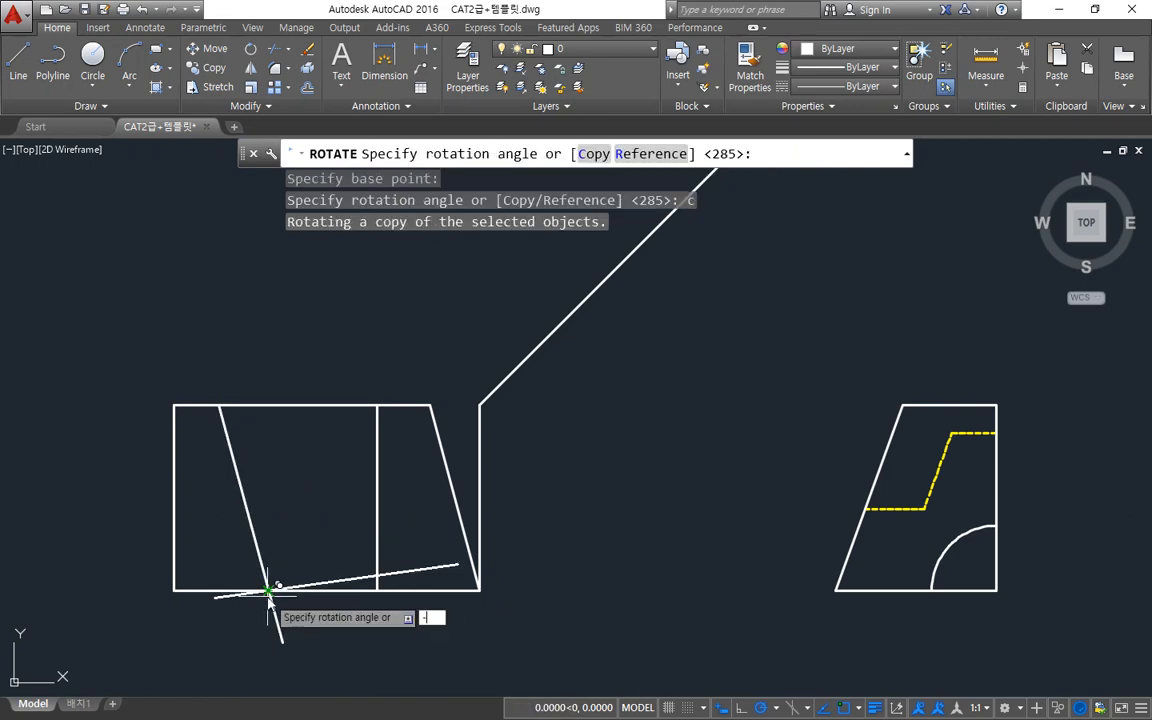
{"action": "type", "text": "-40"}
{"action": "key", "text": "Return"}
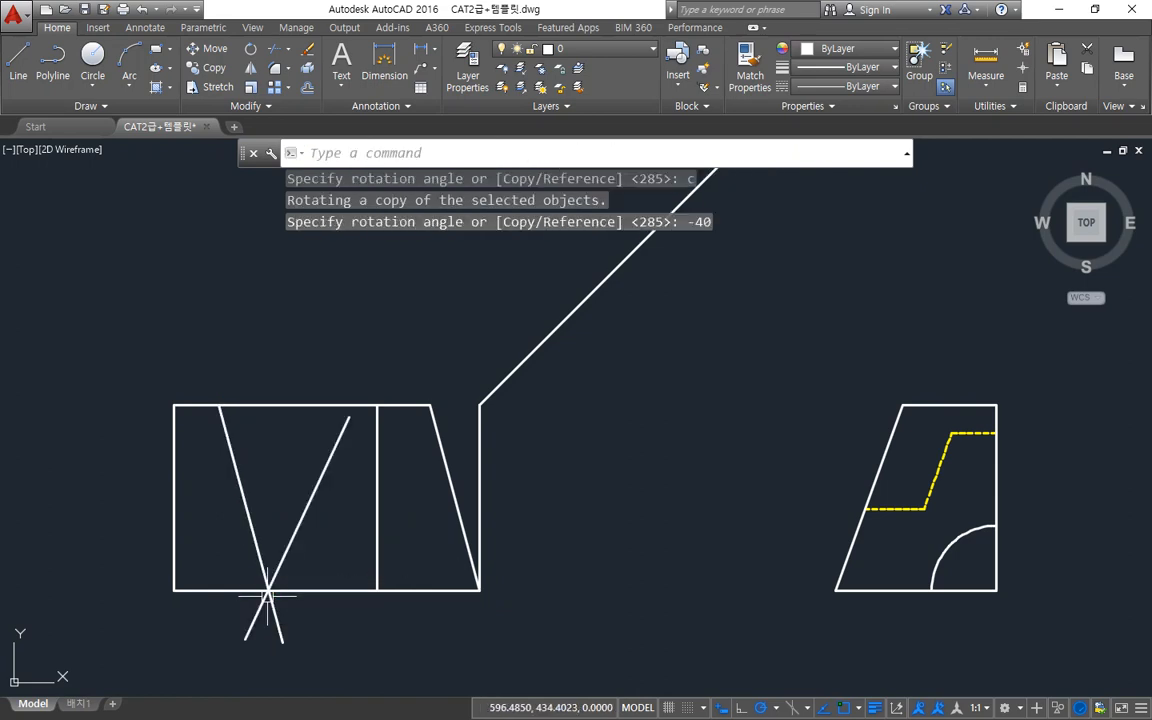
Move the rotated line so its upper end meets the top end of the offset vertical line
{"action": "type", "text": "m"}
{"action": "key", "text": "Return"}
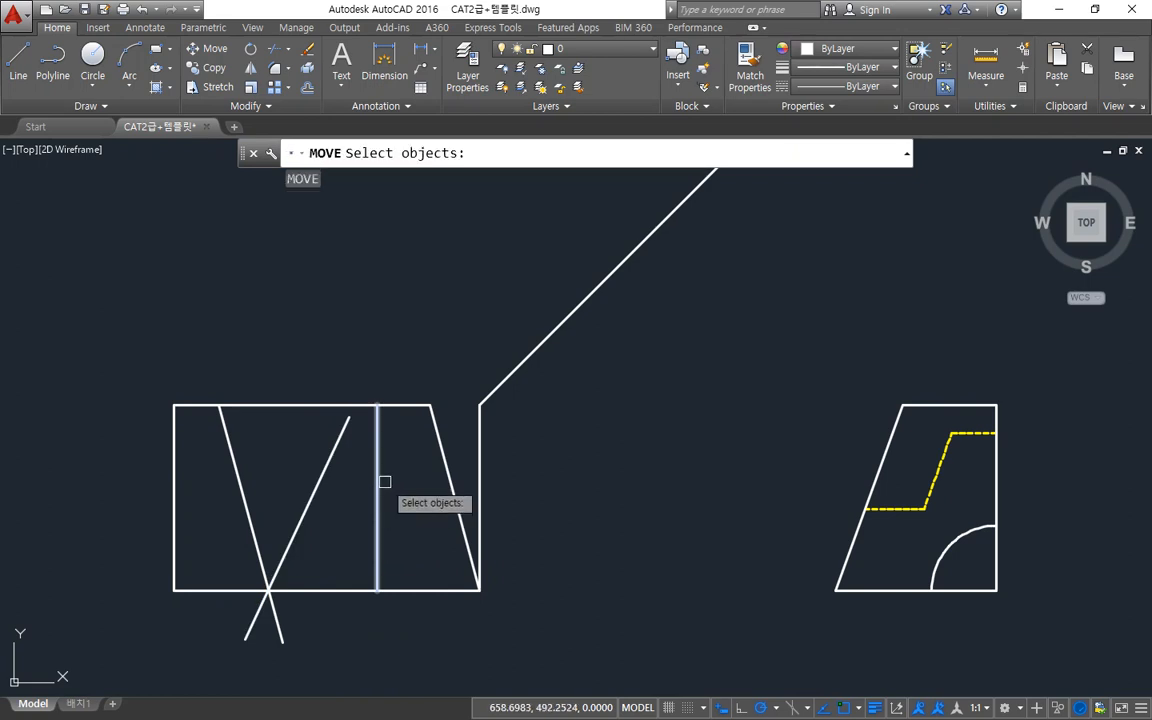
{"action": "left_click", "coordinate": [335, 450]}
{"action": "key", "text": "Return"}
{"action": "left_click", "coordinate": [348, 414]}
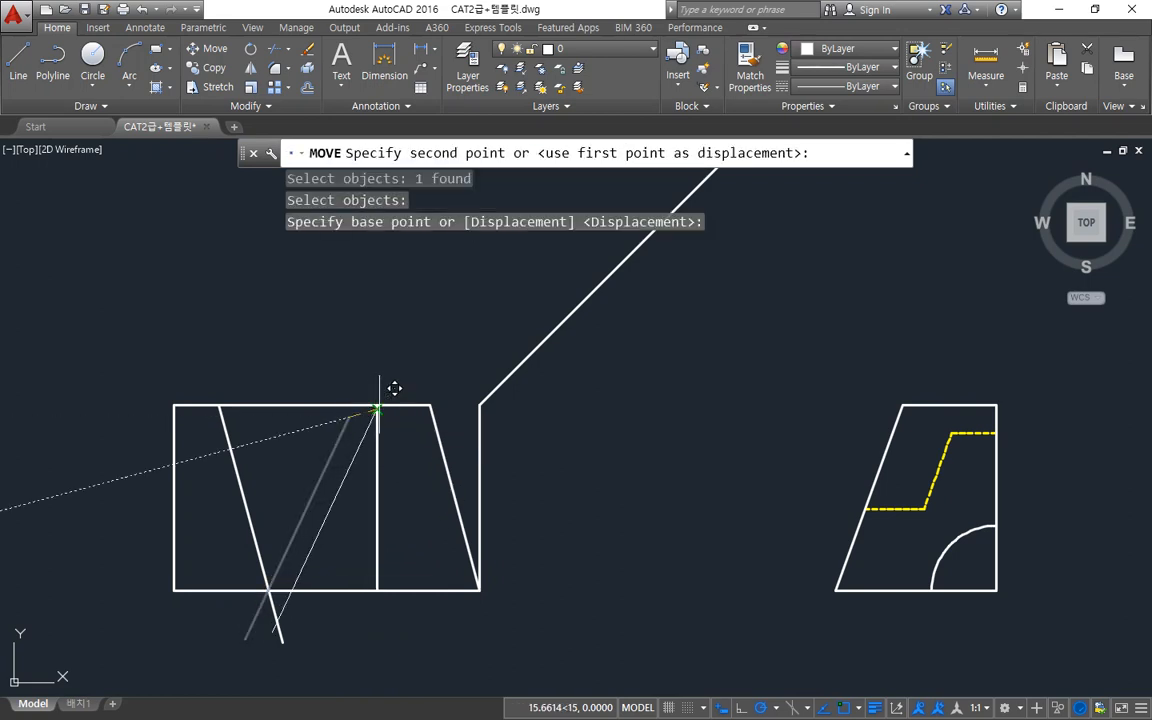
{"action": "scroll", "coordinate": [391, 391], "scroll_direction": "up", "scroll_amount": 8}
{"action": "left_click", "coordinate": [351, 422]}
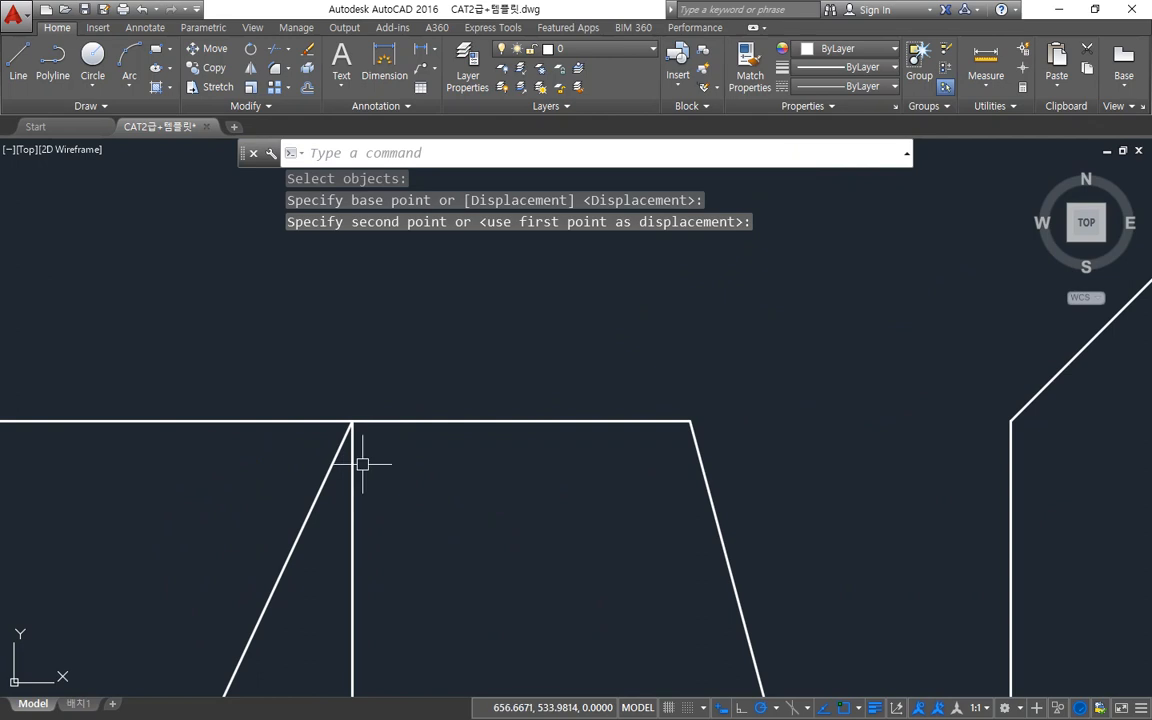
Erase the offset vertical construction line inside the front view
{"action": "scroll", "coordinate": [370, 500], "scroll_direction": "down", "scroll_amount": 6}
{"action": "left_click", "coordinate": [425, 493]}
{"action": "type", "text": "e"}
{"action": "key", "text": "Return"}
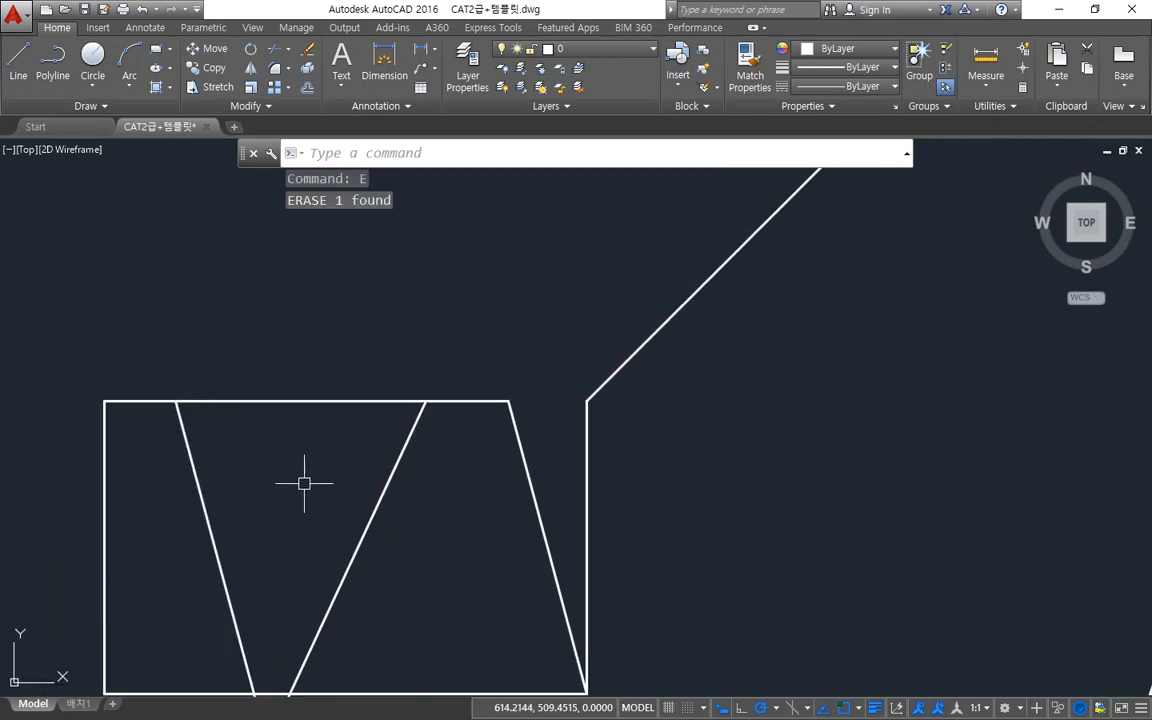
Offset the front view's left inner slanted line 30 toward the left
{"action": "middle_click_drag", "start_coordinate": [304, 483], "coordinate": [298, 457]}
{"action": "type", "text": "o"}
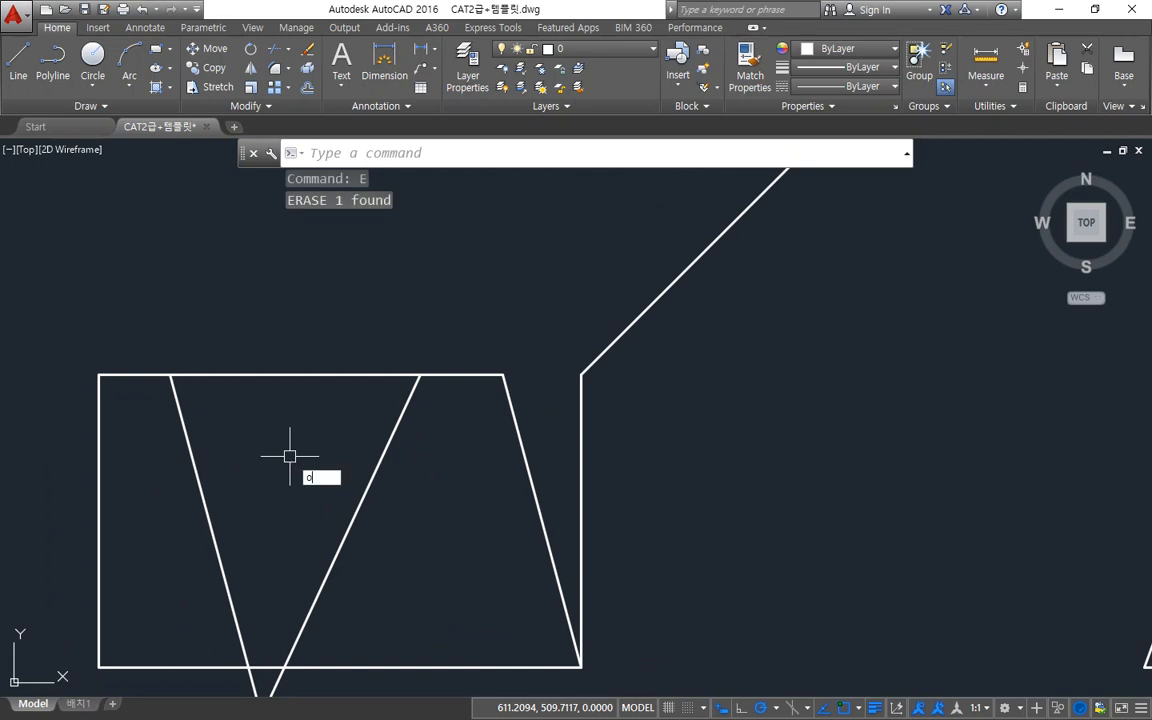
{"action": "key", "text": "Return"}
{"action": "type", "text": "30"}
{"action": "key", "text": "Return"}
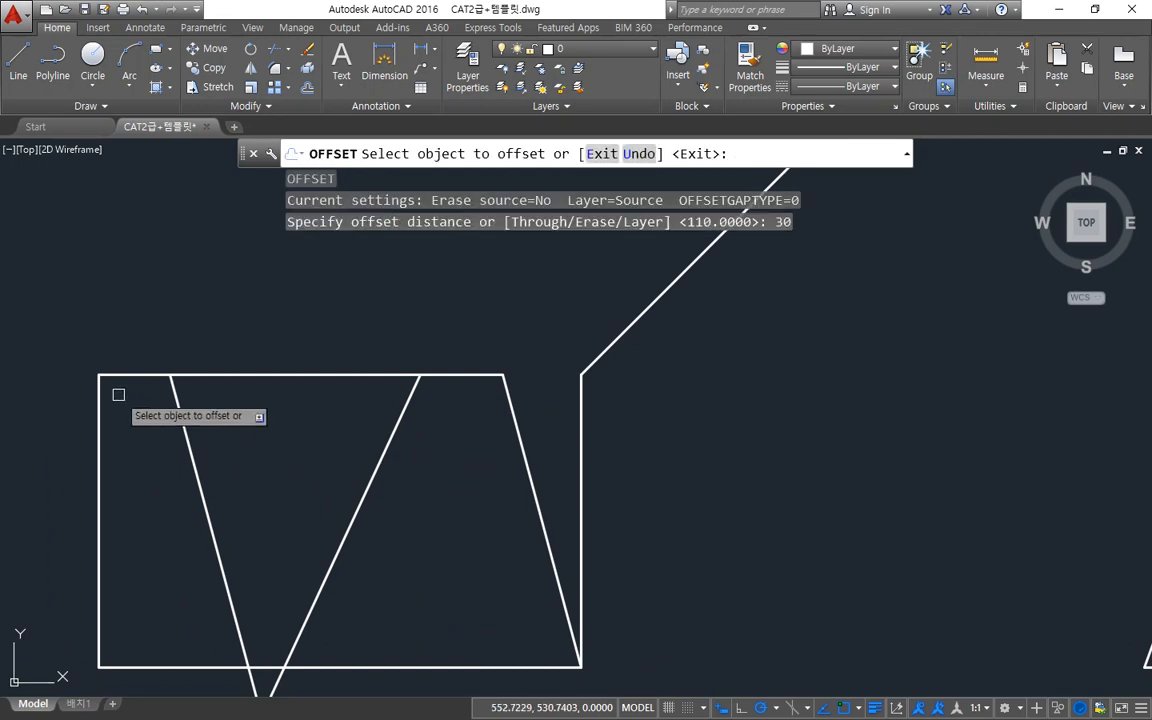
{"action": "left_click", "coordinate": [192, 466]}
{"action": "left_click", "coordinate": [121, 530]}
{"action": "key", "text": "Return"}
Join the new left slanted line to the bottom edge and to the left vertical edge with zero-radius Fillets
{"action": "type", "text": "f"}
{"action": "key", "text": "Return"}
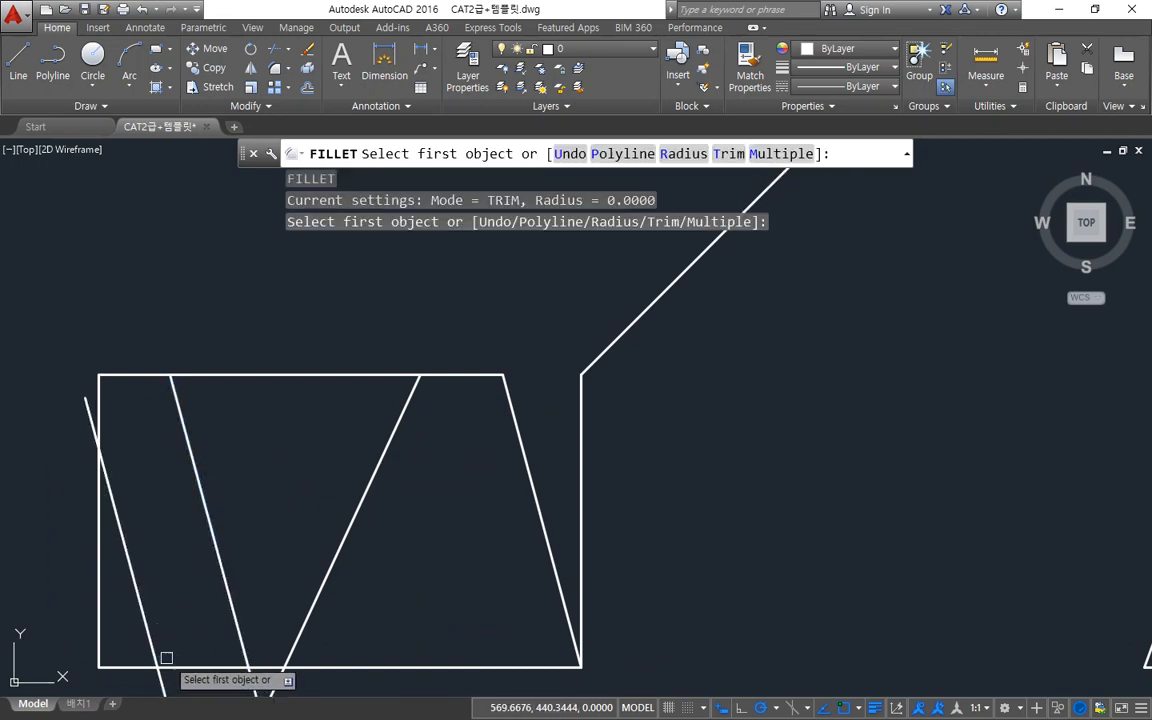
{"action": "left_click", "coordinate": [165, 665]}
{"action": "left_click", "coordinate": [150, 629]}
{"action": "key", "text": "Return"}
{"action": "left_click", "coordinate": [126, 543]}
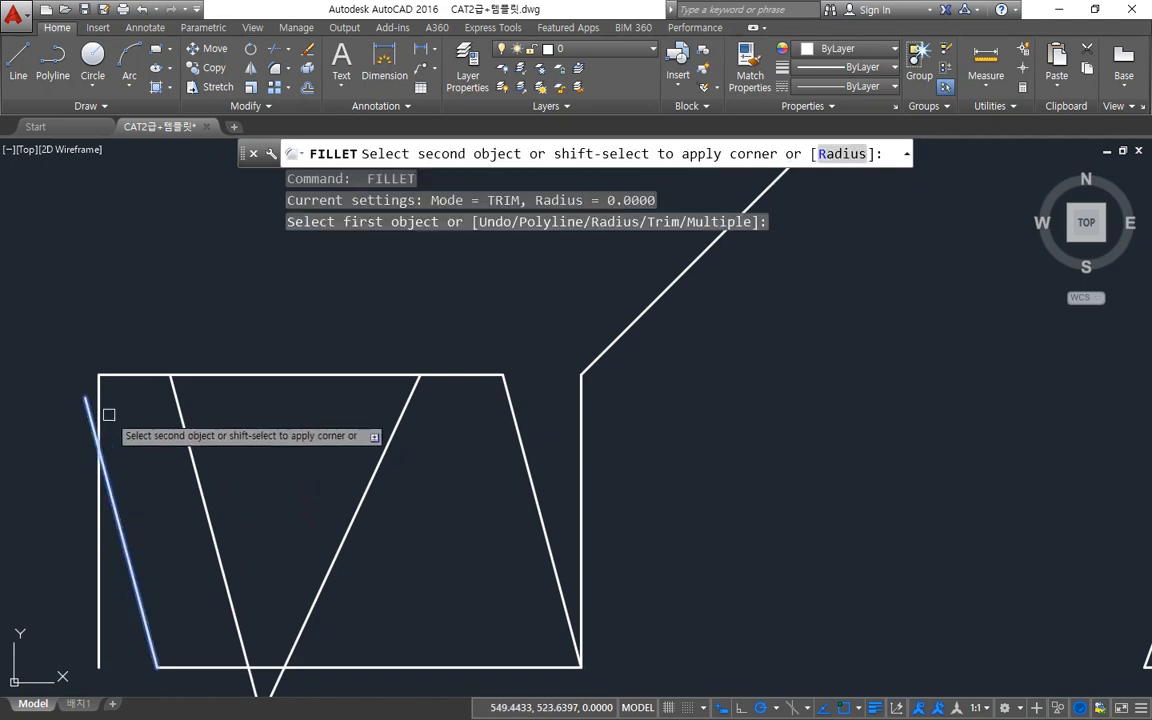
{"action": "left_click", "coordinate": [98, 410]}
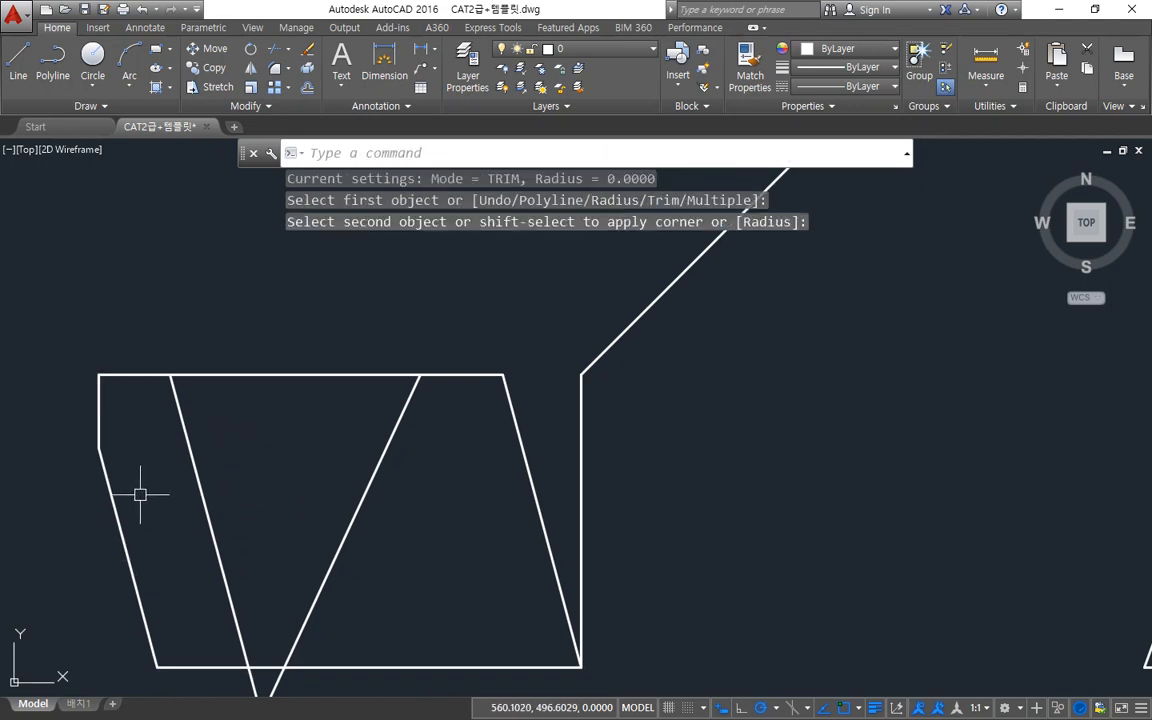
Offset the front view's top edge 56 downward
{"action": "type", "text": "o"}
{"action": "key", "text": "Return"}
{"action": "type", "text": "56"}
{"action": "key", "text": "Return"}
{"action": "left_click", "coordinate": [259, 376]}
{"action": "left_click", "coordinate": [260, 400]}
{"action": "key", "text": "Return"}
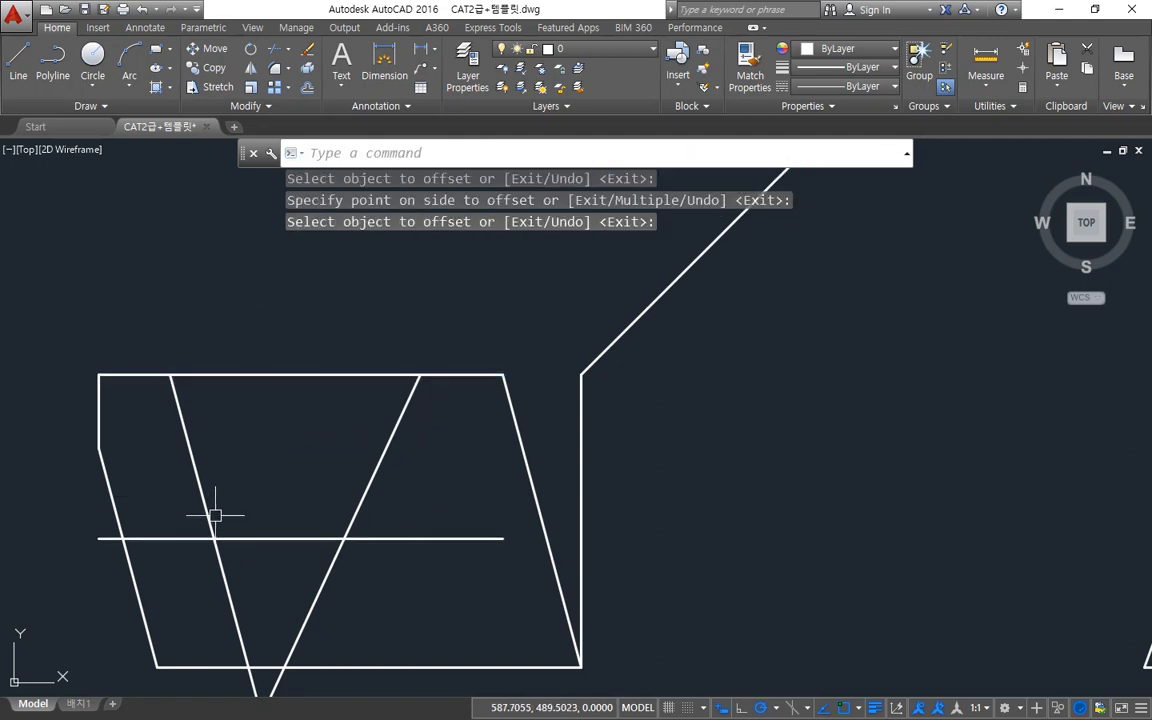
Fillet both inner slanted lines with the lower offset line at zero radius to form the slot bottom
{"action": "type", "text": "f"}
{"action": "key", "text": "Return"}
{"action": "left_click", "coordinate": [208, 514]}
{"action": "left_click", "coordinate": [280, 540]}
{"action": "key", "text": "Return"}
{"action": "left_click", "coordinate": [324, 538]}
{"action": "left_click", "coordinate": [360, 505]}
Offset the front view's top edge 15 downward
{"action": "type", "text": "o"}
{"action": "key", "text": "Return"}
{"action": "type", "text": "15"}
{"action": "key", "text": "Return"}
{"action": "left_click", "coordinate": [300, 377]}
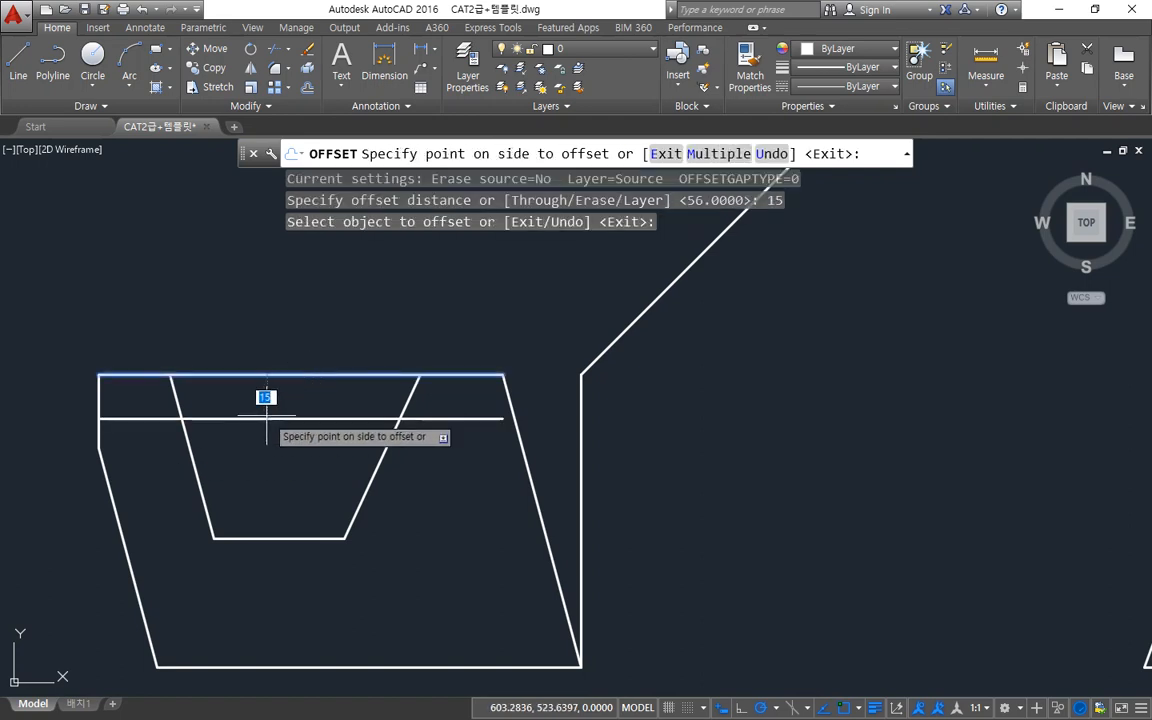
{"action": "left_click", "coordinate": [254, 422]}
Trim the 15 offset line outside the slot and the top edge across the slot opening
{"action": "type", "text": "tr"}
{"action": "key", "text": "Return"}
{"action": "key", "text": "Return"}
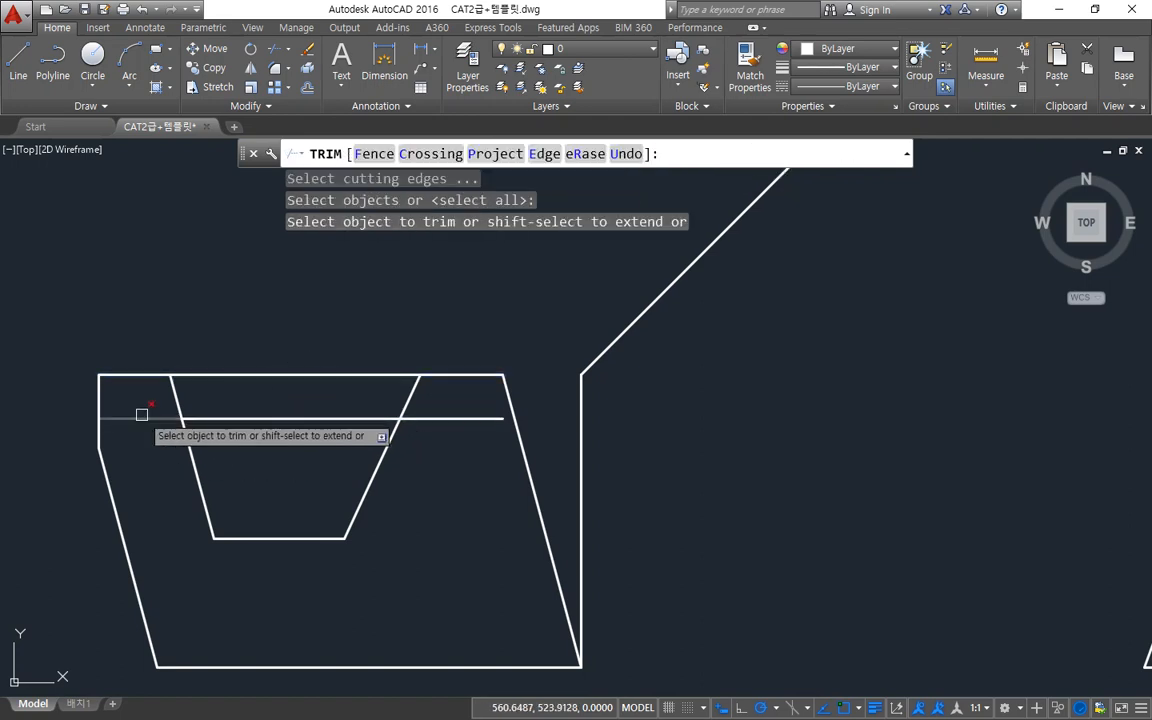
{"action": "left_click", "coordinate": [141, 418]}
{"action": "left_click", "coordinate": [445, 419]}
{"action": "key", "text": "Return"}
{"action": "key", "text": "Return"}
{"action": "key", "text": "Return"}
{"action": "left_click", "coordinate": [276, 375]}
{"action": "key", "text": "Return"}
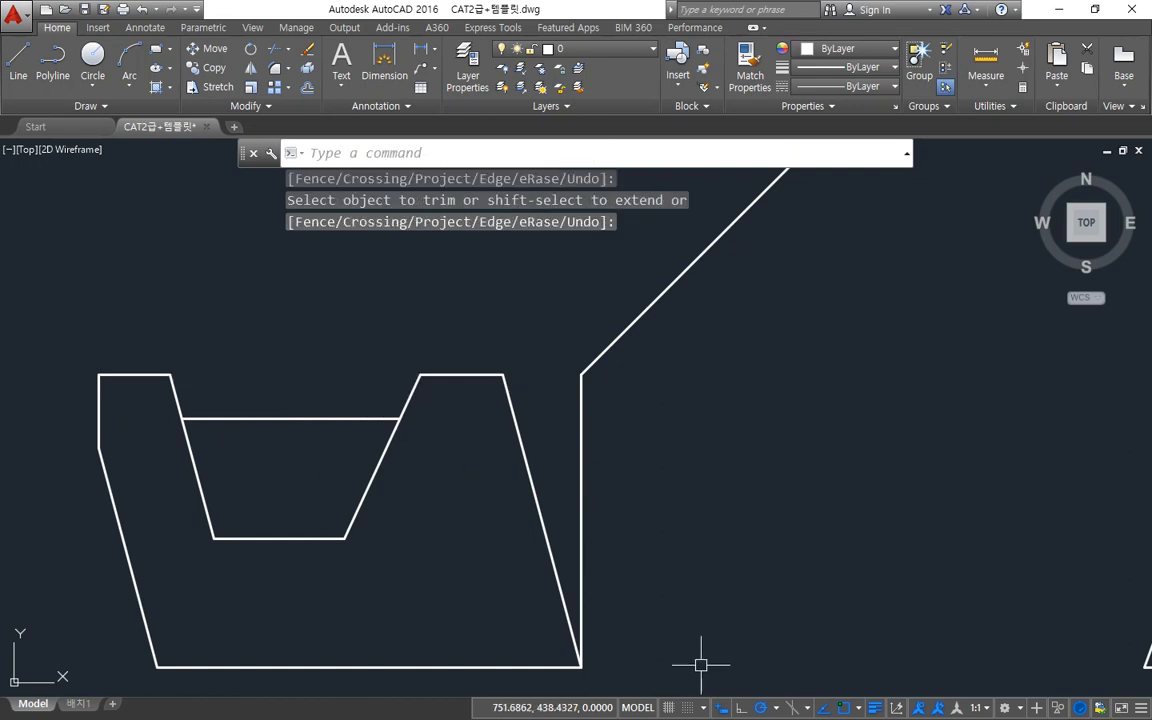
Draw a horizontal projection line from the top end of the side view's arc into the front view
{"action": "scroll", "coordinate": [732, 665], "scroll_direction": "down", "scroll_amount": 2}
{"action": "middle_click_drag", "start_coordinate": [676, 548], "coordinate": [586, 442]}
{"action": "key", "text": "Return"}
{"action": "type", "text": "l"}
{"action": "key", "text": "Return"}
{"action": "left_click", "coordinate": [993, 459]}
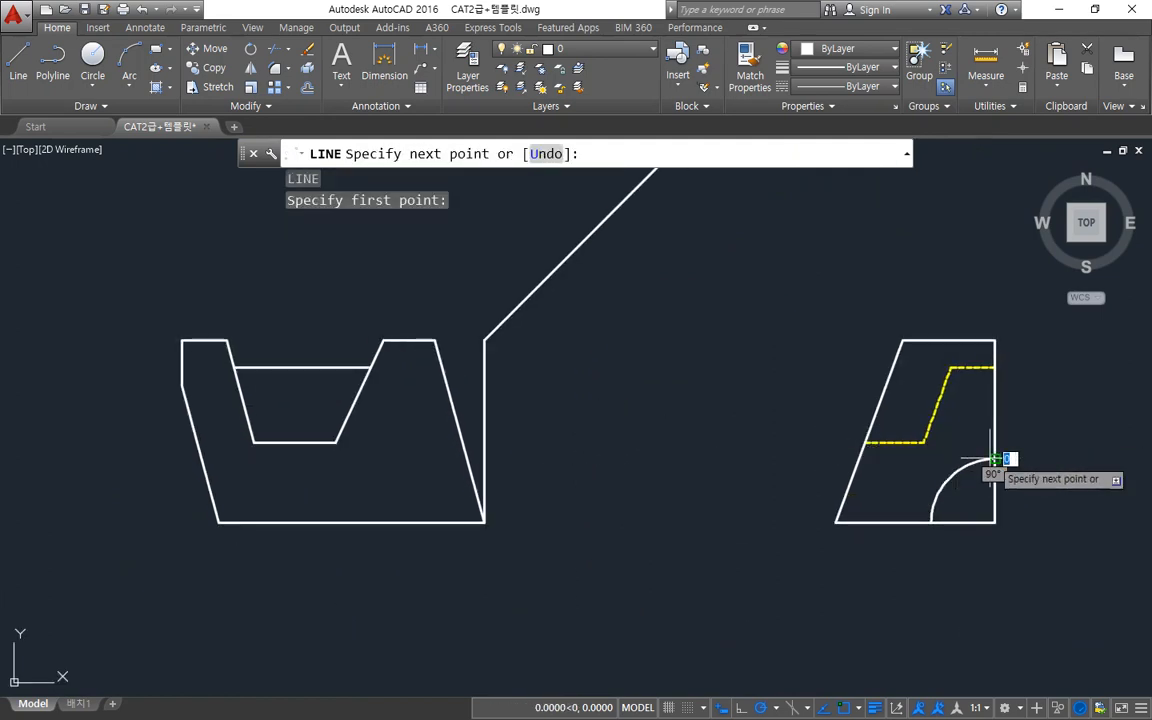
{"action": "left_click", "coordinate": [248, 459]}
{"action": "key", "text": "Return"}
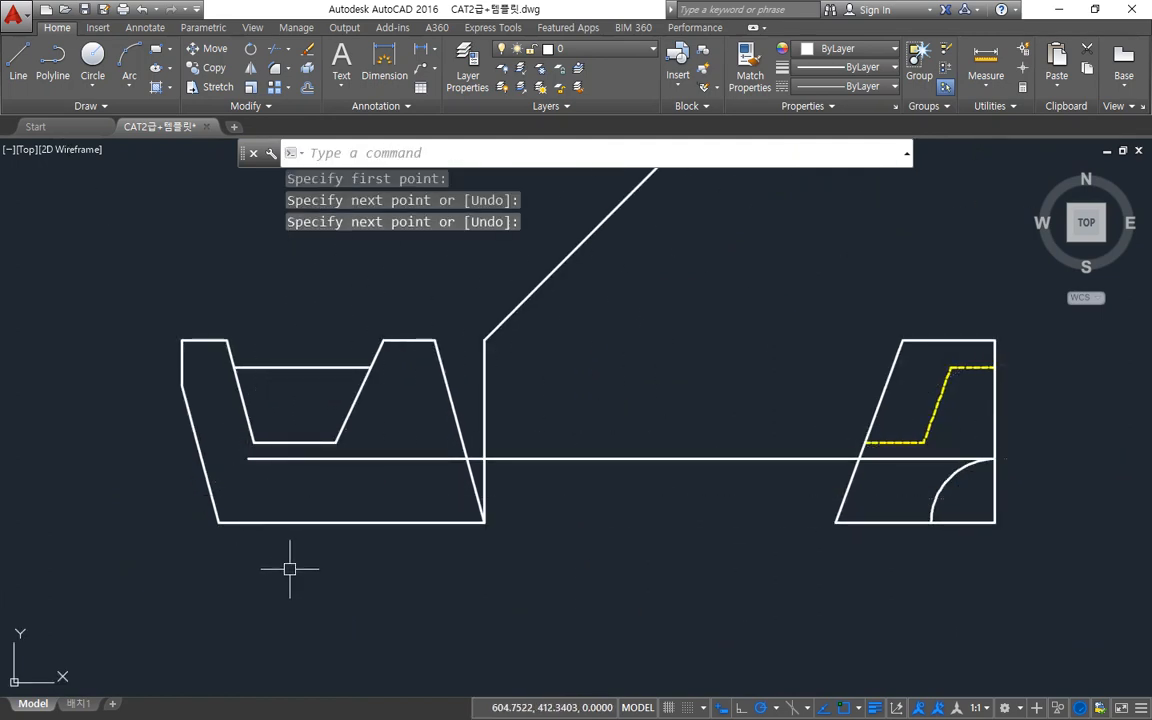
Offset the front view's right vertical line 100 toward the left
{"action": "type", "text": "o"}
{"action": "key", "text": "Return"}
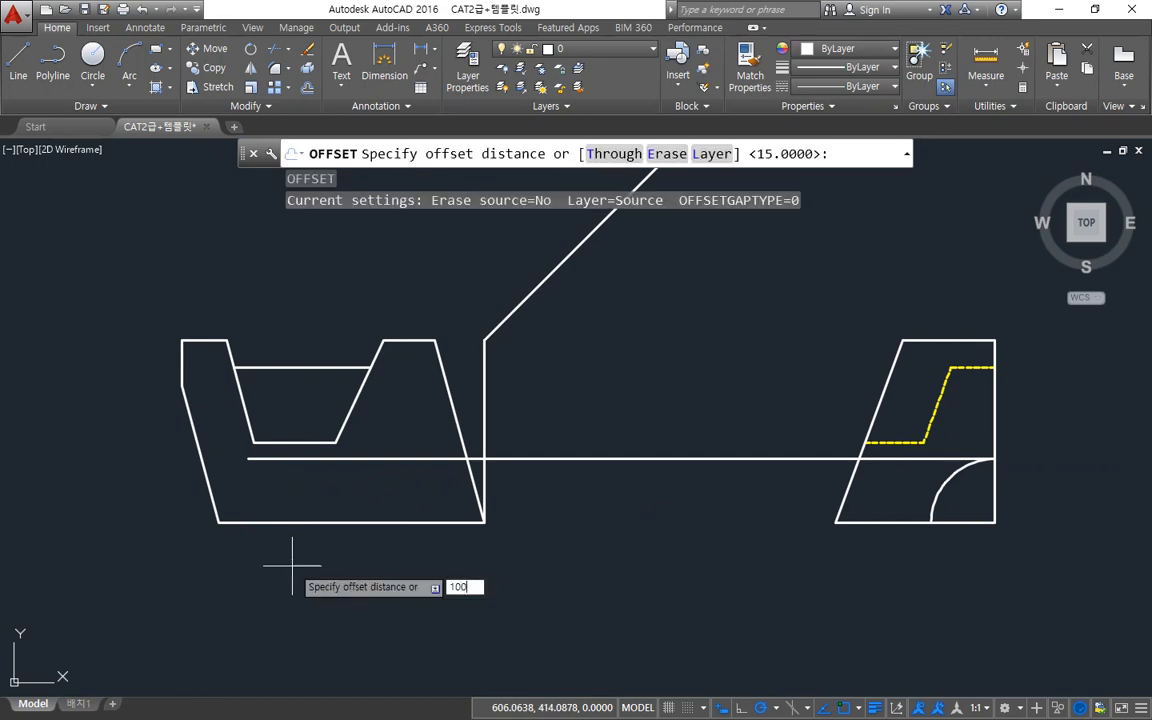
{"action": "key", "text": "Return"}
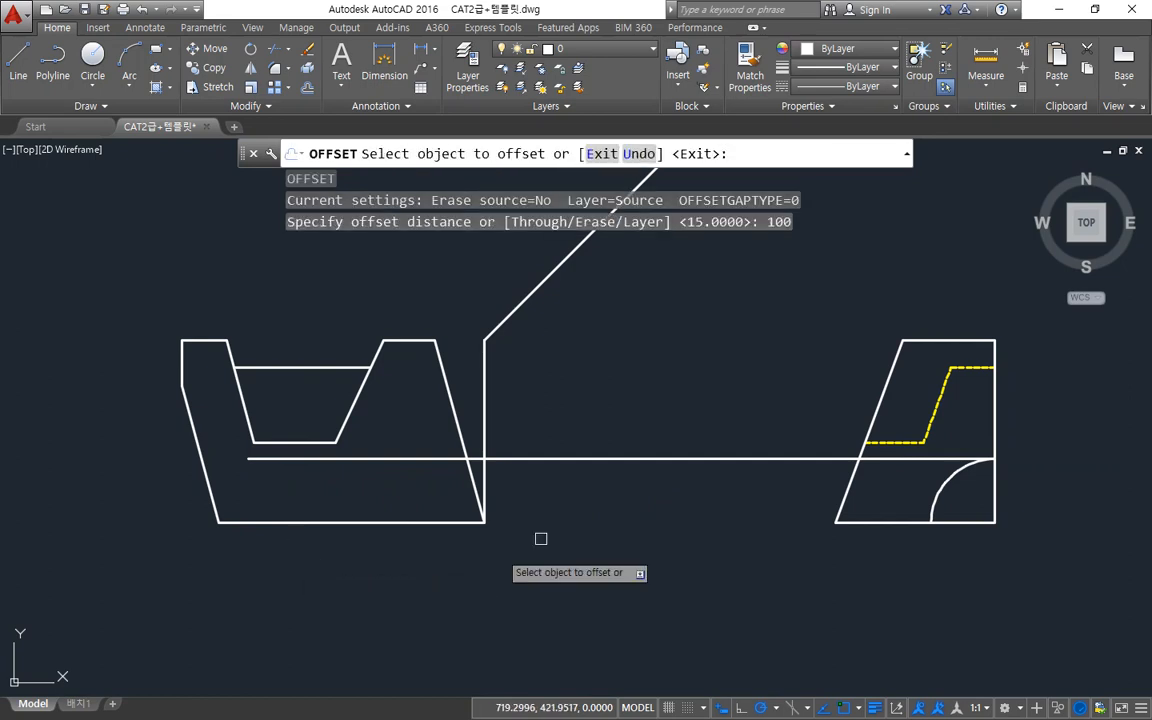
{"action": "left_click", "coordinate": [483, 421]}
{"action": "left_click", "coordinate": [406, 427]}
{"action": "key", "text": "Return"}
Join the horizontal projection line and the lower part of the offset vertical line with a zero-radius Fillet
{"action": "type", "text": "f"}
{"action": "key", "text": "Return"}
{"action": "left_click", "coordinate": [313, 460]}
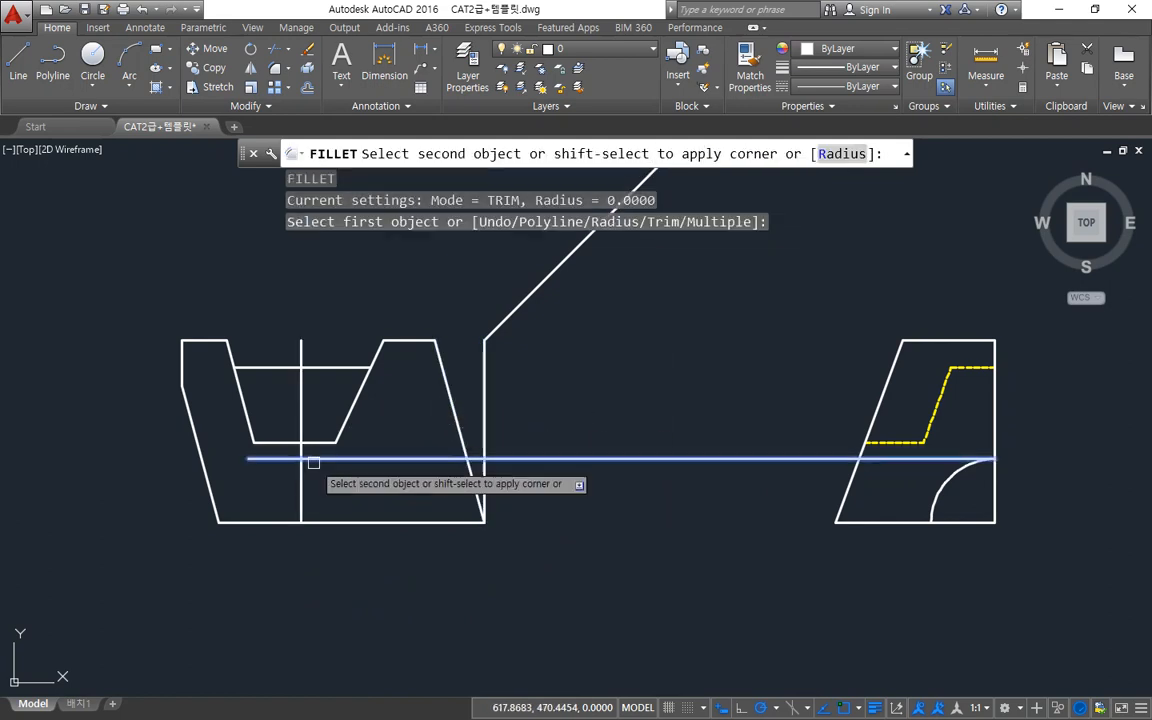
{"action": "left_click", "coordinate": [296, 482]}
Trim the horizontal projection line back to the front view's right slanted edge
{"action": "type", "text": "tr"}
{"action": "key", "text": "Return"}
{"action": "left_click", "coordinate": [459, 432]}
{"action": "key", "text": "Return"}
{"action": "left_click", "coordinate": [522, 458]}
{"action": "key", "text": "Return"}
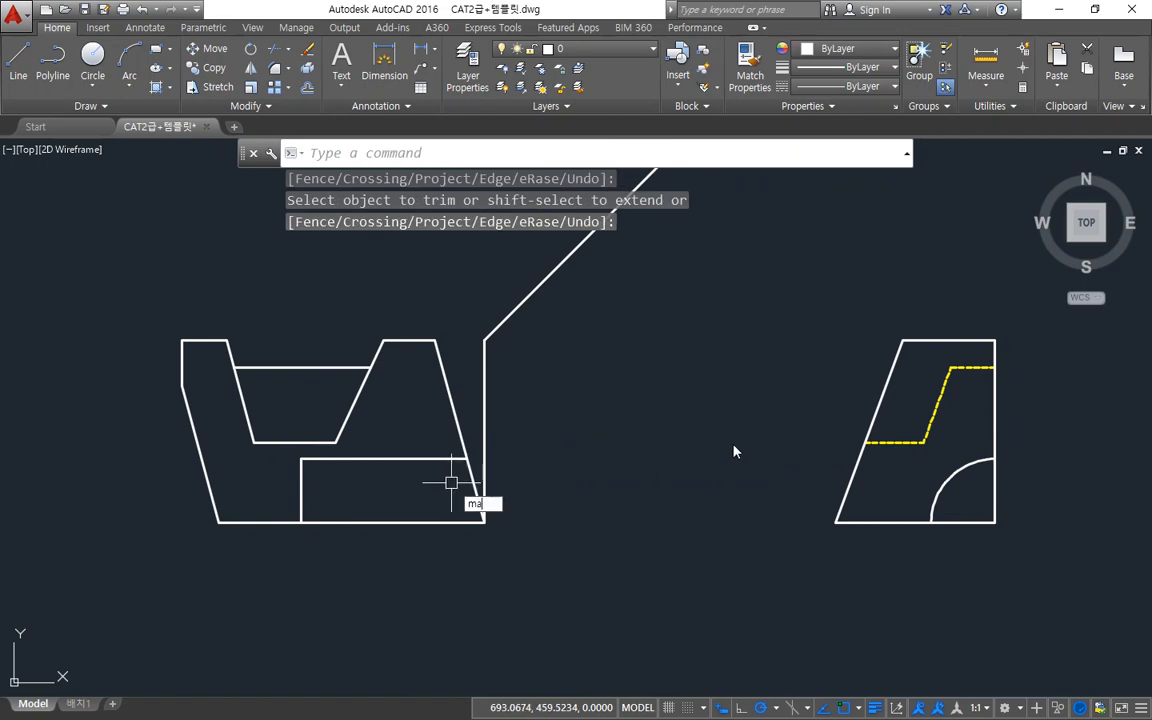
Match the front view's horizontal and vertical inner lines to the side view's dashed hidden line properties
{"action": "type", "text": "ma"}
{"action": "key", "text": "Return"}
{"action": "left_click", "coordinate": [878, 442]}
{"action": "left_click", "coordinate": [343, 479]}
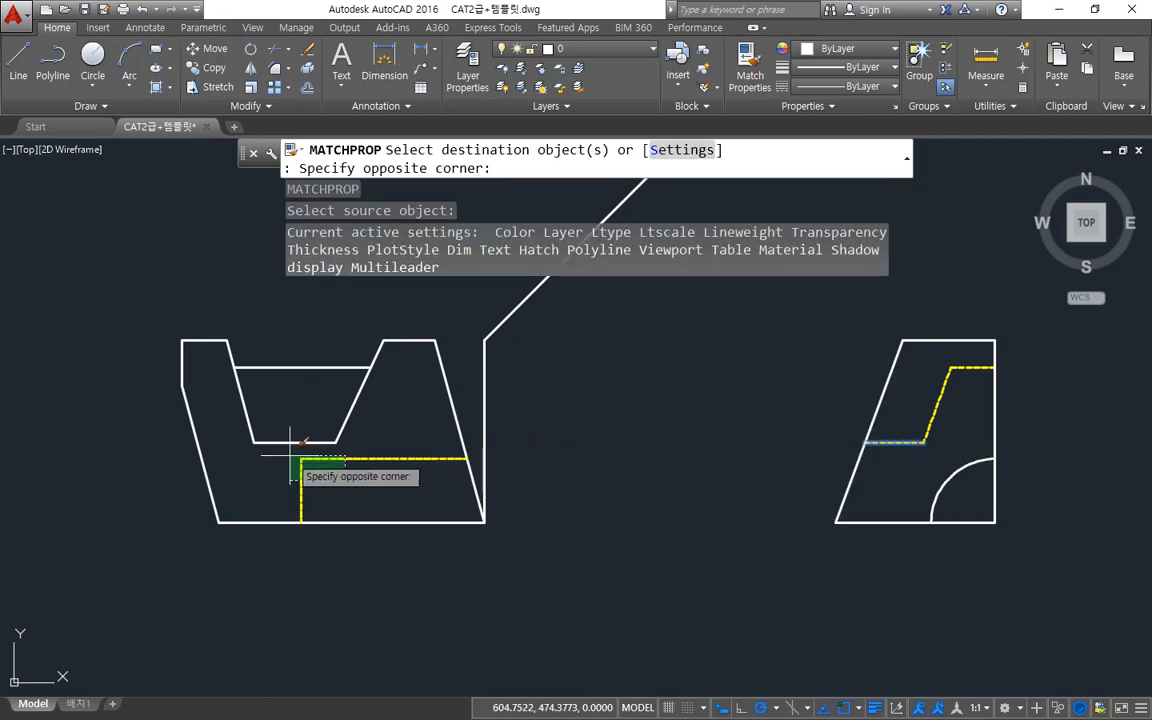
{"action": "left_click", "coordinate": [300, 458]}
Erase the vertical construction line at the right end of the front view
{"action": "left_click", "coordinate": [492, 386]}
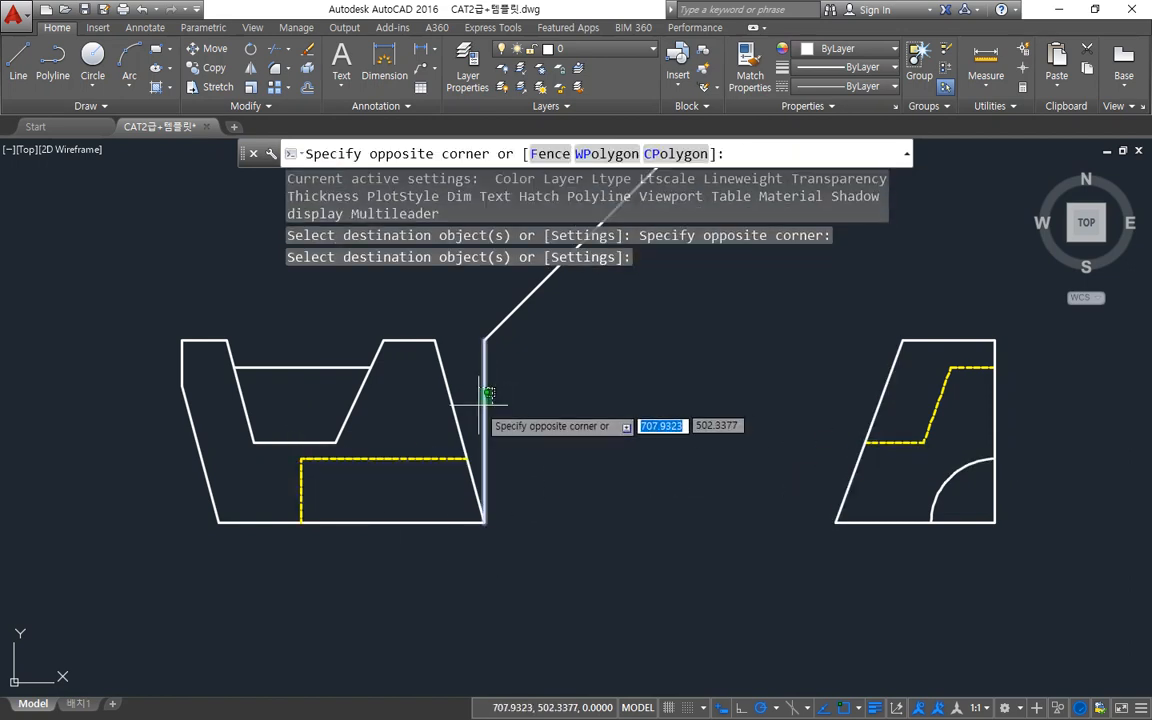
{"action": "left_click", "coordinate": [468, 338]}
{"action": "type", "text": "e"}
{"action": "key", "text": "Return"}
{"action": "middle_click_drag", "start_coordinate": [578, 514], "coordinate": [536, 556]}
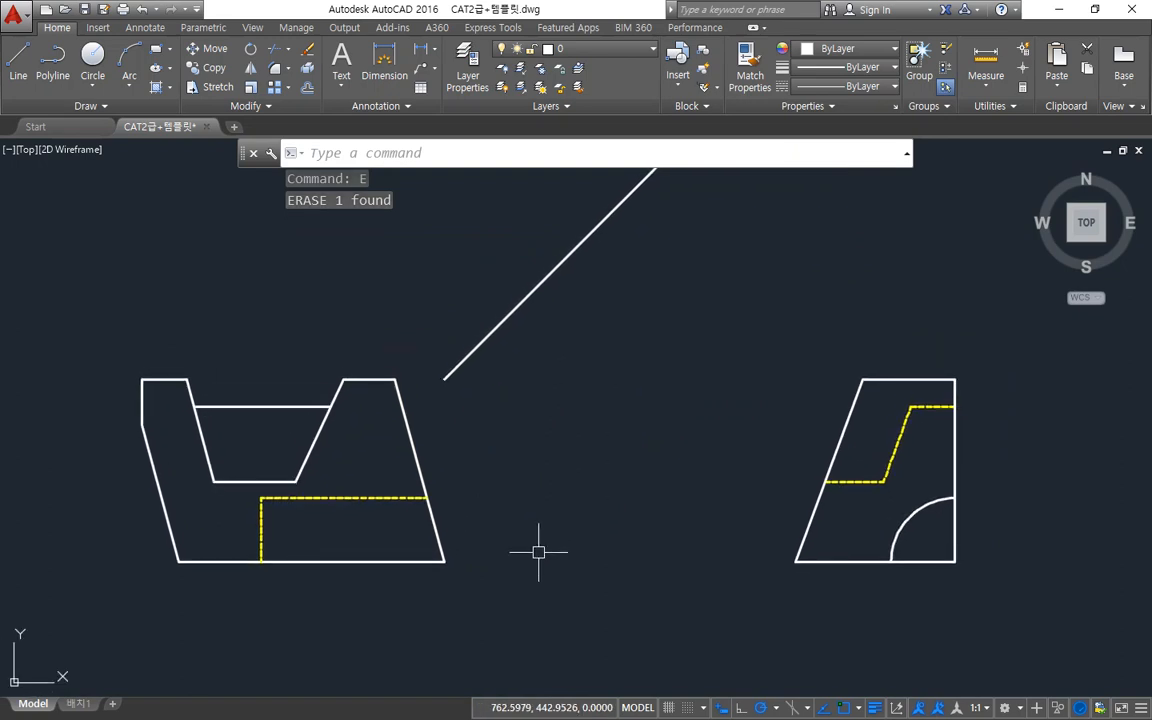
{"action": "key", "text": "Escape"}
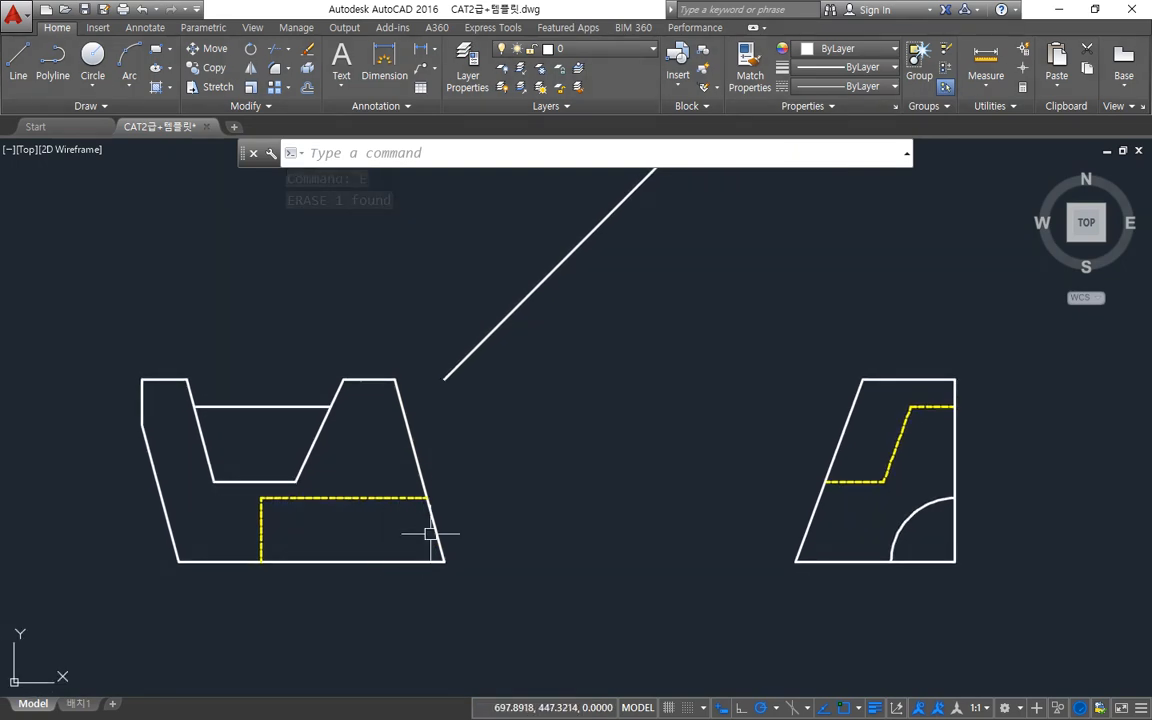
Draw a vertical projection line from the front view's upper right corner to the top view's upper edge
{"action": "mouse_move", "coordinate": [498, 447]}
{"action": "middle_mouse_down"}
{"action": "mouse_move", "coordinate": [491, 499]}
{"action": "mouse_move", "coordinate": [478, 504]}
{"action": "middle_mouse_up"}
{"action": "scroll", "coordinate": [478, 504], "scroll_direction": "down", "scroll_amount": 2}
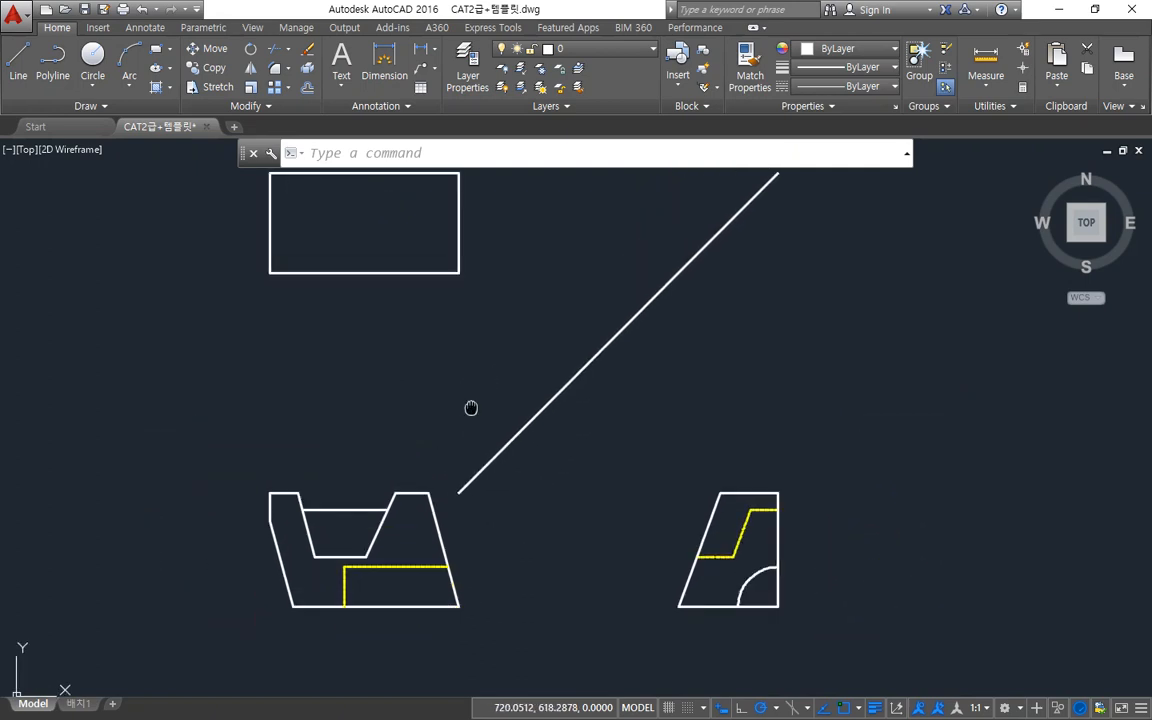
{"action": "middle_click_drag", "start_coordinate": [468, 391], "coordinate": [504, 475]}
{"action": "key", "text": "Return"}
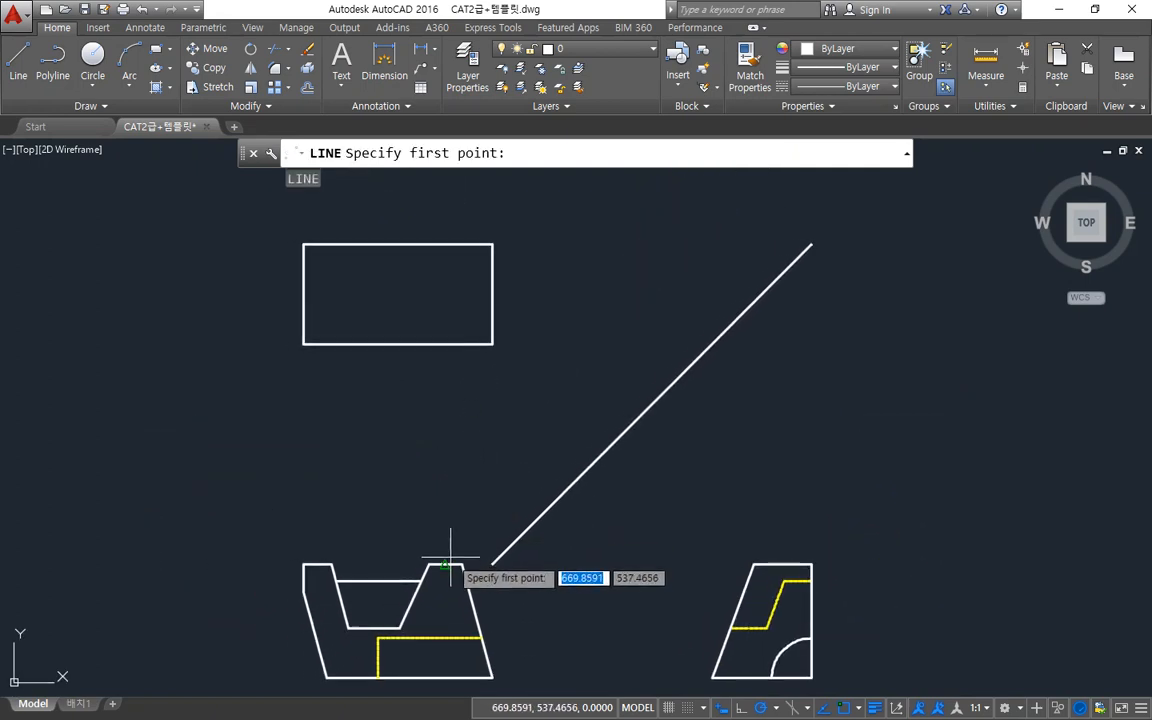
{"action": "left_click", "coordinate": [461, 563]}
{"action": "left_click", "coordinate": [461, 245]}
{"action": "key", "text": "Return"}
{"action": "key", "text": "Return"}
{"action": "left_click", "coordinate": [429, 565]}
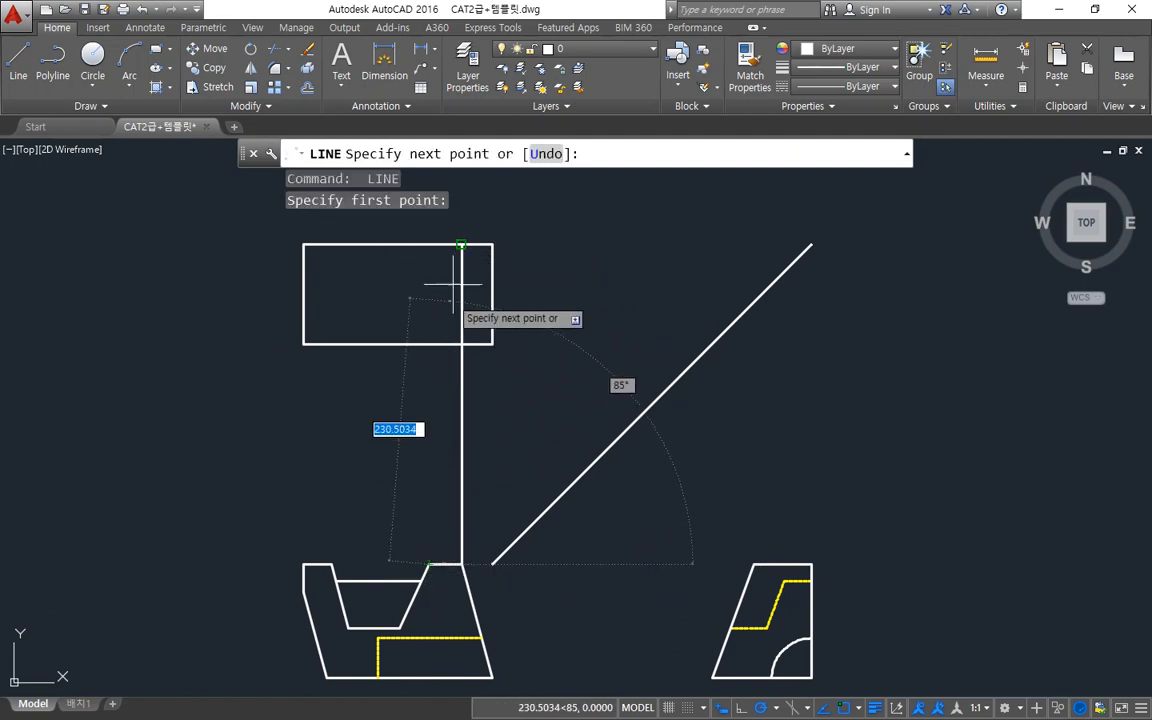
{"action": "left_click", "coordinate": [429, 244]}
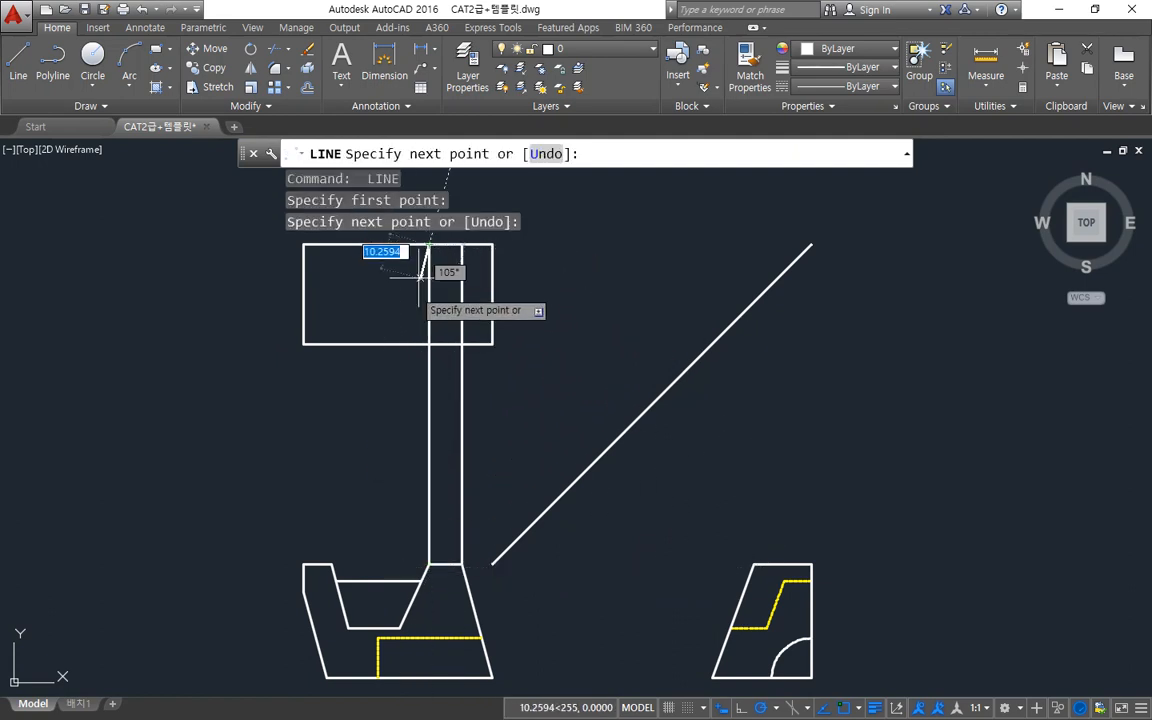
{"action": "key", "text": "Escape"}
{"action": "left_click", "coordinate": [429, 441]}
{"action": "type", "text": "E"}
{"action": "key", "text": "Return"}
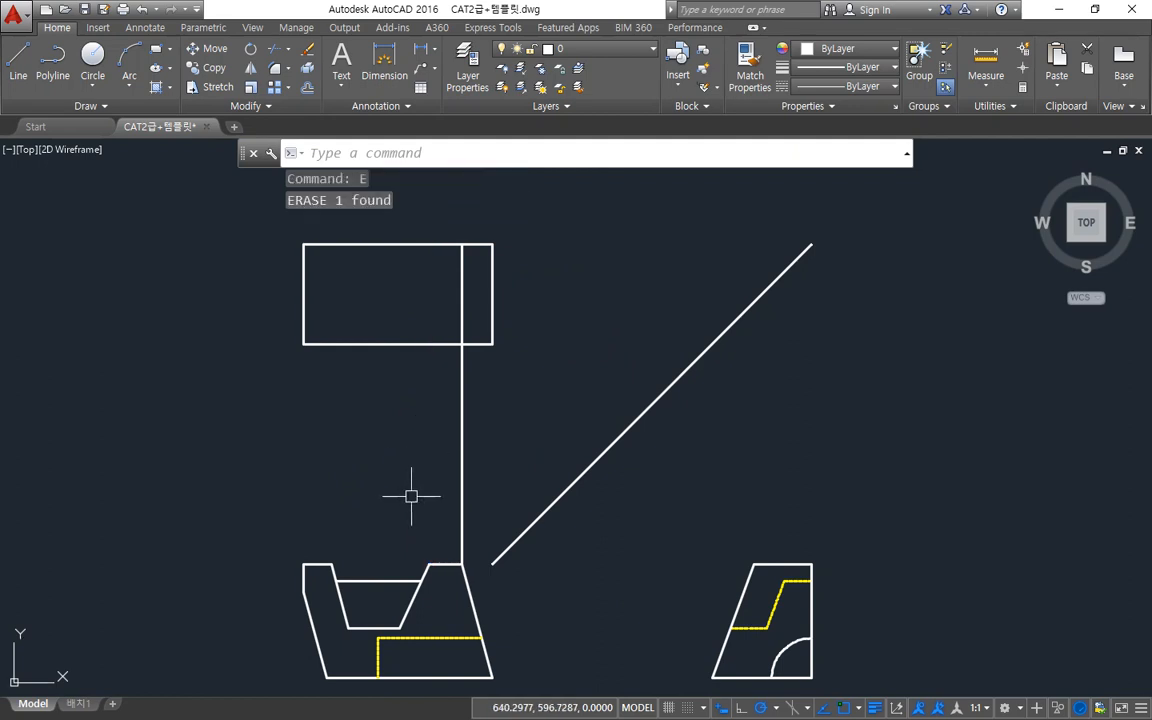
Draw a projection line from the side view's upper left corner to the 45° line and across to the top view's left edge
{"action": "type", "text": "l"}
{"action": "key", "text": "Return"}
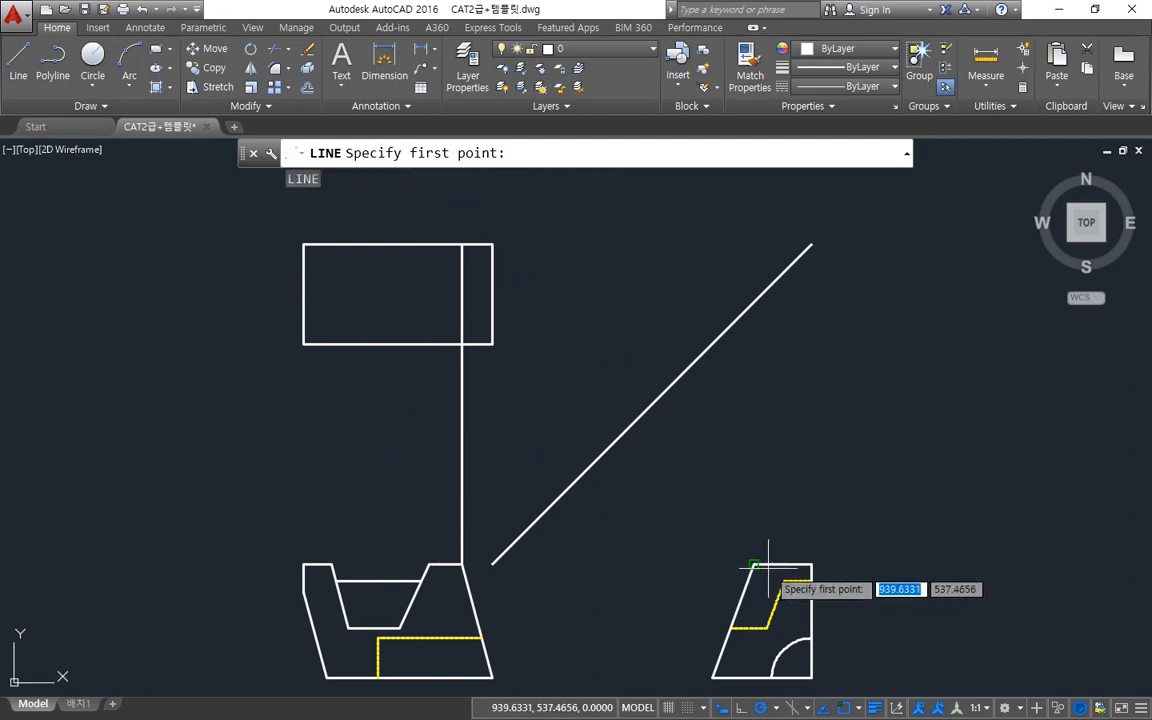
{"action": "left_click", "coordinate": [753, 565]}
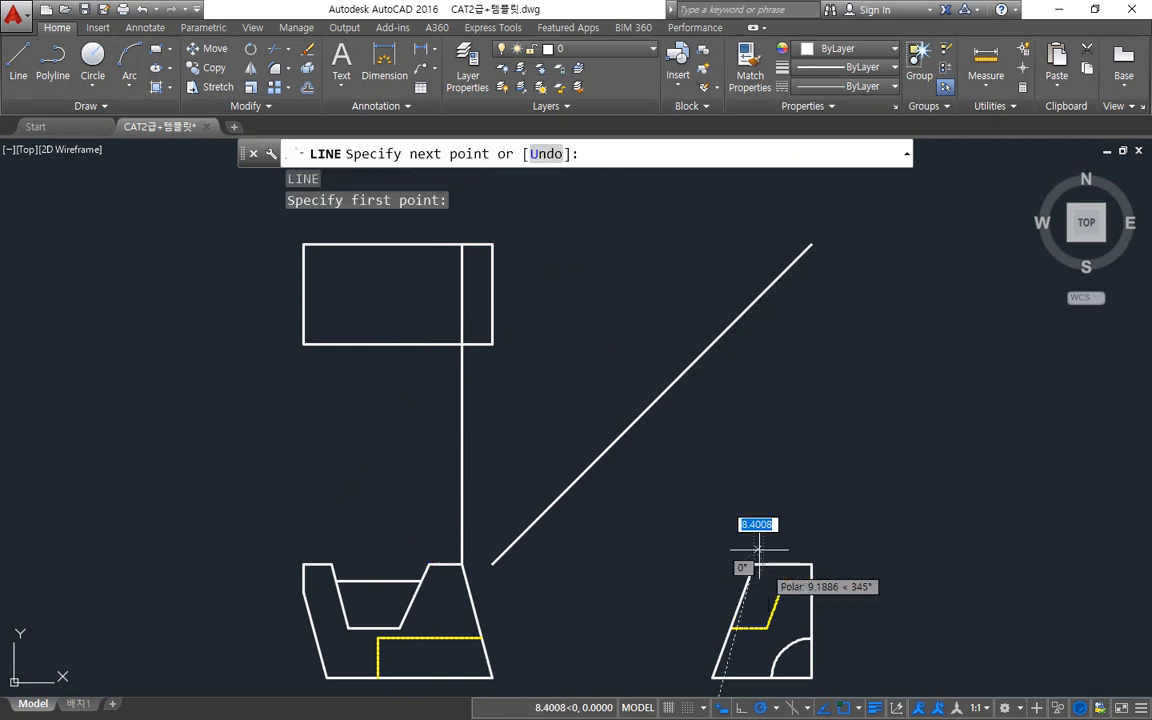
{"action": "left_click", "coordinate": [753, 302]}
{"action": "left_click", "coordinate": [303, 304]}
{"action": "key", "text": "Return"}
Join the horizontal and vertical projection lines inside the top view with a zero-radius Fillet
{"action": "type", "text": "f"}
{"action": "key", "text": "Return"}
{"action": "left_click", "coordinate": [414, 305]}
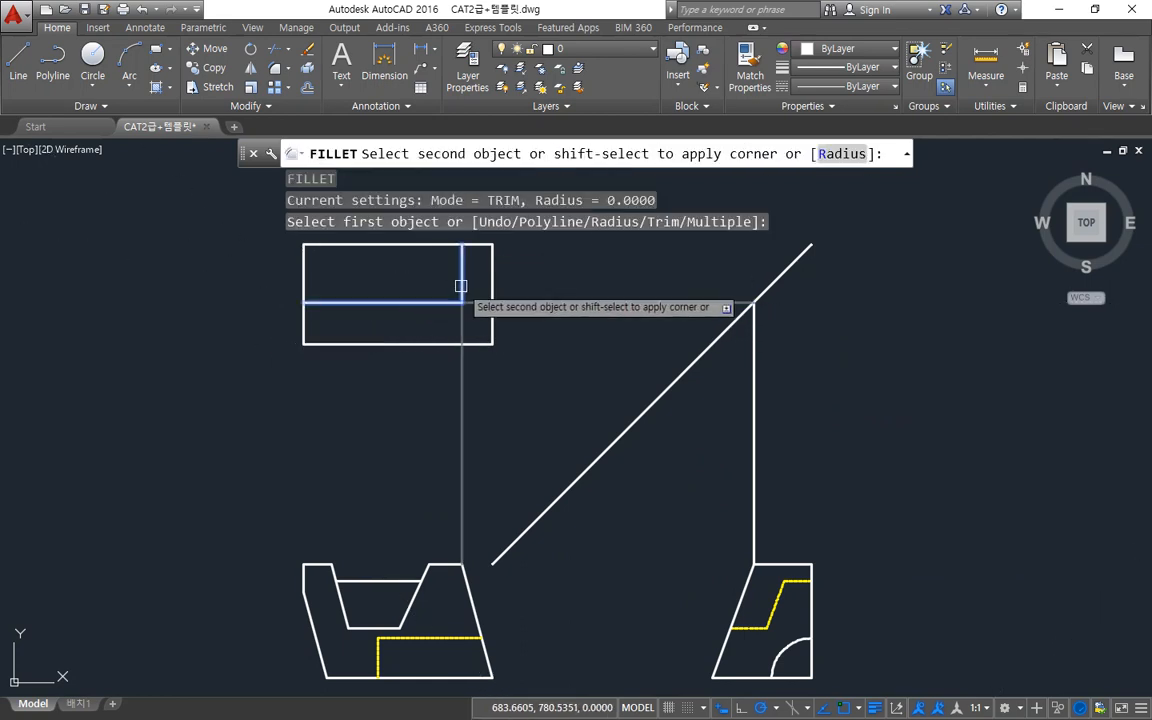
{"action": "left_click", "coordinate": [460, 285]}
Draw a diagonal line from the top view's lower right corner to the corner of the inner lines
{"action": "type", "text": "l"}
{"action": "key", "text": "Return"}
{"action": "left_click", "coordinate": [466, 344]}
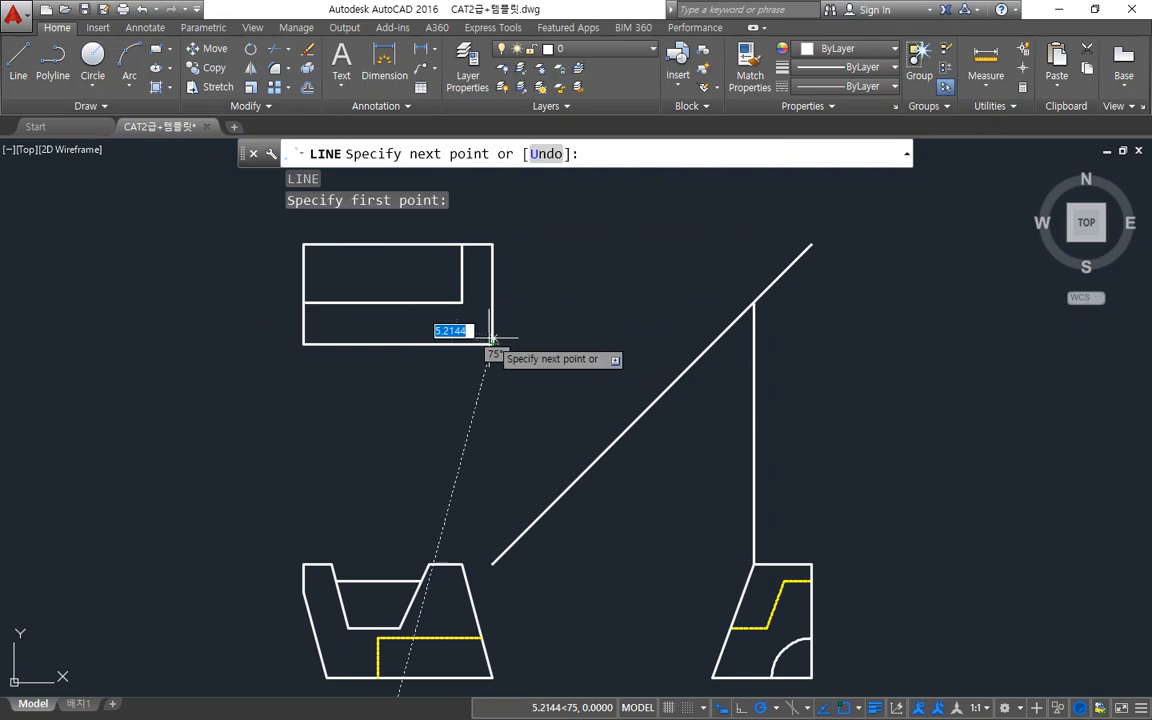
{"action": "left_click", "coordinate": [461, 302]}
{"action": "key", "text": "Return"}
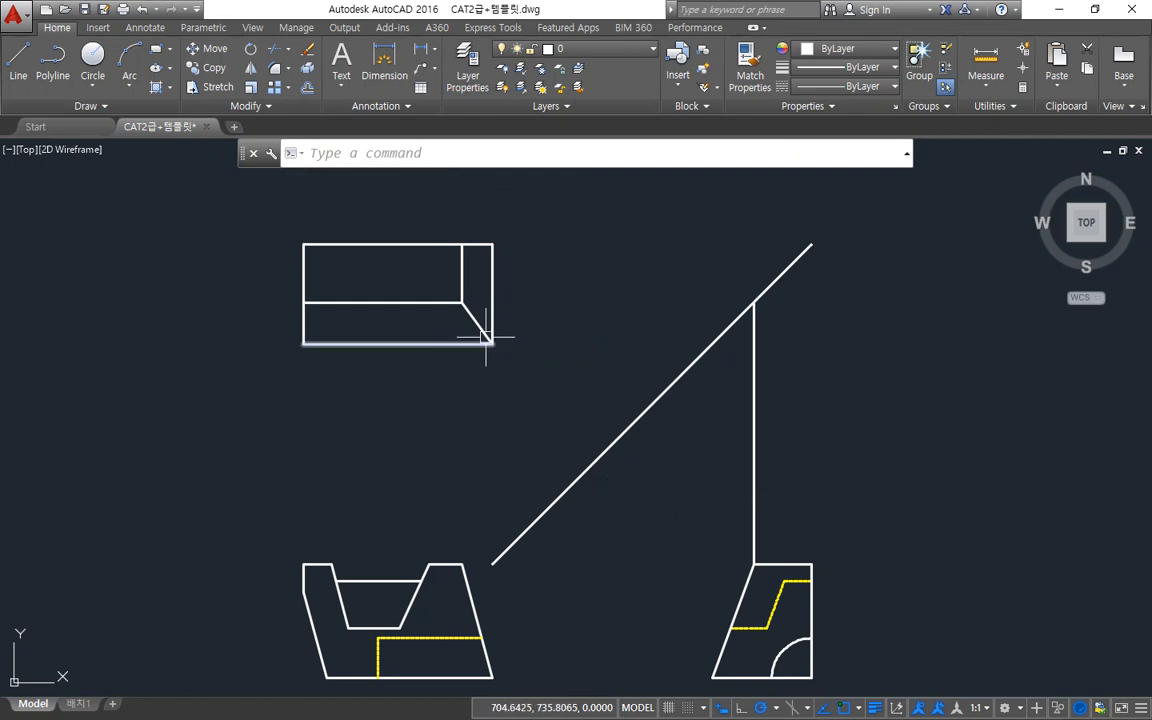
Offset the top view's upper edge 54 downward
{"action": "type", "text": "o"}
{"action": "key", "text": "Return"}
{"action": "type", "text": "54"}
{"action": "key", "text": "Return"}
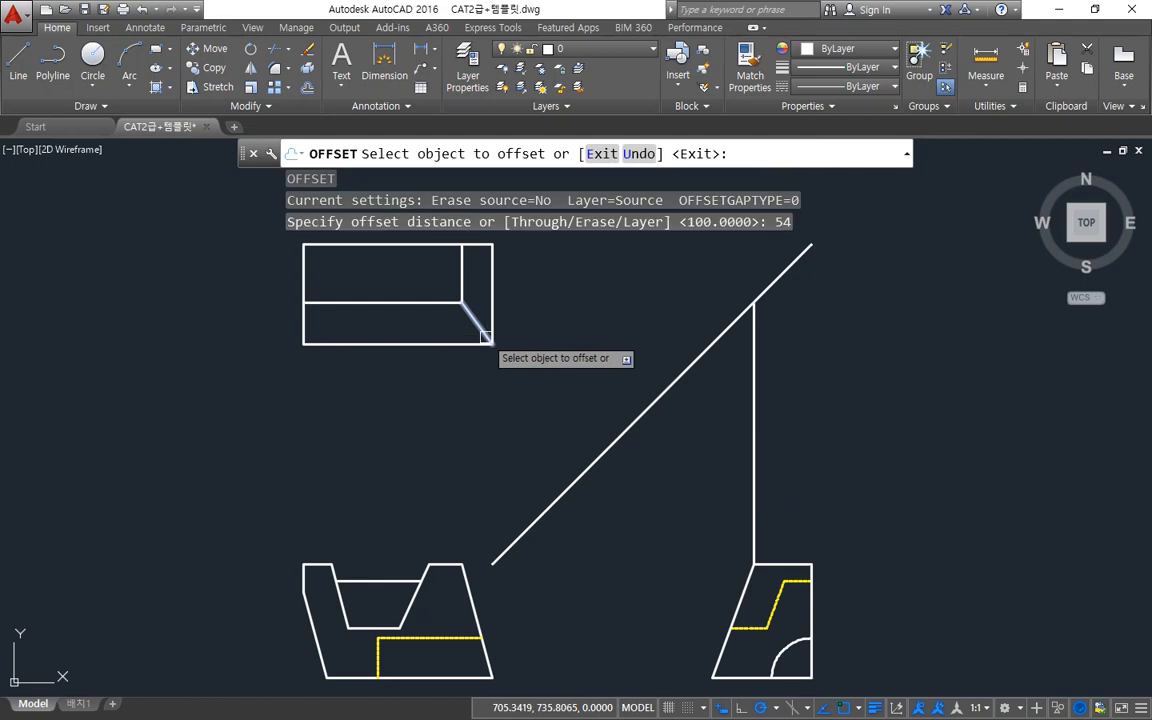
{"action": "left_click", "coordinate": [408, 244]}
{"action": "left_click", "coordinate": [420, 400]}
{"action": "scroll", "coordinate": [489, 279], "scroll_direction": "up", "scroll_amount": 2}
{"action": "scroll", "coordinate": [465, 390], "scroll_direction": "up", "scroll_amount": 3}
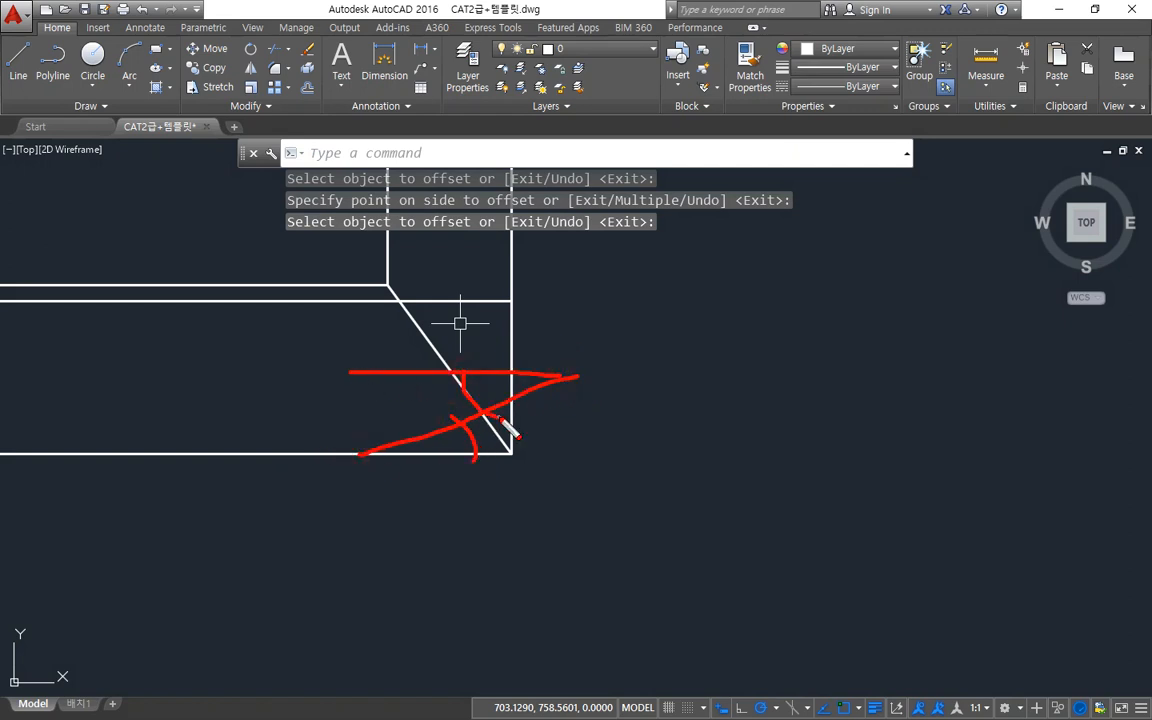
{"action": "key", "text": "Escape"}
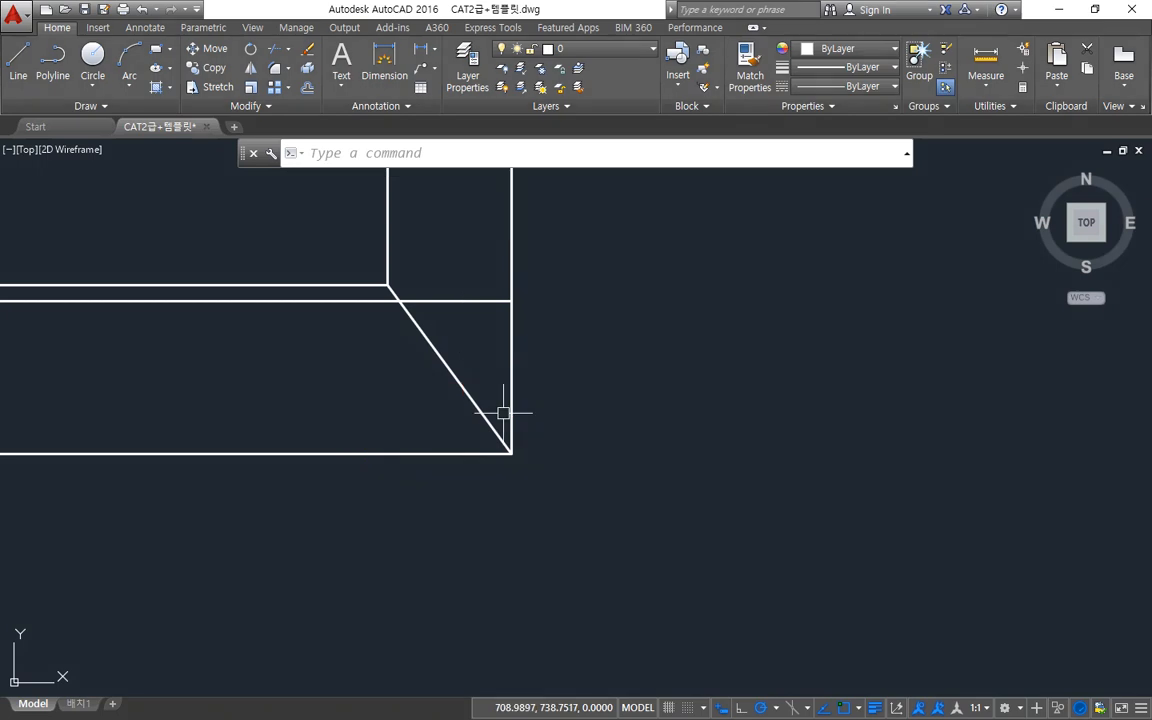
Rotate the offset line 30° about its right endpoint on the top view's right edge
{"action": "type", "text": "ro"}
{"action": "key", "text": "Return"}
{"action": "left_click", "coordinate": [488, 301]}
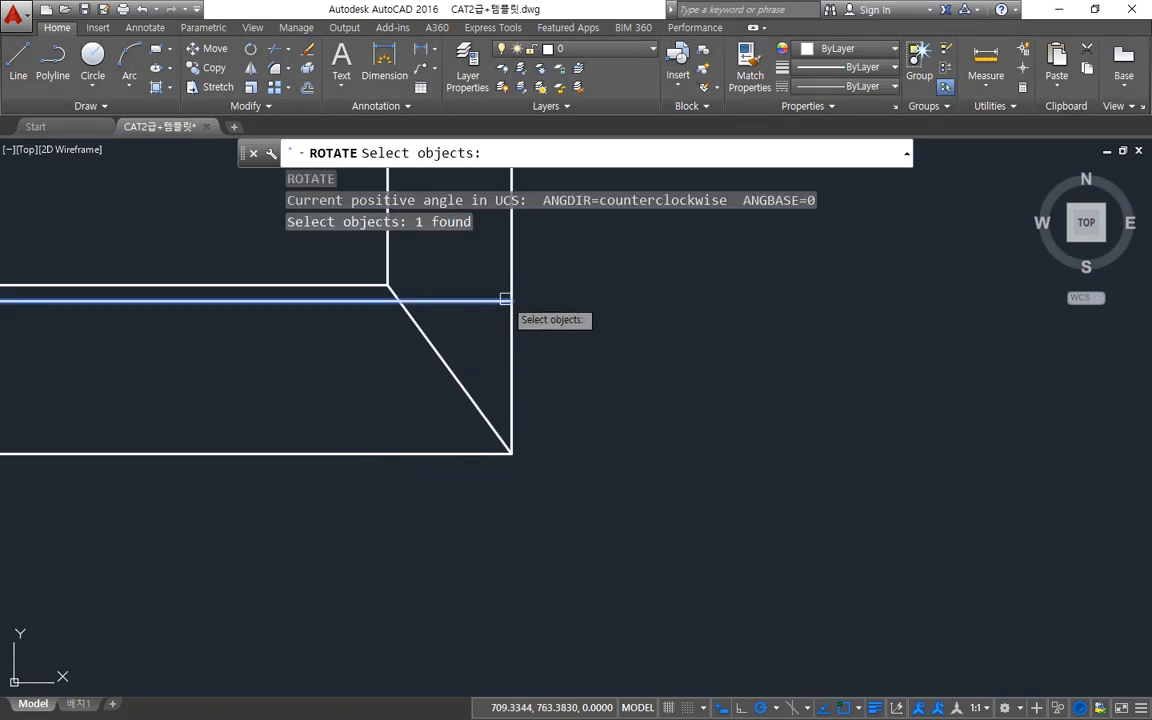
{"action": "key", "text": "Return"}
{"action": "left_click", "coordinate": [511, 301]}
{"action": "type", "text": "30"}
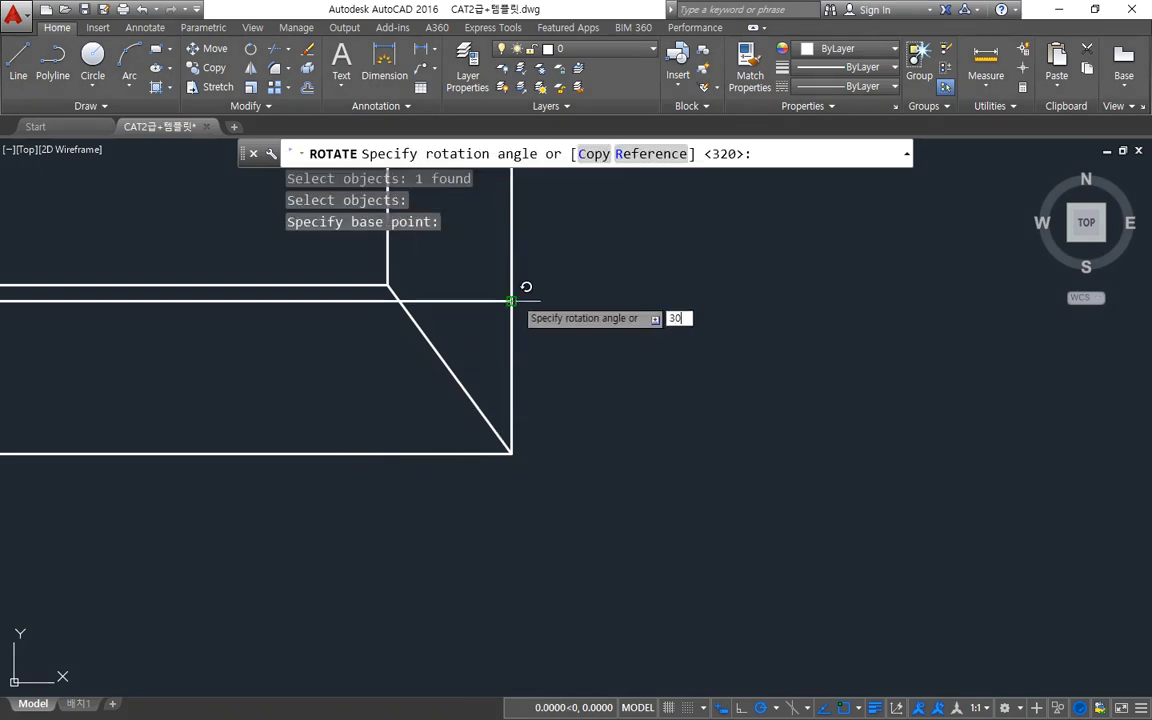
{"action": "key", "text": "Return"}
Join the rotated line to the top view's right and lower edges with zero-radius corners
{"action": "type", "text": "f"}
{"action": "key", "text": "Return"}
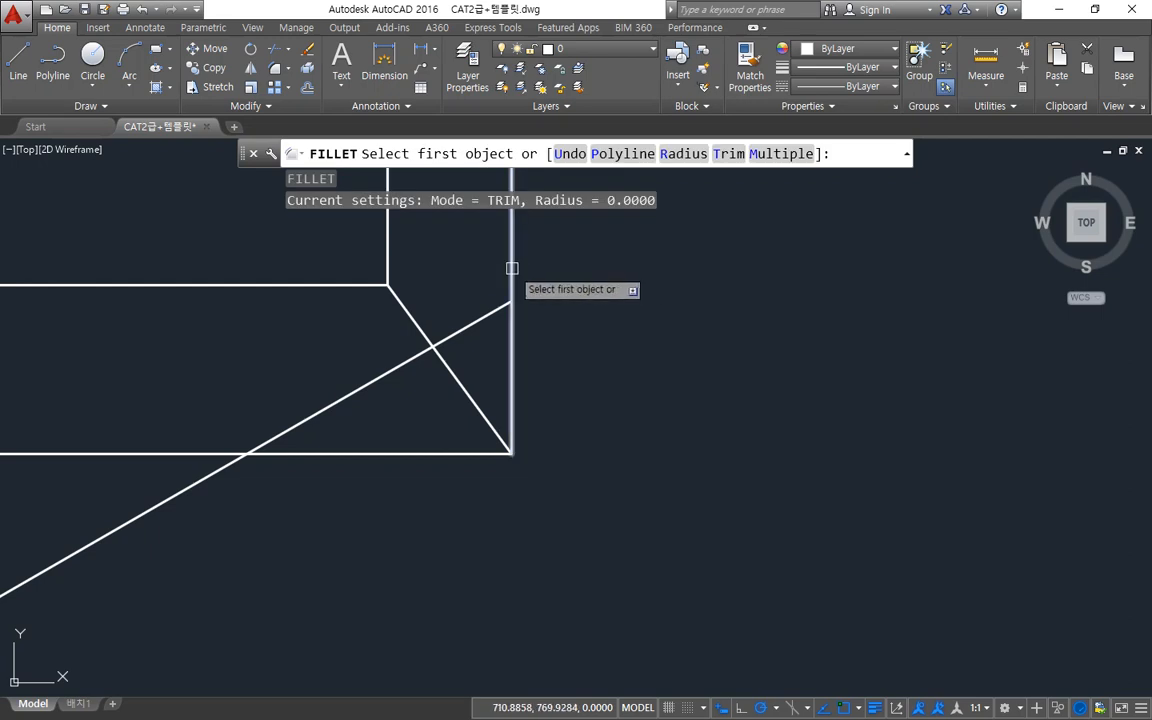
{"action": "left_click", "coordinate": [511, 268]}
{"action": "left_click", "coordinate": [489, 311]}
{"action": "left_click", "coordinate": [195, 455]}
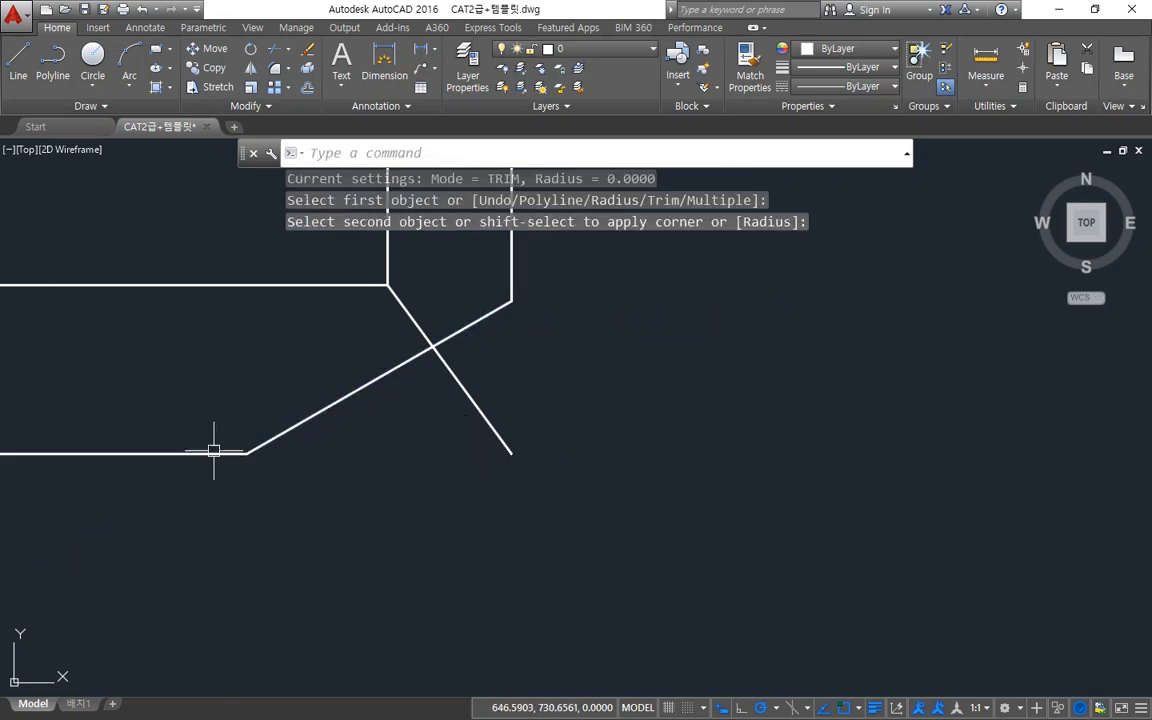
Trim the part of the top view's diagonal line that extends beyond the 30° slanted edge
{"action": "type", "text": "tr"}
{"action": "key", "text": "Return"}
{"action": "key", "text": "Return"}
{"action": "left_click", "coordinate": [471, 394]}
Draw a vertical projection line from the diagonal's end on the top view's slanted edge to the front view's right slanted edge
{"action": "scroll", "coordinate": [468, 420], "scroll_direction": "down", "scroll_amount": 5}
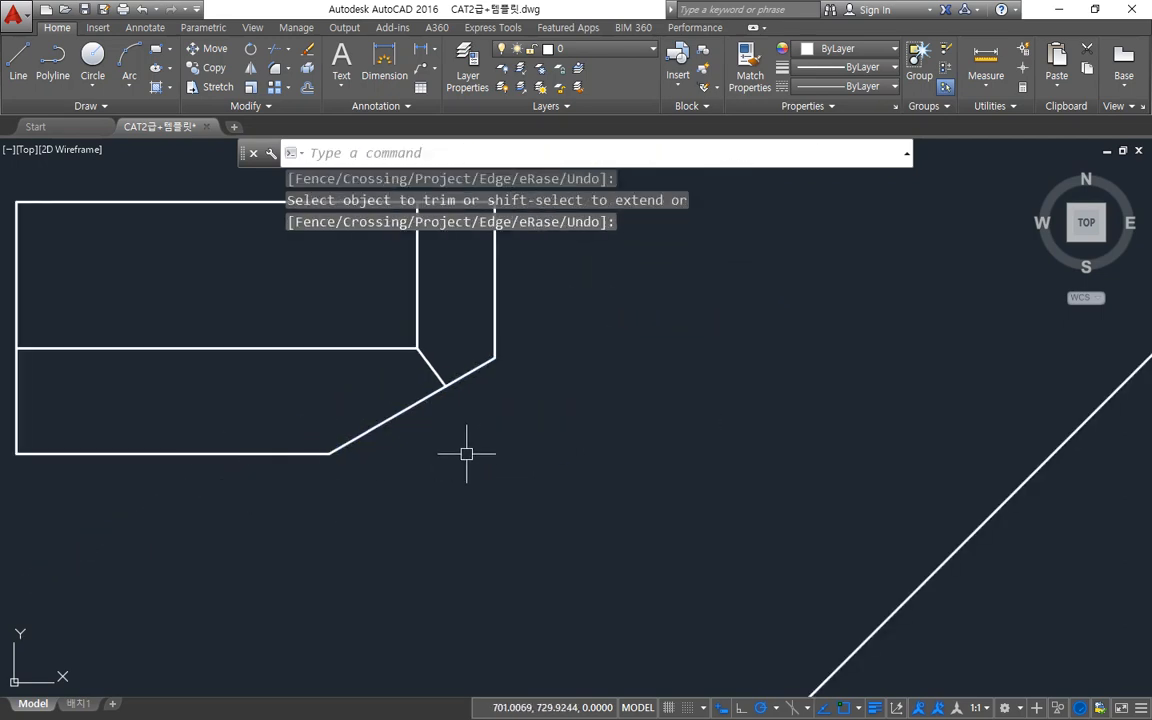
{"action": "middle_click_drag", "start_coordinate": [524, 563], "coordinate": [477, 371]}
{"action": "type", "text": "l"}
{"action": "key", "text": "Return"}
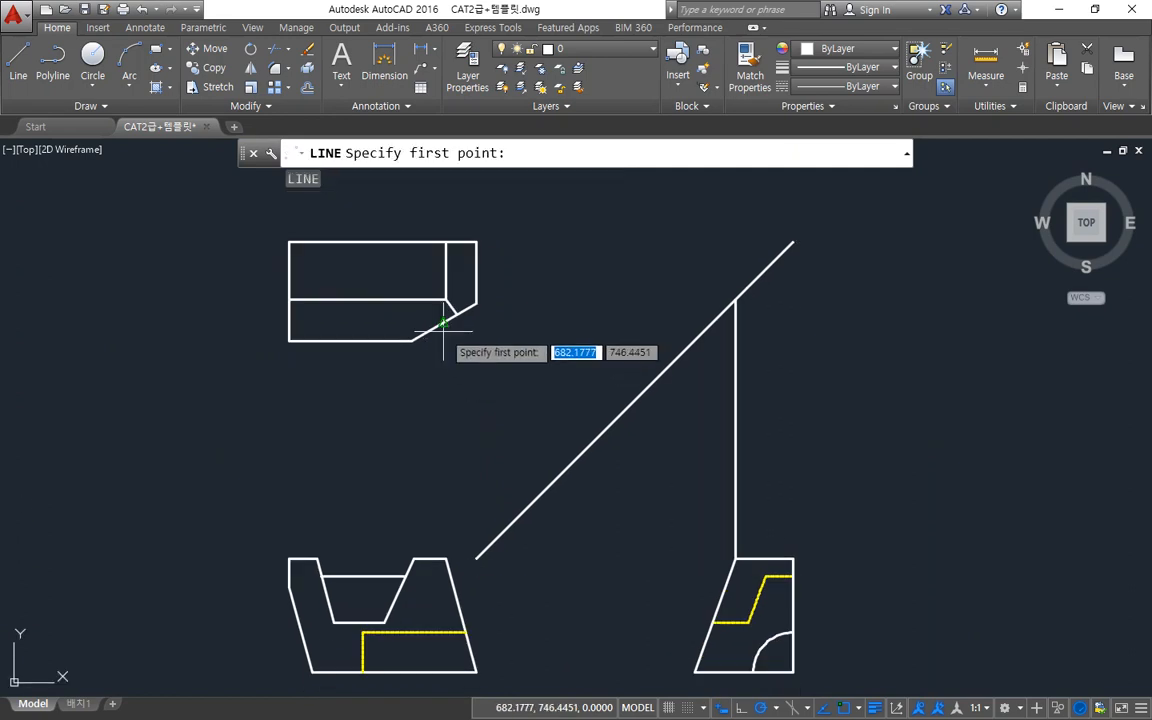
{"action": "left_click", "coordinate": [456, 314]}
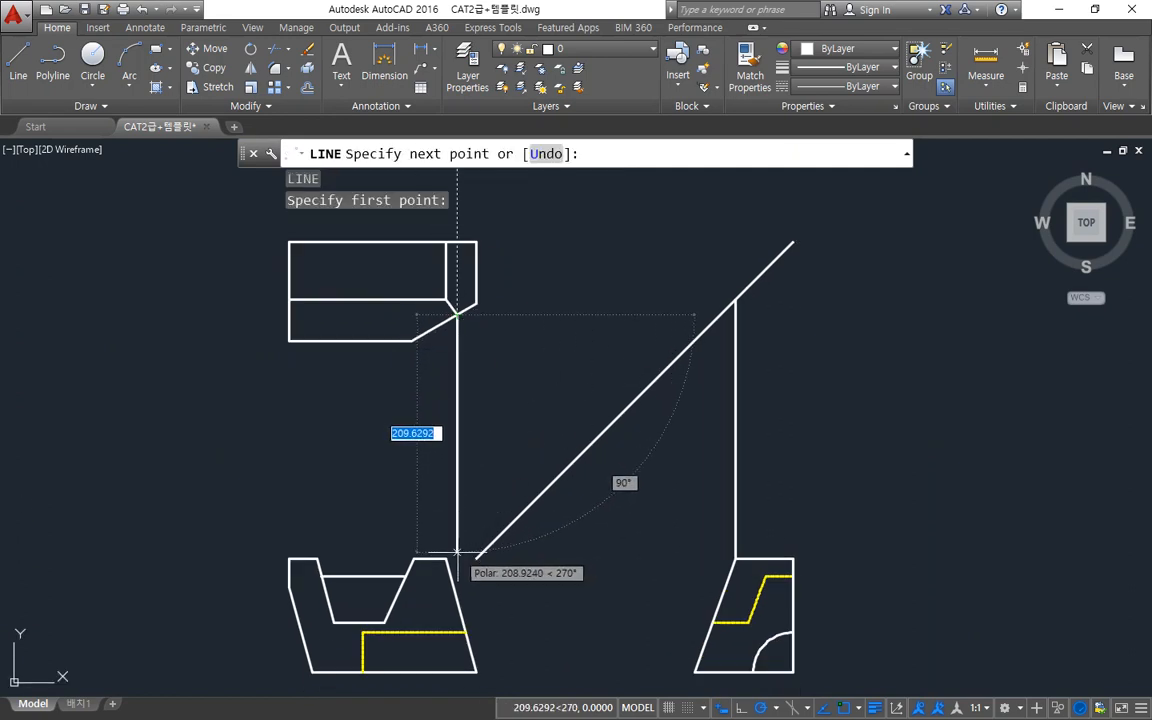
{"action": "left_click", "coordinate": [456, 600]}
{"action": "key", "text": "Return"}
Draw a line from the slanted edge's lower end in the top view to the front view's base and on to the projected point
{"action": "key", "text": "Return"}
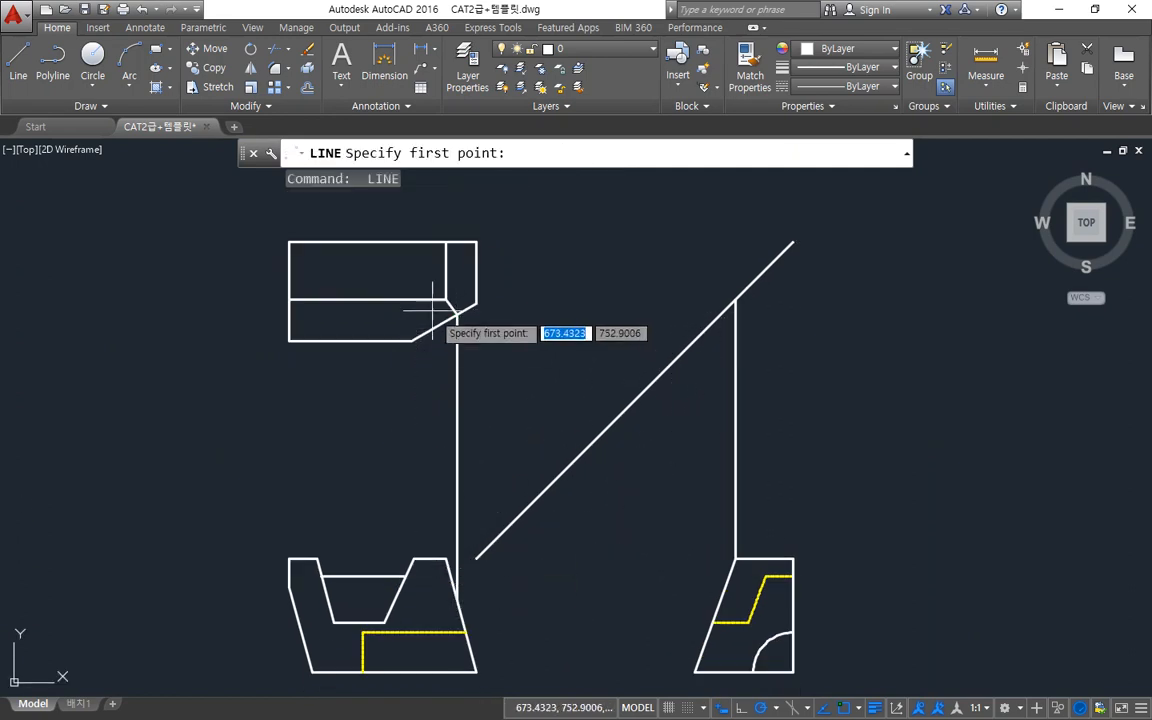
{"action": "left_click", "coordinate": [412, 341]}
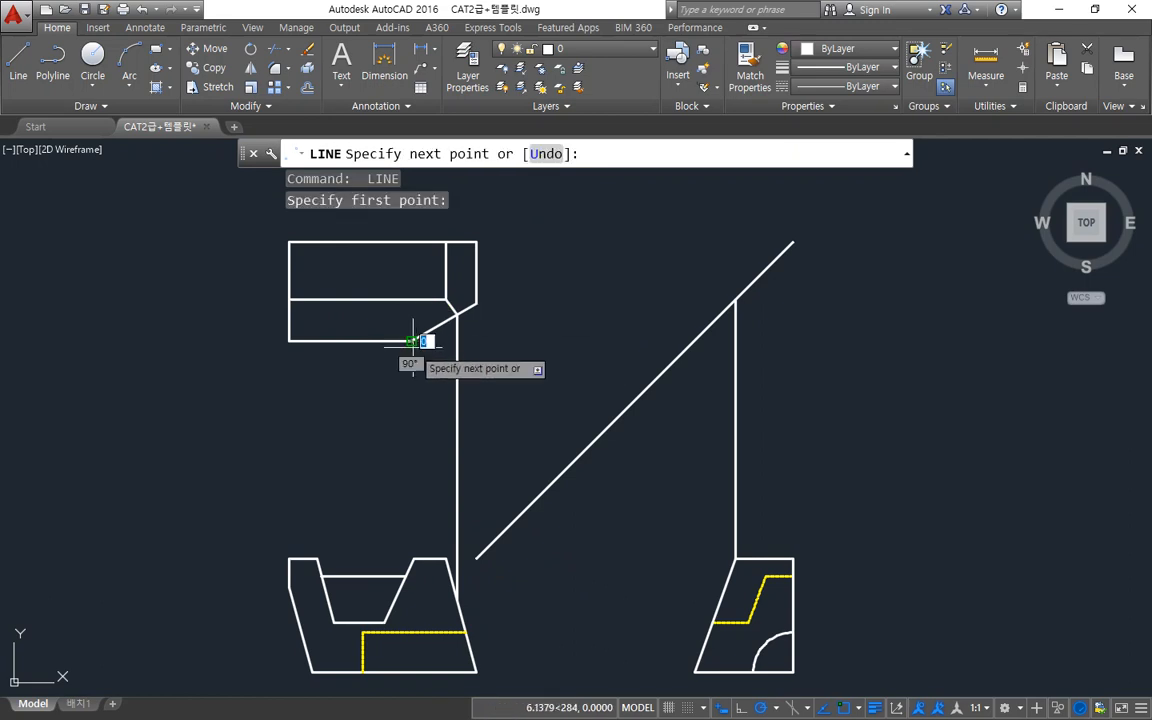
{"action": "left_click", "coordinate": [410, 670]}
{"action": "scroll", "coordinate": [427, 651], "scroll_direction": "up", "scroll_amount": 4}
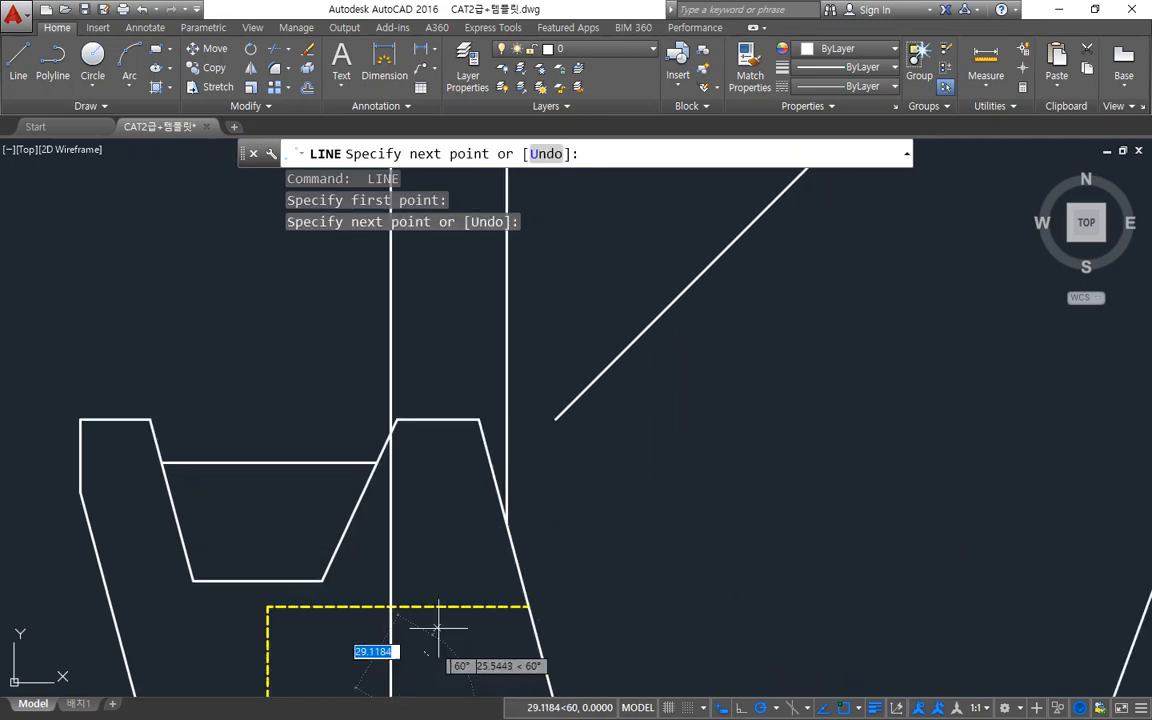
{"action": "left_click", "coordinate": [506, 524]}
{"action": "key", "text": "Return"}
Erase the two vertical projection lines between the top and front views
{"action": "scroll", "coordinate": [530, 520], "scroll_direction": "down", "scroll_amount": 4}
{"action": "left_click", "coordinate": [545, 330]}
{"action": "left_click", "coordinate": [398, 334]}
{"action": "type", "text": "e"}
{"action": "key", "text": "Return"}
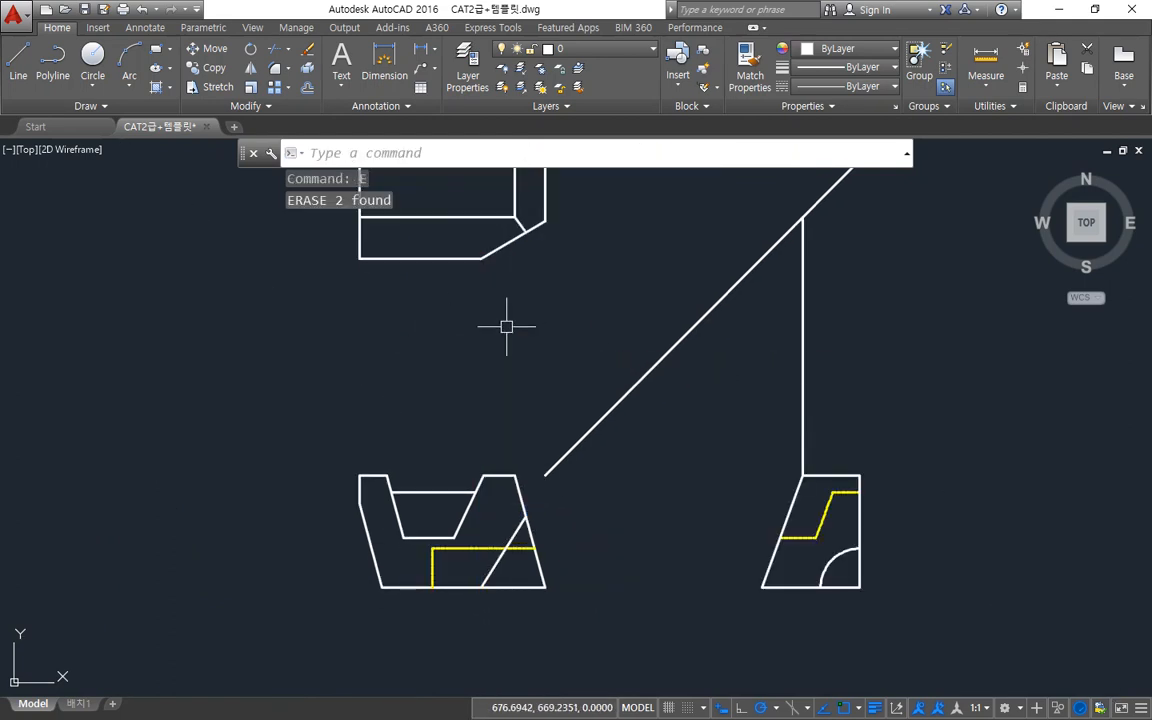
Project the diagonal's end in the top view across to the 45° line and down to the side view's slanted edge
{"action": "middle_click_drag", "start_coordinate": [506, 326], "coordinate": [154, 365]}
{"action": "type", "text": "l"}
{"action": "key", "text": "Return"}
{"action": "left_click", "coordinate": [209, 258]}
{"action": "left_click", "coordinate": [470, 258]}
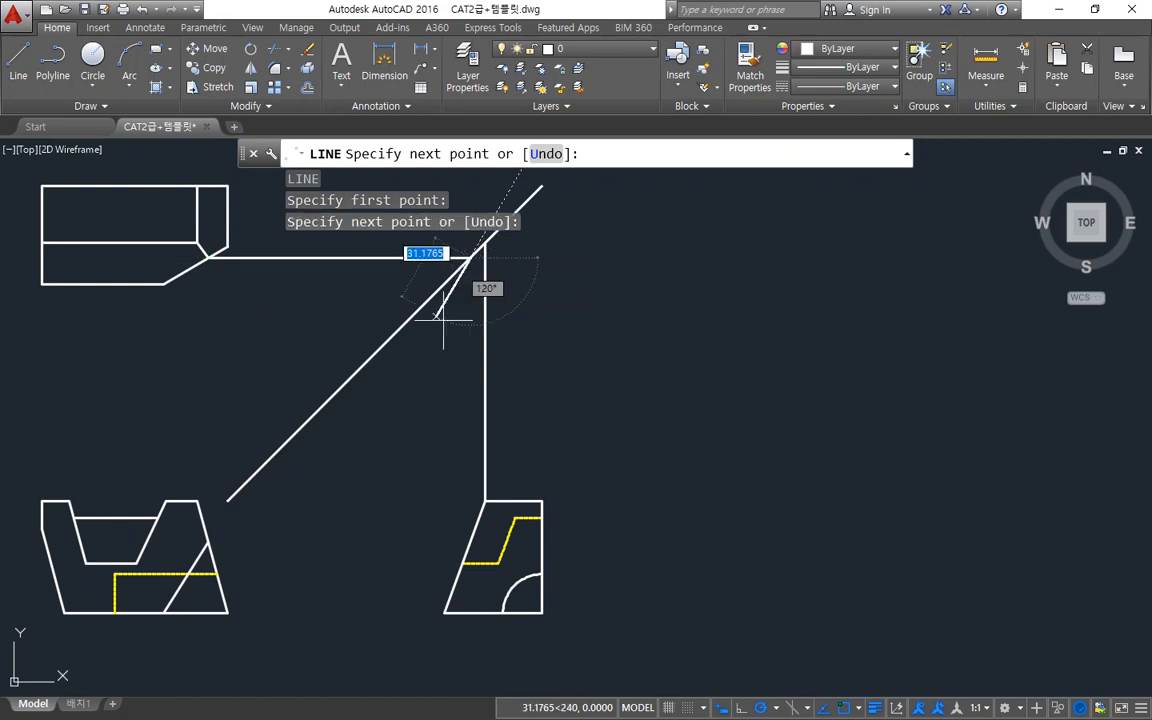
{"action": "left_click", "coordinate": [470, 540]}
{"action": "key", "text": "Return"}
Project the slanted edge's right end via the 45° line to the side view's base, continuing to the point on its slanted edge
{"action": "key", "text": "Return"}
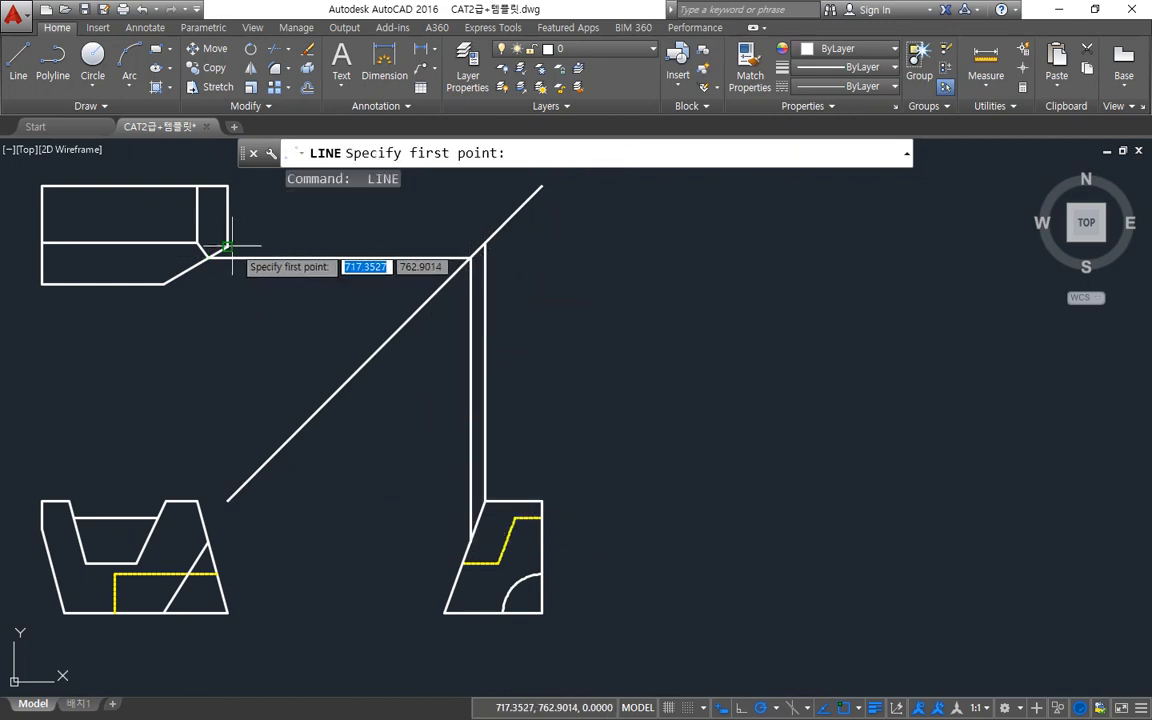
{"action": "left_click", "coordinate": [227, 246]}
{"action": "left_click", "coordinate": [482, 246]}
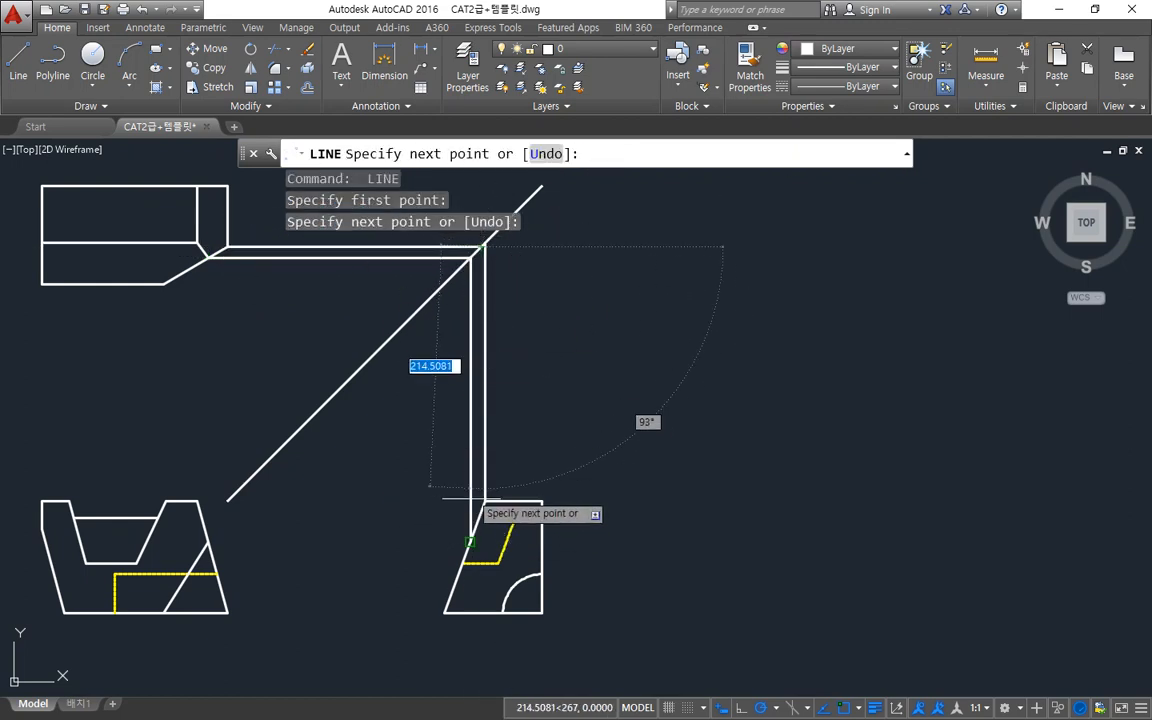
{"action": "left_click", "coordinate": [481, 612]}
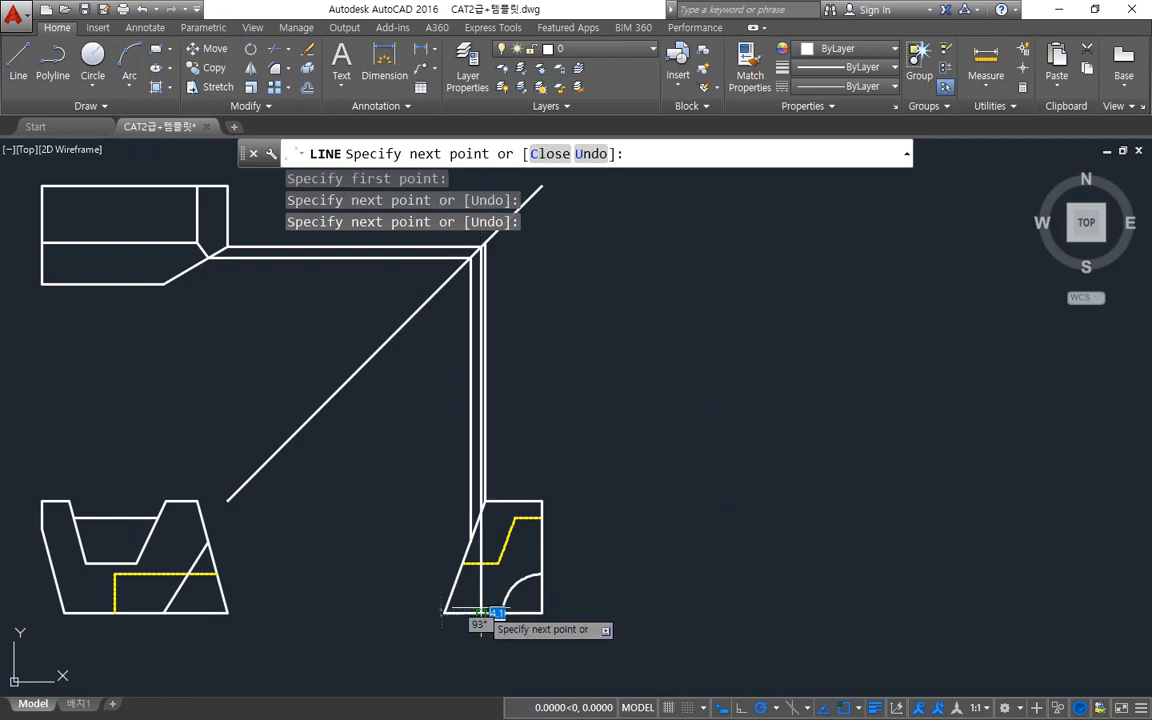
{"action": "scroll", "coordinate": [476, 609], "scroll_direction": "up", "scroll_amount": 3}
{"action": "left_click", "coordinate": [427, 431]}
{"action": "key", "text": "Return"}
Erase the three vertical projection lines running down to the side view
{"action": "left_click", "coordinate": [488, 426]}
{"action": "left_click", "coordinate": [468, 440]}
{"action": "middle_click_drag", "start_coordinate": [554, 167], "coordinate": [548, 344]}
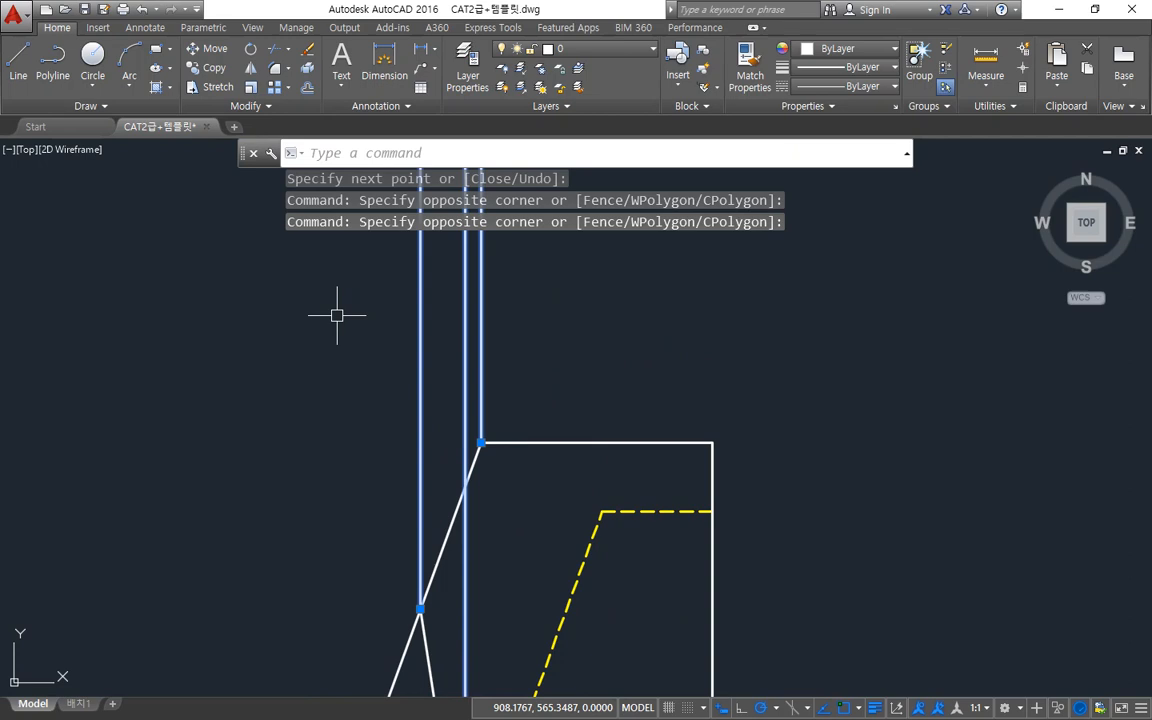
{"action": "type", "text": "e"}
{"action": "key", "text": "Return"}
{"action": "scroll", "coordinate": [272, 440], "scroll_direction": "down", "scroll_amount": 4}
{"action": "middle_click_drag", "start_coordinate": [265, 455], "coordinate": [510, 421]}
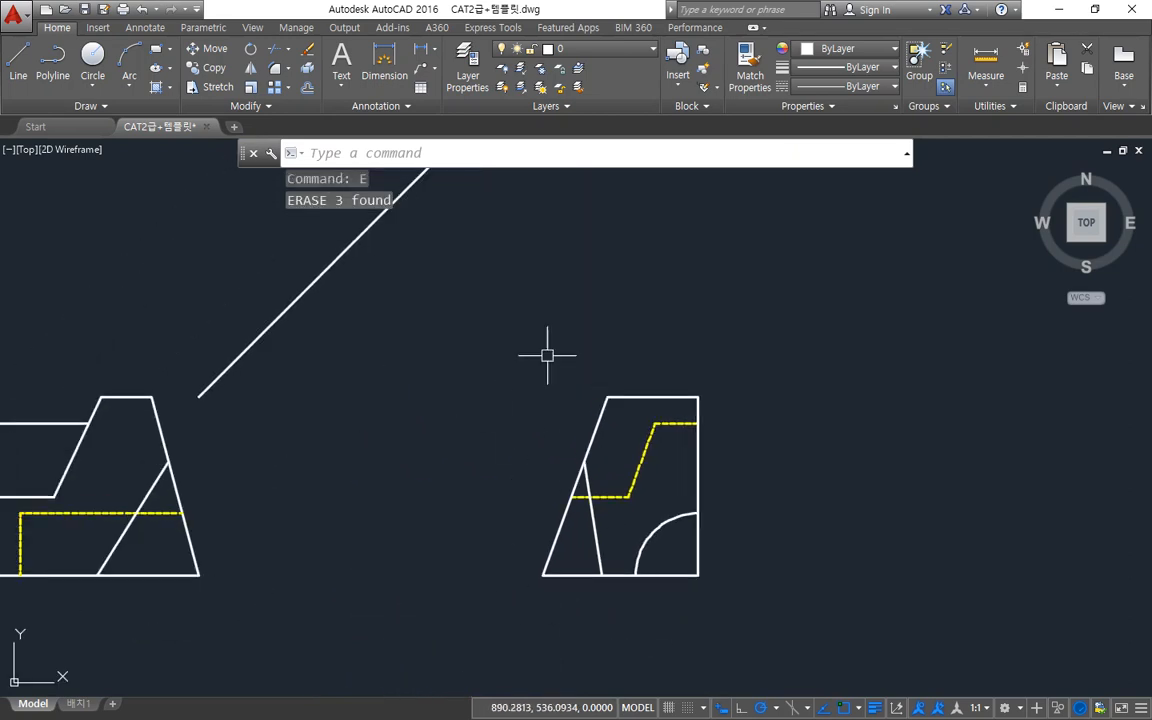
Draw a horizontal projection line from the corner on the front view's left edge to the side view's right edge
{"action": "mouse_move", "coordinate": [380, 443]}
{"action": "middle_mouse_down"}
{"action": "mouse_move", "coordinate": [625, 468]}
{"action": "mouse_move", "coordinate": [613, 469]}
{"action": "middle_mouse_up"}
{"action": "type", "text": "l"}
{"action": "key", "text": "Return"}
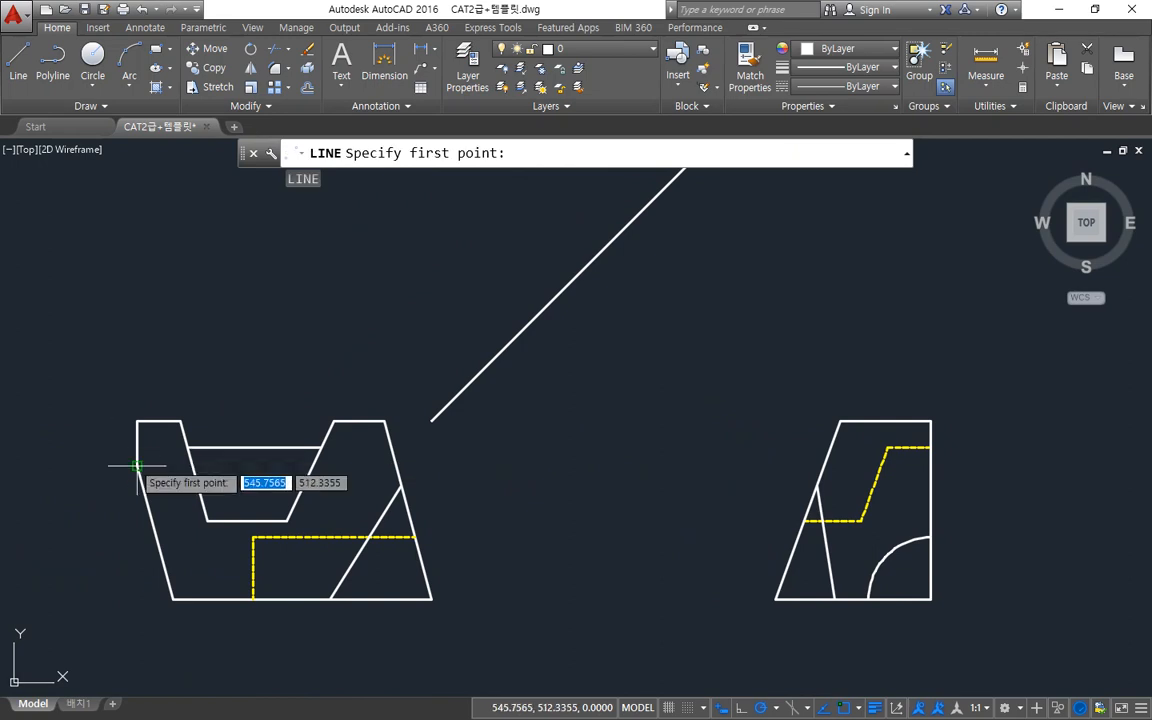
{"action": "left_click", "coordinate": [137, 466]}
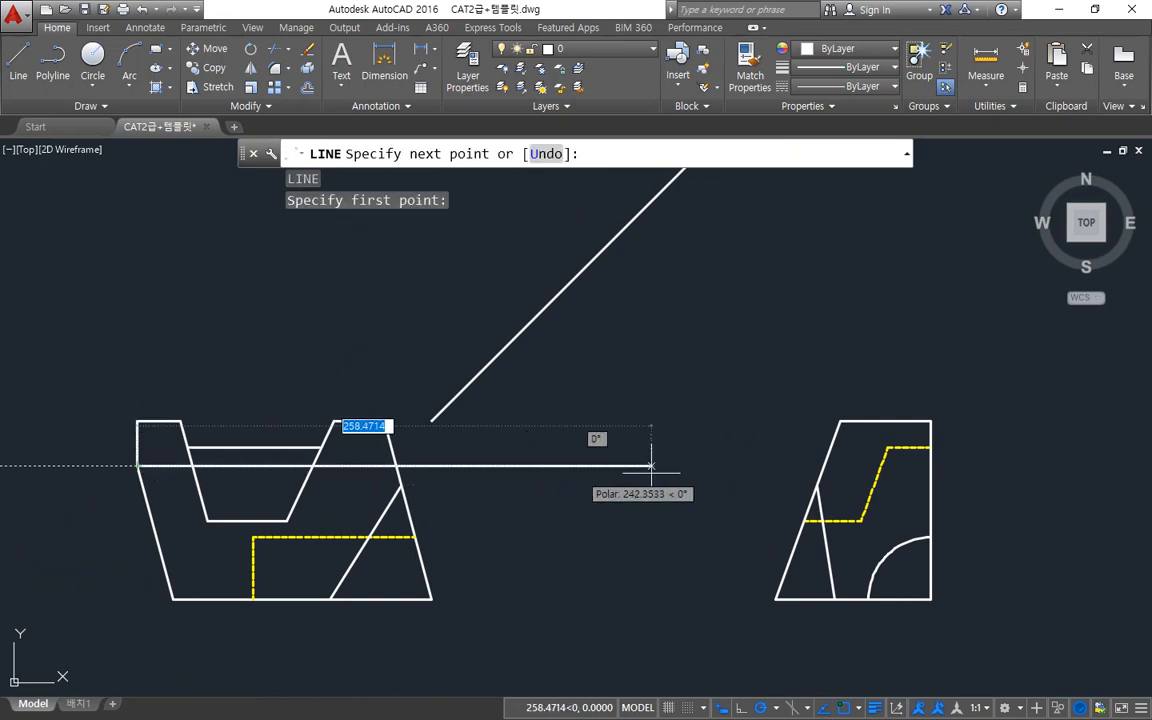
{"action": "left_click", "coordinate": [931, 466]}
{"action": "key", "text": "Return"}
Trim away the part of the horizontal projection line lying outside the side view's slanted edge
{"action": "type", "text": "tr"}
{"action": "key", "text": "Return"}
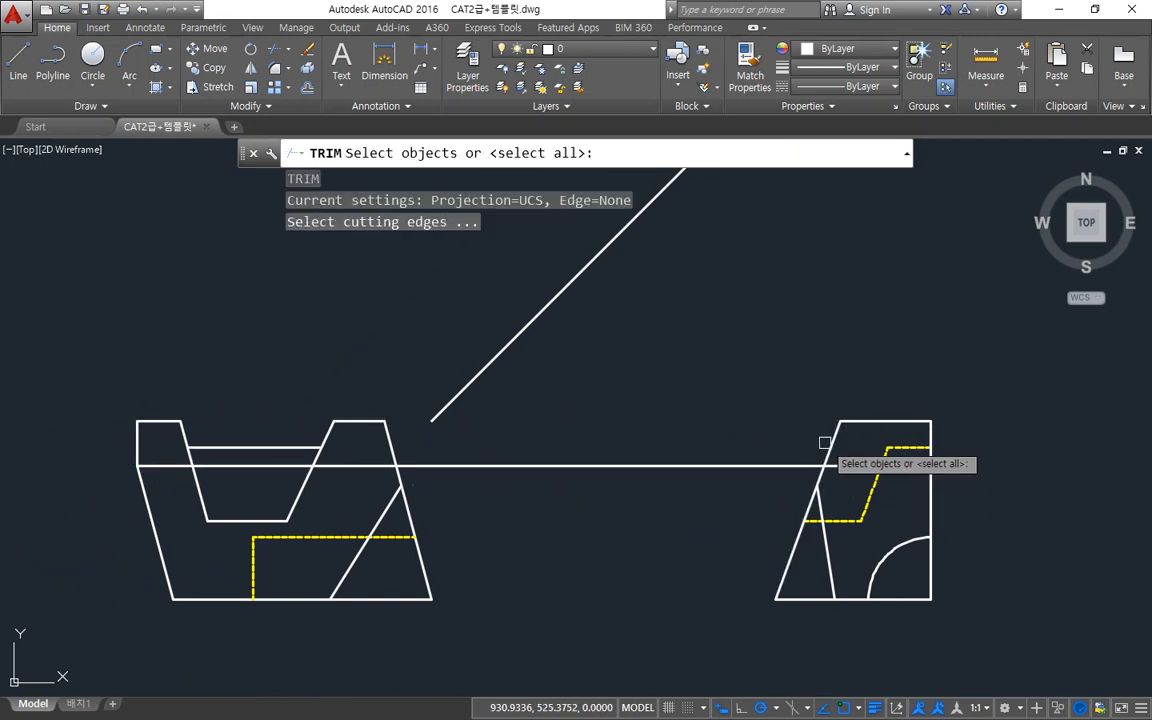
{"action": "left_click", "coordinate": [830, 442]}
{"action": "left_click", "coordinate": [822, 457]}
{"action": "key", "text": "Return"}
{"action": "left_click", "coordinate": [795, 466]}
{"action": "key", "text": "Return"}
Match the side view's new horizontal line to the properties of the yellow dashed hidden line
{"action": "type", "text": ".a"}
{"action": "key", "text": "Return"}
{"action": "key", "text": "Escape"}
{"action": "key", "text": "Escape"}
{"action": "type", "text": "ma"}
{"action": "key", "text": "Return"}
{"action": "left_click", "coordinate": [913, 450]}
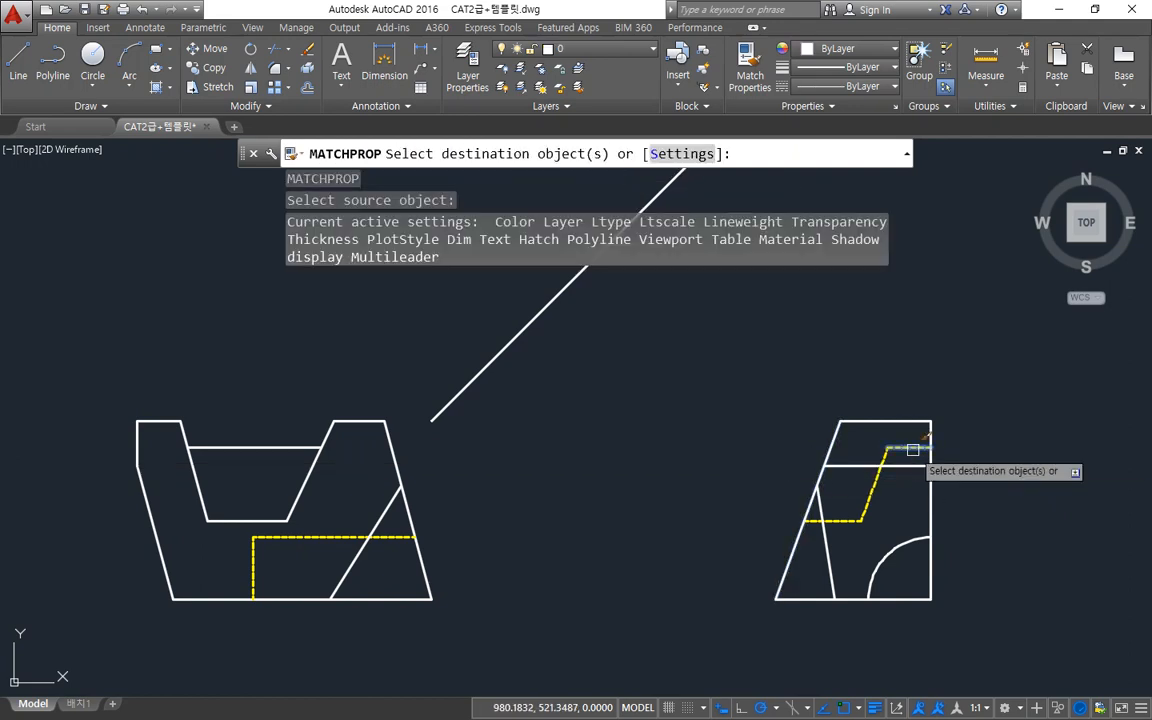
{"action": "key", "text": "Return"}
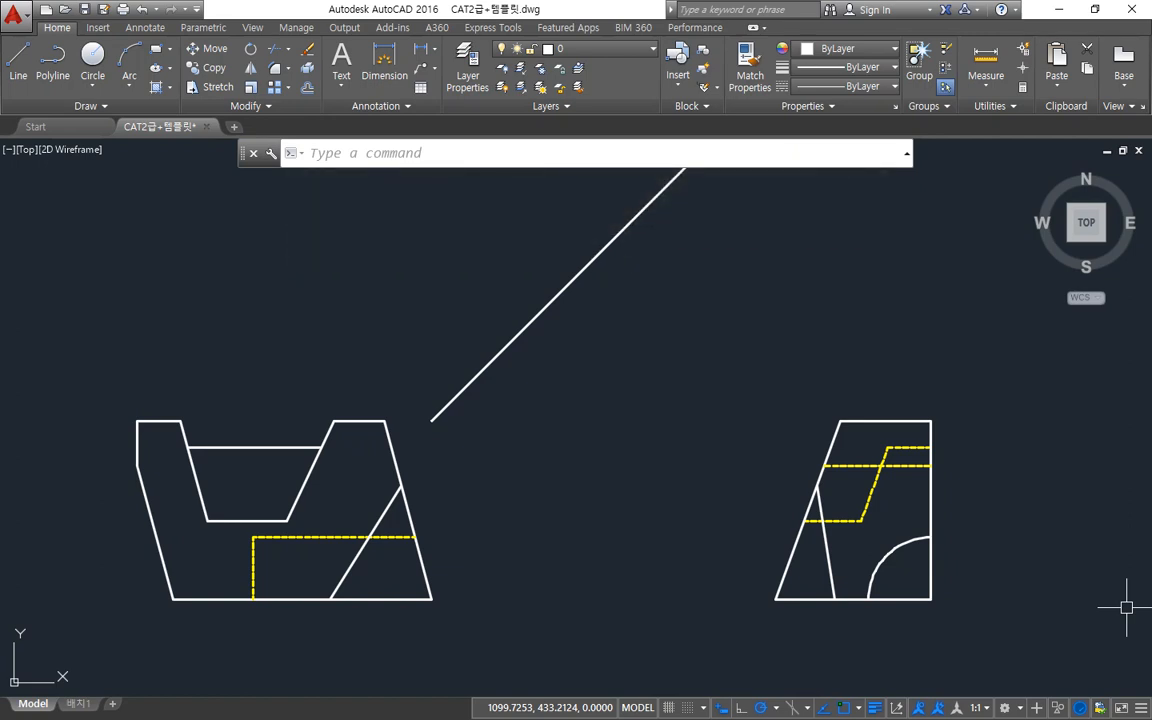
Erase the two horizontal projection lines between the top view and the 45° line
{"action": "scroll", "coordinate": [398, 301], "scroll_direction": "down", "scroll_amount": 3}
{"action": "middle_click_drag", "start_coordinate": [398, 301], "coordinate": [387, 463]}
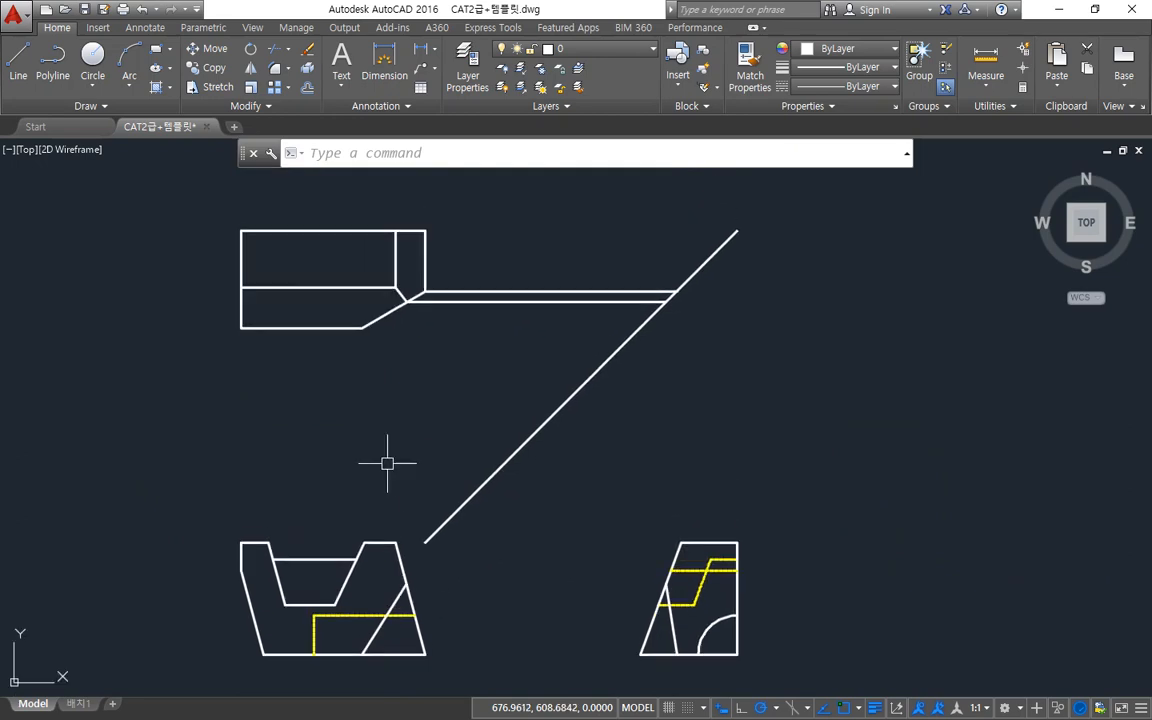
{"action": "left_click", "coordinate": [527, 316]}
{"action": "left_click", "coordinate": [497, 288]}
{"action": "type", "text": "e"}
{"action": "key", "text": "Return"}
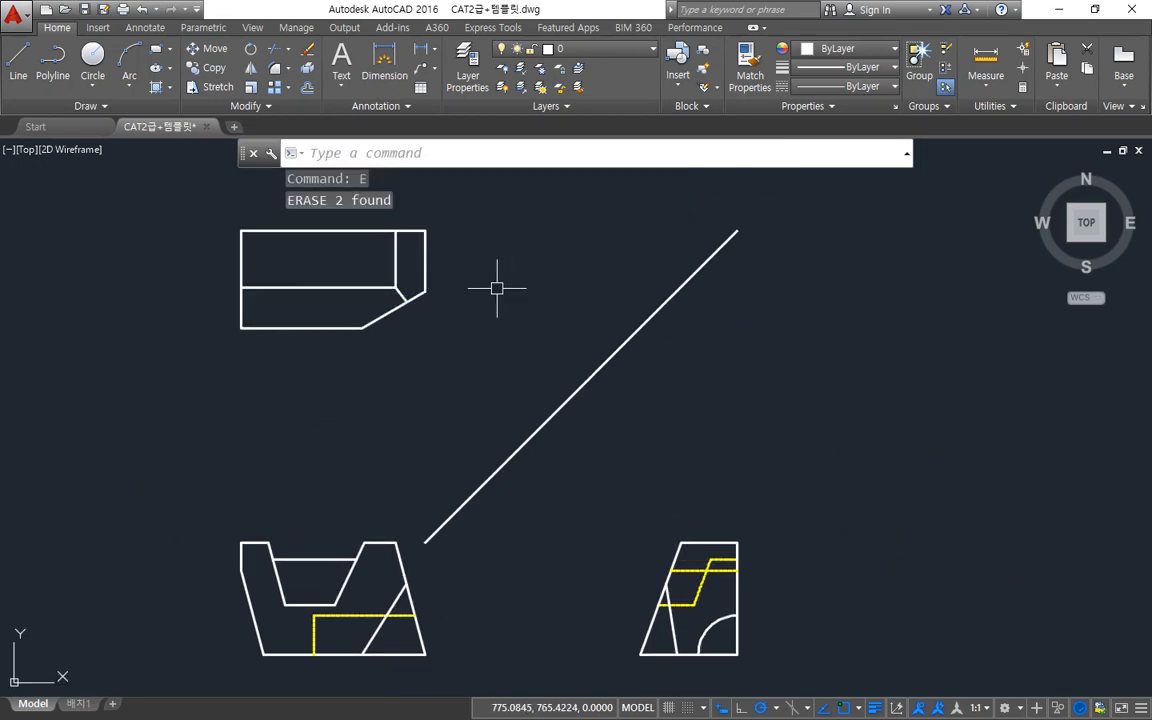
Project the front view notch's two upper corners vertically to the top view's back edge
{"action": "type", "text": "l"}
{"action": "key", "text": "Return"}
{"action": "left_click", "coordinate": [268, 543]}
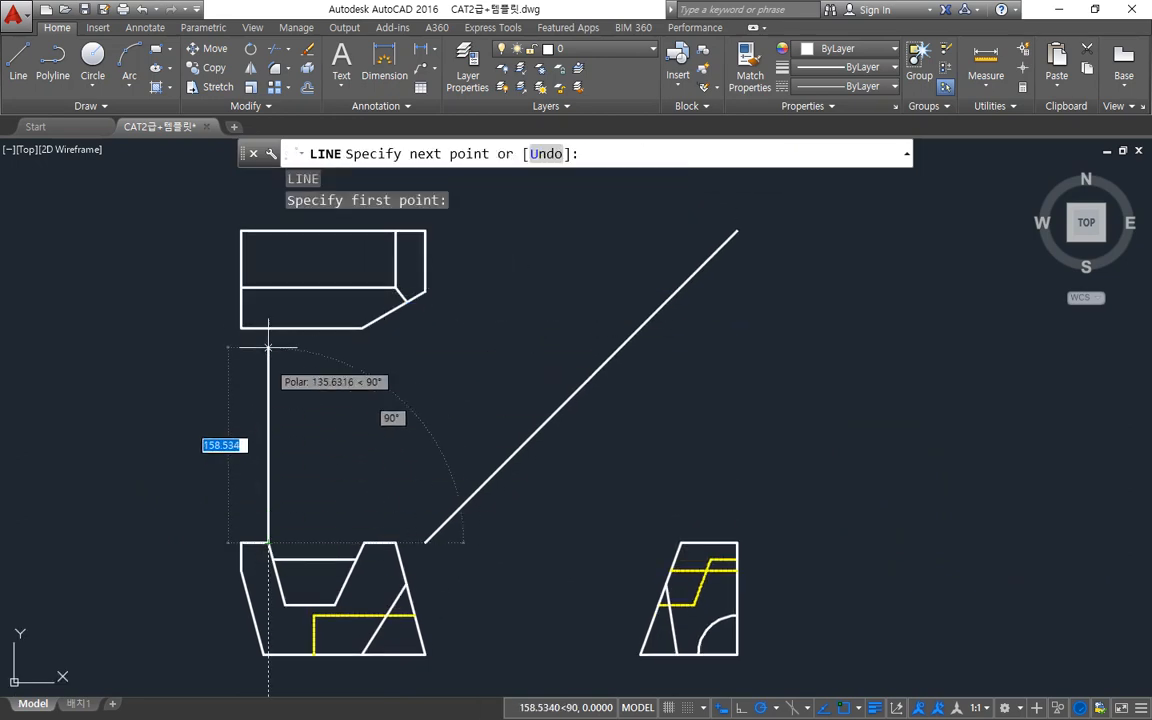
{"action": "left_click", "coordinate": [268, 231]}
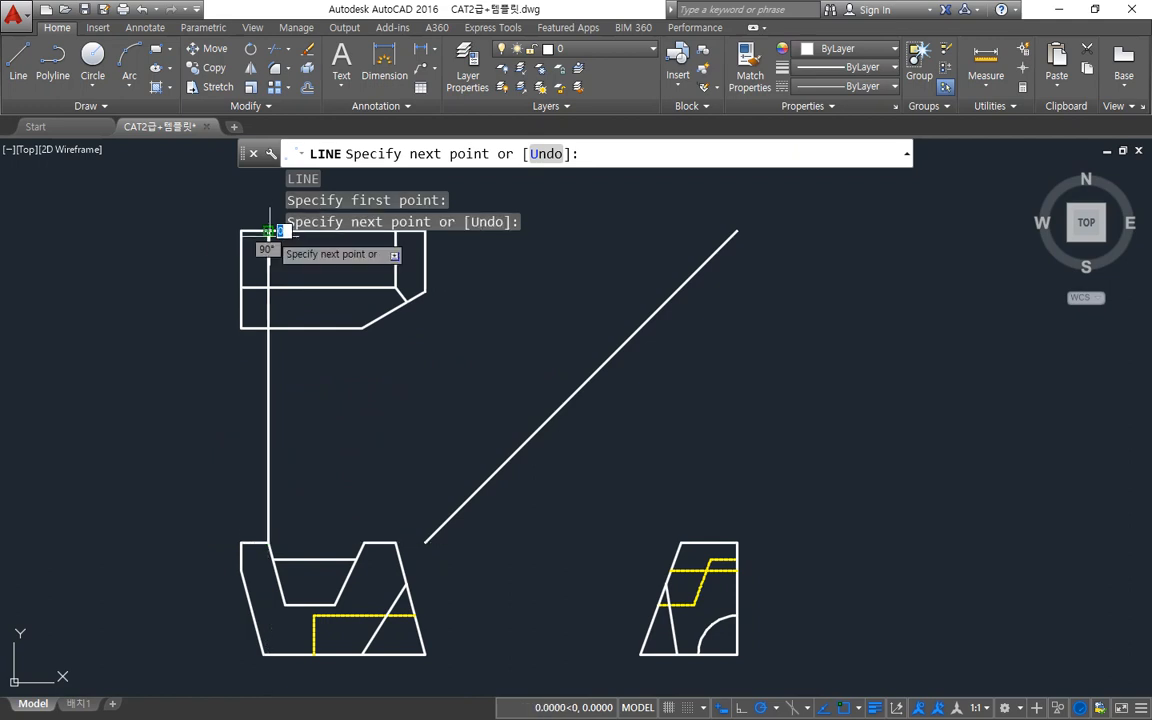
{"action": "key", "text": "Return"}
{"action": "key", "text": "Return"}
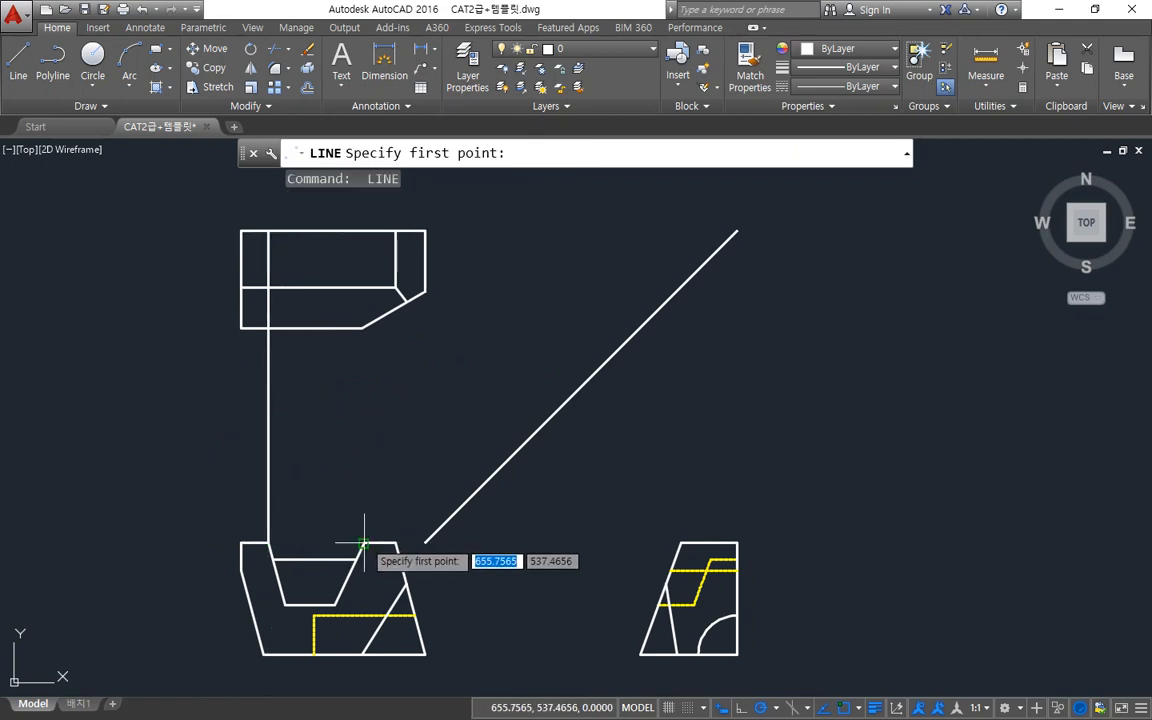
{"action": "left_click", "coordinate": [363, 543]}
{"action": "left_click", "coordinate": [363, 231]}
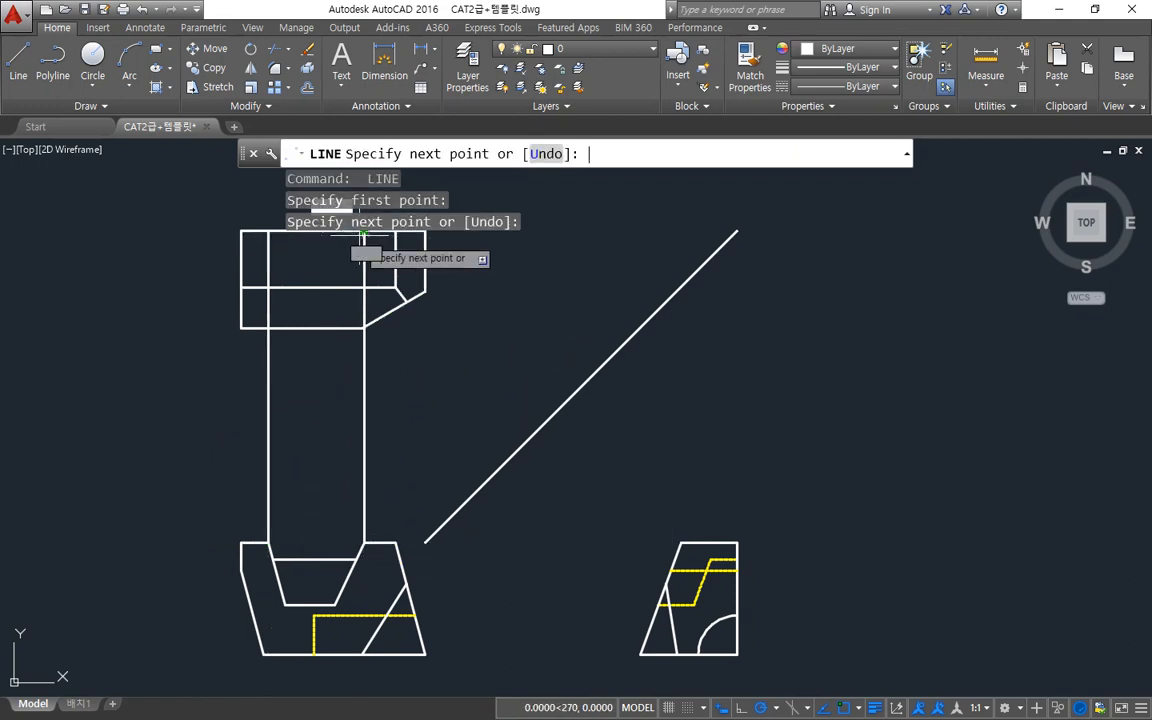
{"action": "key", "text": "Return"}
Trim the two vertical projection lines below the top view's inner horizontal edge
{"action": "type", "text": "tr"}
{"action": "key", "text": "Return"}
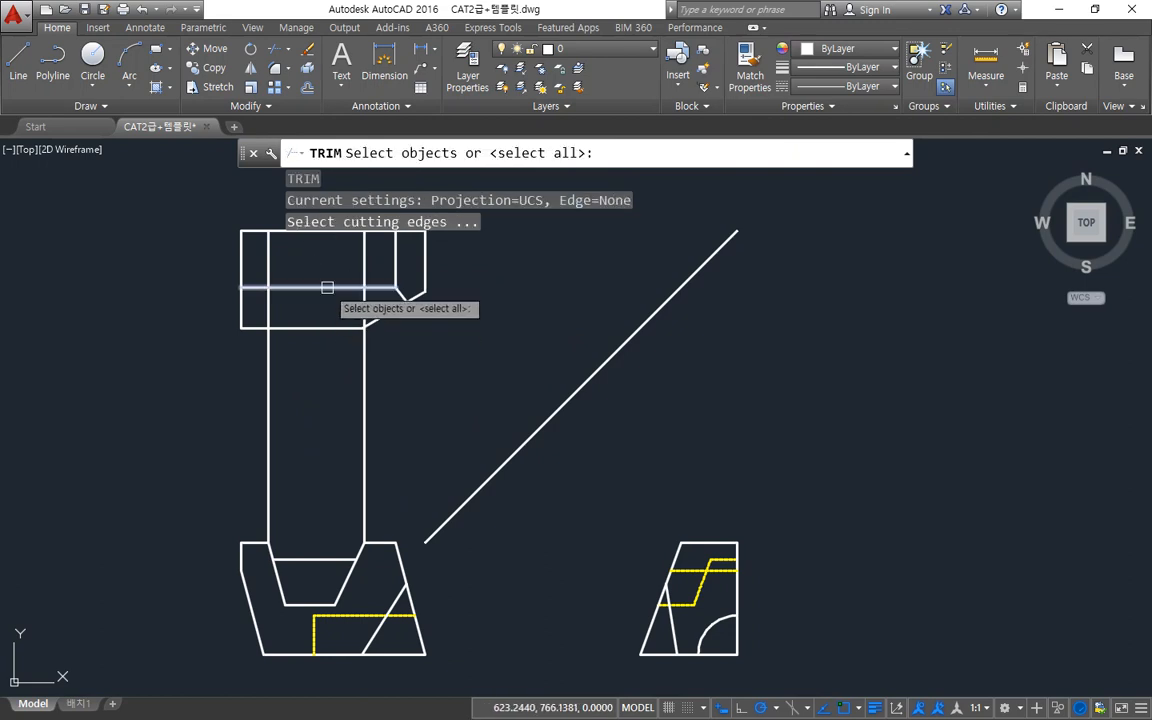
{"action": "left_click", "coordinate": [329, 288]}
{"action": "key", "text": "Return"}
{"action": "left_click", "coordinate": [364, 388]}
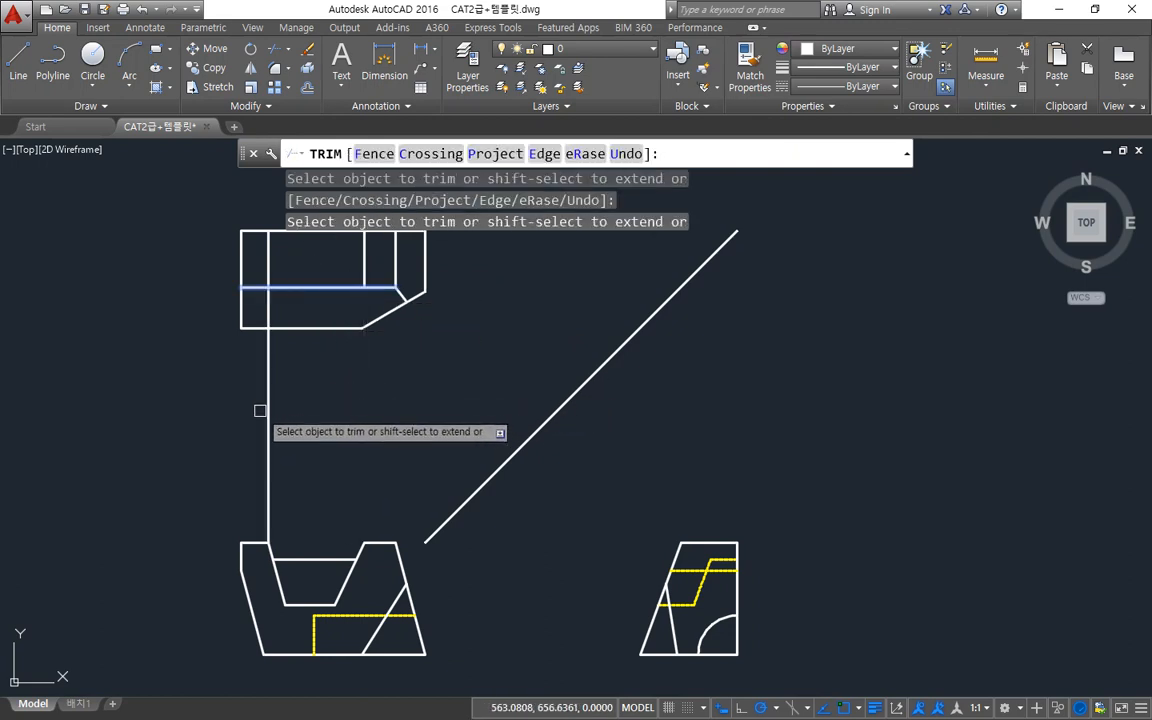
{"action": "left_click", "coordinate": [264, 406]}
{"action": "left_click", "coordinate": [286, 438]}
{"action": "key", "text": "Return"}
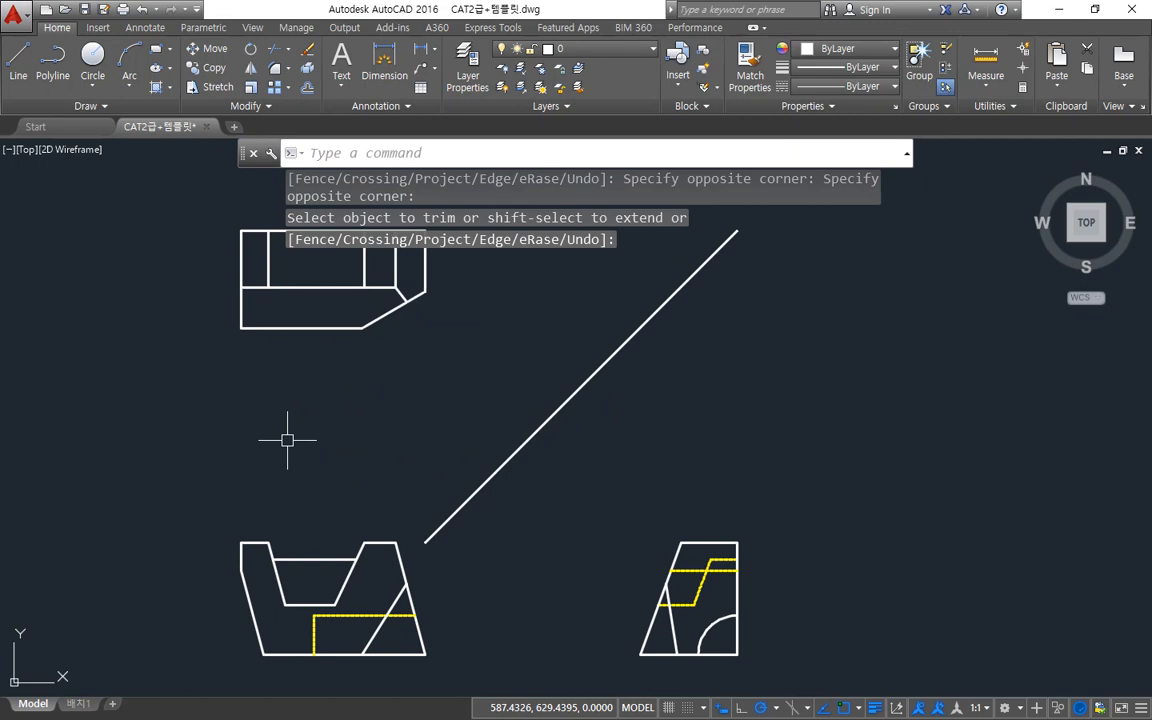
Project the front view notch's two bottom corners vertically to just beyond the top view's back edge
{"action": "type", "text": "l"}
{"action": "key", "text": "Return"}
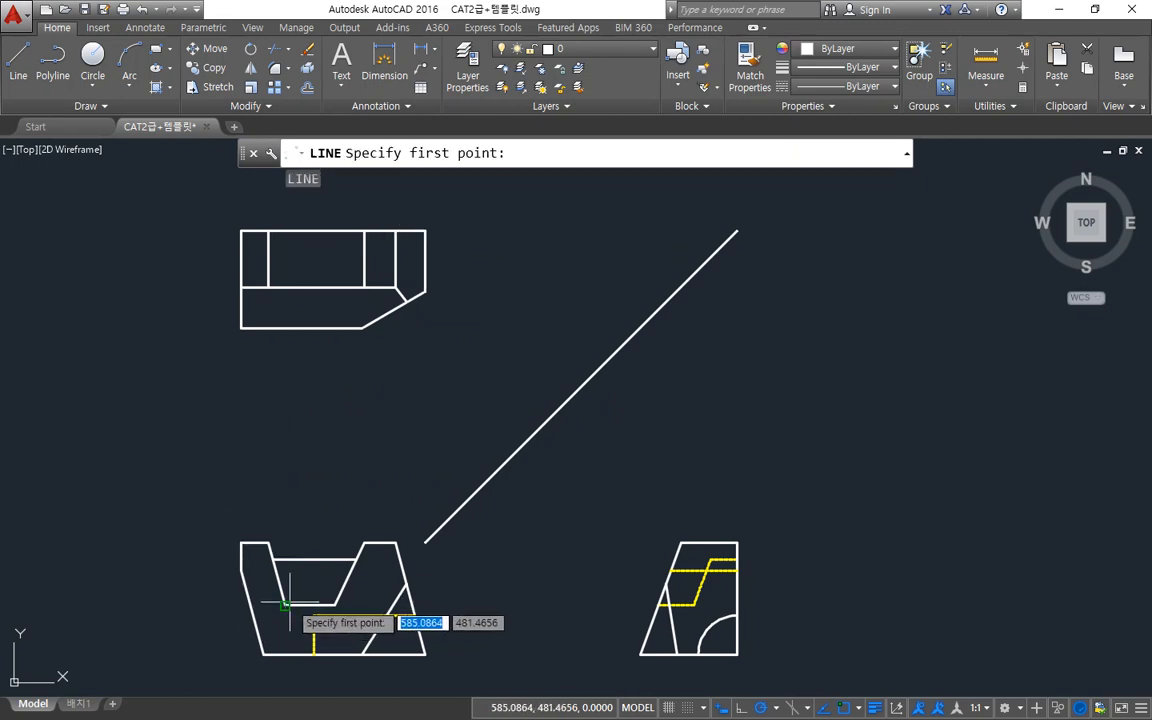
{"action": "left_click", "coordinate": [285, 604]}
{"action": "left_click", "coordinate": [285, 217]}
{"action": "key", "text": "Return"}
{"action": "key", "text": "Return"}
{"action": "left_click", "coordinate": [334, 605]}
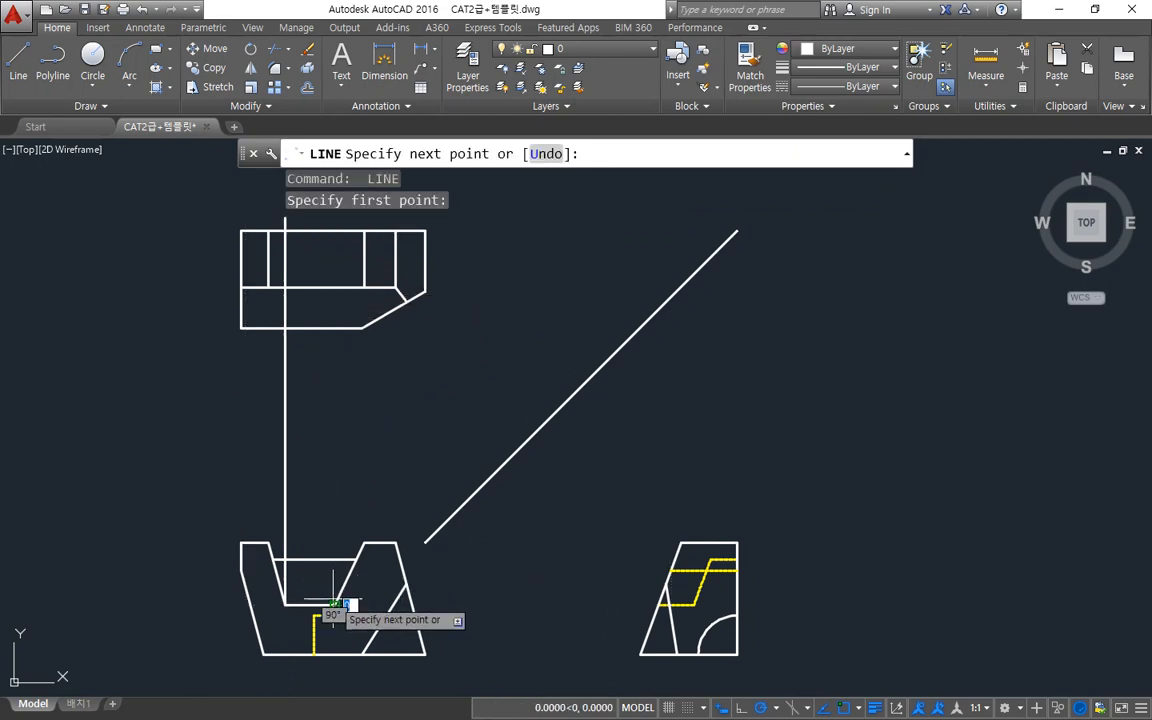
{"action": "left_click", "coordinate": [334, 215]}
{"action": "key", "text": "Return"}
Project the left end of the side view's lowest hidden line up to the 45° line and across the top view
{"action": "key", "text": "Return"}
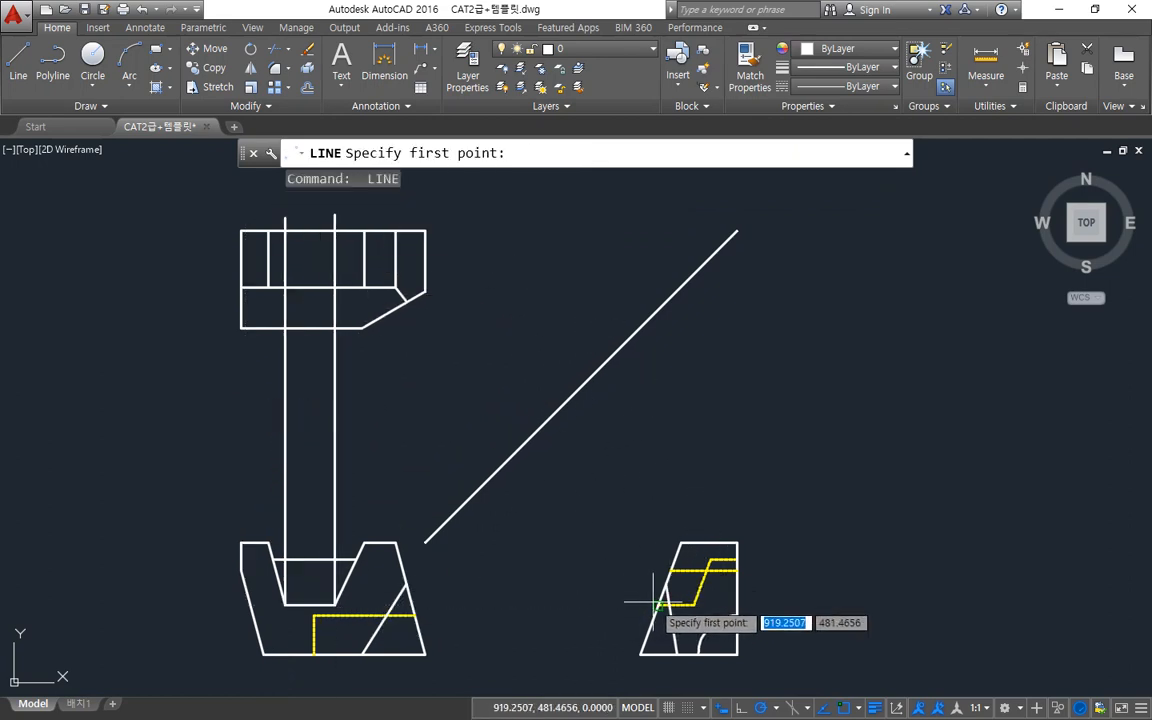
{"action": "left_click", "coordinate": [657, 604]}
{"action": "left_click", "coordinate": [657, 310]}
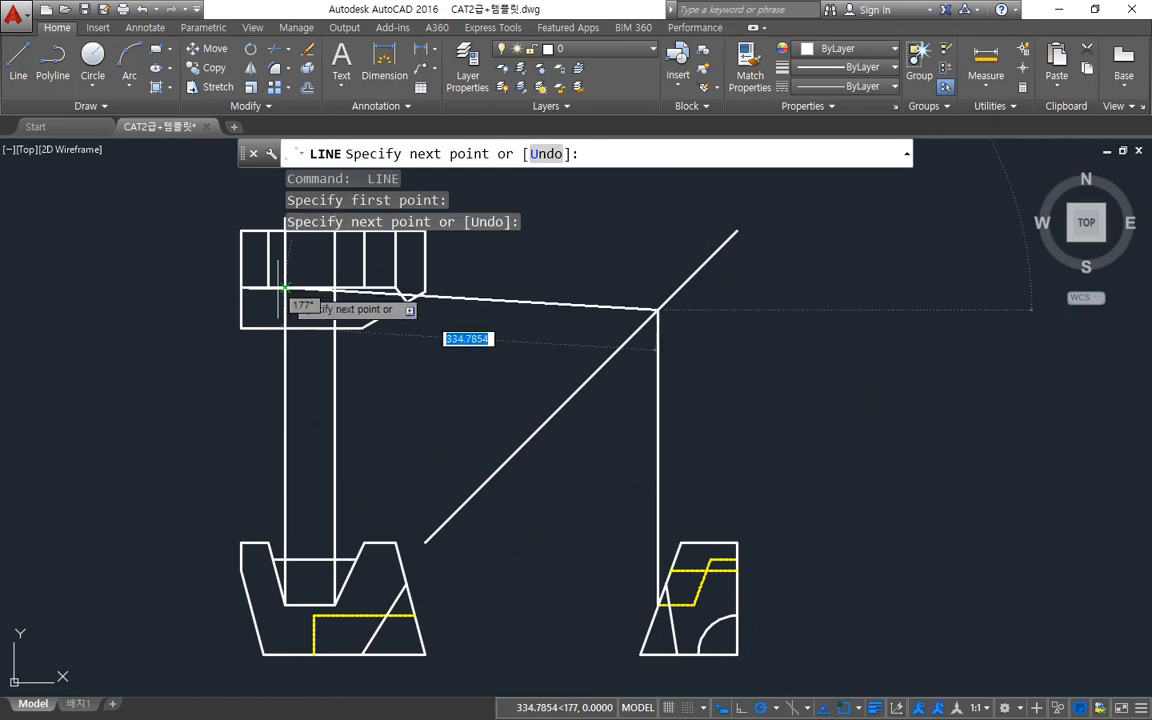
{"action": "left_click", "coordinate": [198, 312]}
{"action": "key", "text": "Return"}
Fillet the horizontal projection line with both notch-bottom verticals to form two sharp corners in the top view
{"action": "scroll", "coordinate": [275, 305], "scroll_direction": "up", "scroll_amount": 2}
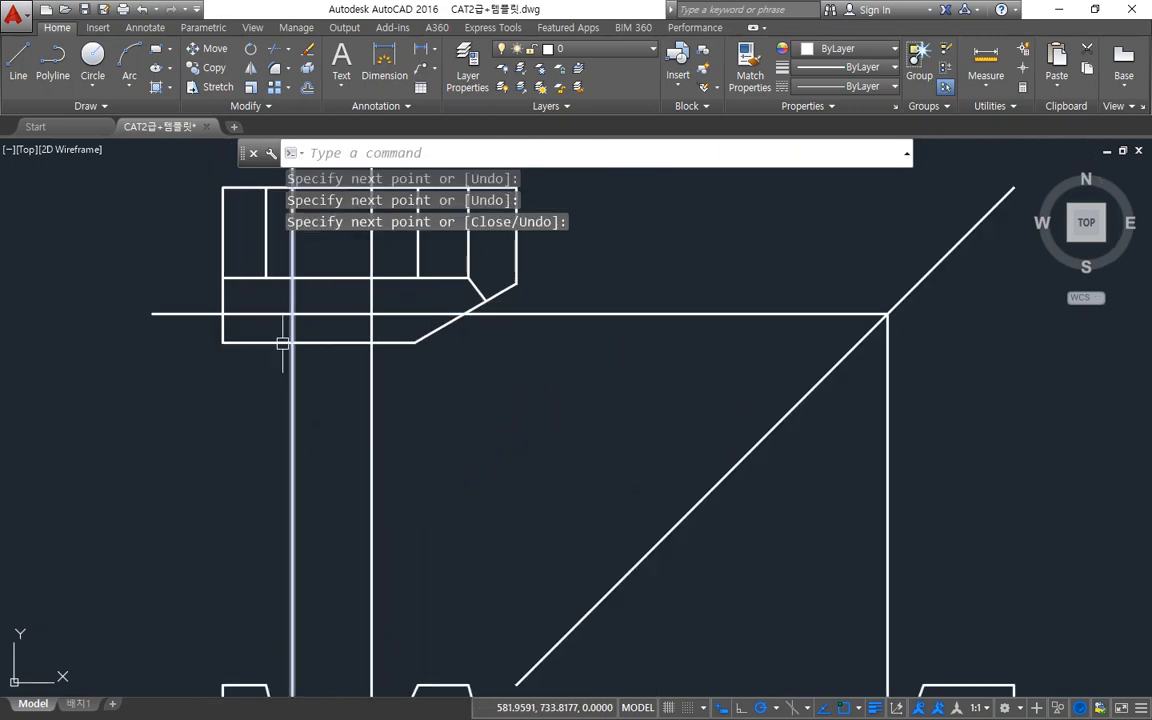
{"action": "middle_click_drag", "start_coordinate": [289, 329], "coordinate": [252, 445]}
{"action": "type", "text": "f"}
{"action": "key", "text": "Return"}
{"action": "left_click", "coordinate": [261, 406]}
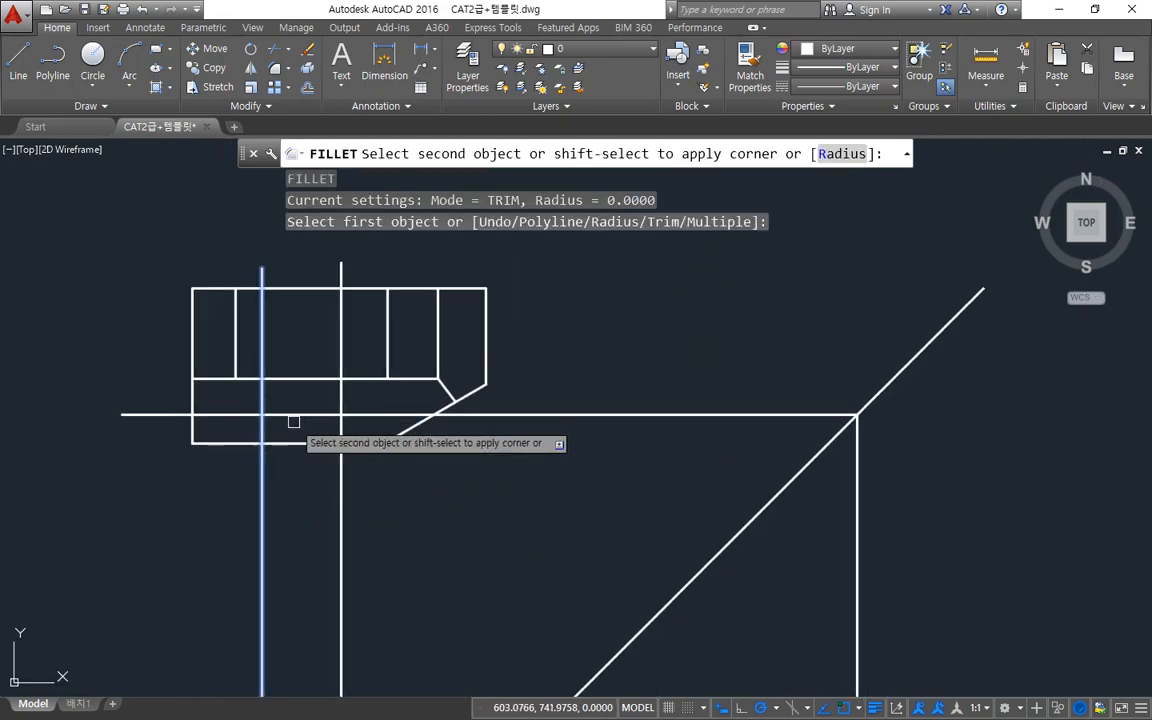
{"action": "left_click", "coordinate": [300, 414]}
{"action": "key", "text": "Return"}
{"action": "left_click", "coordinate": [311, 414]}
{"action": "left_click", "coordinate": [341, 398]}
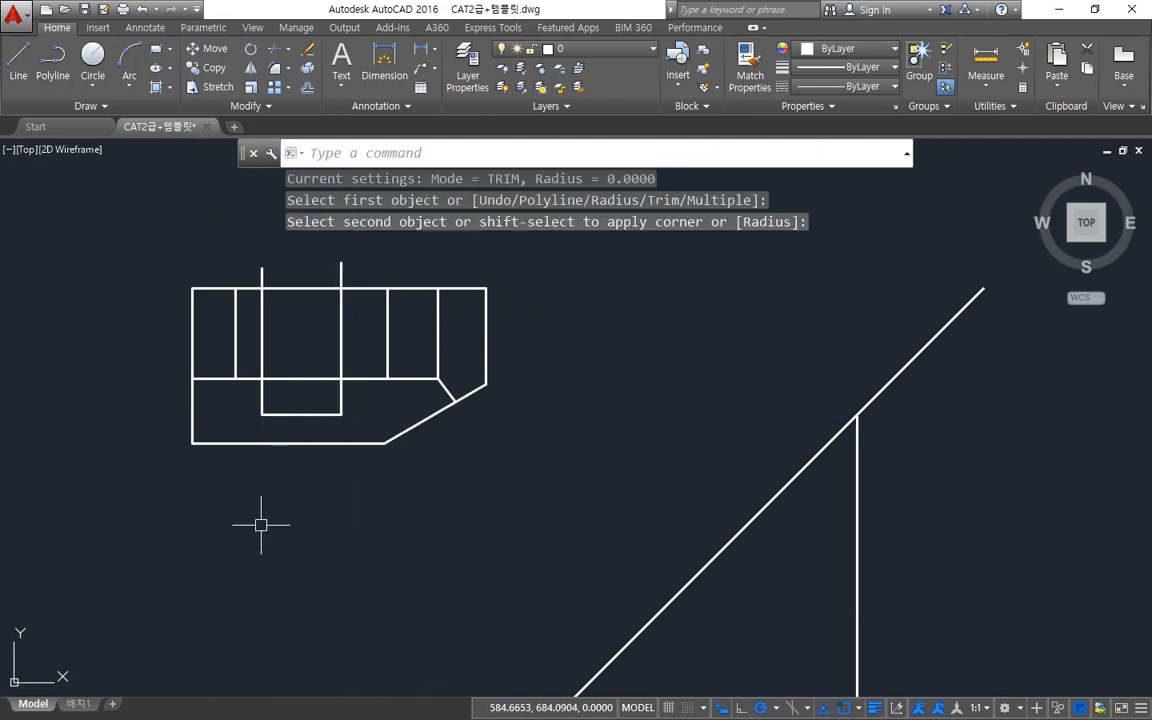
Draw slanted lines joining the notch-bottom corners to the ends of the notch's outer vertical edges in the top view
{"action": "key", "text": "Return"}
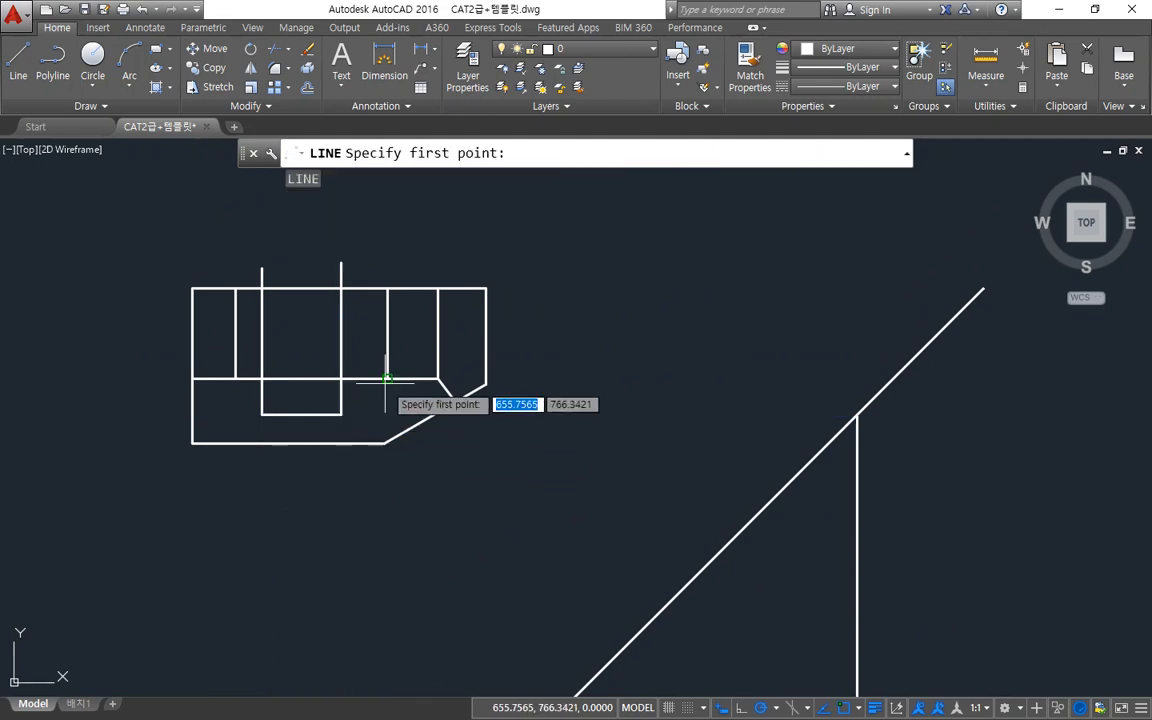
{"action": "left_click", "coordinate": [386, 385]}
{"action": "left_click", "coordinate": [341, 414]}
{"action": "key", "text": "Return"}
{"action": "key", "text": "Return"}
{"action": "left_click", "coordinate": [261, 414]}
{"action": "left_click", "coordinate": [235, 379]}
{"action": "key", "text": "Return"}
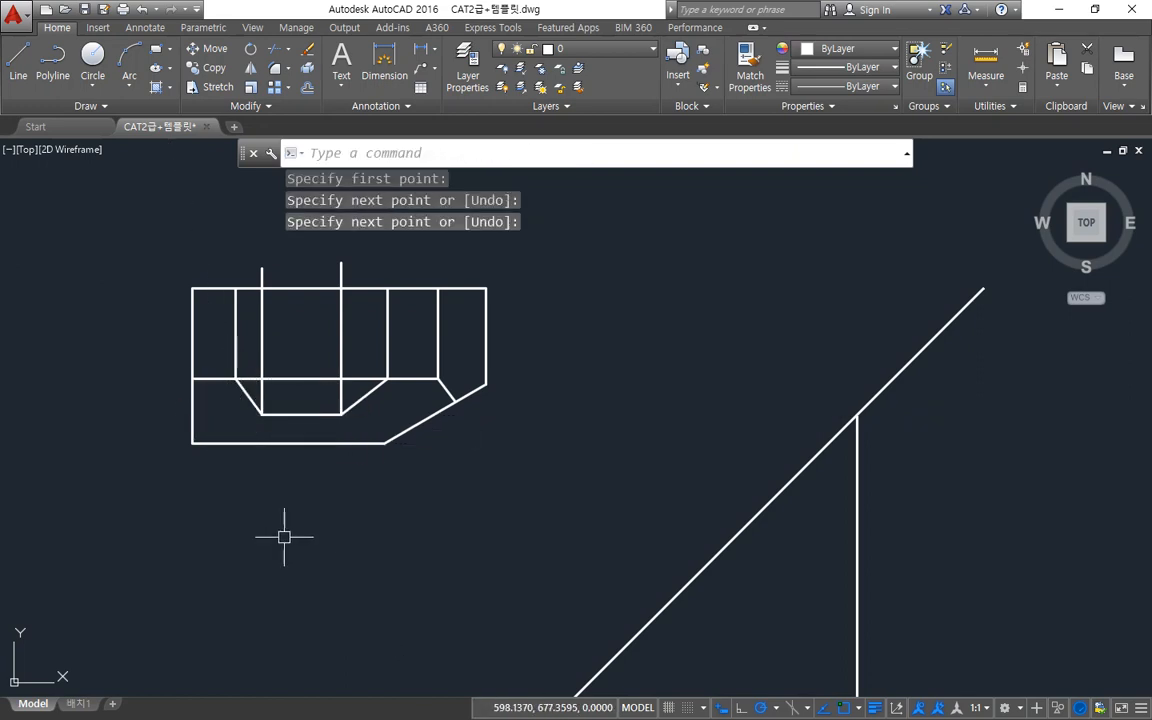
Trim the top view's inner horizontal edge between the notch's two outer vertical edges
{"action": "type", "text": "tr"}
{"action": "key", "text": "Return"}
{"action": "left_click", "coordinate": [387, 356]}
{"action": "left_click", "coordinate": [235, 343]}
{"action": "key", "text": "Return"}
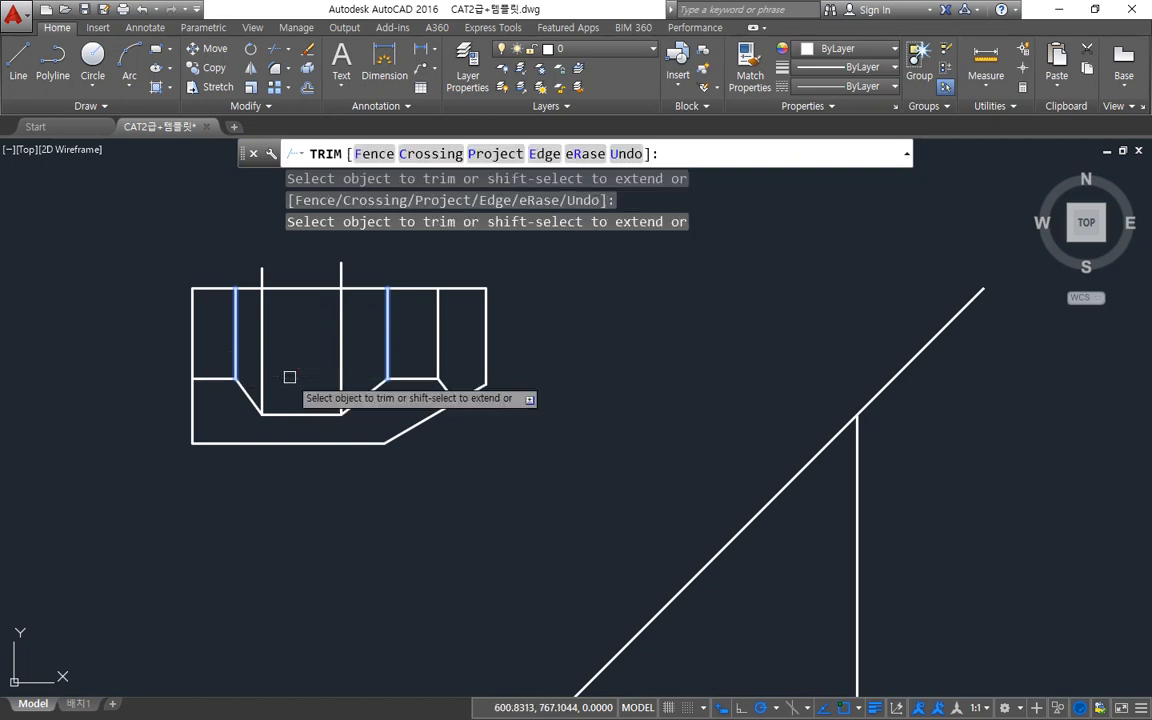
{"action": "left_click", "coordinate": [285, 379]}
{"action": "key", "text": "Return"}
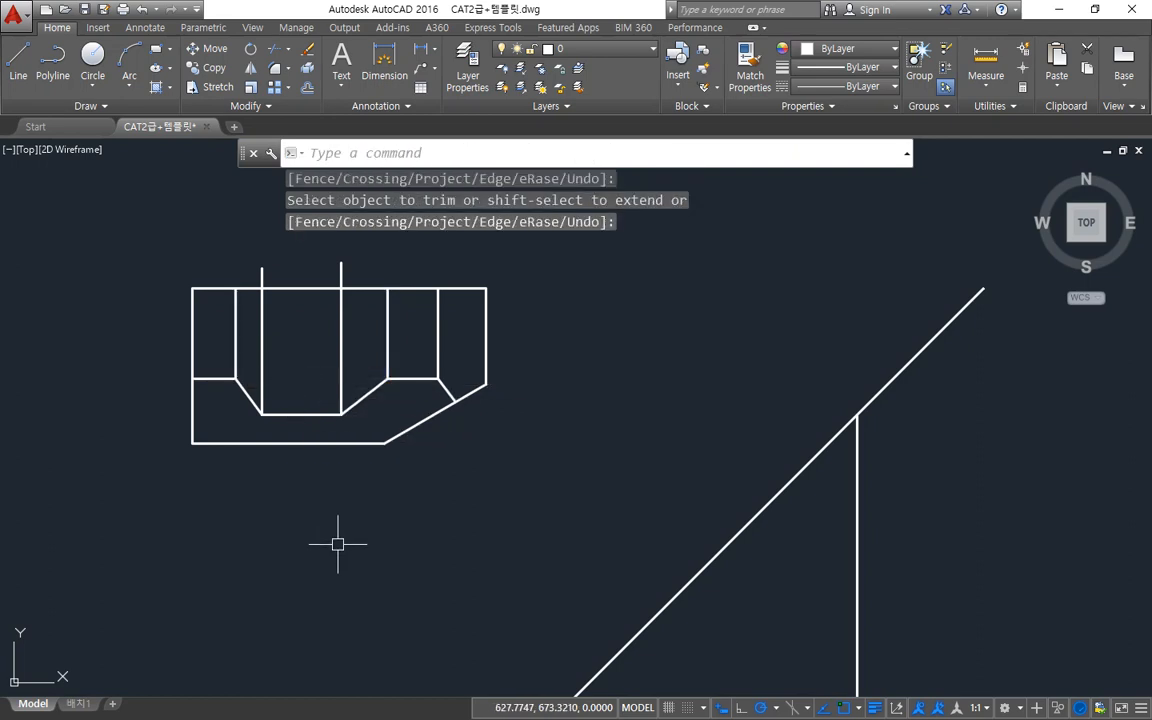
Project both ends of the horizontal line inside the front view's notch vertically beyond the top view
{"action": "scroll", "coordinate": [345, 539], "scroll_direction": "down", "scroll_amount": 2}
{"action": "middle_click_drag", "start_coordinate": [345, 539], "coordinate": [350, 336]}
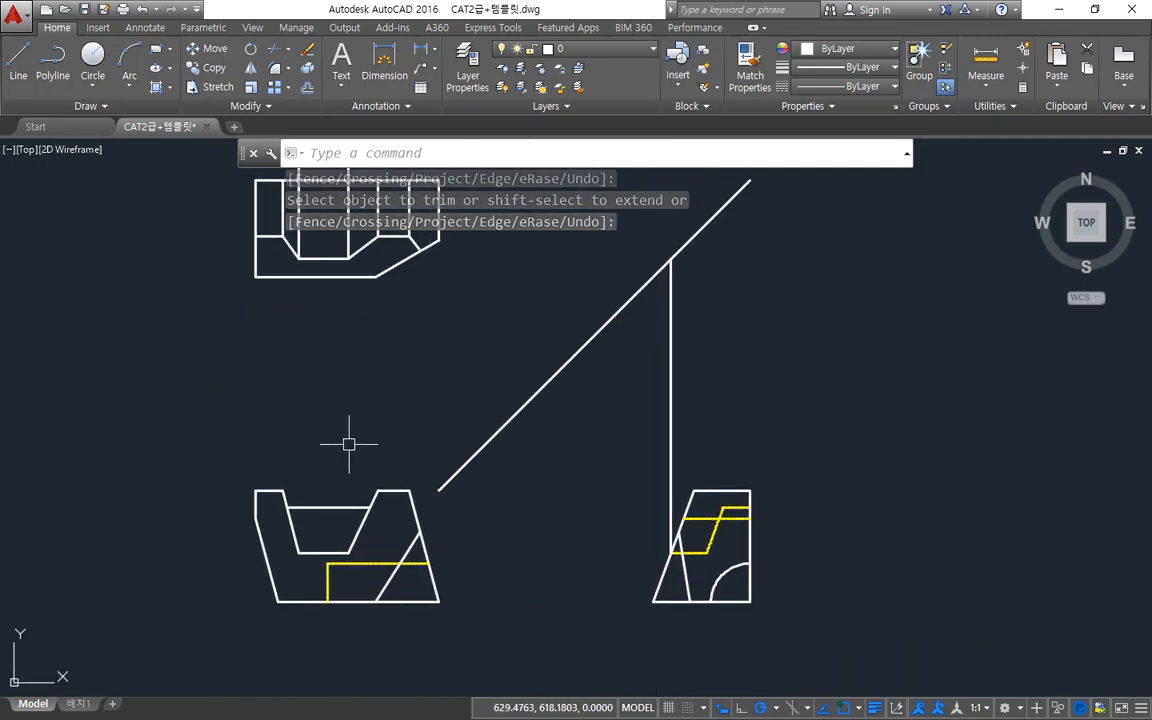
{"action": "type", "text": "l"}
{"action": "key", "text": "Return"}
{"action": "left_click", "coordinate": [288, 506]}
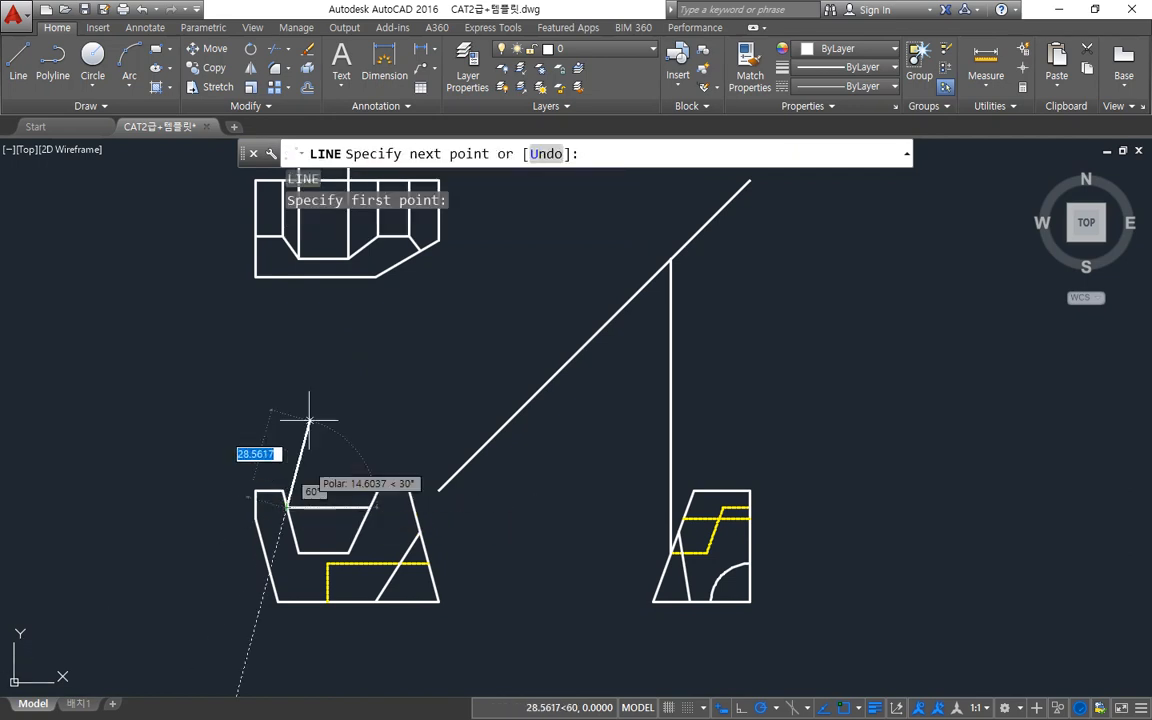
{"action": "middle_click_drag", "start_coordinate": [314, 313], "coordinate": [288, 433]}
{"action": "left_click", "coordinate": [263, 231]}
{"action": "key", "text": "Return"}
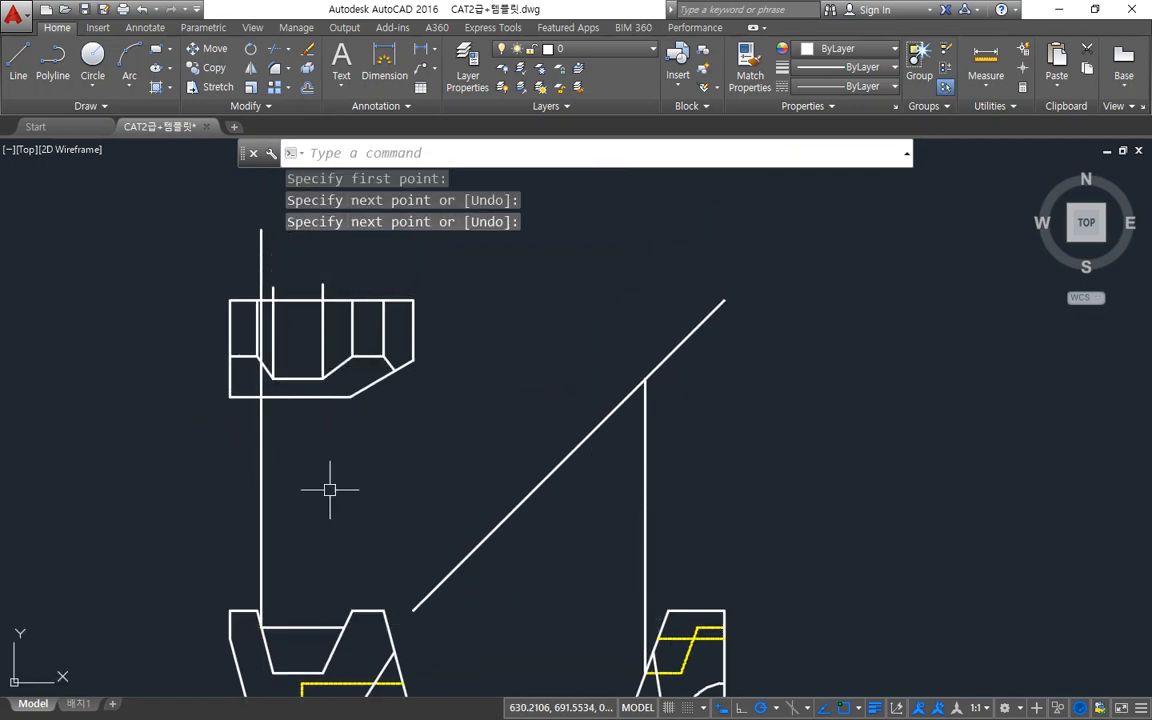
{"action": "key", "text": "Return"}
{"action": "left_click", "coordinate": [344, 612]}
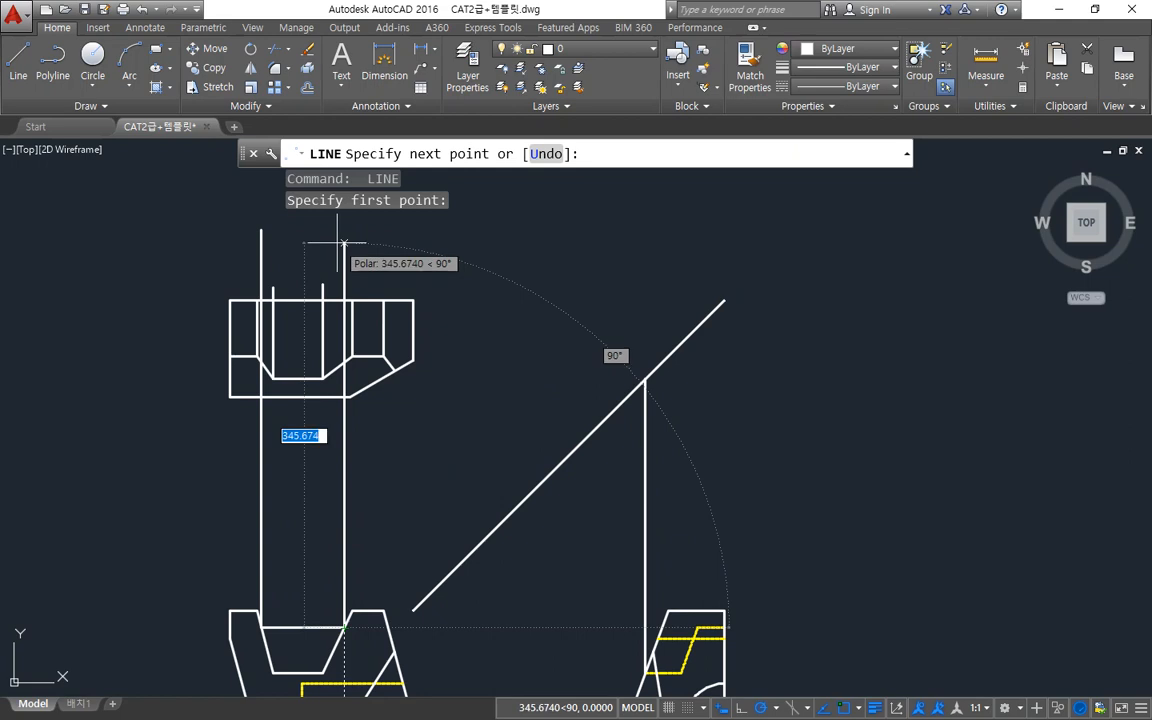
{"action": "key", "text": "Return"}
Project the left end of the side view's uppermost hidden line up to the 45° line and across the top view
{"action": "key", "text": "Return"}
{"action": "left_click", "coordinate": [697, 627]}
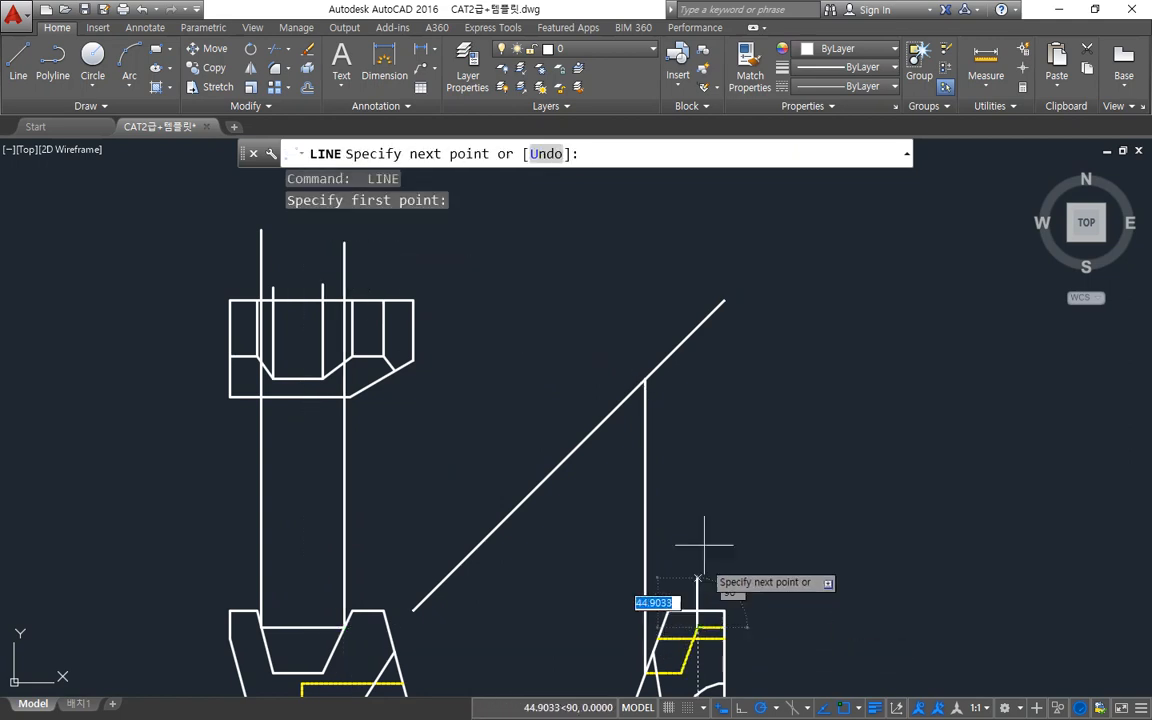
{"action": "left_click", "coordinate": [697, 326]}
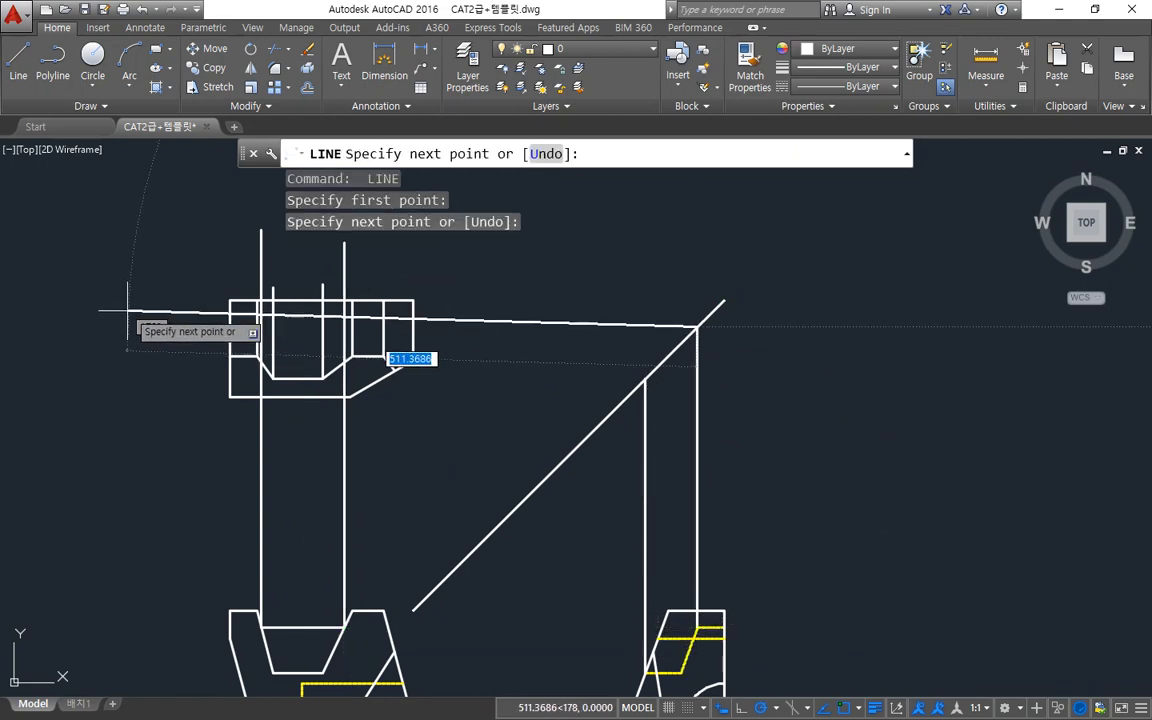
{"action": "left_click", "coordinate": [101, 326]}
{"action": "key", "text": "Return"}
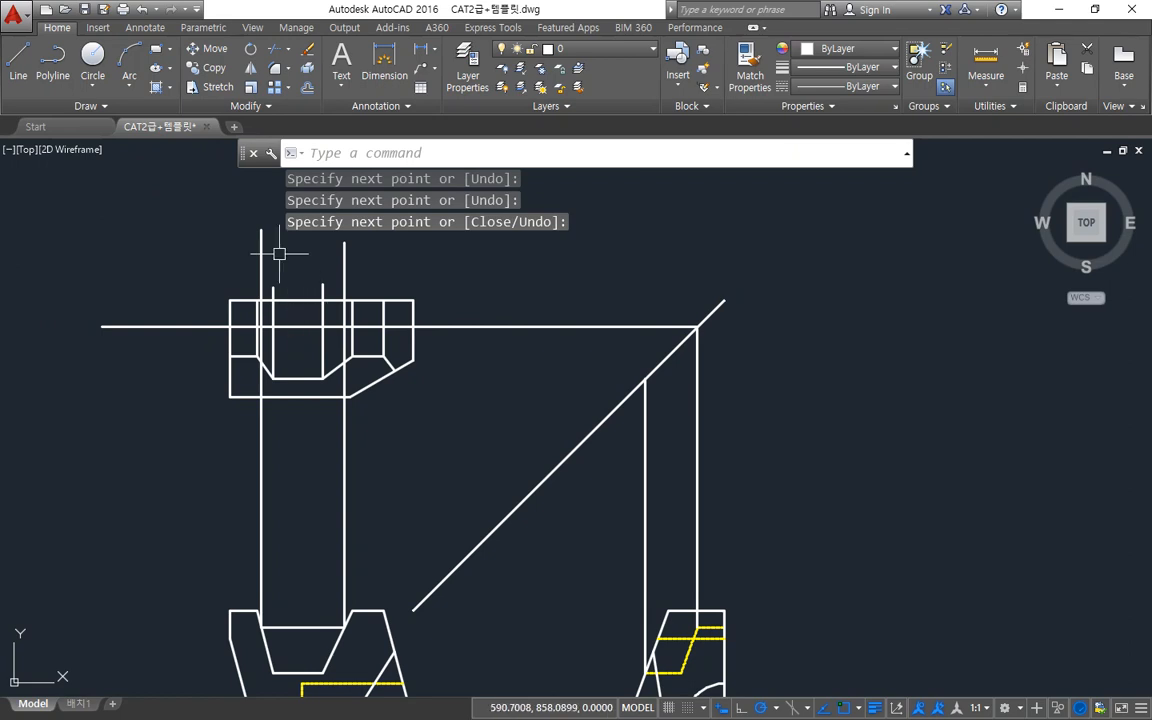
Project the lower end of the side view's slanted hidden line up to the 45° line and across the top view
{"action": "scroll", "coordinate": [279, 254], "scroll_direction": "up", "scroll_amount": 5}
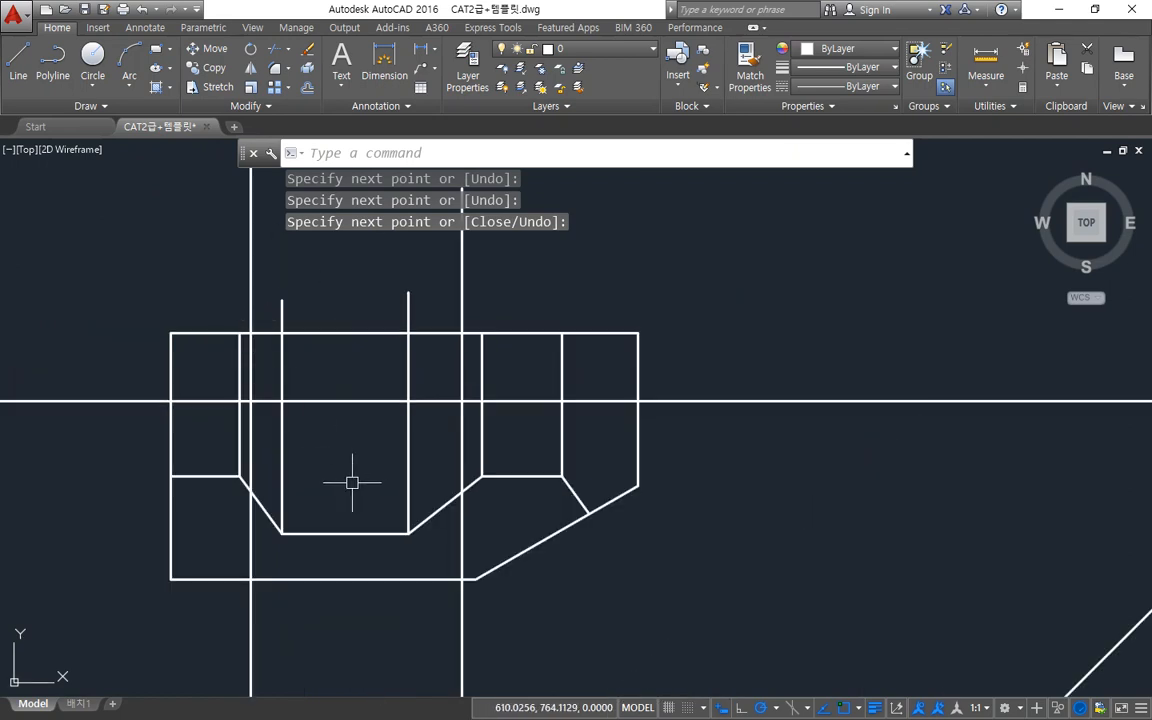
{"action": "scroll", "coordinate": [350, 483], "scroll_direction": "down", "scroll_amount": 2}
{"action": "mouse_move", "coordinate": [386, 501]}
{"action": "middle_mouse_down"}
{"action": "mouse_move", "coordinate": [473, 321]}
{"action": "mouse_move", "coordinate": [480, 264]}
{"action": "middle_mouse_up"}
{"action": "key", "text": "Return"}
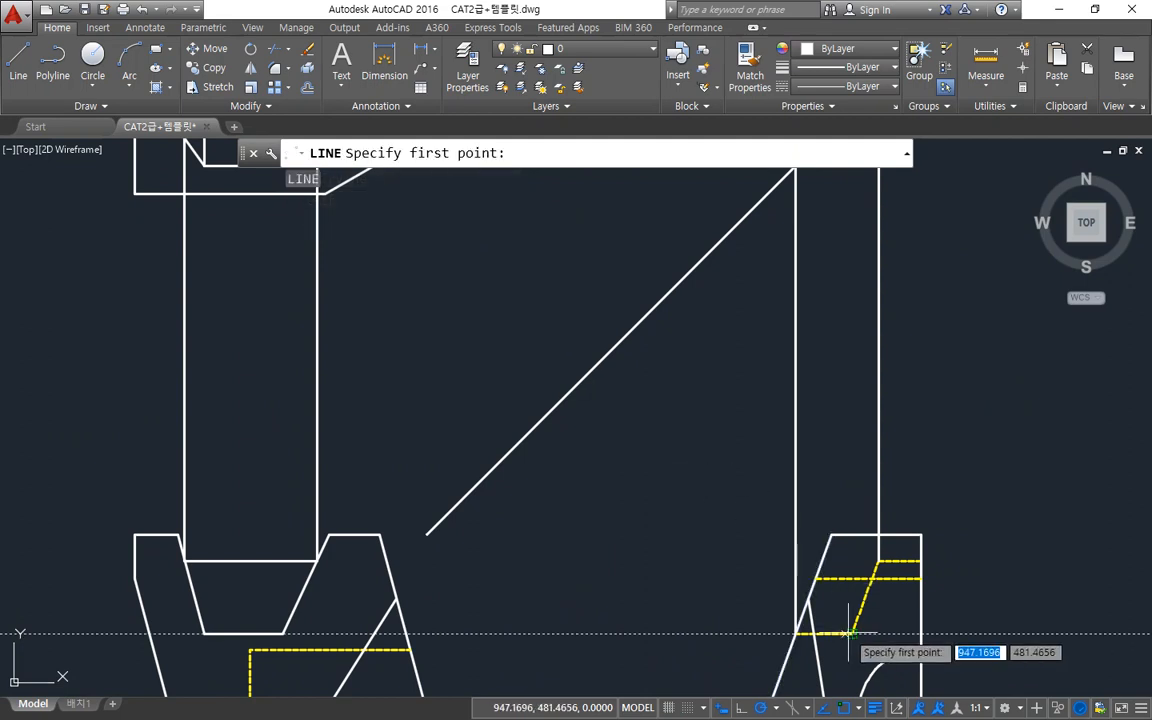
{"action": "left_click", "coordinate": [856, 634]}
{"action": "scroll", "coordinate": [855, 430], "scroll_direction": "down", "scroll_amount": 4}
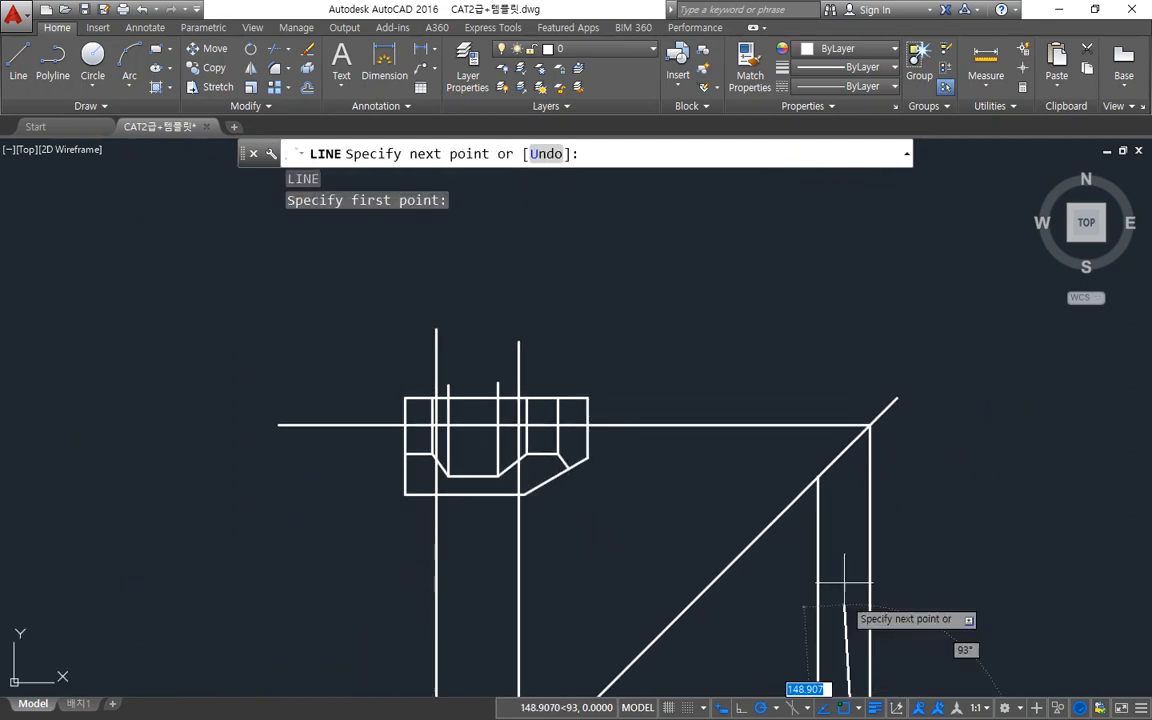
{"action": "left_click", "coordinate": [853, 440]}
{"action": "left_click", "coordinate": [148, 440]}
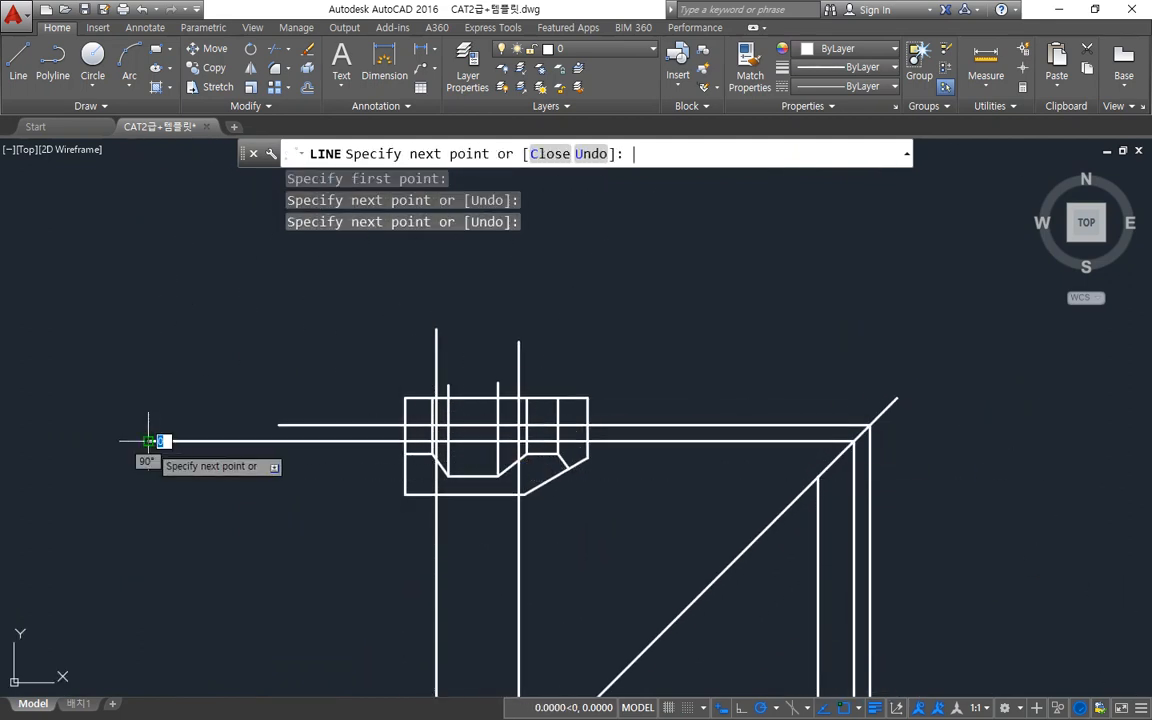
{"action": "key", "text": "Return"}
Draw two slanted lines in the top view's notch, joining the outer projection intersections on the upper line to the inner ones on the lower line
{"action": "scroll", "coordinate": [481, 437], "scroll_direction": "up", "scroll_amount": 5}
{"action": "key", "text": "Return"}
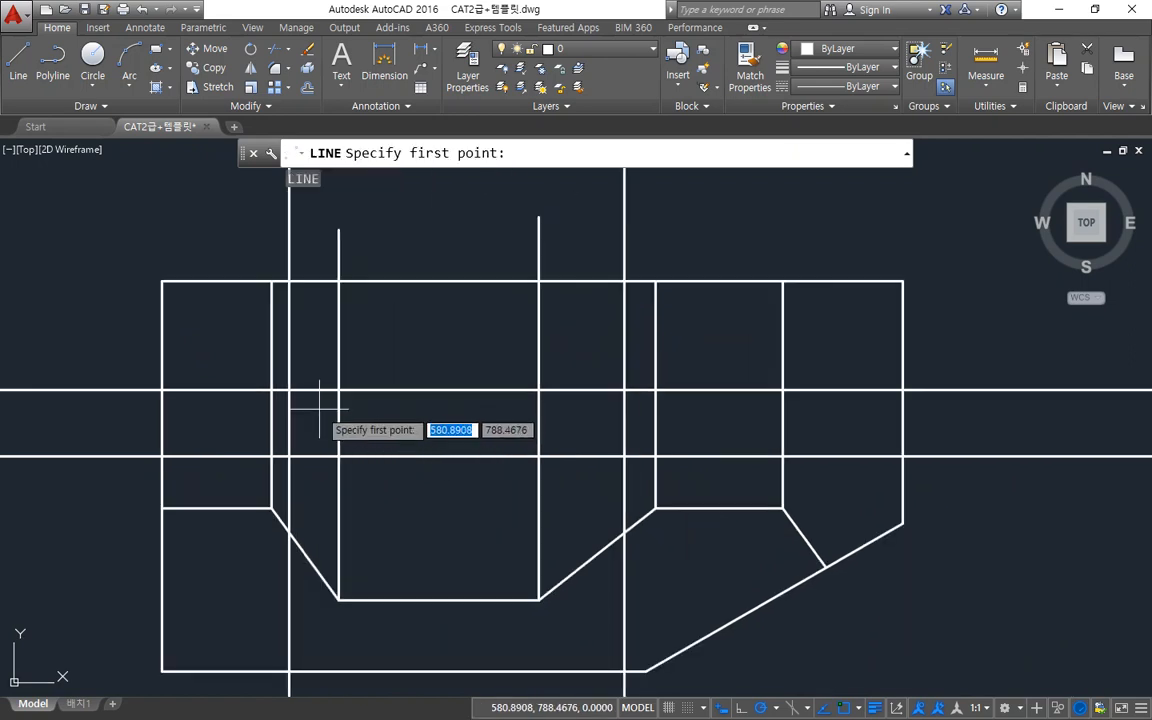
{"action": "left_click", "coordinate": [289, 390]}
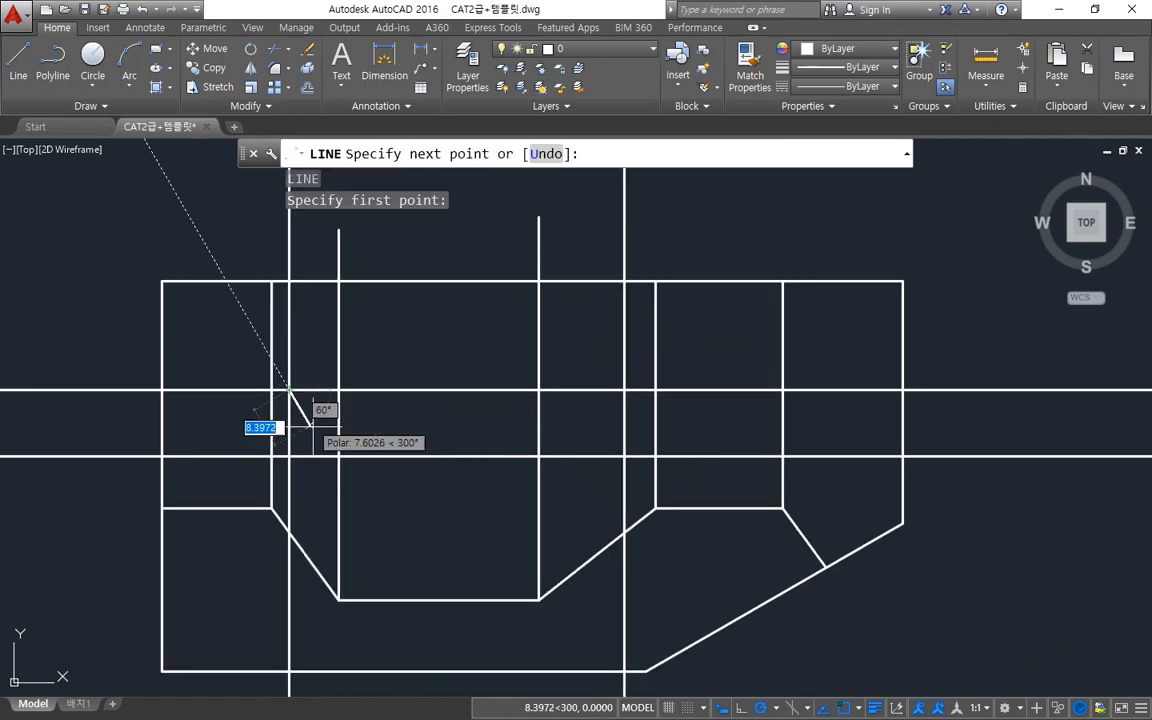
{"action": "left_click", "coordinate": [339, 456]}
{"action": "key", "text": "Return"}
{"action": "key", "text": "Return"}
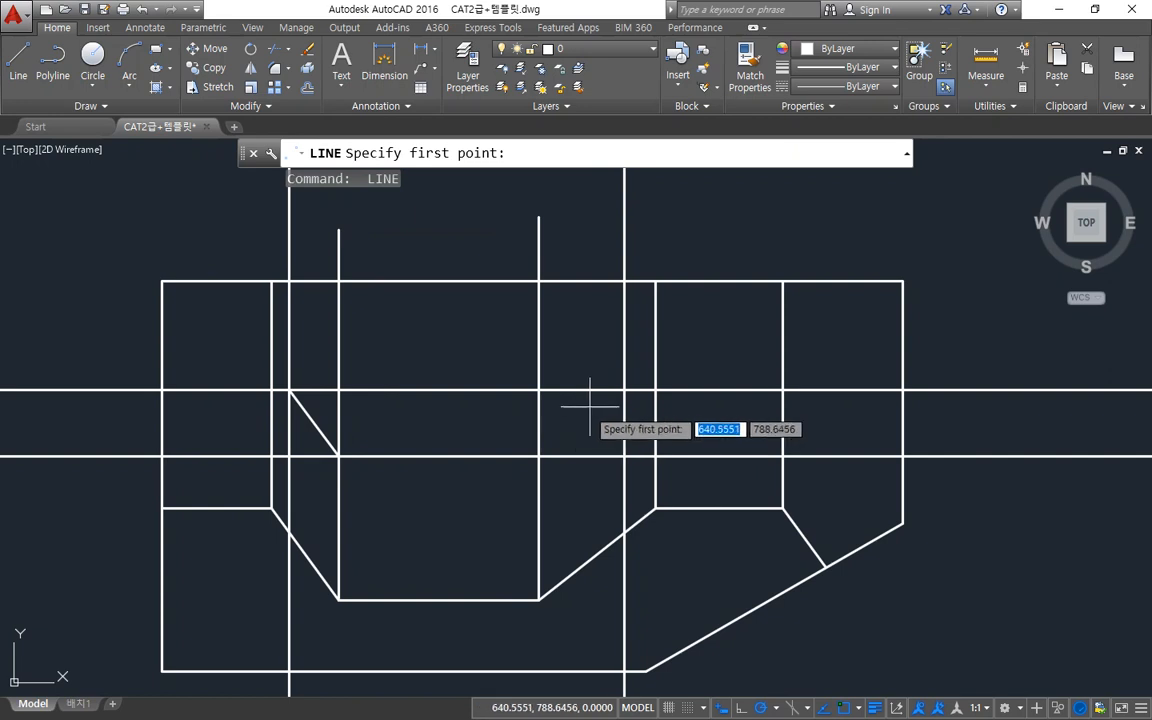
{"action": "left_click", "coordinate": [625, 390]}
{"action": "left_click", "coordinate": [539, 456]}
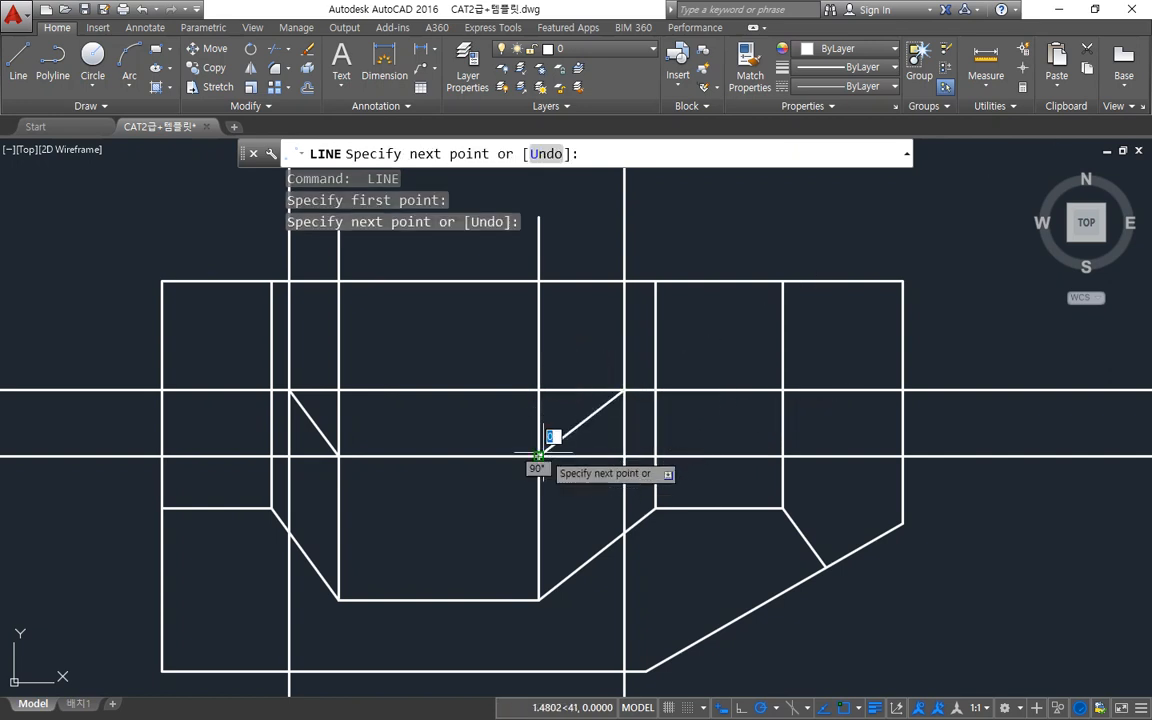
{"action": "key", "text": "Return"}
Try to fillet the upper part of the right inner notch vertical with the lower projected horizontal line, and undo it
{"action": "type", "text": "f"}
{"action": "key", "text": "Return"}
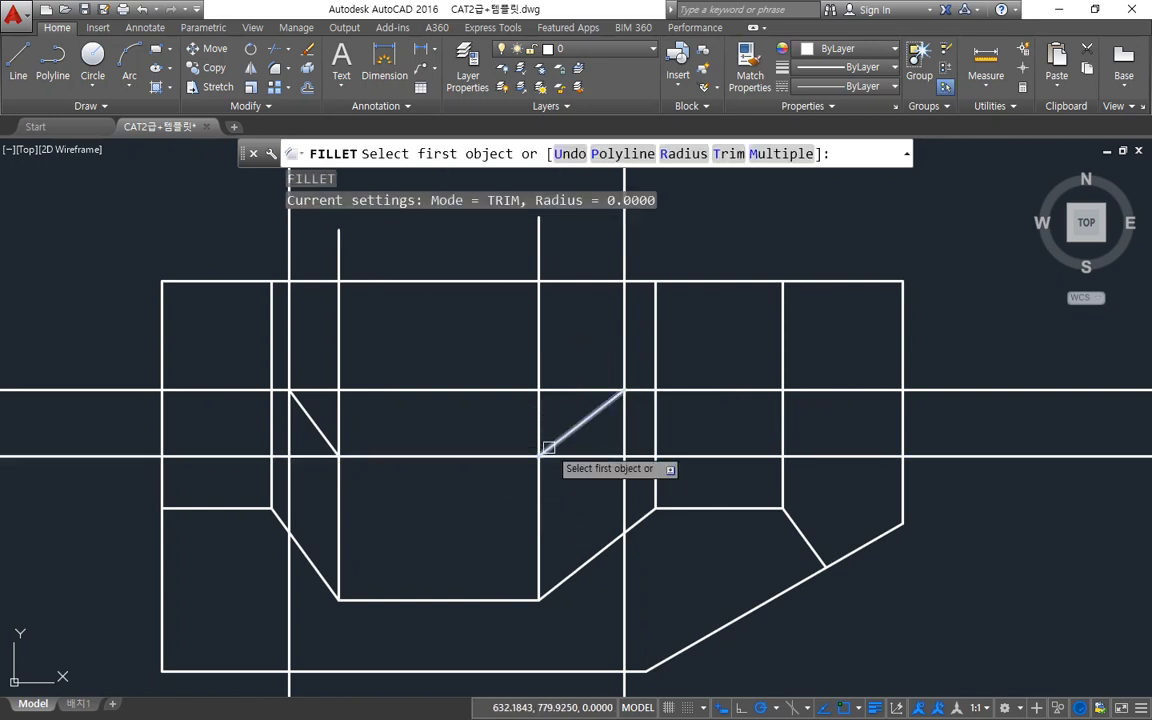
{"action": "left_click", "coordinate": [536, 438]}
{"action": "left_click", "coordinate": [524, 453]}
{"action": "key", "text": "Return"}
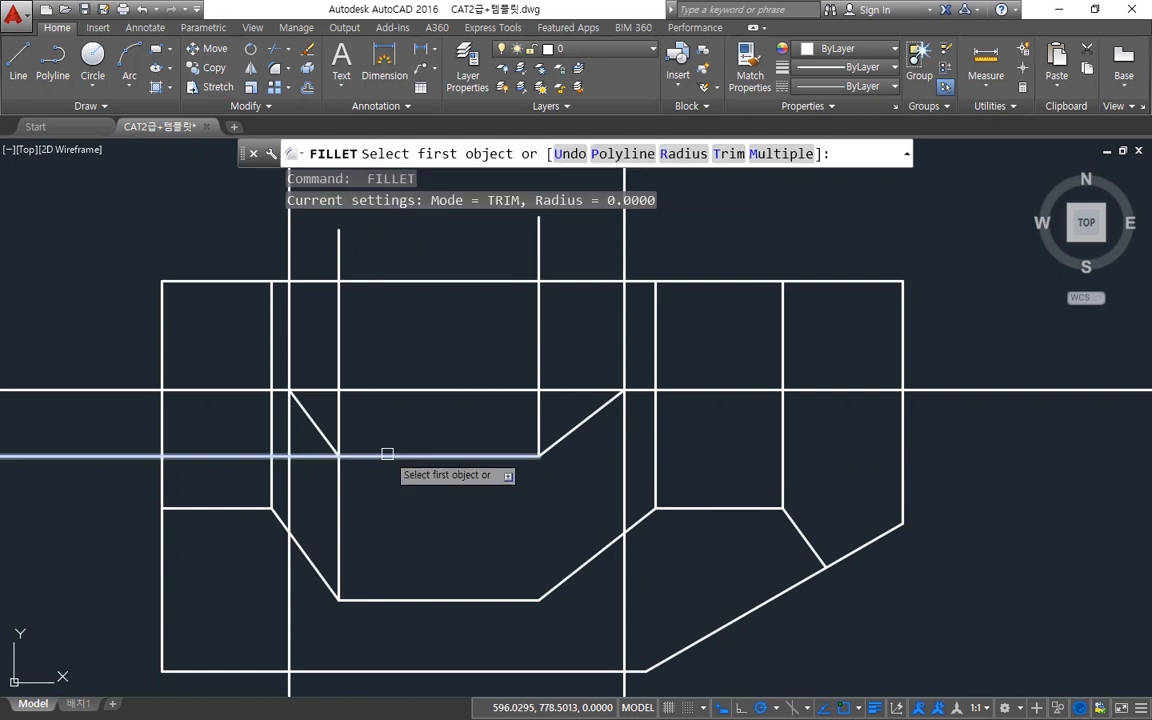
{"action": "key", "text": "Escape"}
{"action": "key", "text": "ctrl+z"}
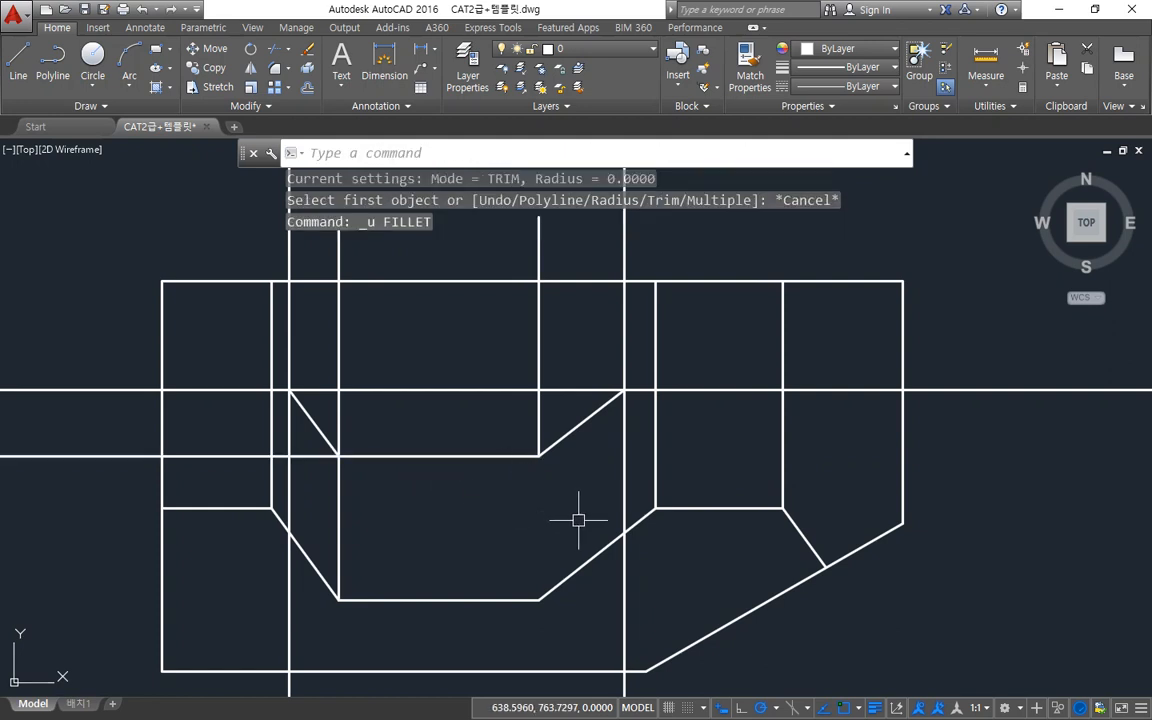
{"action": "key", "text": "ctrl+z"}
Fillet the lower projected horizontal line at radius 0 with the lower parts of both inner notch verticals, closing the notch-floor rectangle
{"action": "type", "text": "f"}
{"action": "key", "text": "Return"}
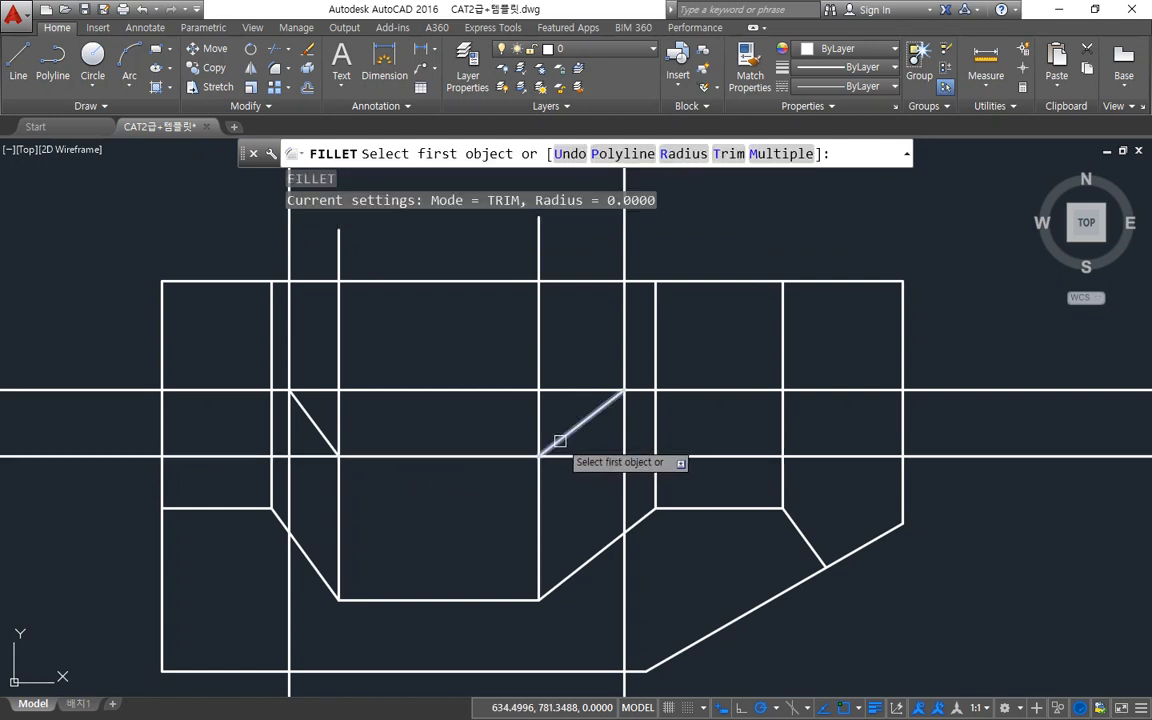
{"action": "left_click", "coordinate": [553, 444]}
{"action": "left_click", "coordinate": [537, 472]}
{"action": "key", "text": "Return"}
{"action": "left_click", "coordinate": [378, 457]}
{"action": "left_click", "coordinate": [337, 481]}
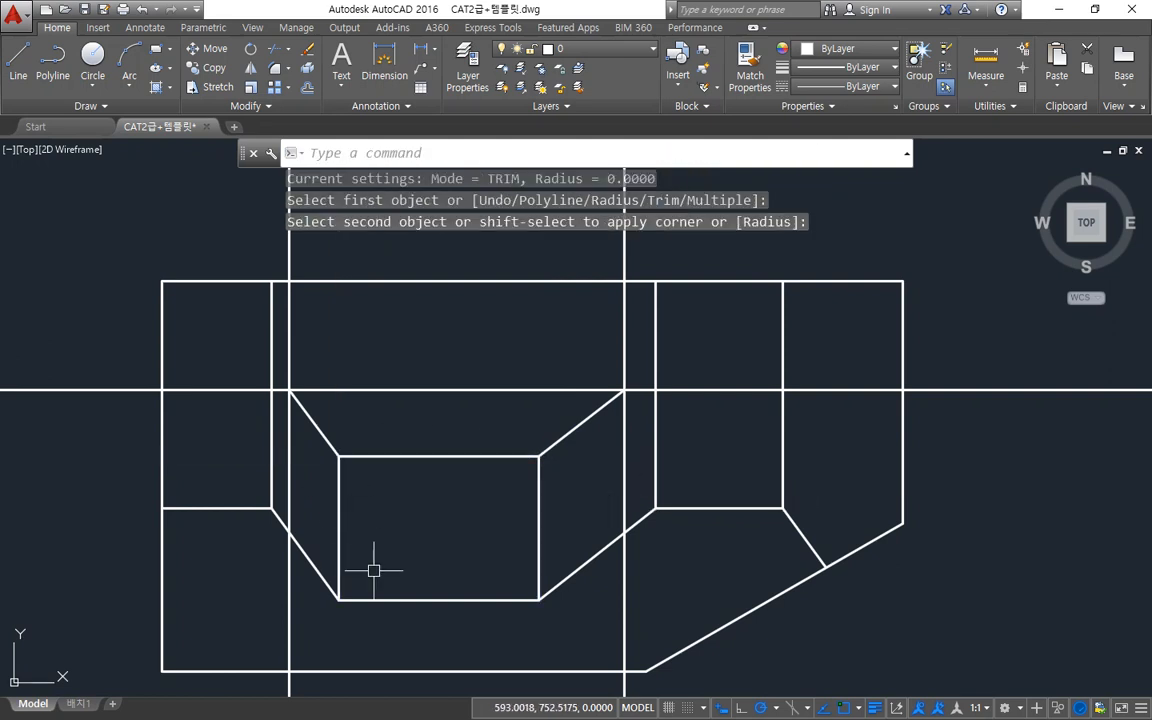
{"action": "key", "text": "Escape"}
{"action": "key", "text": "Return"}
{"action": "key", "text": "Escape"}
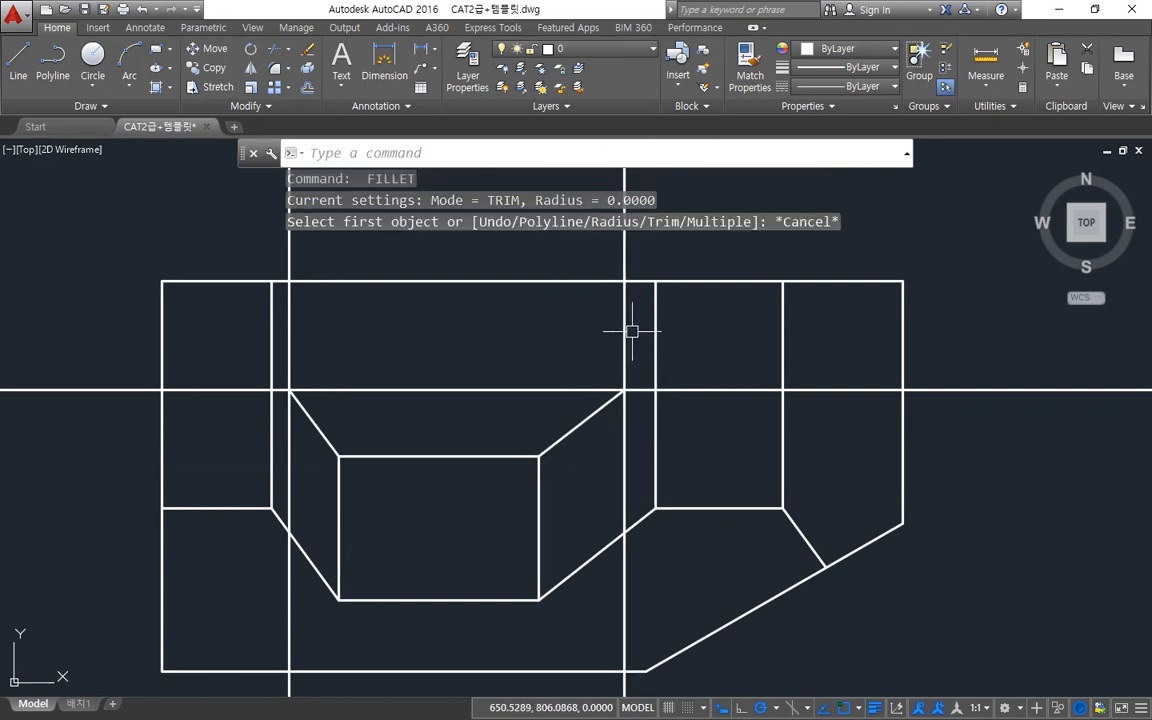
Fillet the upper projected horizontal line at radius 0 with the upper parts of both outer projection verticals in the top view
{"action": "key", "text": "Return"}
{"action": "left_click", "coordinate": [624, 368]}
{"action": "left_click", "coordinate": [584, 389]}
{"action": "key", "text": "Return"}
{"action": "left_click", "coordinate": [357, 389]}
{"action": "left_click", "coordinate": [287, 358]}
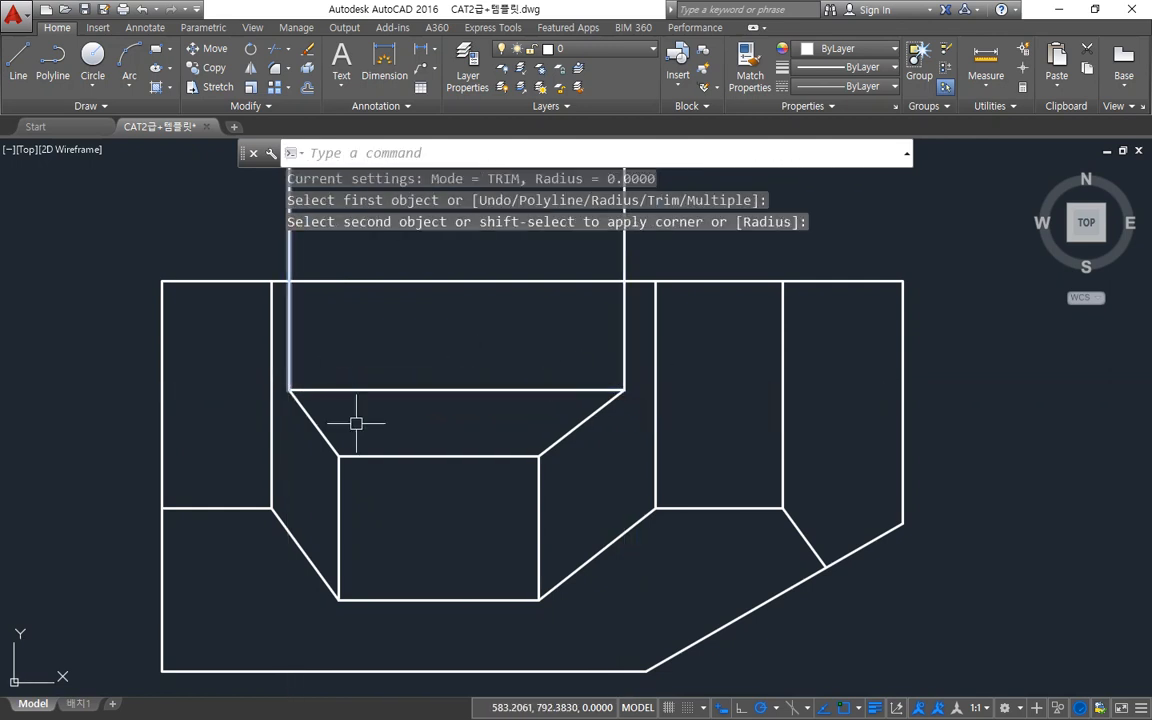
Trim the two notch verticals where they extend beyond the top view's upper edge
{"action": "middle_click_drag", "start_coordinate": [573, 379], "coordinate": [579, 522]}
{"action": "type", "text": "tr"}
{"action": "key", "text": "Return"}
{"action": "key", "text": "Return"}
{"action": "left_click", "coordinate": [698, 354]}
{"action": "left_click", "coordinate": [155, 264]}
Erase the vertical projection lines between the side view and the 45° line
{"action": "scroll", "coordinate": [483, 571], "scroll_direction": "down", "scroll_amount": 2}
{"action": "mouse_move", "coordinate": [483, 571]}
{"action": "middle_mouse_down"}
{"action": "mouse_move", "coordinate": [378, 324]}
{"action": "mouse_move", "coordinate": [373, 343]}
{"action": "middle_mouse_up"}
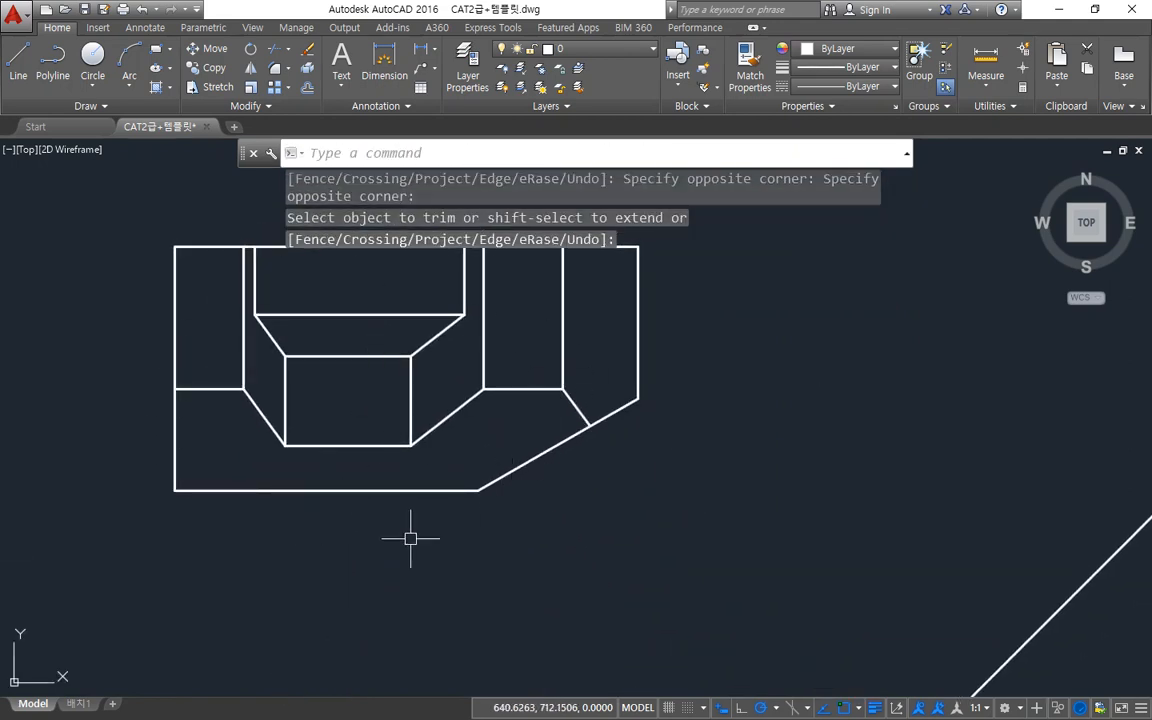
{"action": "scroll", "coordinate": [406, 537], "scroll_direction": "down", "scroll_amount": 4}
{"action": "middle_click_drag", "start_coordinate": [411, 558], "coordinate": [404, 334]}
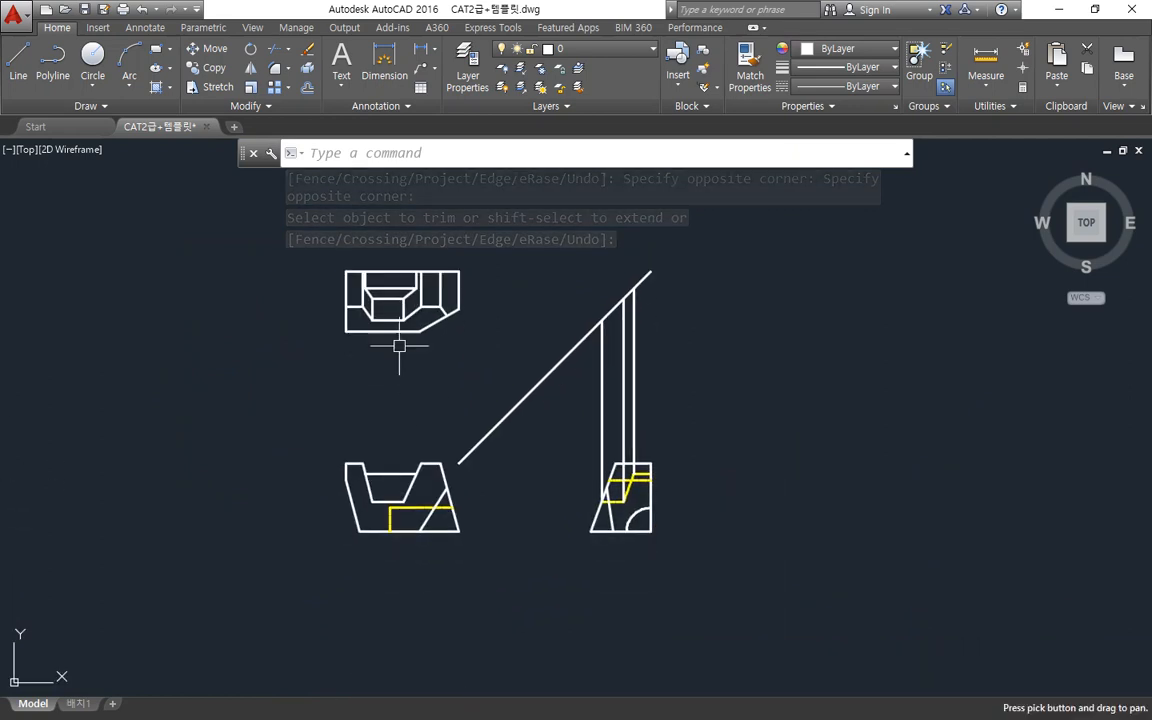
{"action": "scroll", "coordinate": [590, 505], "scroll_direction": "up", "scroll_amount": 5}
{"action": "left_click", "coordinate": [887, 424]}
{"action": "left_click", "coordinate": [597, 334]}
{"action": "type", "text": "e"}
{"action": "key", "text": "Return"}
Project the front view's lower-left corner vertically to the bottom edge of the top view
{"action": "mouse_move", "coordinate": [273, 379]}
{"action": "middle_mouse_down"}
{"action": "mouse_move", "coordinate": [448, 440]}
{"action": "mouse_move", "coordinate": [441, 349]}
{"action": "middle_mouse_up"}
{"action": "type", "text": "l"}
{"action": "key", "text": "Return"}
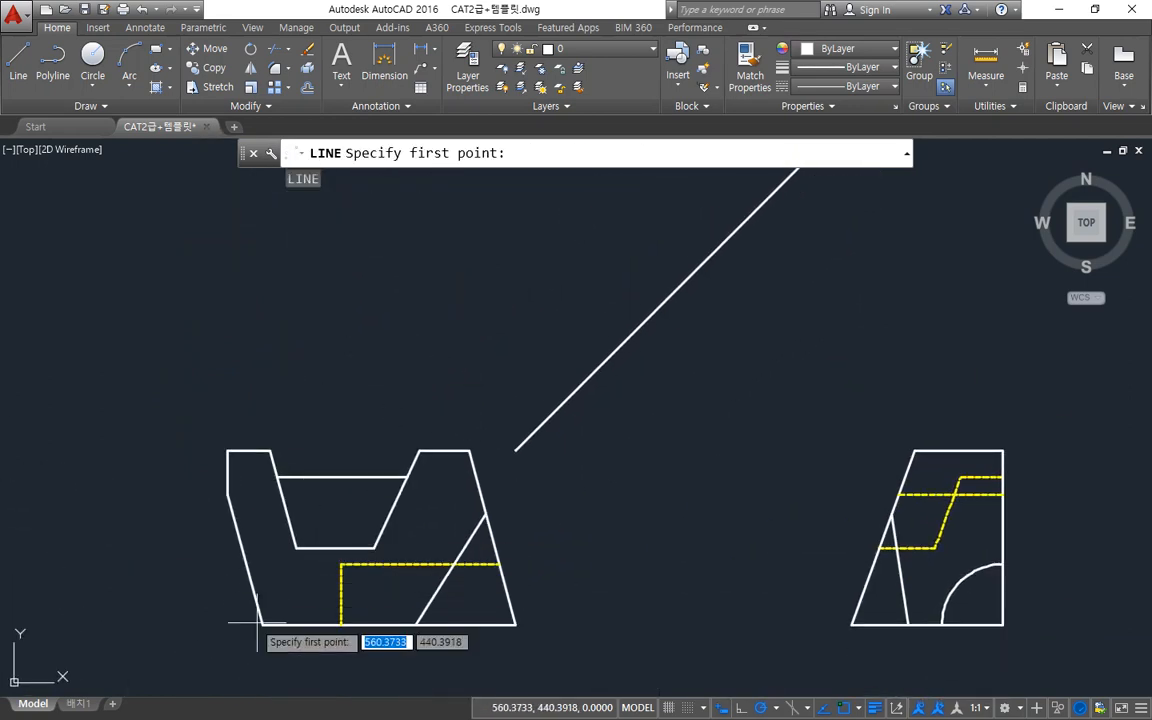
{"action": "left_click", "coordinate": [262, 625]}
{"action": "scroll", "coordinate": [275, 386], "scroll_direction": "down", "scroll_amount": 2}
{"action": "middle_click_drag", "start_coordinate": [263, 334], "coordinate": [237, 489]}
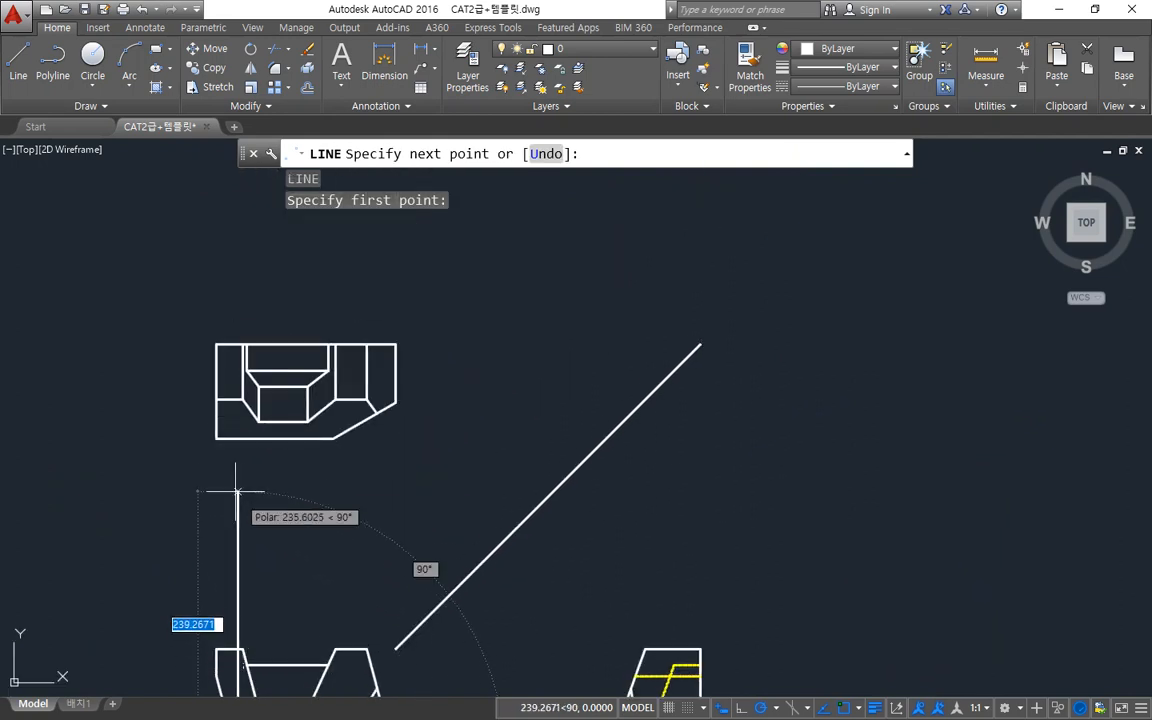
{"action": "left_click", "coordinate": [235, 441]}
{"action": "key", "text": "Return"}
Project the left end of the side view's long horizontal hidden line up to the 45° line and across the top view
{"action": "middle_click_drag", "start_coordinate": [433, 506], "coordinate": [392, 417]}
{"action": "scroll", "coordinate": [530, 560], "scroll_direction": "up", "scroll_amount": 2}
{"action": "mouse_move", "coordinate": [599, 565]}
{"action": "middle_mouse_down"}
{"action": "mouse_move", "coordinate": [485, 383]}
{"action": "mouse_move", "coordinate": [638, 506]}
{"action": "mouse_move", "coordinate": [1134, 486]}
{"action": "mouse_move", "coordinate": [1046, 481]}
{"action": "mouse_move", "coordinate": [638, 511]}
{"action": "middle_mouse_up"}
{"action": "scroll", "coordinate": [485, 383], "scroll_direction": "up", "scroll_amount": 2}
{"action": "key", "text": "space"}
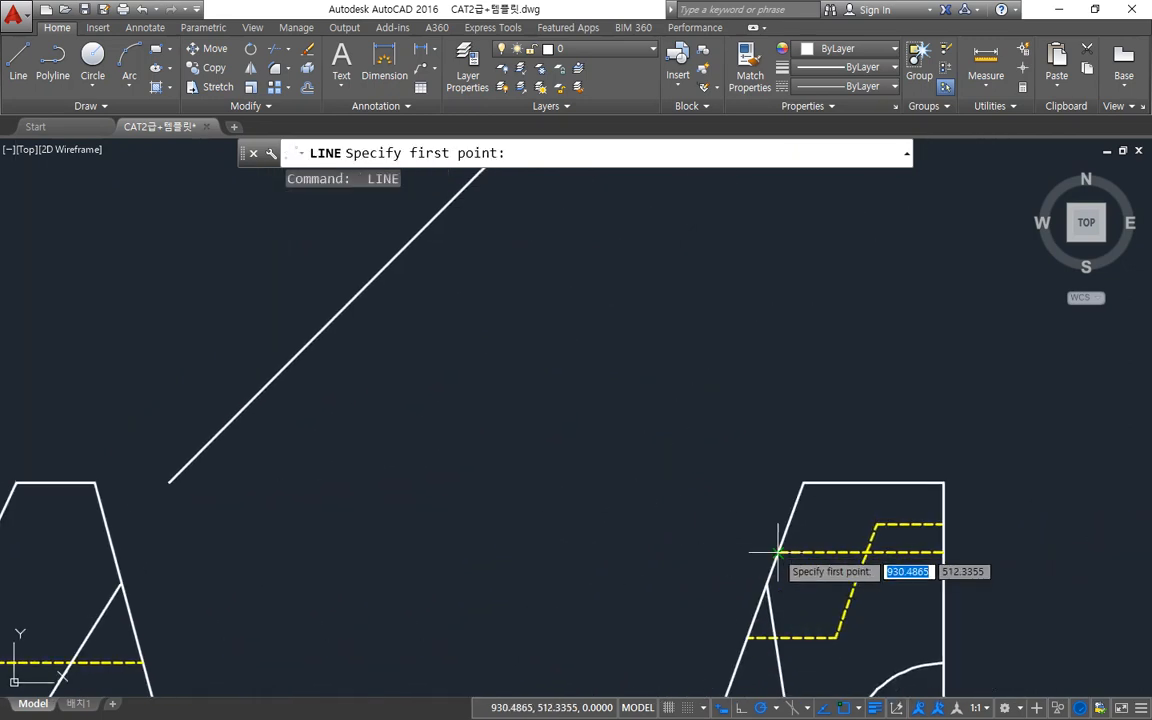
{"action": "left_click", "coordinate": [777, 551]}
{"action": "scroll", "coordinate": [774, 460], "scroll_direction": "down", "scroll_amount": 3}
{"action": "middle_click_drag", "start_coordinate": [772, 300], "coordinate": [771, 428]}
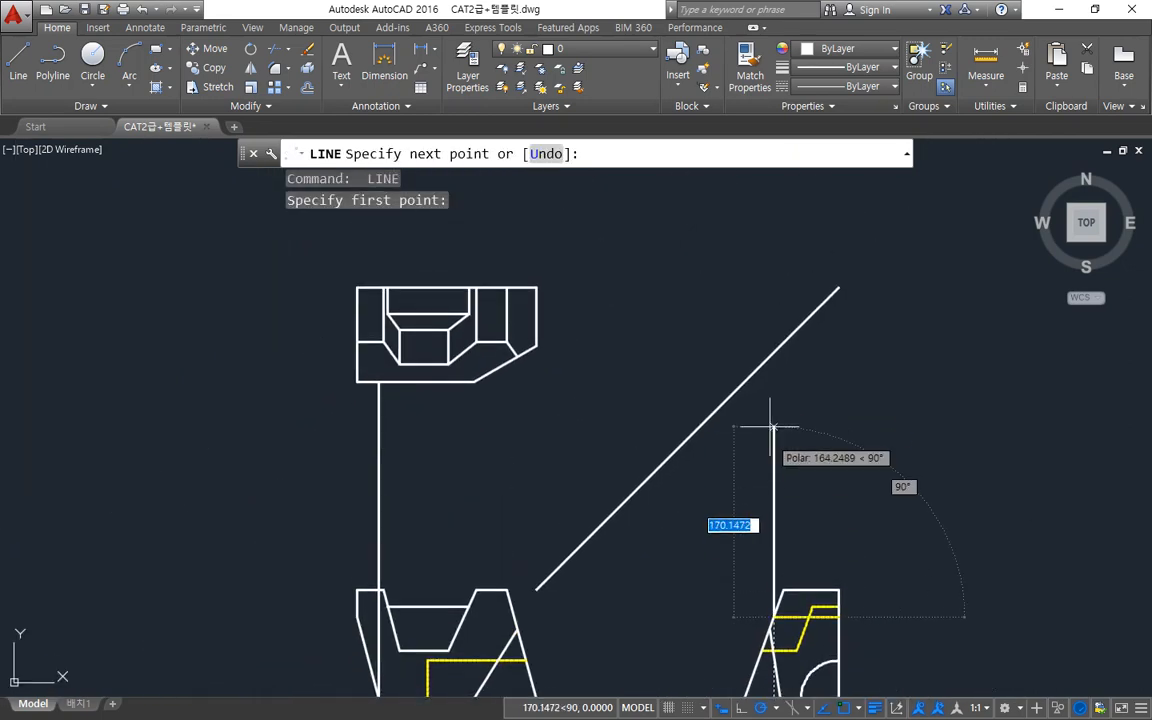
{"action": "left_click", "coordinate": [773, 352]}
{"action": "left_click", "coordinate": [213, 352]}
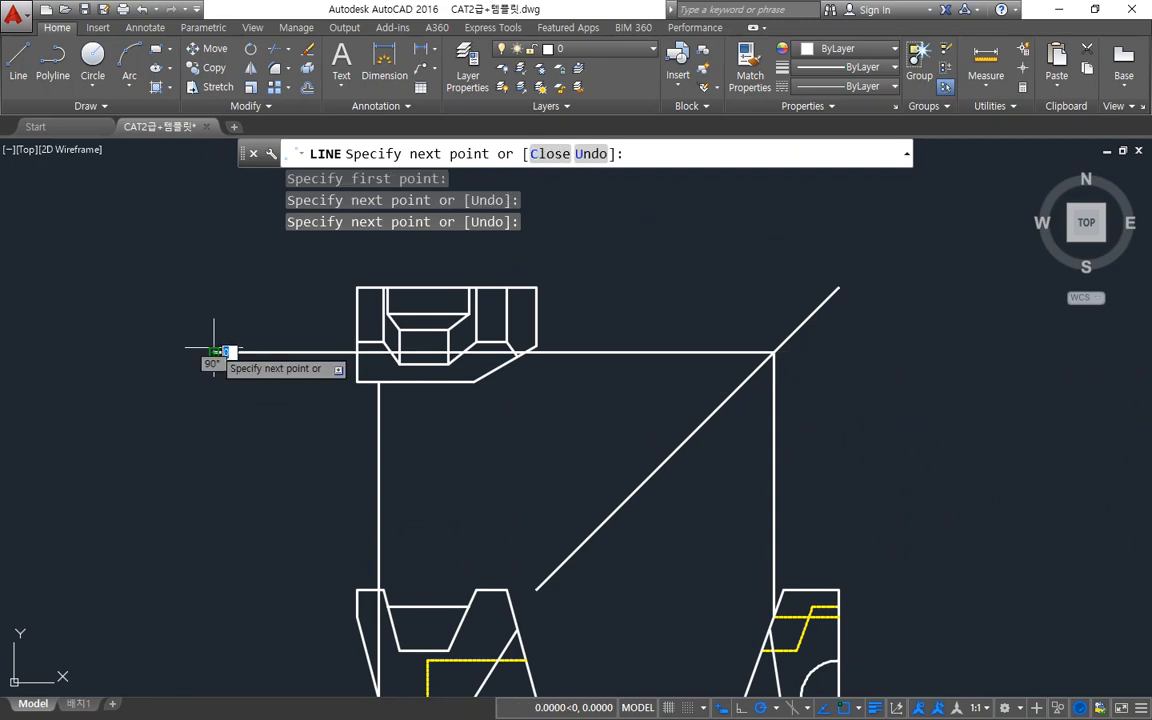
{"action": "key", "text": "space"}
Draw a slanted line from the projected point on the top view's bottom edge to the projection line's intersection with the left edge
{"action": "scroll", "coordinate": [446, 373], "scroll_direction": "up", "scroll_amount": 2}
{"action": "key", "text": "space"}
{"action": "left_click", "coordinate": [337, 385]}
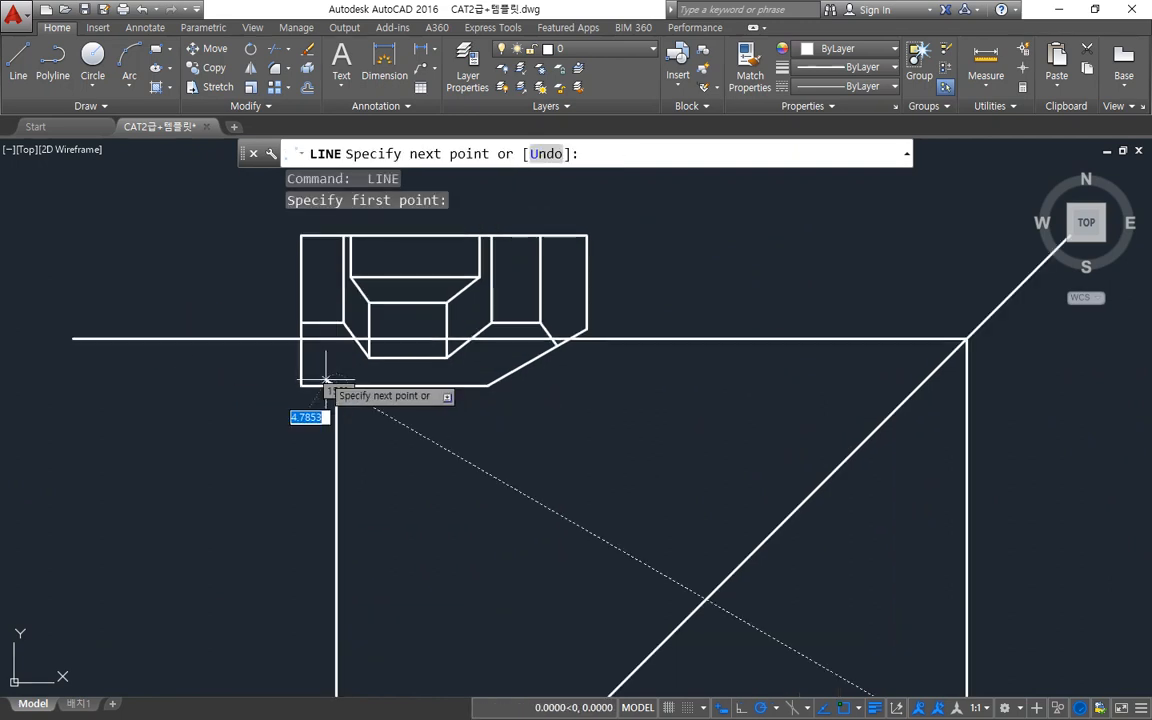
{"action": "scroll", "coordinate": [300, 340], "scroll_direction": "up", "scroll_amount": 6}
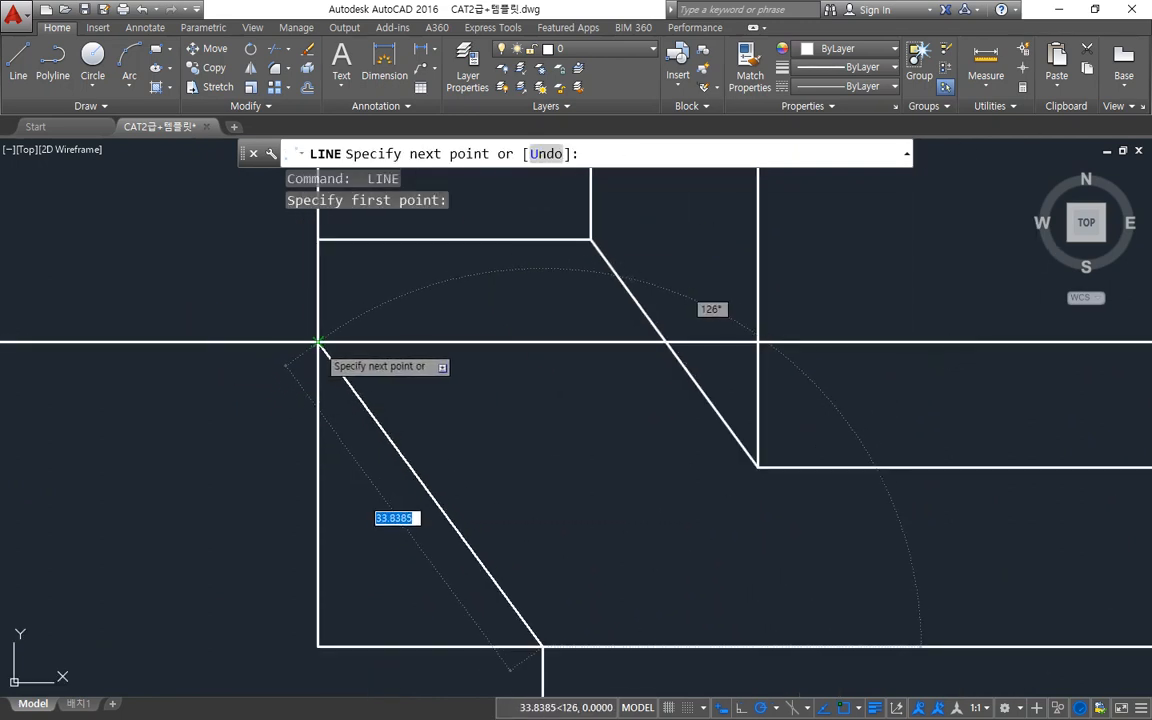
{"action": "key", "text": "space"}
Fillet the top view's left and bottom edges to the new slanted line at radius 0 to cut off the lower-left corner
{"action": "scroll", "coordinate": [318, 347], "scroll_direction": "down", "scroll_amount": 5}
{"action": "type", "text": "f"}
{"action": "key", "text": "space"}
{"action": "left_click", "coordinate": [324, 334]}
{"action": "left_click", "coordinate": [338, 408]}
{"action": "key", "text": "space"}
{"action": "left_click", "coordinate": [348, 431]}
{"action": "left_click", "coordinate": [403, 474]}
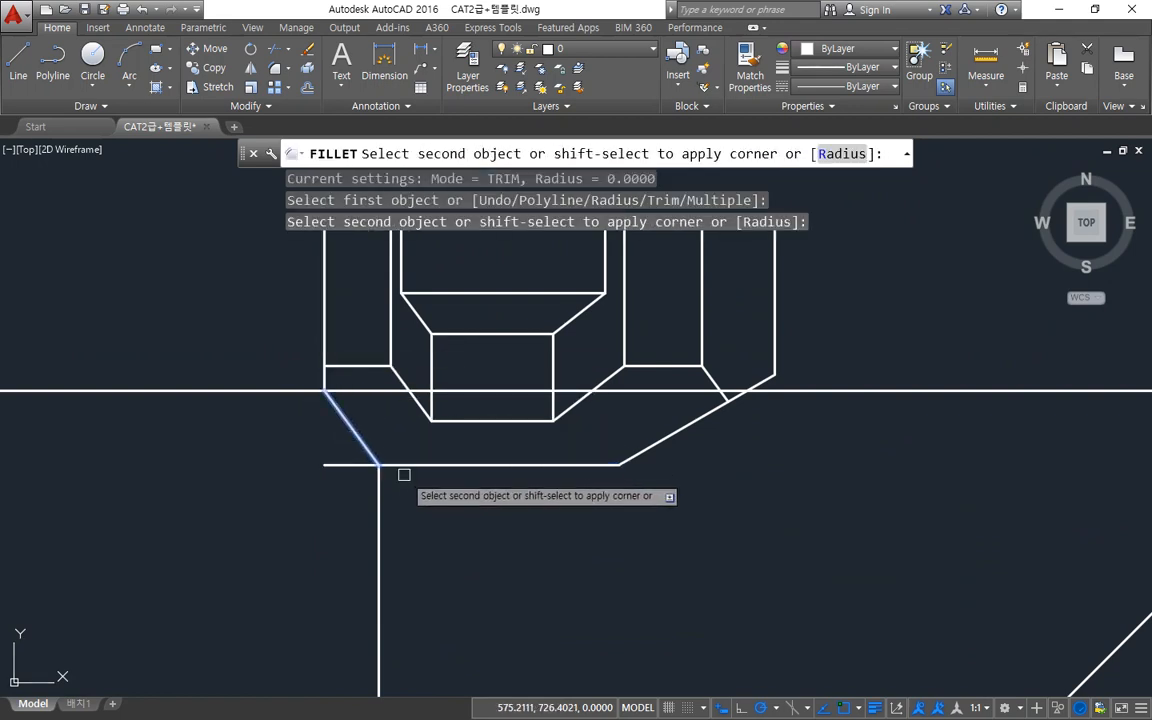
{"action": "left_click", "coordinate": [401, 467]}
Erase the horizontal projection line across the top view and the vertical one below its cut corner
{"action": "left_click", "coordinate": [405, 495]}
{"action": "left_click", "coordinate": [340, 550]}
{"action": "left_click", "coordinate": [250, 447]}
{"action": "left_click", "coordinate": [214, 368]}
{"action": "type", "text": "e"}
{"action": "key", "text": "space"}
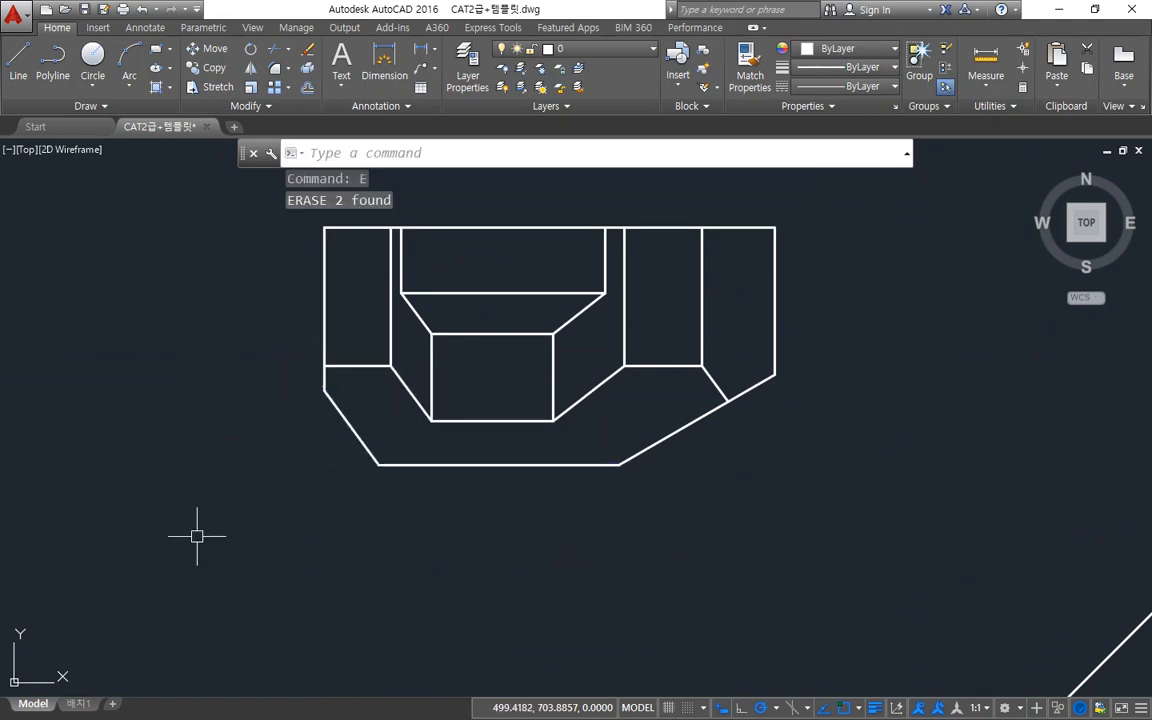
Draw a vertical line from the cut corner's lower end to the top view's upper edge and move it to the yellow dashed hidden-line layer
{"action": "type", "text": "l"}
{"action": "key", "text": "space"}
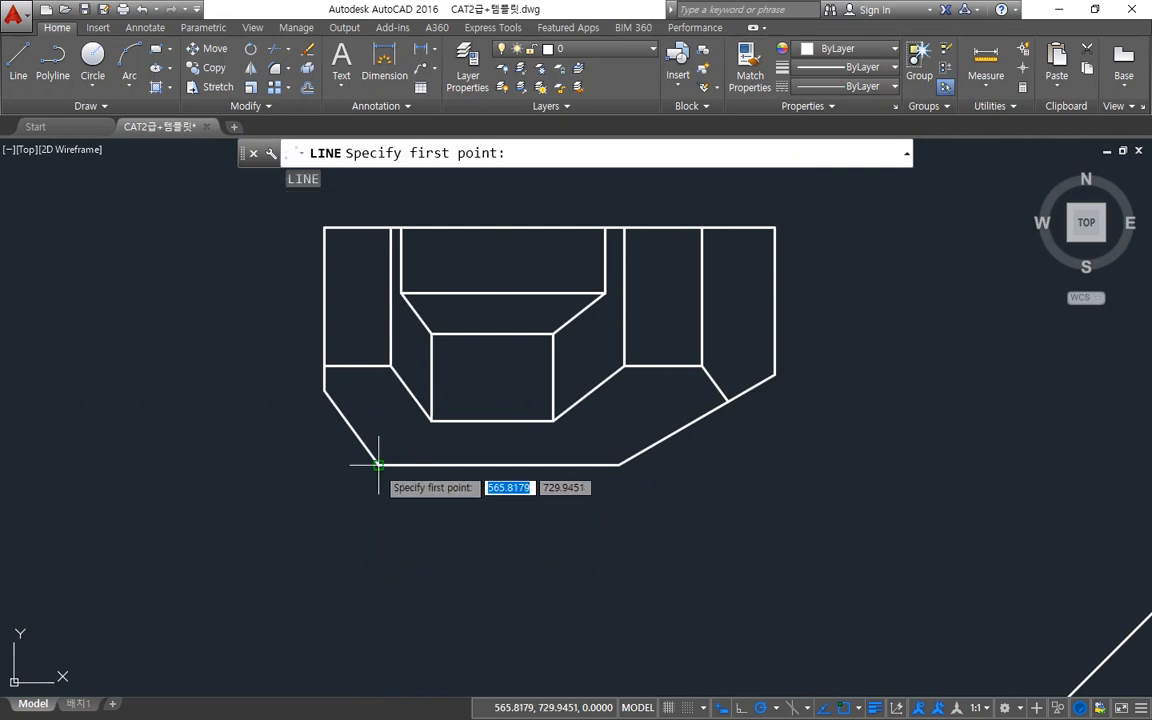
{"action": "left_click", "coordinate": [378, 464]}
{"action": "left_click", "coordinate": [378, 228]}
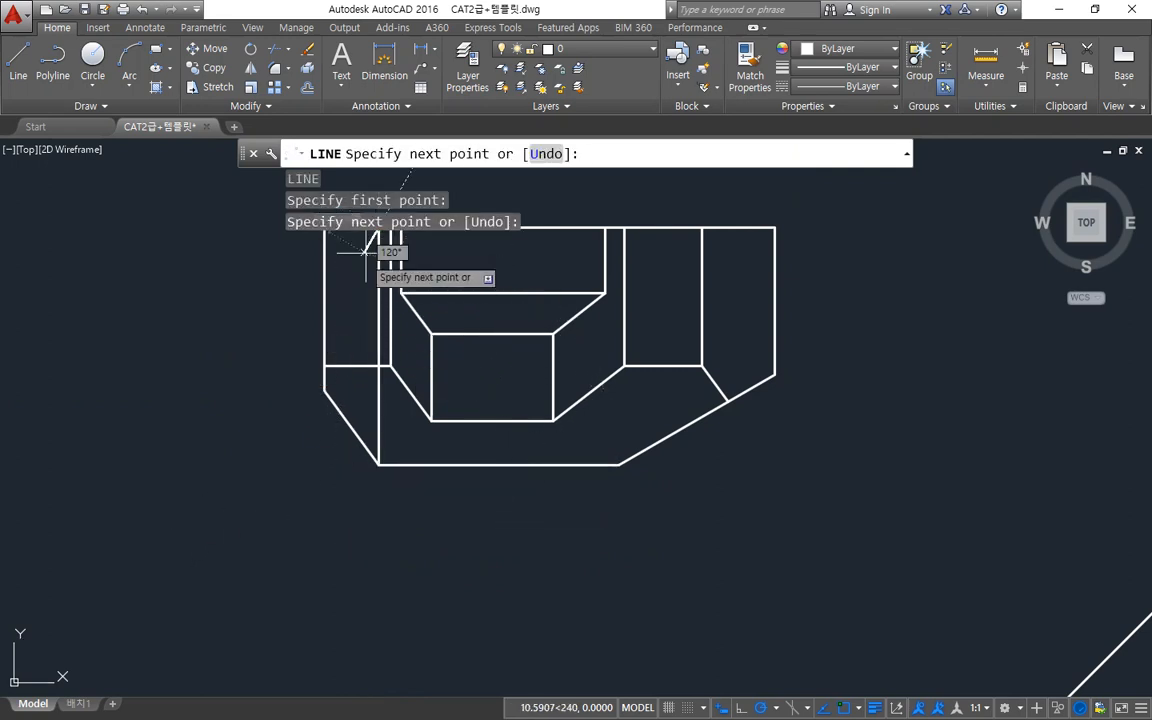
{"action": "key", "text": "space"}
{"action": "left_click", "coordinate": [377, 393]}
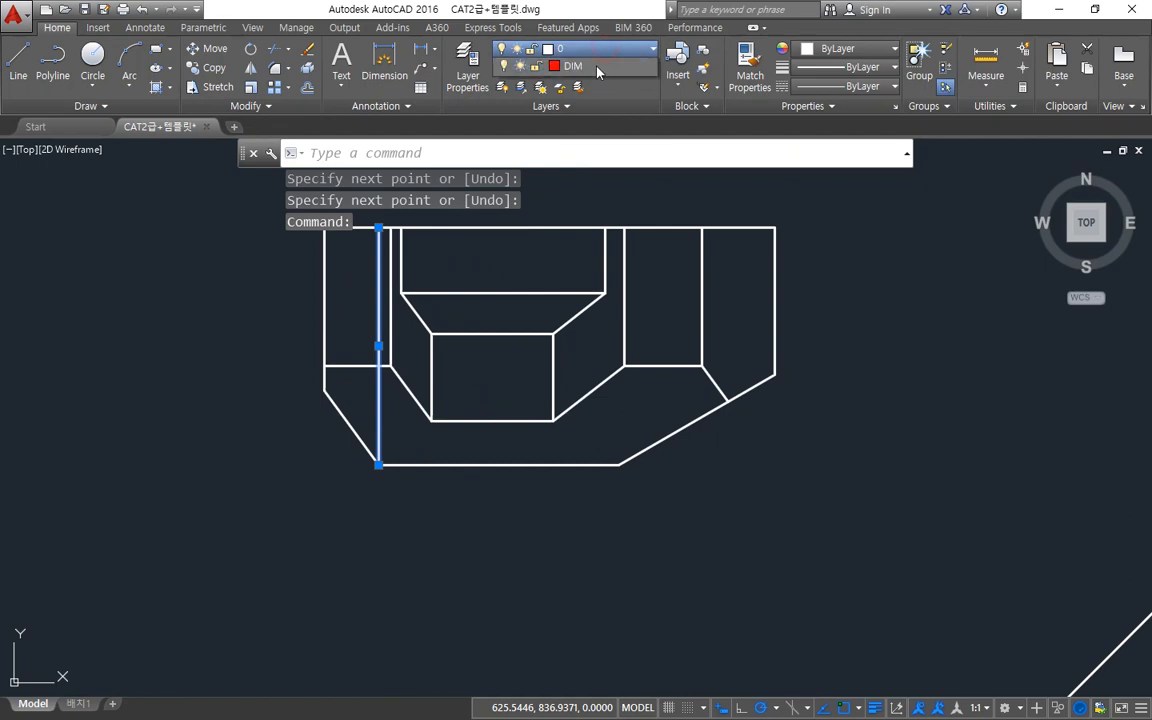
{"action": "left_click", "coordinate": [572, 87]}
{"action": "key", "text": "Escape"}
{"action": "key", "text": "Escape"}
{"action": "key", "text": "Escape"}
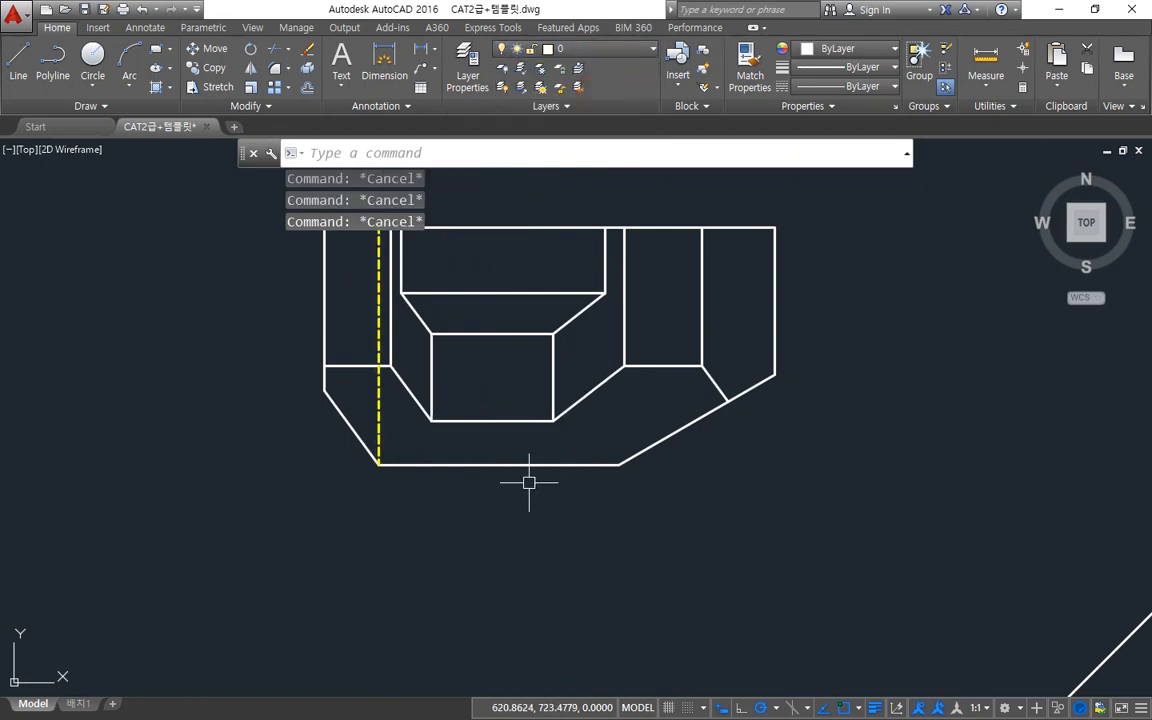
Erase the remaining vertical projection line between the side view and the 45° line
{"action": "scroll", "coordinate": [527, 476], "scroll_direction": "down", "scroll_amount": 2}
{"action": "mouse_move", "coordinate": [673, 519]}
{"action": "middle_mouse_down"}
{"action": "mouse_move", "coordinate": [640, 468]}
{"action": "mouse_move", "coordinate": [399, 228]}
{"action": "middle_mouse_up"}
{"action": "middle_click_drag", "start_coordinate": [609, 509], "coordinate": [455, 507]}
{"action": "left_click", "coordinate": [676, 396]}
{"action": "left_click", "coordinate": [553, 345]}
{"action": "type", "text": "e"}
{"action": "key", "text": "space"}
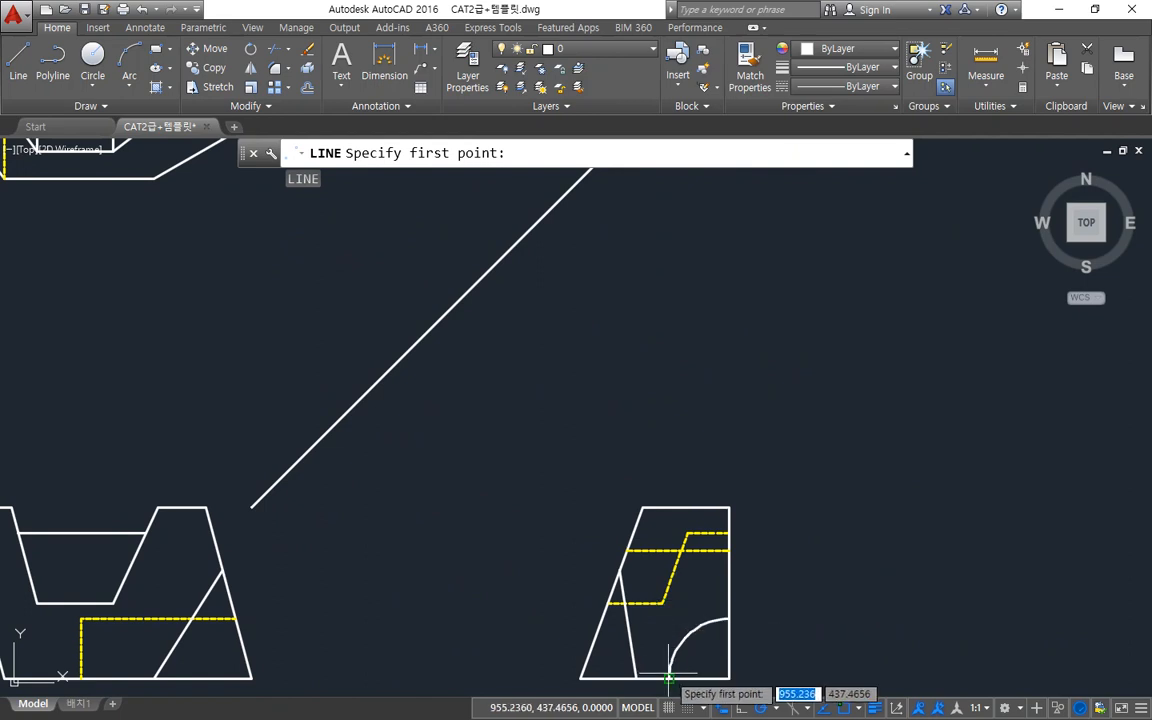
Project the lower end of the side view's arc up to the 45° line and horizontally into the top view's notch area
{"action": "left_click", "coordinate": [661, 603]}
{"action": "middle_click_drag", "start_coordinate": [692, 200], "coordinate": [668, 473]}
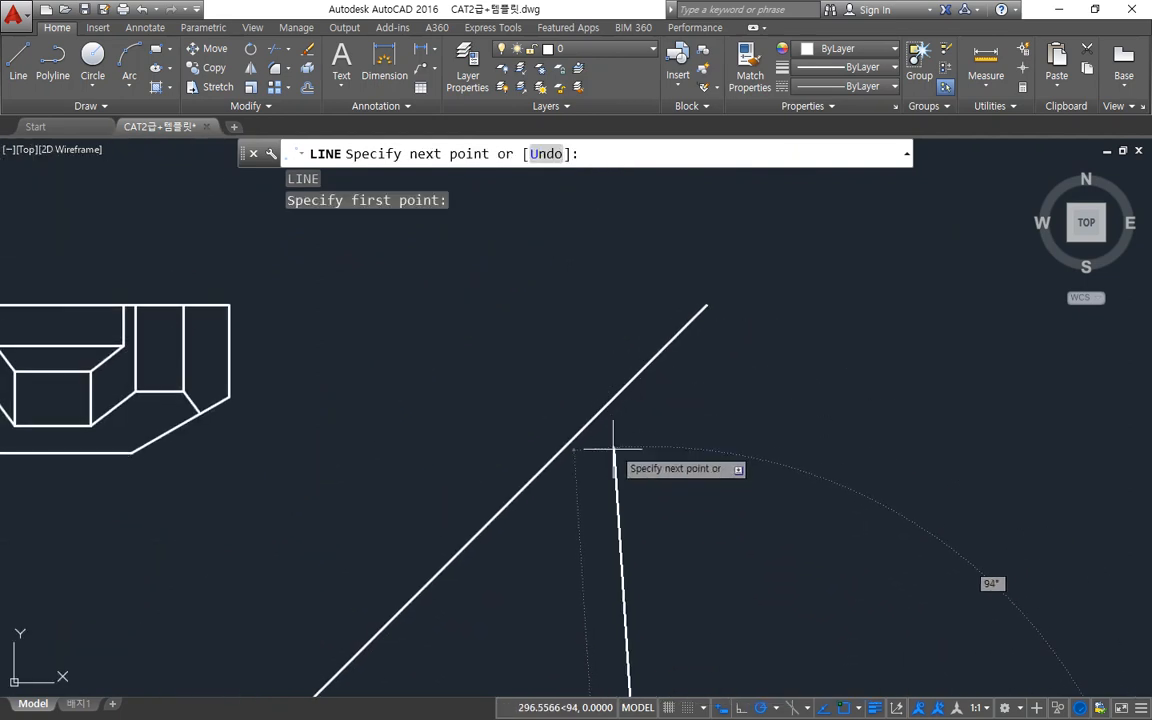
{"action": "left_click", "coordinate": [648, 368]}
{"action": "middle_click_drag", "start_coordinate": [326, 347], "coordinate": [591, 376]}
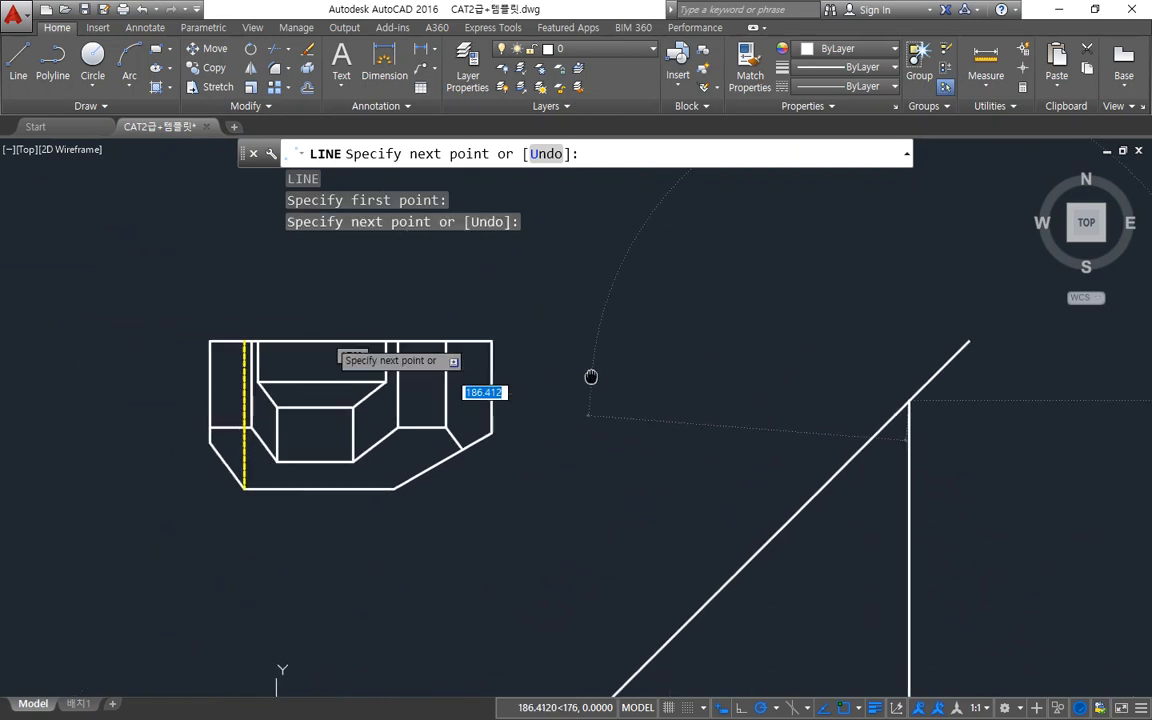
{"action": "left_click", "coordinate": [318, 401]}
{"action": "key", "text": "Return"}
Offset the top view's right edge 100 units inward
{"action": "type", "text": "o"}
{"action": "key", "text": "Return"}
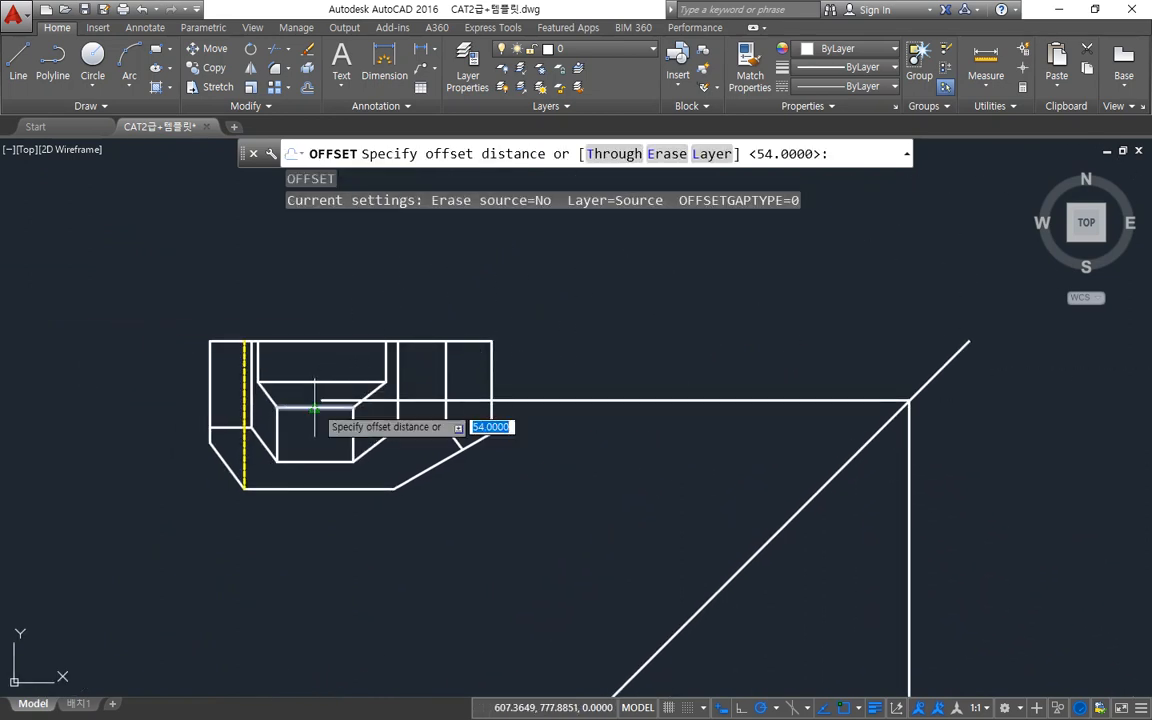
{"action": "type", "text": "100"}
{"action": "key", "text": "Return"}
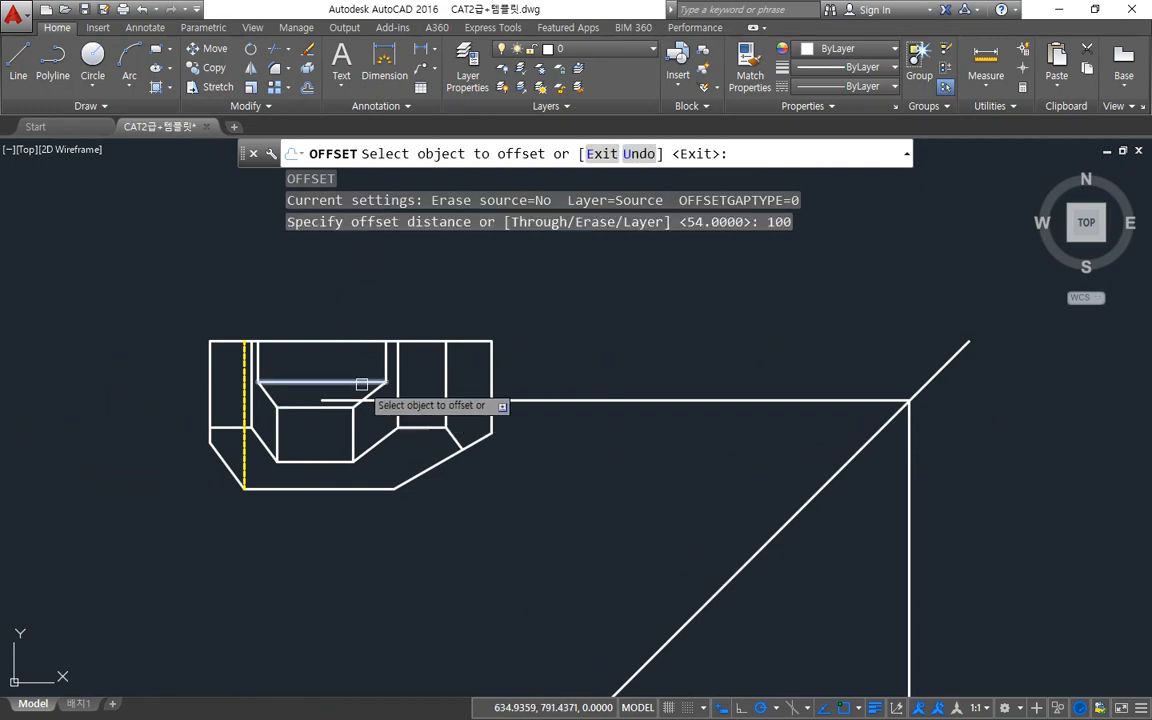
{"action": "left_click", "coordinate": [491, 362]}
{"action": "left_click", "coordinate": [301, 373]}
{"action": "scroll", "coordinate": [301, 373], "scroll_direction": "up", "scroll_amount": 2}
{"action": "key", "text": "Return"}
Join the offset vertical line and the horizontal projection line into a sharp corner with Fillet
{"action": "type", "text": "f"}
{"action": "key", "text": "Return"}
{"action": "left_click", "coordinate": [334, 366]}
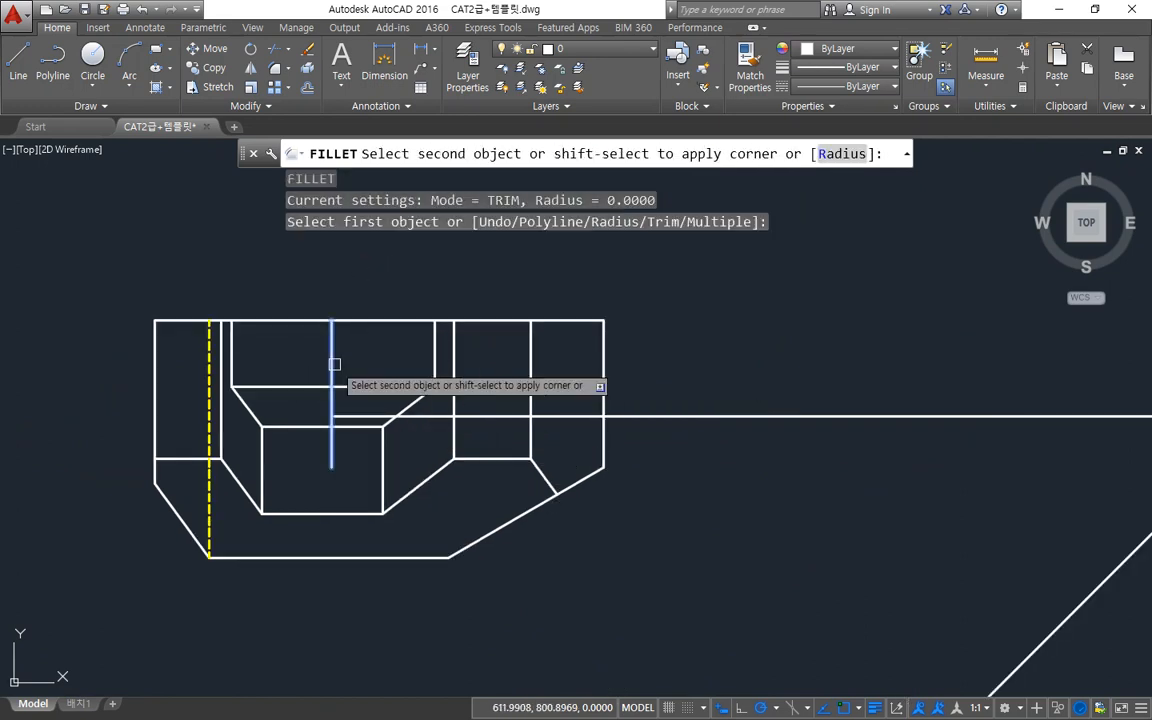
{"action": "key", "text": "Escape"}
Trim the horizontal projection line beyond the top view's right edge
{"action": "type", "text": "tr"}
{"action": "key", "text": "Return"}
{"action": "key", "text": "Return"}
{"action": "left_click", "coordinate": [751, 453]}
{"action": "left_click", "coordinate": [740, 352]}
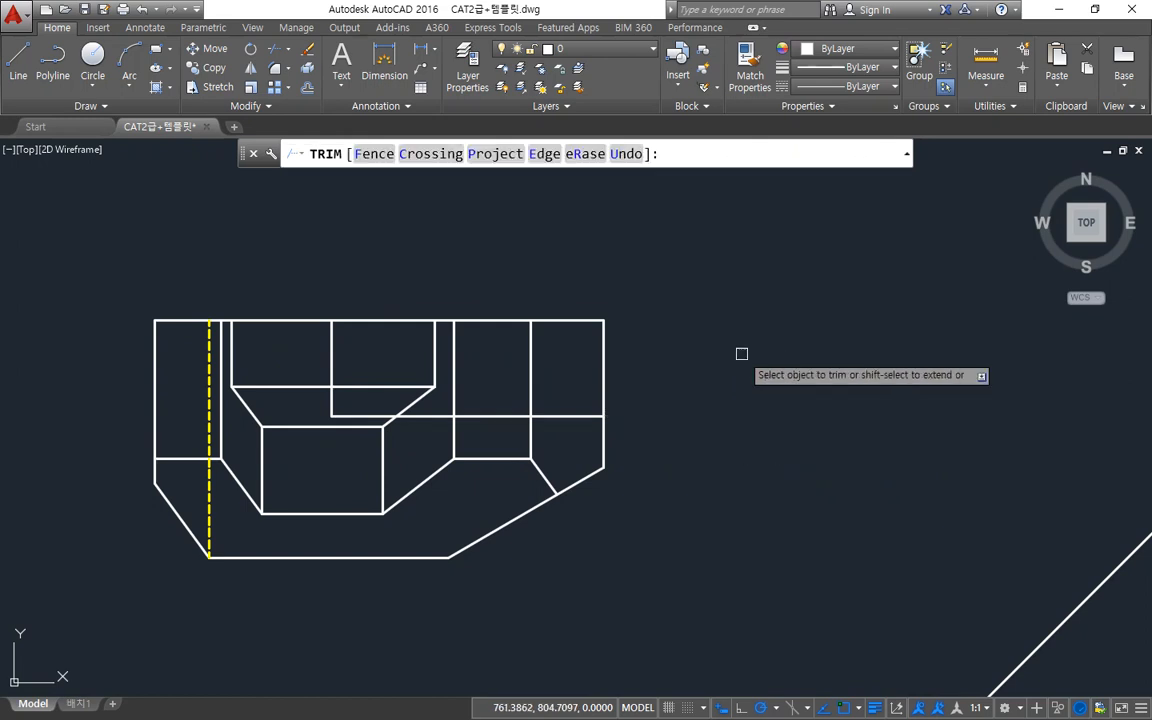
{"action": "key", "text": "Escape"}
Match the new vertical and horizontal lines in the top view to the yellow dashed hidden line's properties
{"action": "type", "text": "ma"}
{"action": "key", "text": "Return"}
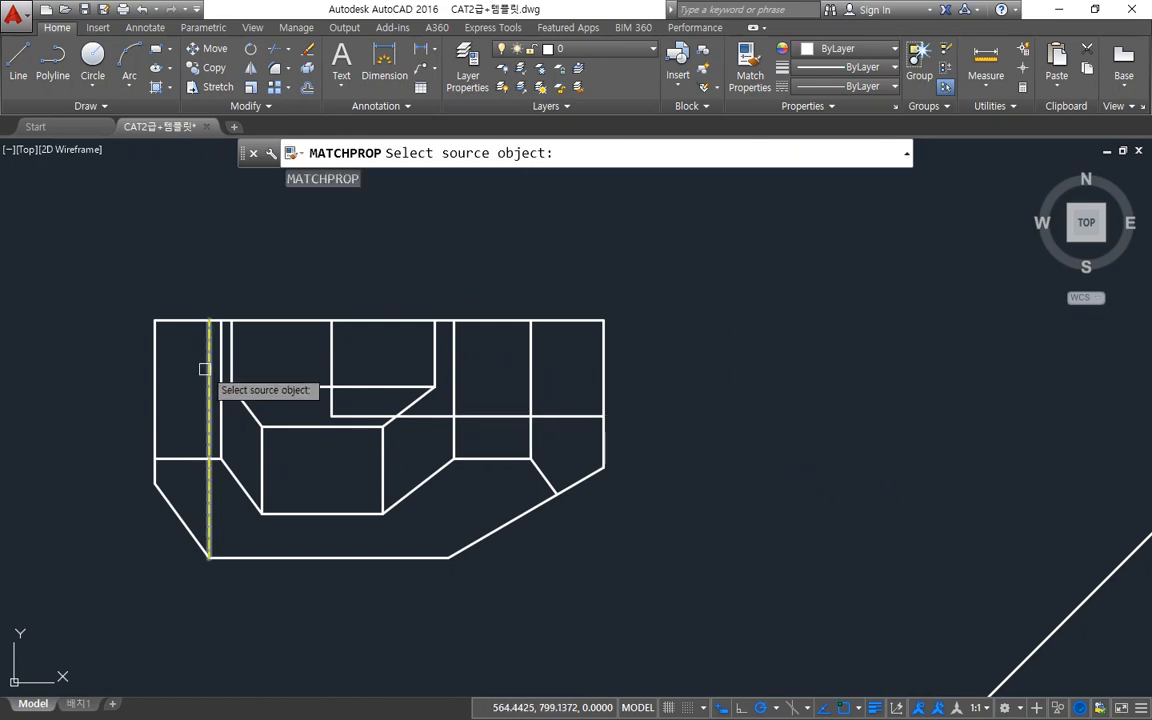
{"action": "left_click", "coordinate": [208, 366]}
{"action": "left_click", "coordinate": [330, 360]}
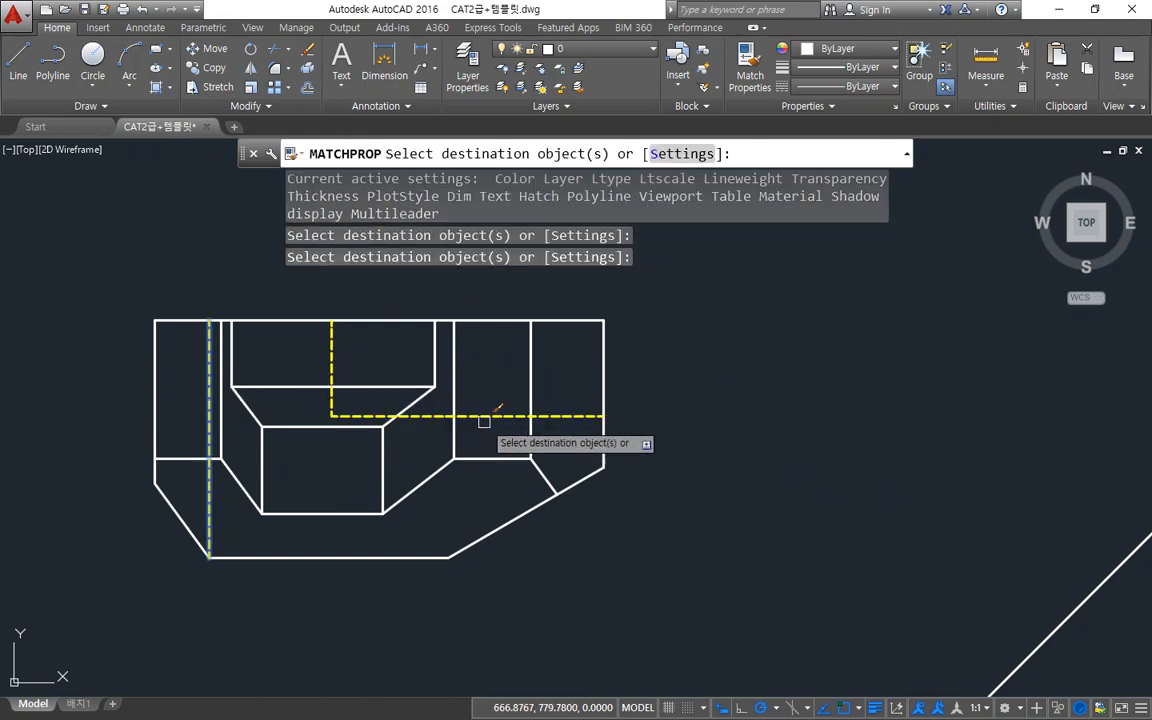
{"action": "left_click", "coordinate": [483, 416]}
{"action": "key", "text": "Return"}
Erase the vertical projection line running from the side view's arc to the 45° line
{"action": "scroll", "coordinate": [655, 498], "scroll_direction": "down", "scroll_amount": 2}
{"action": "middle_click_drag", "start_coordinate": [788, 603], "coordinate": [512, 448]}
{"action": "left_click", "coordinate": [728, 543]}
{"action": "type", "text": "e"}
{"action": "key", "text": "Return"}
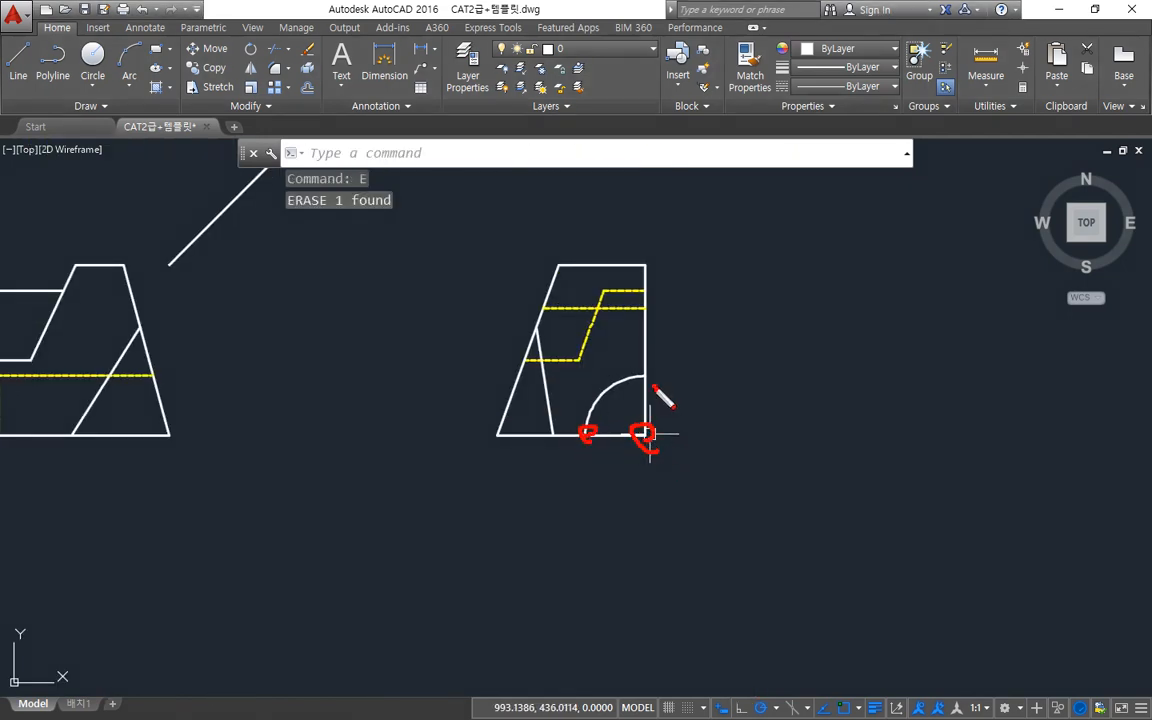
{"action": "key", "text": "Escape"}
{"action": "middle_click_drag", "start_coordinate": [176, 253], "coordinate": [504, 716]}
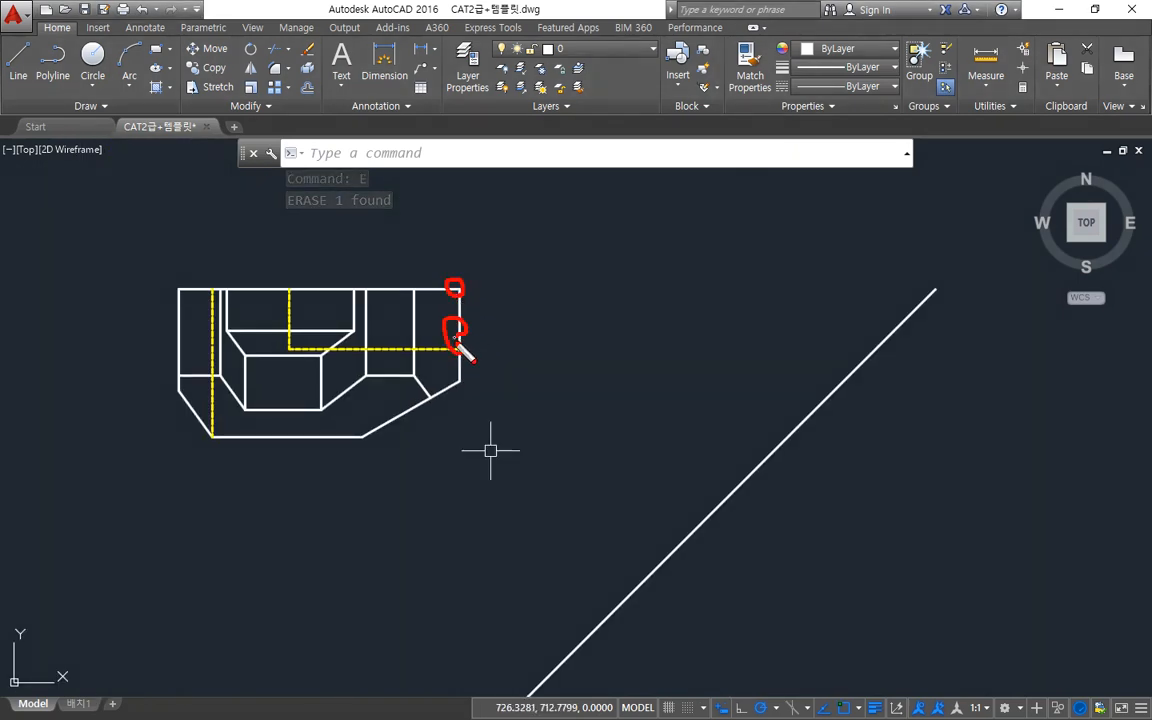
{"action": "middle_click_drag", "start_coordinate": [440, 590], "coordinate": [440, 437]}
{"action": "middle_click_drag", "start_coordinate": [459, 669], "coordinate": [459, 412]}
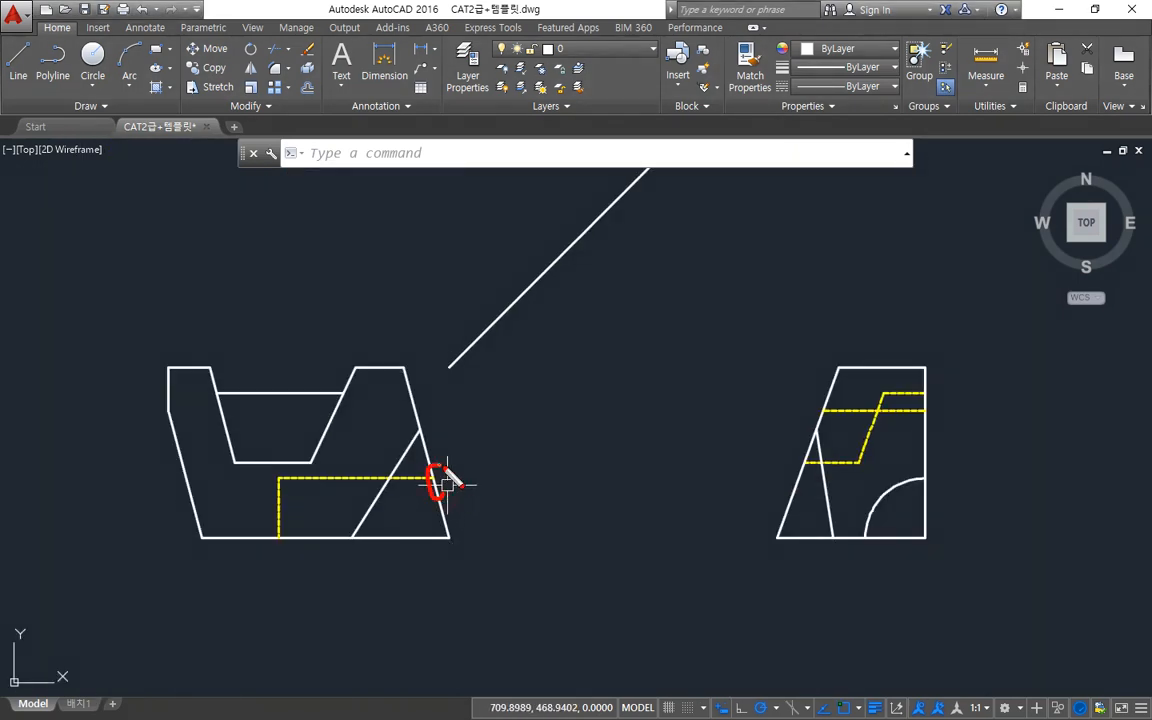
{"action": "left_click_drag", "start_coordinate": [926, 481], "coordinate": [605, 461]}
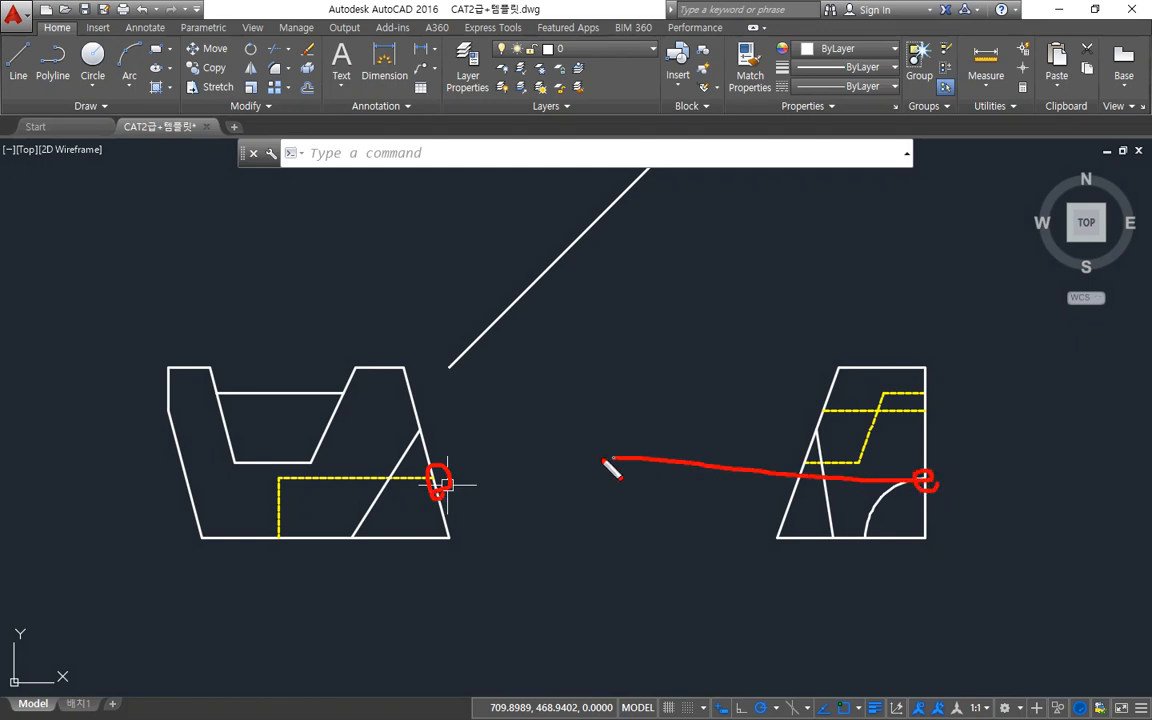
{"action": "key", "text": "Escape"}
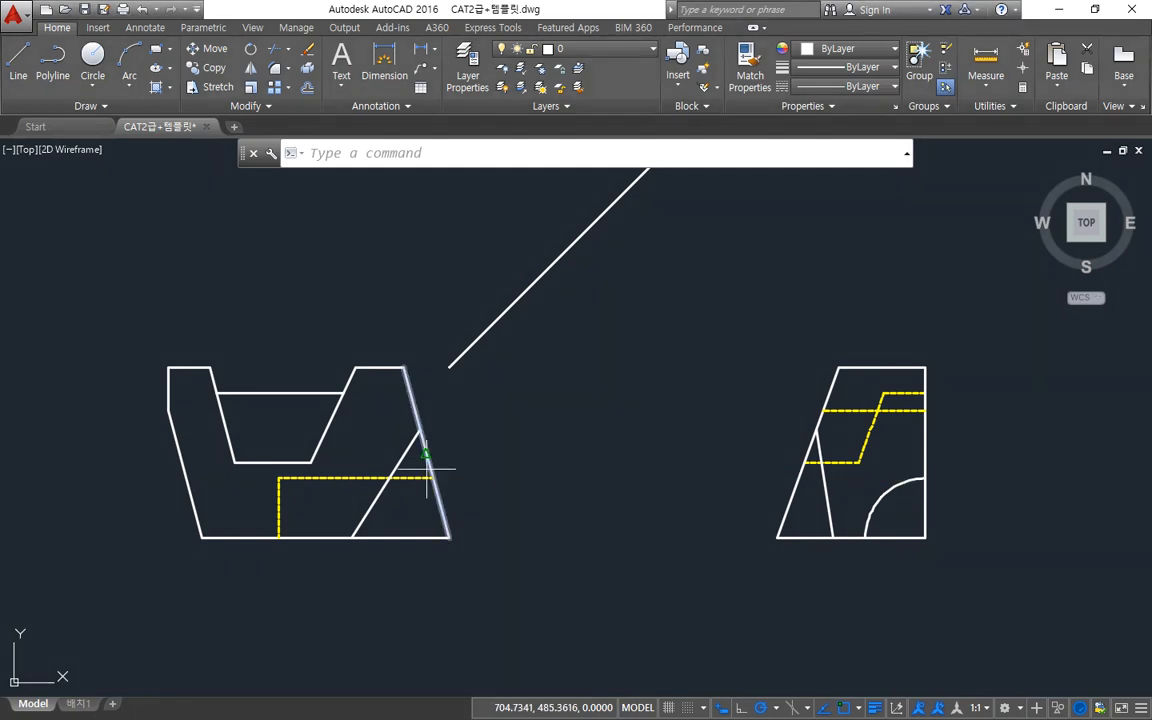
Draw a vertical projection line from the dashed hidden line's end on the front view's right slanted edge up past the top view
{"action": "type", "text": "l"}
{"action": "key", "text": "Return"}
{"action": "left_click", "coordinate": [433, 478]}
{"action": "scroll", "coordinate": [440, 398], "scroll_direction": "down", "scroll_amount": 2}
{"action": "middle_click_drag", "start_coordinate": [428, 340], "coordinate": [437, 667]}
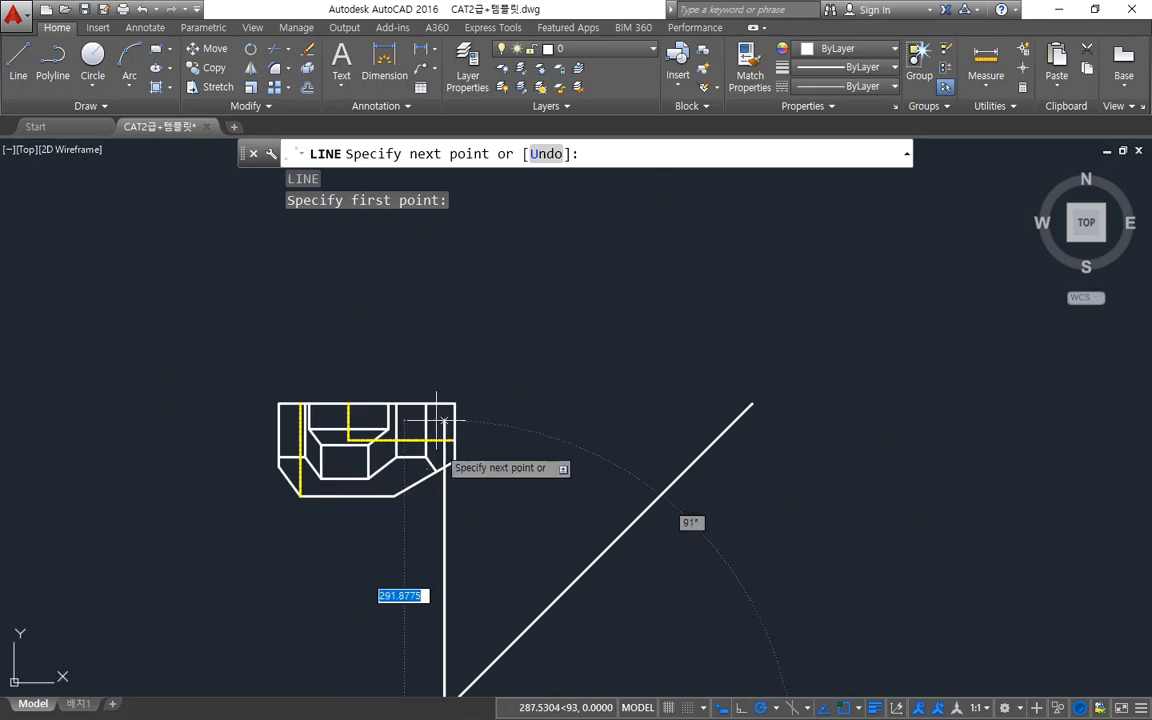
{"action": "left_click", "coordinate": [443, 323]}
{"action": "key", "text": "Return"}
Draw an ellipse centered on the top view's upper right corner, reaching the vertical projection line and the dashed line's right end
{"action": "scroll", "coordinate": [445, 416], "scroll_direction": "up", "scroll_amount": 4}
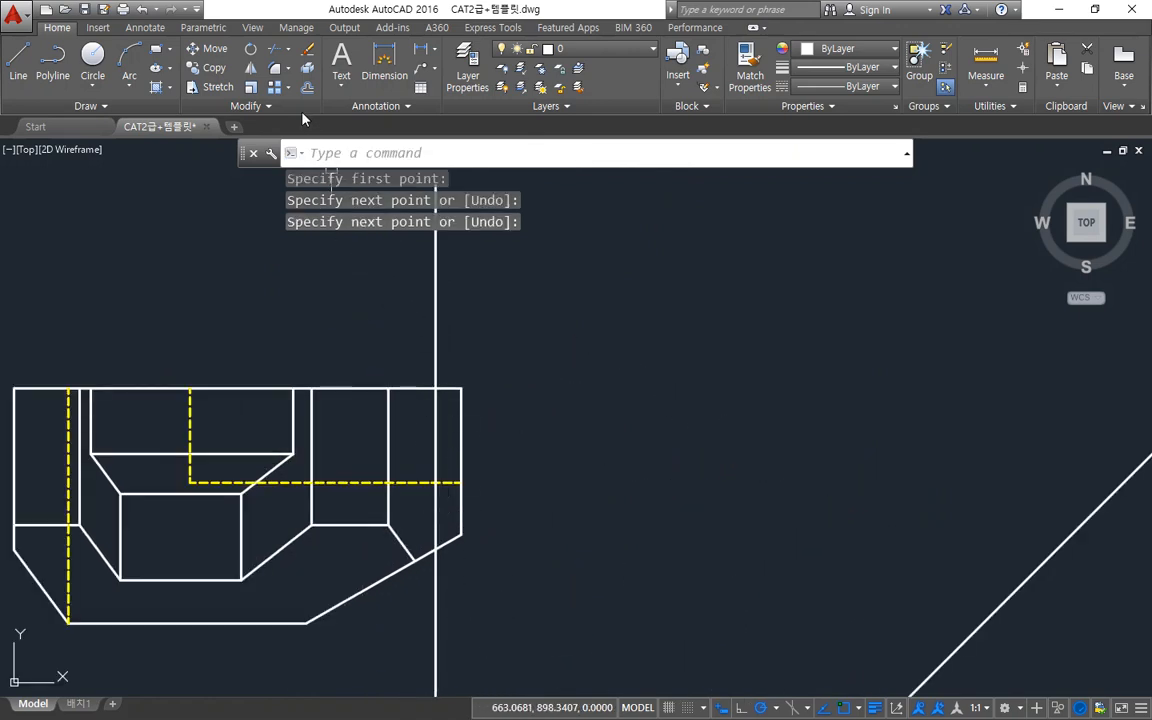
{"action": "left_click", "coordinate": [170, 68]}
{"action": "left_click", "coordinate": [202, 97]}
{"action": "scroll", "coordinate": [460, 383], "scroll_direction": "up", "scroll_amount": 2}
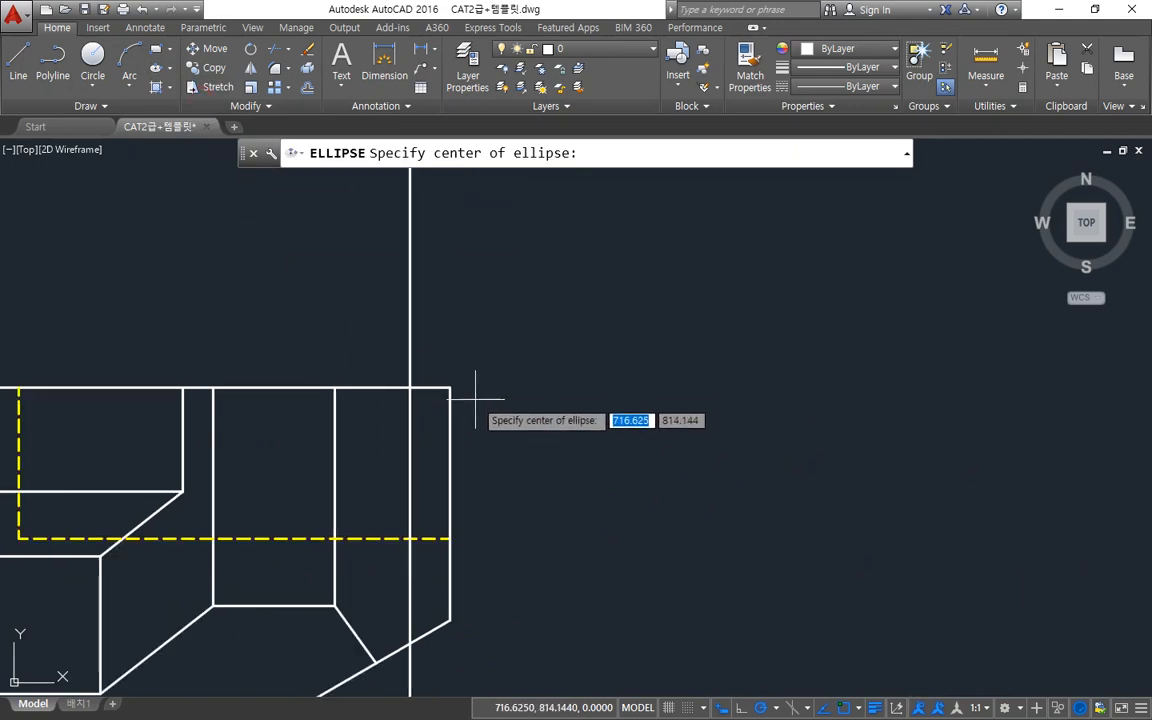
{"action": "left_click", "coordinate": [450, 387]}
{"action": "left_click", "coordinate": [410, 387]}
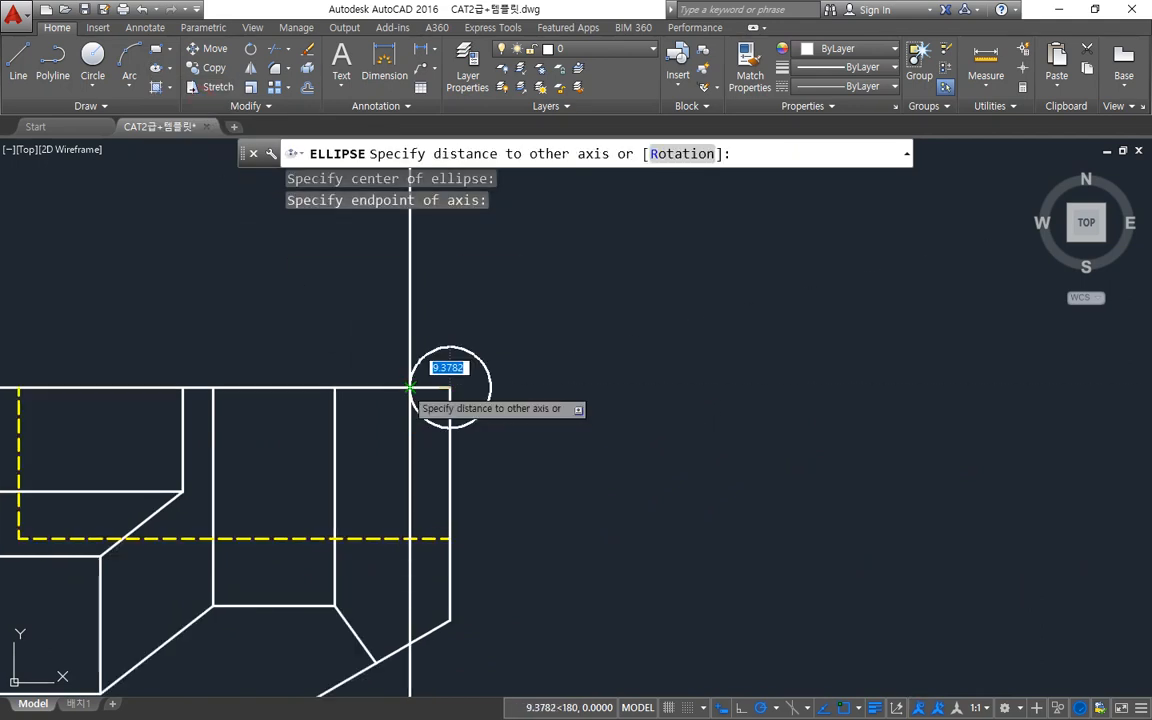
{"action": "left_click", "coordinate": [451, 538]}
Trim the ellipse and the top view's upper right corner edges to leave only the concave curve
{"action": "type", "text": "tr"}
{"action": "key", "text": "Return"}
{"action": "key", "text": "Return"}
{"action": "left_click", "coordinate": [487, 311]}
{"action": "left_click", "coordinate": [472, 330]}
{"action": "left_click", "coordinate": [485, 365]}
{"action": "left_click", "coordinate": [445, 397]}
{"action": "key", "text": "Return"}
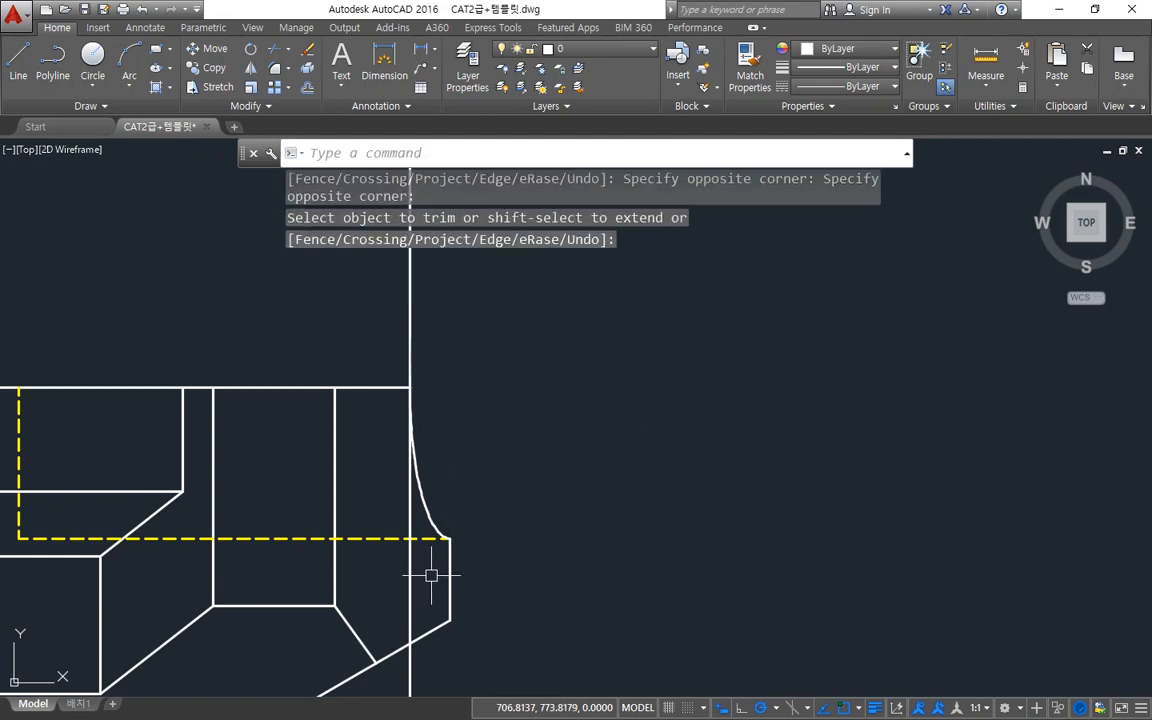
Erase the vertical projection line crossing the top view
{"action": "left_click", "coordinate": [411, 586]}
{"action": "type", "text": "e"}
{"action": "key", "text": "Return"}
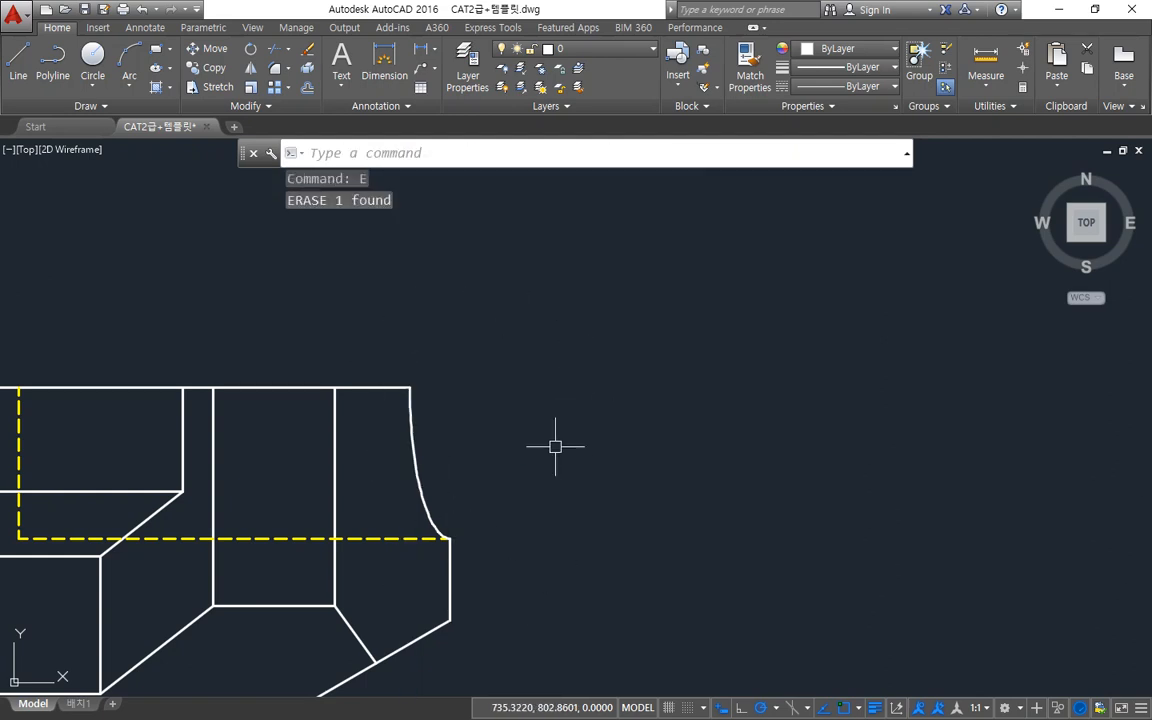
Make DIM the current layer
{"action": "scroll", "coordinate": [555, 446], "scroll_direction": "down", "scroll_amount": 4}
{"action": "middle_click_drag", "start_coordinate": [499, 547], "coordinate": [489, 478]}
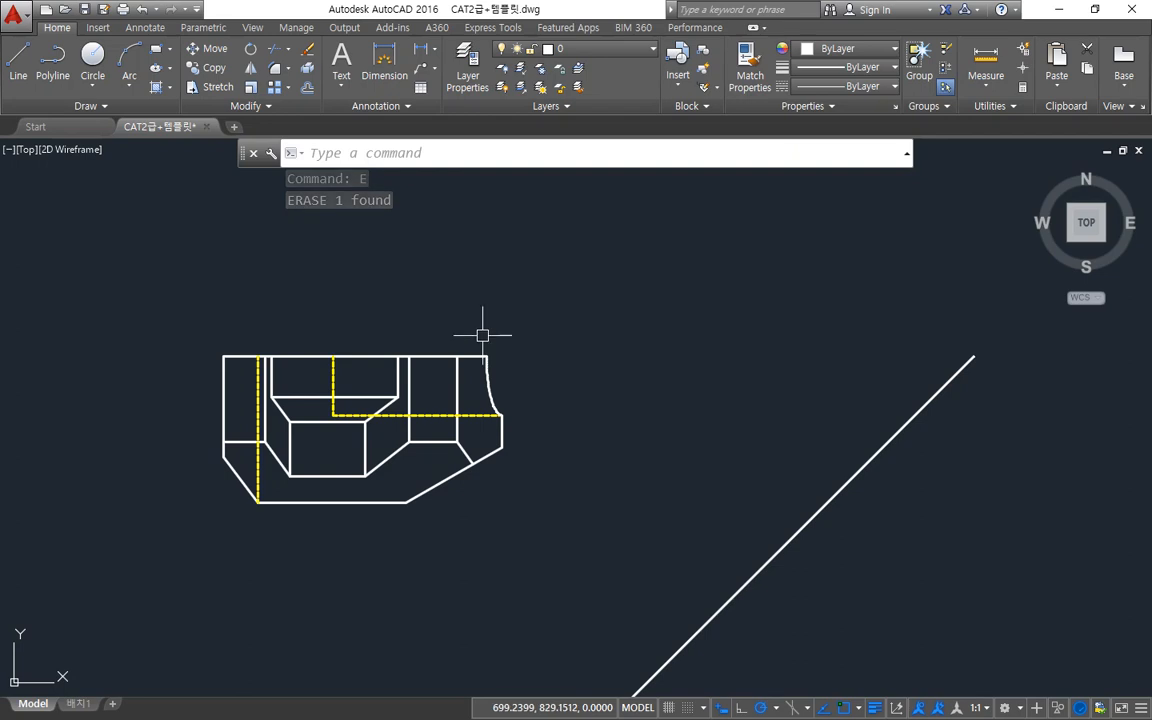
{"action": "left_click", "coordinate": [615, 48]}
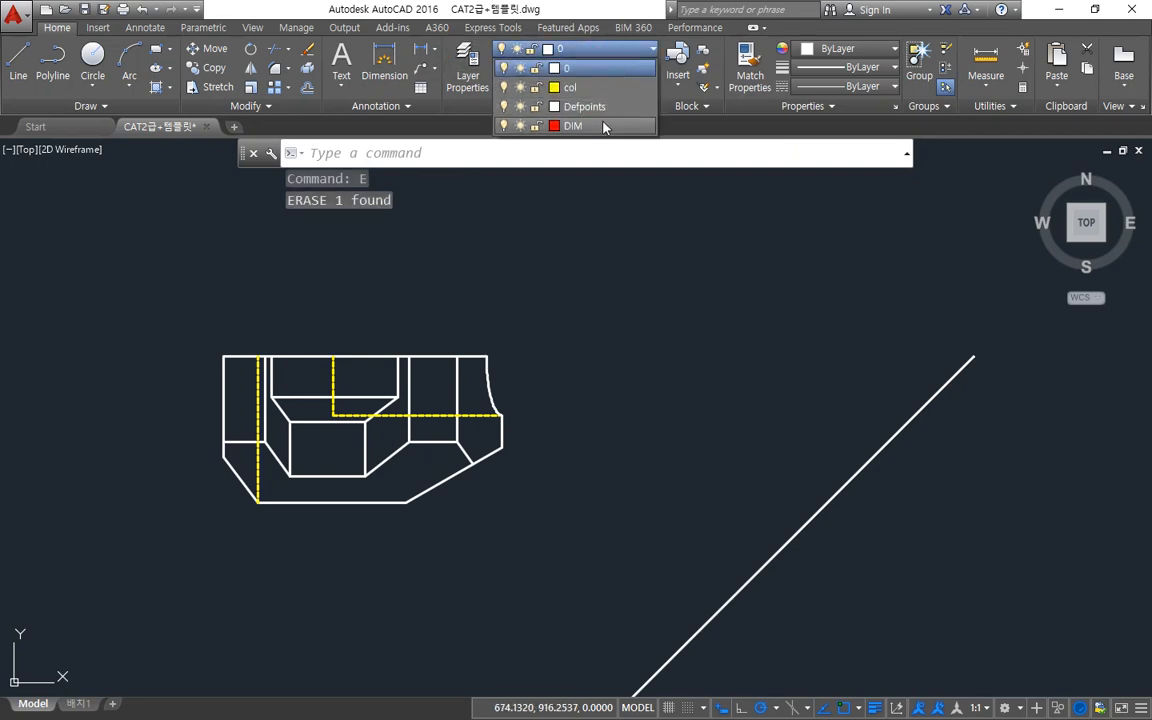
{"action": "left_click", "coordinate": [603, 126]}
{"action": "middle_click_drag", "start_coordinate": [393, 604], "coordinate": [352, 363]}
{"action": "scroll", "coordinate": [350, 437], "scroll_direction": "down", "scroll_amount": 3}
{"action": "scroll", "coordinate": [373, 540], "scroll_direction": "up", "scroll_amount": 2}
{"action": "middle_click_drag", "start_coordinate": [373, 540], "coordinate": [383, 509]}
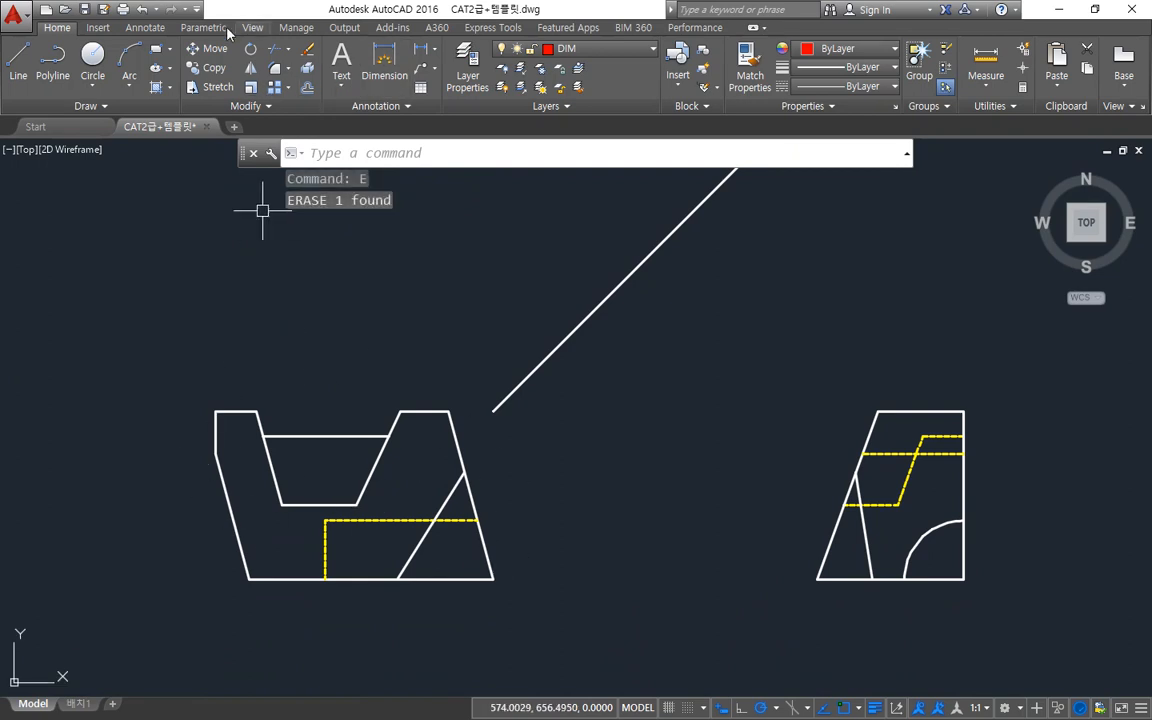
{"action": "left_click", "coordinate": [146, 28]}
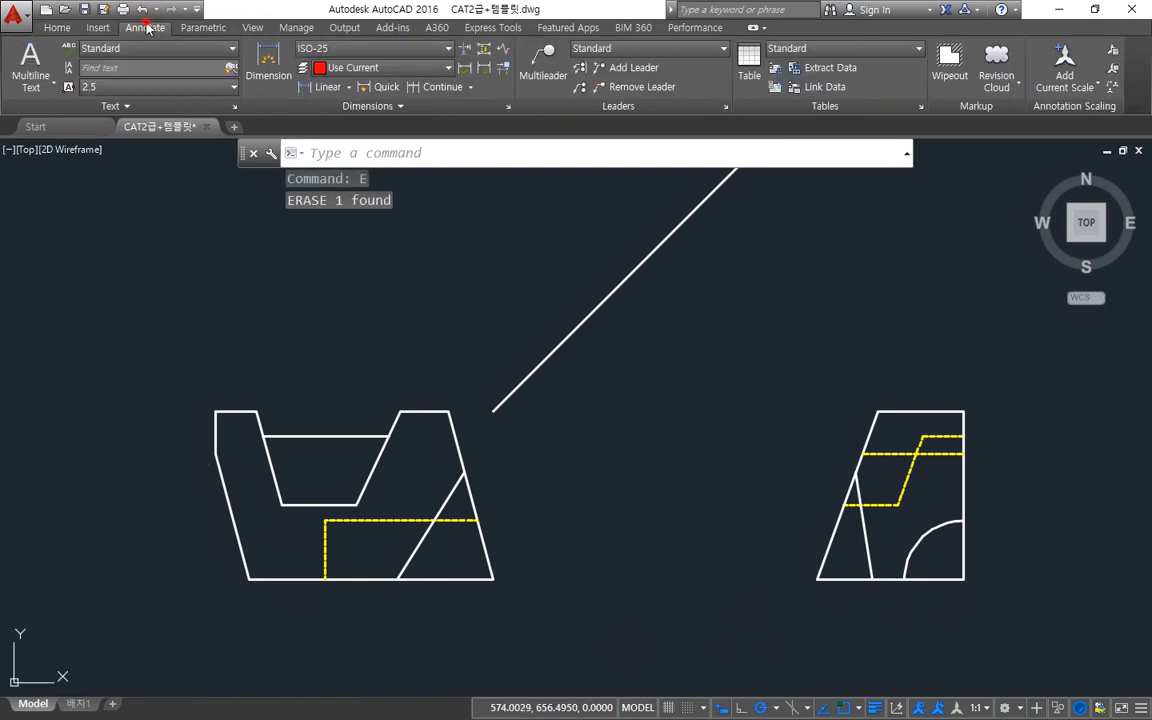
{"action": "left_click", "coordinate": [324, 87]}
{"action": "left_click", "coordinate": [215, 411]}
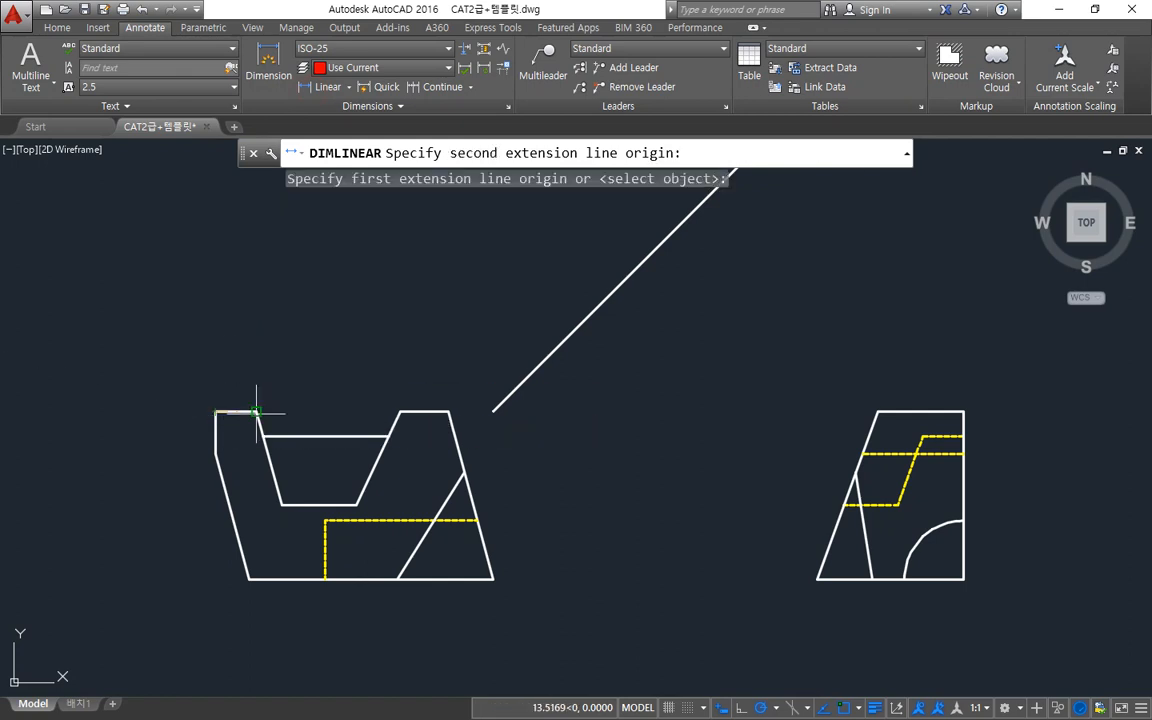
{"action": "left_click", "coordinate": [396, 411]}
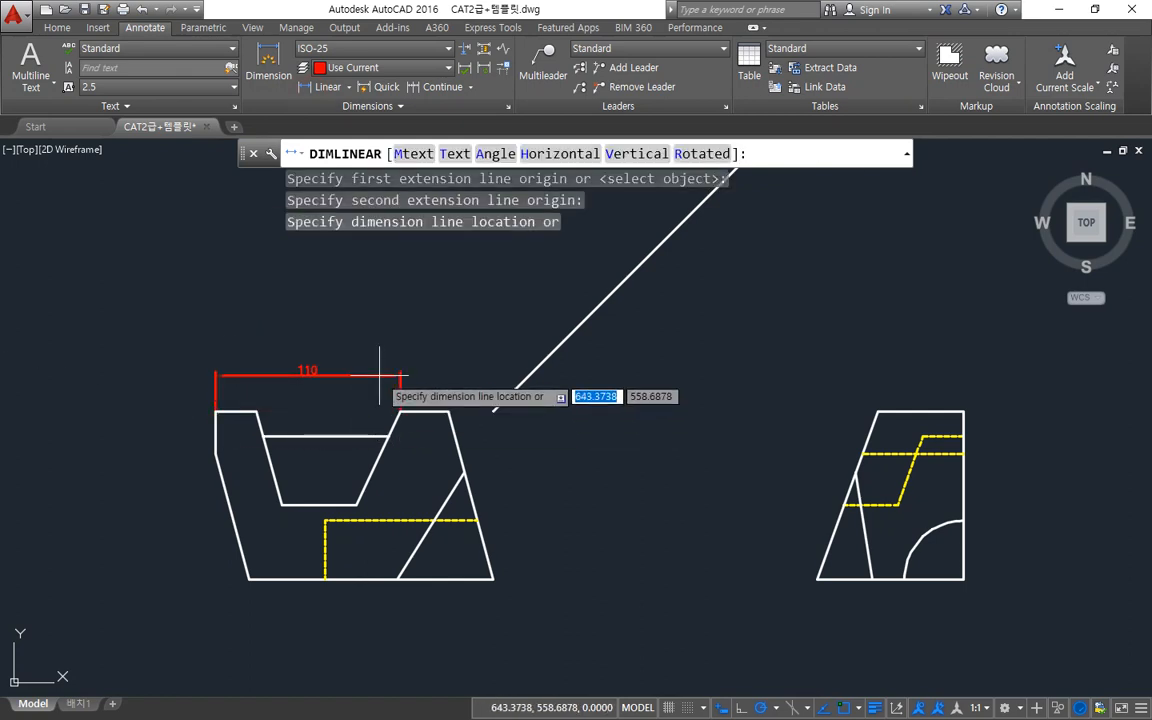
{"action": "type", "text": "@"}
{"action": "type", "text": "16"}
{"action": "key", "text": "Tab"}
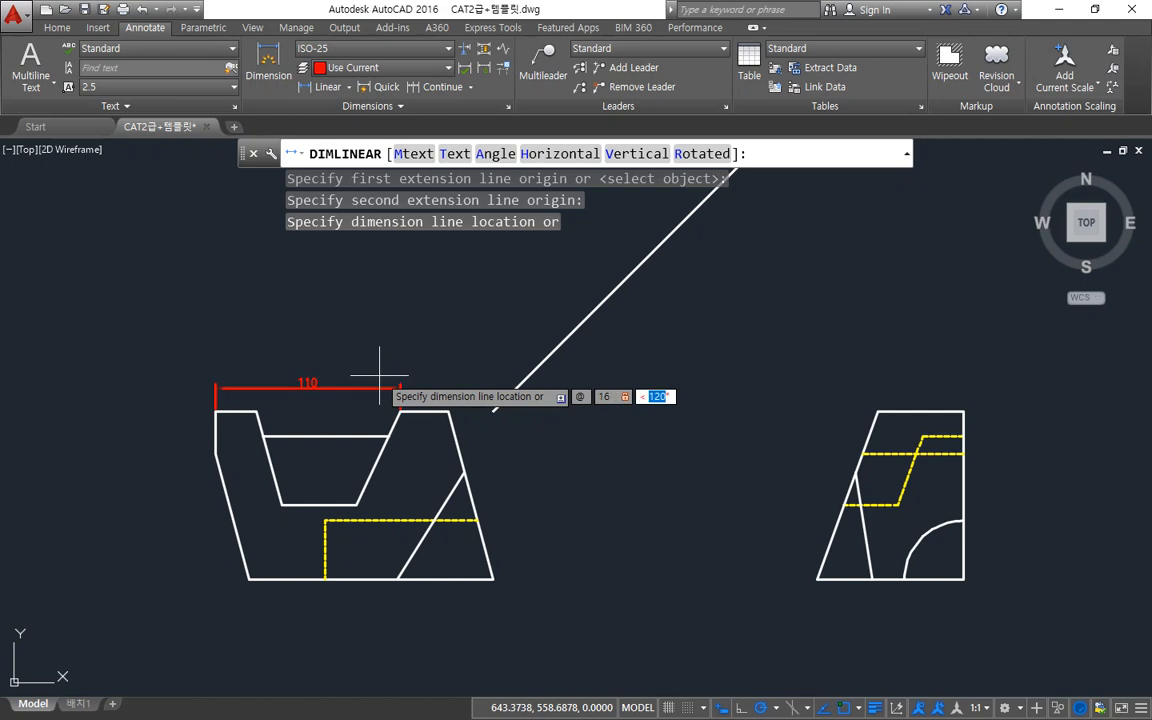
{"action": "type", "text": "90"}
{"action": "key", "text": "Return"}
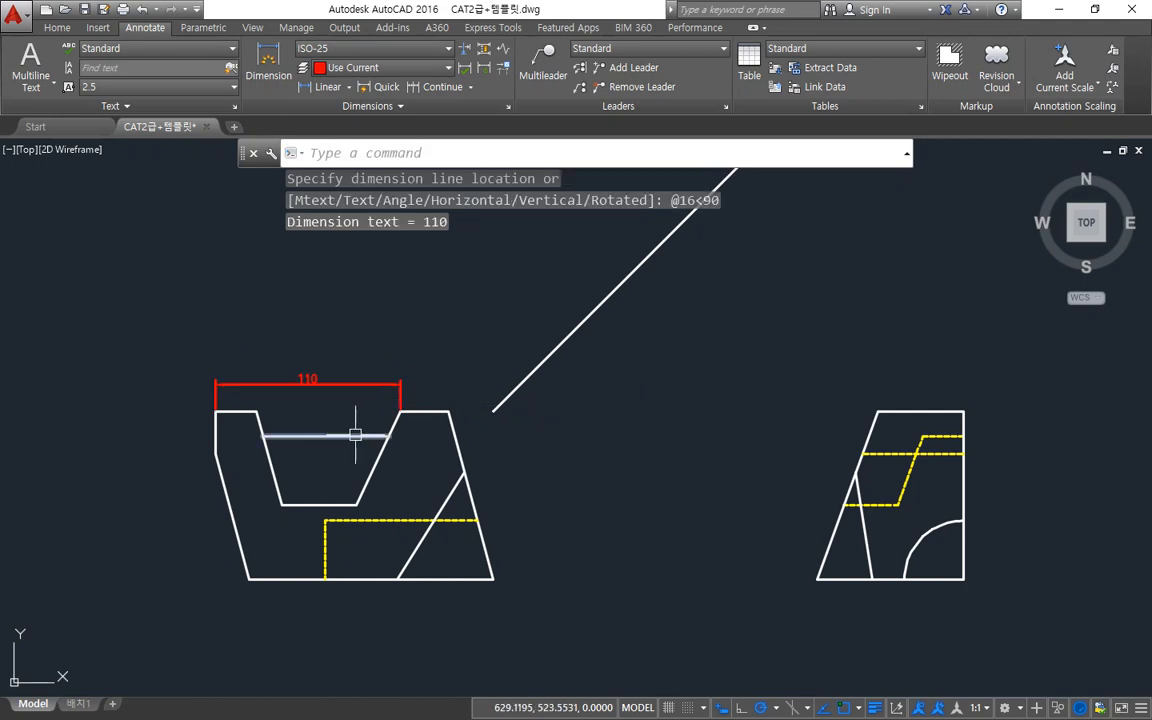
Add a baseline dimension from the same origin to the front view's lower right corner for the overall width
{"action": "left_click", "coordinate": [470, 87]}
{"action": "left_click", "coordinate": [451, 145]}
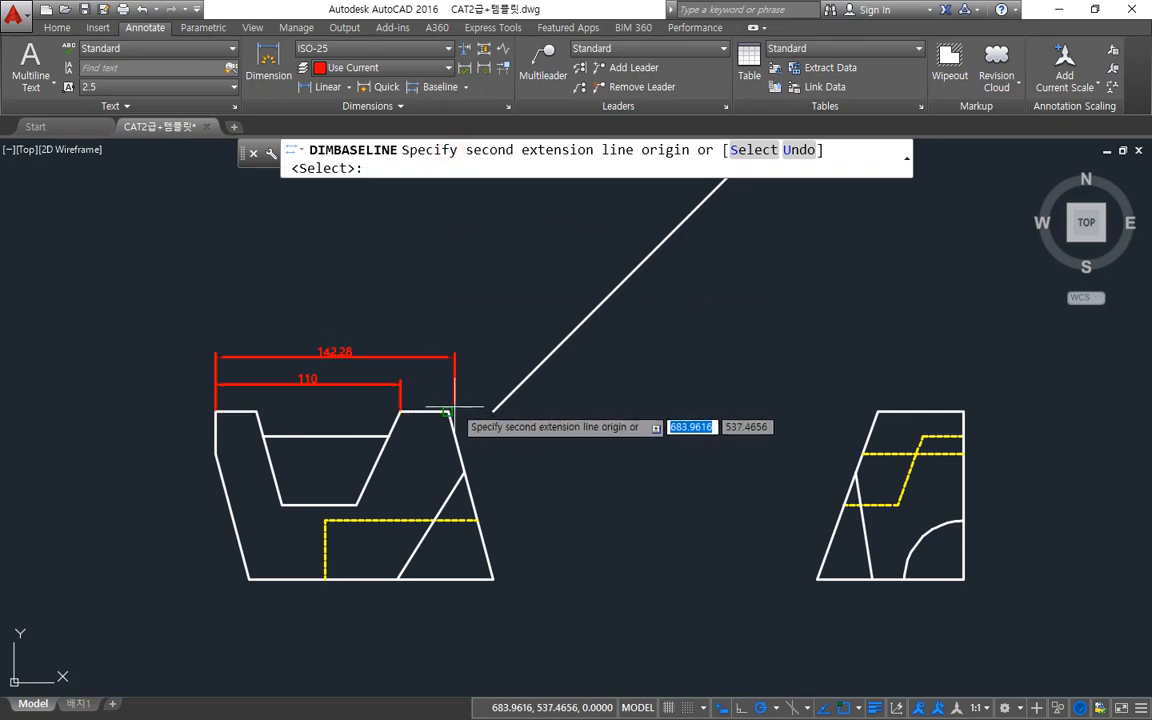
{"action": "left_click", "coordinate": [494, 582]}
{"action": "key", "text": "Return"}
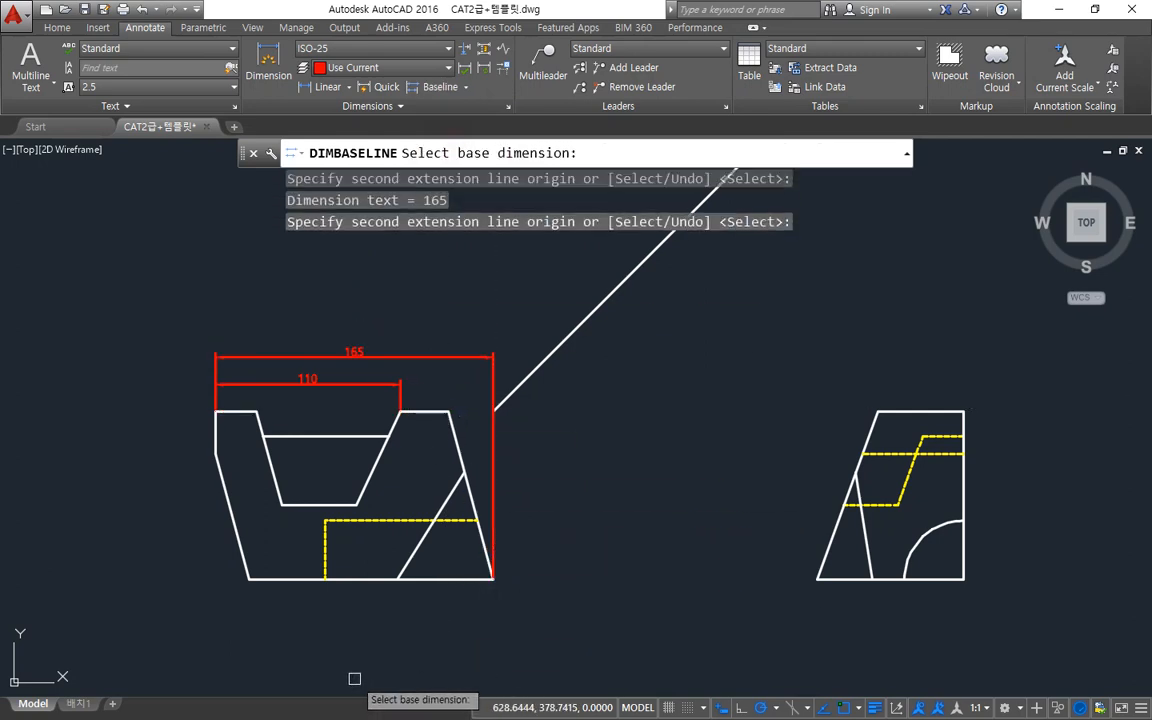
{"action": "key", "text": "Escape"}
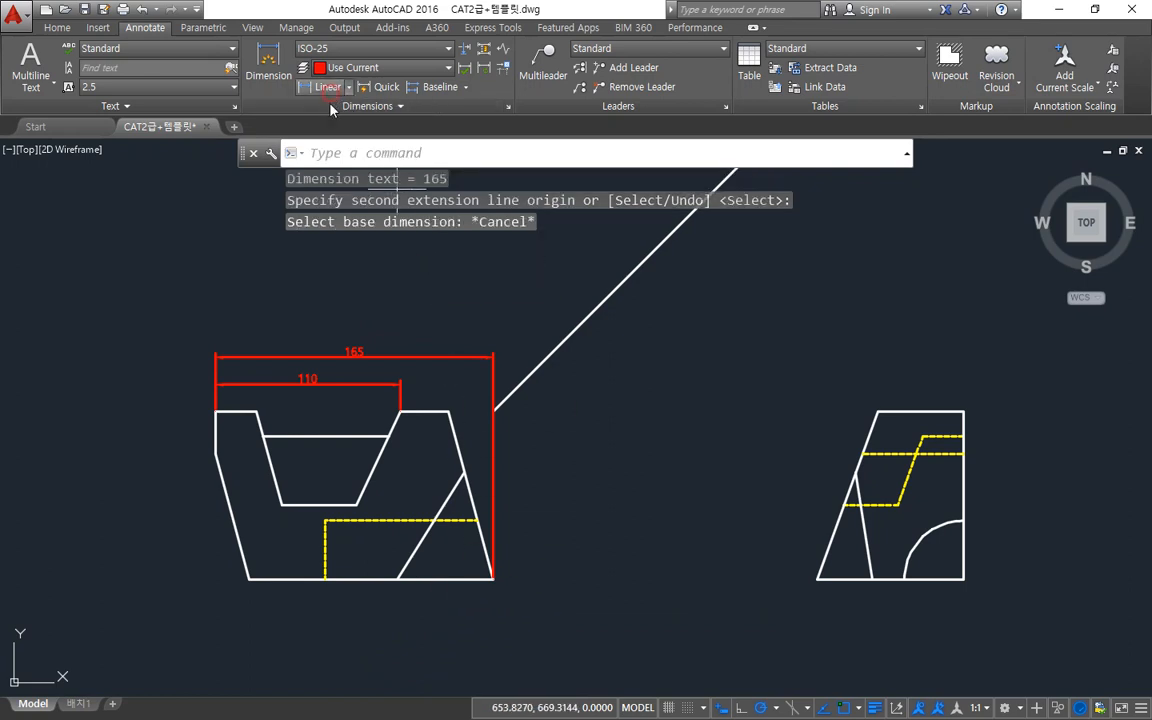
{"action": "left_click", "coordinate": [300, 85]}
{"action": "left_click", "coordinate": [449, 411]}
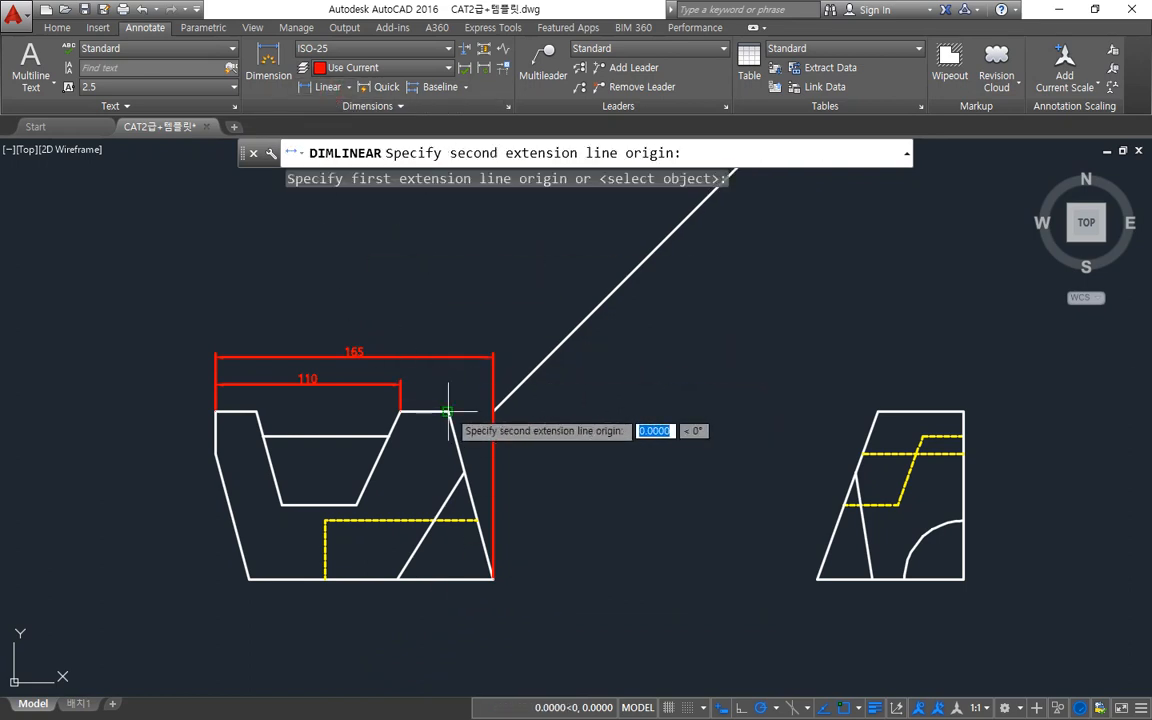
{"action": "left_click", "coordinate": [493, 579]}
{"action": "type", "text": "@16<0"}
{"action": "key", "text": "Return"}
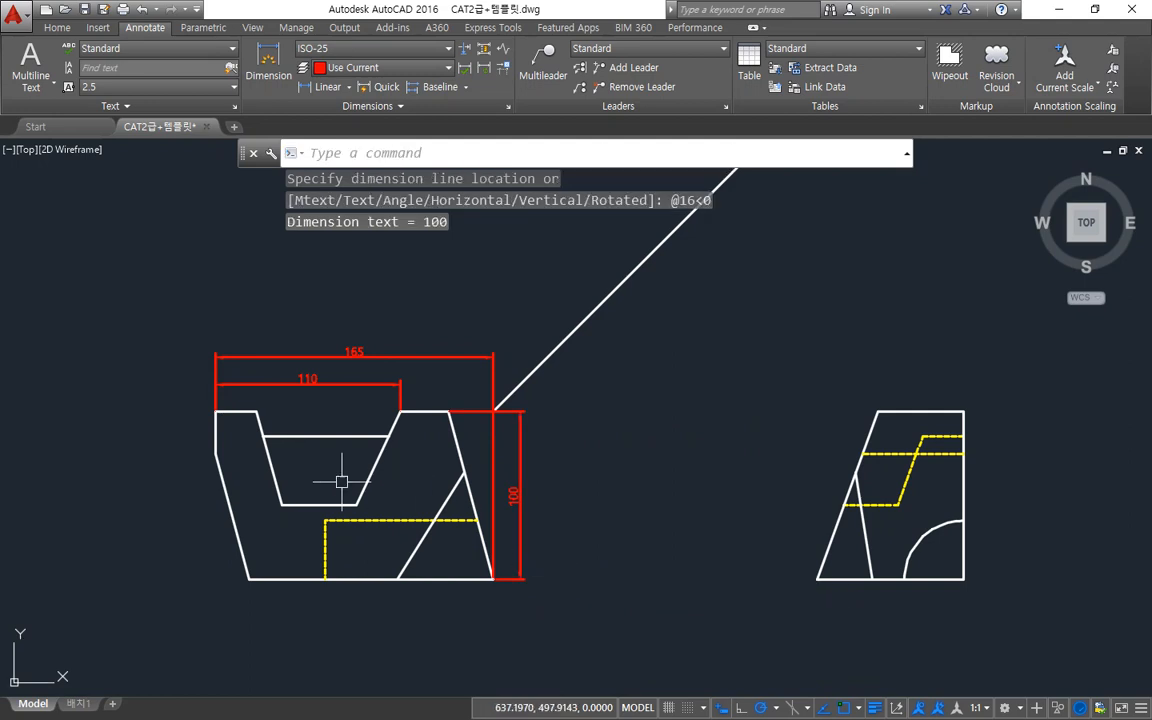
Erase the 45° projection line
{"action": "left_click", "coordinate": [540, 343]}
{"action": "left_click", "coordinate": [561, 301]}
{"action": "type", "text": "e"}
{"action": "key", "text": "Return"}
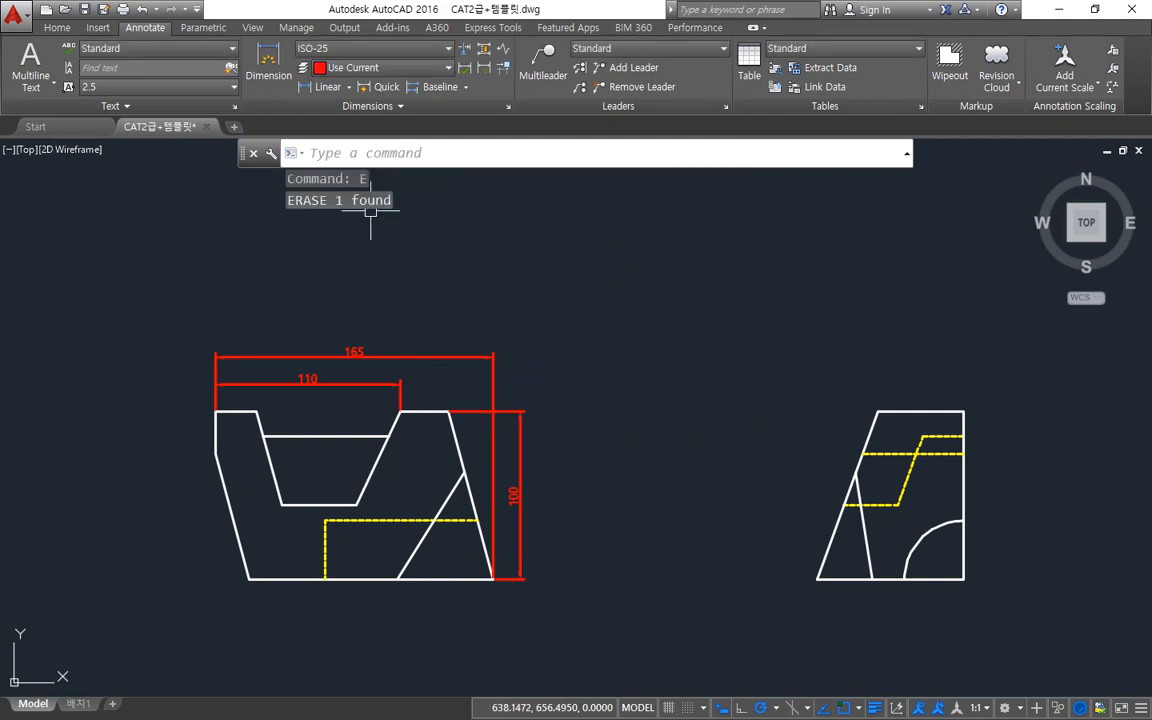
Try a linear dimension from the notch's lower left corner to the front view's lower right corner, rotated to 75°
{"action": "middle_click_drag", "start_coordinate": [438, 404], "coordinate": [399, 286]}
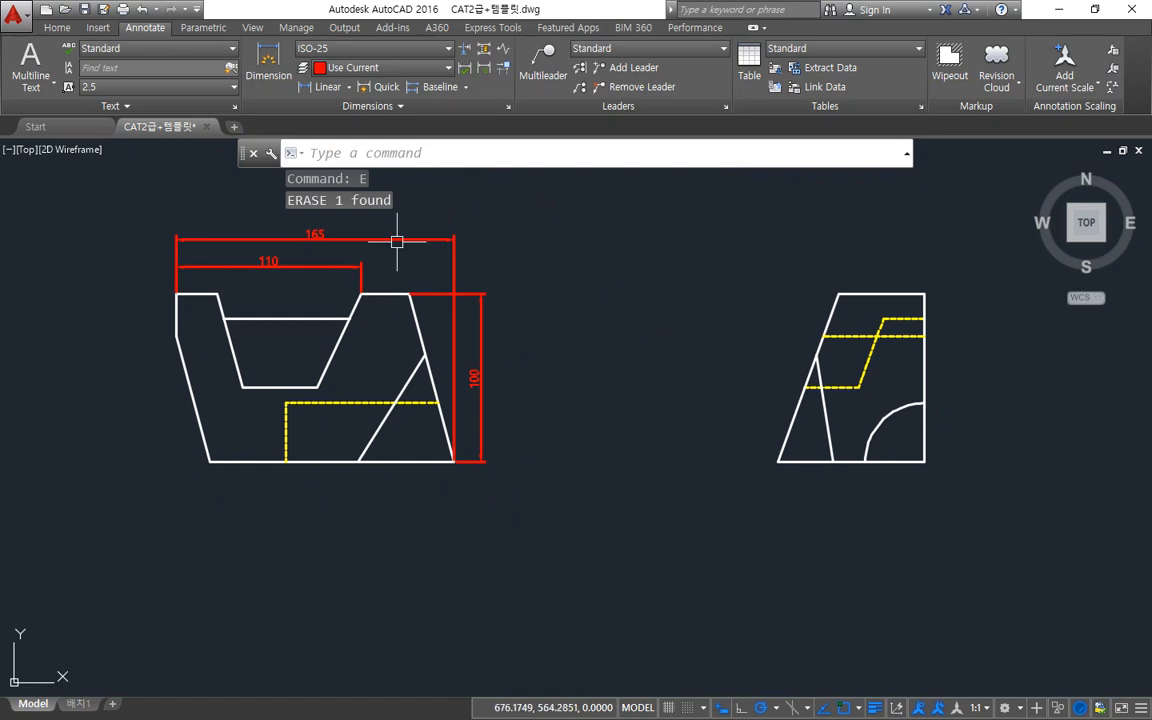
{"action": "left_click", "coordinate": [322, 88]}
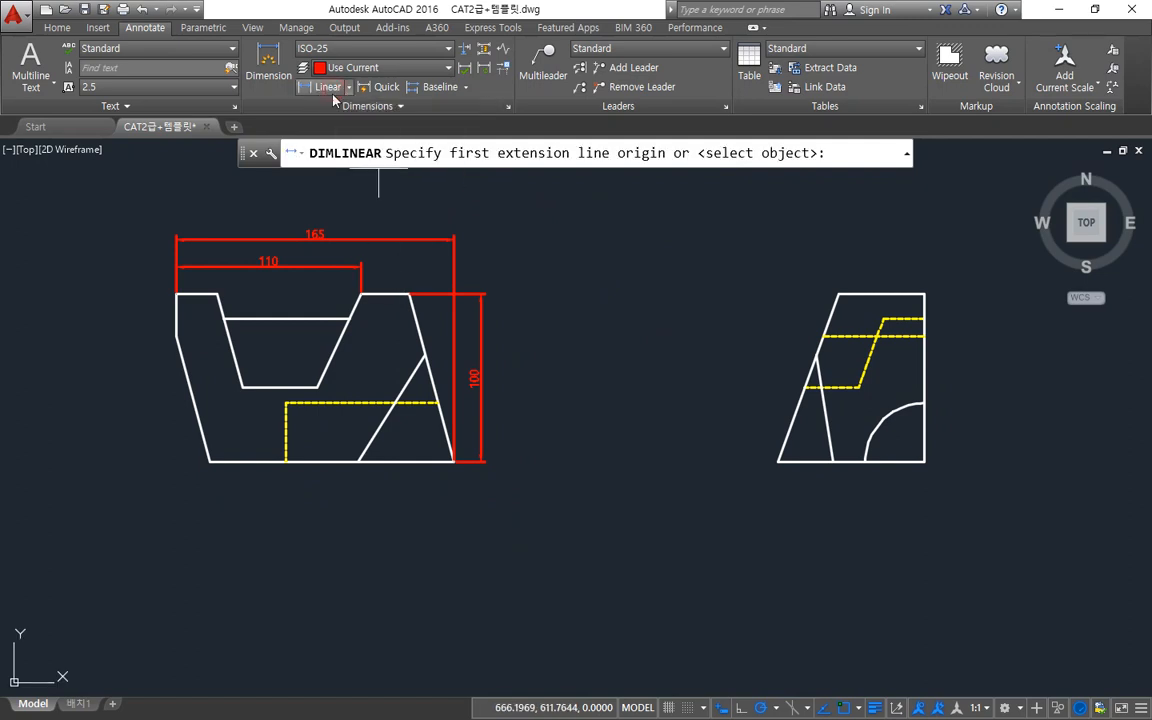
{"action": "left_click", "coordinate": [242, 386]}
{"action": "type", "text": "end"}
{"action": "key", "text": "Return"}
{"action": "left_click", "coordinate": [452, 461]}
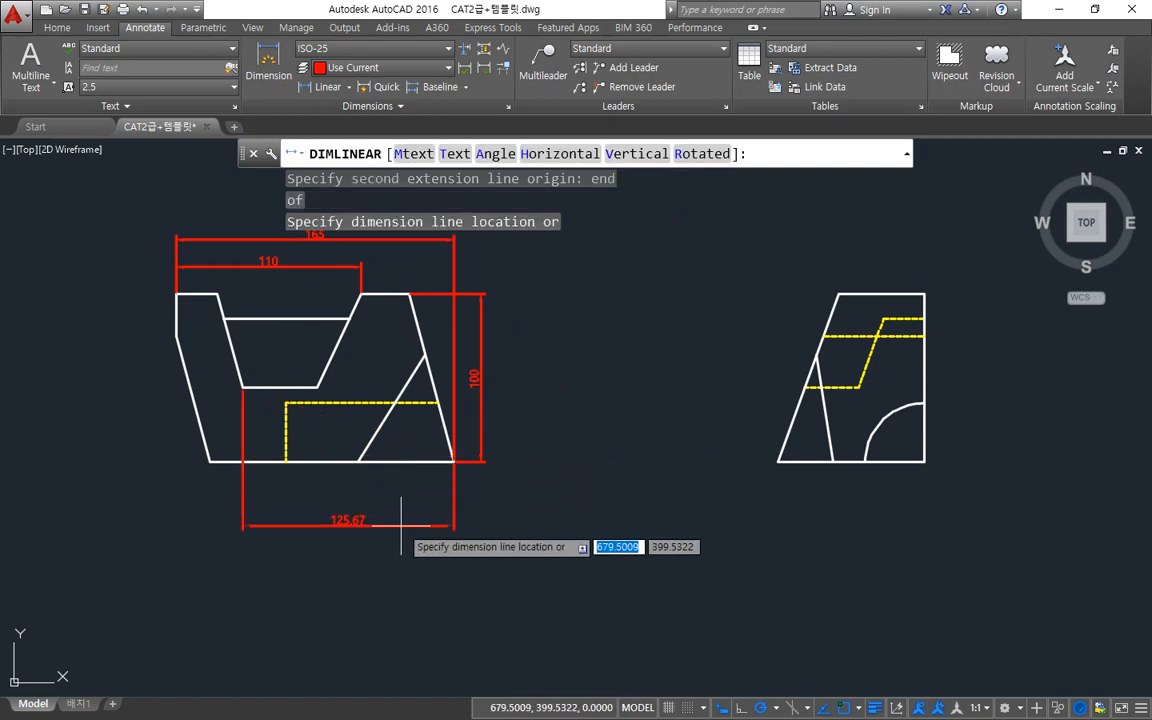
{"action": "type", "text": "r"}
{"action": "key", "text": "Return"}
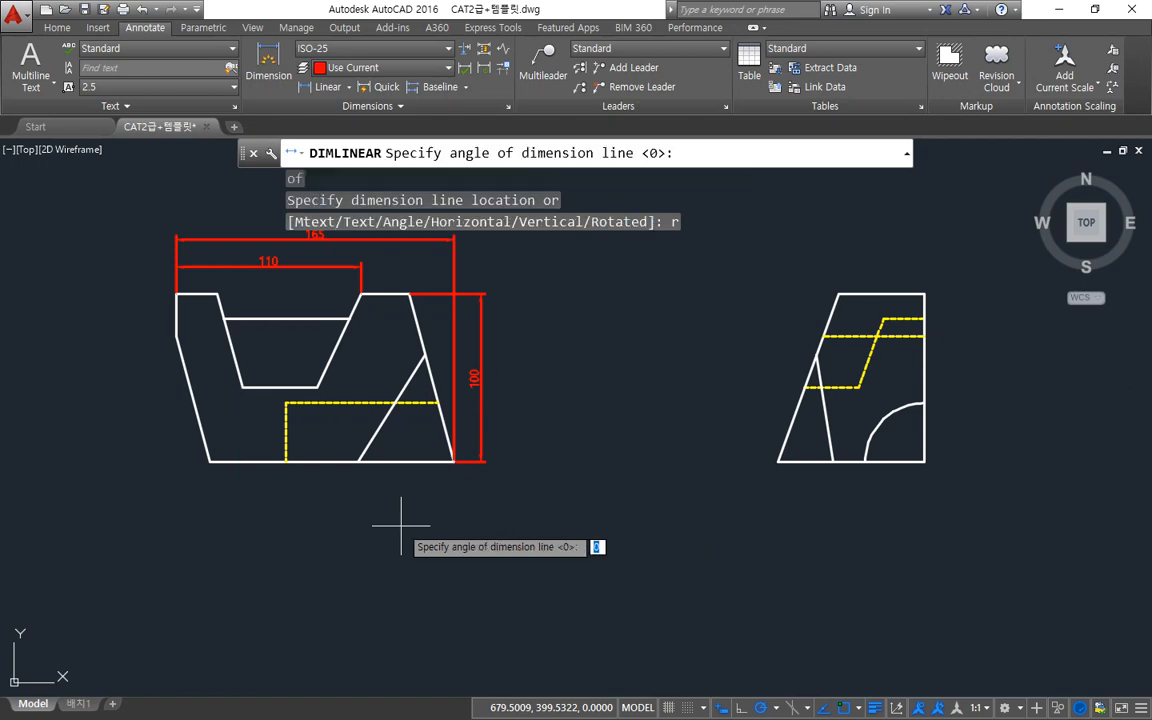
{"action": "key", "text": "Return"}
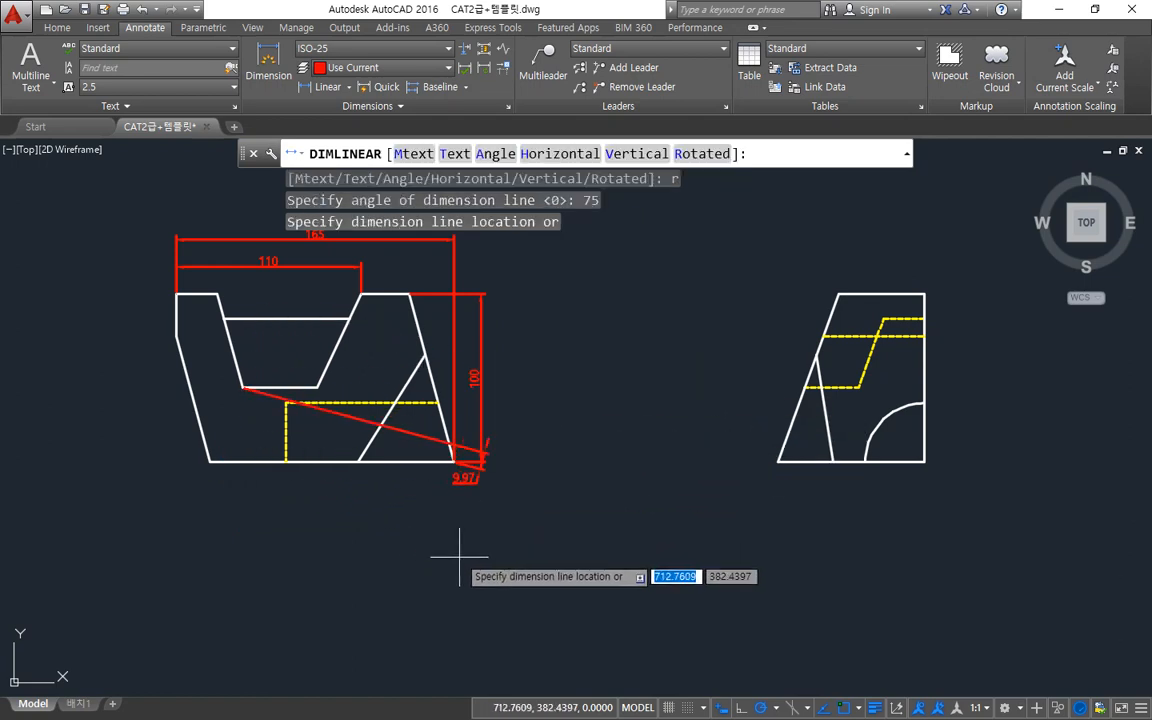
Try the pending linear dimension with its dimension line rotated to 15°, then cancel it
{"action": "type", "text": "r"}
{"action": "key", "text": "Return"}
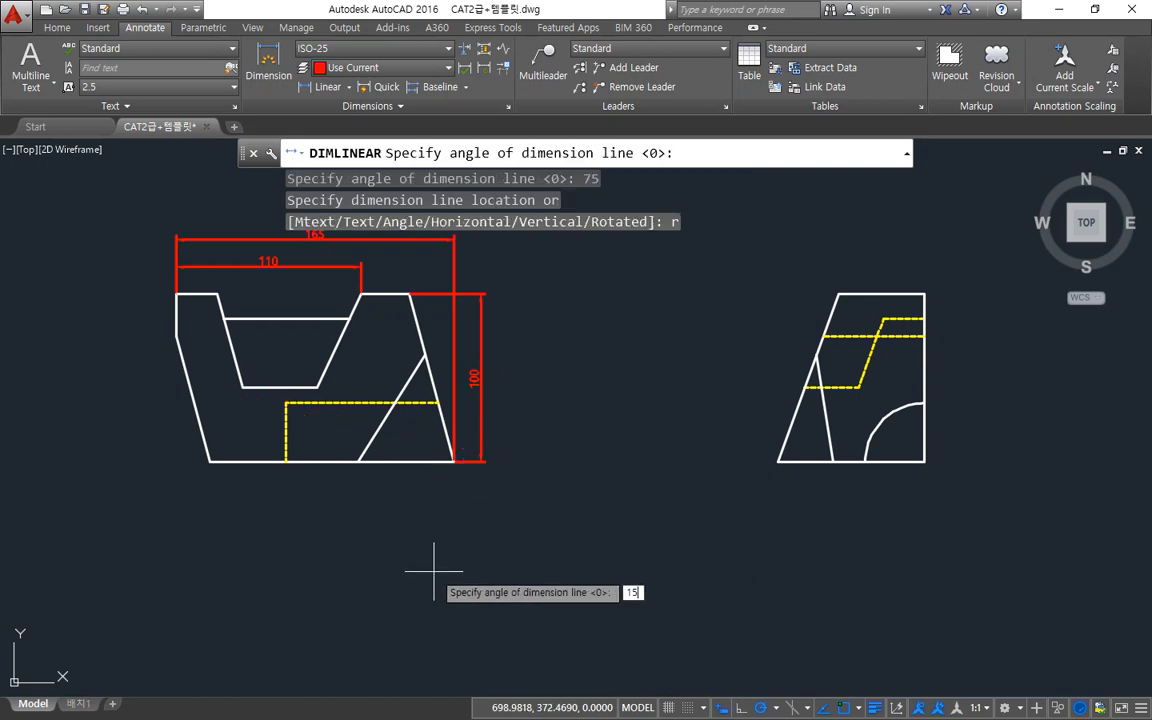
{"action": "type", "text": "15"}
{"action": "key", "text": "Return"}
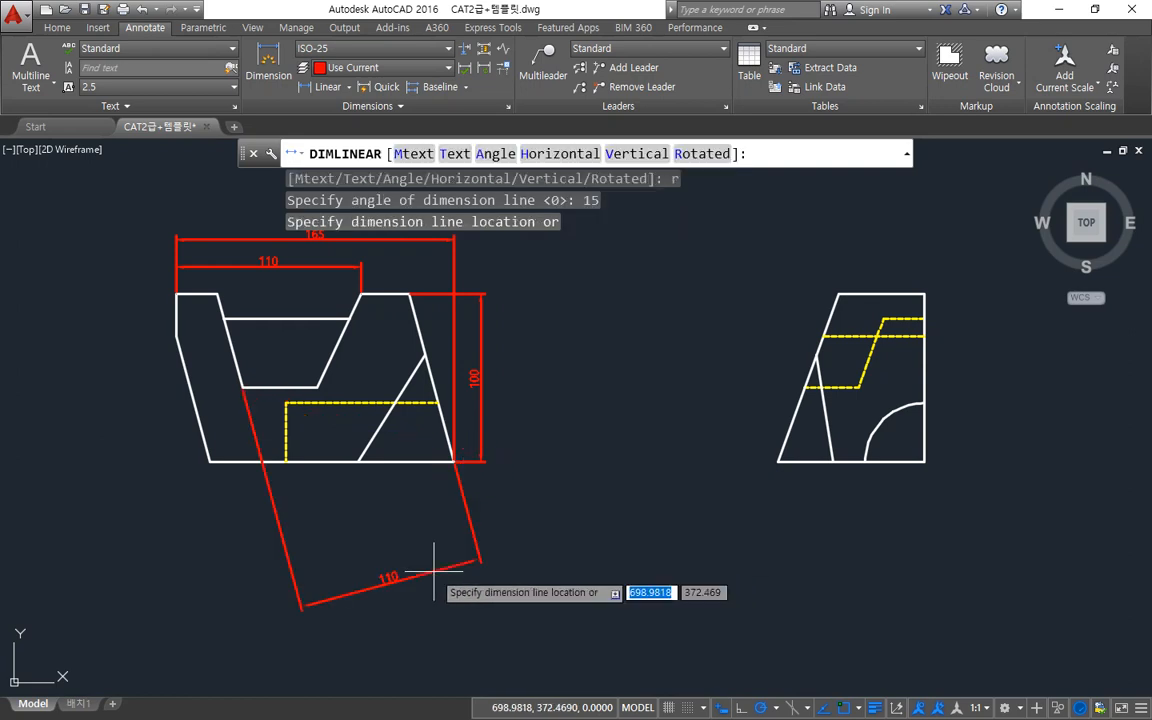
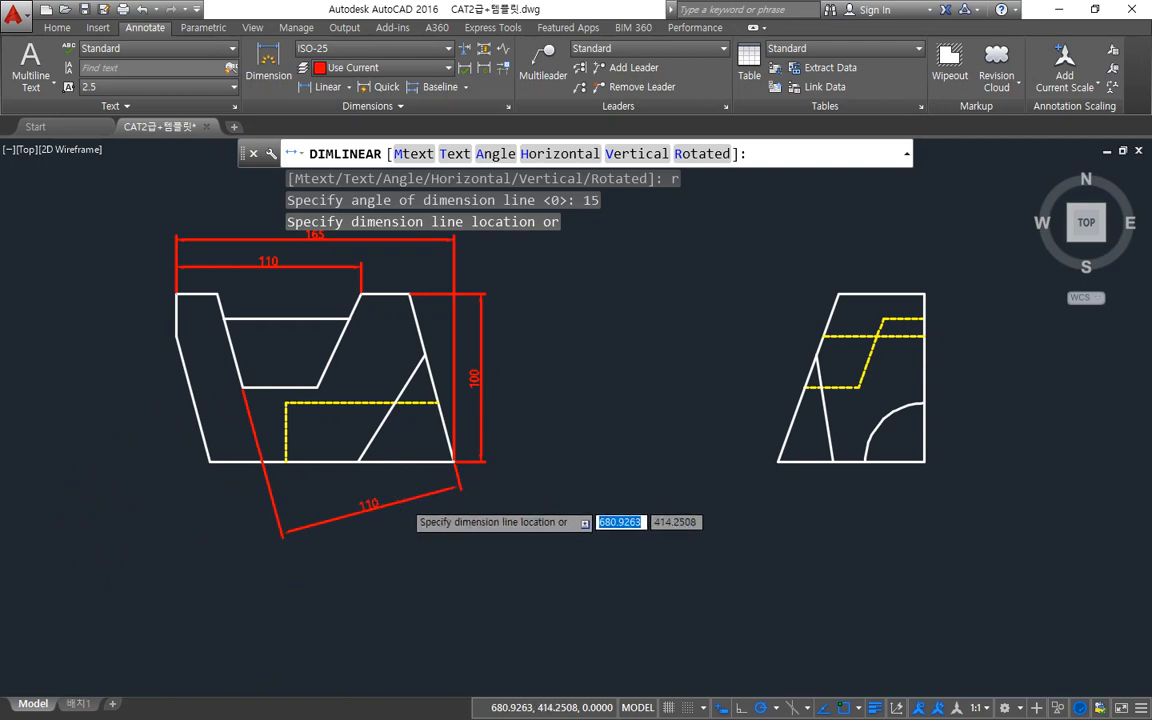
{"action": "scroll", "coordinate": [404, 497], "scroll_direction": "up", "scroll_amount": 4}
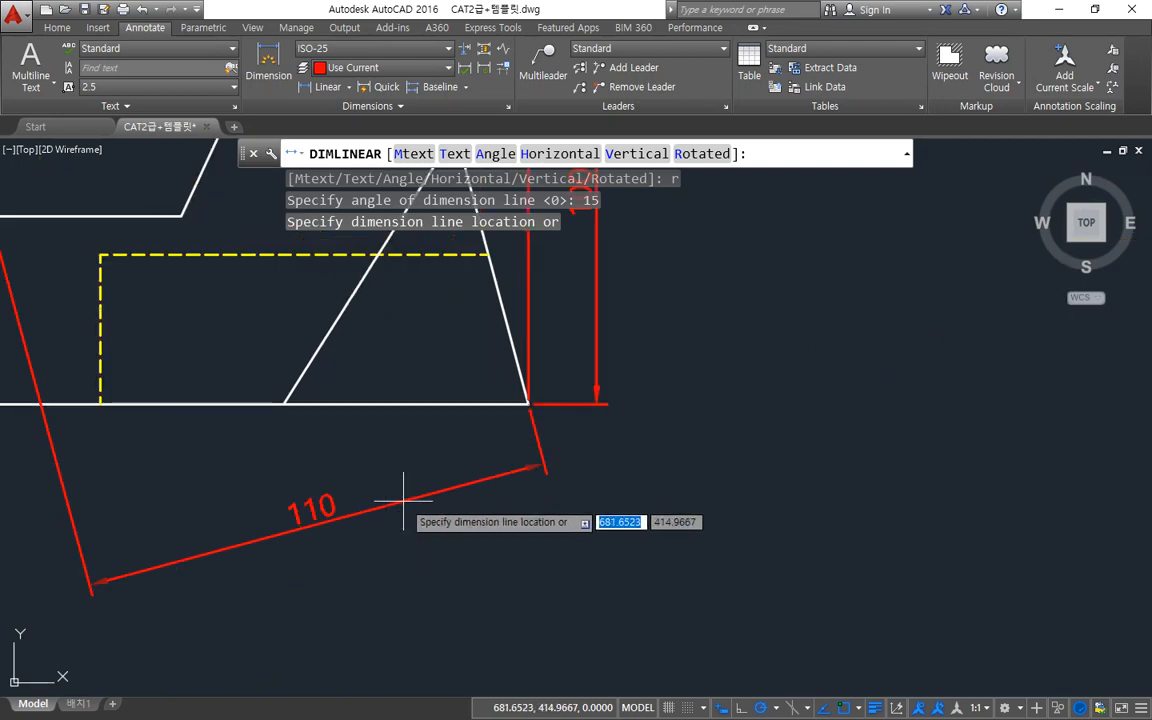
{"action": "key", "text": "Escape"}
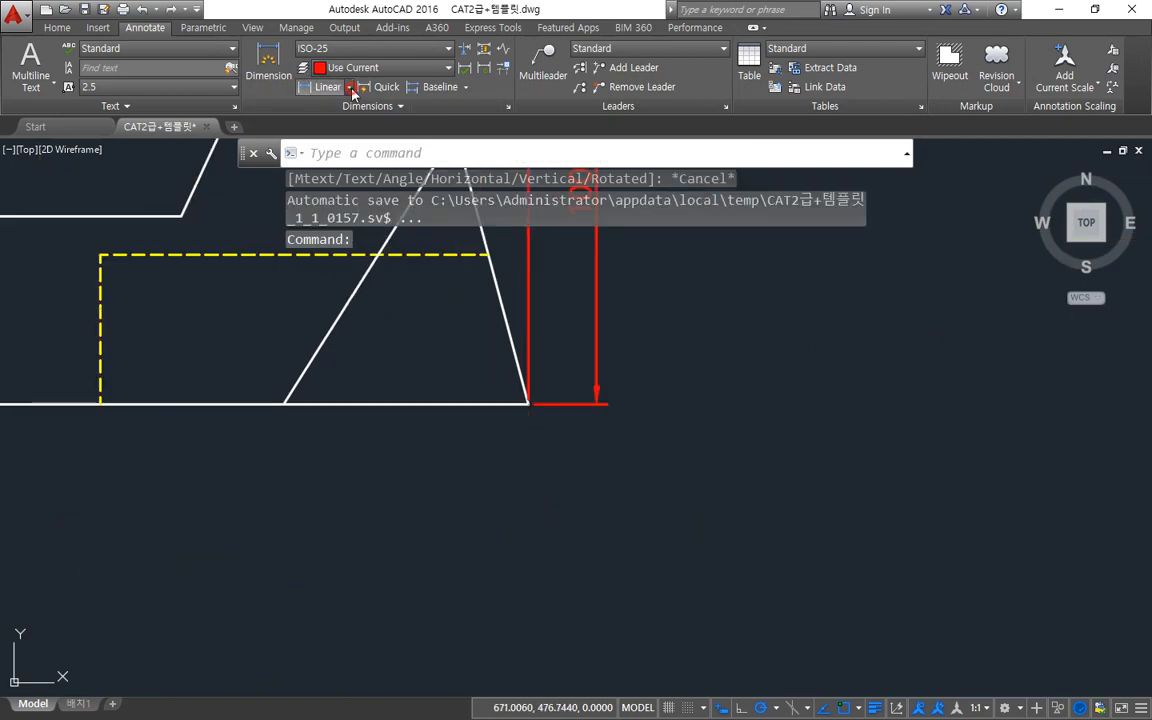
Try an aligned dimension from the notch's lower left corner perpendicular to the front view's slanted right edge
{"action": "left_click", "coordinate": [348, 87]}
{"action": "left_click", "coordinate": [347, 144]}
{"action": "scroll", "coordinate": [308, 321], "scroll_direction": "down", "scroll_amount": 2}
{"action": "scroll", "coordinate": [247, 366], "scroll_direction": "up", "scroll_amount": 1}
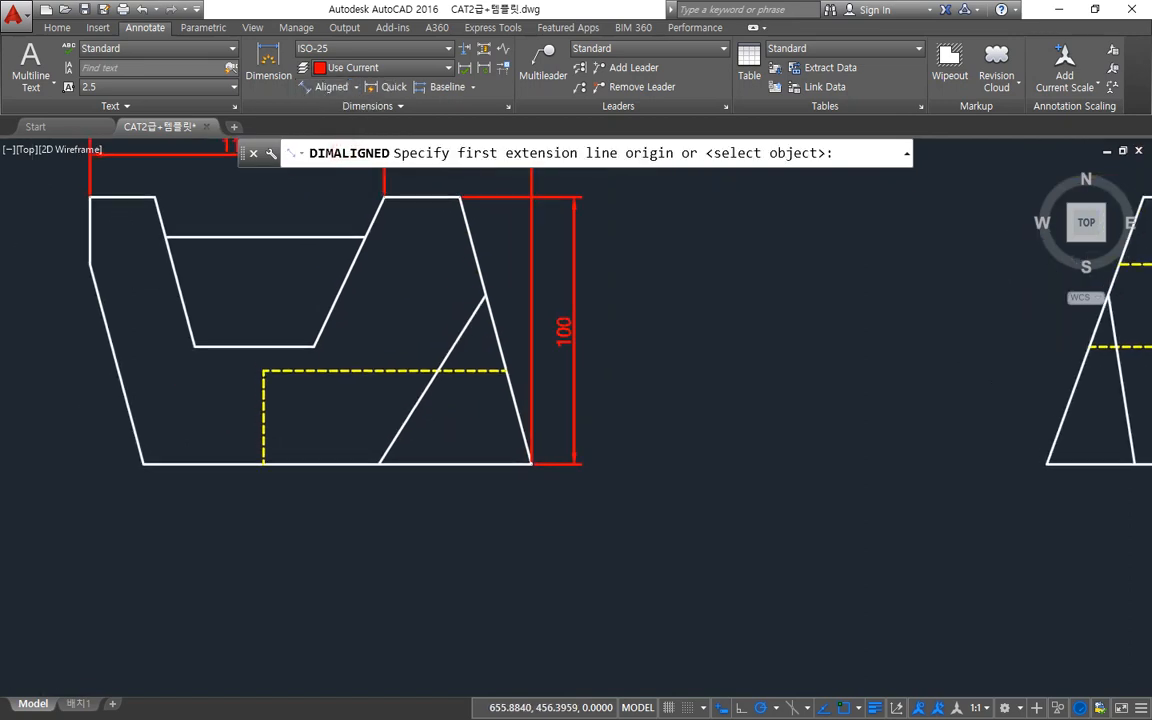
{"action": "left_click", "coordinate": [194, 346]}
{"action": "type", "text": "p"}
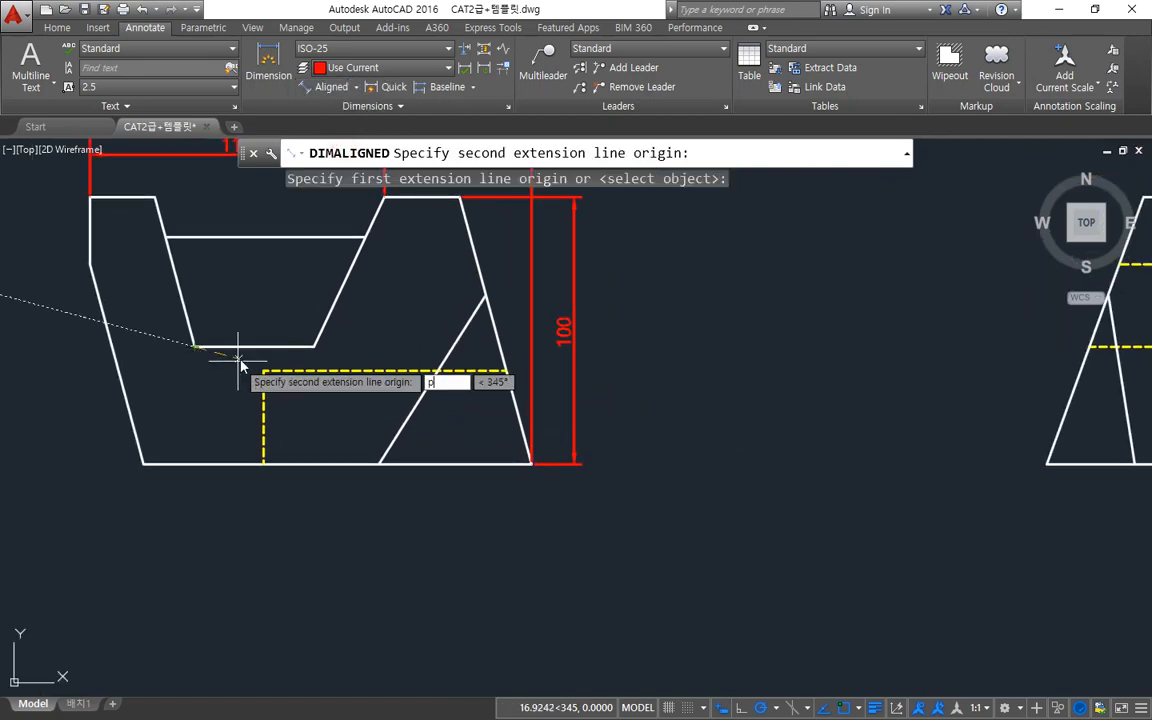
{"action": "type", "text": "er"}
{"action": "key", "text": "Return"}
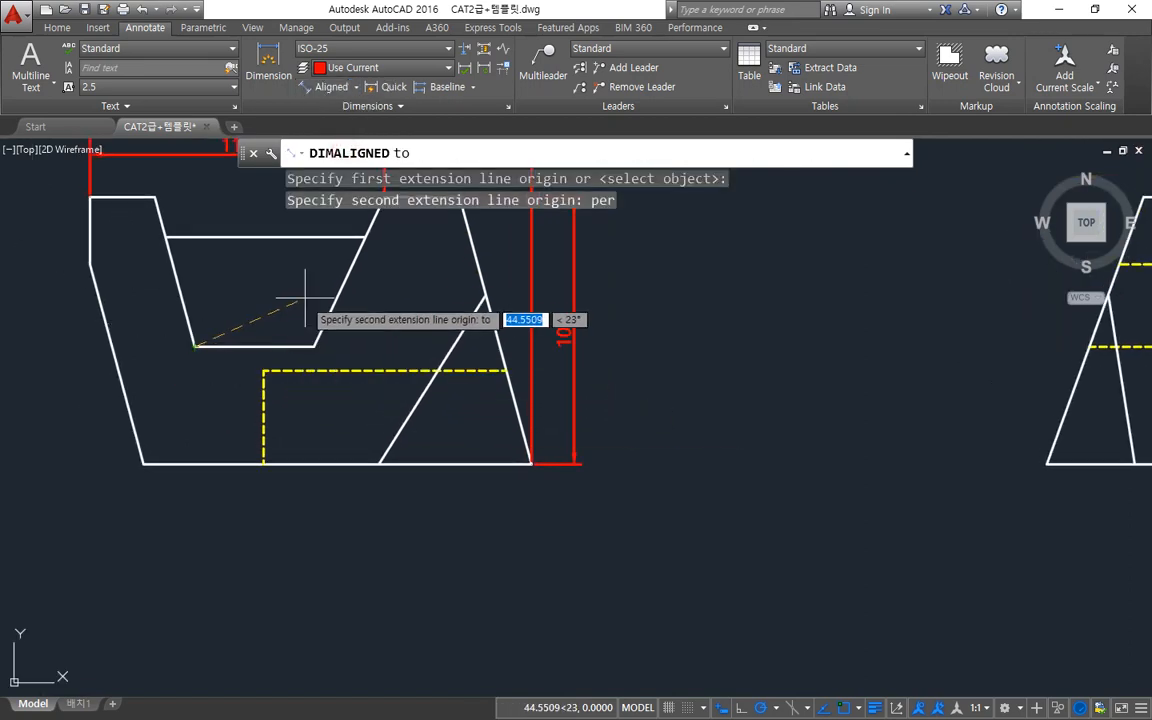
{"action": "left_click", "coordinate": [477, 262]}
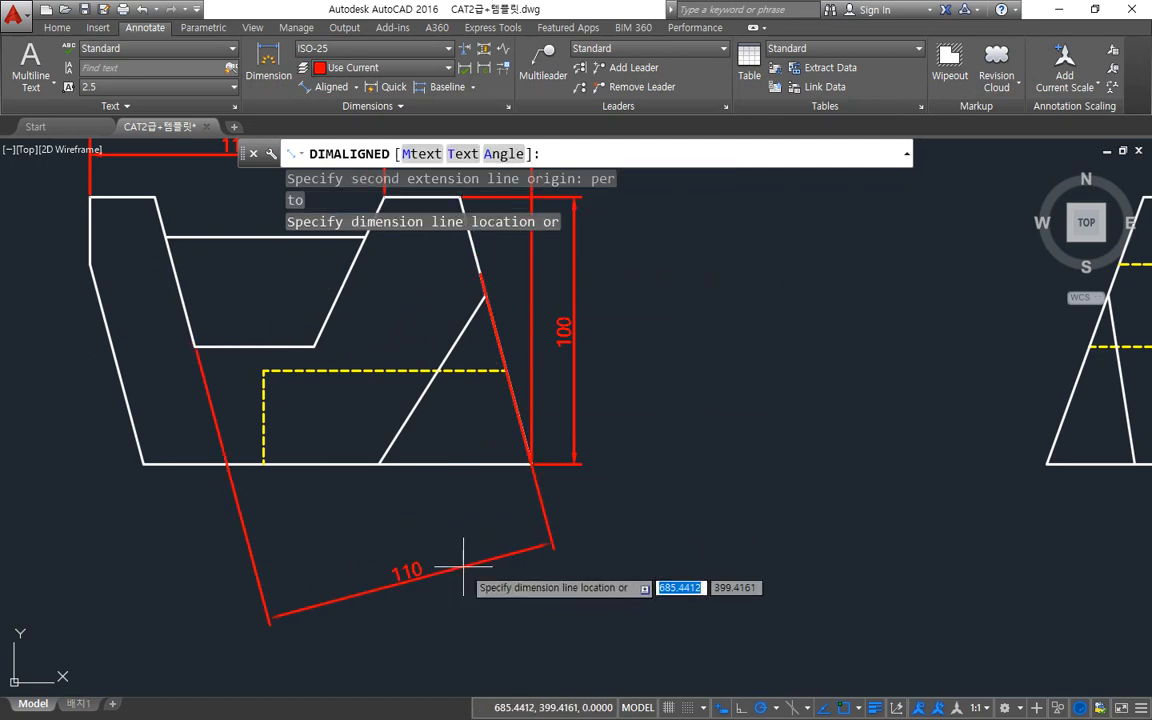
{"action": "key", "text": "Escape"}
Try an aligned dimension from the front view's lower right corner perpendicular to the notch's slanted left edge
{"action": "key", "text": "Return"}
{"action": "left_click", "coordinate": [530, 464]}
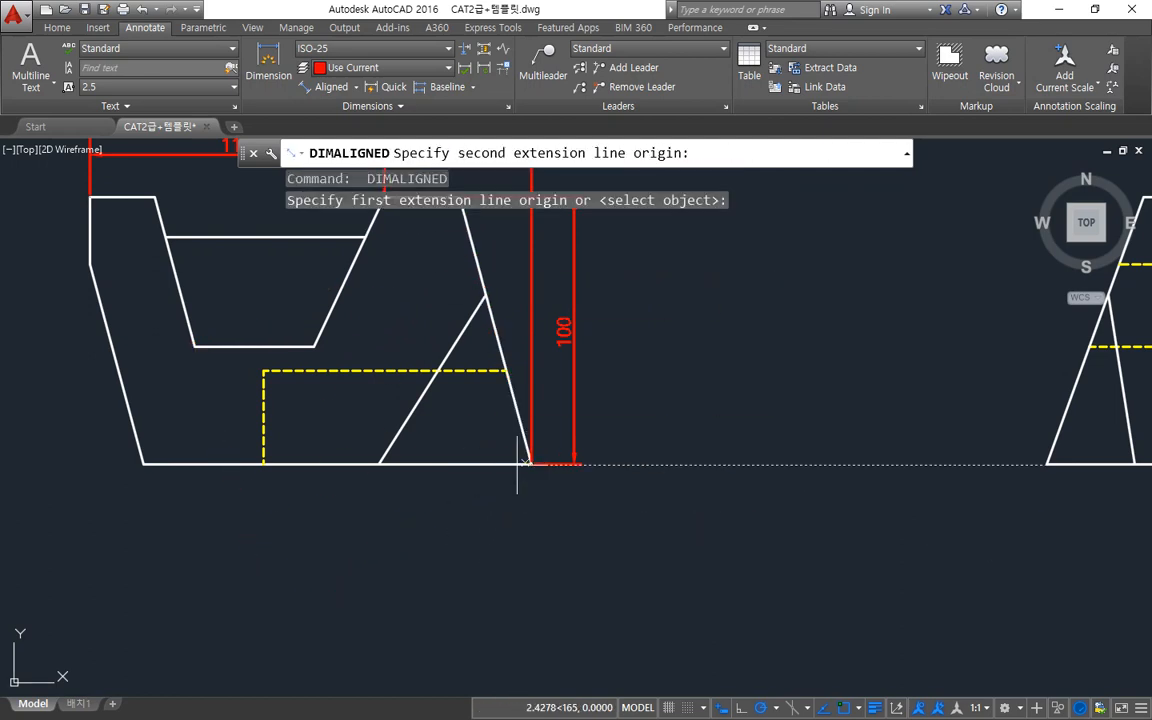
{"action": "type", "text": "p"}
{"action": "key", "text": "Return"}
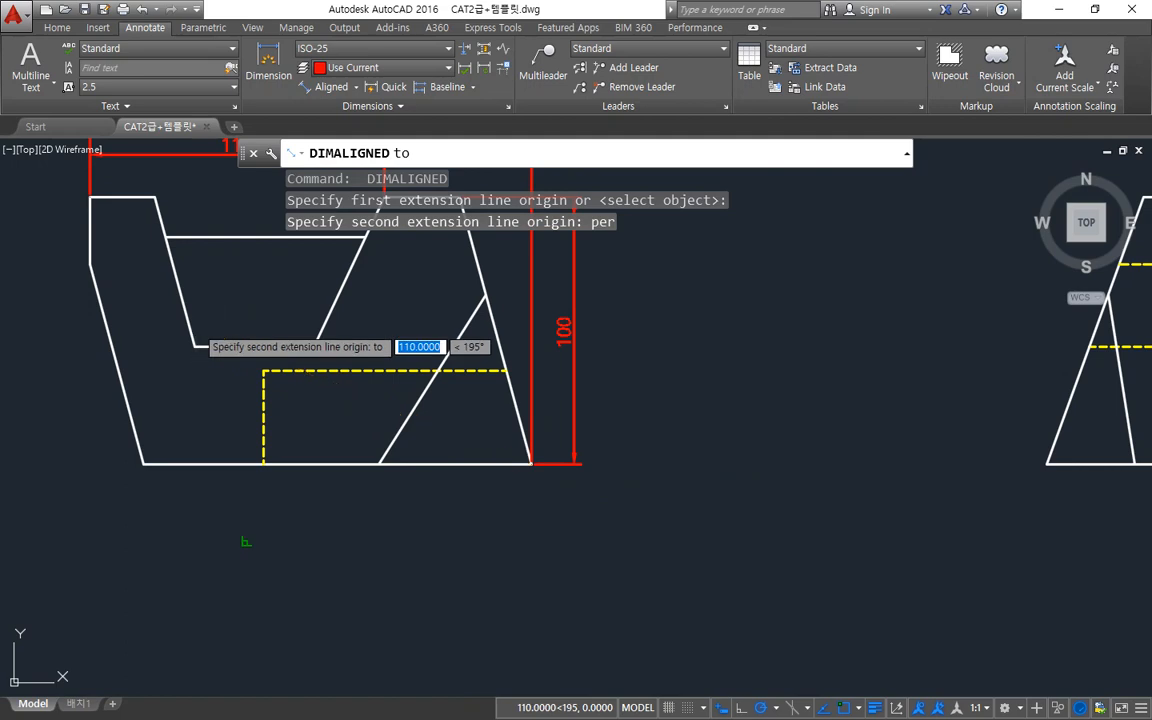
{"action": "left_click", "coordinate": [194, 325]}
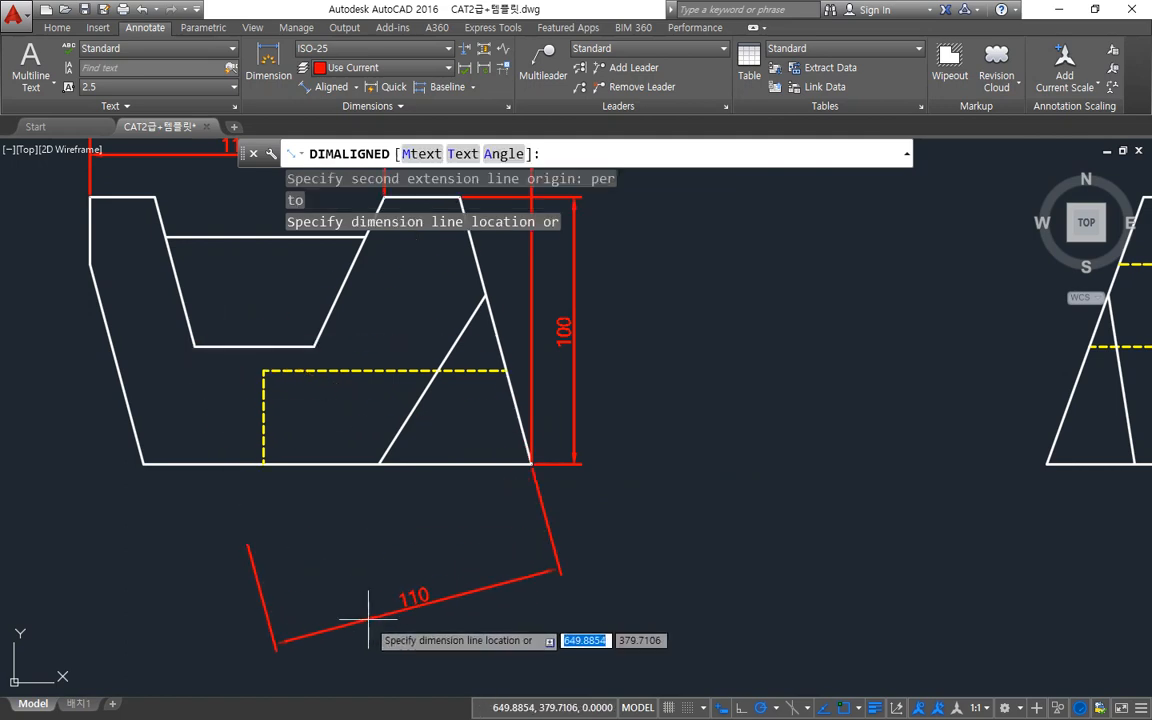
{"action": "key", "text": "Escape"}
{"action": "left_click", "coordinate": [356, 87]}
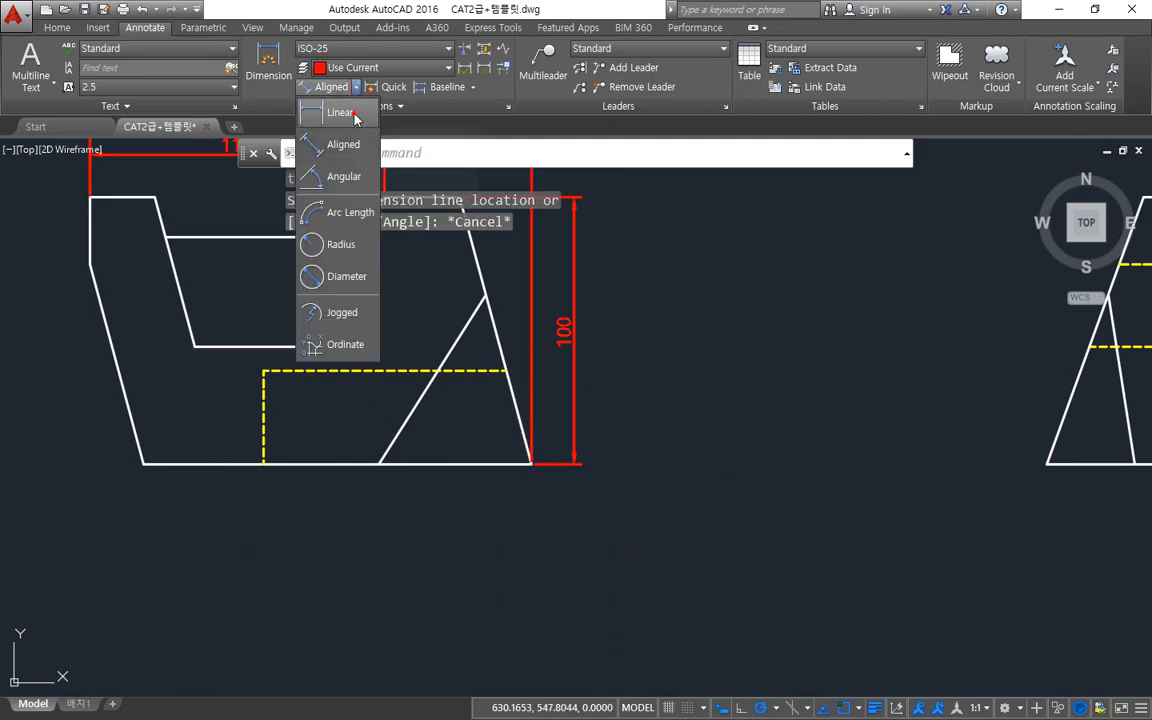
{"action": "left_click", "coordinate": [352, 114]}
{"action": "left_click", "coordinate": [195, 347]}
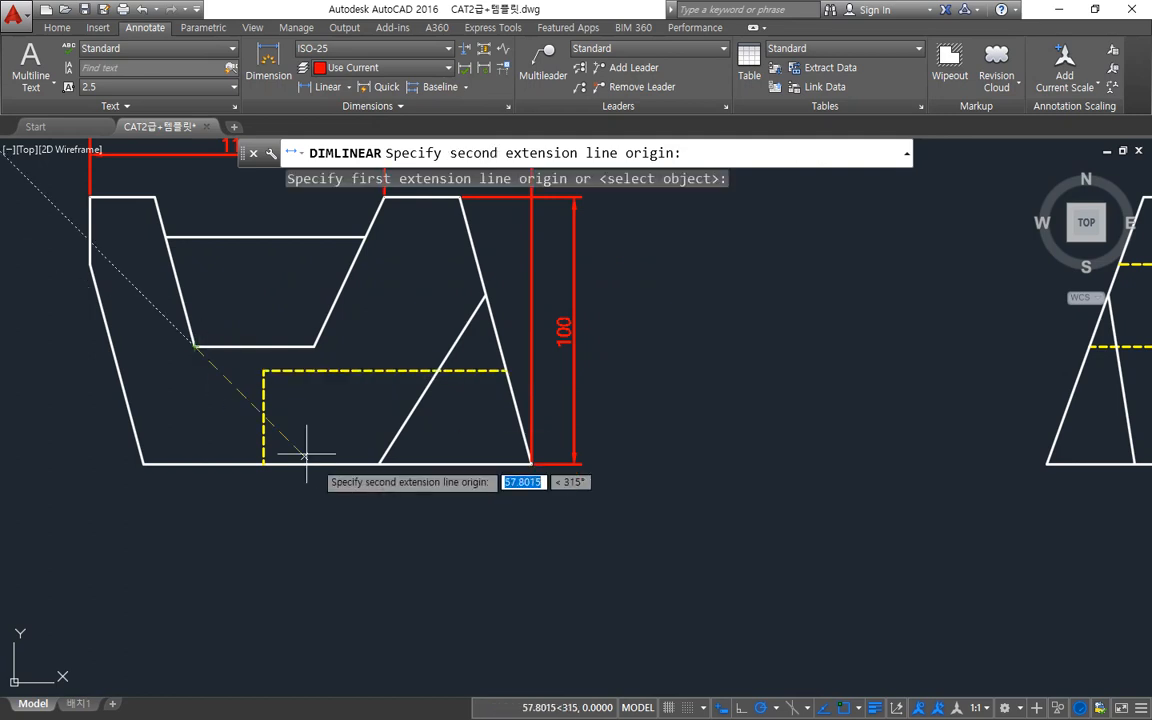
{"action": "left_click", "coordinate": [477, 466]}
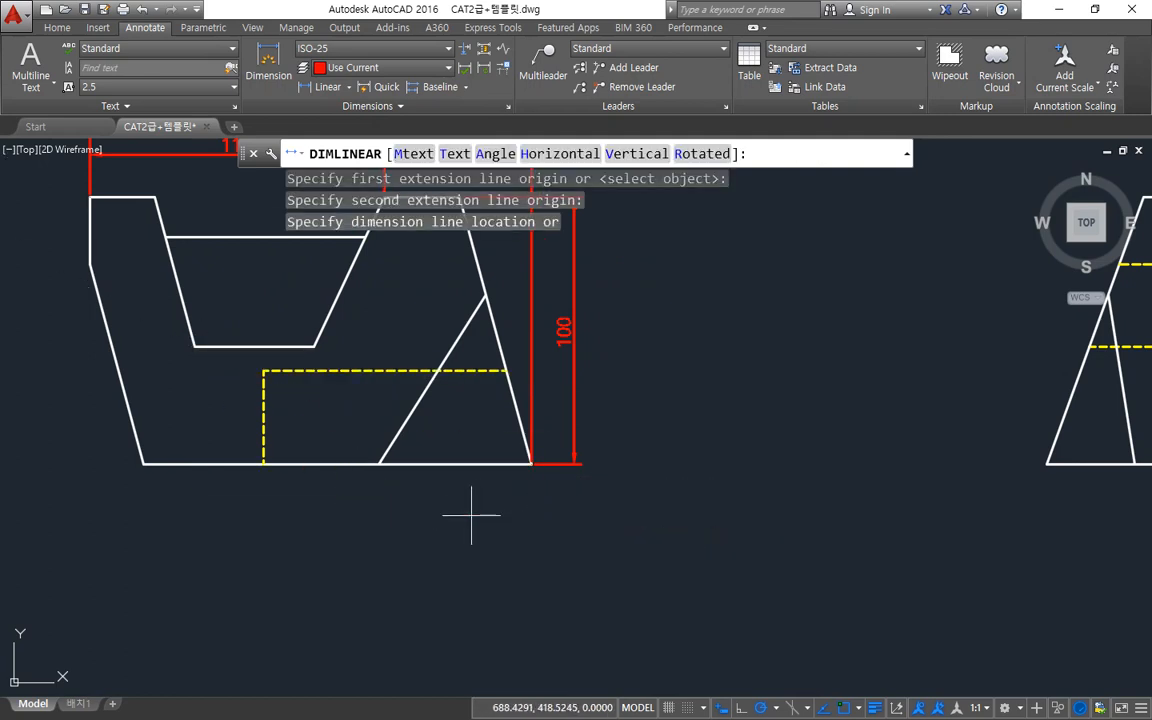
{"action": "type", "text": "r"}
{"action": "key", "text": "Return"}
{"action": "type", "text": "15"}
{"action": "key", "text": "Return"}
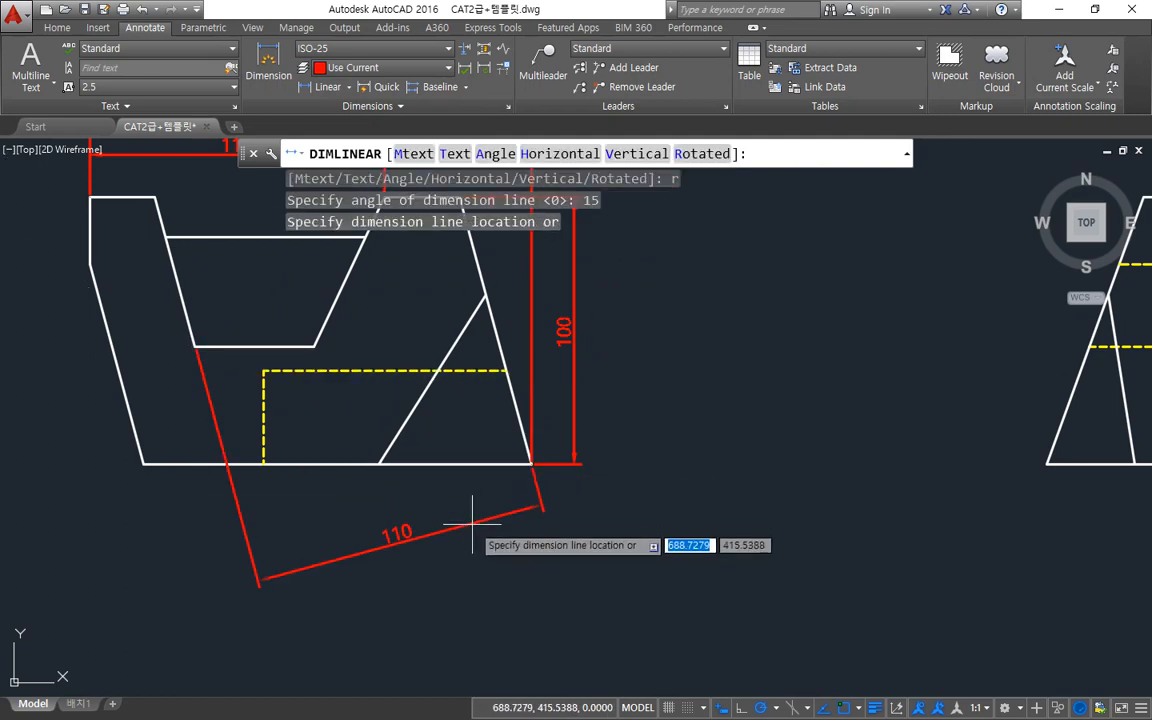
{"action": "type", "text": "@"}
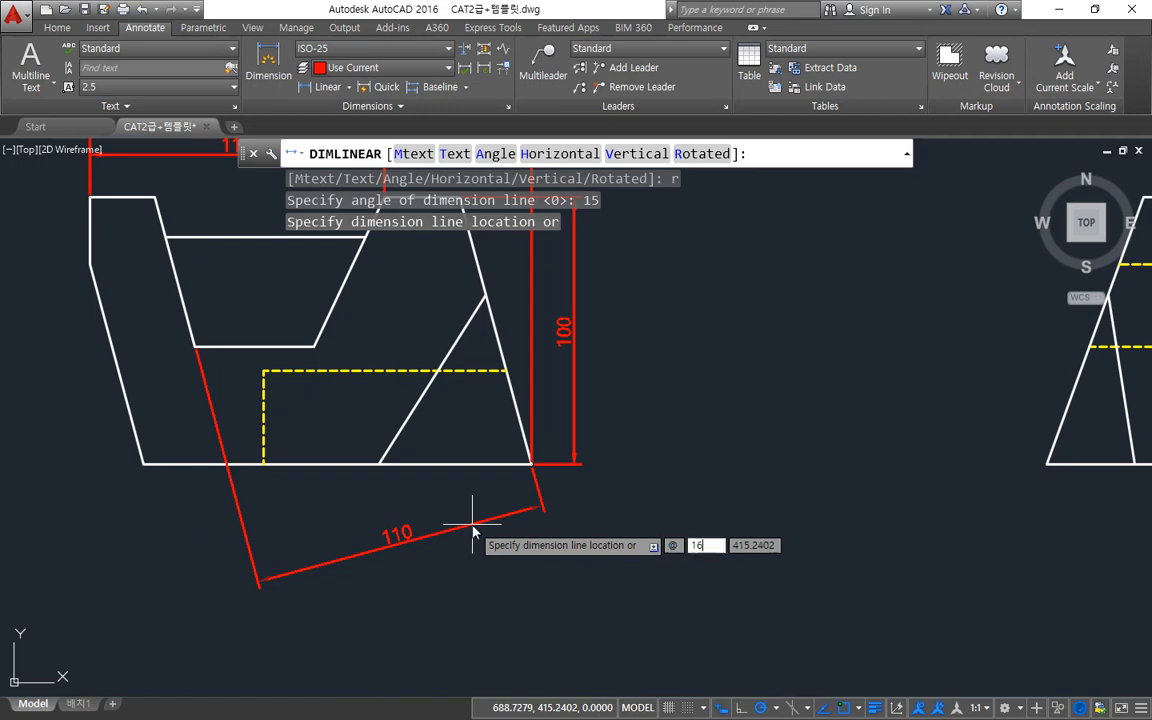
{"action": "type", "text": "16"}
{"action": "key", "text": "Tab"}
{"action": "key", "text": "Return"}
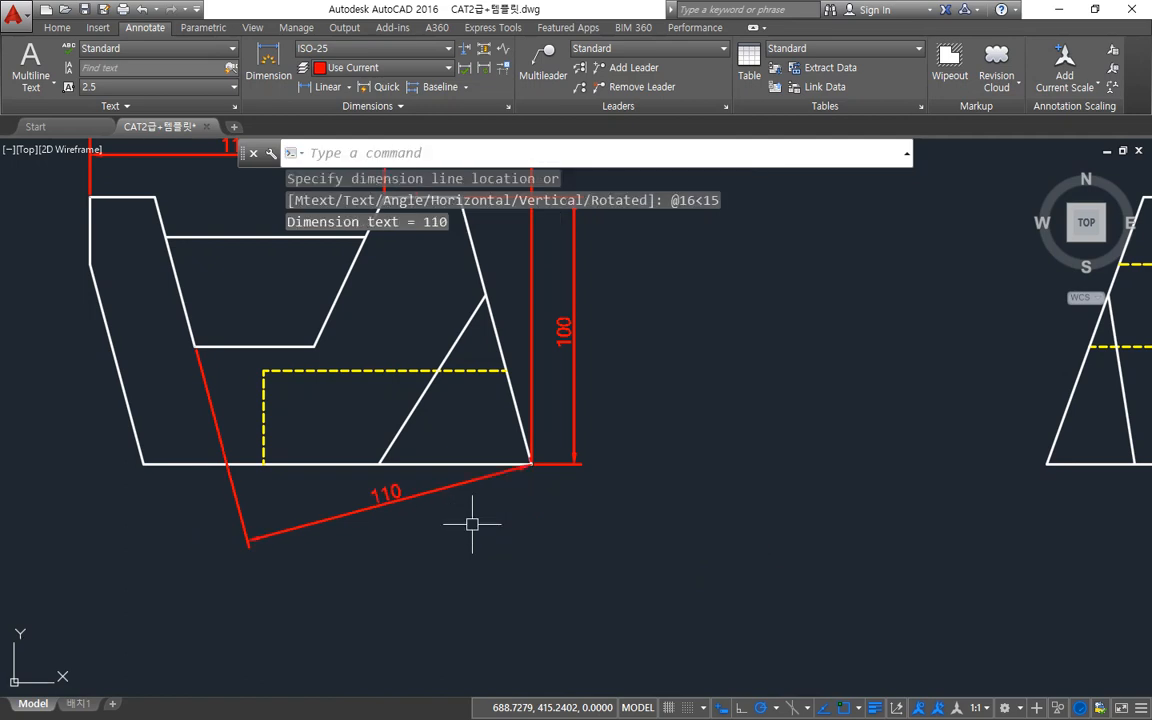
{"action": "left_click", "coordinate": [458, 482]}
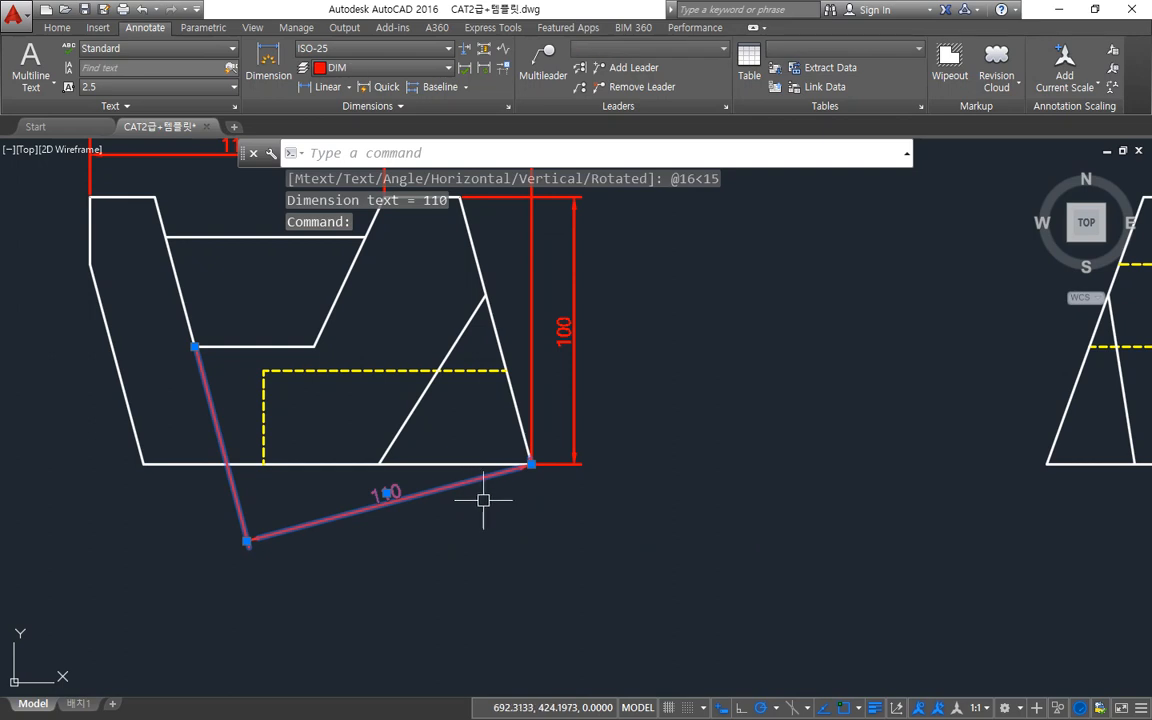
{"action": "left_click", "coordinate": [531, 464]}
{"action": "type", "text": "16<"}
{"action": "type", "text": "1"}
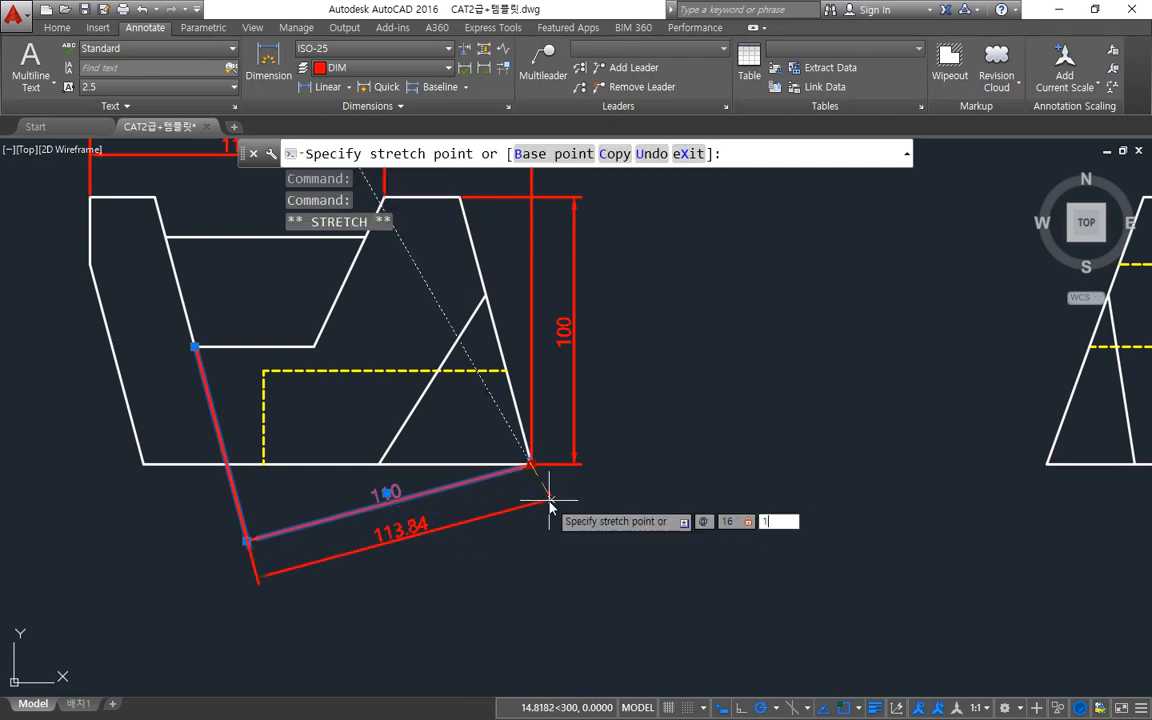
{"action": "type", "text": "5"}
{"action": "key", "text": "Return"}
{"action": "key", "text": "ctrl+z"}
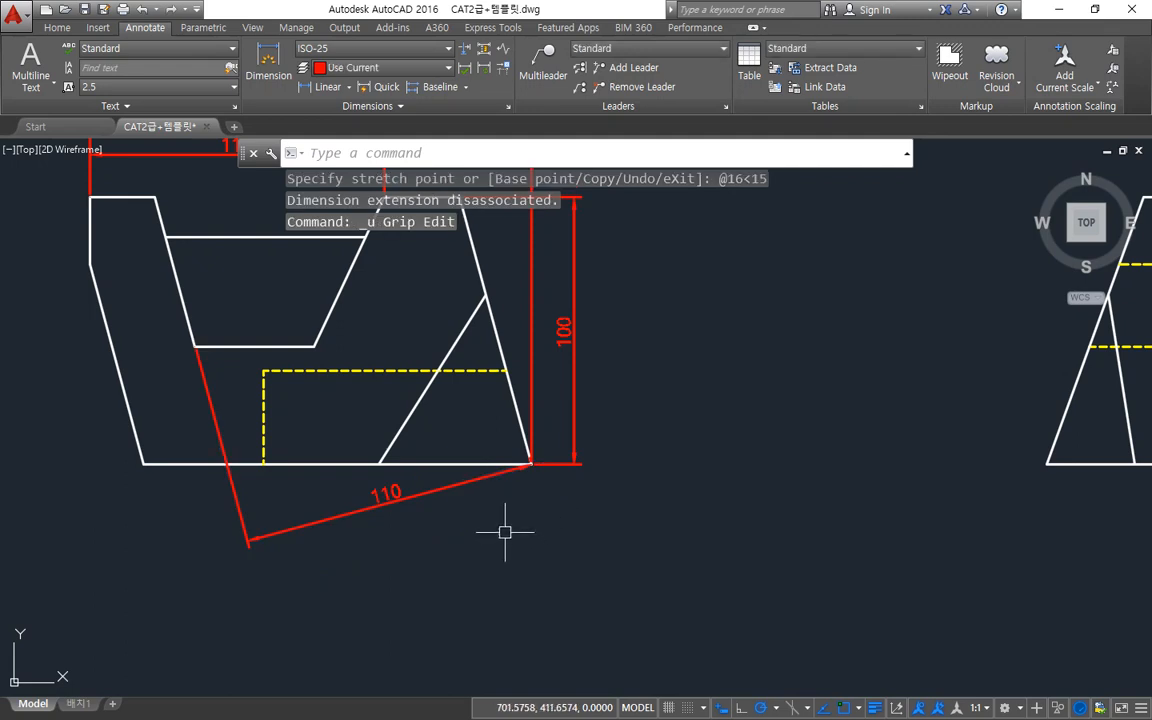
{"action": "left_click", "coordinate": [474, 488]}
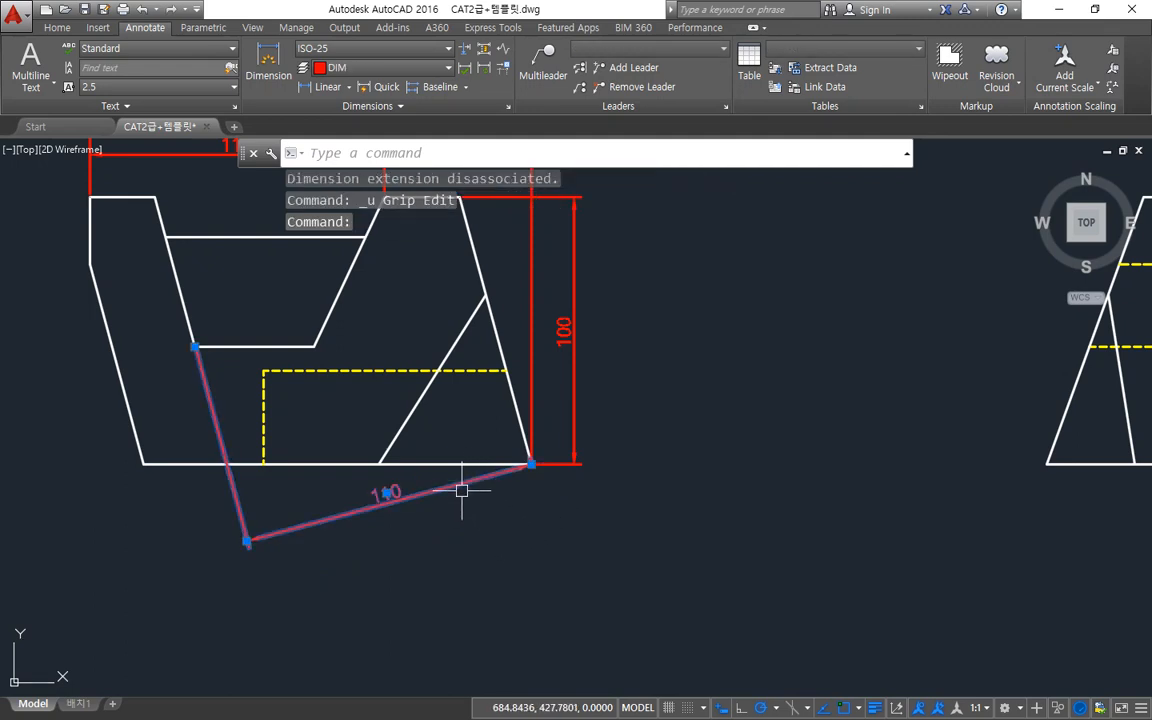
{"action": "left_click", "coordinate": [531, 464]}
{"action": "type", "text": "@16<-15"}
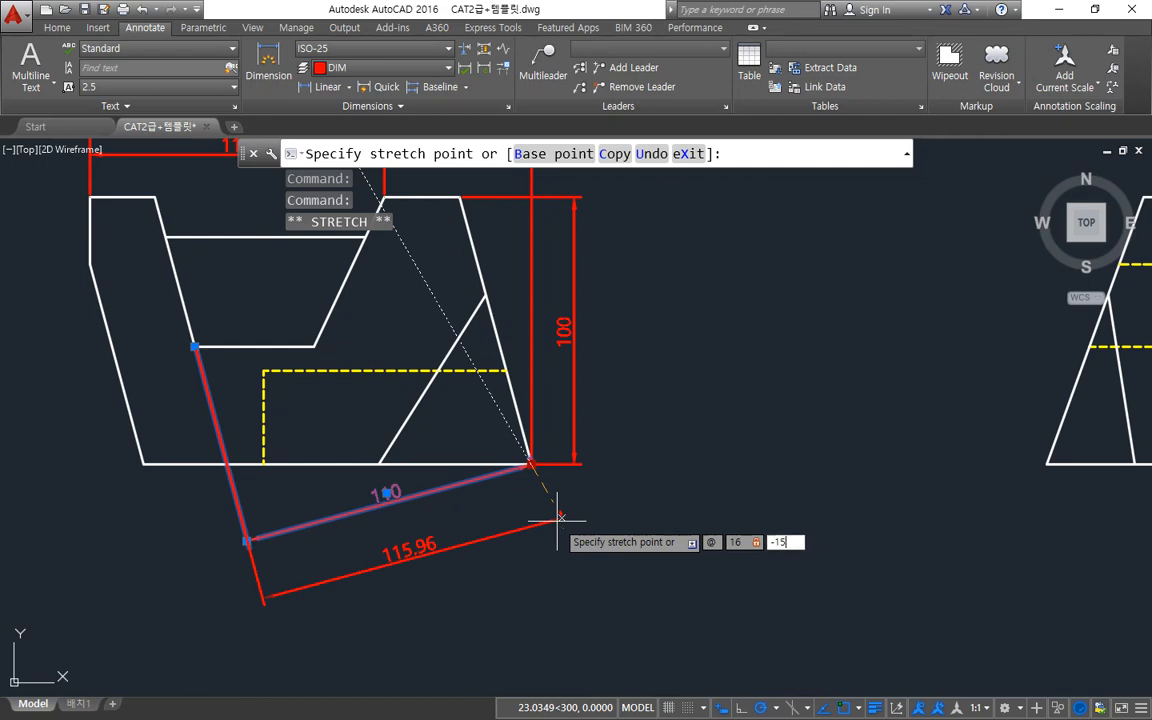
{"action": "key", "text": "Return"}
{"action": "scroll", "coordinate": [583, 460], "scroll_direction": "up", "scroll_amount": 4}
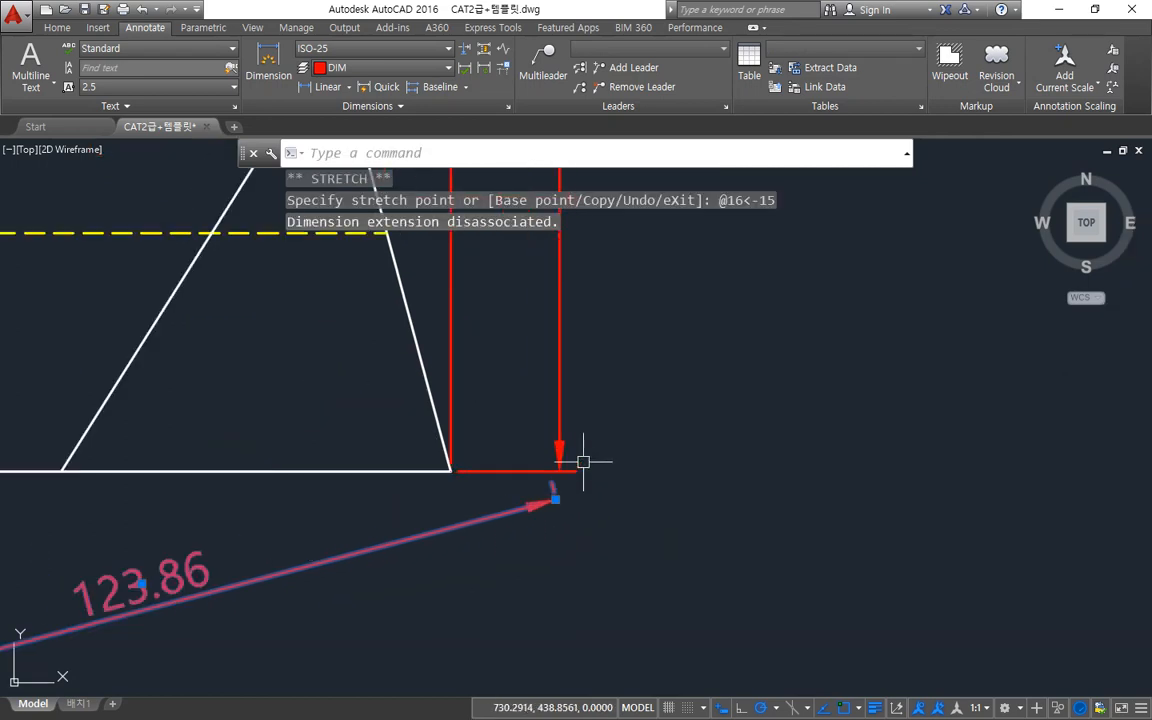
{"action": "left_click", "coordinate": [555, 498]}
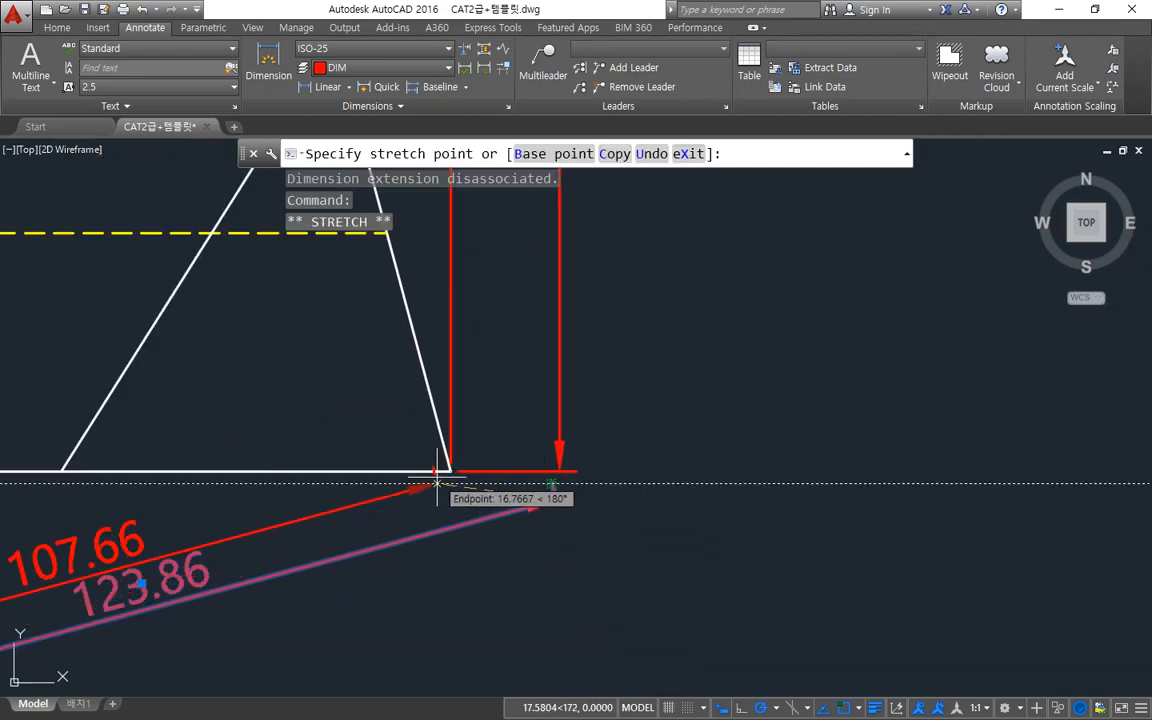
{"action": "key", "text": "Escape"}
Undo the grip stretch and the rotated linear dimension below the front view
{"action": "key", "text": "ctrl+z"}
{"action": "key", "text": "ctrl+z"}
{"action": "key", "text": "ctrl+z"}
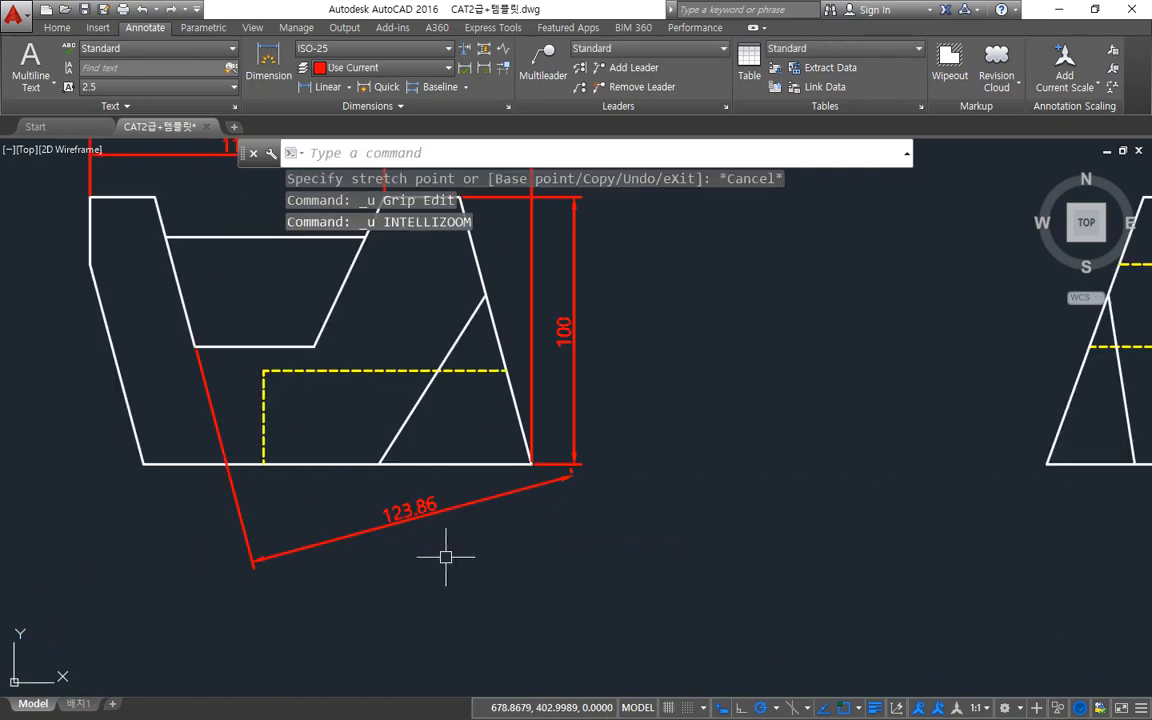
{"action": "key", "text": "ctrl+z"}
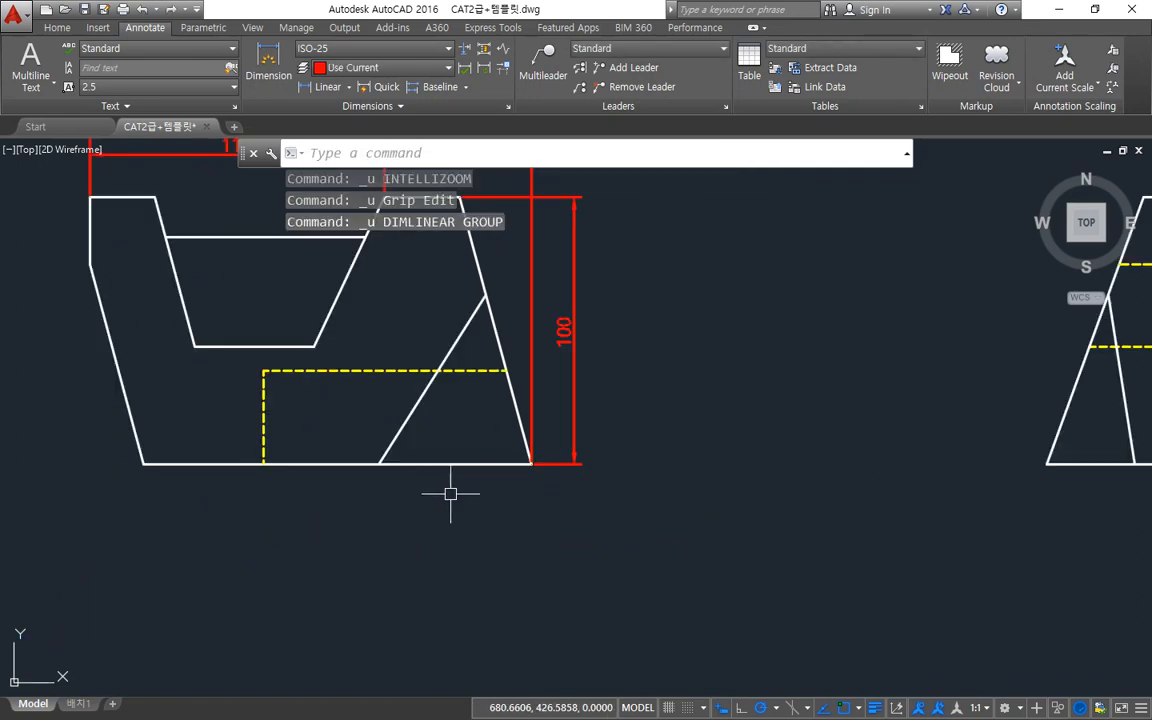
Add a linear dimension from the notch's lower left corner to the front view's lower right corner, rotated 15° and placed below the view
{"action": "left_click", "coordinate": [328, 87]}
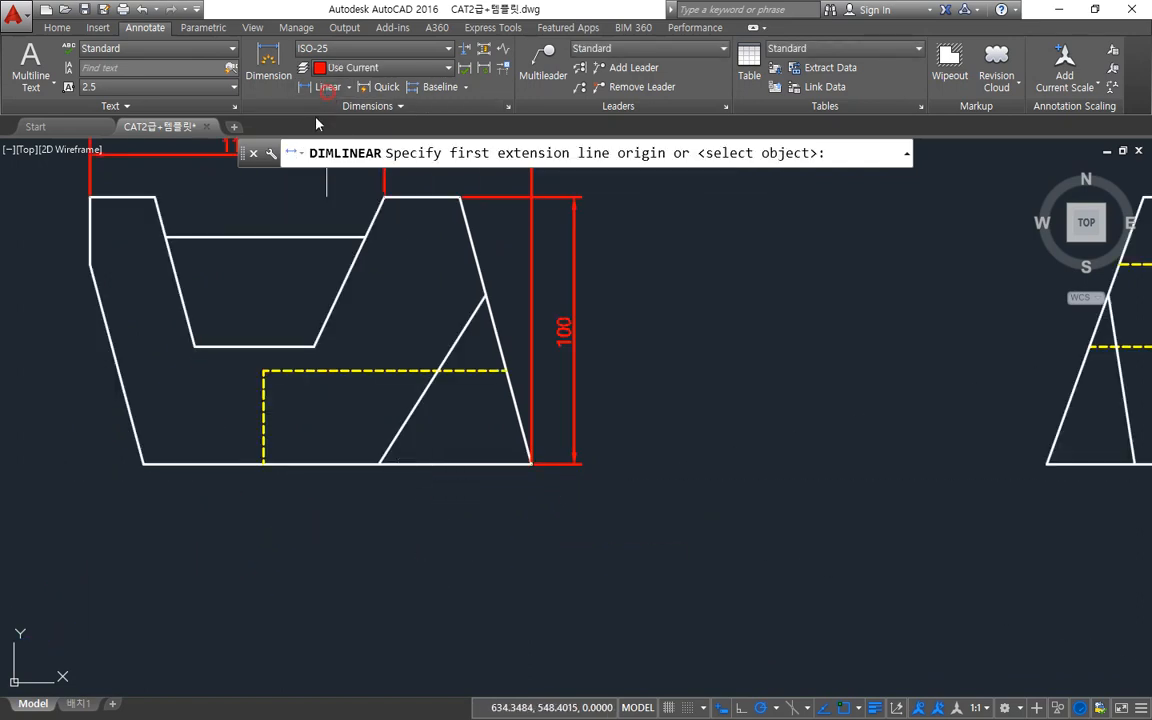
{"action": "left_click", "coordinate": [195, 347]}
{"action": "left_click", "coordinate": [530, 463]}
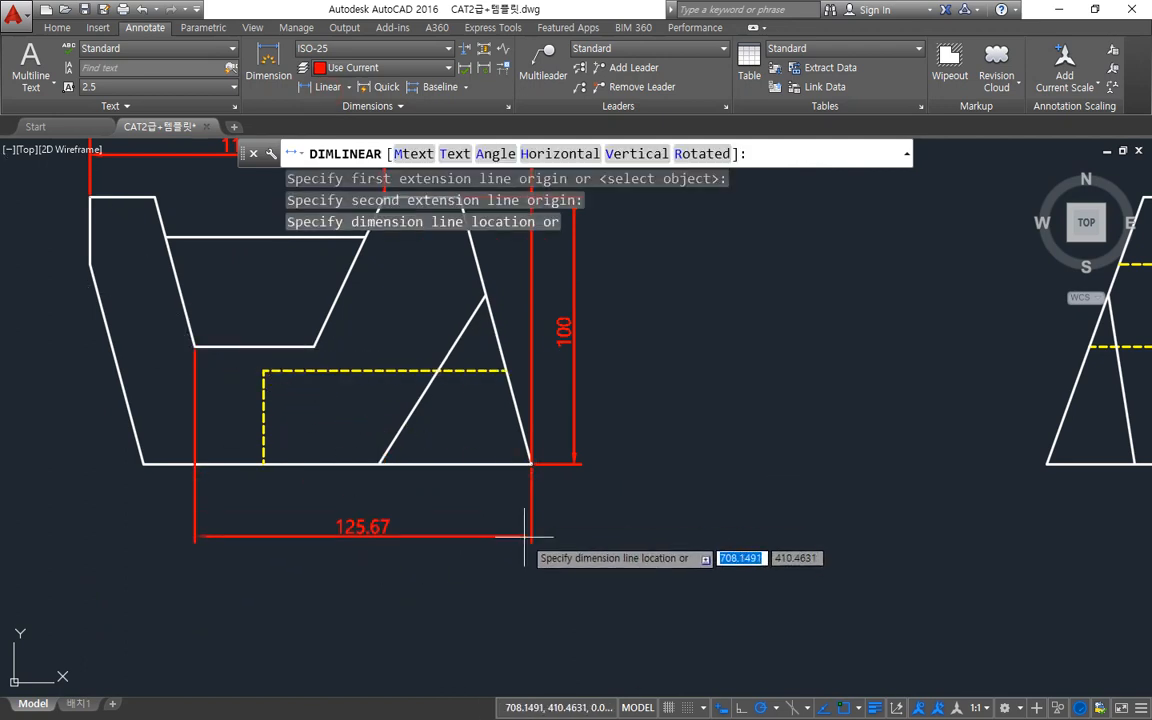
{"action": "type", "text": "r"}
{"action": "key", "text": "Return"}
{"action": "type", "text": "15"}
{"action": "key", "text": "Return"}
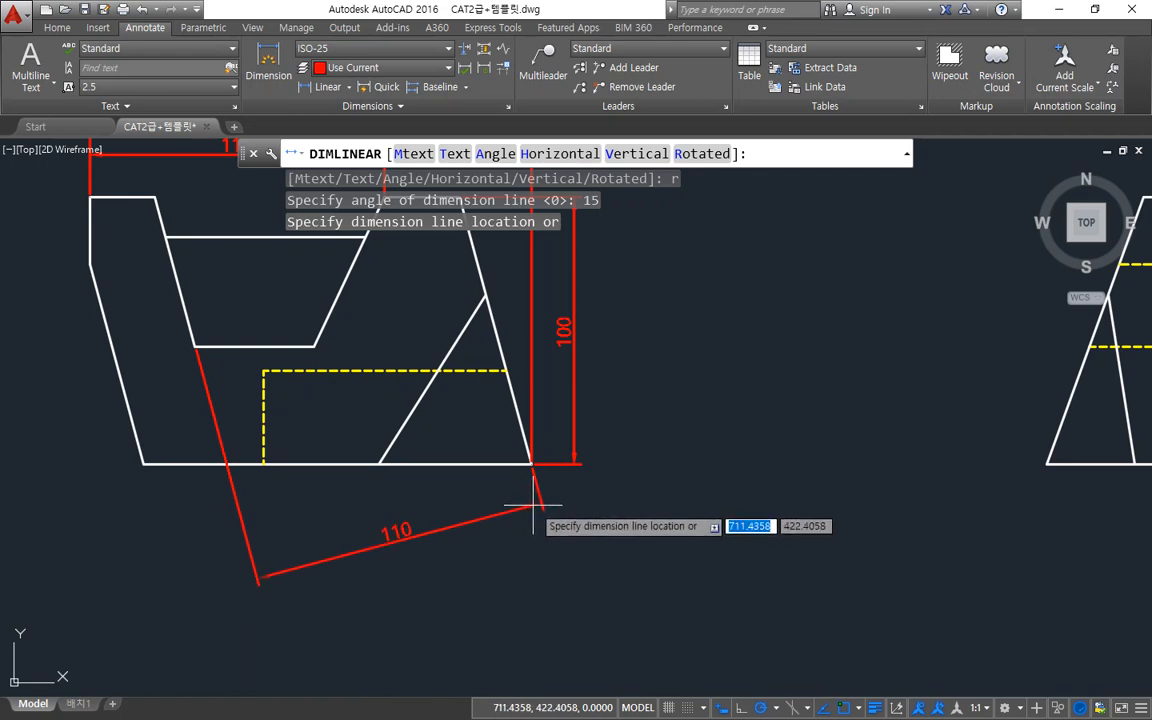
{"action": "left_click", "coordinate": [532, 505]}
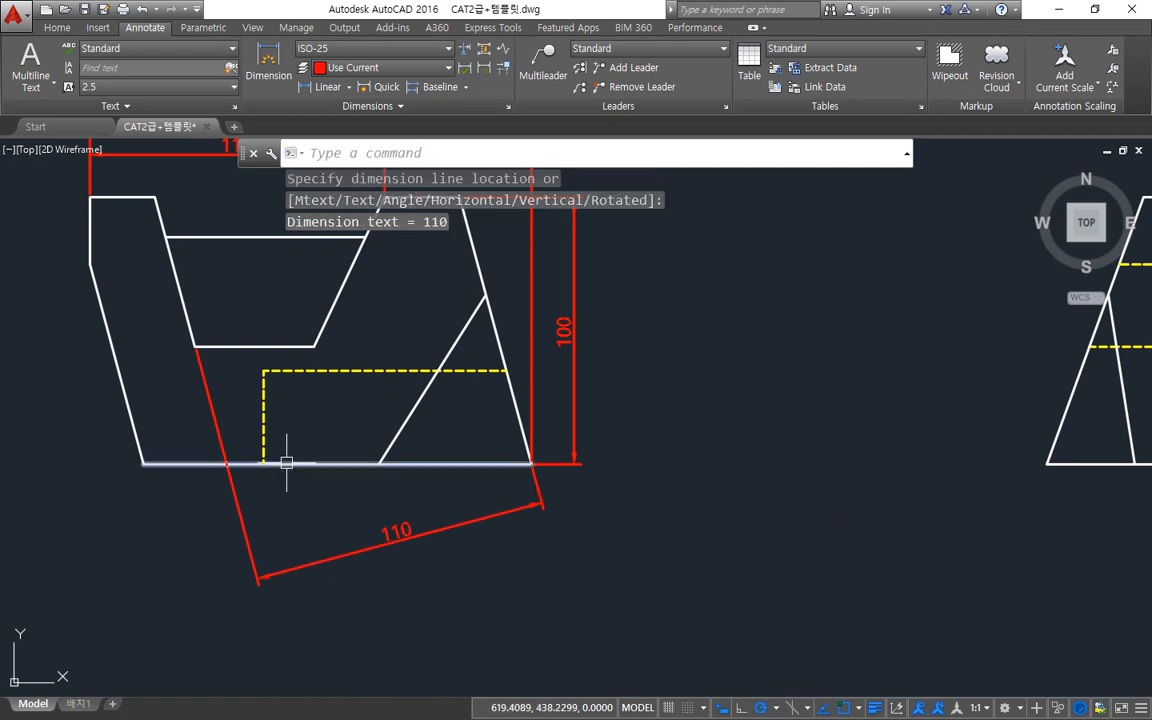
Add an aligned dimension across the front view's left arm, from the notch's slanted edge perpendicular to the outer slanted edge
{"action": "middle_click_drag", "start_coordinate": [286, 463], "coordinate": [445, 543]}
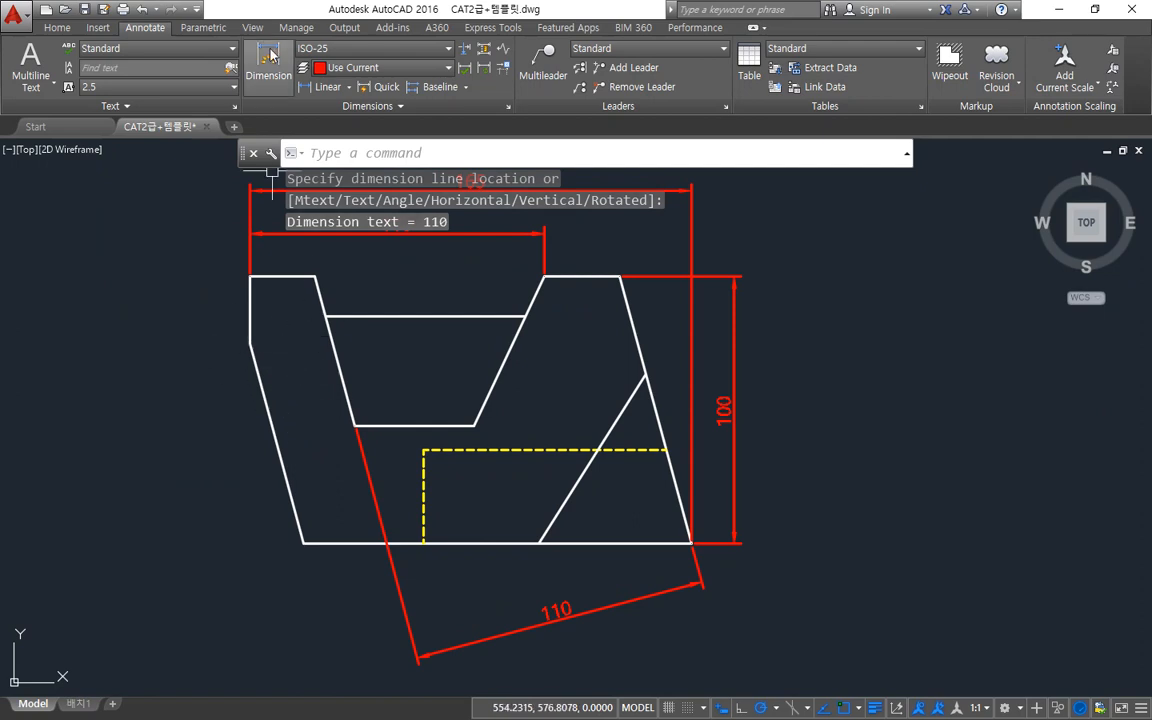
{"action": "left_click", "coordinate": [348, 87]}
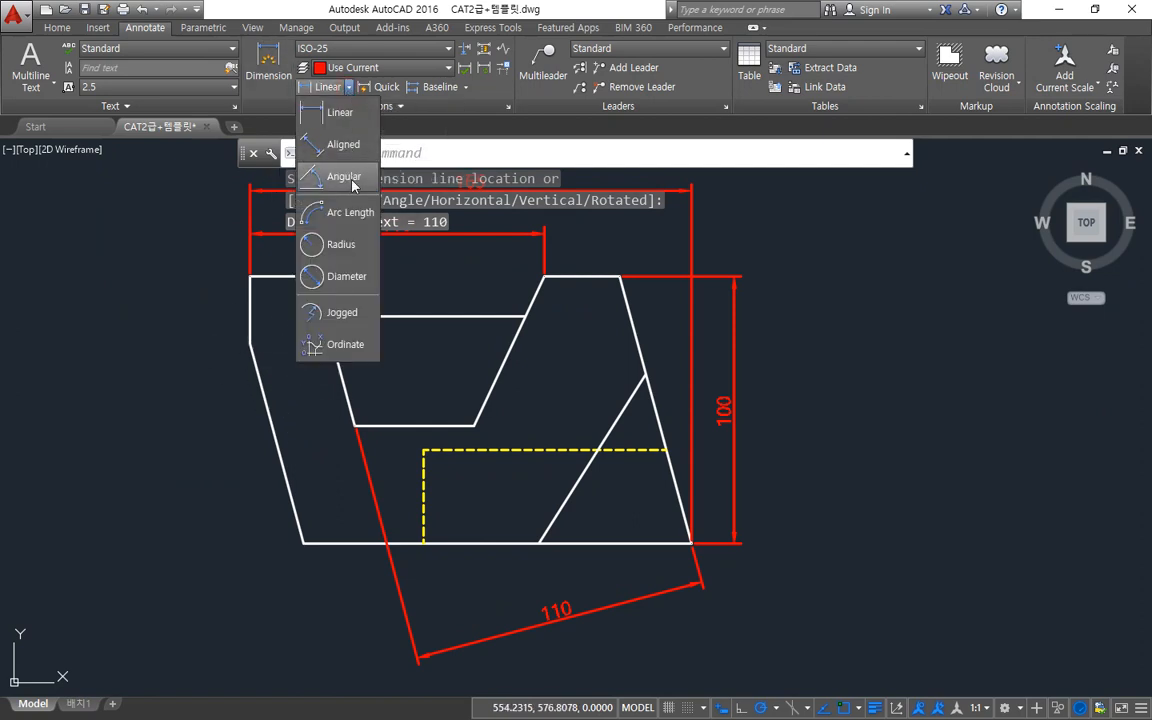
{"action": "left_click", "coordinate": [344, 145]}
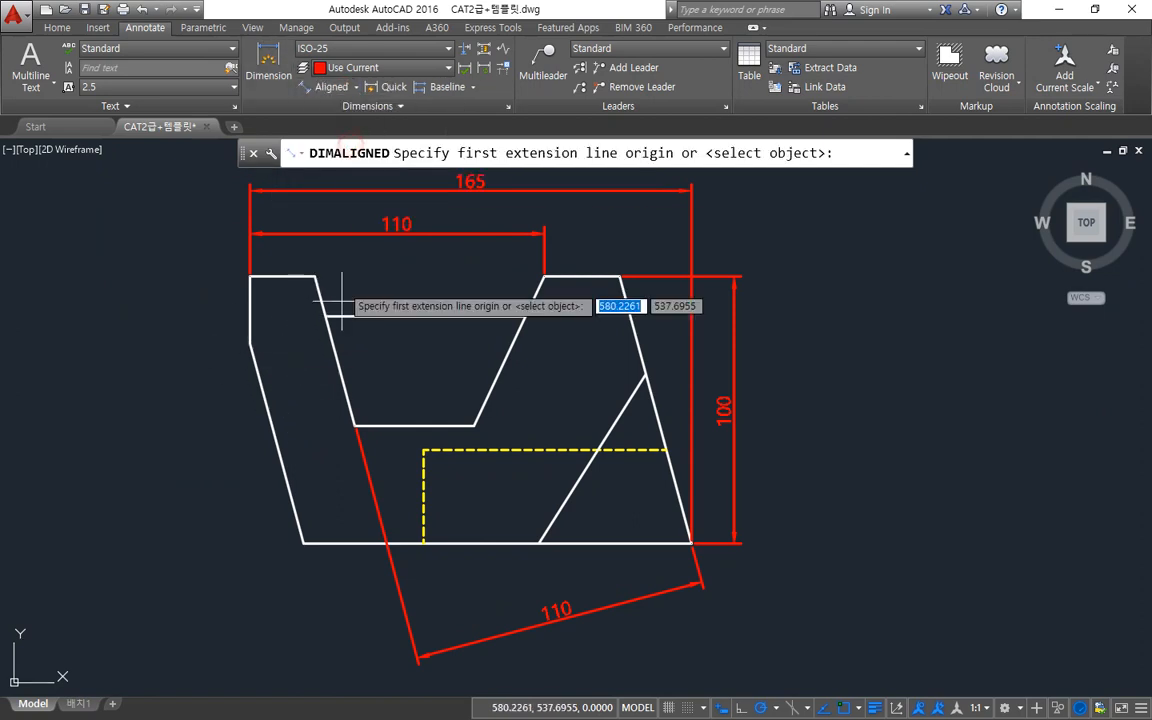
{"action": "left_click", "coordinate": [334, 358]}
{"action": "type", "text": "per"}
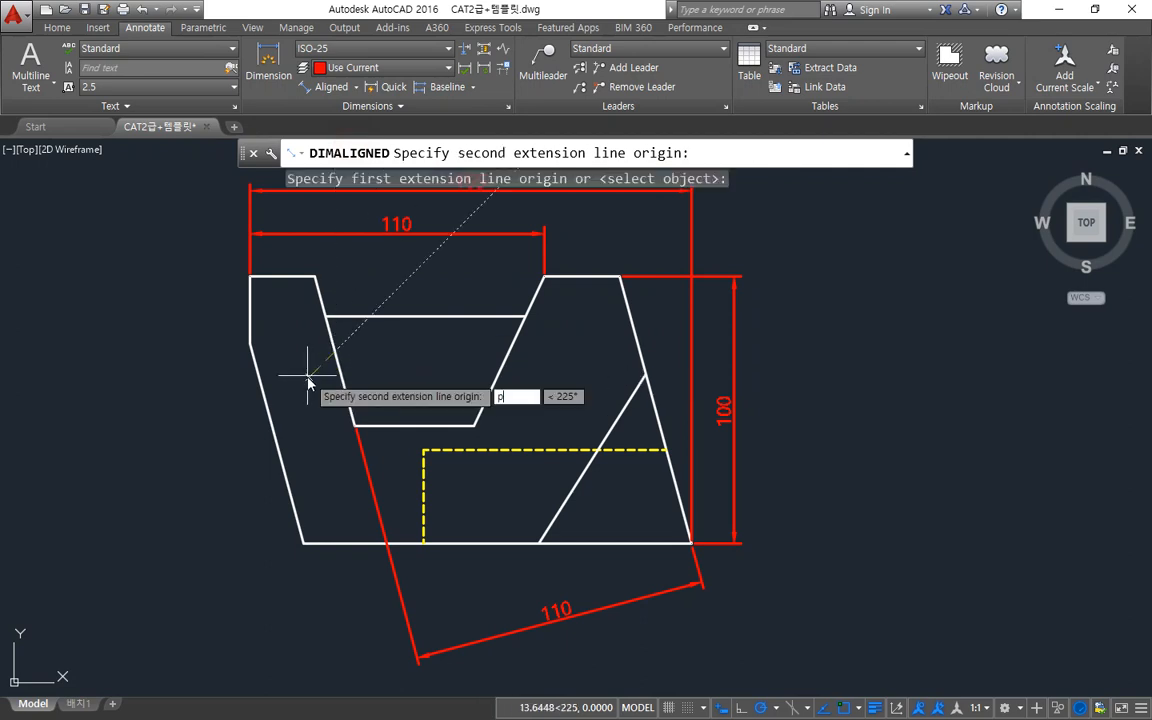
{"action": "key", "text": "Return"}
{"action": "left_click", "coordinate": [273, 404]}
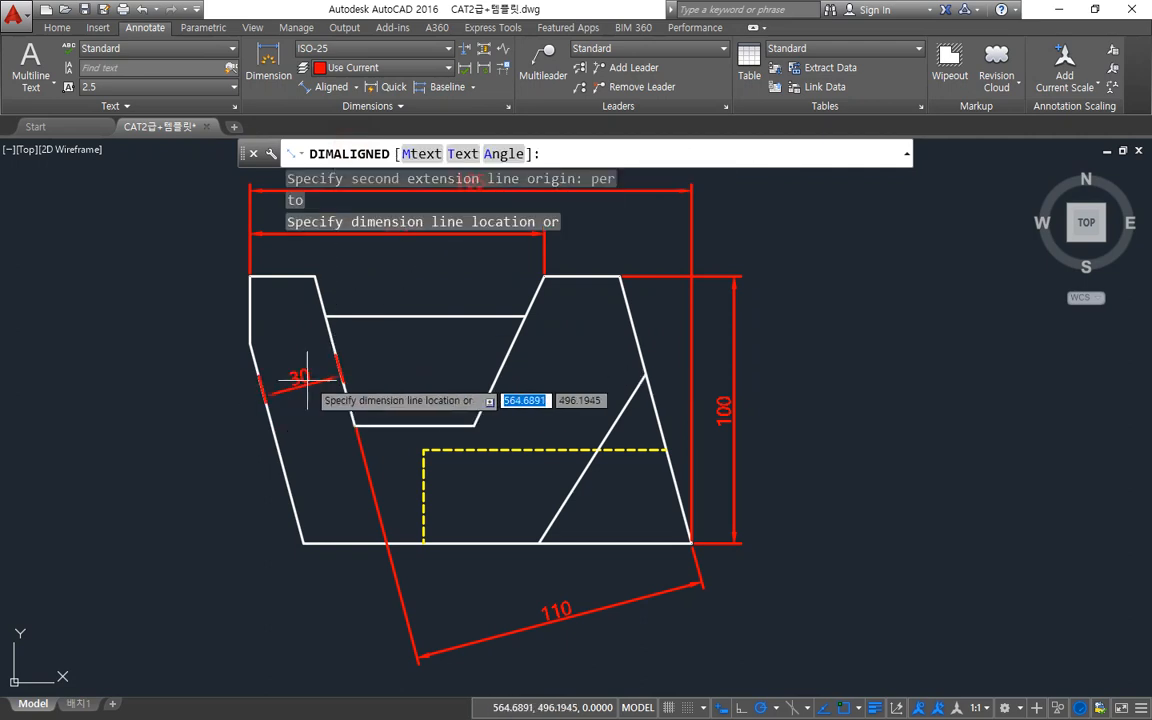
{"action": "left_click", "coordinate": [334, 357]}
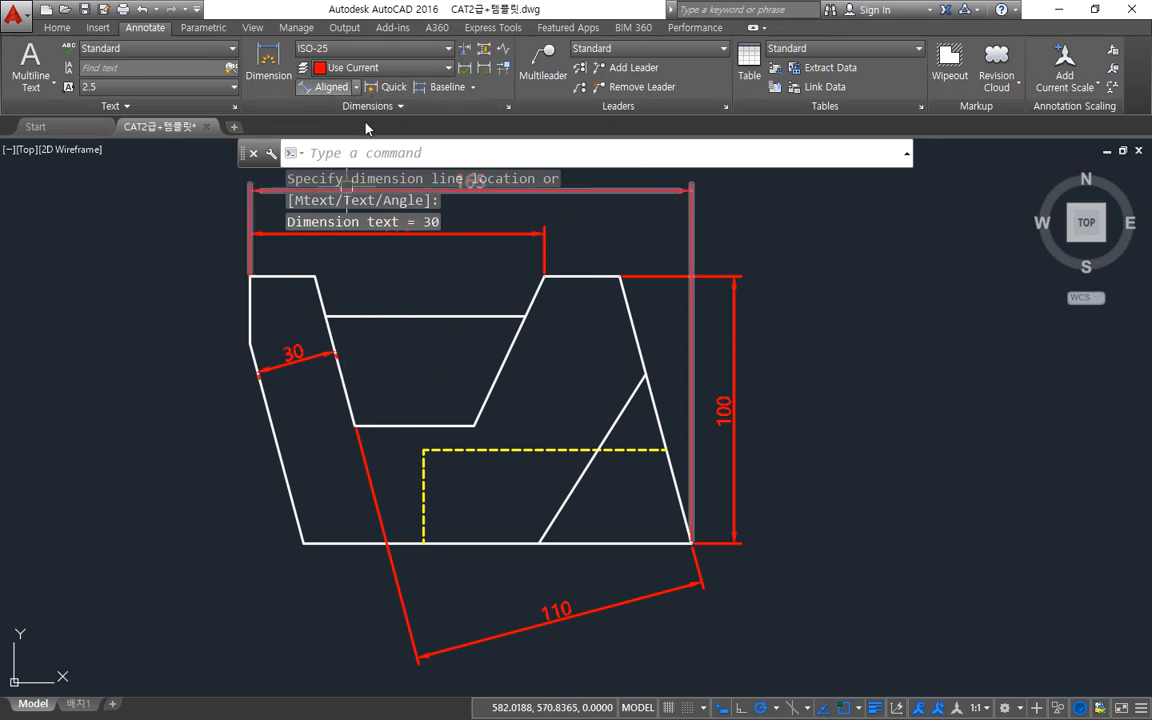
Add an angular dimension between the notch's two slanted sides, placing its arc inside the notch in the front view
{"action": "left_click", "coordinate": [355, 87]}
{"action": "left_click", "coordinate": [340, 172]}
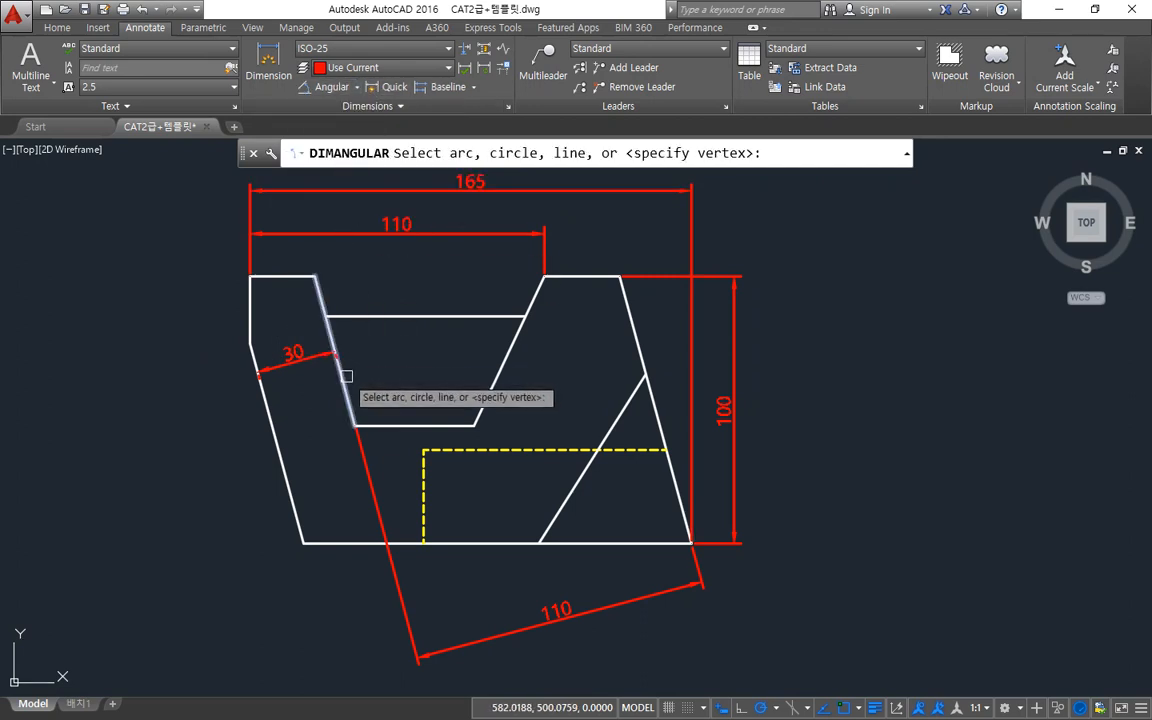
{"action": "left_click", "coordinate": [335, 351]}
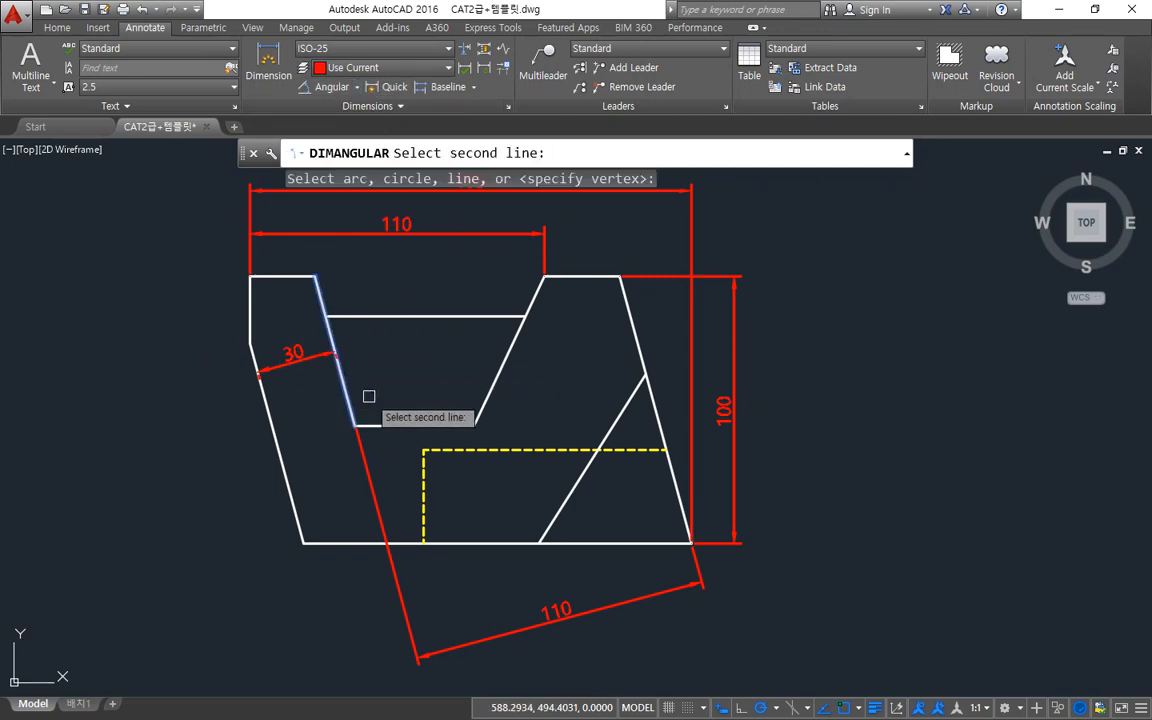
{"action": "left_click", "coordinate": [487, 398]}
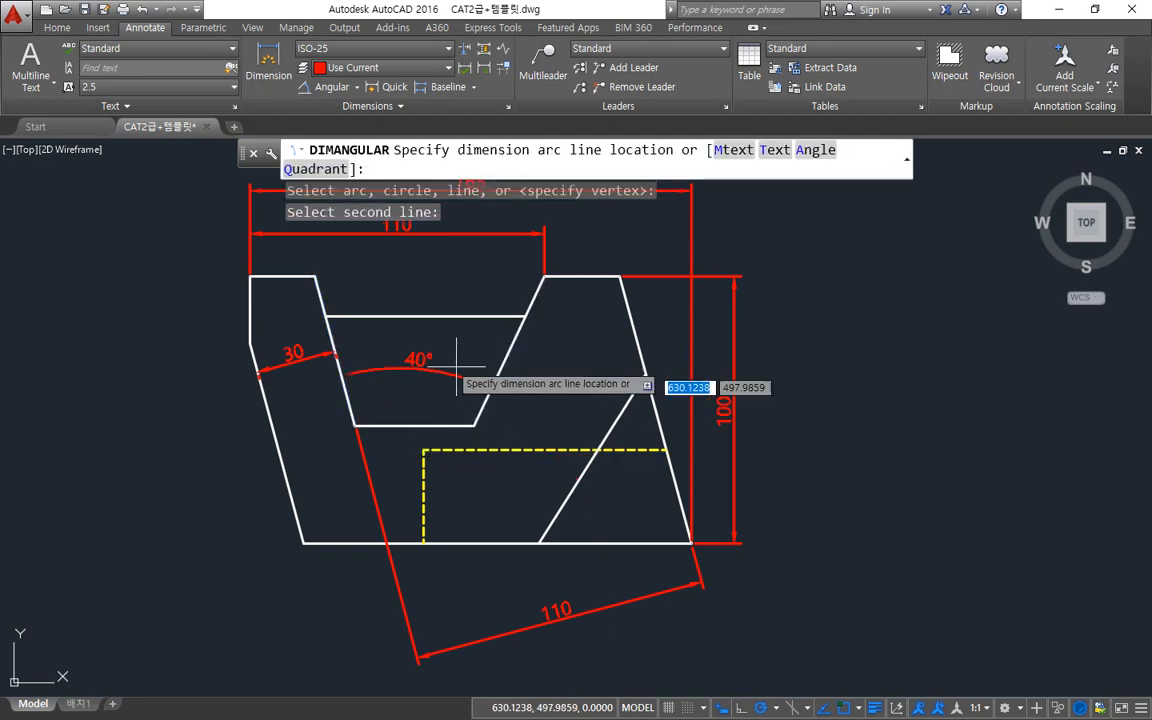
{"action": "left_click", "coordinate": [343, 355]}
Try stretching the left arm's aligned dimension grip to the end of the notch's angular dimension, then undo it
{"action": "scroll", "coordinate": [314, 366], "scroll_direction": "up", "scroll_amount": 4}
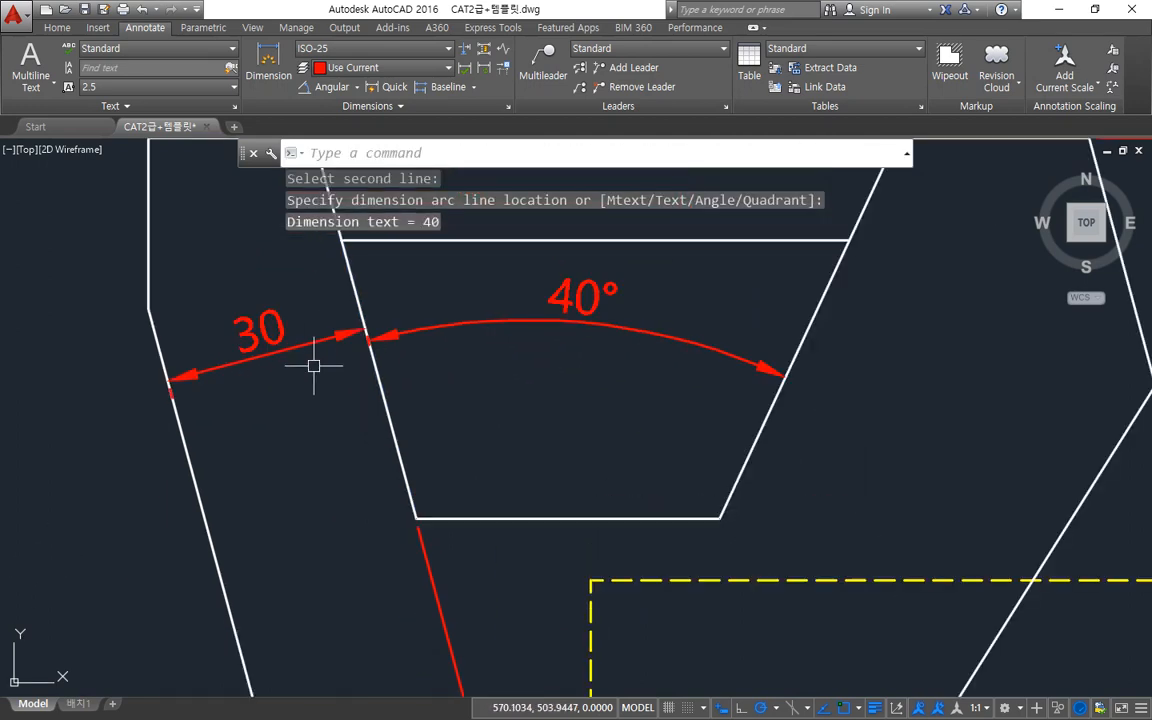
{"action": "left_click", "coordinate": [308, 341]}
{"action": "left_click", "coordinate": [362, 330]}
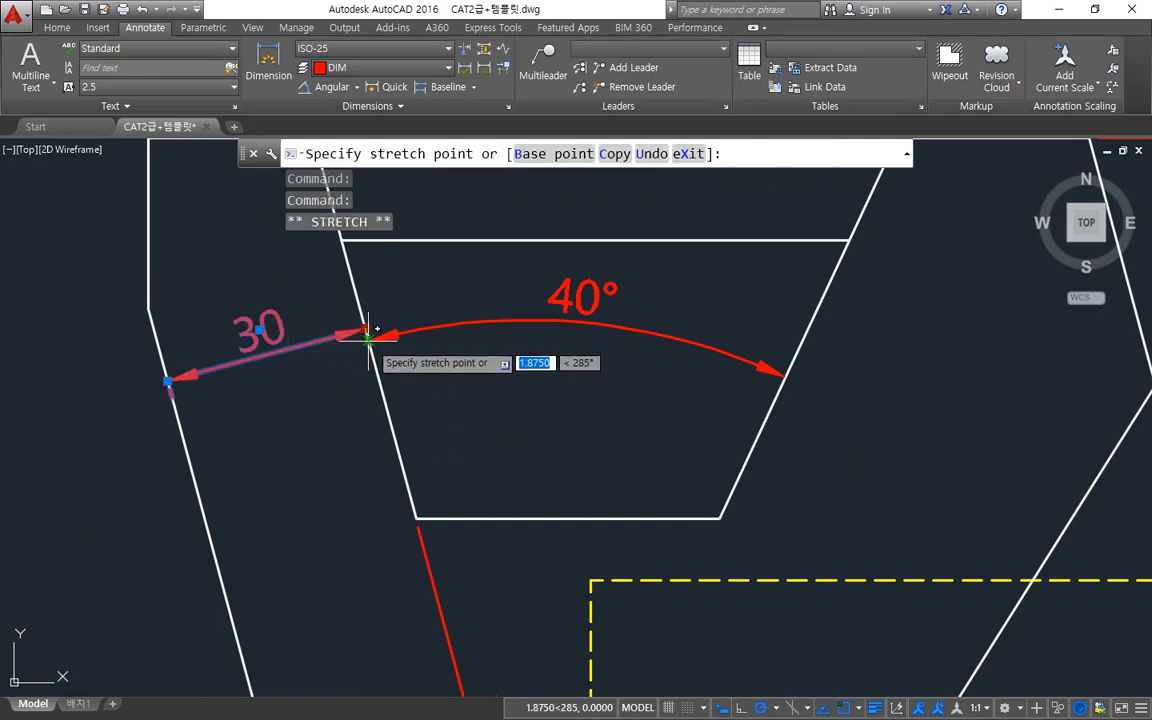
{"action": "left_click", "coordinate": [366, 334]}
{"action": "key", "text": "Escape"}
{"action": "key", "text": "ctrl+z"}
Erase the aligned dimension across the front view's left arm
{"action": "left_click", "coordinate": [303, 342]}
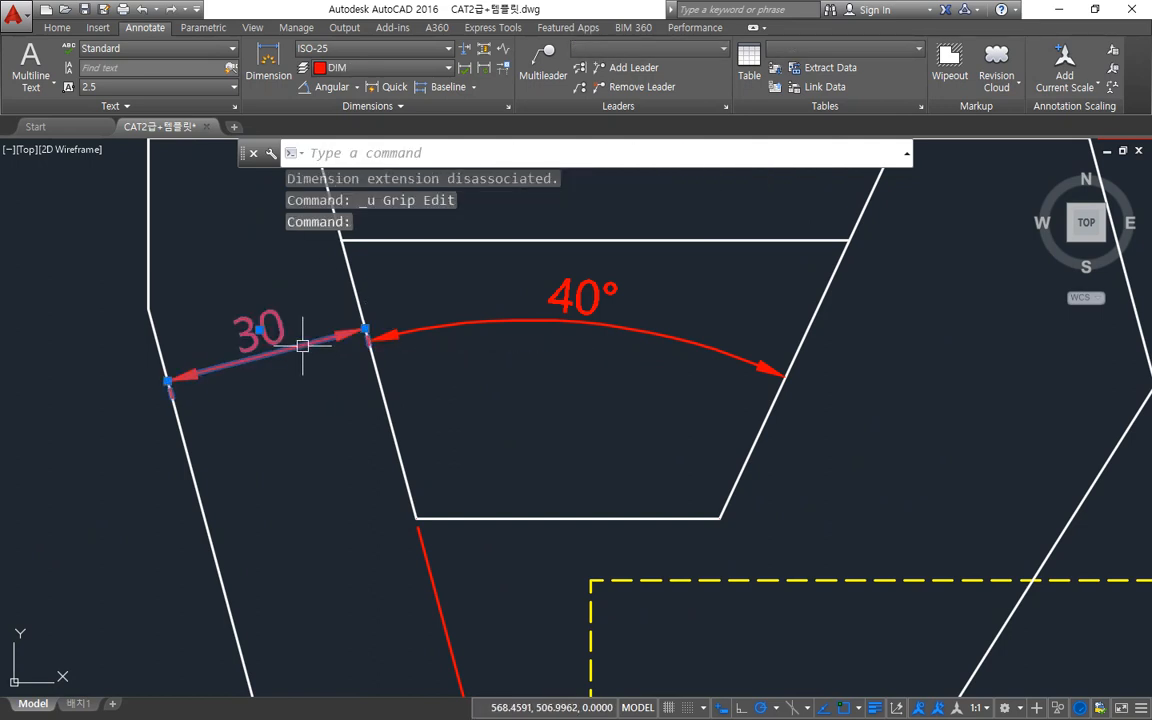
{"action": "type", "text": "E"}
{"action": "key", "text": "Return"}
Add an aligned dimension from the angular dimension's left arrow end perpendicular to the left arm's outer slanted edge, ending in line with that arrow
{"action": "left_click", "coordinate": [354, 90]}
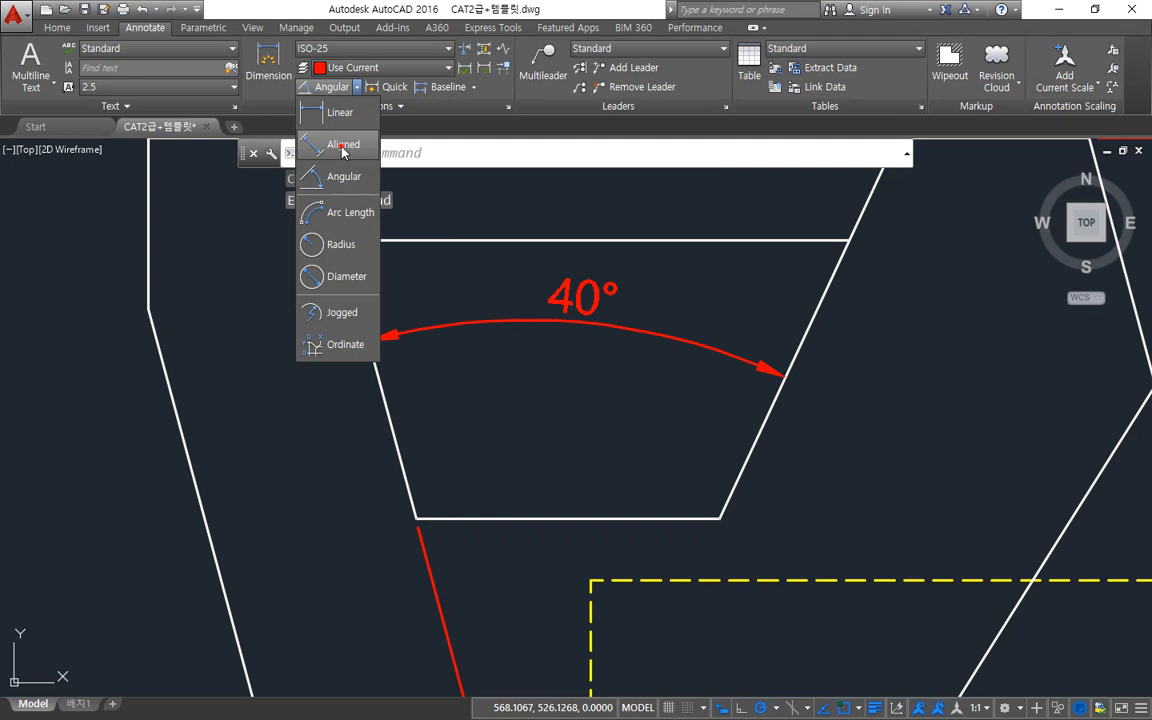
{"action": "left_click", "coordinate": [347, 150]}
{"action": "left_click", "coordinate": [367, 340]}
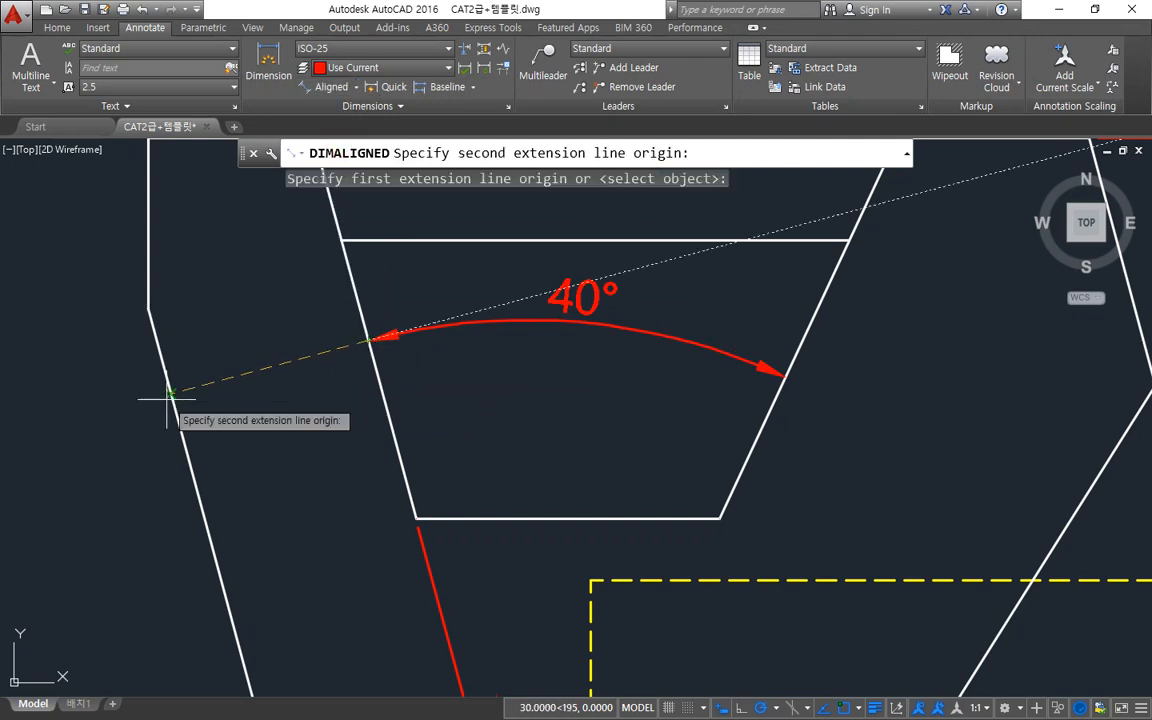
{"action": "type", "text": "per"}
{"action": "key", "text": "Return"}
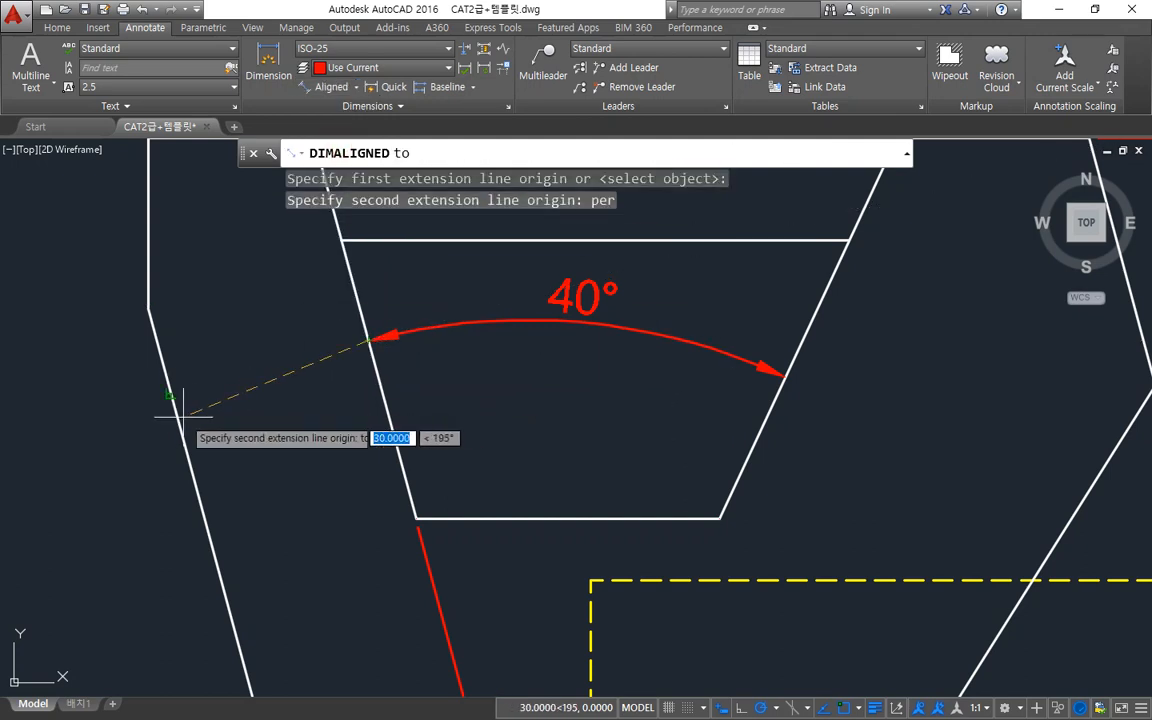
{"action": "left_click", "coordinate": [172, 402]}
{"action": "left_click", "coordinate": [369, 339]}
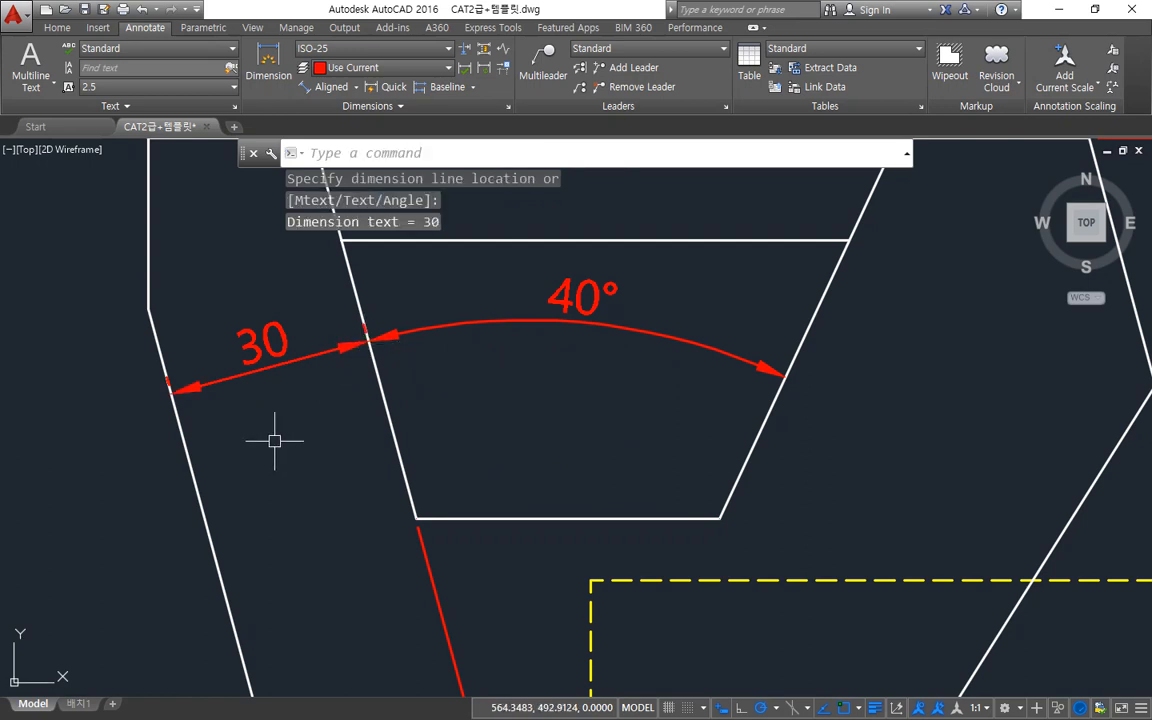
{"action": "scroll", "coordinate": [224, 400], "scroll_direction": "down", "scroll_amount": 4}
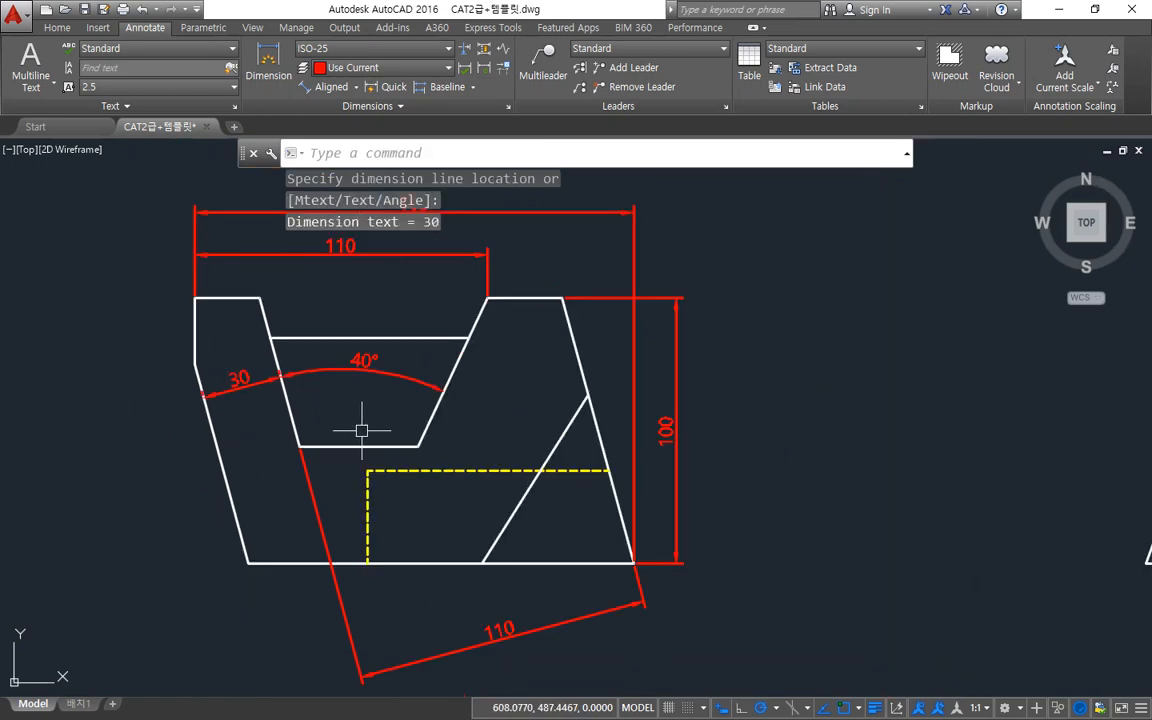
{"action": "middle_click_drag", "start_coordinate": [358, 430], "coordinate": [484, 465]}
{"action": "left_click", "coordinate": [355, 88]}
{"action": "left_click", "coordinate": [320, 110]}
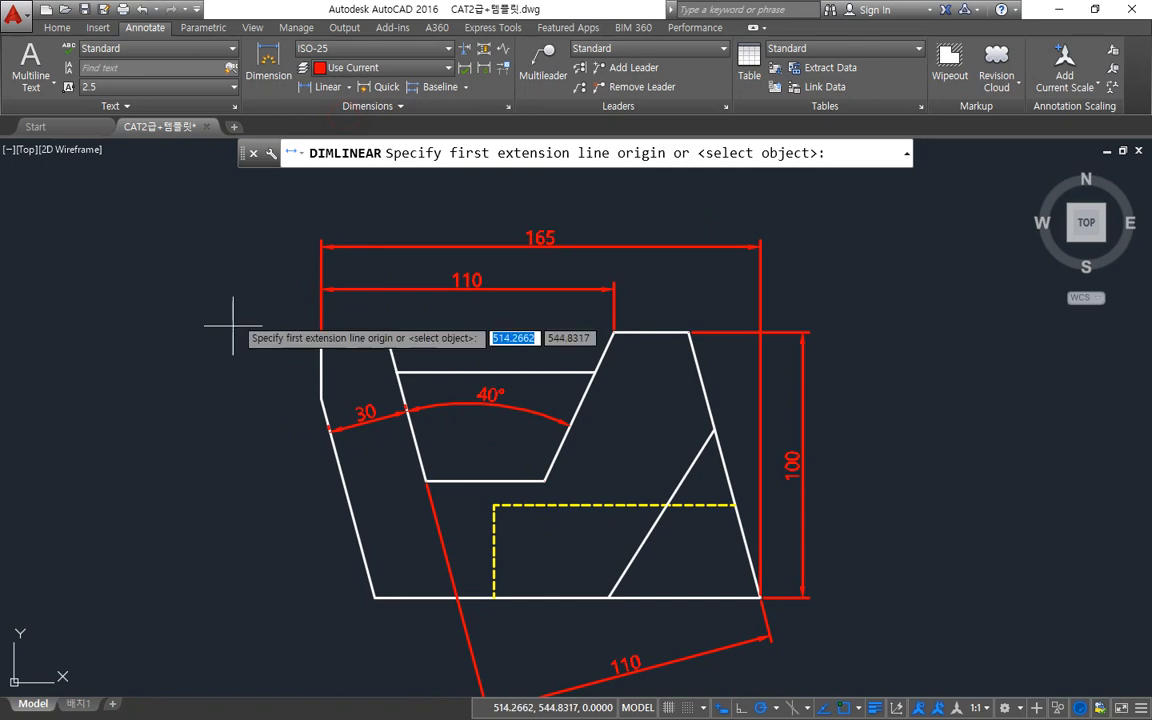
{"action": "left_click", "coordinate": [422, 478]}
{"action": "left_click", "coordinate": [323, 333]}
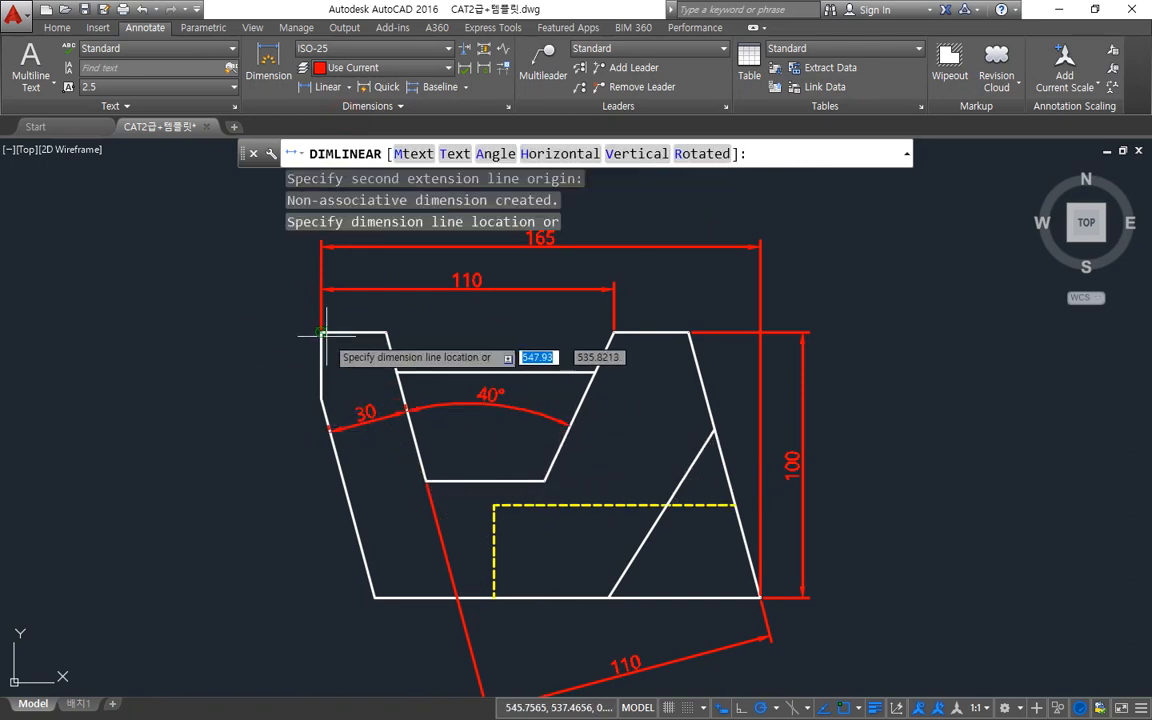
{"action": "type", "text": "16"}
{"action": "key", "text": "Tab"}
{"action": "type", "text": "180"}
{"action": "key", "text": "Return"}
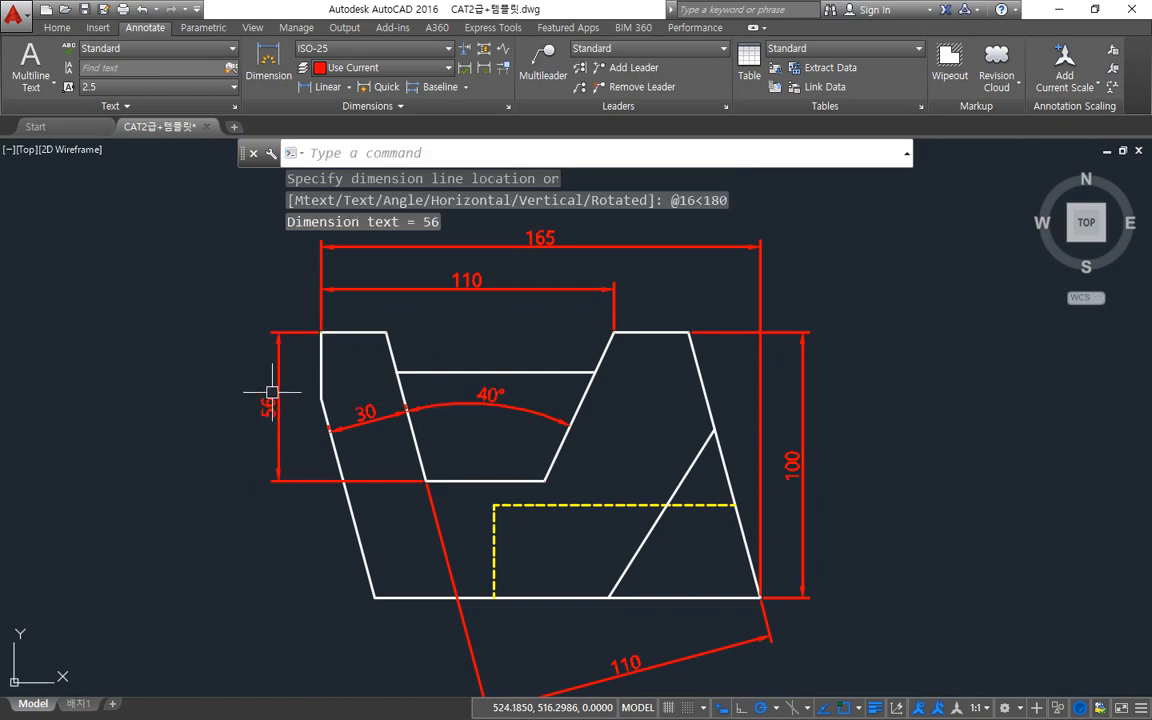
Add an angular dimension between the front view's bottom edge and right slanted edge, placing its arc inside the corner
{"action": "middle_click_drag", "start_coordinate": [564, 541], "coordinate": [458, 501]}
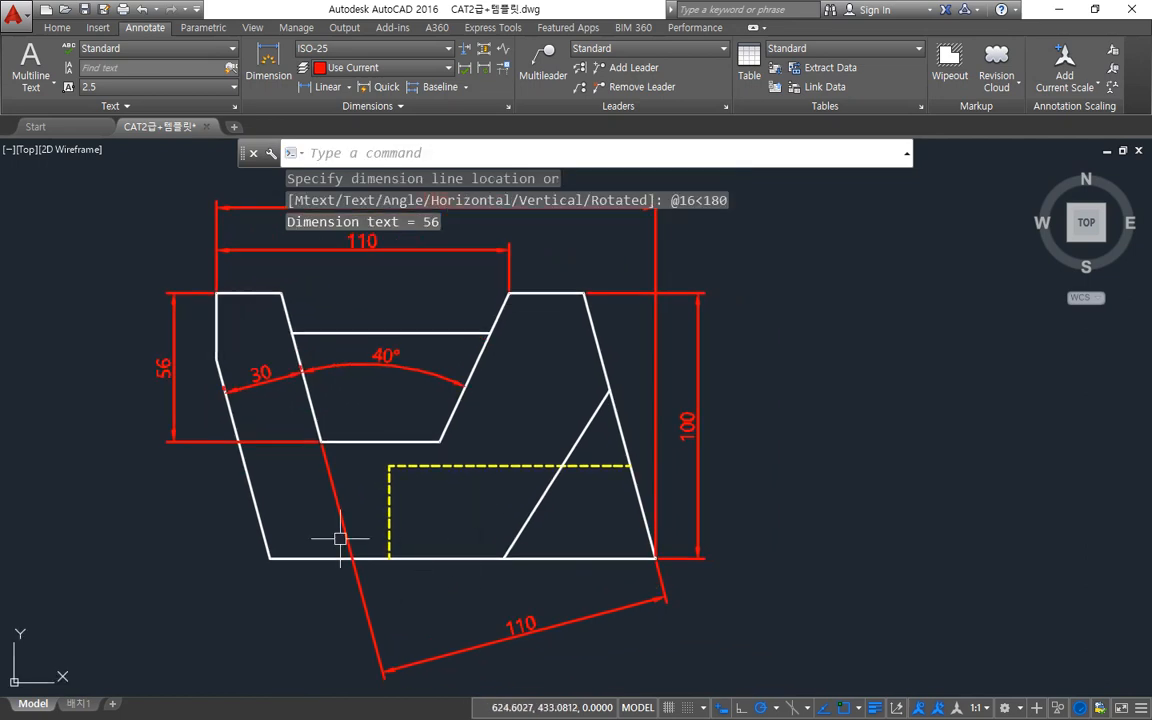
{"action": "middle_click_drag", "start_coordinate": [651, 541], "coordinate": [538, 527]}
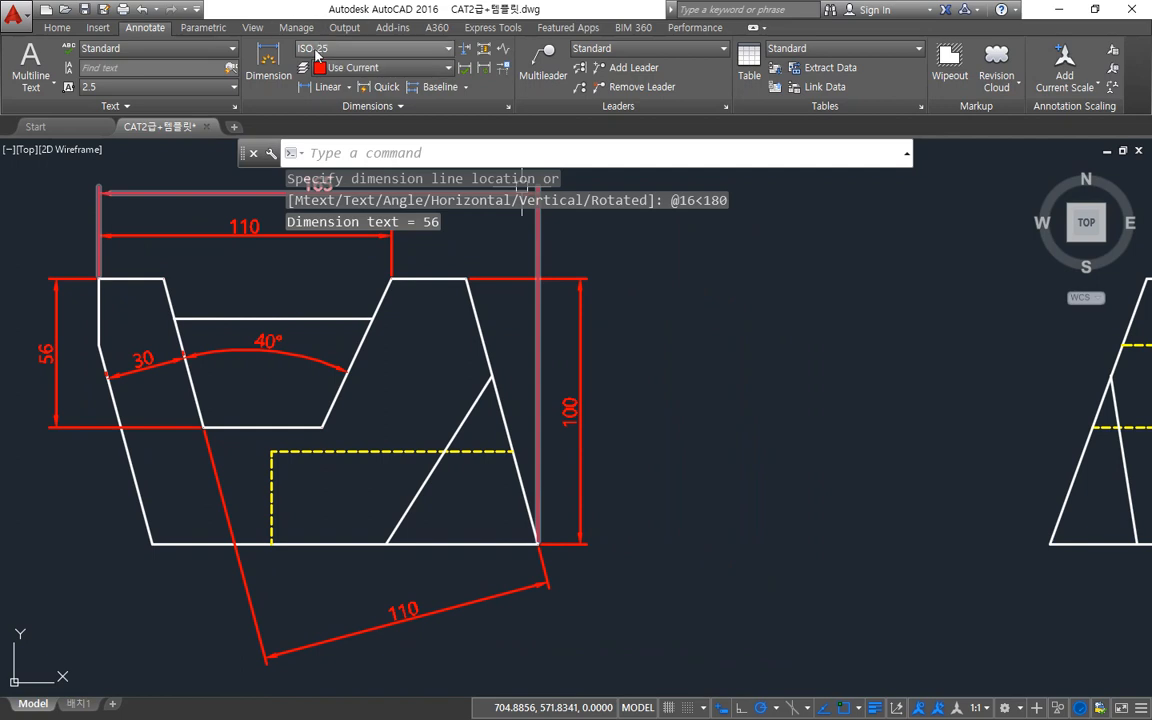
{"action": "left_click", "coordinate": [349, 87]}
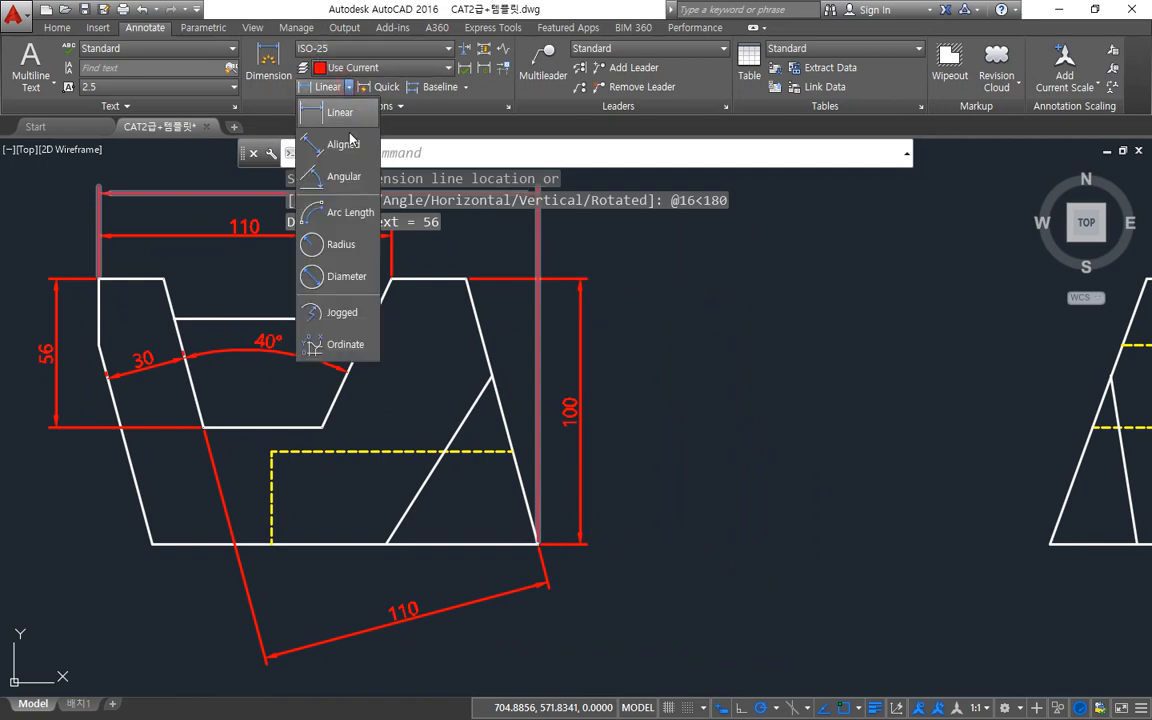
{"action": "left_click", "coordinate": [318, 178]}
{"action": "left_click", "coordinate": [489, 546]}
{"action": "left_click", "coordinate": [518, 489]}
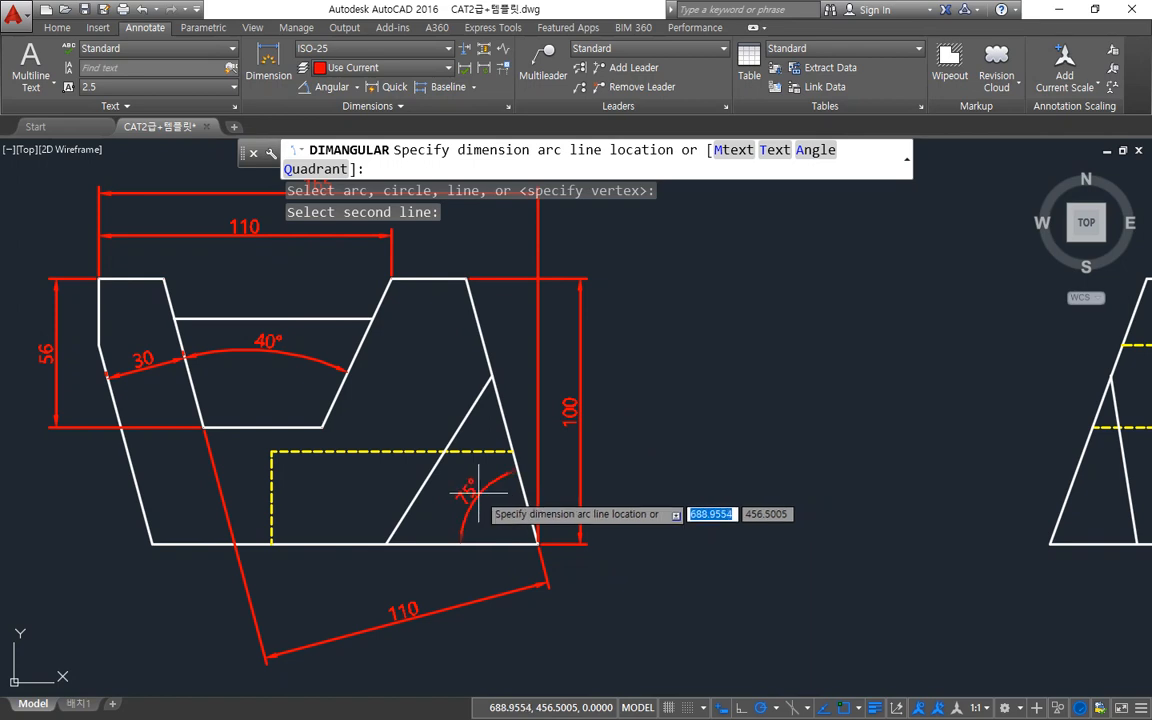
{"action": "left_click", "coordinate": [483, 492]}
Add a linear dimension from the side view's upper left corner to the dashed step's upper corner, with rotation 70°, placed above the view
{"action": "scroll", "coordinate": [607, 345], "scroll_direction": "down", "scroll_amount": 2}
{"action": "mouse_move", "coordinate": [720, 357]}
{"action": "middle_mouse_down"}
{"action": "mouse_move", "coordinate": [337, 399]}
{"action": "mouse_move", "coordinate": [278, 368]}
{"action": "middle_mouse_up"}
{"action": "scroll", "coordinate": [406, 319], "scroll_direction": "up", "scroll_amount": 2}
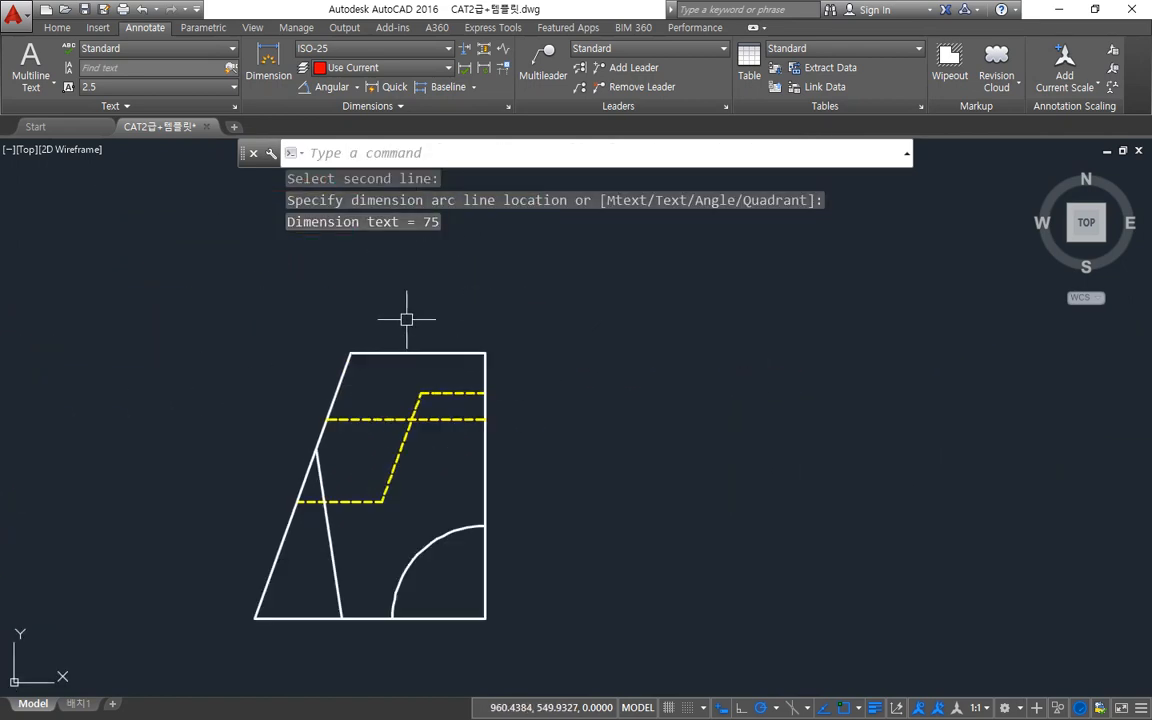
{"action": "left_click", "coordinate": [356, 87]}
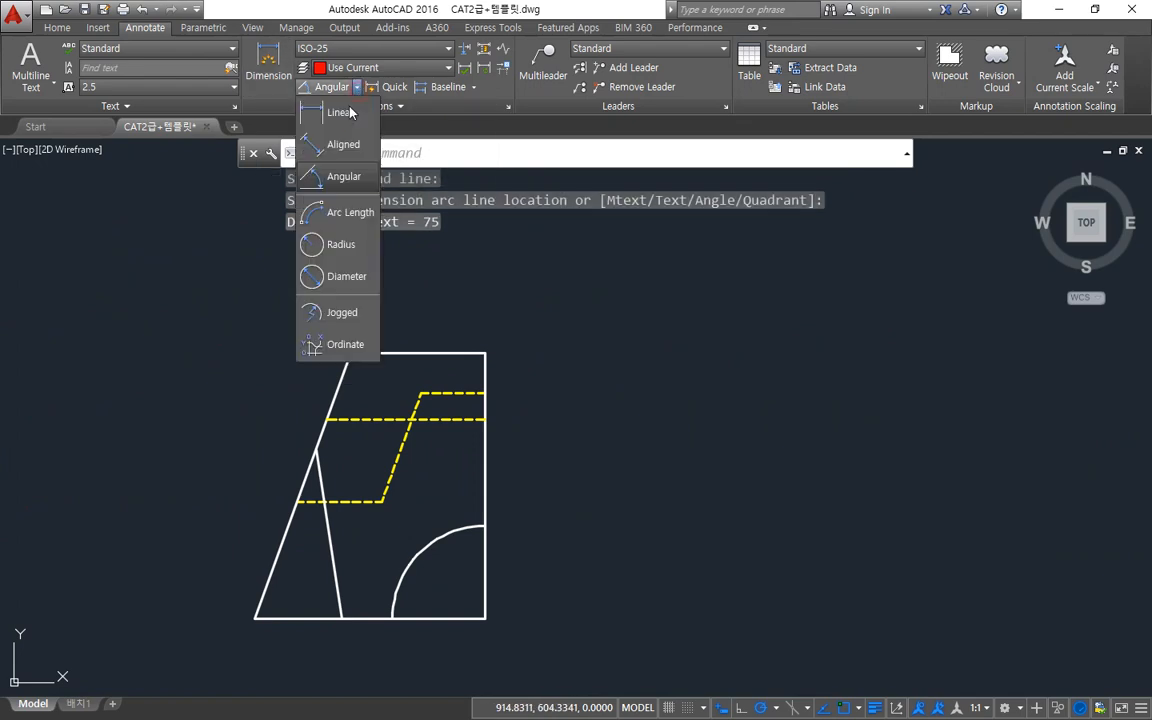
{"action": "left_click", "coordinate": [345, 112]}
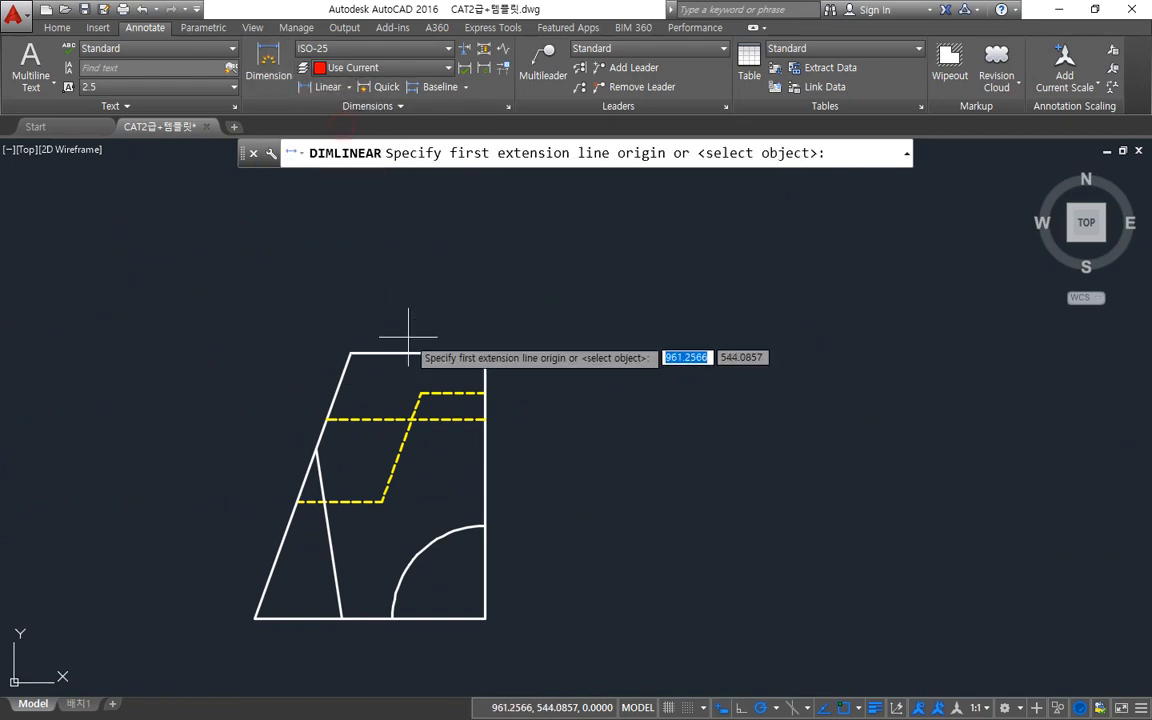
{"action": "left_click", "coordinate": [351, 354]}
{"action": "left_click", "coordinate": [421, 393]}
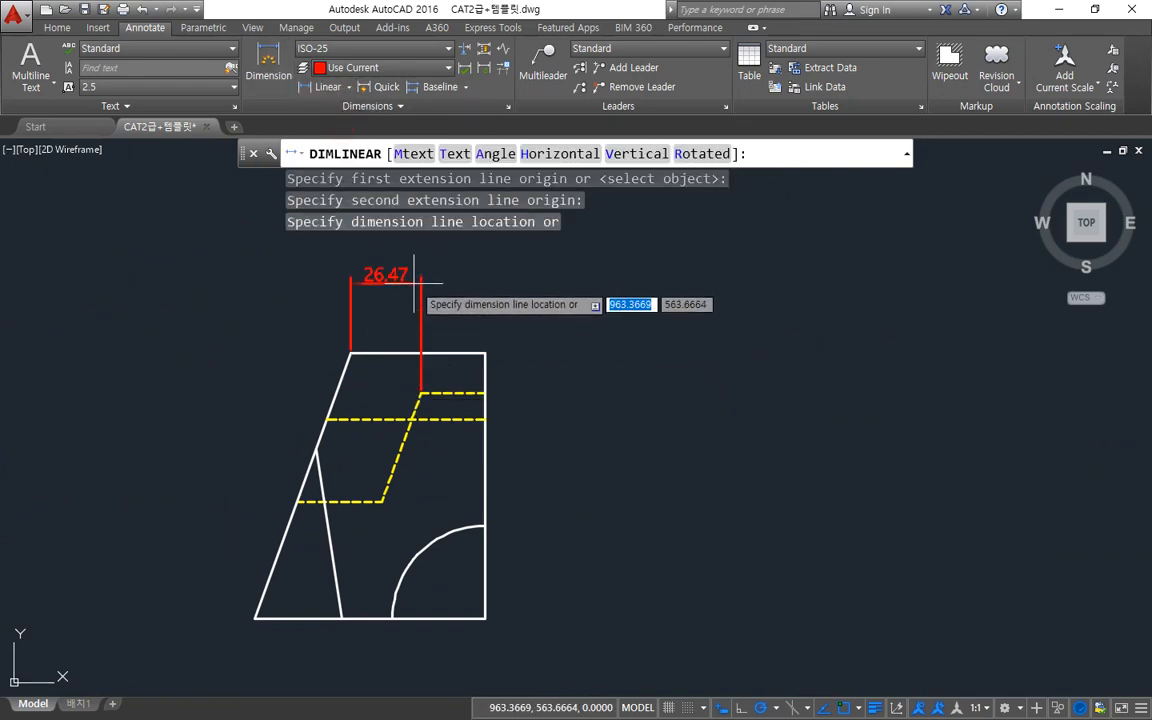
{"action": "type", "text": "r"}
{"action": "key", "text": "Return"}
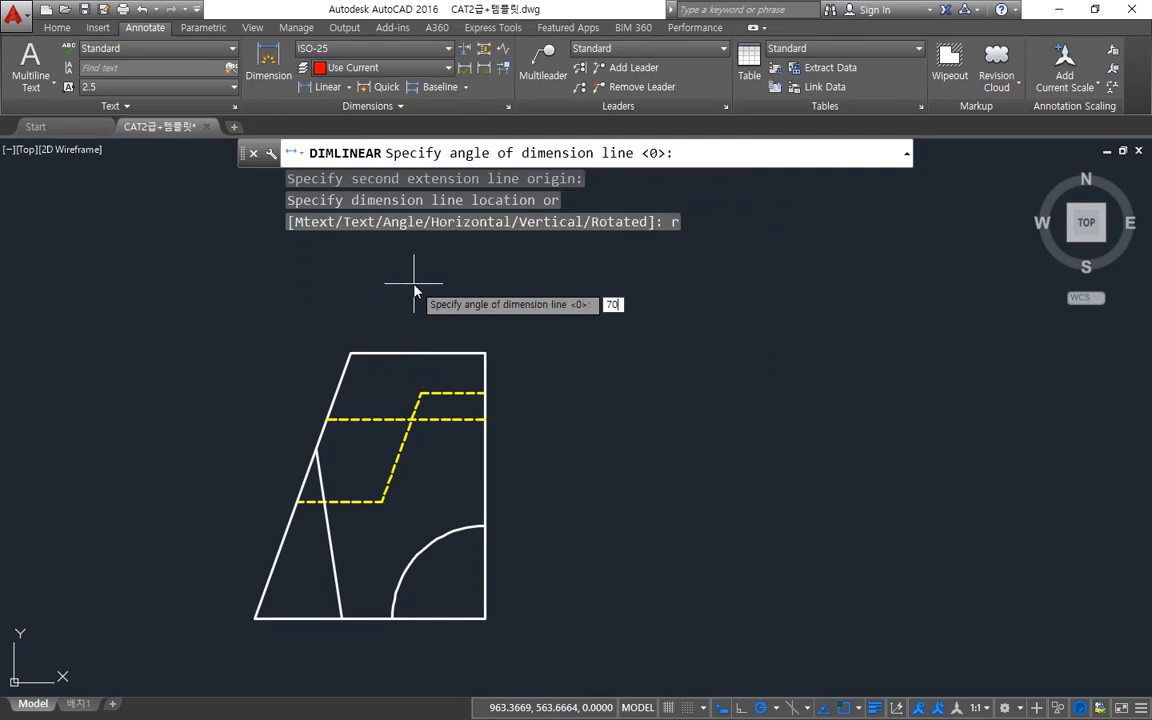
{"action": "key", "text": "Return"}
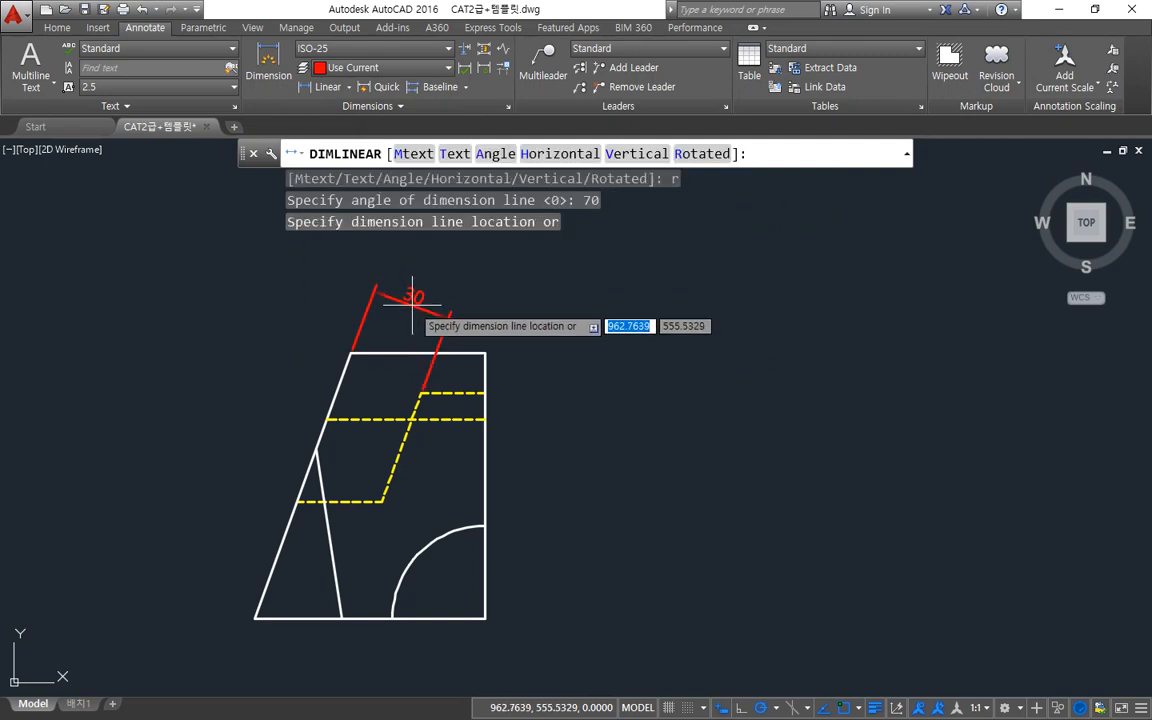
{"action": "left_click", "coordinate": [408, 305]}
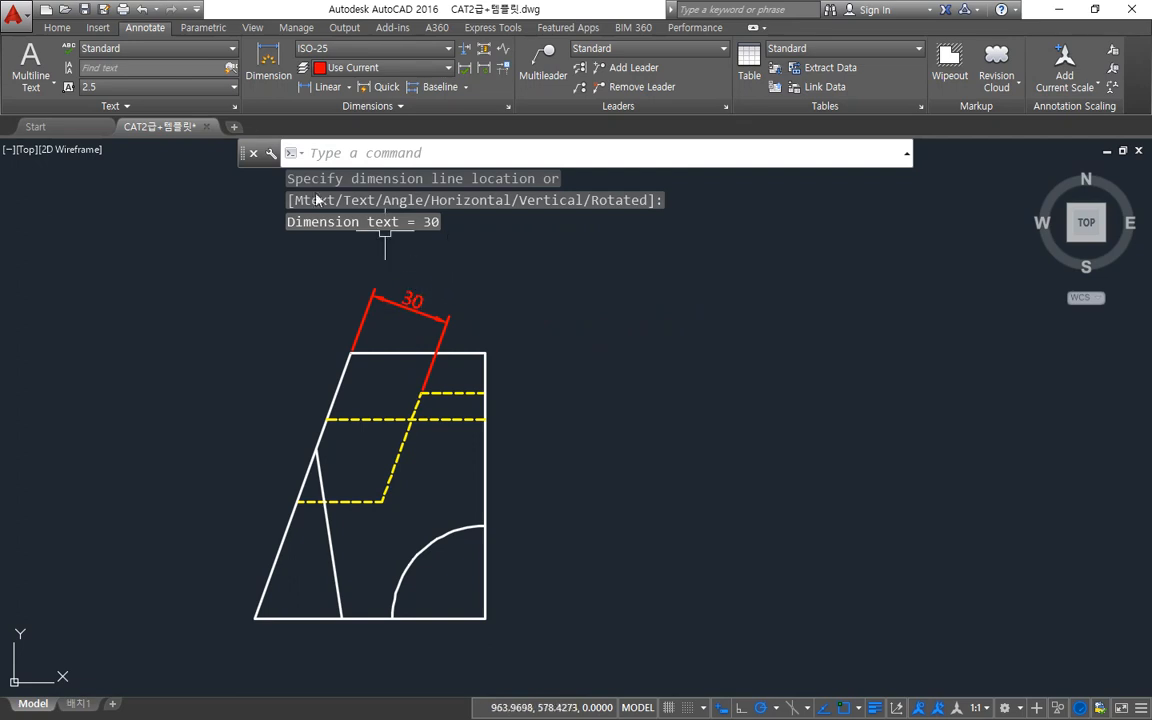
{"action": "left_click", "coordinate": [328, 87]}
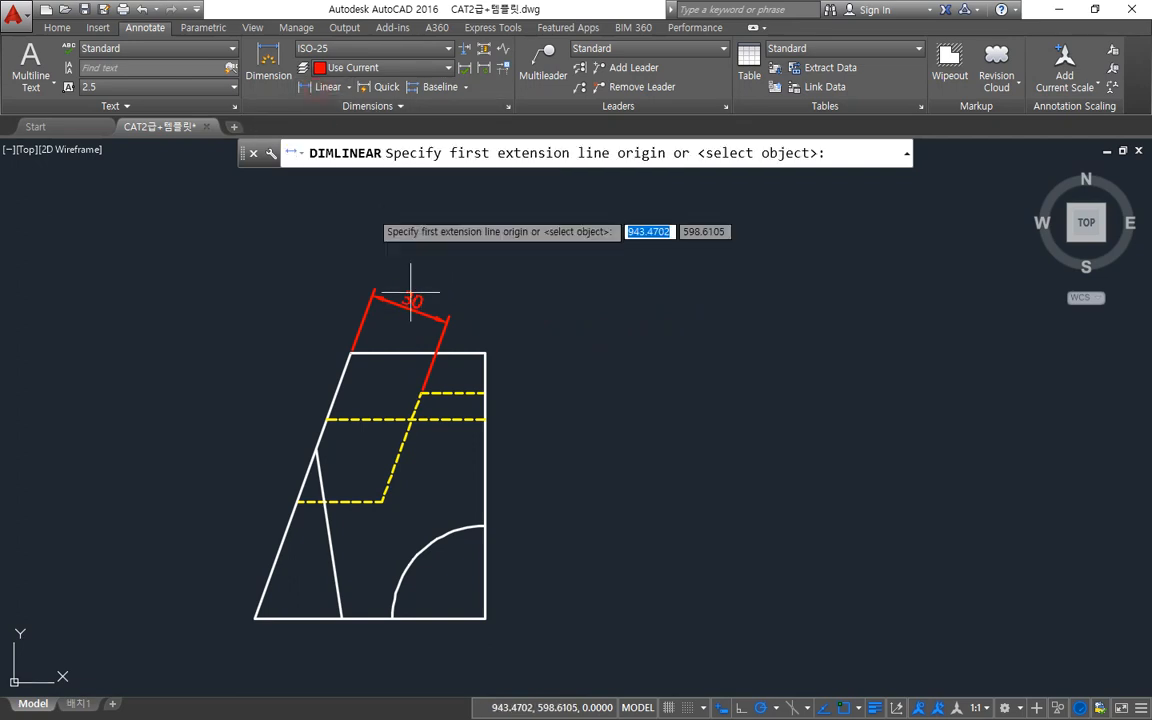
{"action": "left_click", "coordinate": [485, 353]}
{"action": "left_click", "coordinate": [485, 393]}
{"action": "type", "text": "@16<0"}
{"action": "key", "text": "Return"}
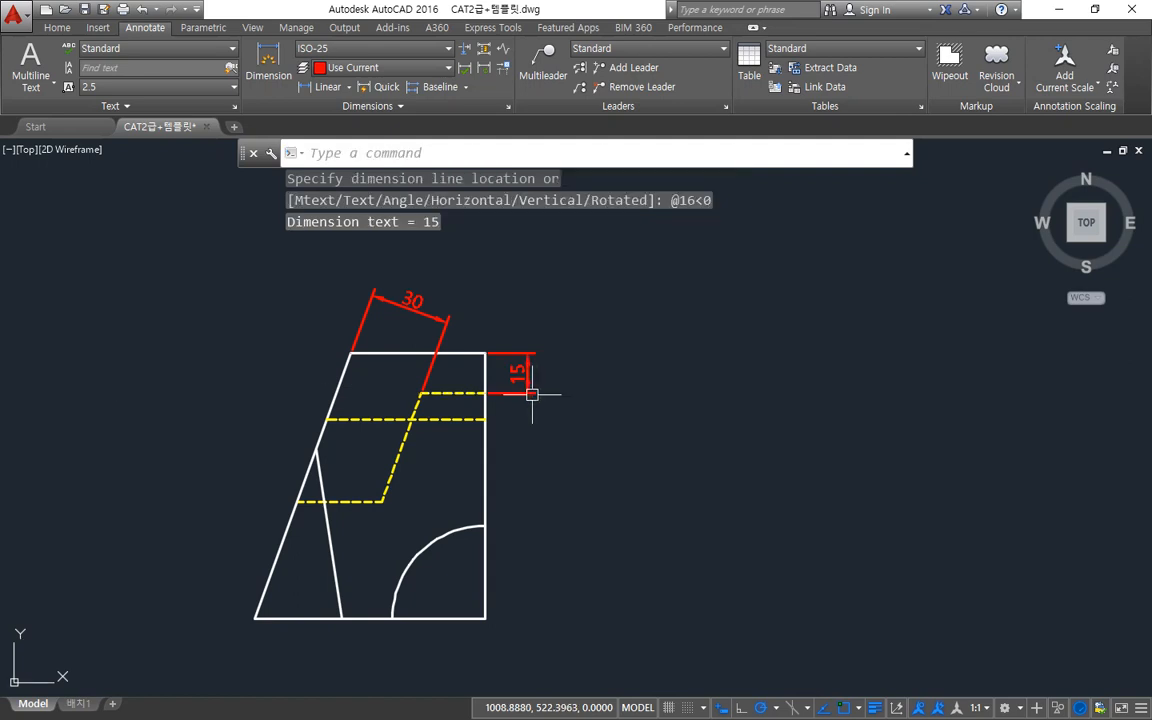
Add an angular dimension between the side view's left slanted edge and bottom edge, placing its arc inside the corner
{"action": "middle_click_drag", "start_coordinate": [339, 459], "coordinate": [373, 388]}
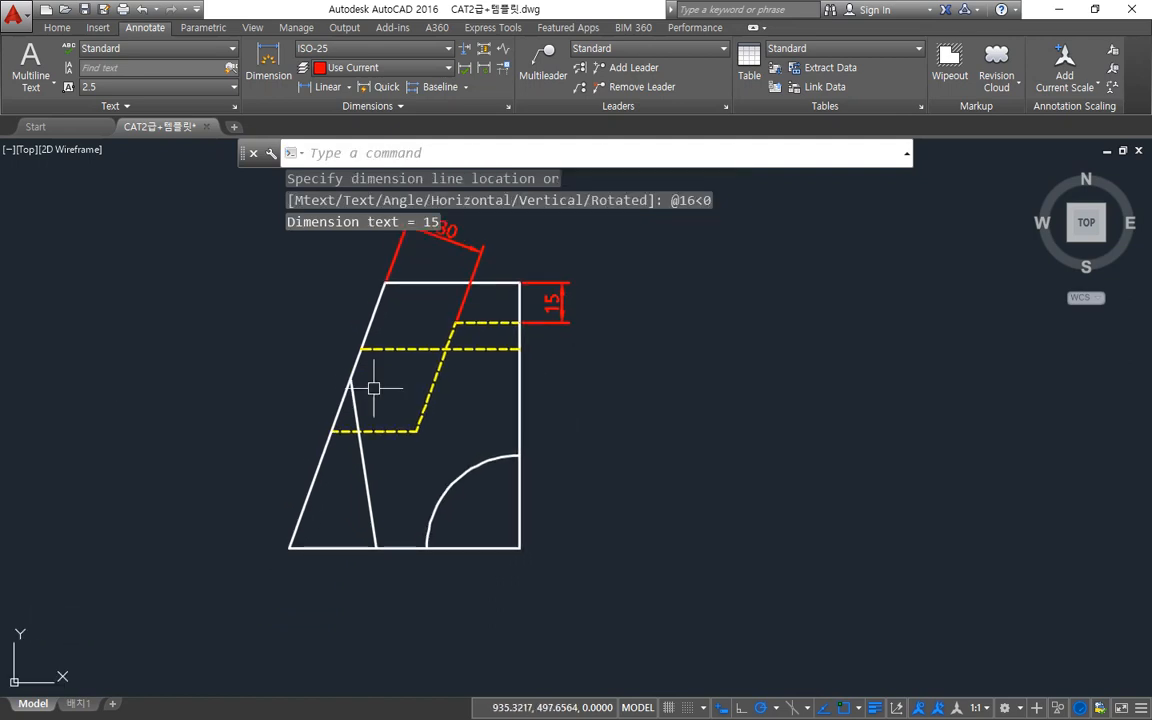
{"action": "left_click", "coordinate": [350, 88]}
{"action": "left_click", "coordinate": [334, 183]}
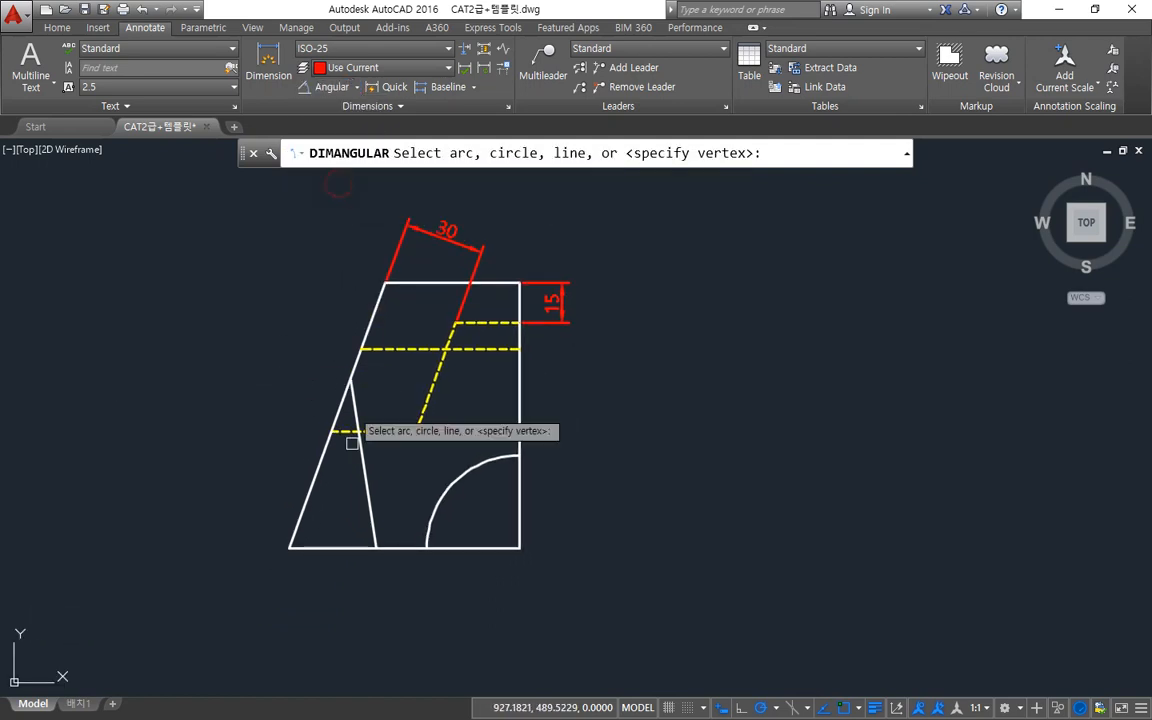
{"action": "left_click", "coordinate": [306, 511]}
{"action": "left_click", "coordinate": [334, 544]}
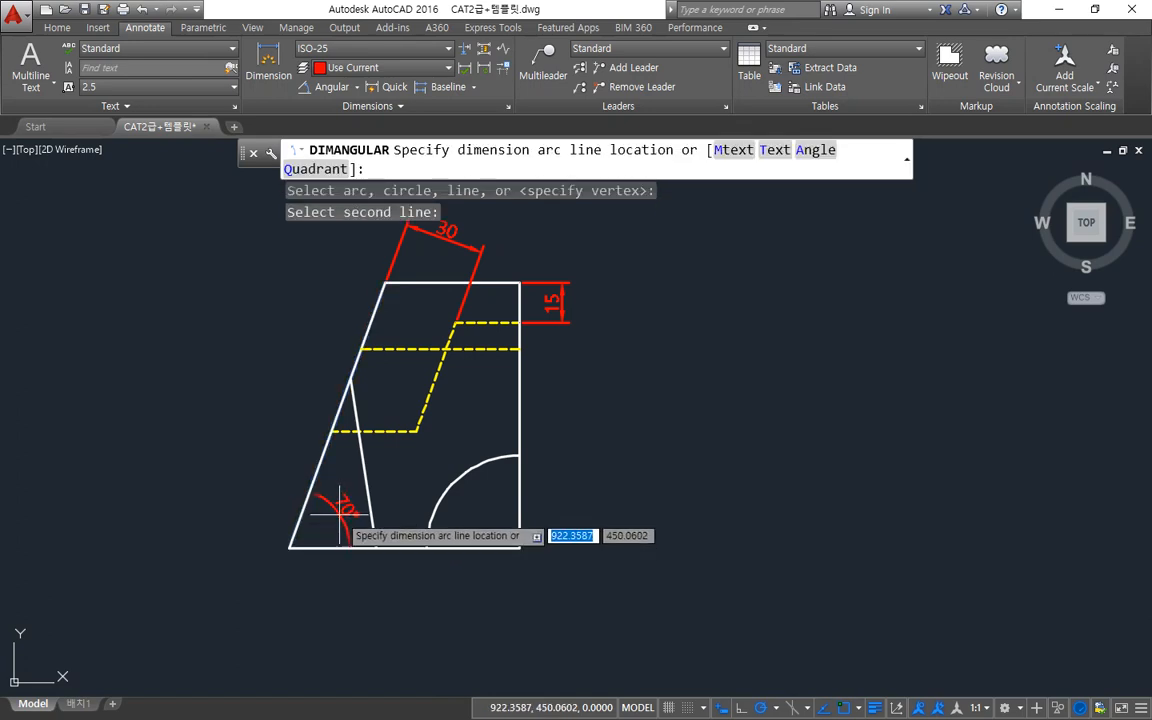
{"action": "left_click", "coordinate": [340, 512]}
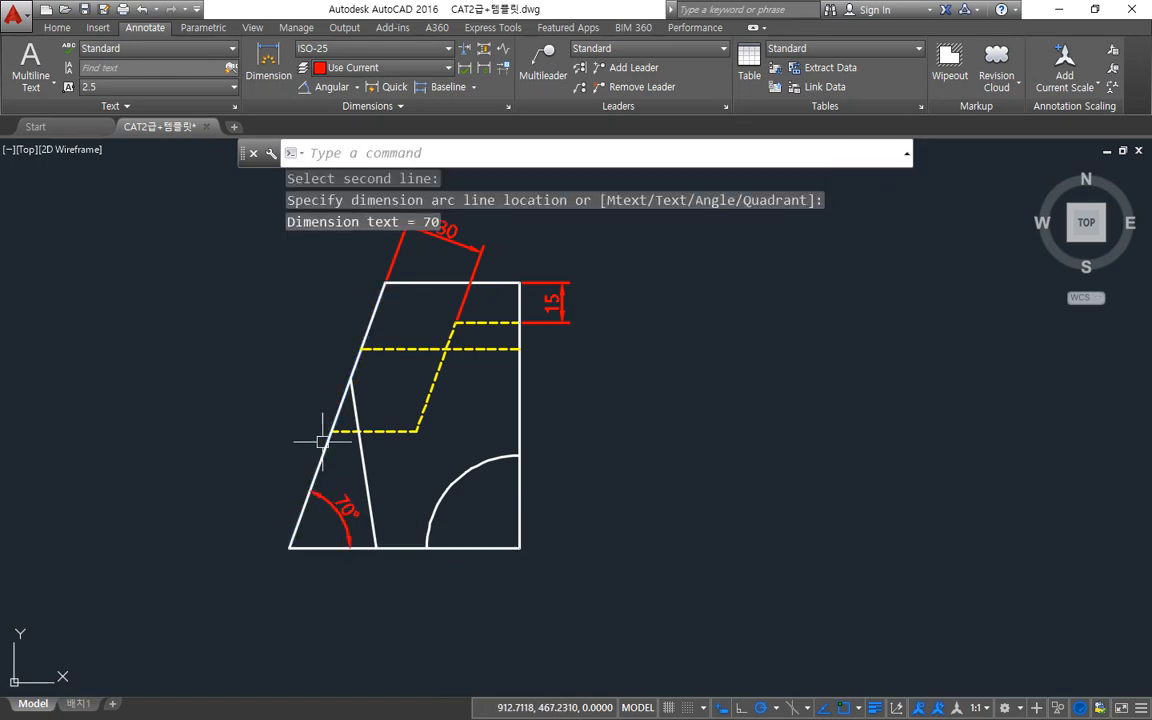
Add a radius dimension to the side view's quarter arc, placing its text outside the arc on the upper left
{"action": "left_click", "coordinate": [357, 87]}
{"action": "left_click", "coordinate": [343, 247]}
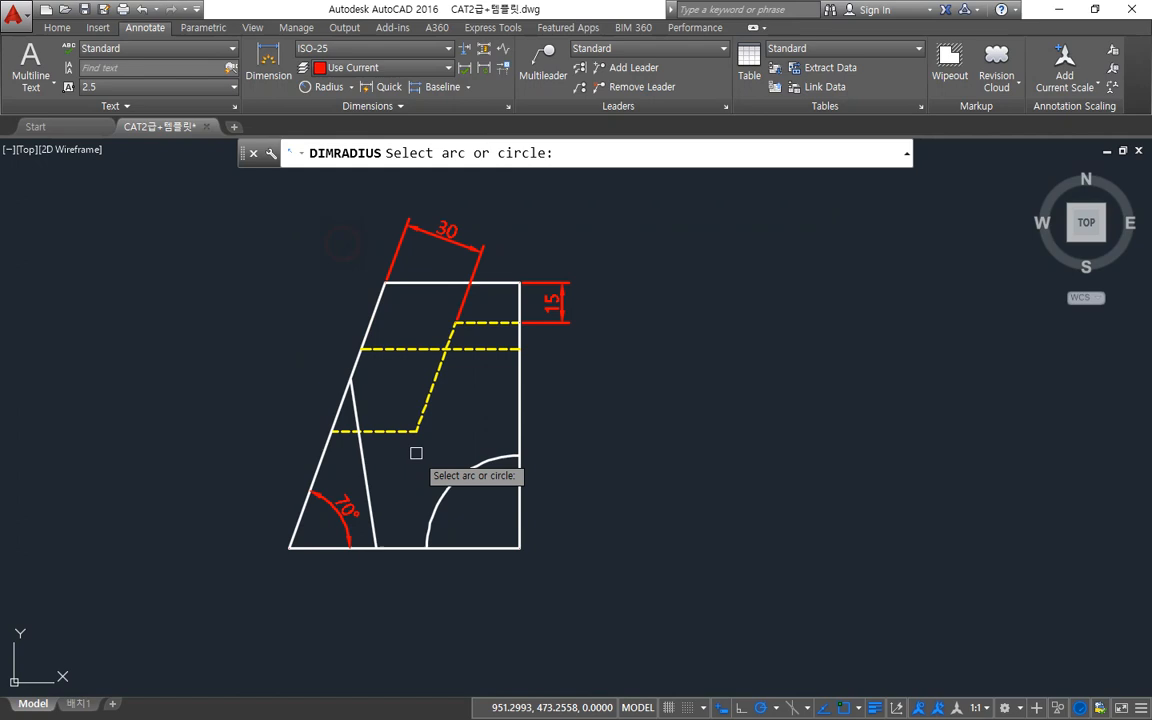
{"action": "left_click", "coordinate": [468, 468]}
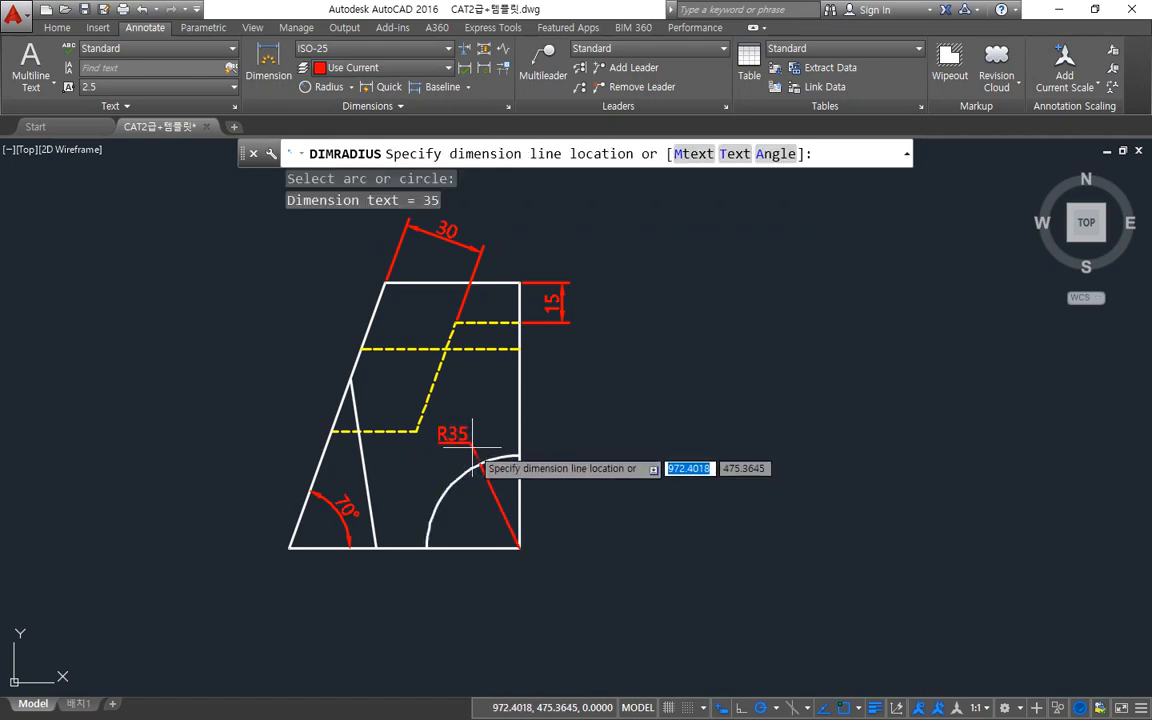
{"action": "left_click", "coordinate": [471, 450]}
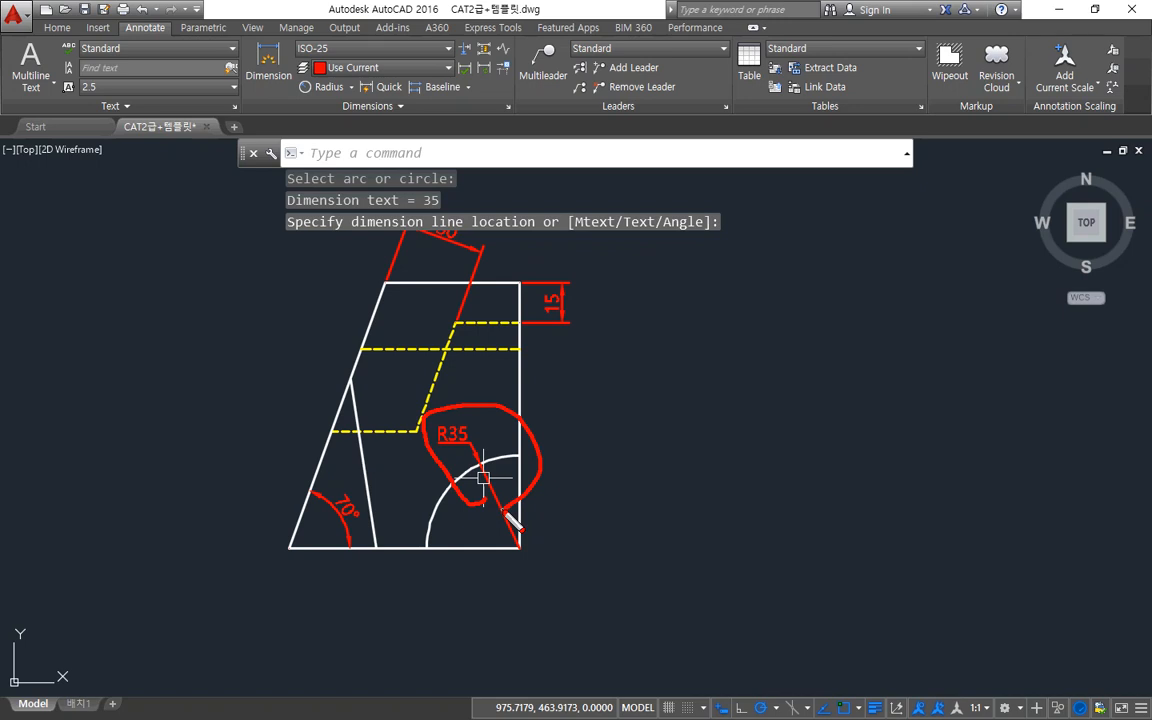
{"action": "key", "text": "Escape"}
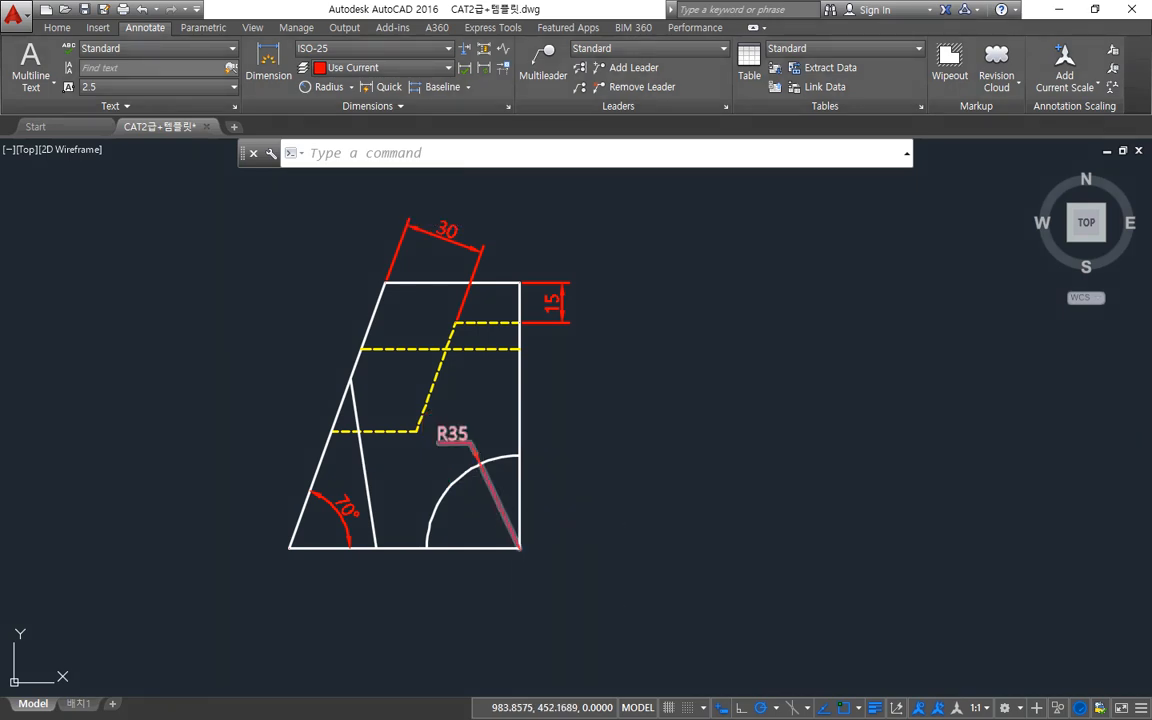
Check the text alignment and fit settings of the ISO-25 dimension style
{"action": "type", "text": "d"}
{"action": "key", "text": "Return"}
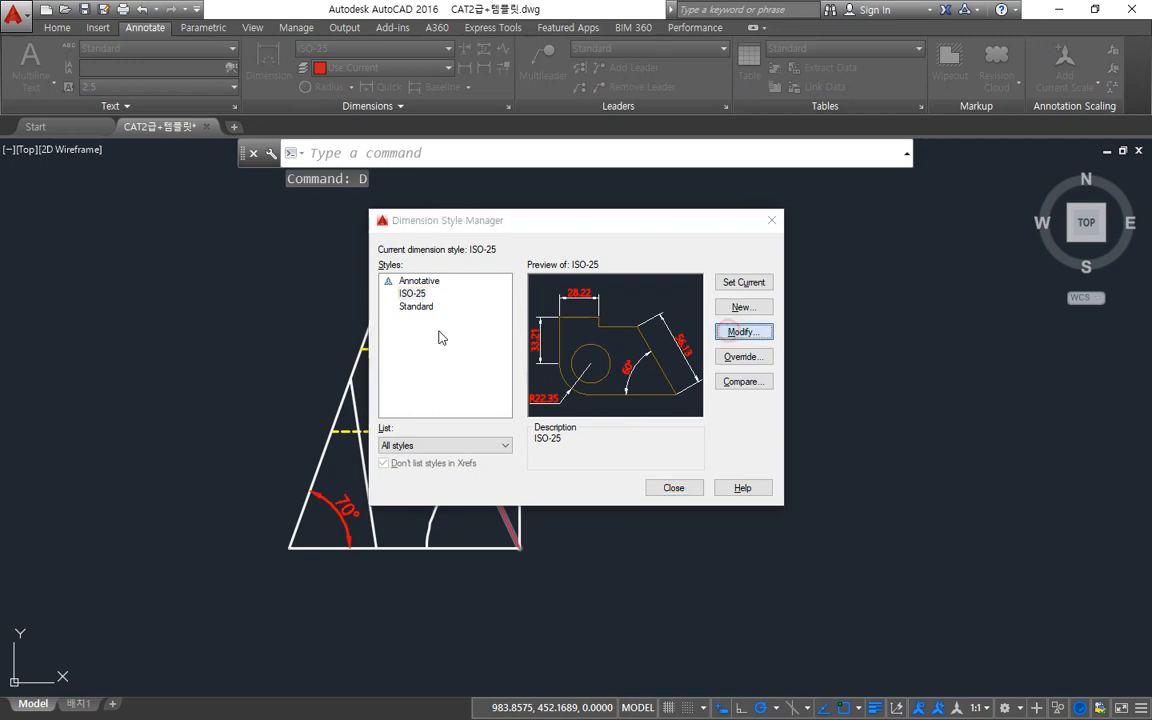
{"action": "left_click", "coordinate": [743, 331]}
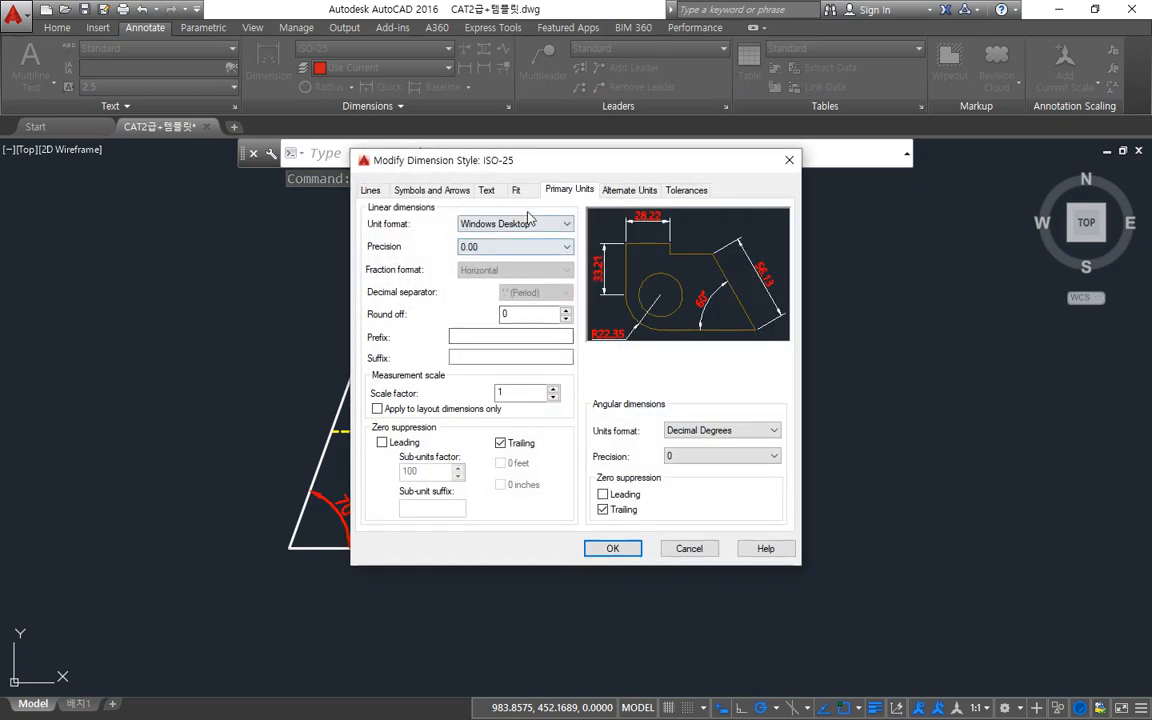
{"action": "left_click", "coordinate": [488, 191]}
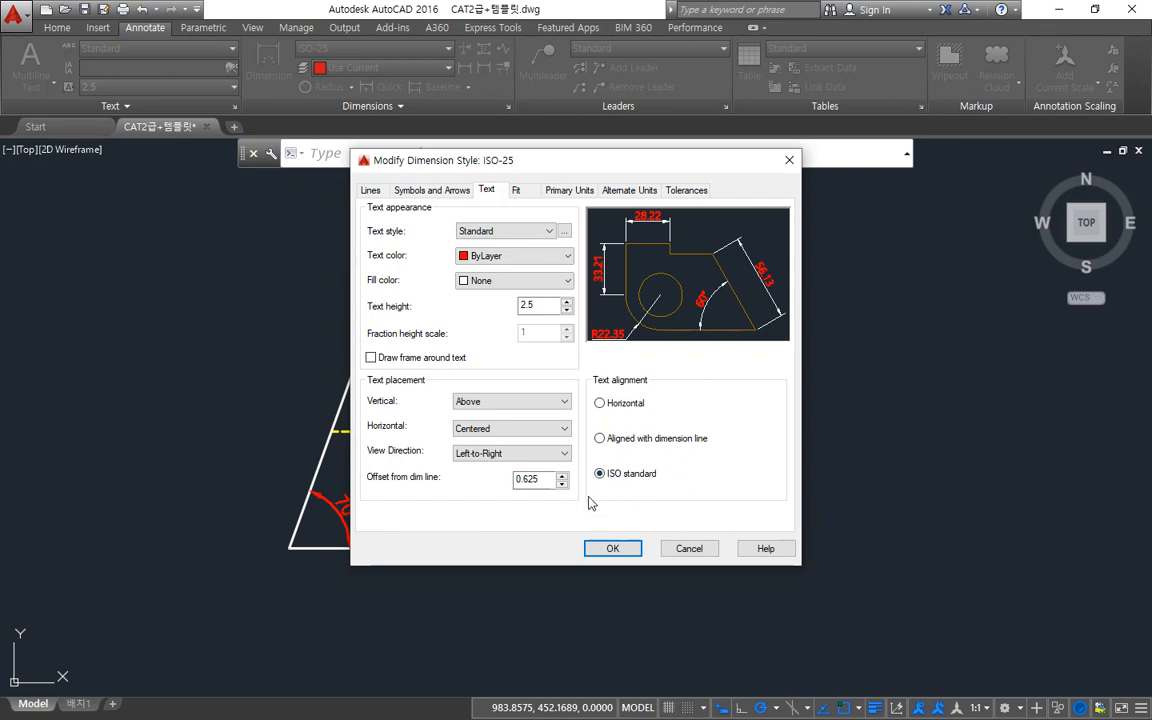
{"action": "left_click", "coordinate": [519, 190]}
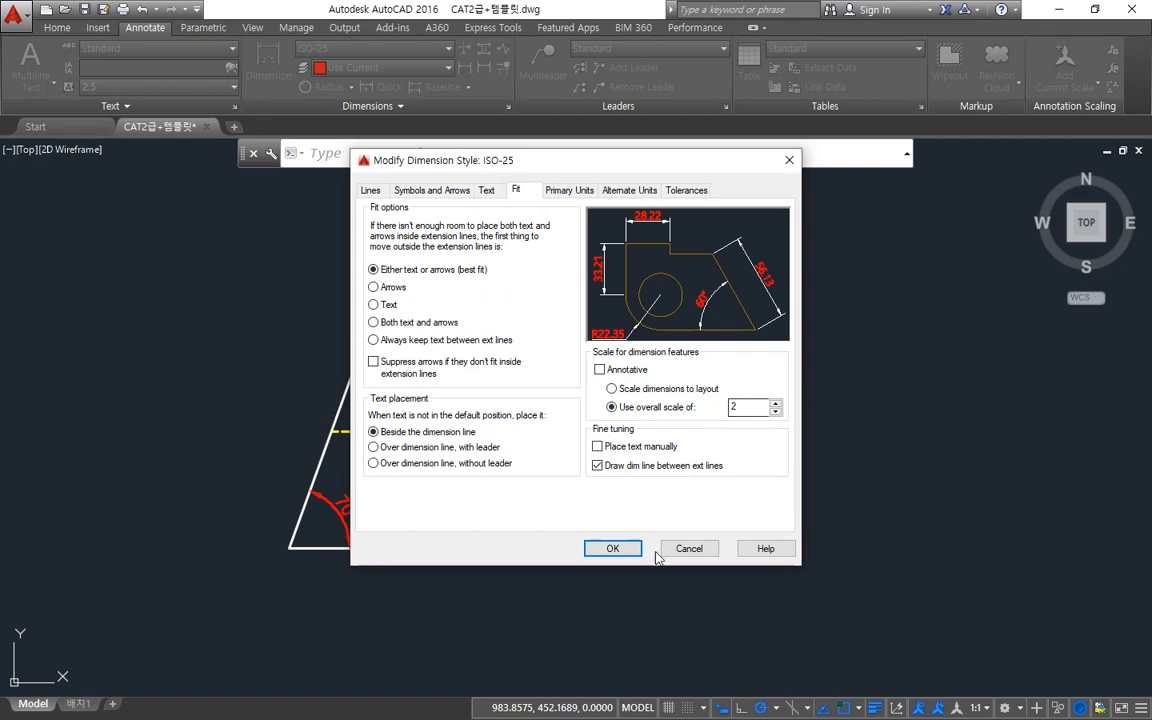
{"action": "left_click", "coordinate": [614, 549]}
{"action": "left_click", "coordinate": [674, 488]}
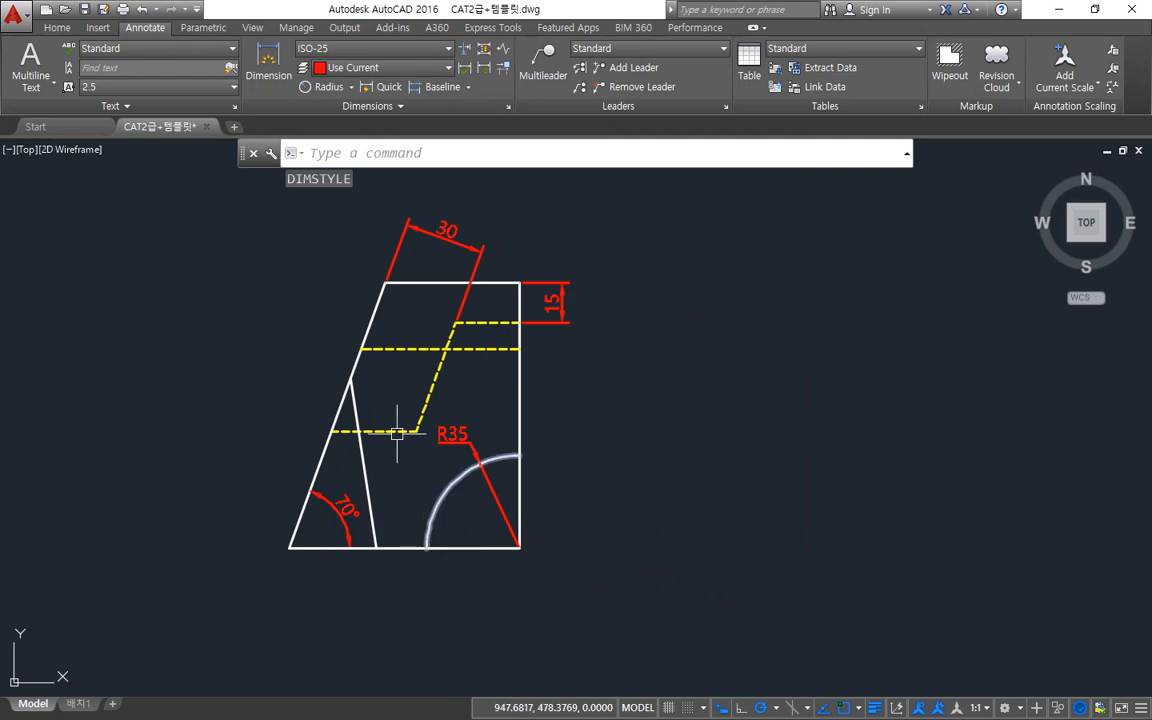
{"action": "left_click", "coordinate": [352, 89]}
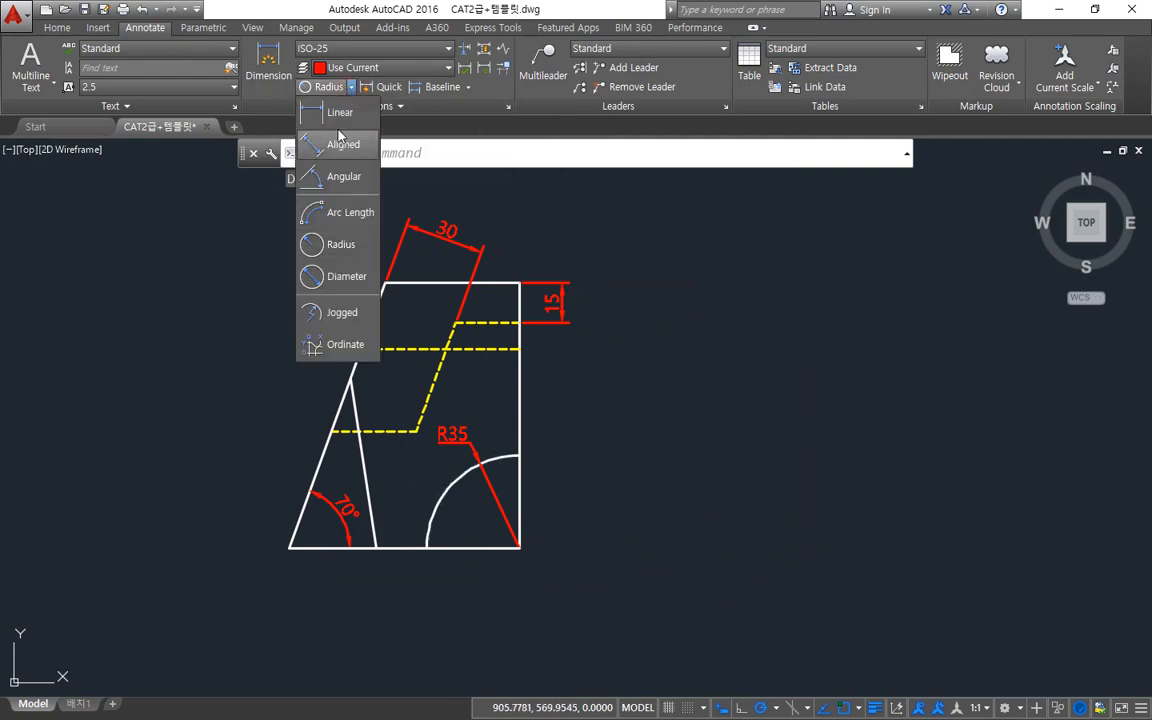
{"action": "left_click", "coordinate": [330, 111]}
{"action": "left_click", "coordinate": [289, 547]}
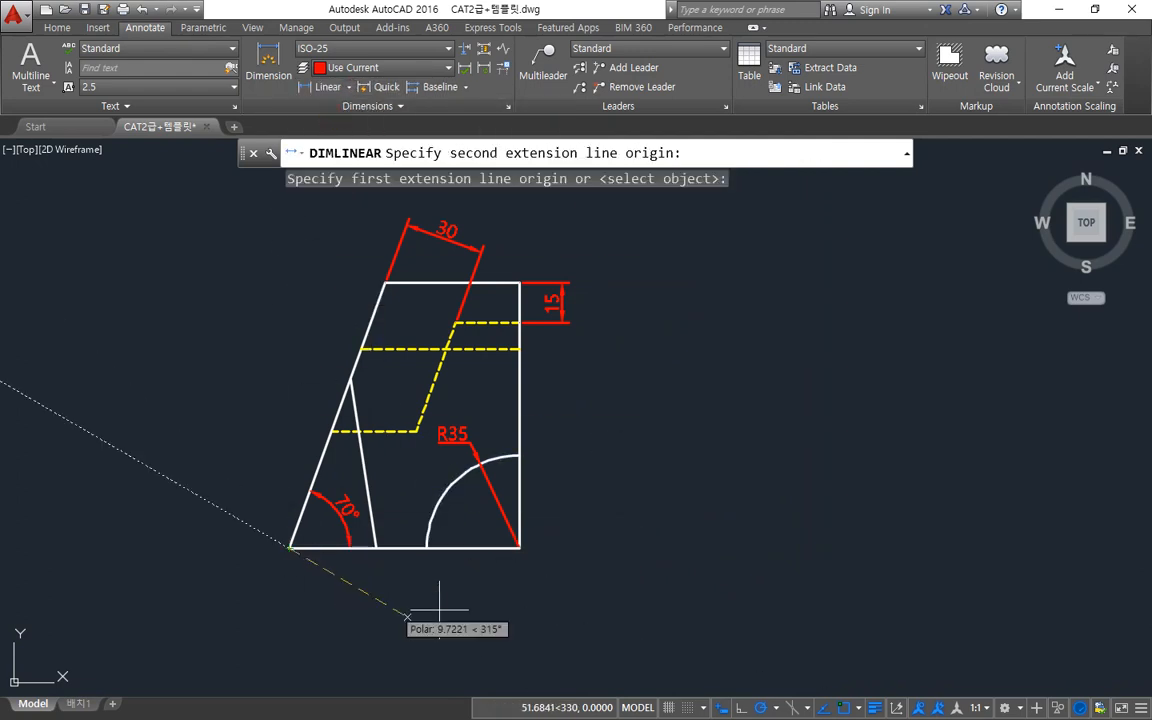
{"action": "left_click", "coordinate": [519, 547]}
{"action": "type", "text": "@16"}
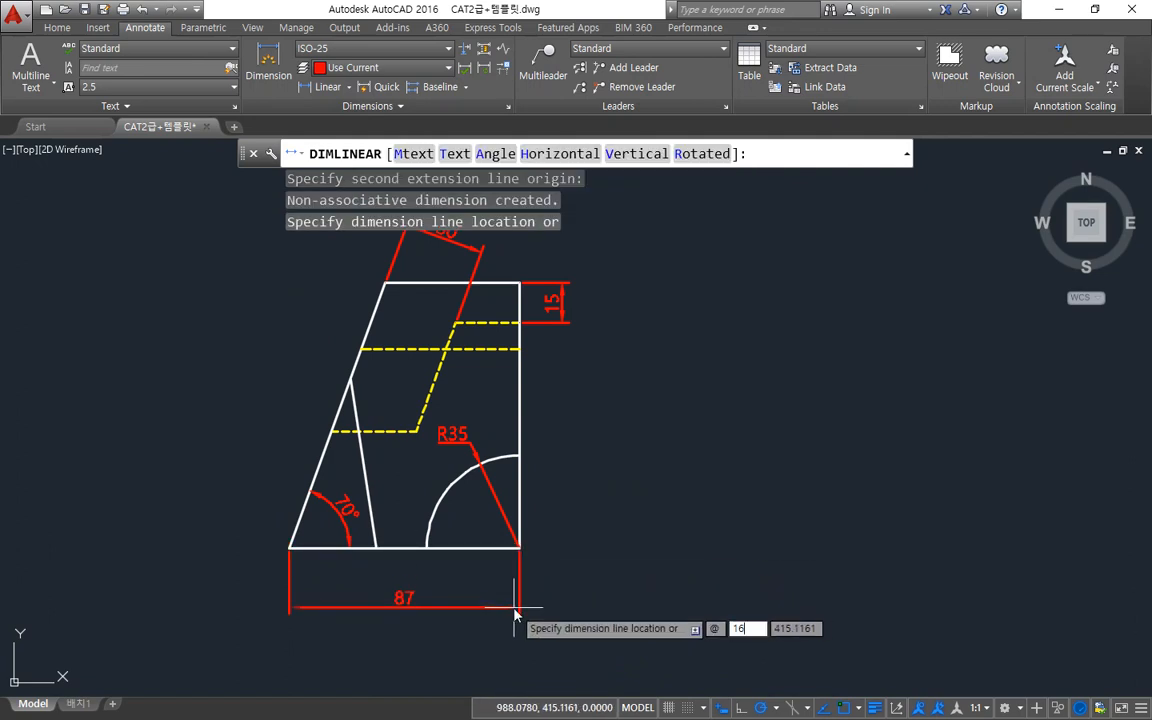
{"action": "key", "text": "Tab"}
{"action": "type", "text": "-90"}
{"action": "key", "text": "Return"}
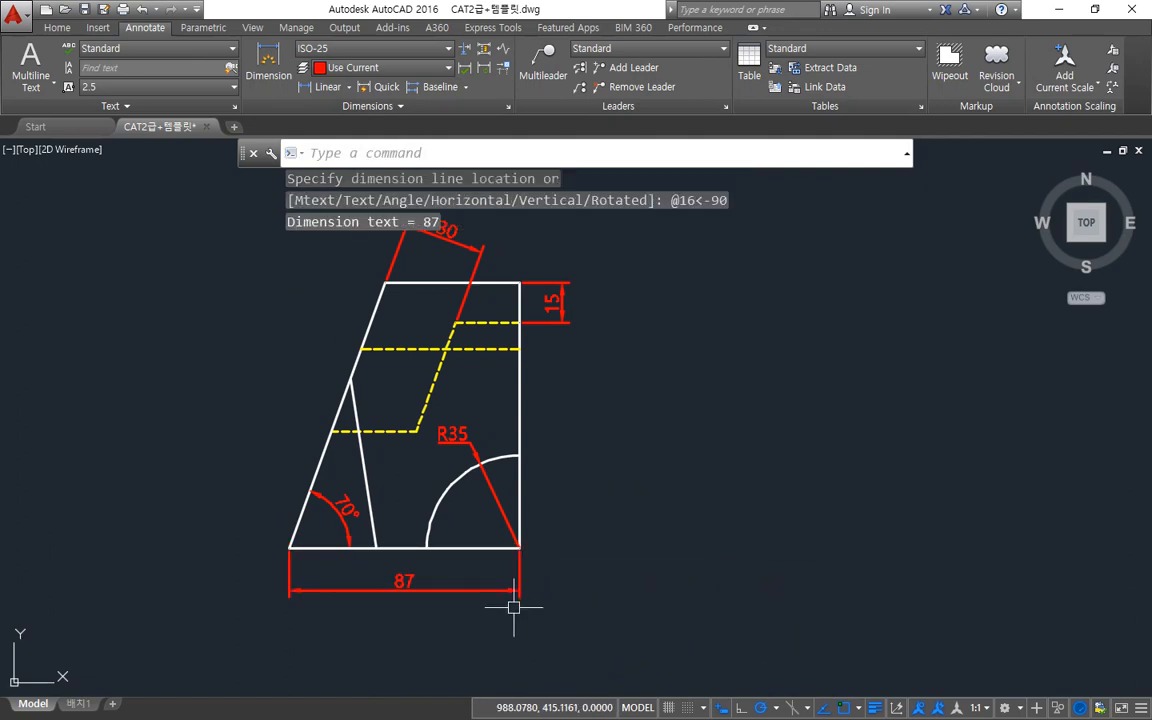
{"action": "scroll", "coordinate": [378, 591], "scroll_direction": "down", "scroll_amount": 2}
{"action": "middle_click_drag", "start_coordinate": [175, 540], "coordinate": [619, 525]}
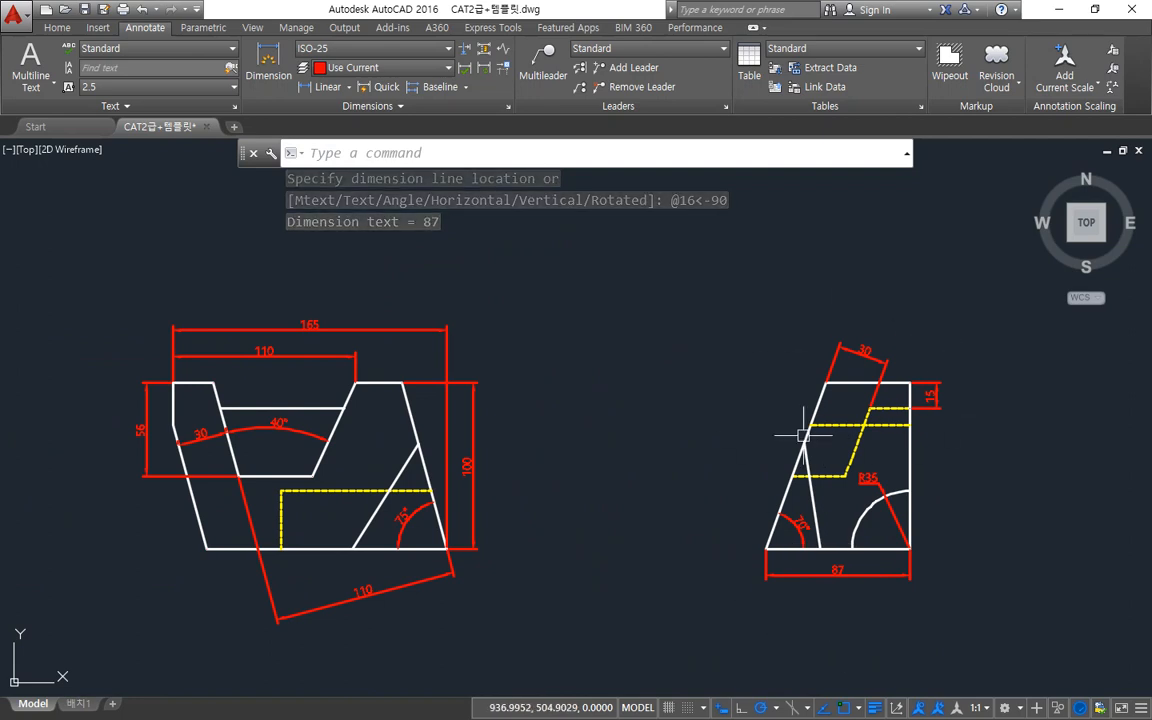
{"action": "mouse_move", "coordinate": [599, 278]}
{"action": "middle_mouse_down"}
{"action": "mouse_move", "coordinate": [632, 378]}
{"action": "mouse_move", "coordinate": [599, 368]}
{"action": "mouse_move", "coordinate": [602, 340]}
{"action": "middle_mouse_up"}
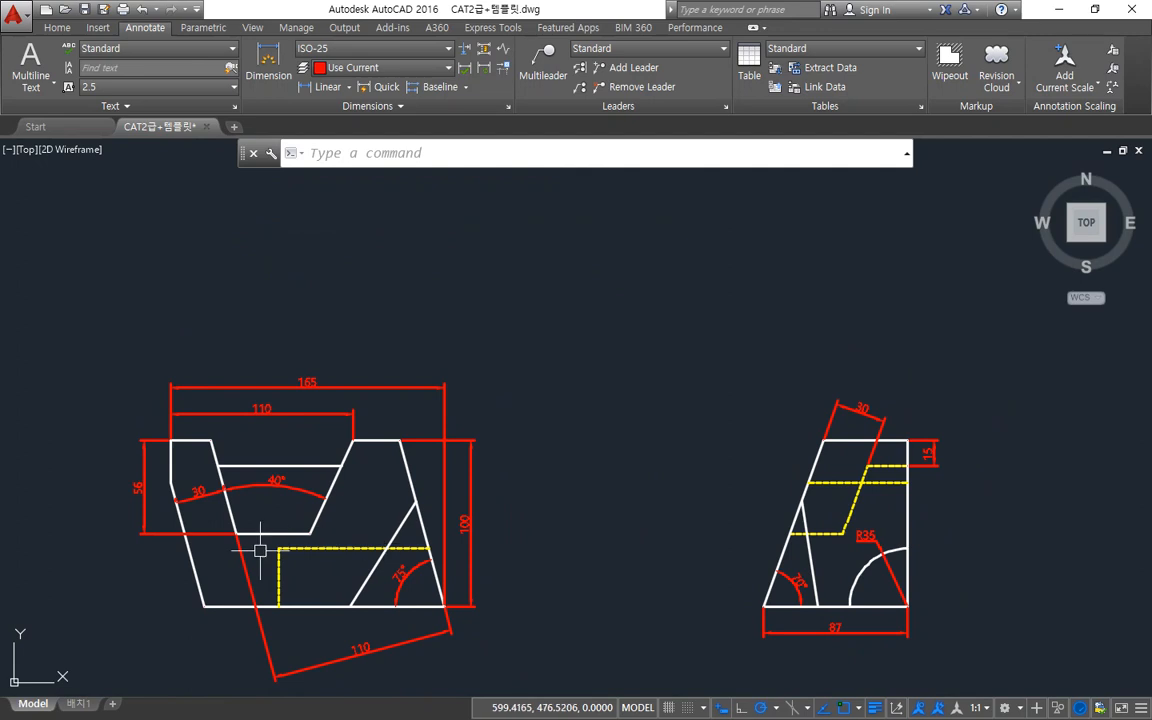
{"action": "middle_click_drag", "start_coordinate": [260, 404], "coordinate": [299, 463]}
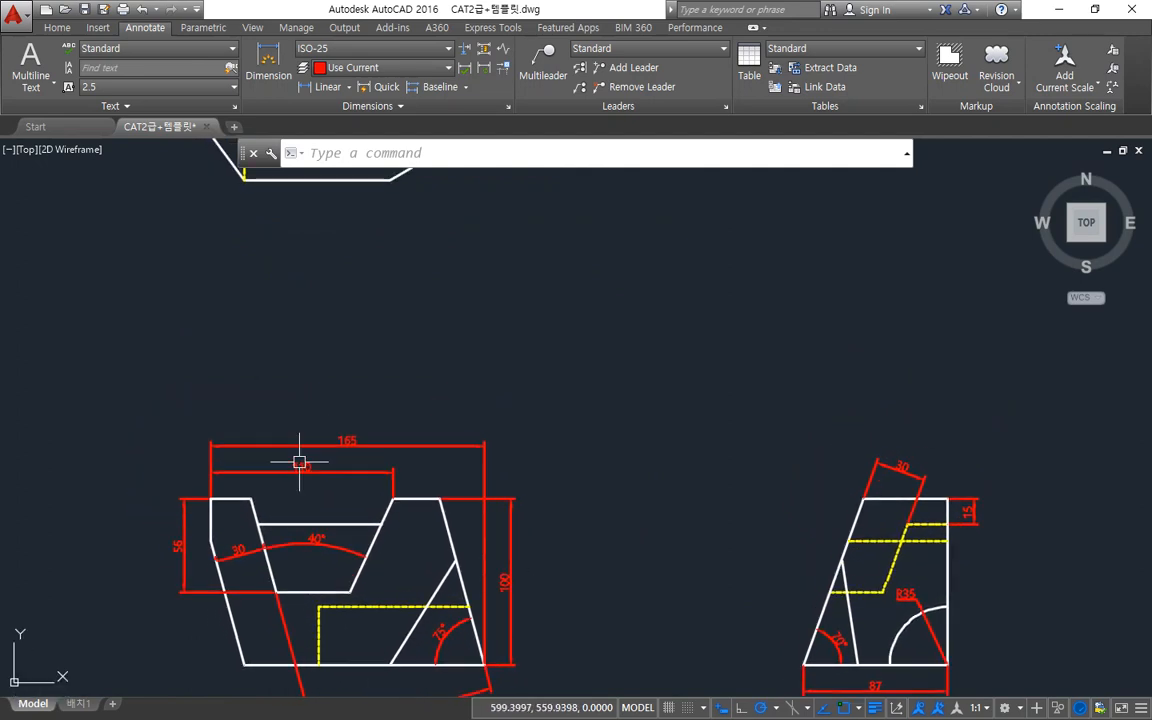
{"action": "scroll", "coordinate": [385, 470], "scroll_direction": "down", "scroll_amount": 1}
{"action": "middle_click_drag", "start_coordinate": [427, 406], "coordinate": [350, 432]}
{"action": "scroll", "coordinate": [359, 281], "scroll_direction": "up", "scroll_amount": 5}
{"action": "mouse_move", "coordinate": [359, 281]}
{"action": "middle_mouse_down"}
{"action": "mouse_move", "coordinate": [453, 399]}
{"action": "mouse_move", "coordinate": [500, 483]}
{"action": "middle_mouse_up"}
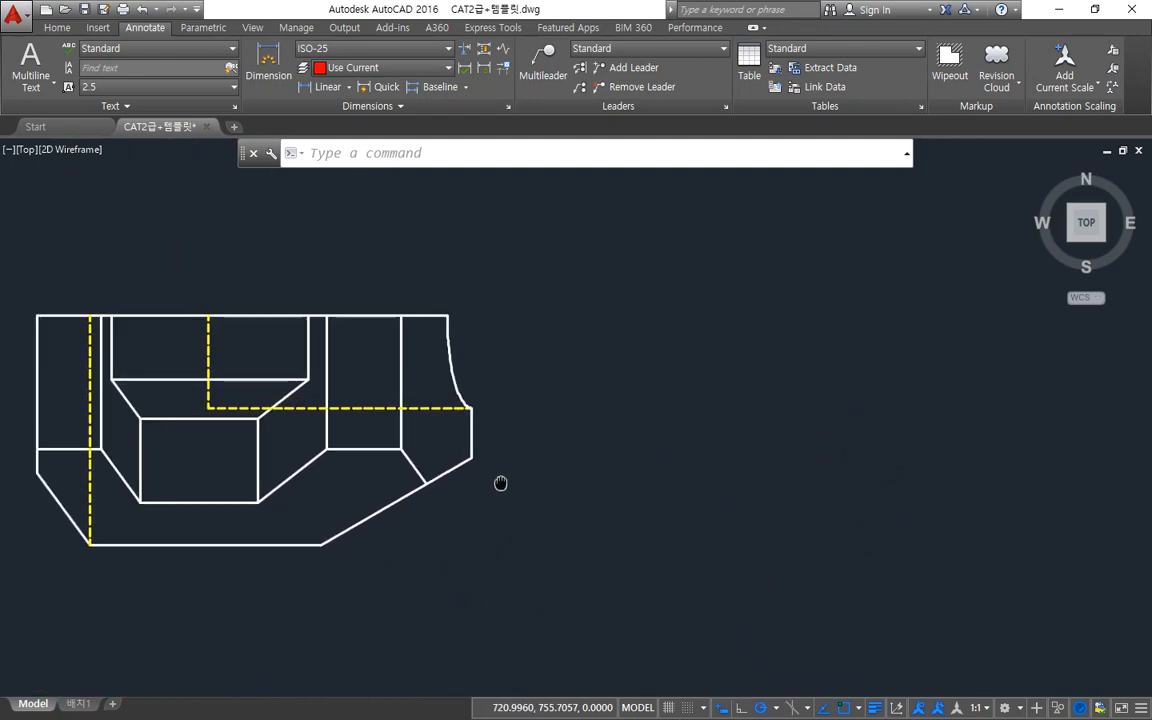
{"action": "left_click", "coordinate": [322, 87]}
{"action": "left_click", "coordinate": [446, 316]}
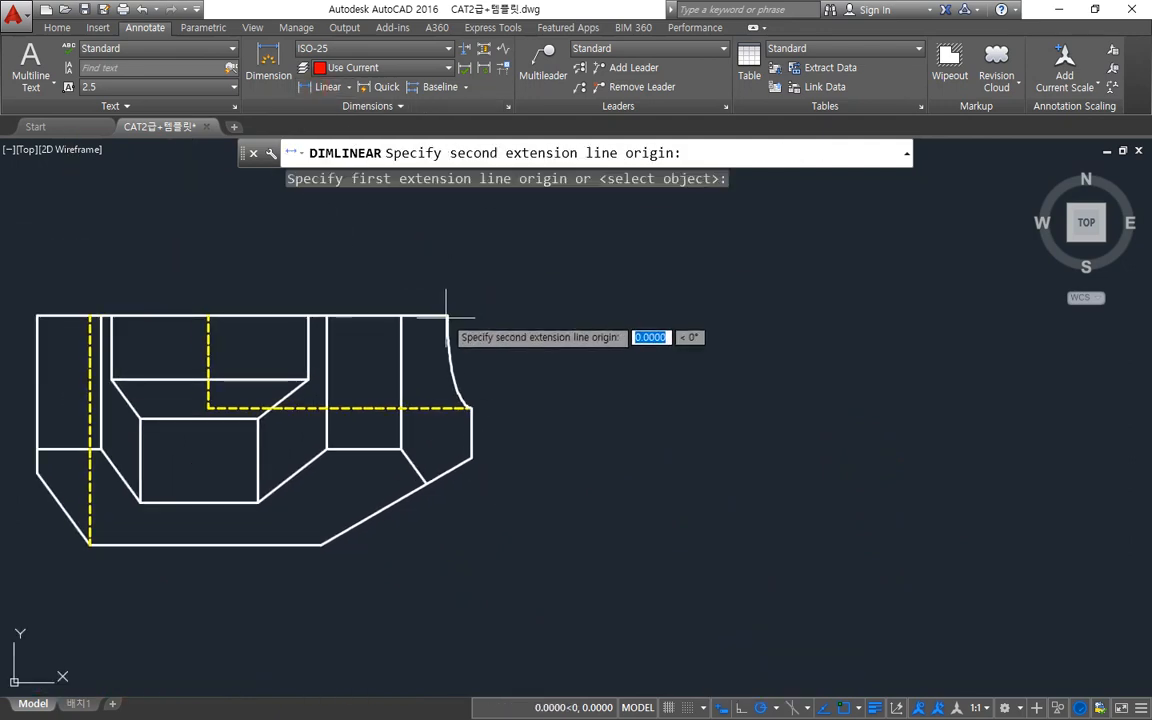
{"action": "left_click", "coordinate": [471, 458]}
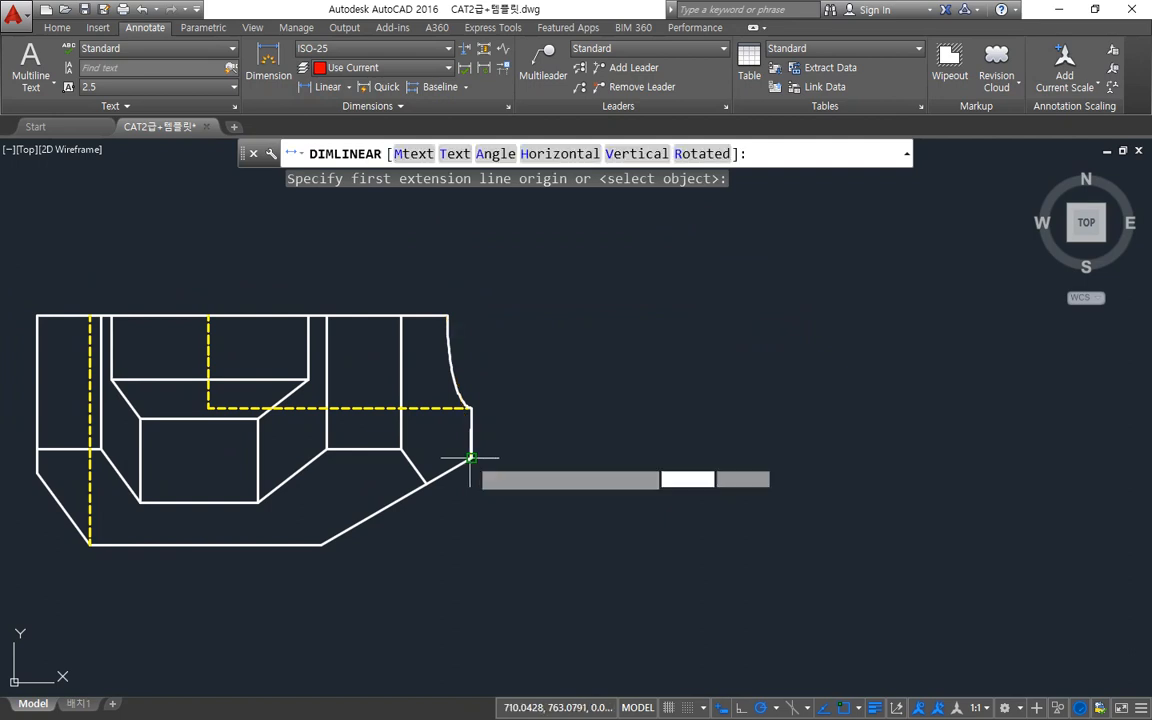
{"action": "type", "text": "16"}
{"action": "key", "text": "Tab"}
{"action": "key", "text": "Return"}
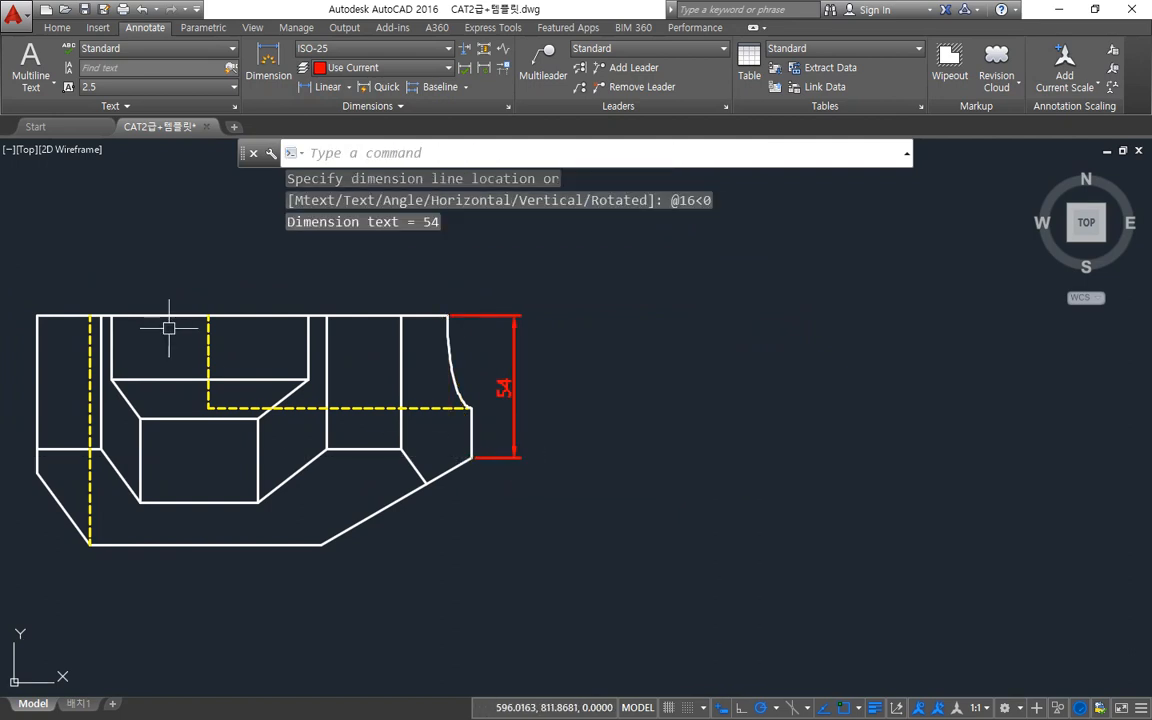
{"action": "key", "text": "Return"}
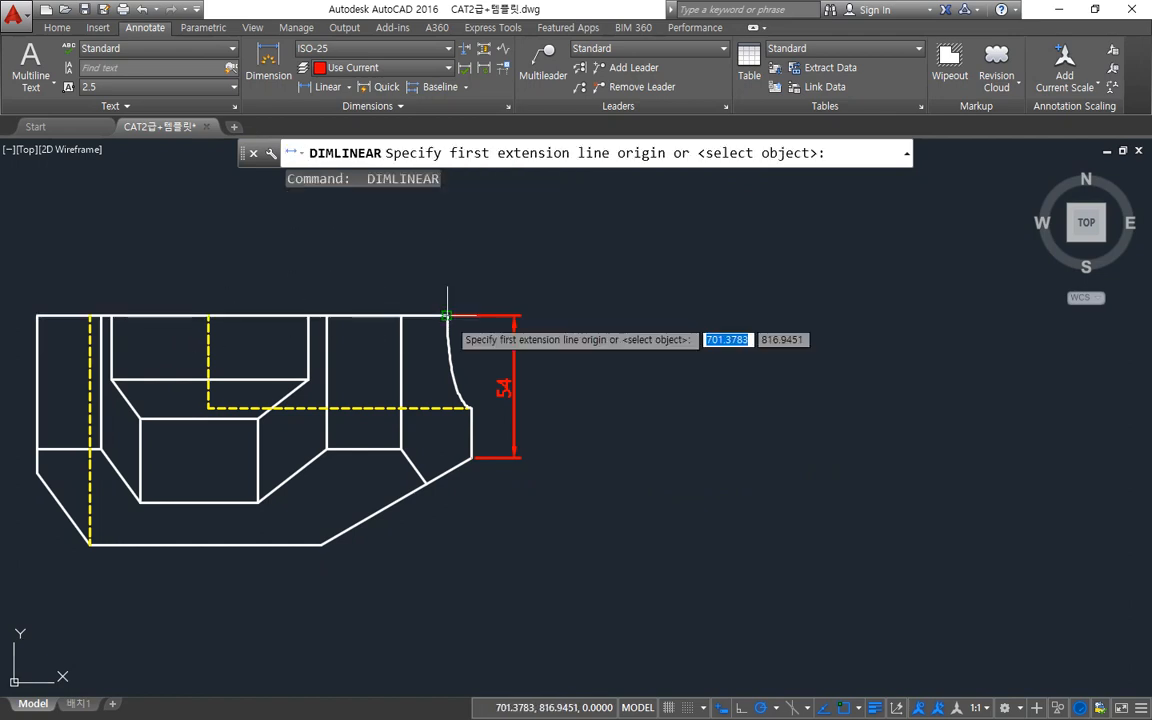
{"action": "left_click", "coordinate": [471, 407]}
{"action": "left_click", "coordinate": [208, 316]}
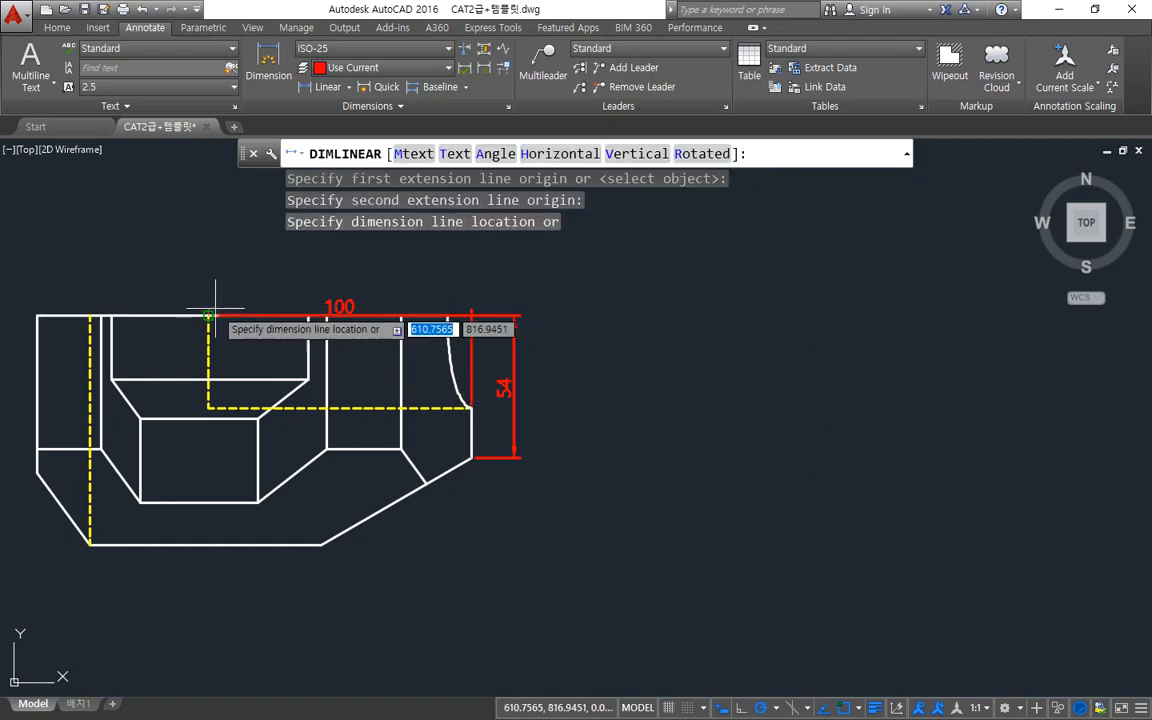
{"action": "type", "text": "@16"}
{"action": "key", "text": "Tab"}
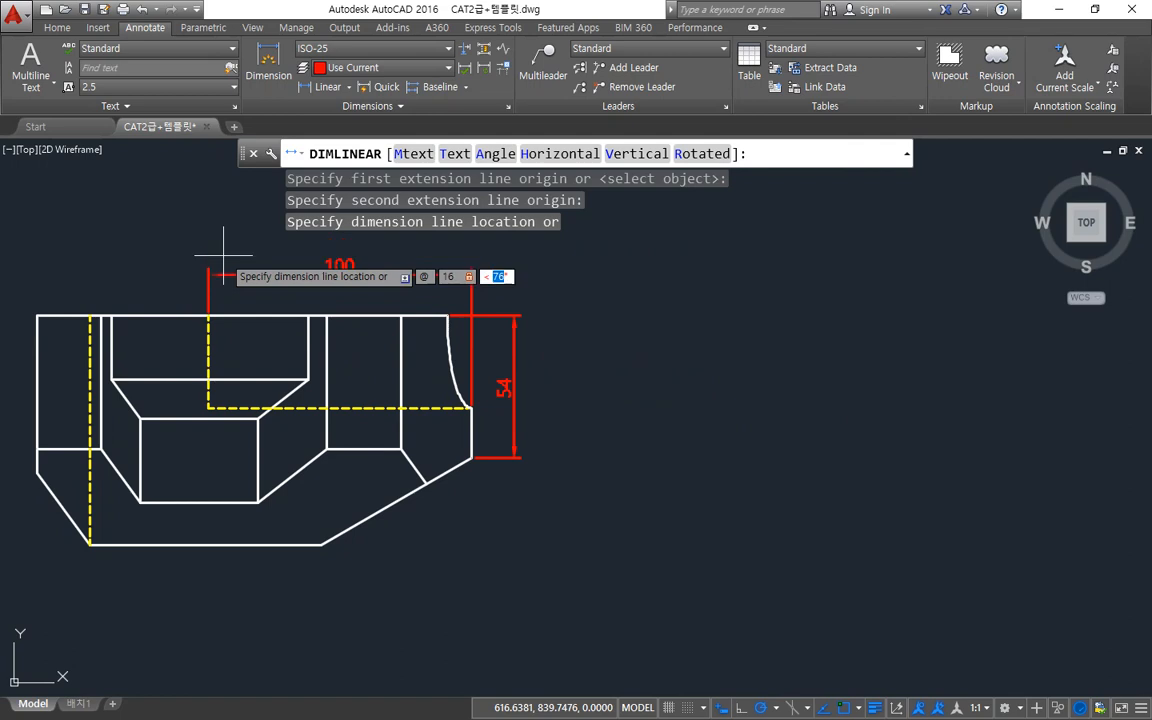
{"action": "type", "text": "90"}
{"action": "key", "text": "Return"}
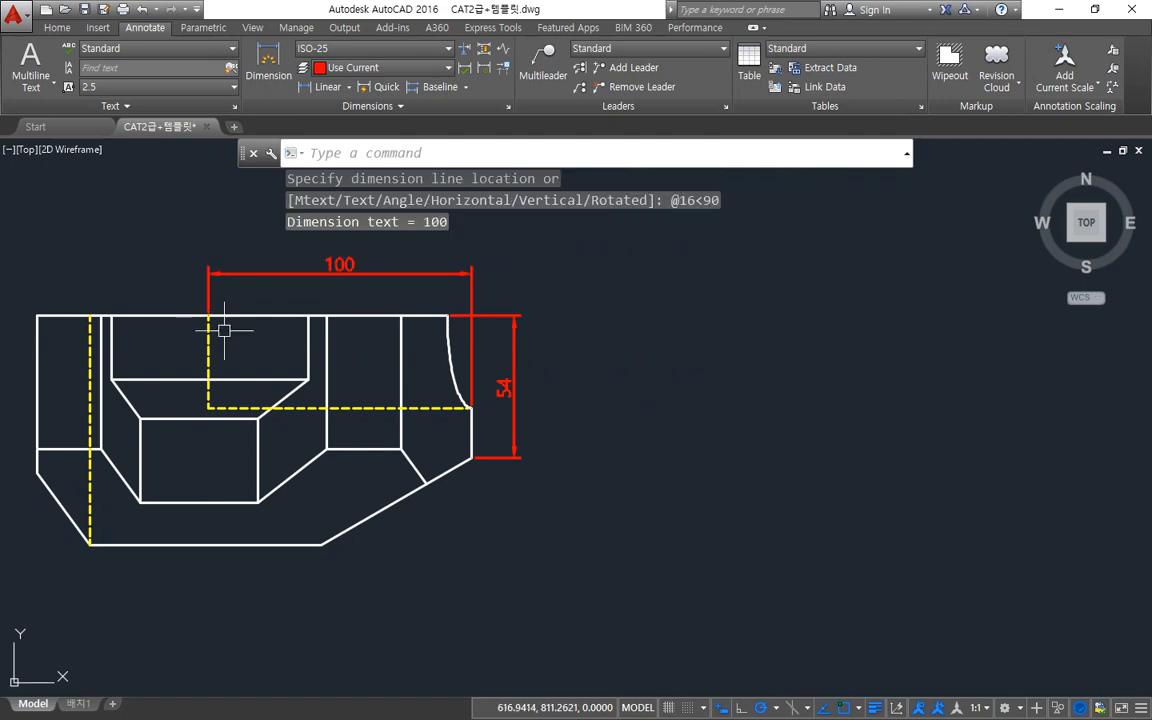
Add an angular dimension between the top view's lower right slanted edge and bottom edge, placing its arc outside the outline
{"action": "left_click", "coordinate": [348, 87]}
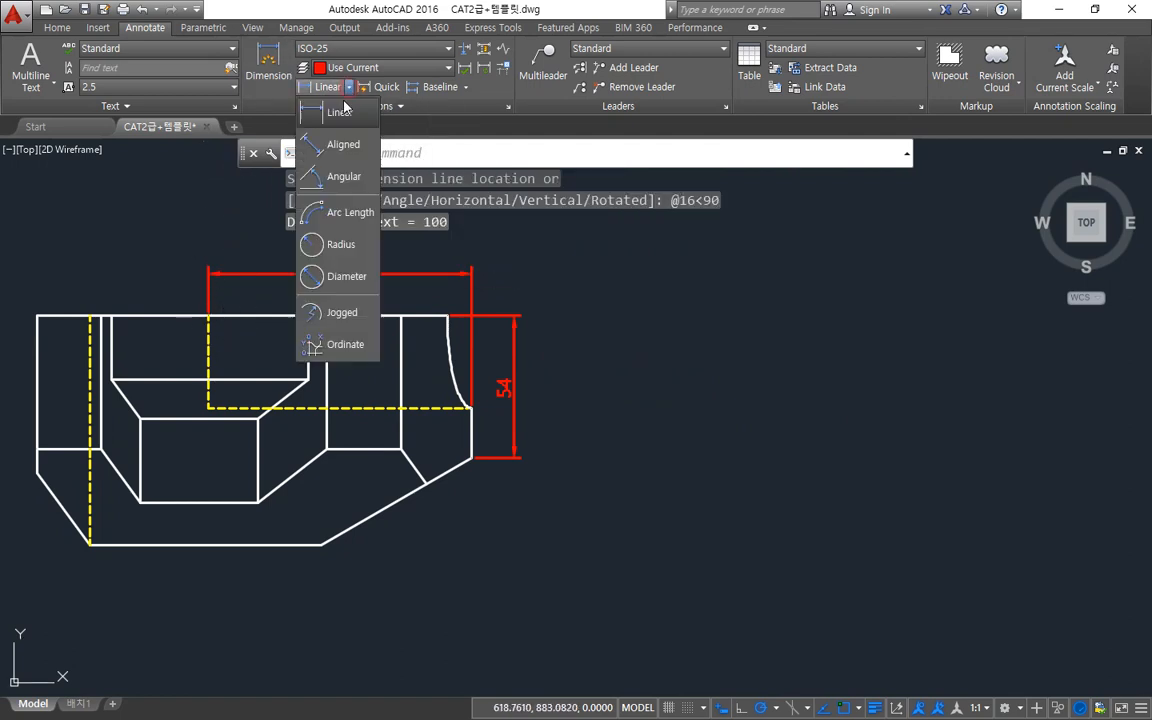
{"action": "left_click", "coordinate": [336, 249]}
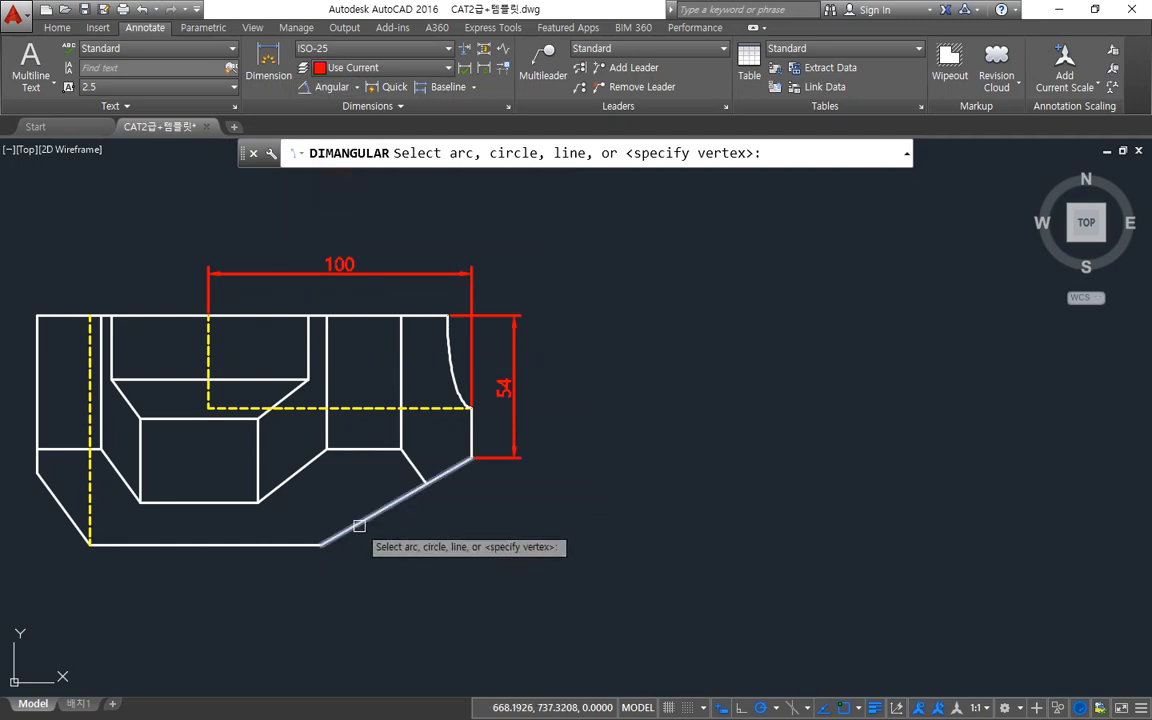
{"action": "left_click", "coordinate": [350, 533]}
{"action": "left_click", "coordinate": [298, 544]}
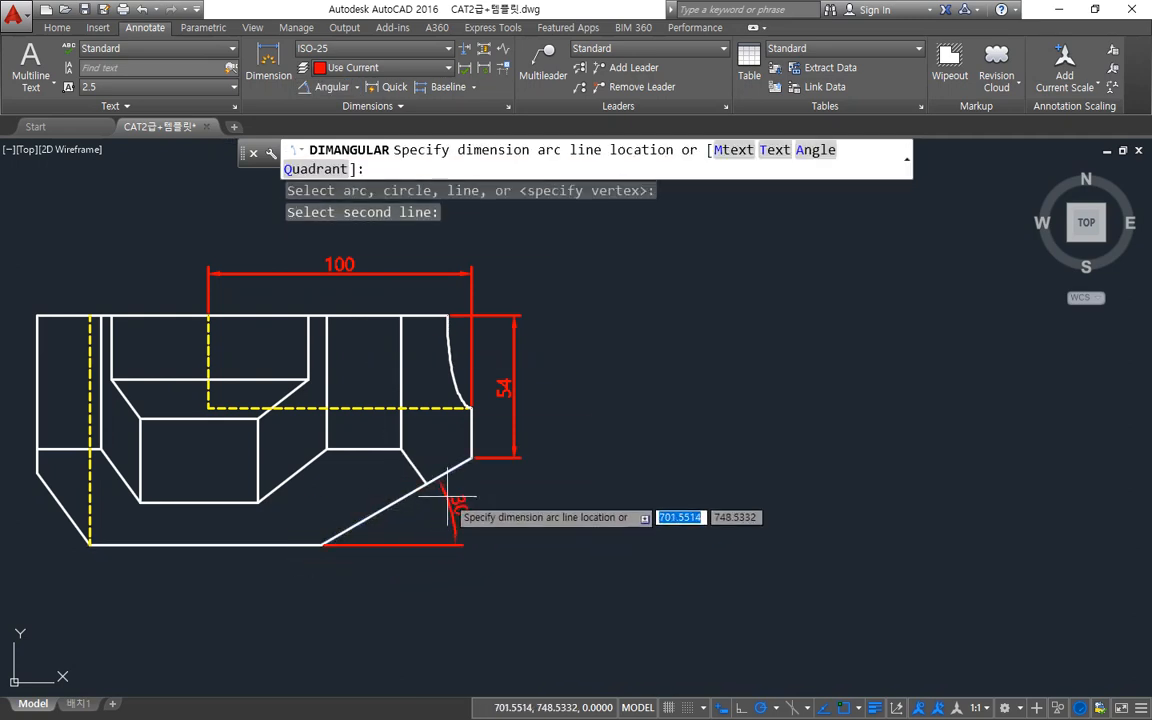
{"action": "left_click", "coordinate": [457, 486]}
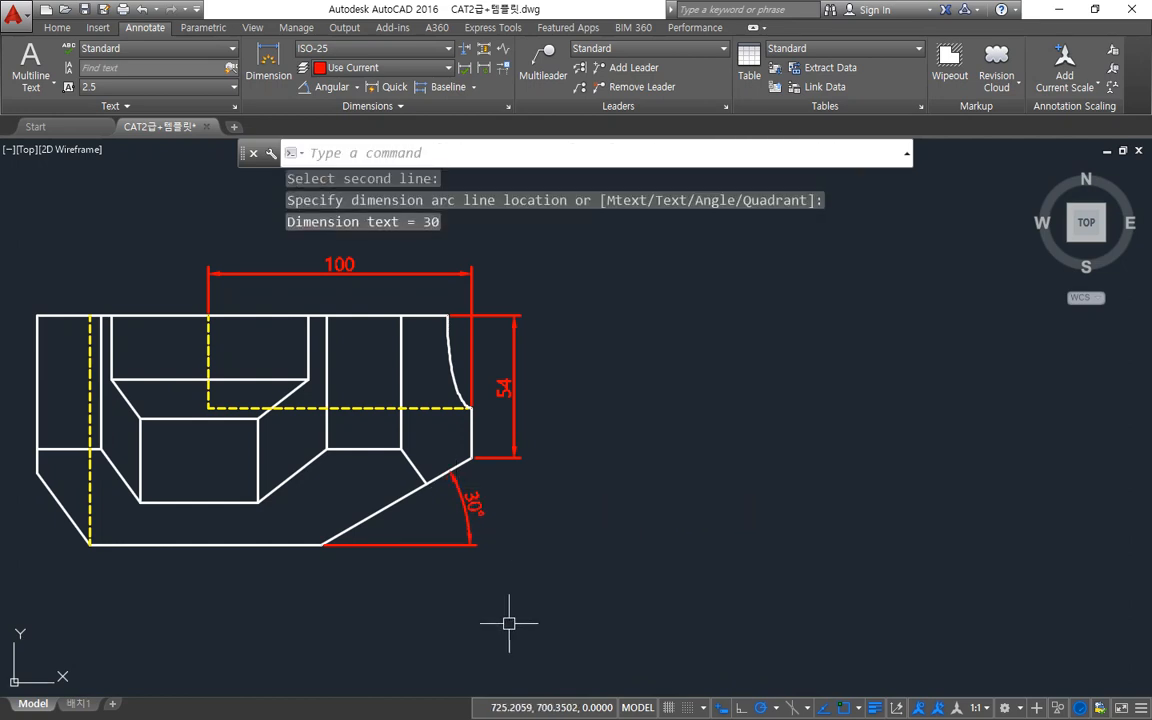
{"action": "scroll", "coordinate": [453, 569], "scroll_direction": "down", "scroll_amount": 2}
{"action": "middle_click_drag", "start_coordinate": [499, 591], "coordinate": [388, 269]}
{"action": "scroll", "coordinate": [403, 431], "scroll_direction": "down", "scroll_amount": 2}
{"action": "mouse_move", "coordinate": [403, 431]}
{"action": "middle_mouse_down"}
{"action": "mouse_move", "coordinate": [445, 473]}
{"action": "mouse_move", "coordinate": [453, 455]}
{"action": "middle_mouse_up"}
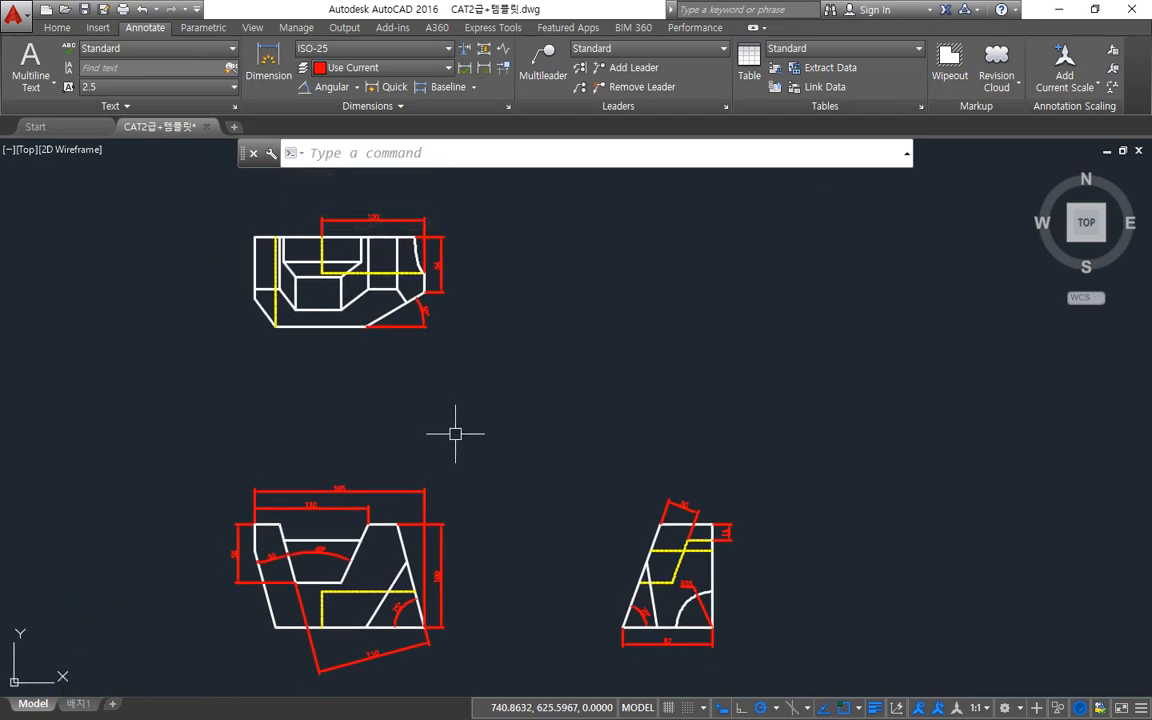
{"action": "key", "text": "Escape"}
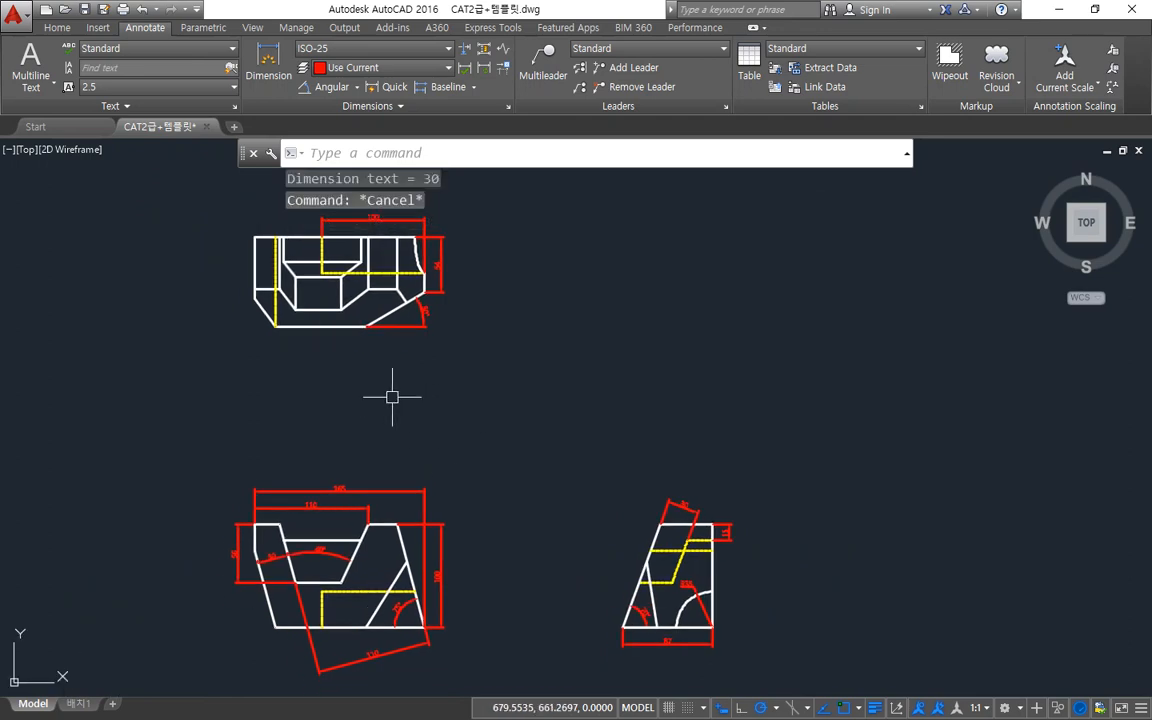
{"action": "type", "text": "I"}
{"action": "key", "text": "Return"}
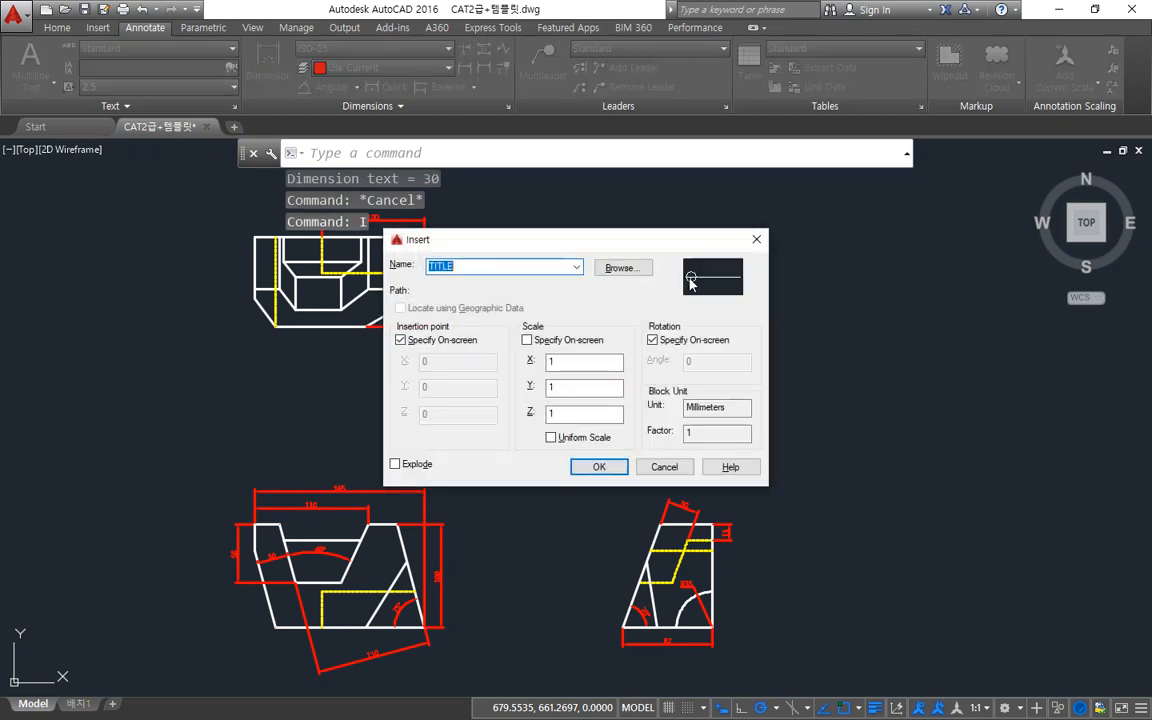
{"action": "left_click", "coordinate": [577, 267]}
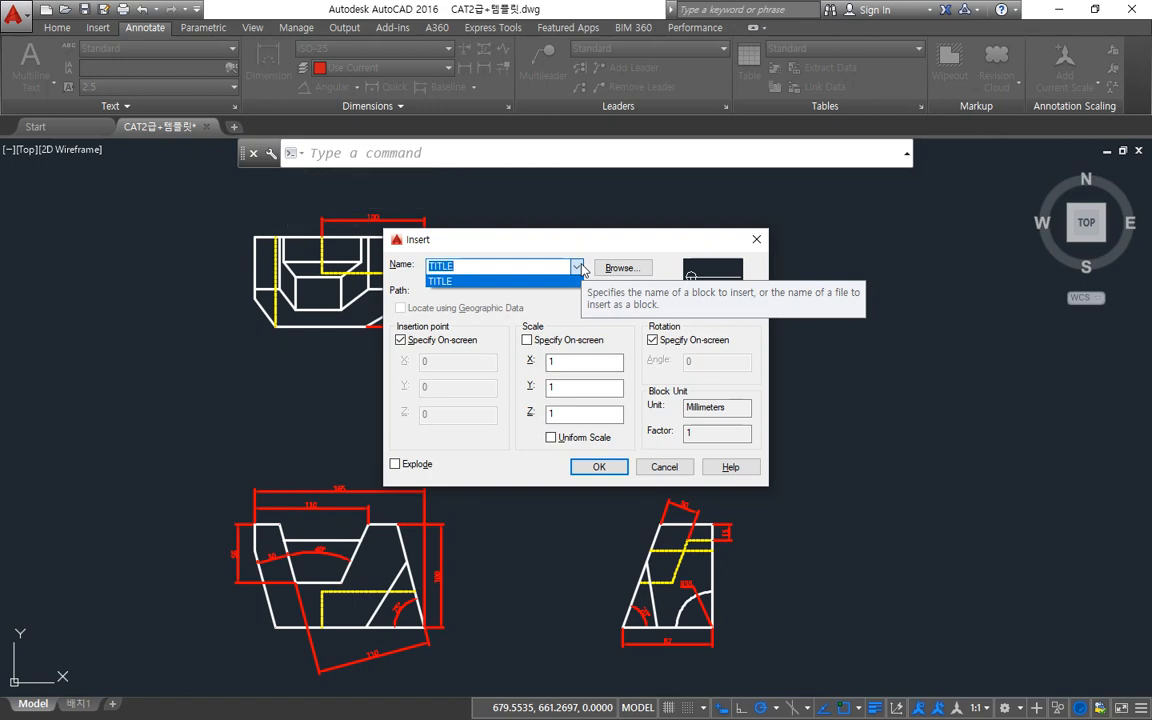
{"action": "key", "text": "Escape"}
{"action": "key", "text": "Escape"}
Make layer 0 current and draw a circle of radius 10 in the empty space below the top view
{"action": "scroll", "coordinate": [312, 335], "scroll_direction": "up", "scroll_amount": 5}
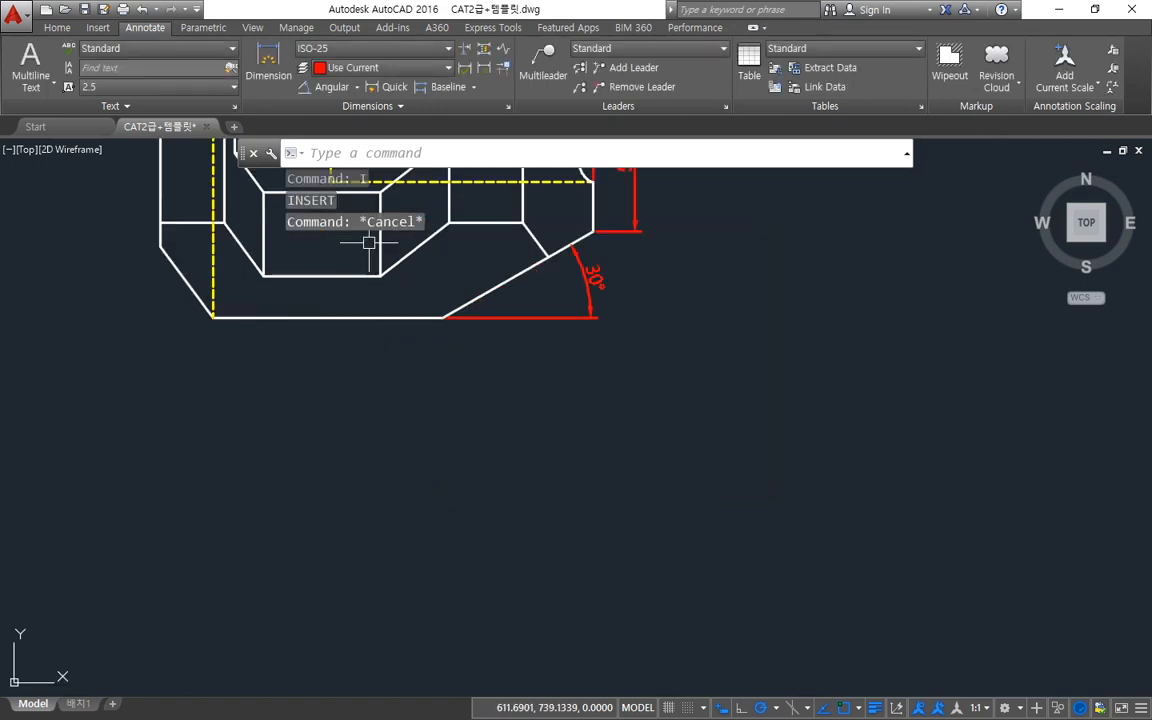
{"action": "left_click", "coordinate": [57, 27]}
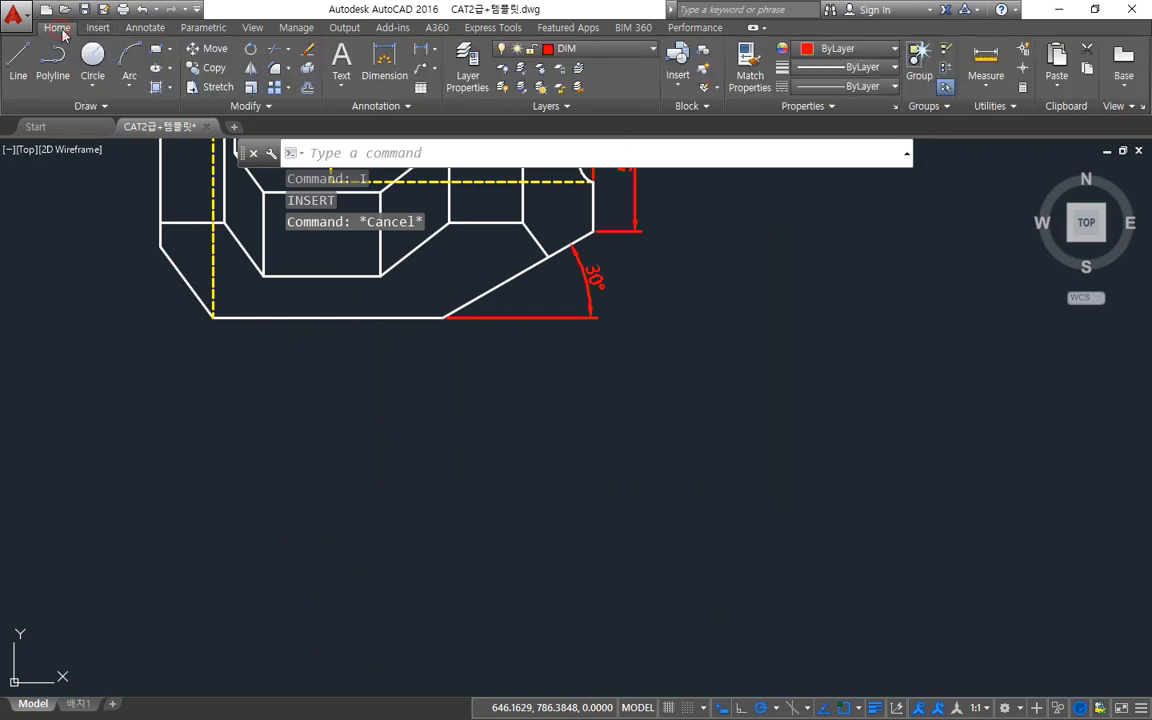
{"action": "left_click", "coordinate": [537, 49]}
{"action": "left_click", "coordinate": [537, 66]}
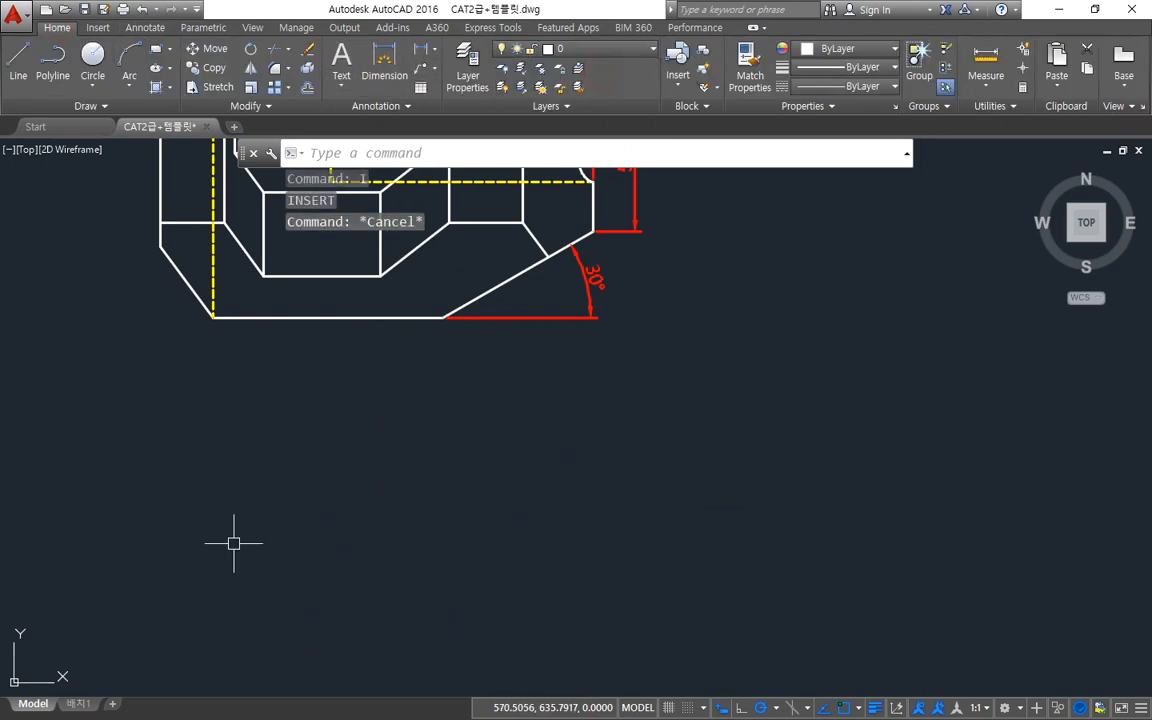
{"action": "type", "text": "c"}
{"action": "key", "text": "Return"}
{"action": "left_click", "coordinate": [225, 412]}
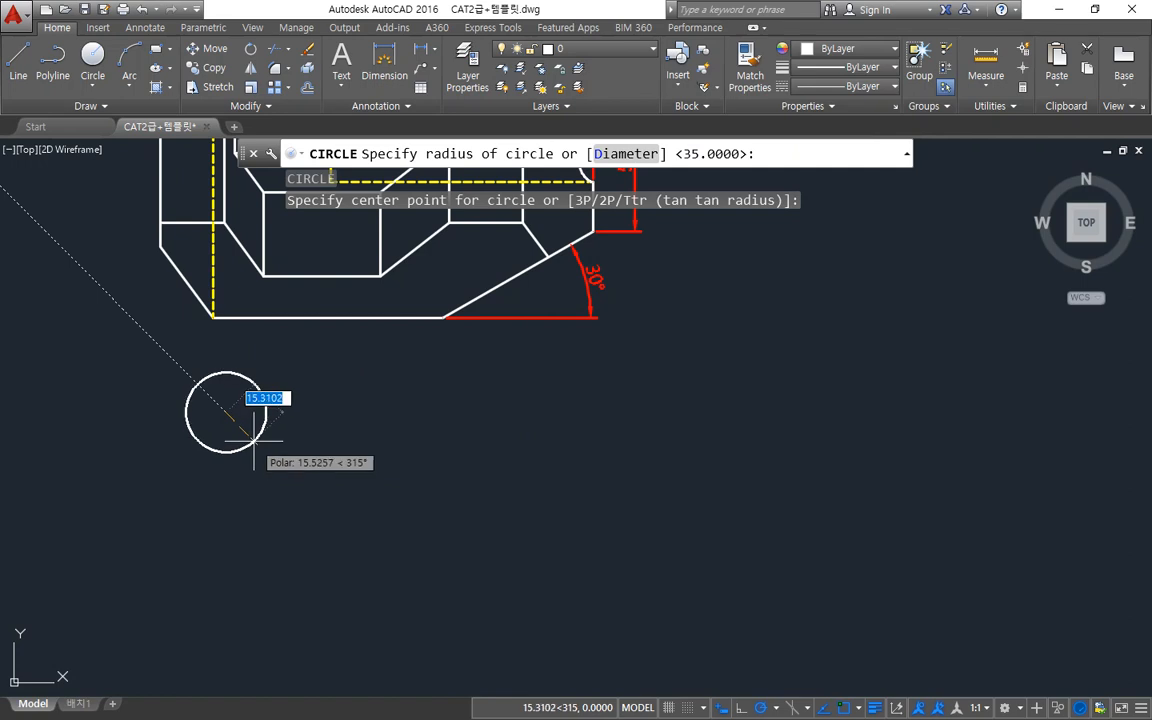
{"action": "type", "text": "10"}
{"action": "key", "text": "Return"}
Draw a horizontal line 100 long from the circle's left quadrant through the circle to the right
{"action": "scroll", "coordinate": [205, 428], "scroll_direction": "up", "scroll_amount": 1}
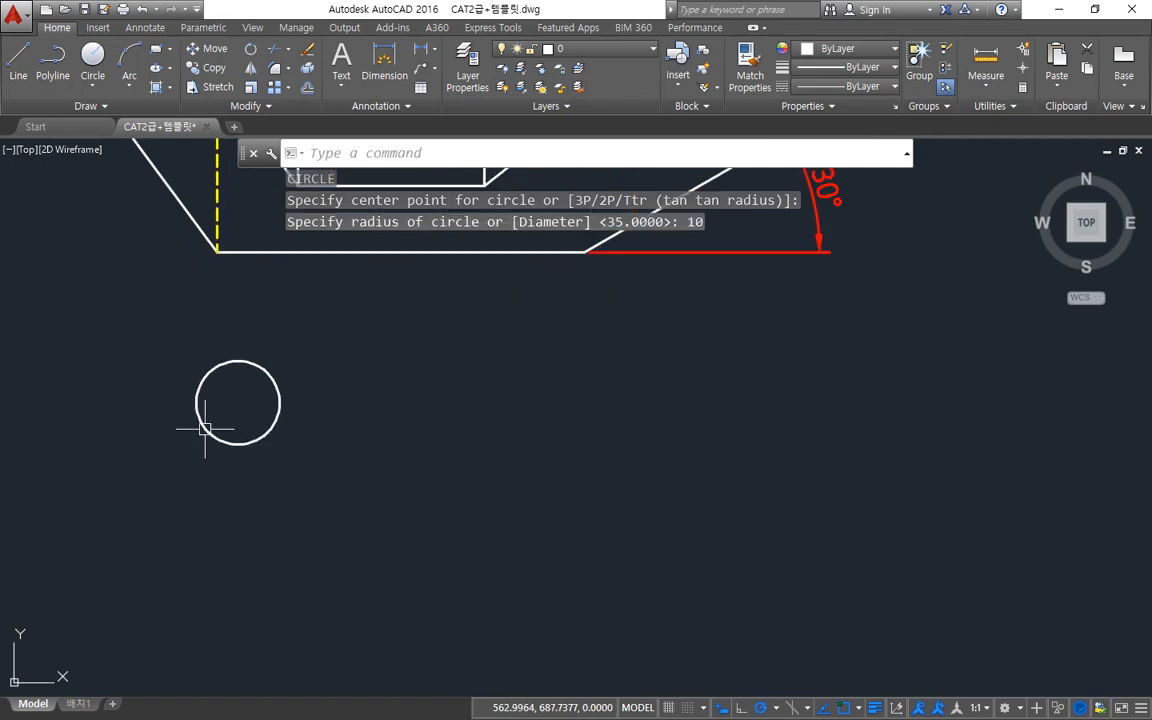
{"action": "type", "text": "l"}
{"action": "key", "text": "Return"}
{"action": "type", "text": "0"}
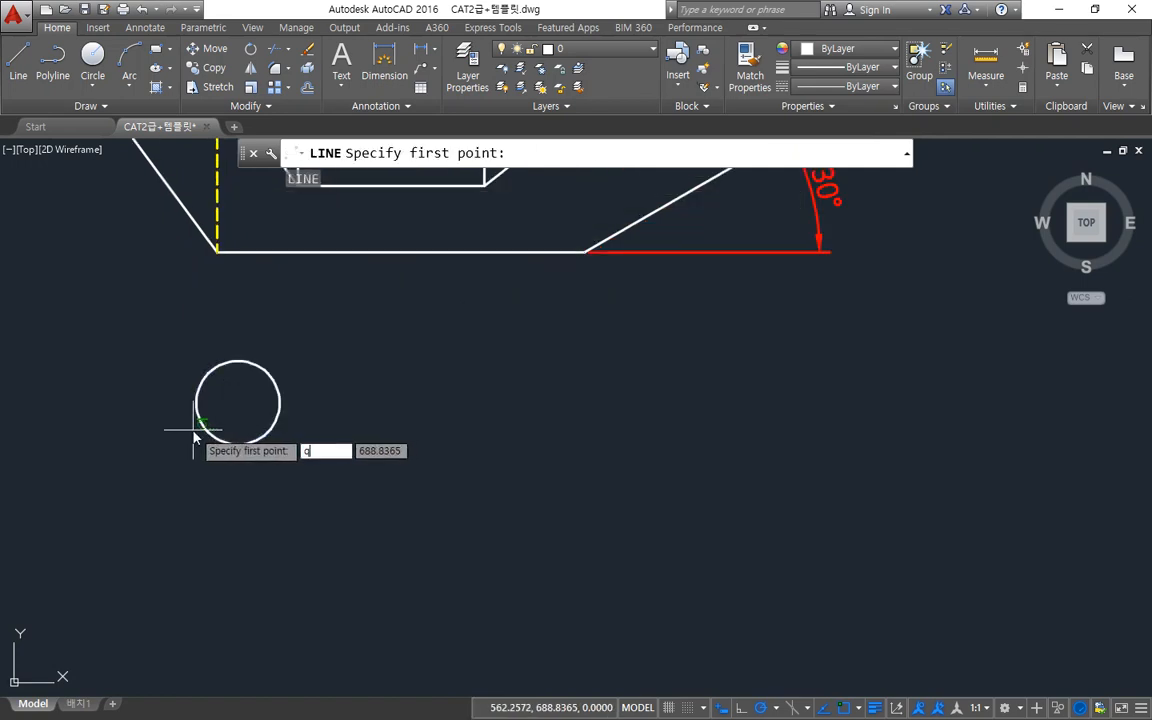
{"action": "type", "text": "ua"}
{"action": "key", "text": "Return"}
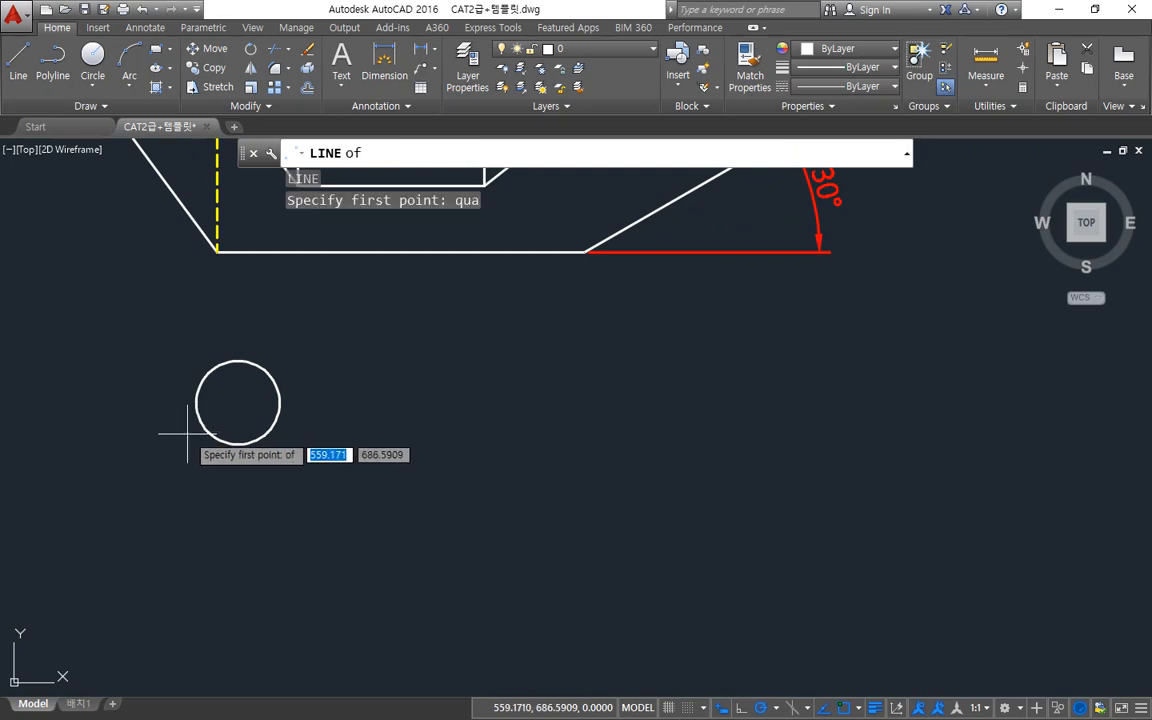
{"action": "left_click", "coordinate": [197, 403]}
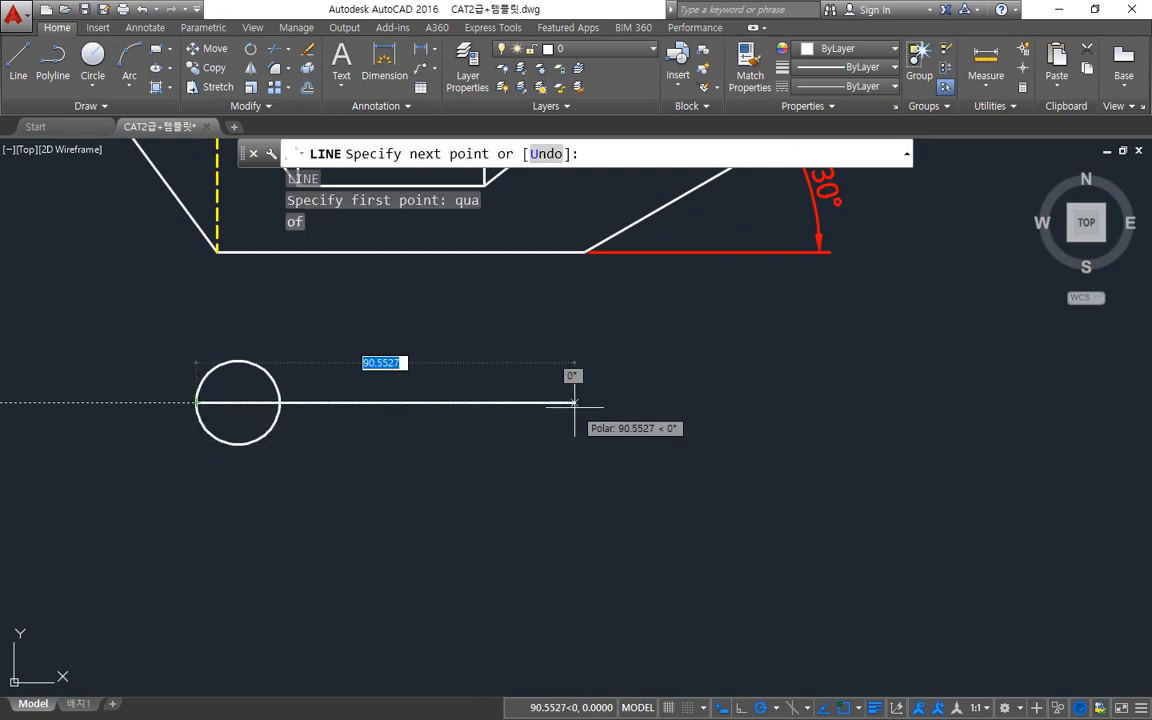
{"action": "type", "text": "100"}
{"action": "key", "text": "Return"}
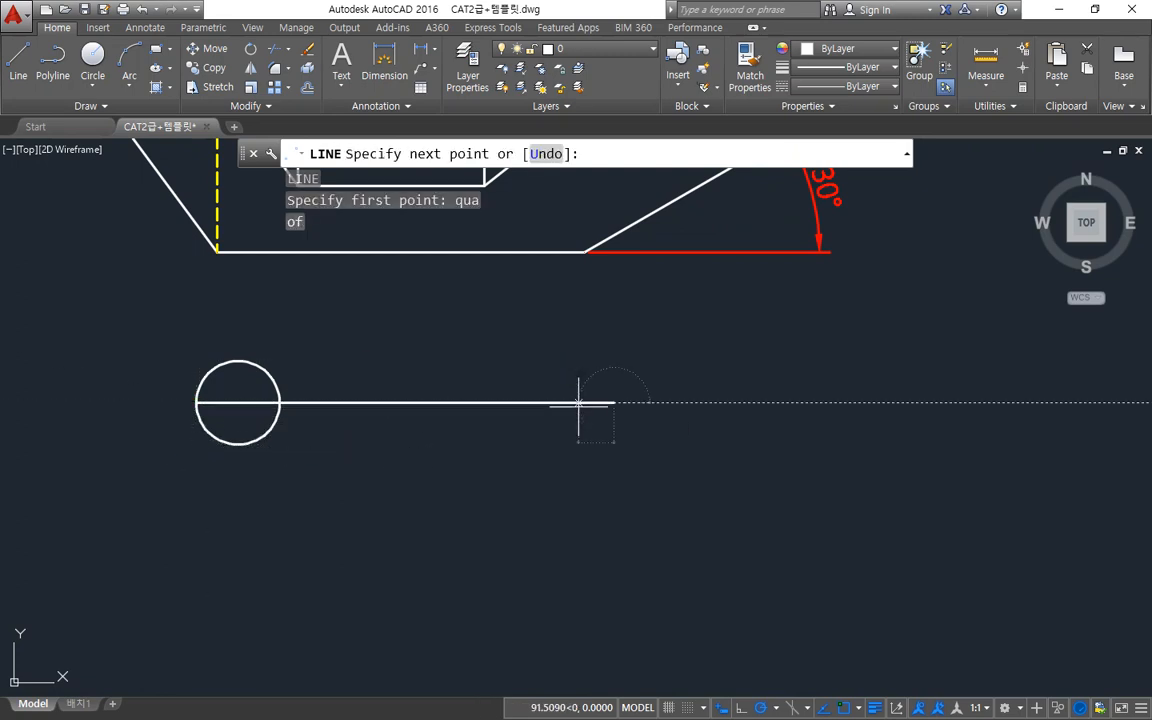
{"action": "key", "text": "Return"}
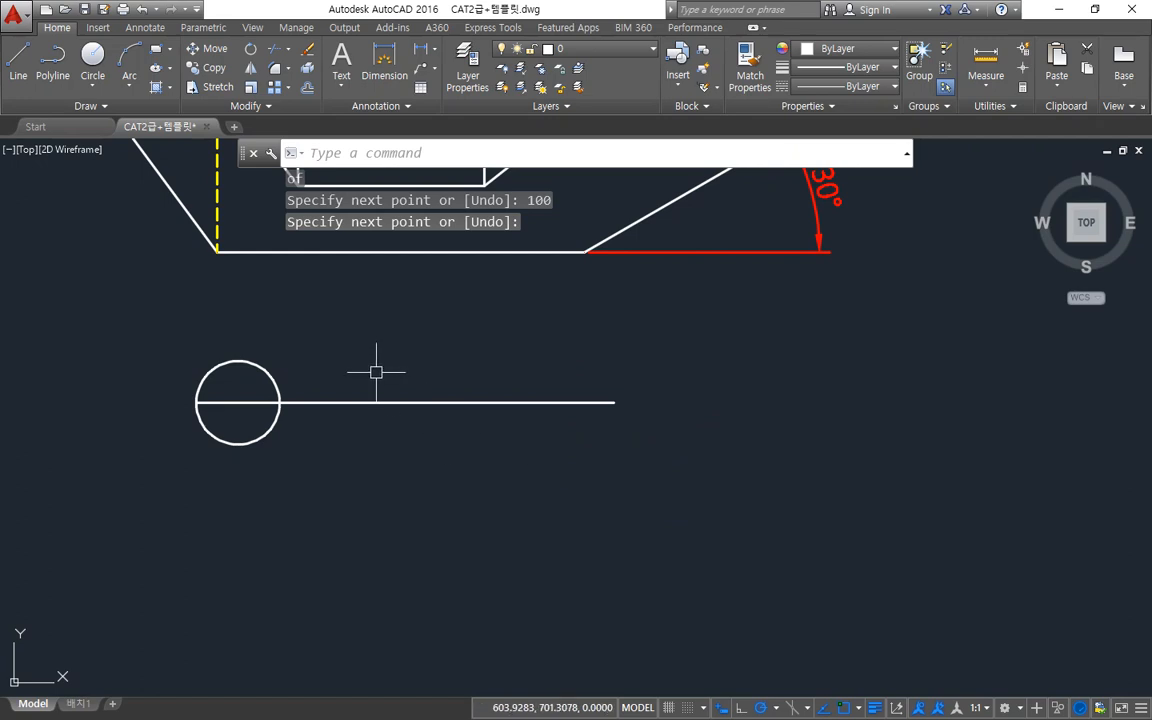
Draw a vertical line from the circle's center down to its bottom quadrant
{"action": "key", "text": "Return"}
{"action": "type", "text": "cen"}
{"action": "key", "text": "Return"}
{"action": "left_click", "coordinate": [240, 408]}
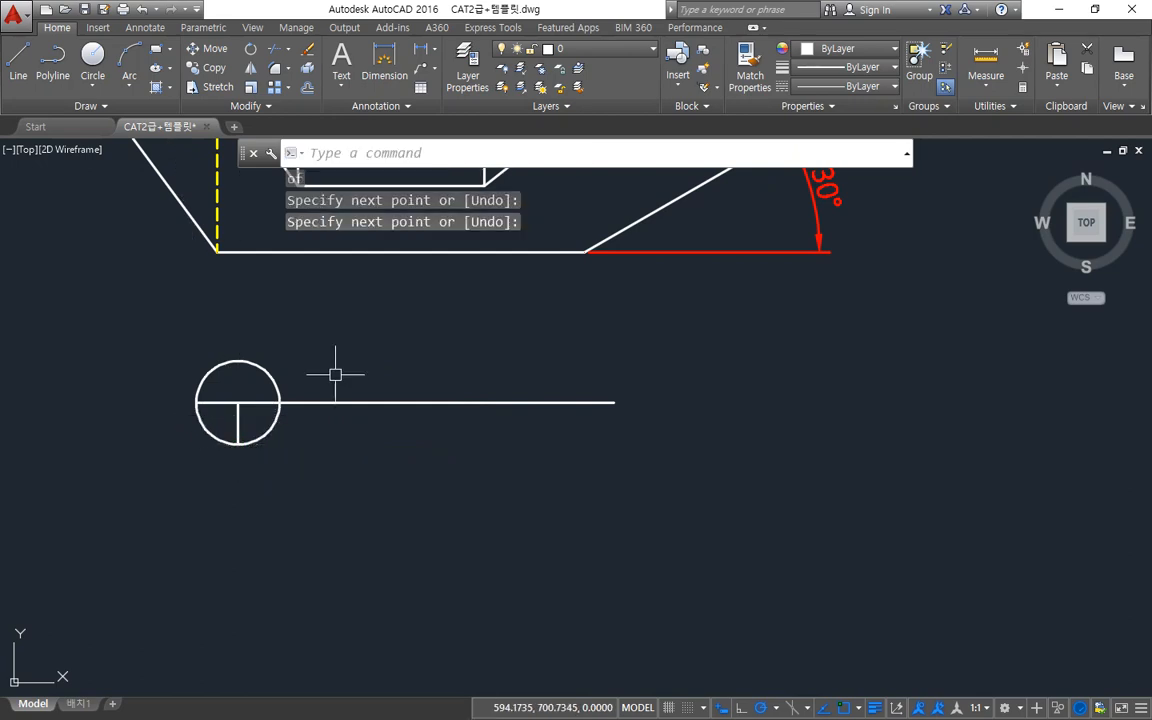
Offset the horizontal line through the circle upward by 10
{"action": "type", "text": "o"}
{"action": "key", "text": "Return"}
{"action": "type", "text": "10"}
{"action": "key", "text": "Return"}
{"action": "left_click", "coordinate": [354, 401]}
{"action": "left_click", "coordinate": [358, 386]}
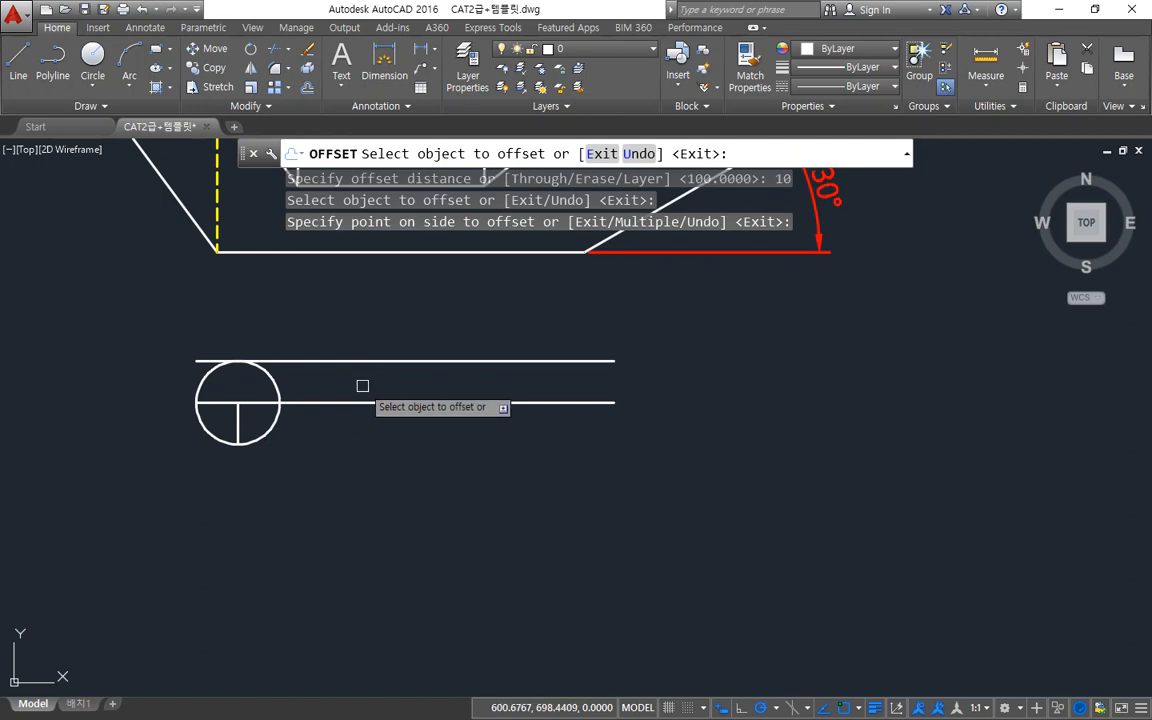
Offset the horizontal line through the circle's center downward by 5
{"action": "key", "text": "Return"}
{"action": "key", "text": "Return"}
{"action": "type", "text": "5"}
{"action": "key", "text": "Return"}
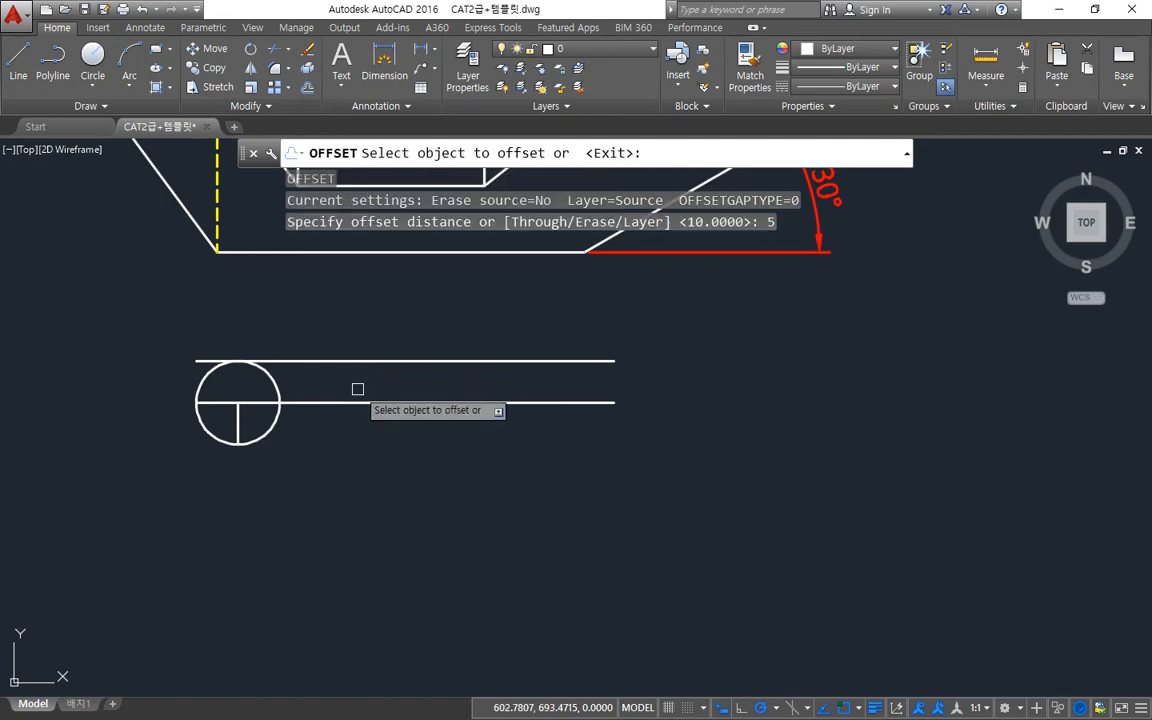
{"action": "left_click", "coordinate": [357, 402]}
{"action": "left_click", "coordinate": [347, 487]}
{"action": "key", "text": "Return"}
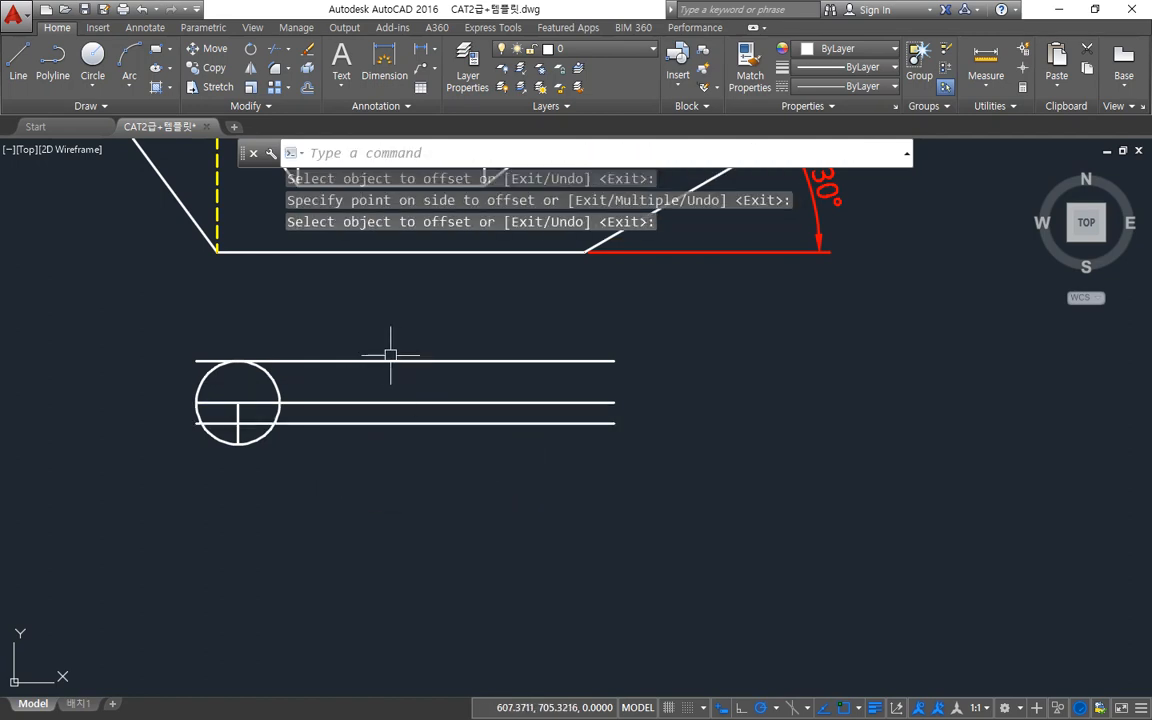
Add multiline text TOP at height 8 in the box between the upper two horizontal lines, from the circle's right quadrant to their right end
{"action": "scroll", "coordinate": [386, 365], "scroll_direction": "up", "scroll_amount": 2}
{"action": "type", "text": "t"}
{"action": "key", "text": "Return"}
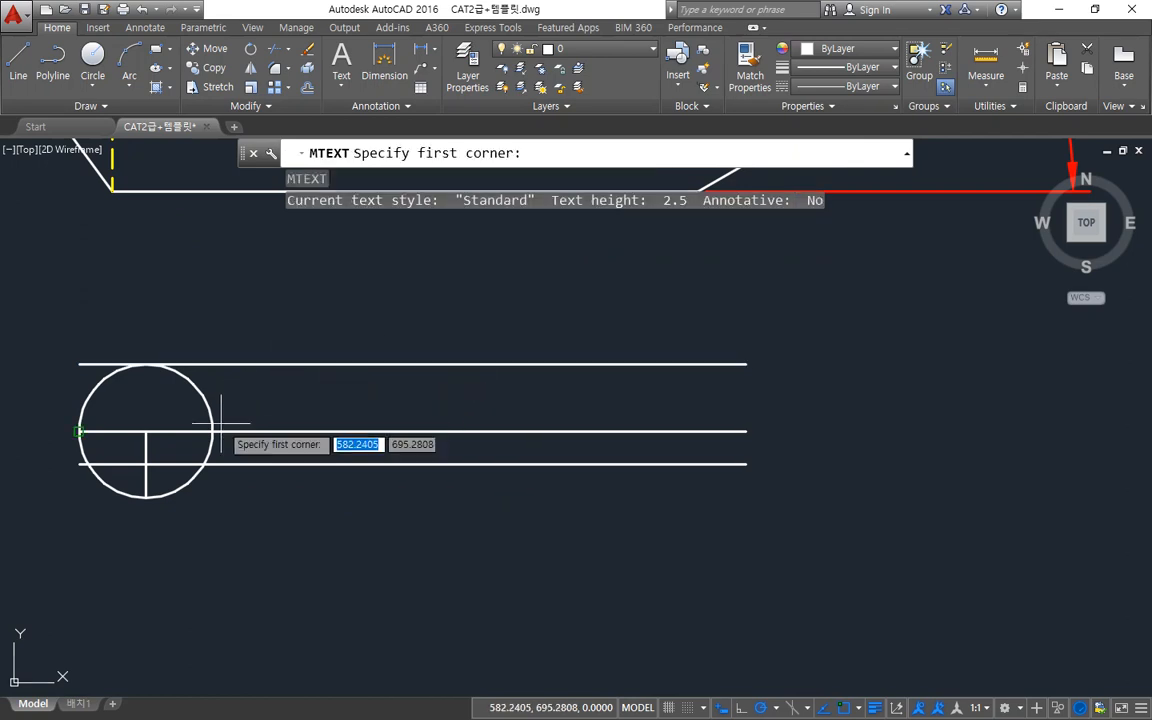
{"action": "left_click", "coordinate": [212, 431]}
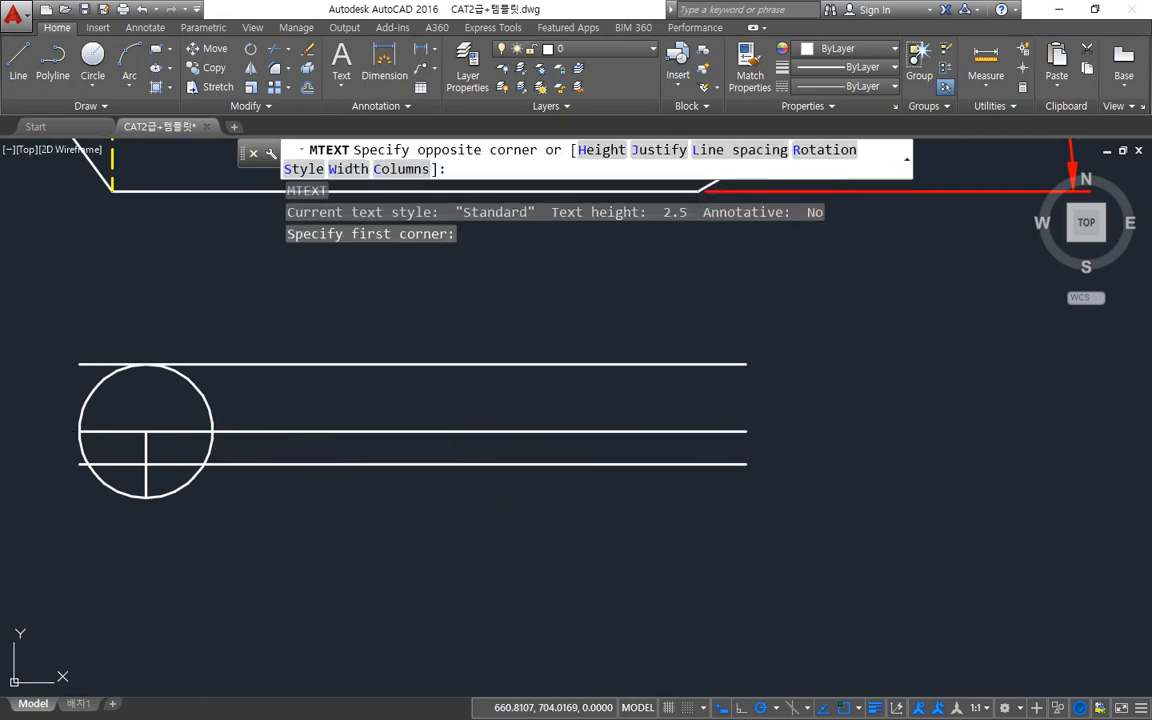
{"action": "left_click", "coordinate": [745, 364]}
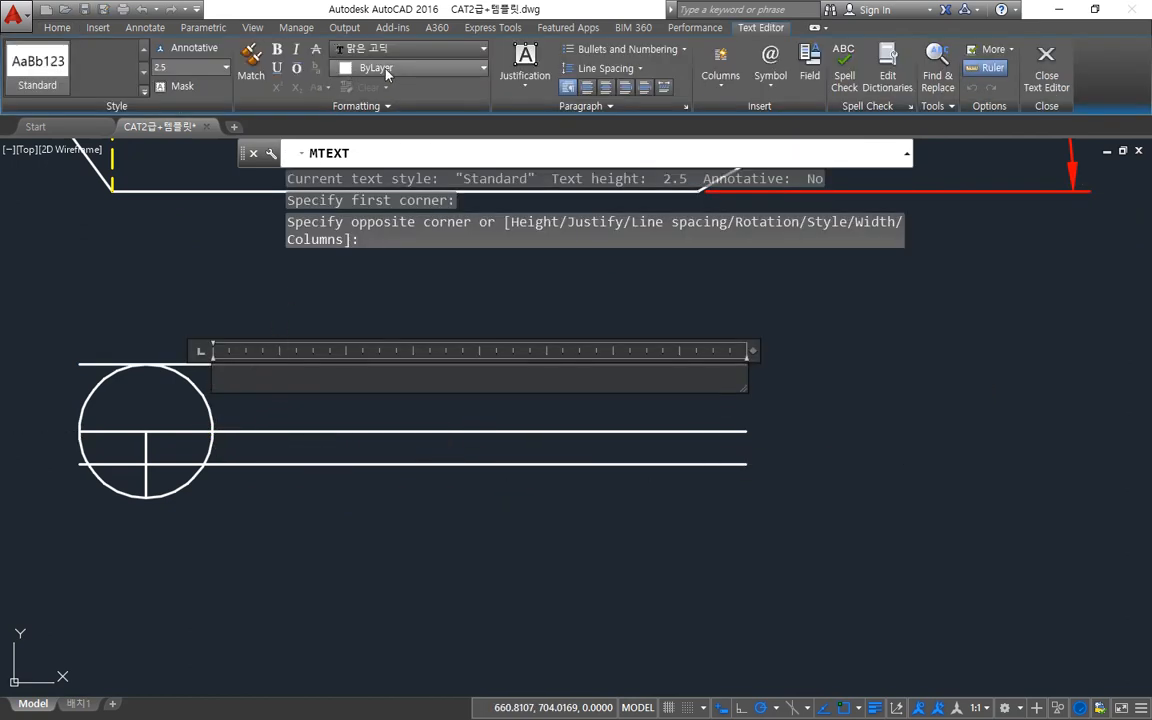
{"action": "left_click", "coordinate": [525, 70]}
{"action": "left_click", "coordinate": [529, 116]}
{"action": "left_click", "coordinate": [175, 67]}
{"action": "type", "text": "8"}
{"action": "key", "text": "Return"}
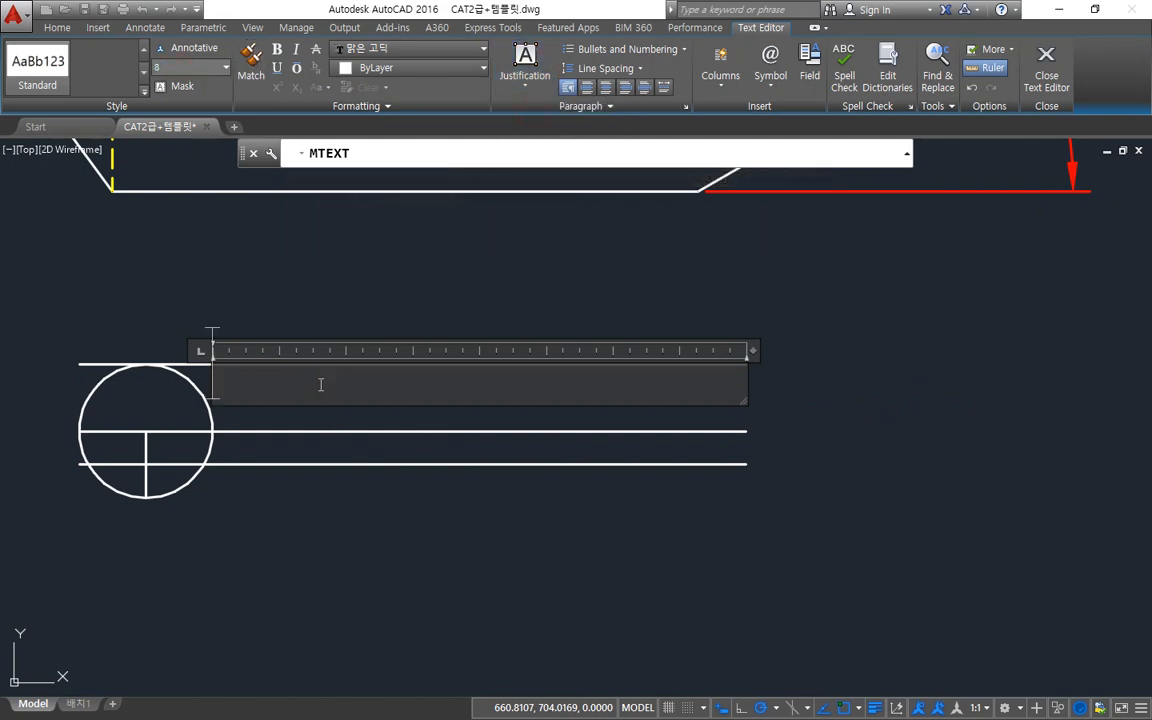
{"action": "type", "text": "TOP"}
{"action": "left_click", "coordinate": [288, 338]}
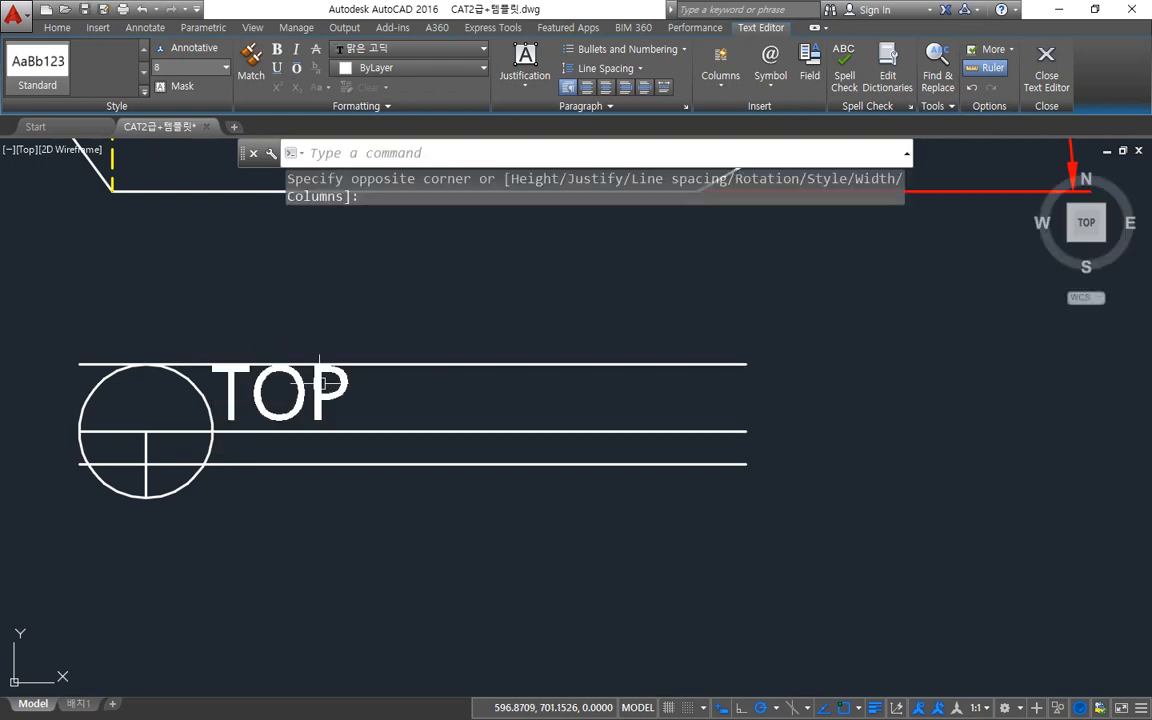
Reopen the TOP text beside the circle for editing
{"action": "left_click", "coordinate": [290, 375]}
{"action": "double_click", "coordinate": [290, 390]}
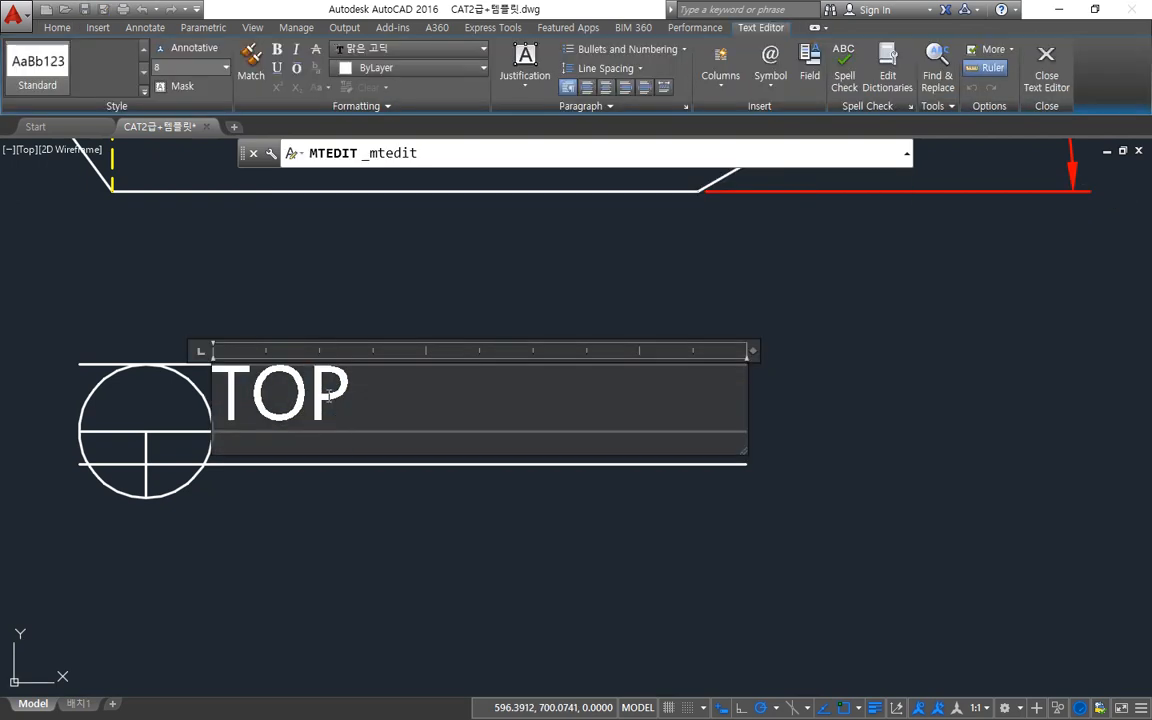
Indent the TOP title text to a tab stop set slightly in from the text frame's left edge
{"action": "mouse_move", "coordinate": [214, 350]}
{"action": "left_mouse_down"}
{"action": "mouse_move", "coordinate": [231, 347]}
{"action": "mouse_move", "coordinate": [215, 346]}
{"action": "left_mouse_up"}
{"action": "left_click", "coordinate": [245, 350]}
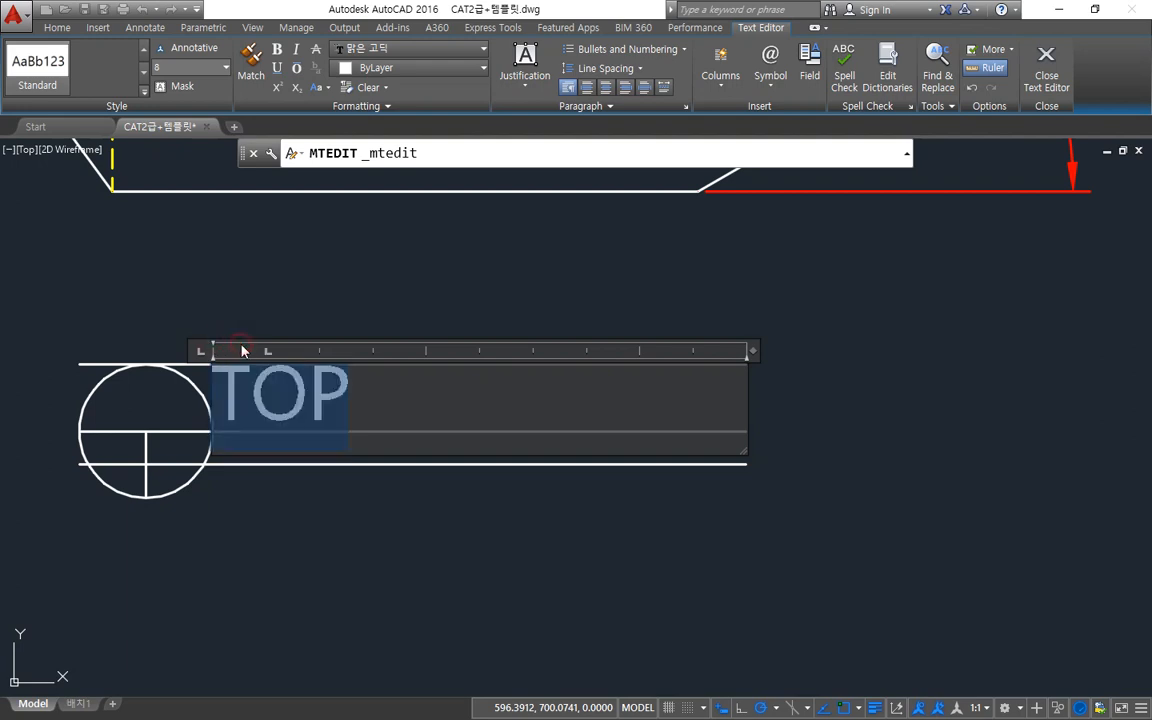
{"action": "left_click", "coordinate": [215, 345]}
{"action": "left_click", "coordinate": [215, 360]}
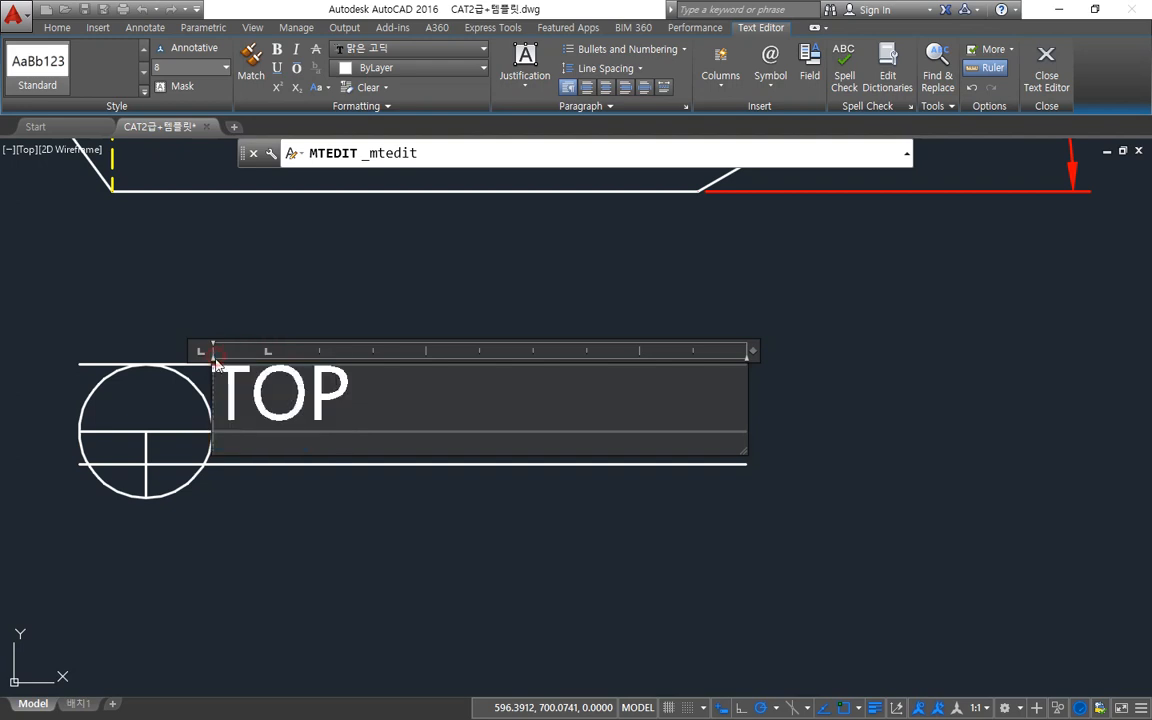
{"action": "mouse_move", "coordinate": [215, 360]}
{"action": "left_mouse_down"}
{"action": "mouse_move", "coordinate": [267, 361]}
{"action": "mouse_move", "coordinate": [216, 346]}
{"action": "mouse_move", "coordinate": [267, 350]}
{"action": "left_mouse_up"}
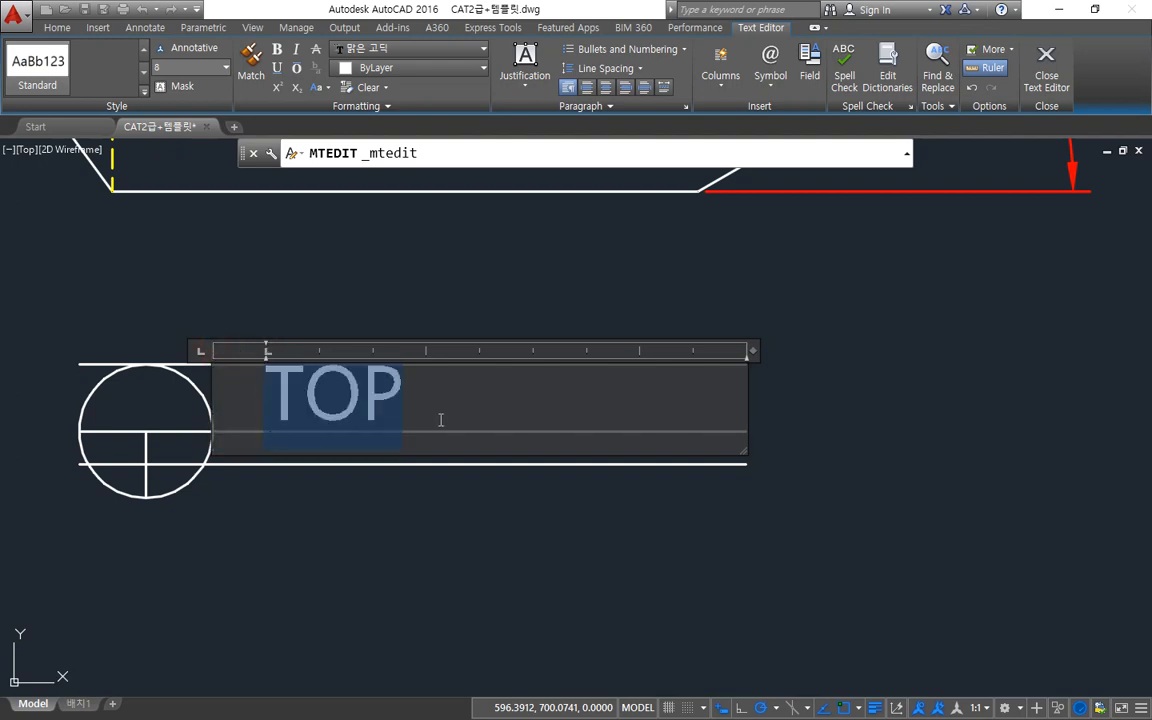
{"action": "left_click", "coordinate": [751, 424]}
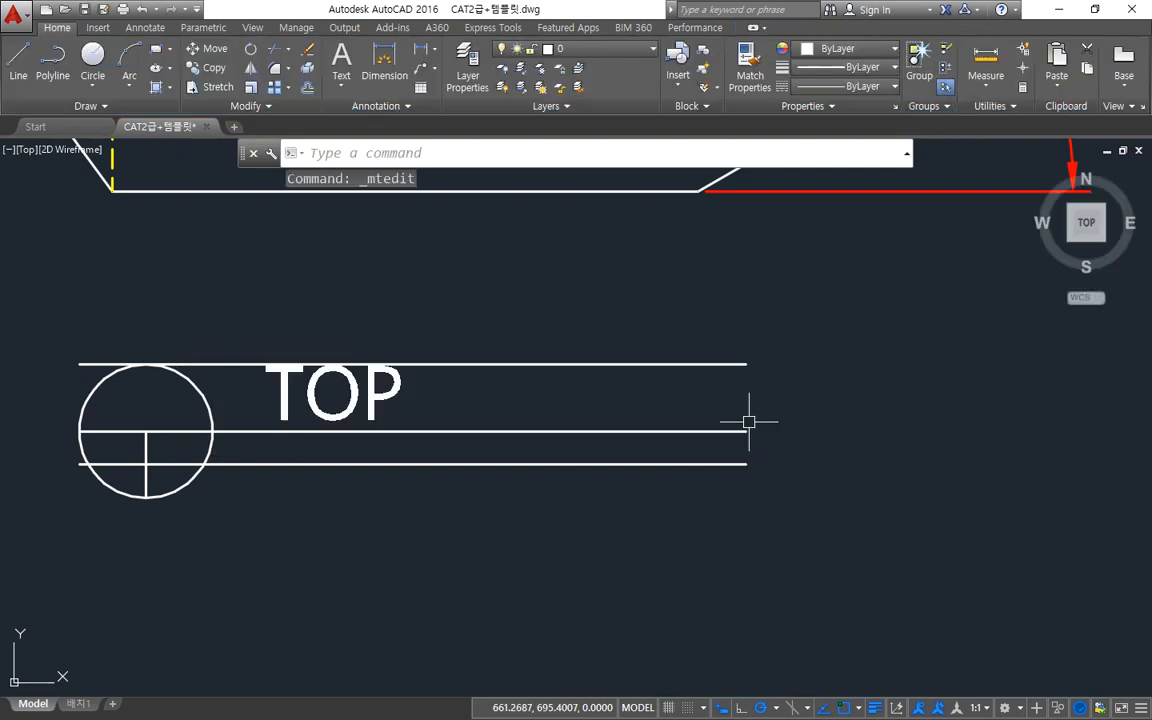
{"action": "key", "text": "Return"}
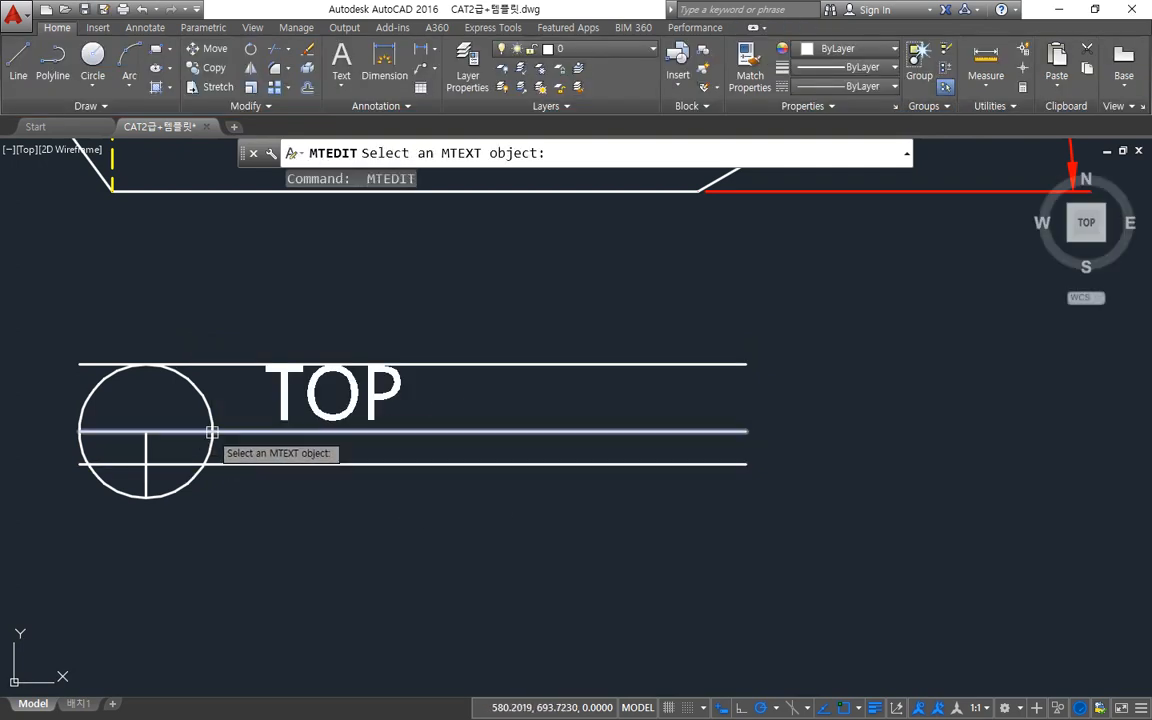
{"action": "key", "text": "Escape"}
Add the multiline text "SCALE 1/2" with Bottom Right justification between the title's middle and lower lines, at text height 2.5
{"action": "left_click", "coordinate": [213, 431]}
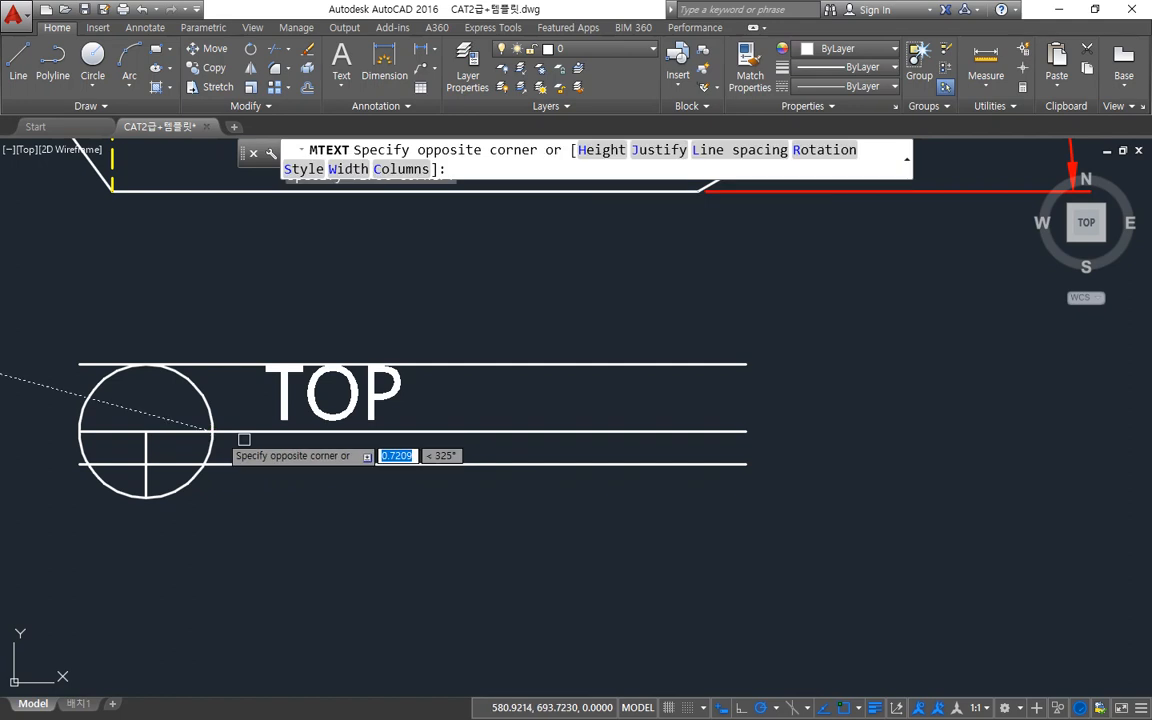
{"action": "left_click", "coordinate": [745, 464]}
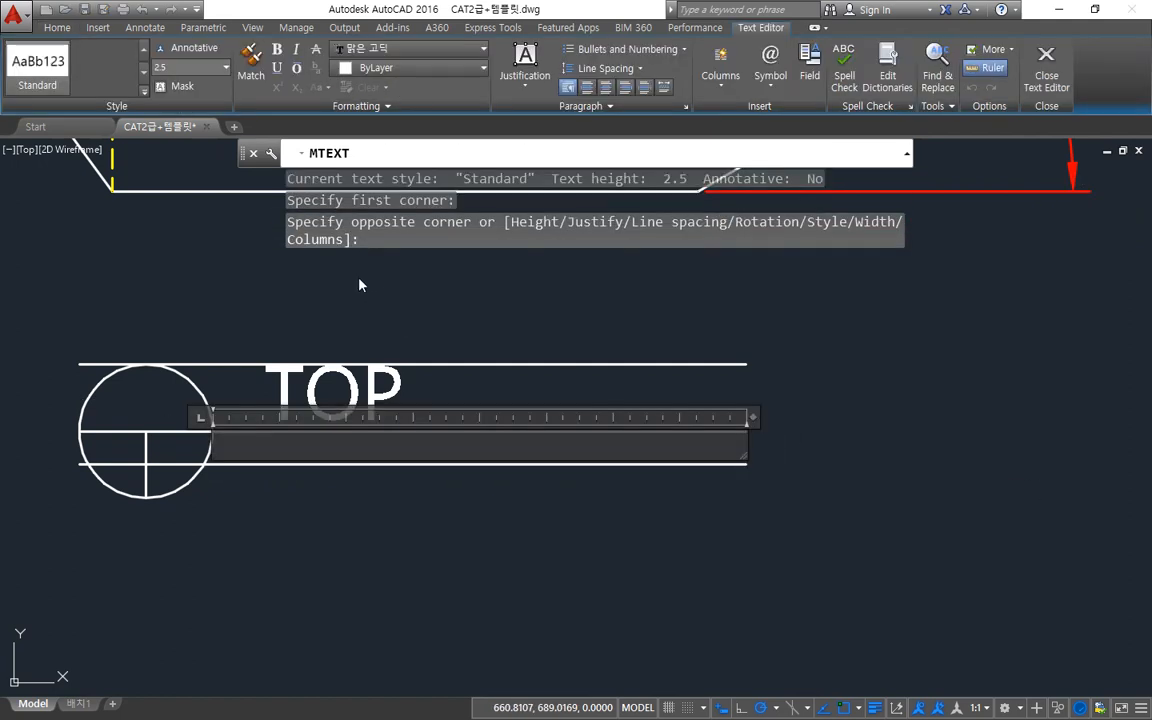
{"action": "left_click", "coordinate": [525, 62]}
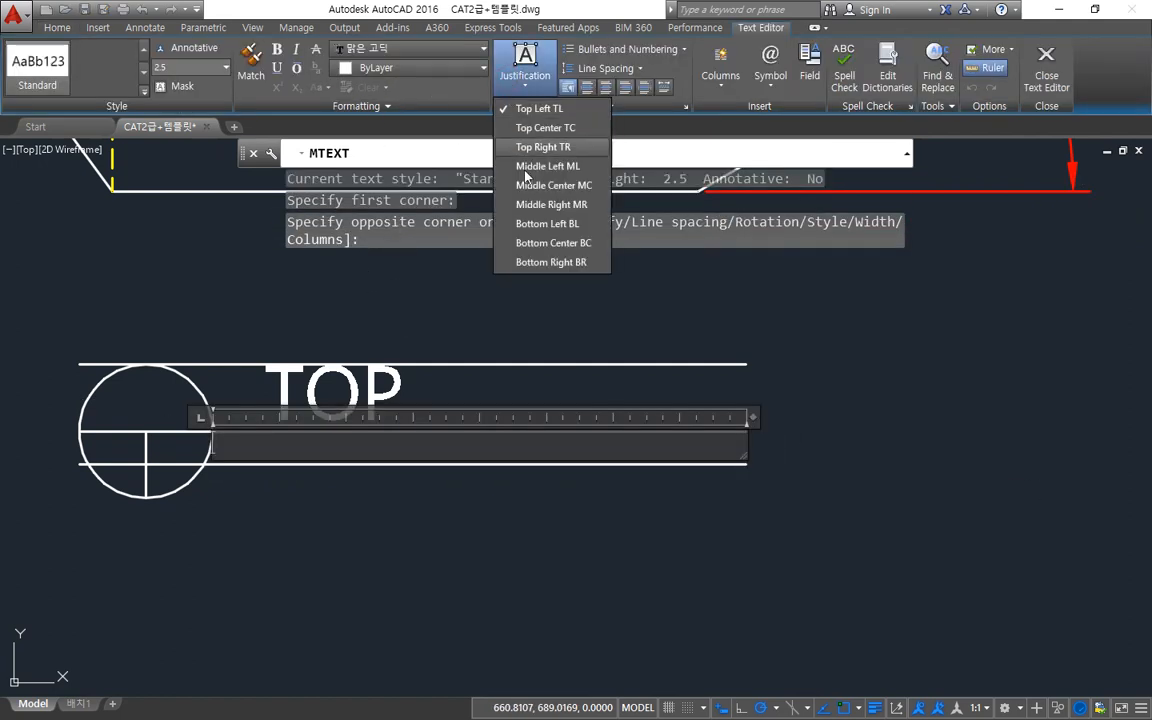
{"action": "left_click", "coordinate": [536, 264]}
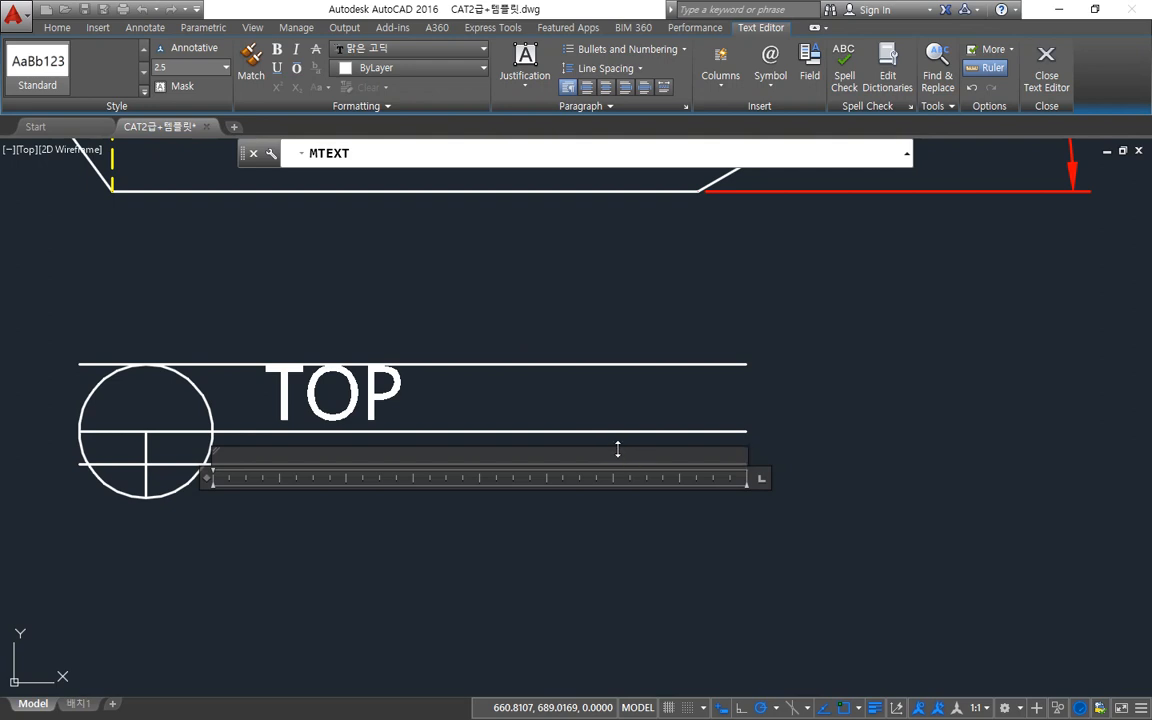
{"action": "type", "text": "SCALE 1/2"}
{"action": "key", "text": "Escape"}
{"action": "key", "text": "Escape"}
{"action": "key", "text": "Escape"}
Erase the upper and lower guide lines of the title symbol
{"action": "left_click", "coordinate": [544, 463]}
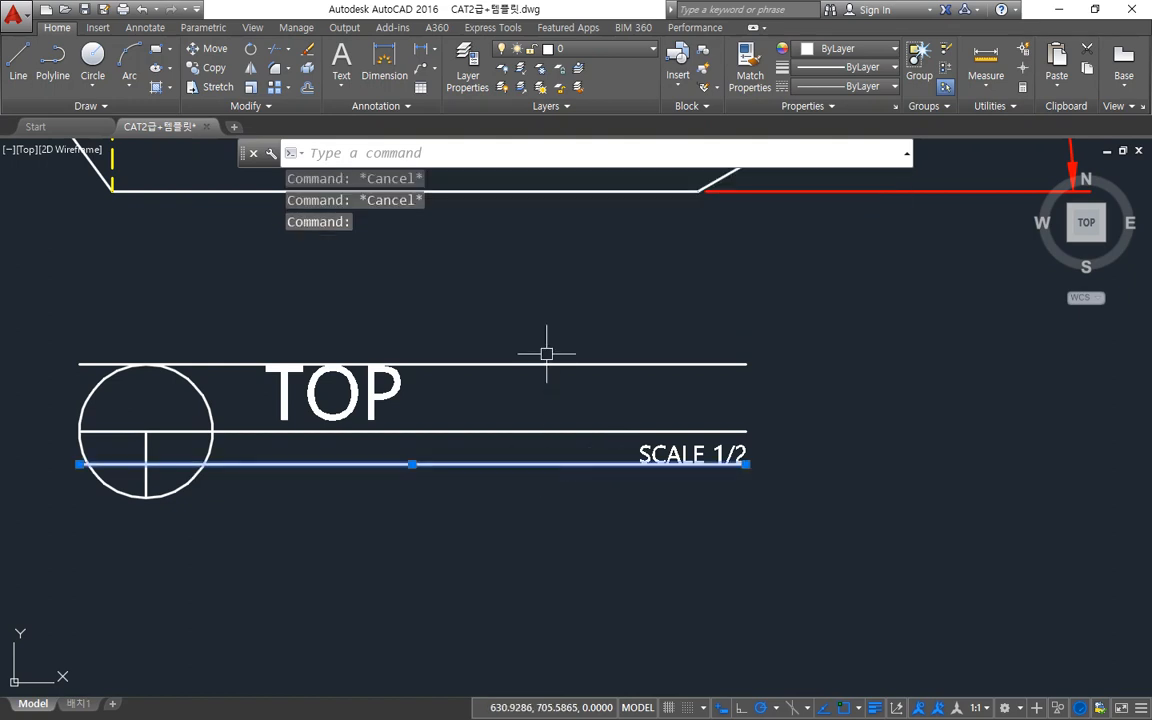
{"action": "left_click", "coordinate": [540, 355]}
{"action": "left_click", "coordinate": [522, 419]}
{"action": "type", "text": "E"}
{"action": "key", "text": "Return"}
{"action": "left_click", "coordinate": [521, 365]}
{"action": "type", "text": "E"}
{"action": "key", "text": "Return"}
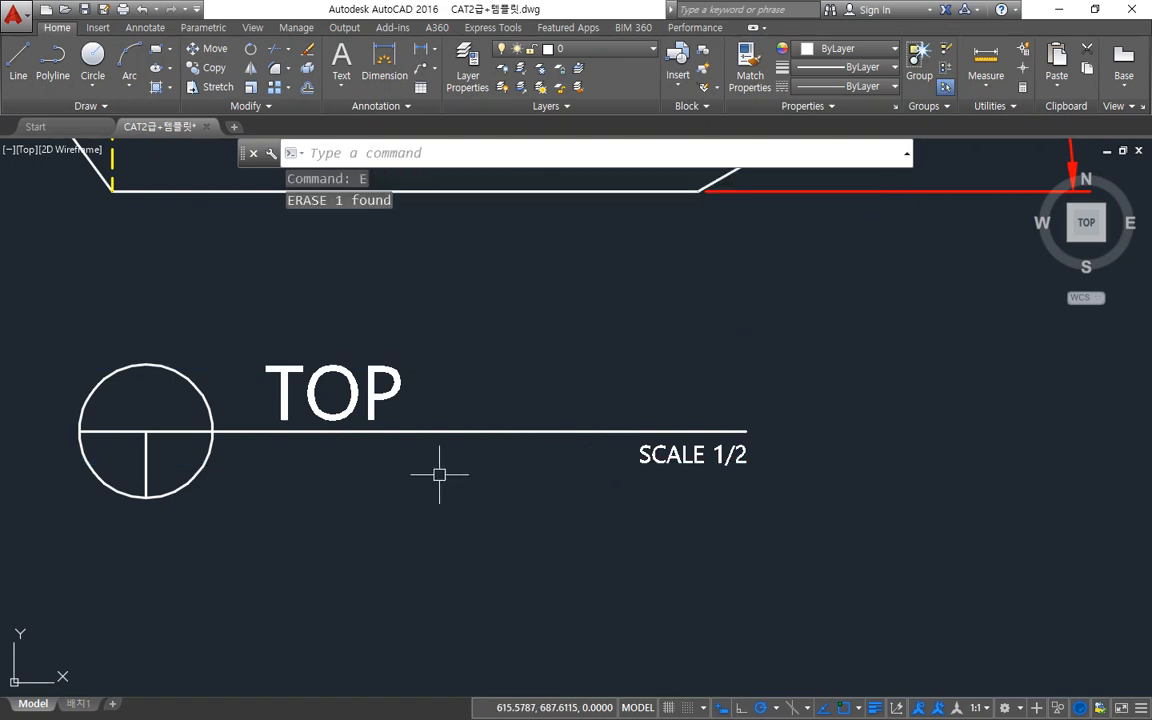
Move the whole TOP title symbol slightly to the right beneath the top view
{"action": "scroll", "coordinate": [424, 483], "scroll_direction": "down", "scroll_amount": 6}
{"action": "type", "text": "m"}
{"action": "key", "text": "Return"}
{"action": "left_click", "coordinate": [580, 514]}
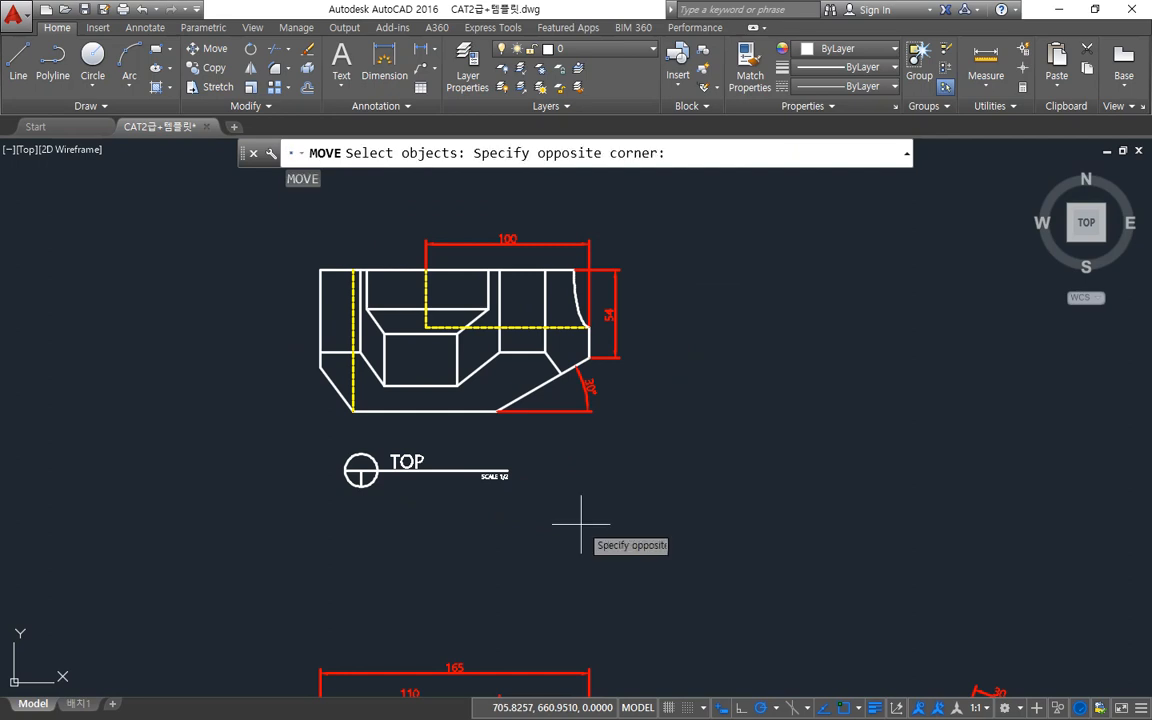
{"action": "left_click", "coordinate": [257, 465]}
{"action": "key", "text": "Return"}
{"action": "left_click", "coordinate": [312, 551]}
{"action": "left_click", "coordinate": [323, 551]}
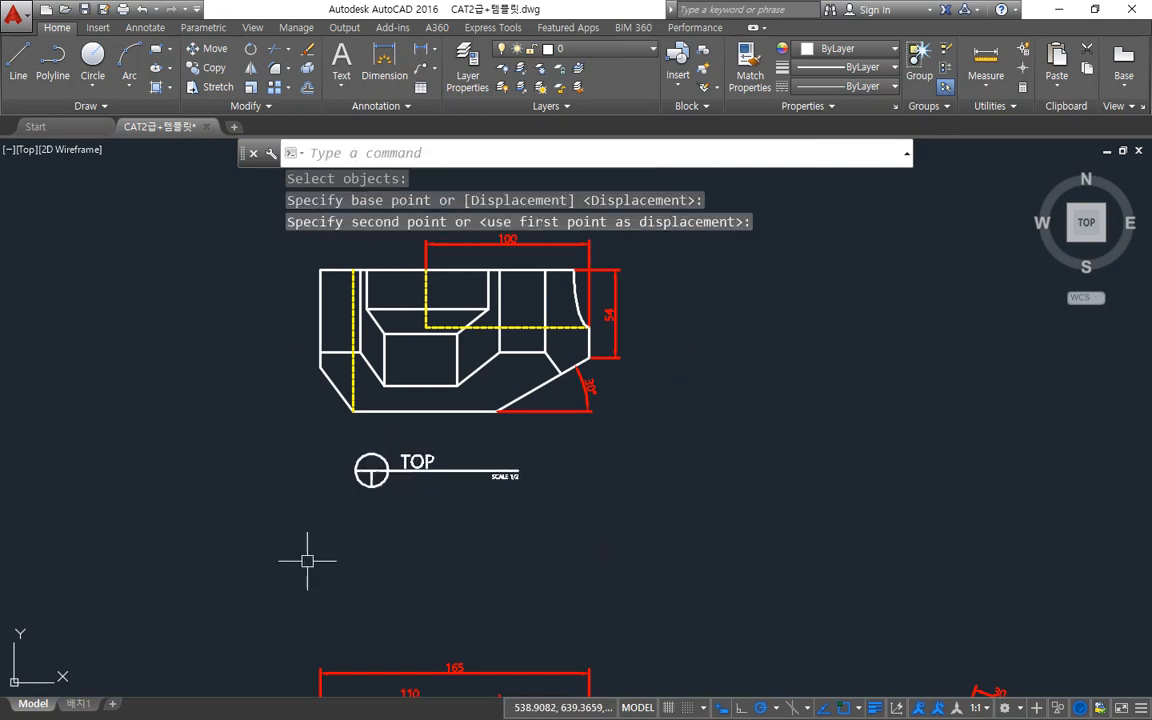
Shift the TOP title symbol back to the left, near the top view's left side
{"action": "key", "text": "Return"}
{"action": "left_click", "coordinate": [568, 512]}
{"action": "left_click", "coordinate": [298, 452]}
{"action": "key", "text": "Return"}
{"action": "left_click", "coordinate": [283, 515]}
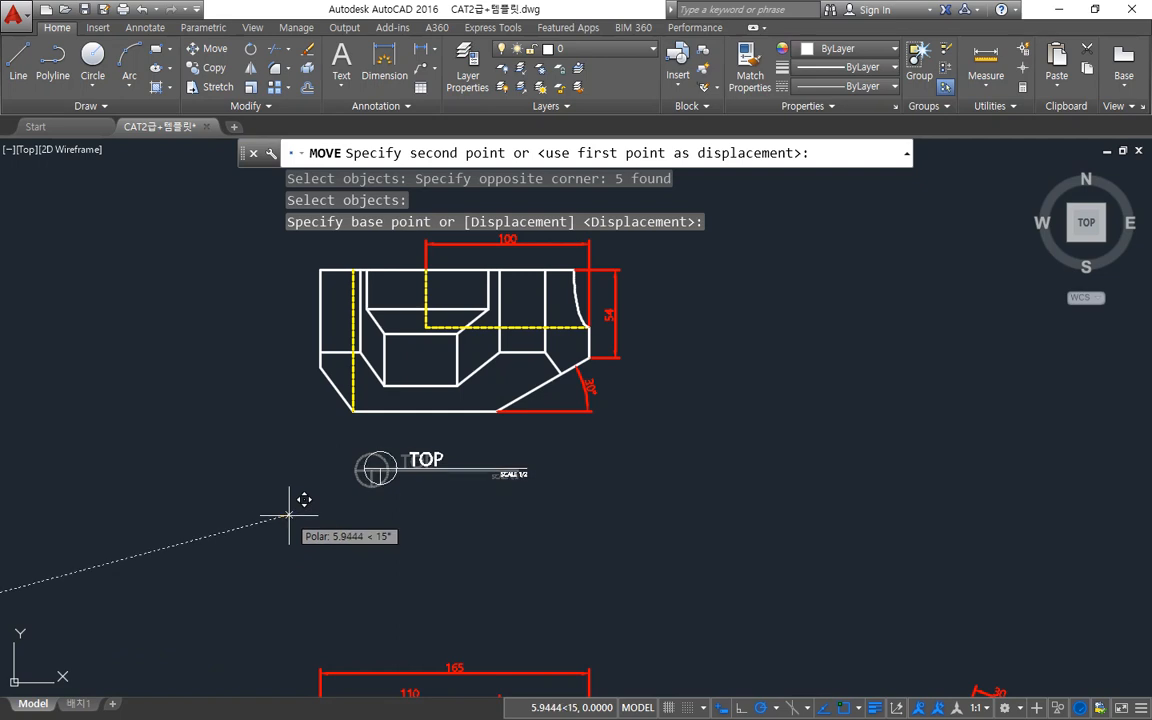
{"action": "left_click", "coordinate": [263, 515]}
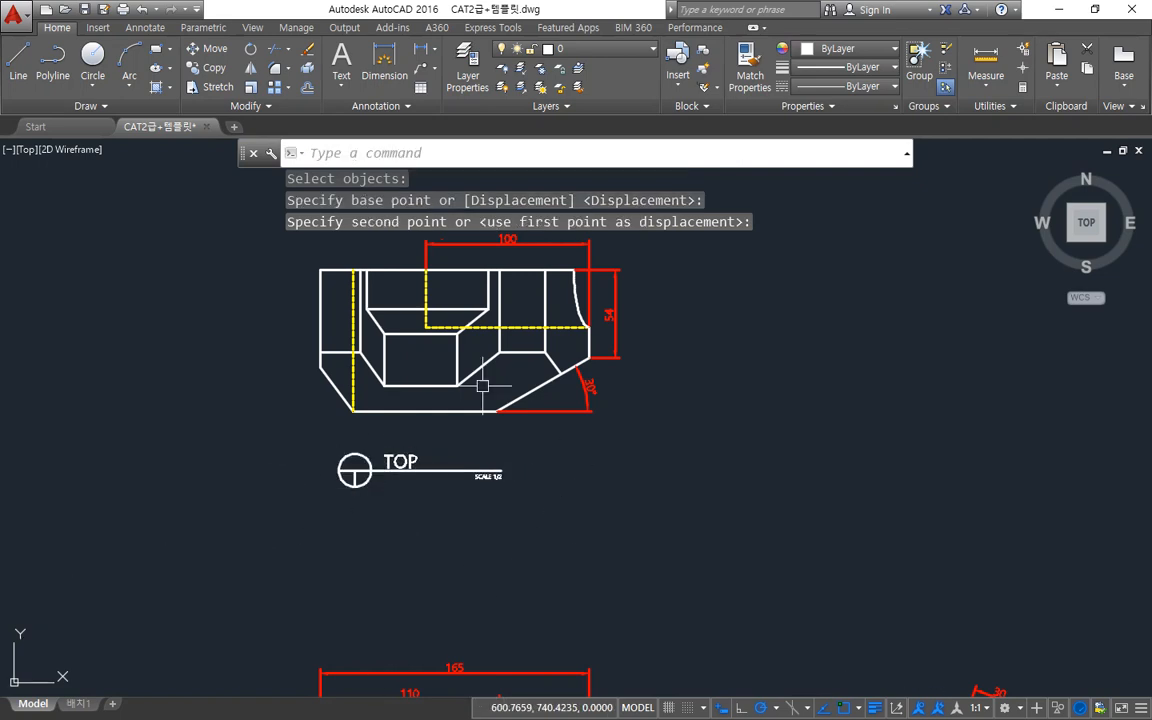
Scale the TOP title symbol, including its texts, by a factor of 2 about the circle's centre
{"action": "type", "text": "scale"}
{"action": "key", "text": "Return"}
{"action": "left_click", "coordinate": [537, 508]}
{"action": "left_click", "coordinate": [290, 436]}
{"action": "key", "text": "Return"}
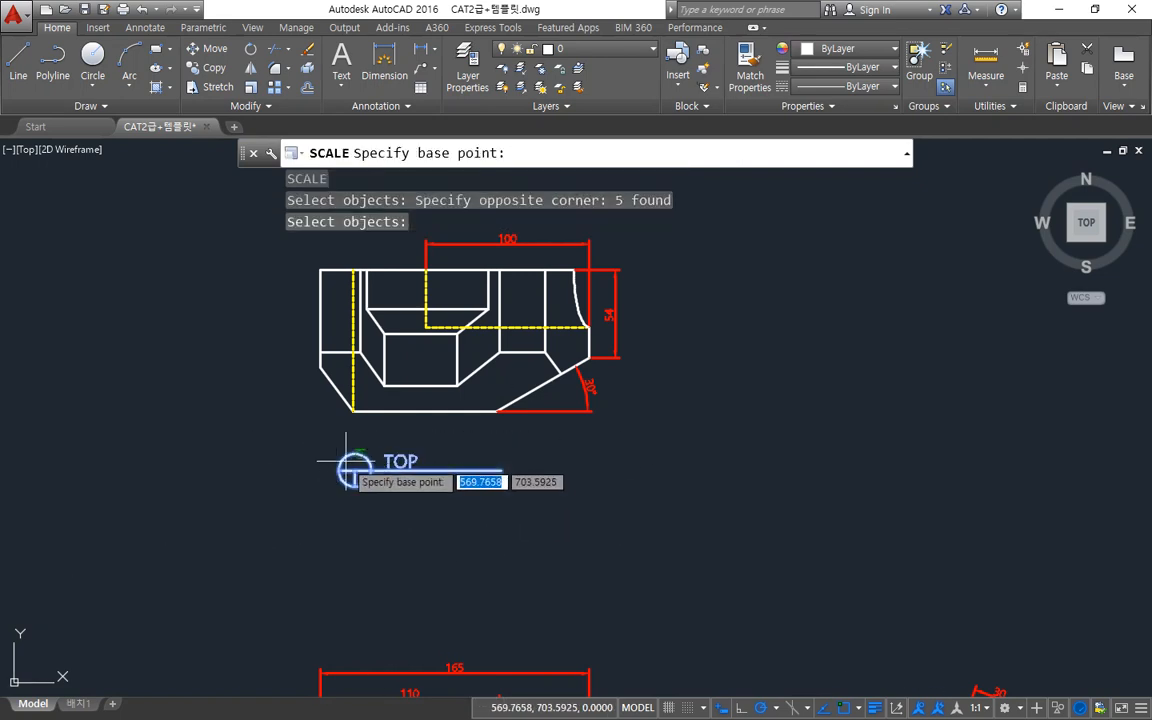
{"action": "left_click", "coordinate": [355, 474]}
{"action": "type", "text": "2"}
{"action": "key", "text": "Return"}
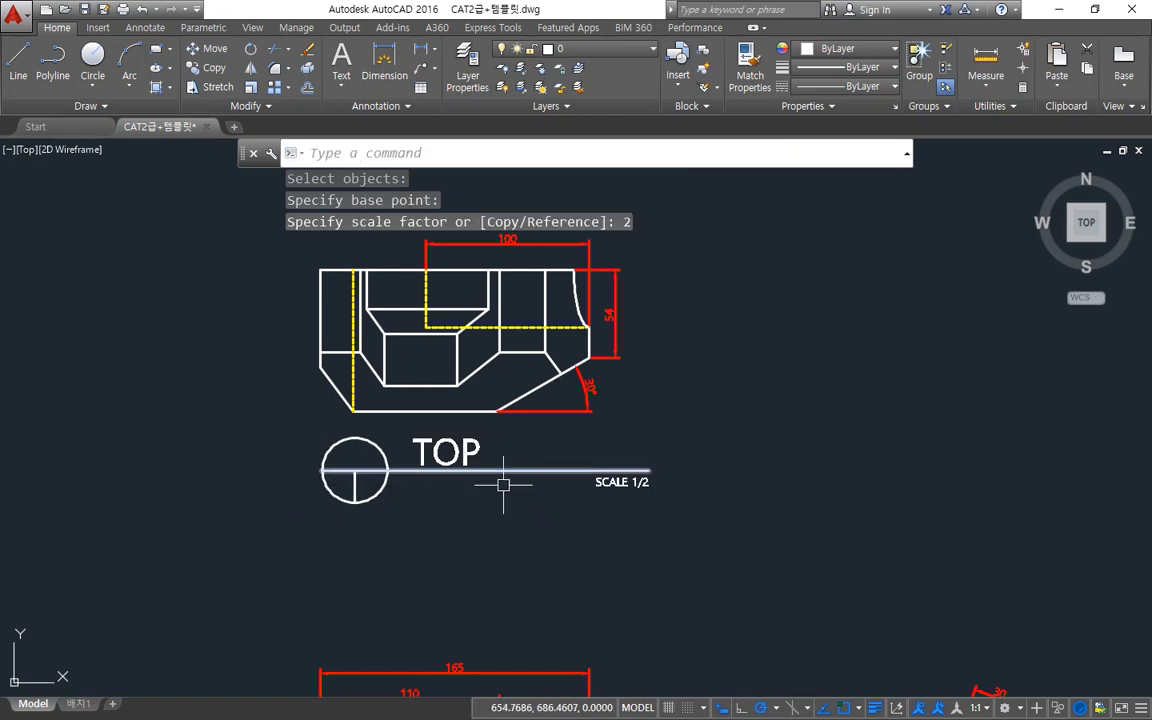
{"action": "key", "text": "Escape"}
{"action": "key", "text": "Escape"}
Stretch the right end of the title line with the SCALE 1/2 text about 39 units left to match the top view's width
{"action": "type", "text": "s"}
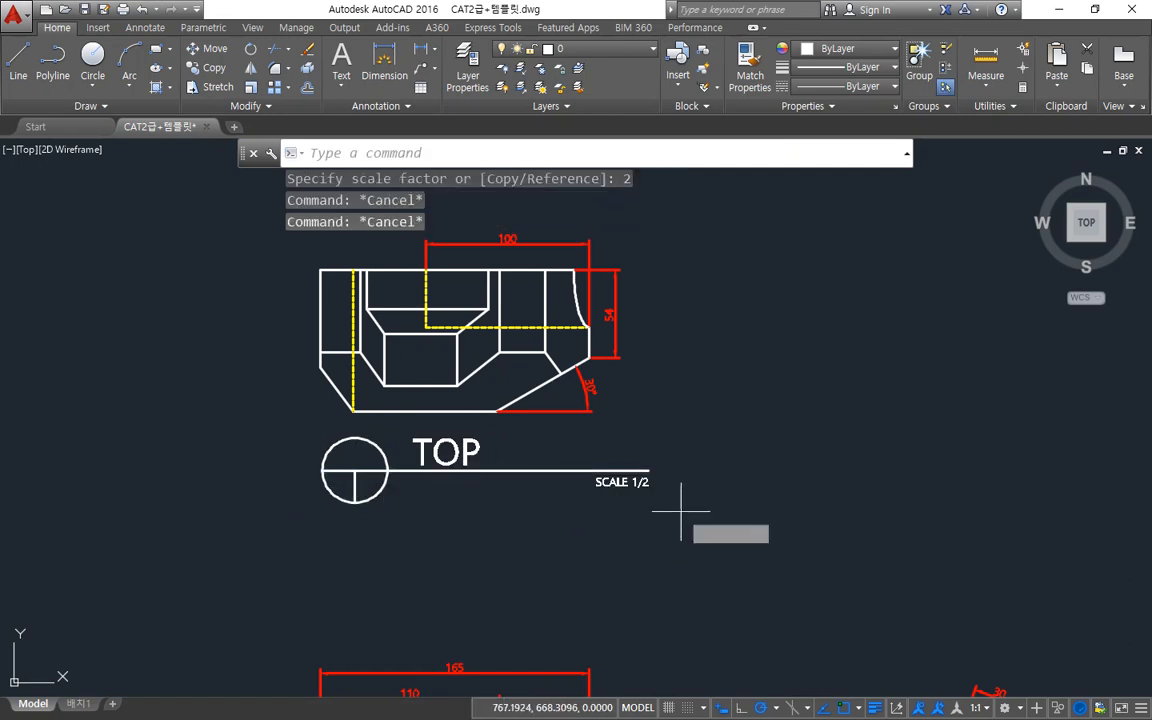
{"action": "key", "text": "Return"}
{"action": "left_click", "coordinate": [660, 495]}
{"action": "left_click", "coordinate": [581, 458]}
{"action": "key", "text": "Return"}
{"action": "left_click", "coordinate": [605, 551]}
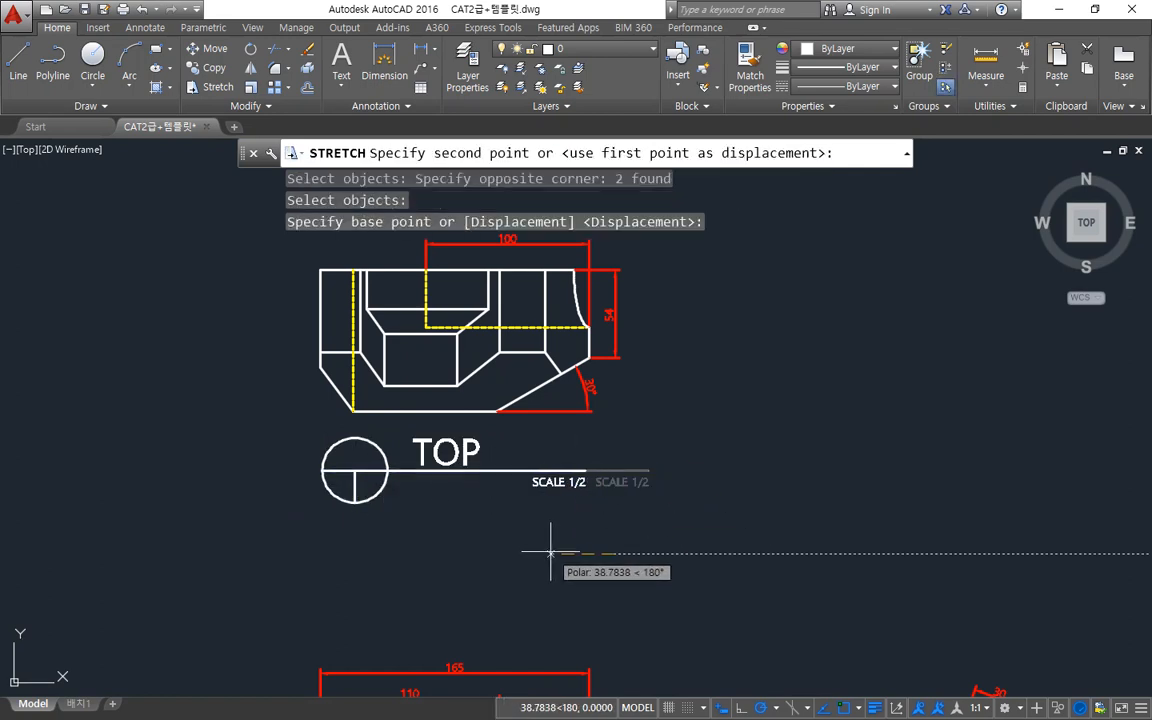
{"action": "left_click", "coordinate": [551, 553]}
Move the complete TOP title about 3 units down, away from the top view
{"action": "type", "text": "m"}
{"action": "key", "text": "Return"}
{"action": "left_click", "coordinate": [586, 509]}
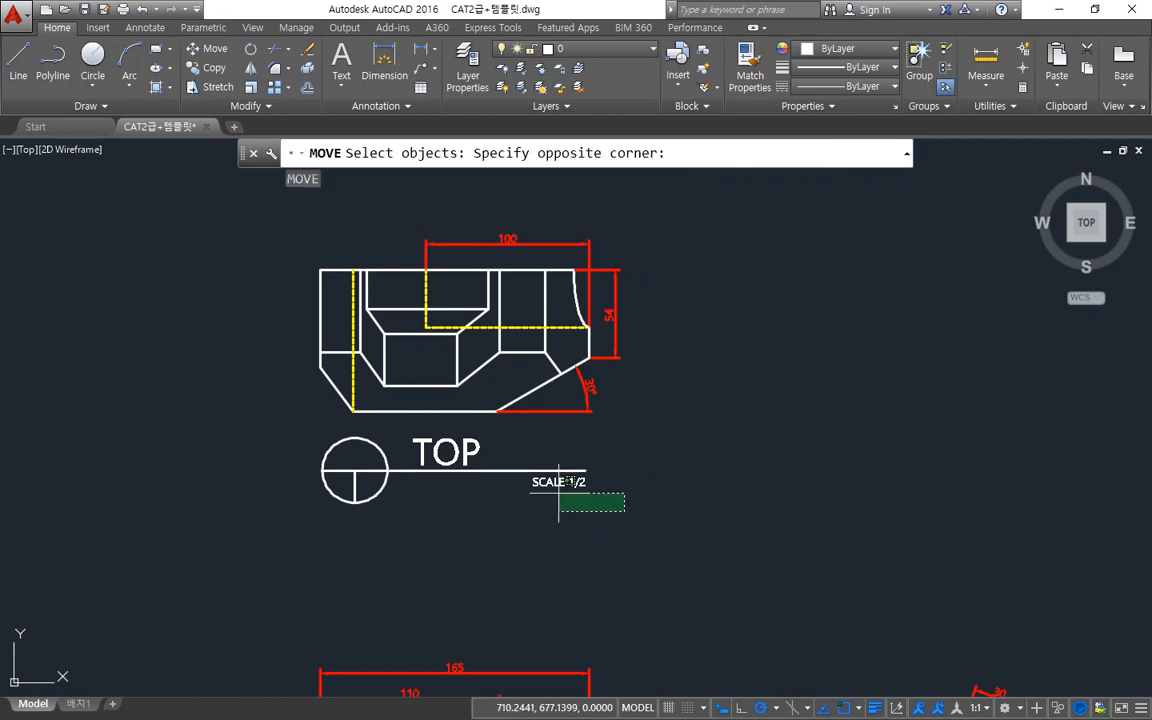
{"action": "left_click", "coordinate": [285, 425]}
{"action": "key", "text": "Return"}
{"action": "left_click", "coordinate": [270, 456]}
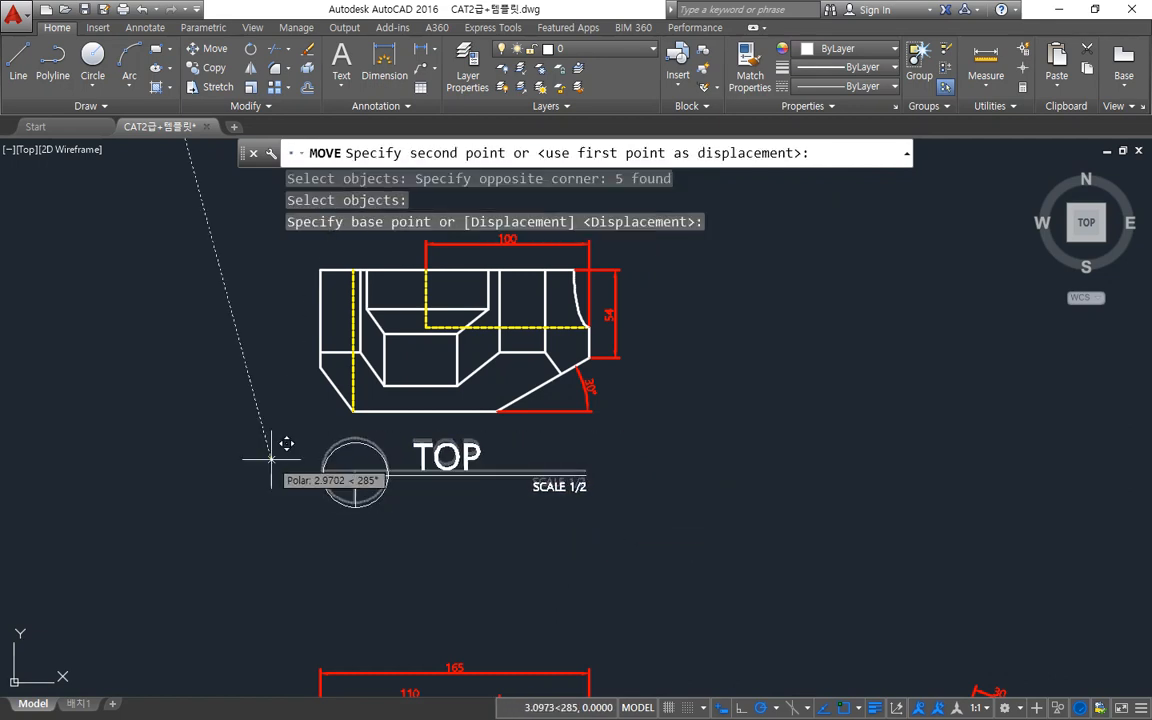
{"action": "left_click", "coordinate": [269, 458]}
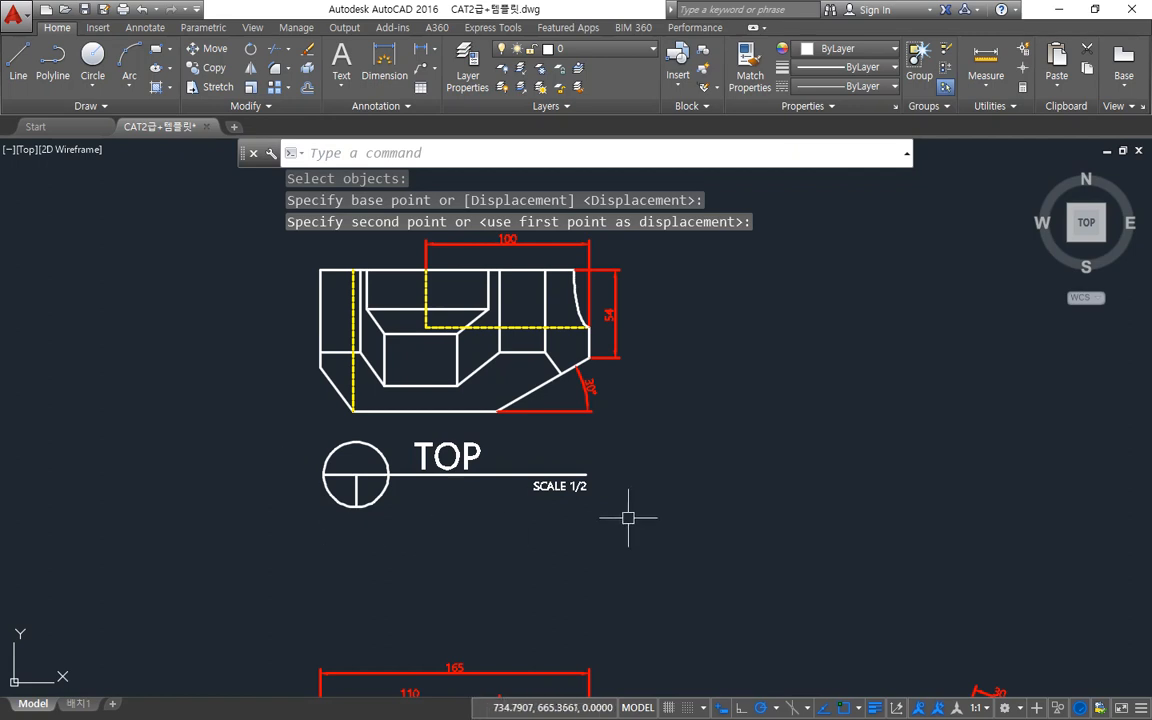
Copy the TOP title symbol straight down to a spot beneath the front view
{"action": "scroll", "coordinate": [625, 514], "scroll_direction": "down", "scroll_amount": 2}
{"action": "middle_click_drag", "start_coordinate": [609, 517], "coordinate": [496, 327]}
{"action": "type", "text": "co"}
{"action": "key", "text": "Return"}
{"action": "left_click", "coordinate": [511, 343]}
{"action": "left_click", "coordinate": [265, 285]}
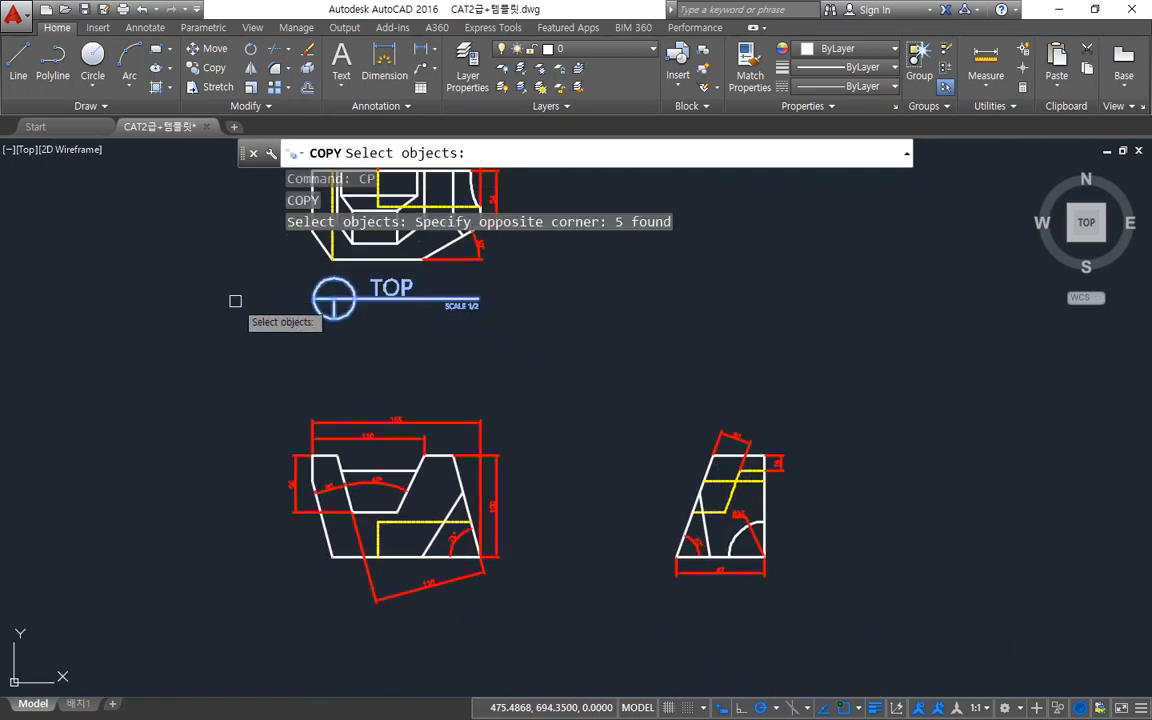
{"action": "key", "text": "Return"}
{"action": "left_click", "coordinate": [238, 303]}
{"action": "middle_click_drag", "start_coordinate": [231, 476], "coordinate": [231, 291]}
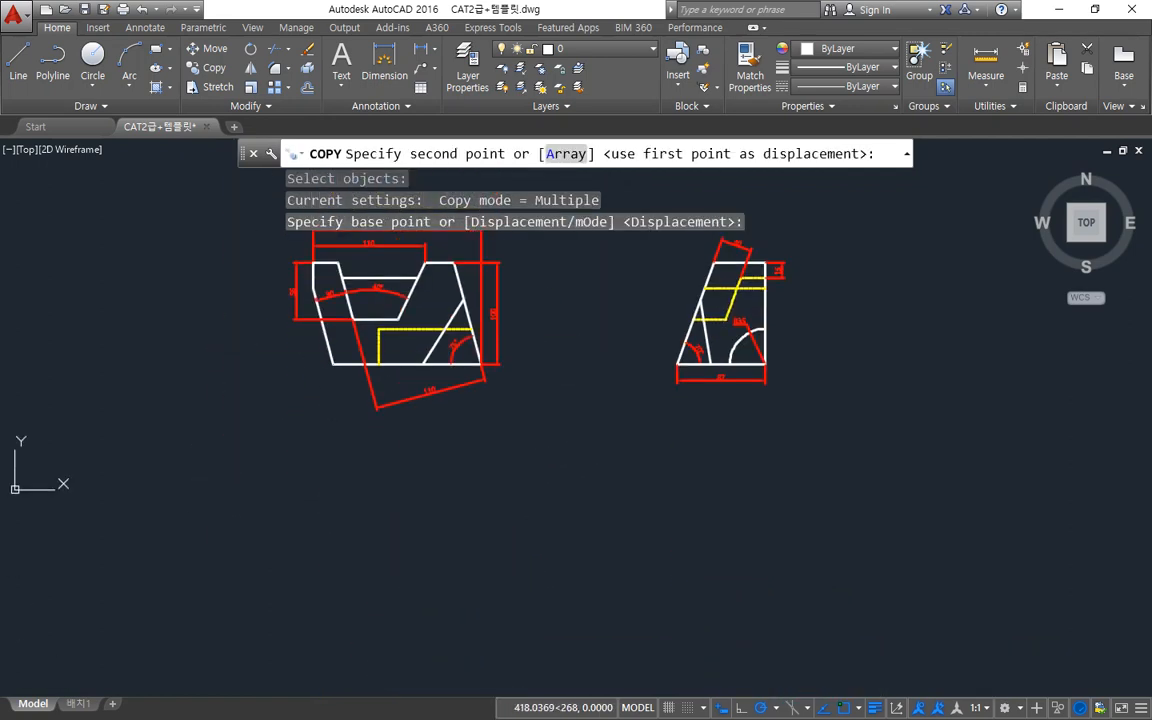
{"action": "left_click", "coordinate": [234, 446]}
{"action": "key", "text": "Return"}
Copy the title symbol under the front view horizontally to beneath the right side view
{"action": "key", "text": "Return"}
{"action": "left_click", "coordinate": [491, 501]}
{"action": "left_click", "coordinate": [227, 352]}
{"action": "key", "text": "Return"}
{"action": "left_click", "coordinate": [409, 494]}
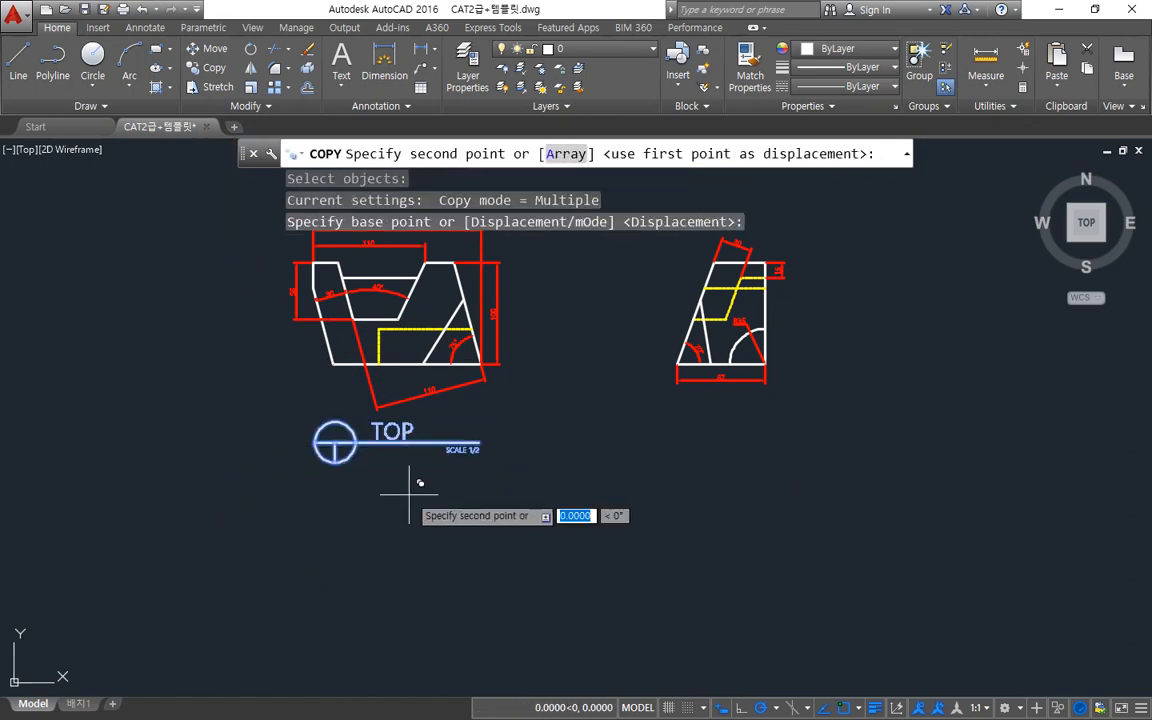
{"action": "left_click", "coordinate": [733, 494]}
{"action": "key", "text": "Return"}
Change the title text under the front view to FRONT and the one under the side view to RIGHT
{"action": "type", "text": "ed"}
{"action": "key", "text": "Return"}
{"action": "left_click", "coordinate": [382, 422]}
{"action": "type", "text": "FRONT"}
{"action": "left_click", "coordinate": [507, 501]}
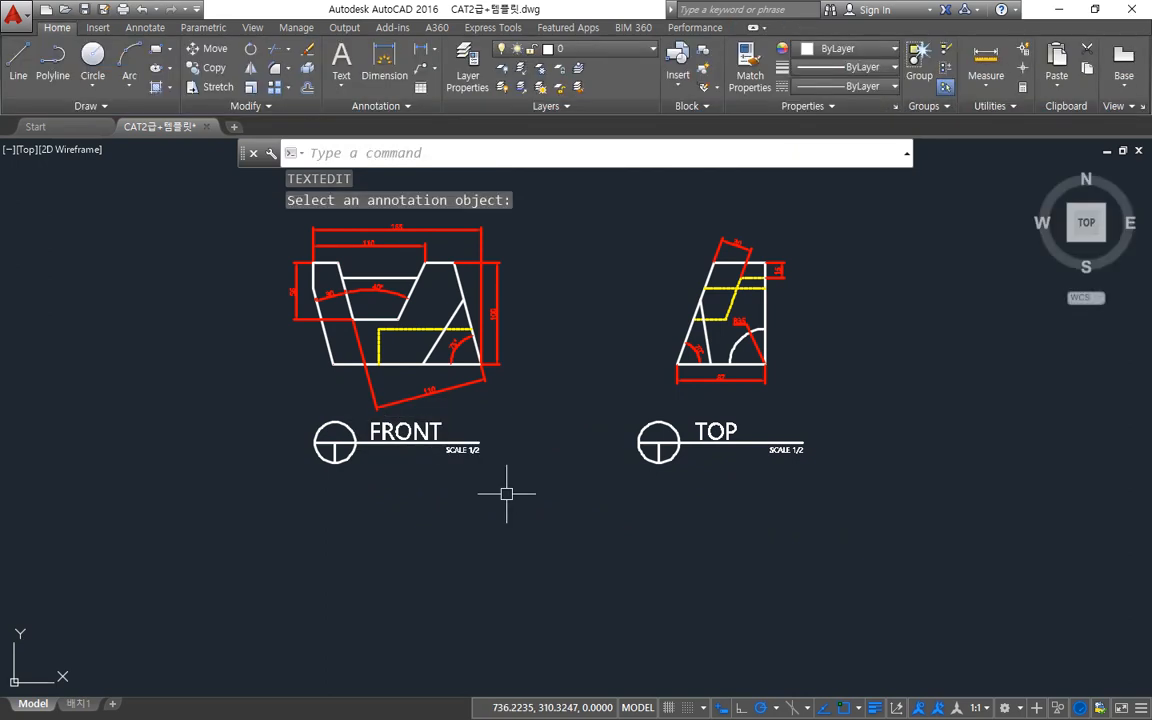
{"action": "left_click", "coordinate": [753, 466]}
{"action": "type", "text": "RIGHT"}
{"action": "key", "text": "Escape"}
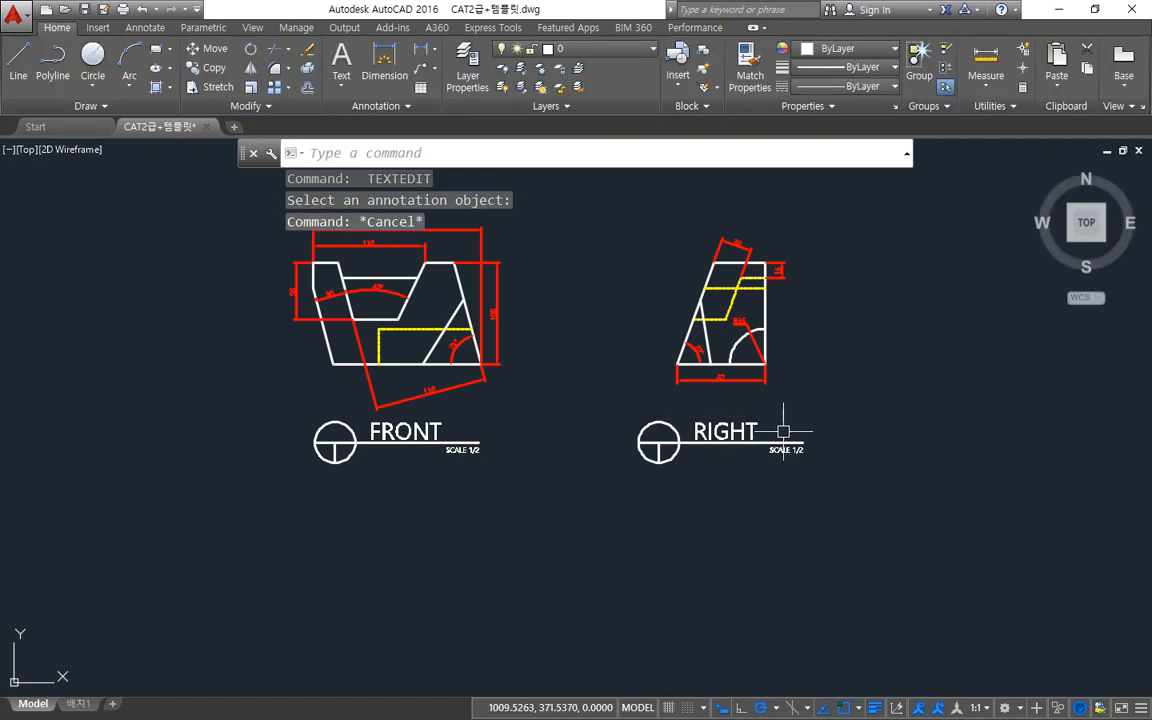
Move the right side view together with its title horizontally to the right, widening the gap to the front view
{"action": "scroll", "coordinate": [745, 455], "scroll_direction": "down", "scroll_amount": 2}
{"action": "middle_click_drag", "start_coordinate": [612, 401], "coordinate": [476, 504]}
{"action": "type", "text": "m"}
{"action": "key", "text": "Return"}
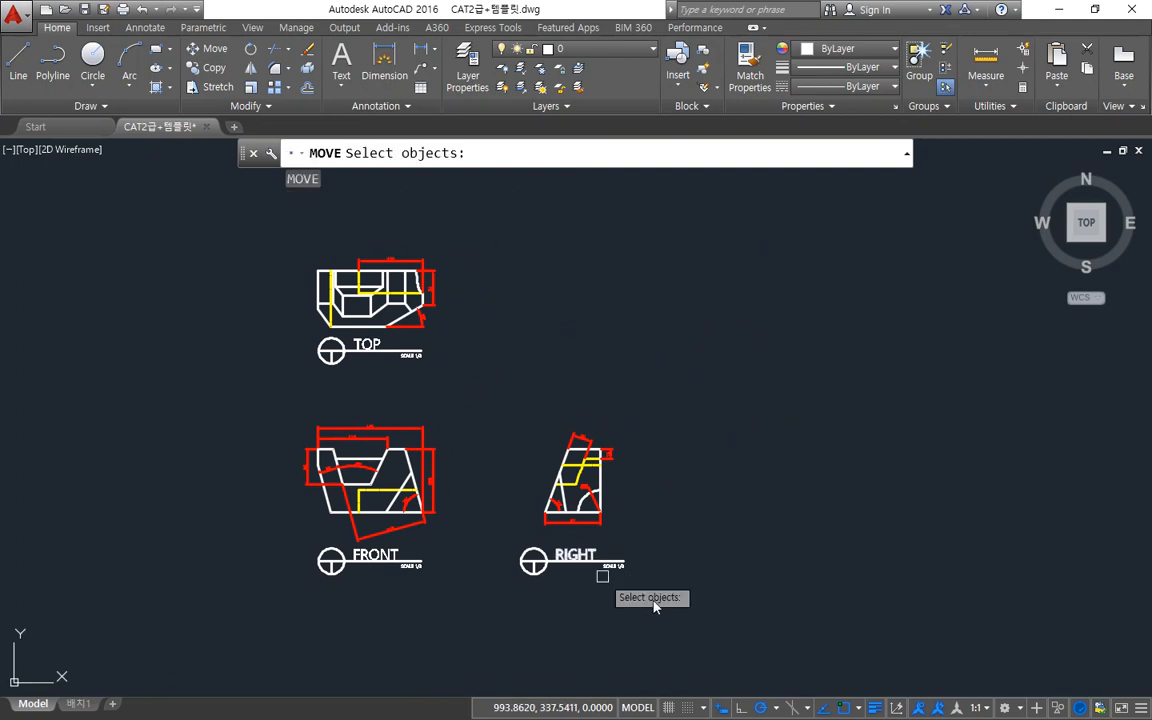
{"action": "left_click", "coordinate": [663, 602]}
{"action": "left_click", "coordinate": [504, 409]}
{"action": "left_click", "coordinate": [516, 381]}
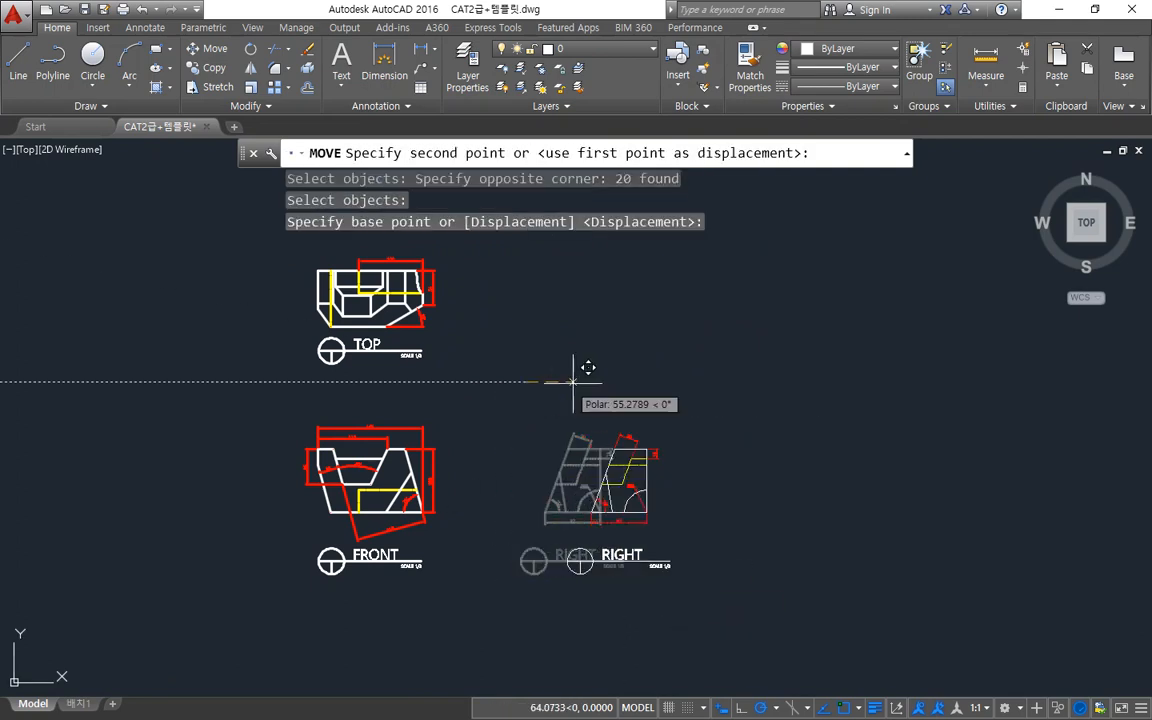
{"action": "left_click", "coordinate": [603, 381]}
Move the top view together with its title straight up, widening the gap to the front view
{"action": "key", "text": "space"}
{"action": "left_click", "coordinate": [476, 381]}
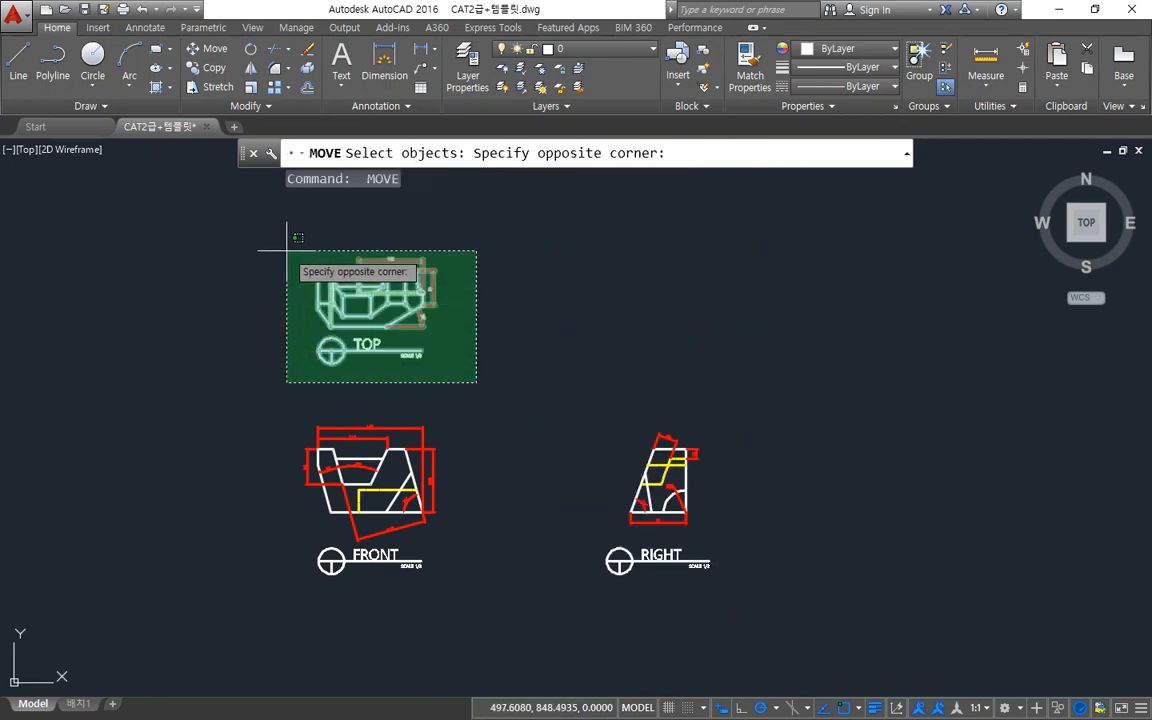
{"action": "left_click", "coordinate": [285, 249]}
{"action": "key", "text": "space"}
{"action": "left_click", "coordinate": [281, 378]}
{"action": "left_click", "coordinate": [281, 327]}
{"action": "mouse_move", "coordinate": [270, 437]}
{"action": "middle_mouse_down"}
{"action": "mouse_move", "coordinate": [278, 478]}
{"action": "mouse_move", "coordinate": [303, 465]}
{"action": "middle_mouse_up"}
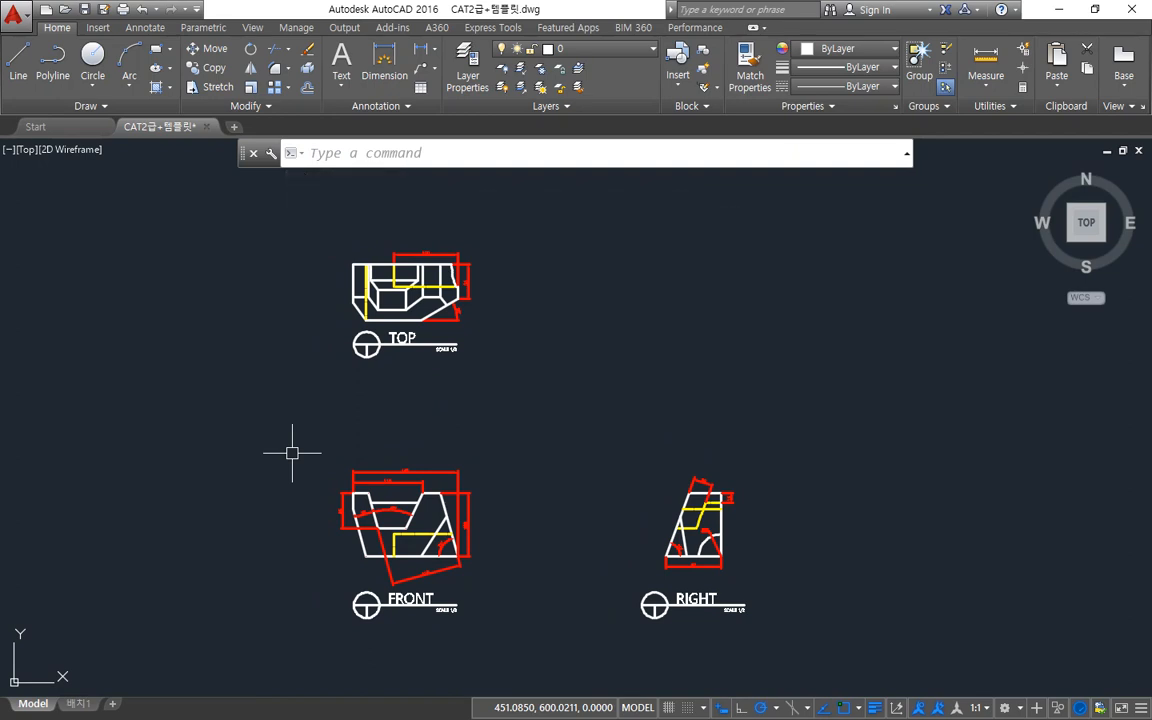
Open the 배치1 layout's page setup for modification and assign the acad.ctb plot style table
{"action": "left_click", "coordinate": [78, 703]}
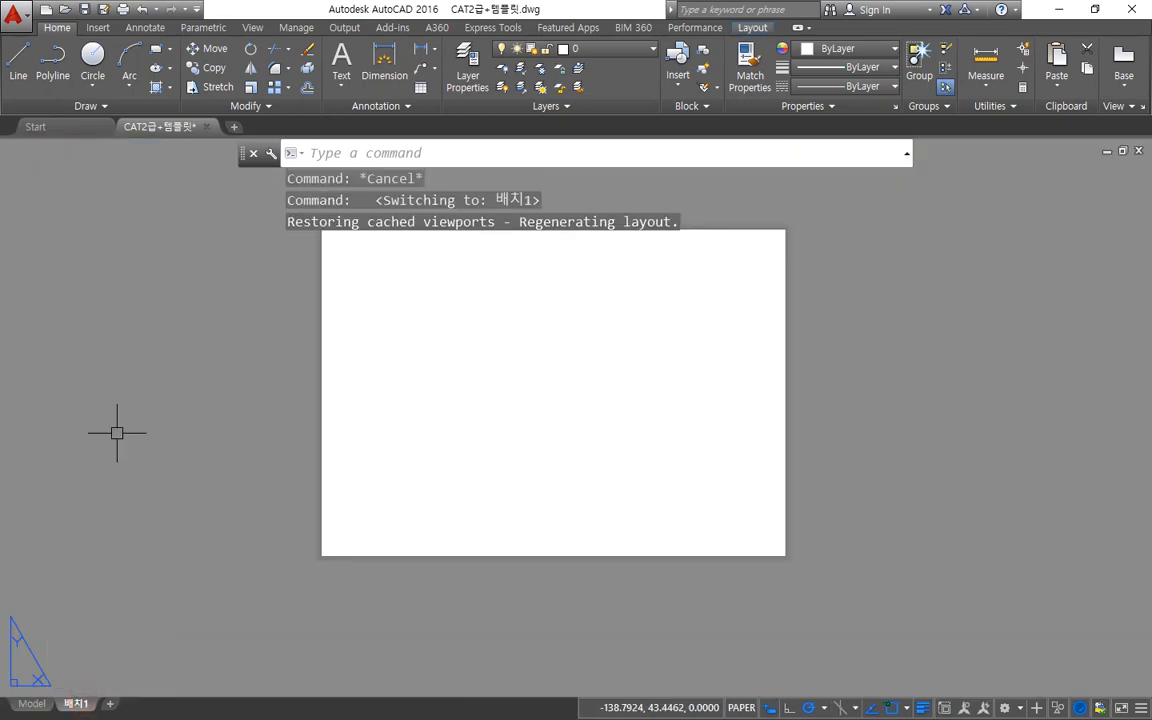
{"action": "middle_click_drag", "start_coordinate": [419, 401], "coordinate": [378, 434]}
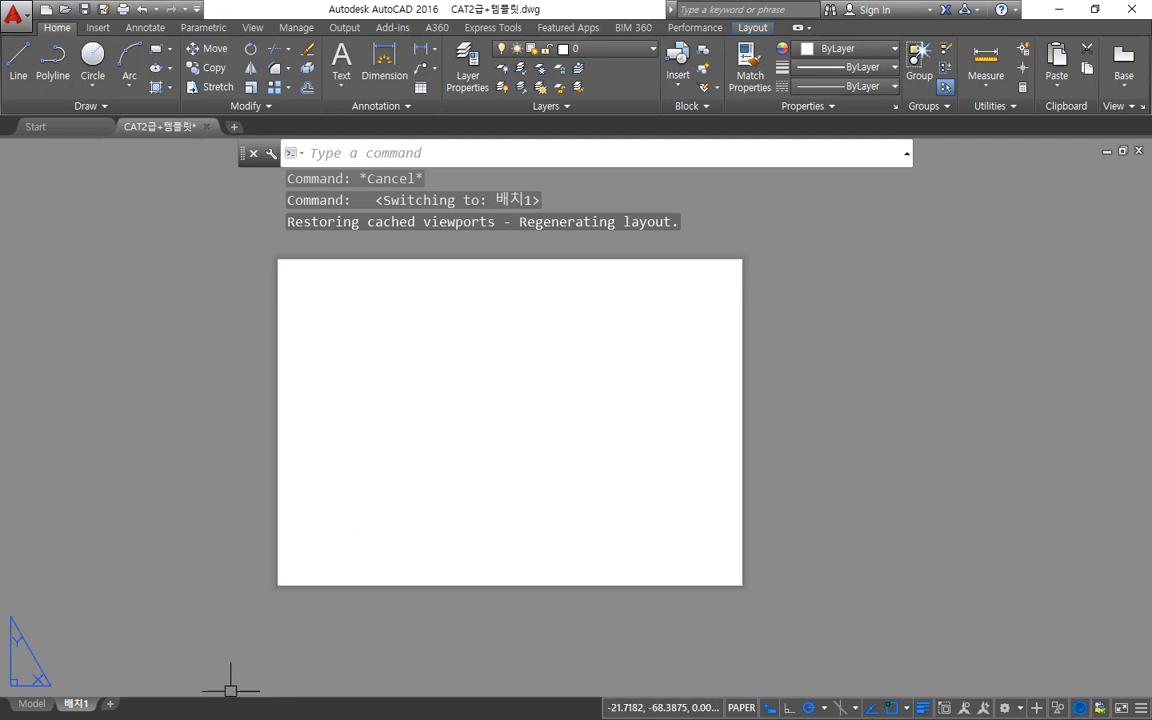
{"action": "mouse_move", "coordinate": [77, 706]}
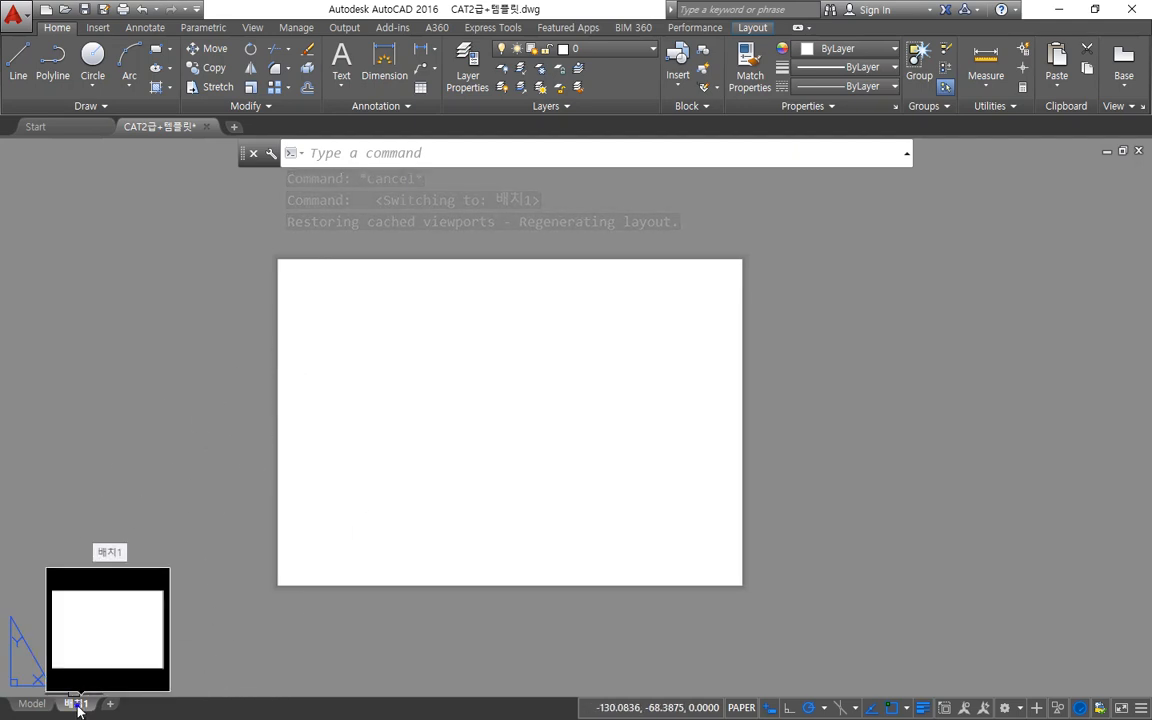
{"action": "right_click", "coordinate": [79, 708]}
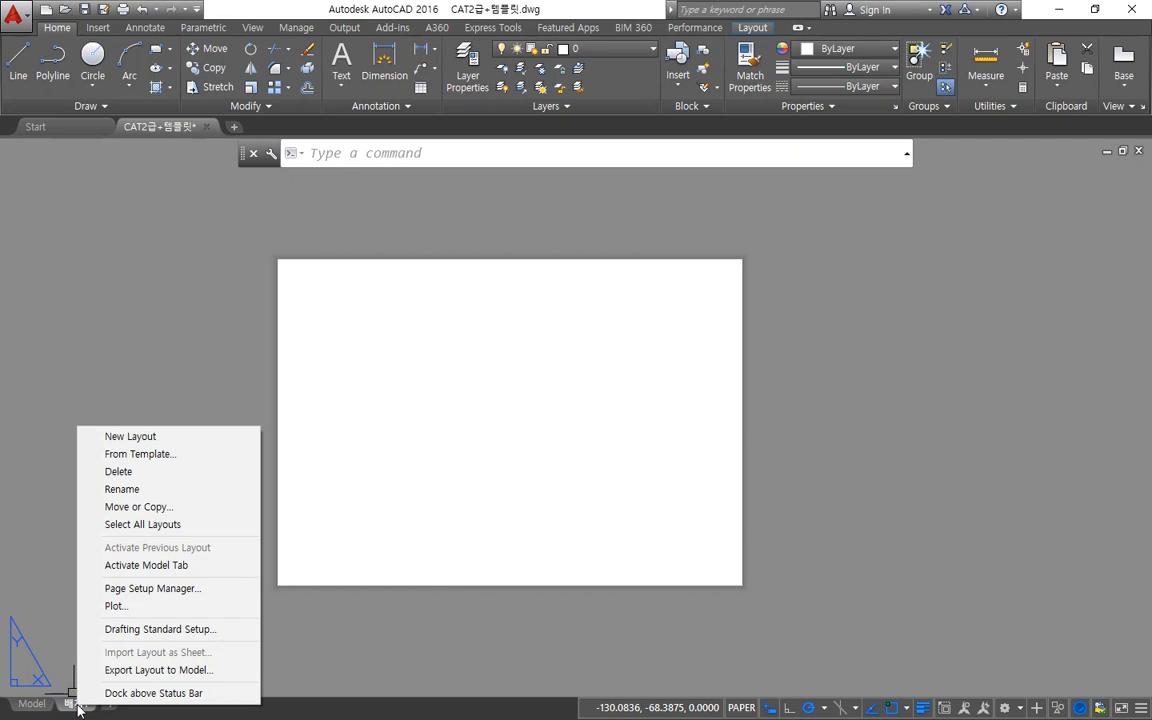
{"action": "left_click", "coordinate": [152, 588]}
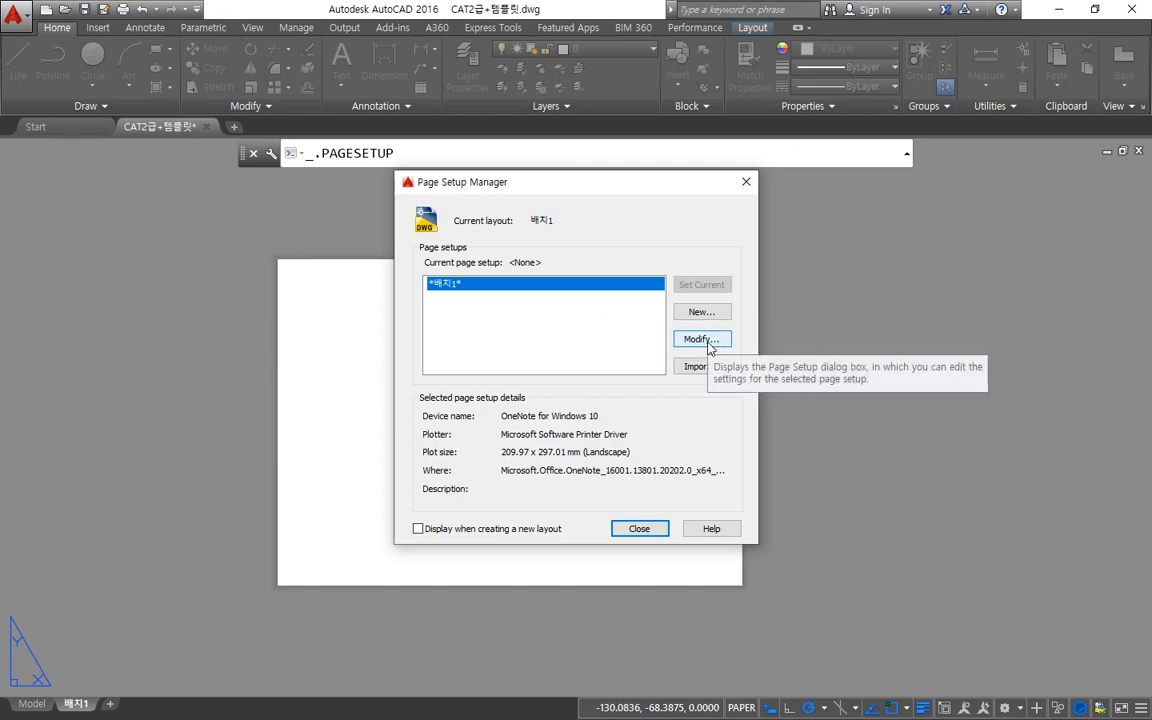
{"action": "left_click", "coordinate": [708, 345]}
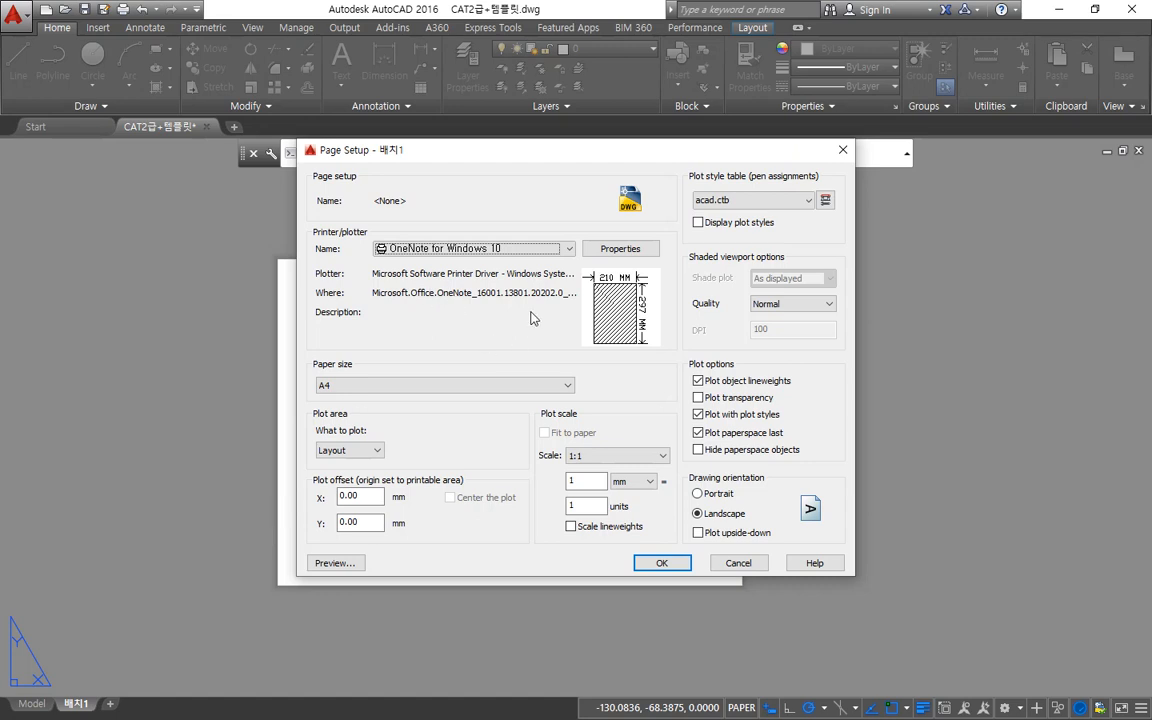
{"action": "left_click", "coordinate": [754, 202]}
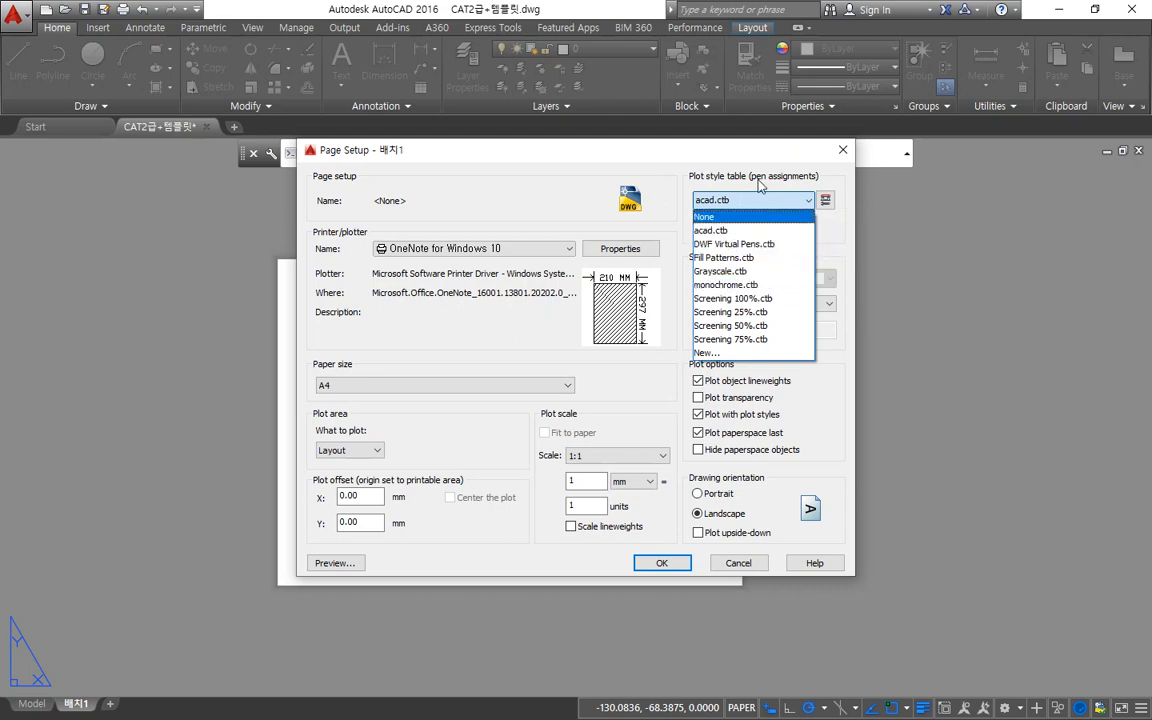
{"action": "left_click", "coordinate": [714, 230]}
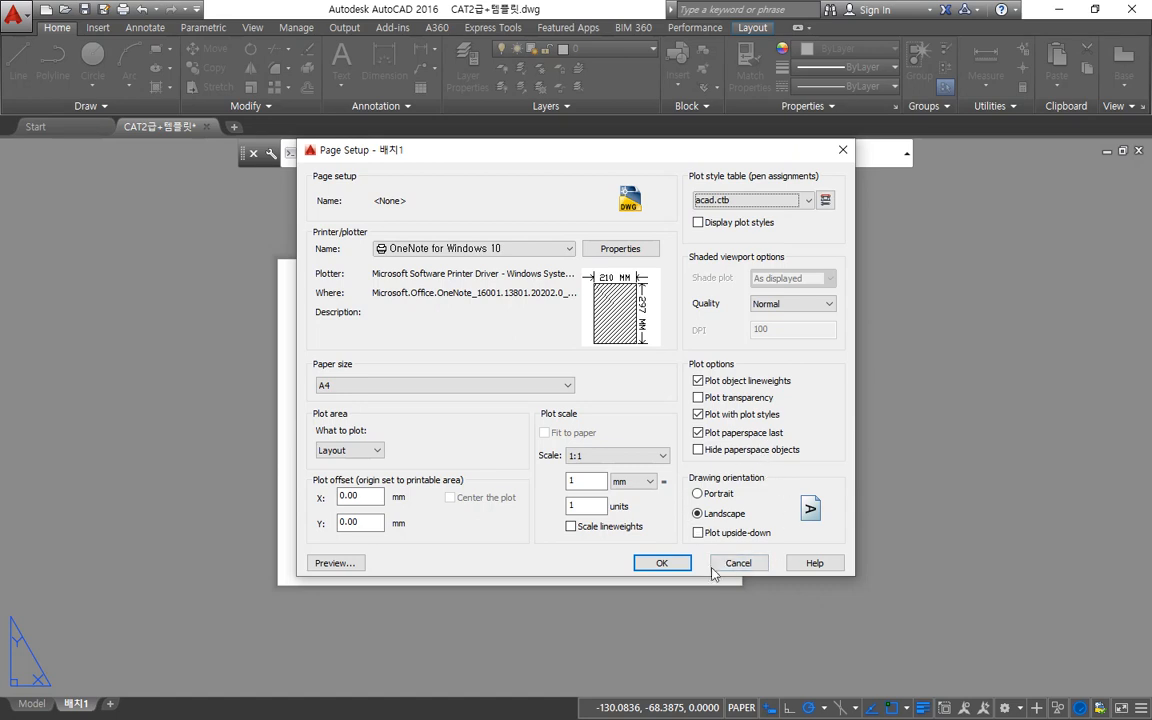
Review the available printers and the plot area choices in the 배치1 page setup
{"action": "left_click", "coordinate": [560, 251]}
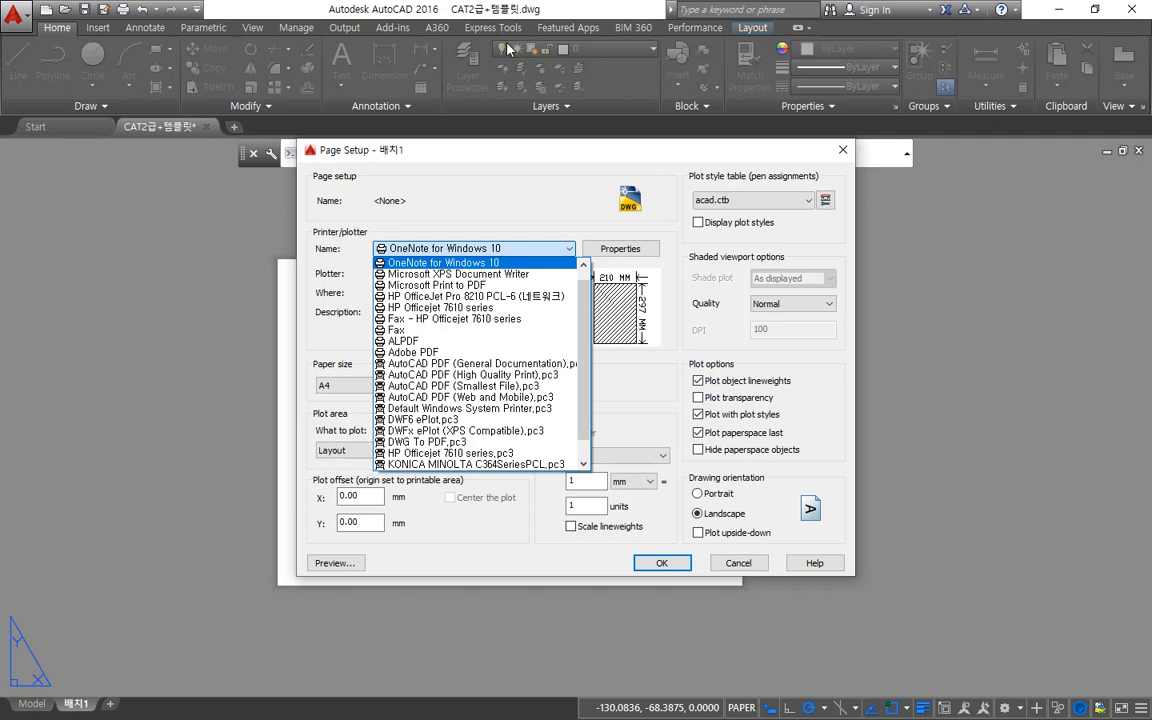
{"action": "left_click", "coordinate": [419, 166]}
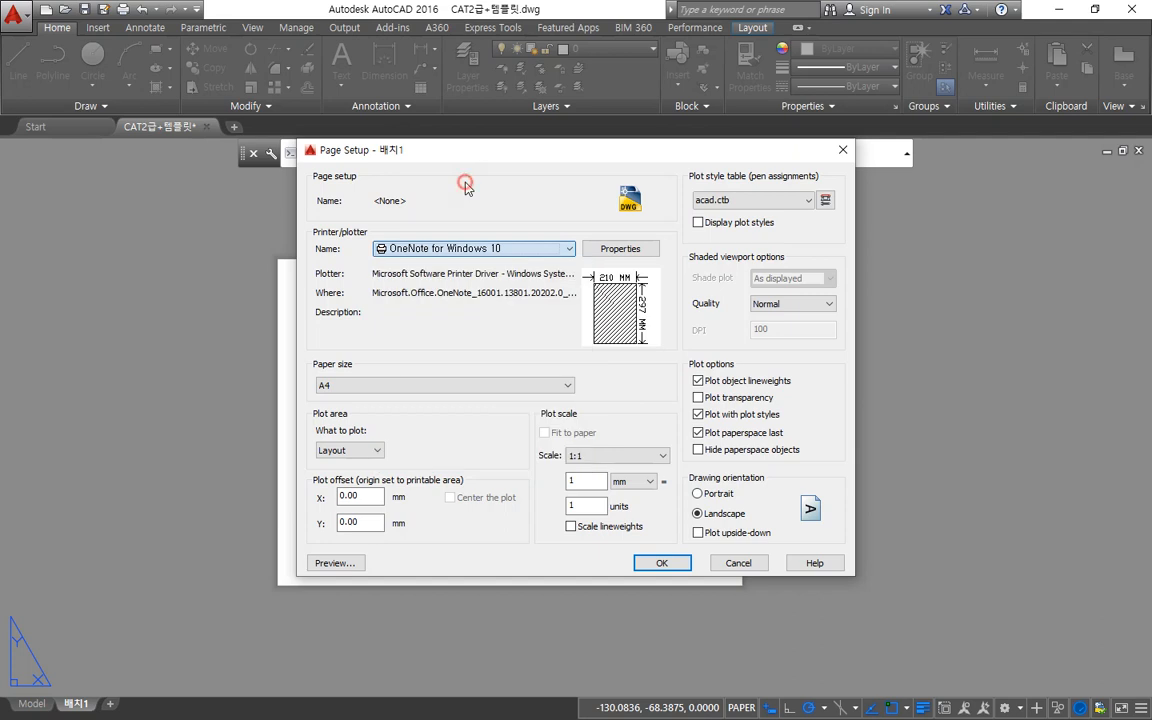
{"action": "left_click", "coordinate": [377, 450]}
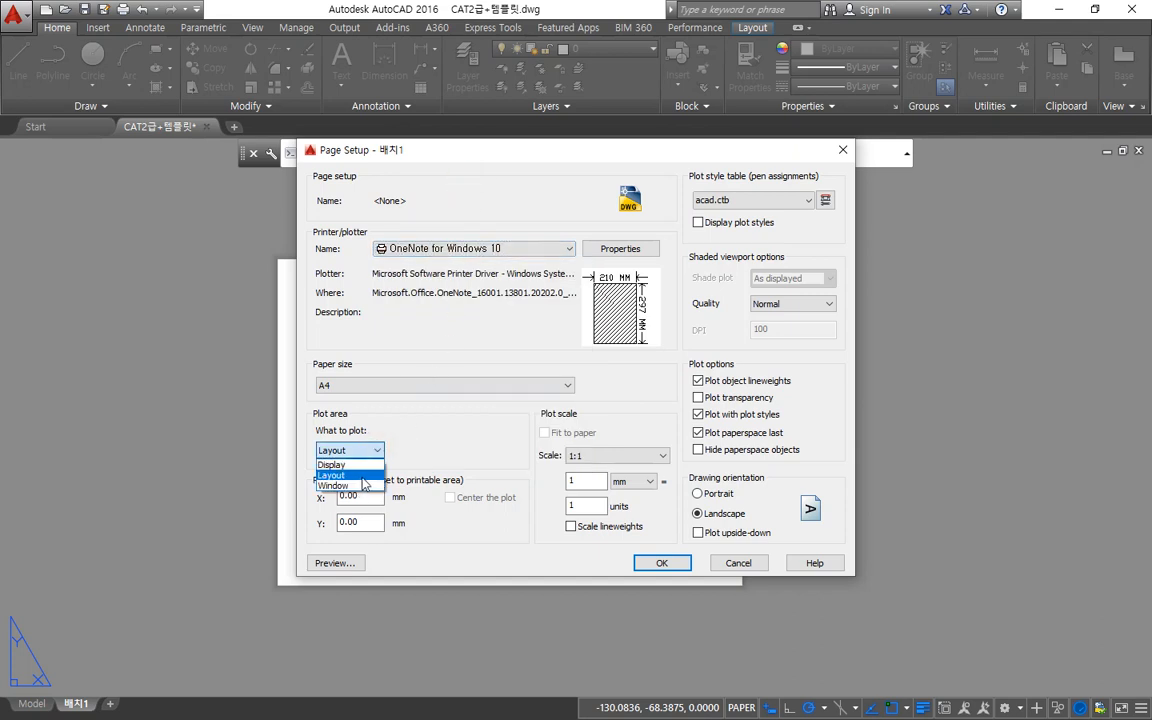
{"action": "left_click", "coordinate": [445, 459]}
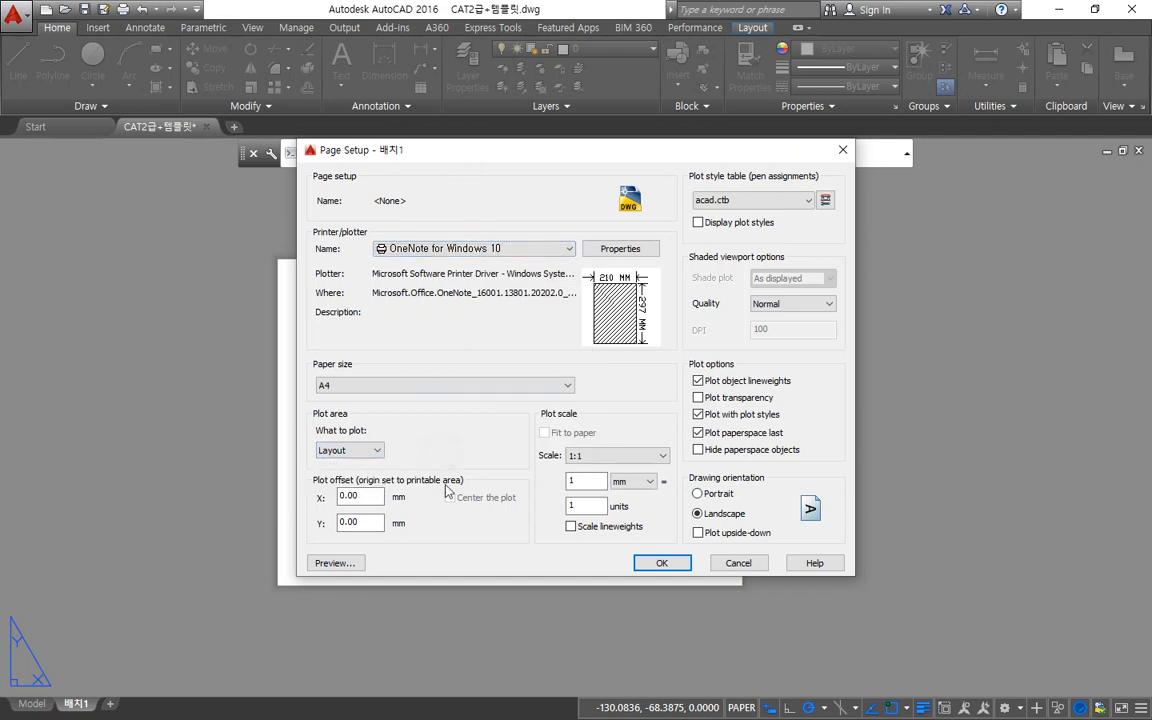
{"action": "left_click", "coordinate": [376, 451]}
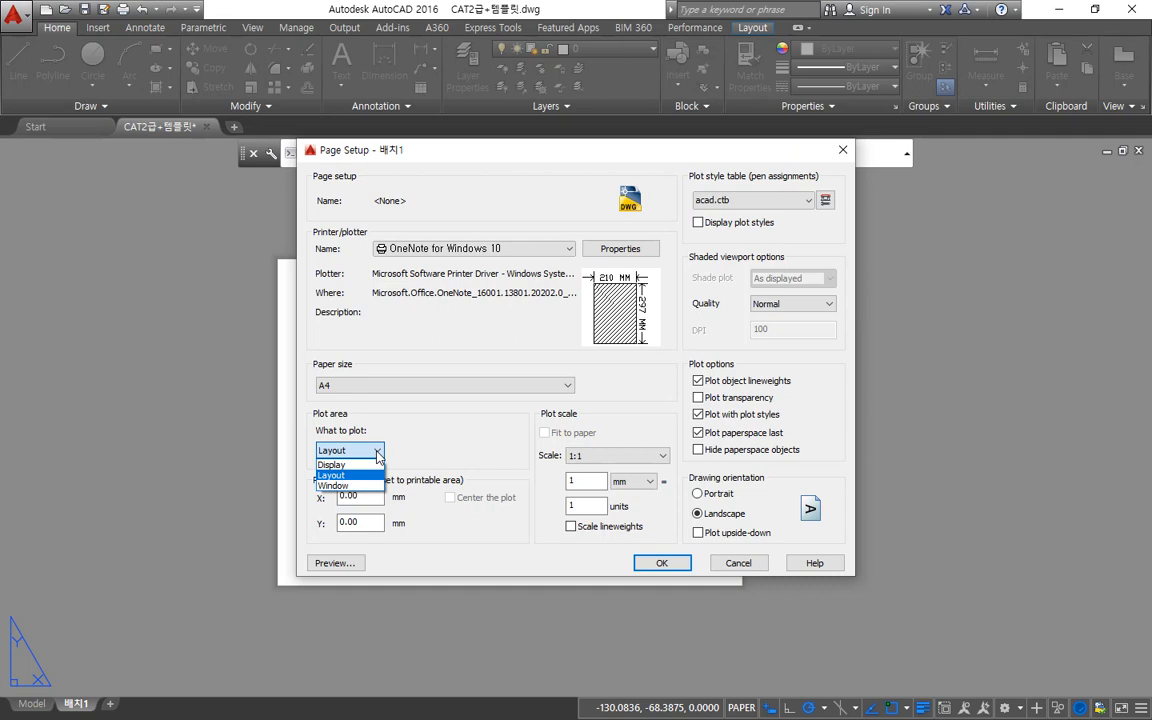
{"action": "left_click", "coordinate": [486, 437]}
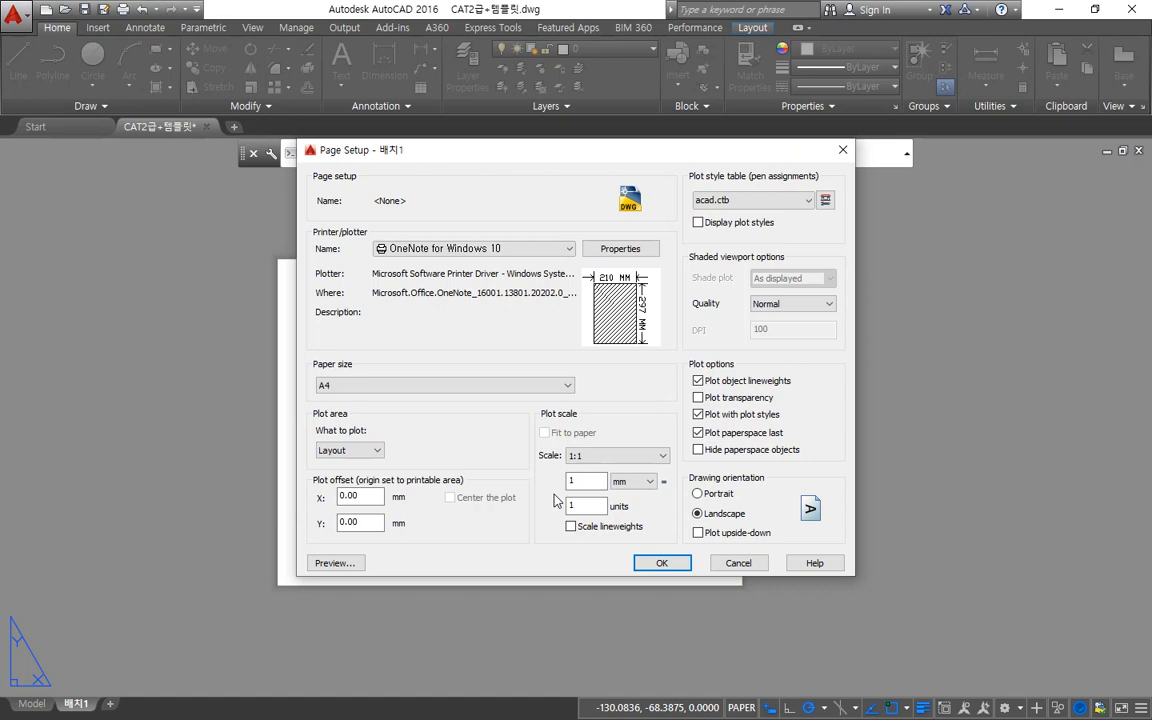
{"action": "key", "text": "ctrl+2"}
{"action": "mouse_move", "coordinate": [765, 228]}
{"action": "left_mouse_down"}
{"action": "mouse_move", "coordinate": [690, 197]}
{"action": "mouse_move", "coordinate": [735, 238]}
{"action": "left_mouse_up"}
{"action": "left_click_drag", "start_coordinate": [745, 505], "coordinate": [741, 561]}
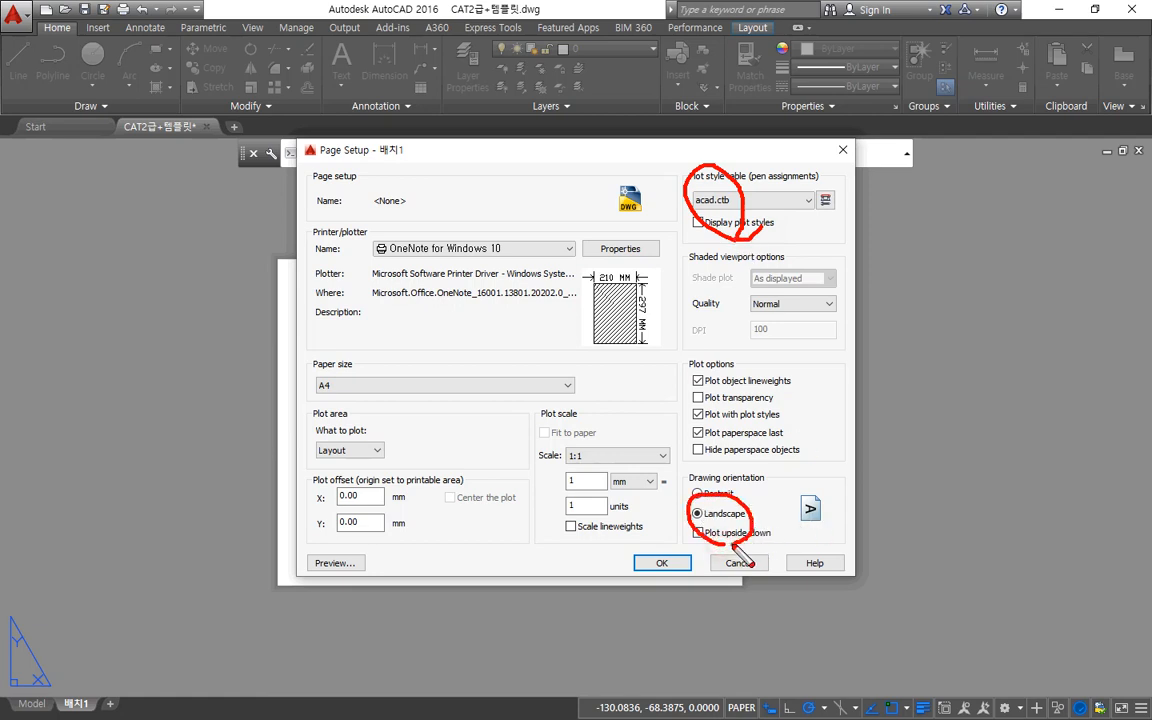
{"action": "mouse_move", "coordinate": [417, 225]}
{"action": "left_mouse_down"}
{"action": "mouse_move", "coordinate": [406, 208]}
{"action": "mouse_move", "coordinate": [440, 290]}
{"action": "left_mouse_up"}
{"action": "mouse_move", "coordinate": [333, 411]}
{"action": "left_mouse_down"}
{"action": "mouse_move", "coordinate": [386, 400]}
{"action": "mouse_move", "coordinate": [372, 404]}
{"action": "left_mouse_up"}
{"action": "left_click_drag", "start_coordinate": [352, 475], "coordinate": [383, 461]}
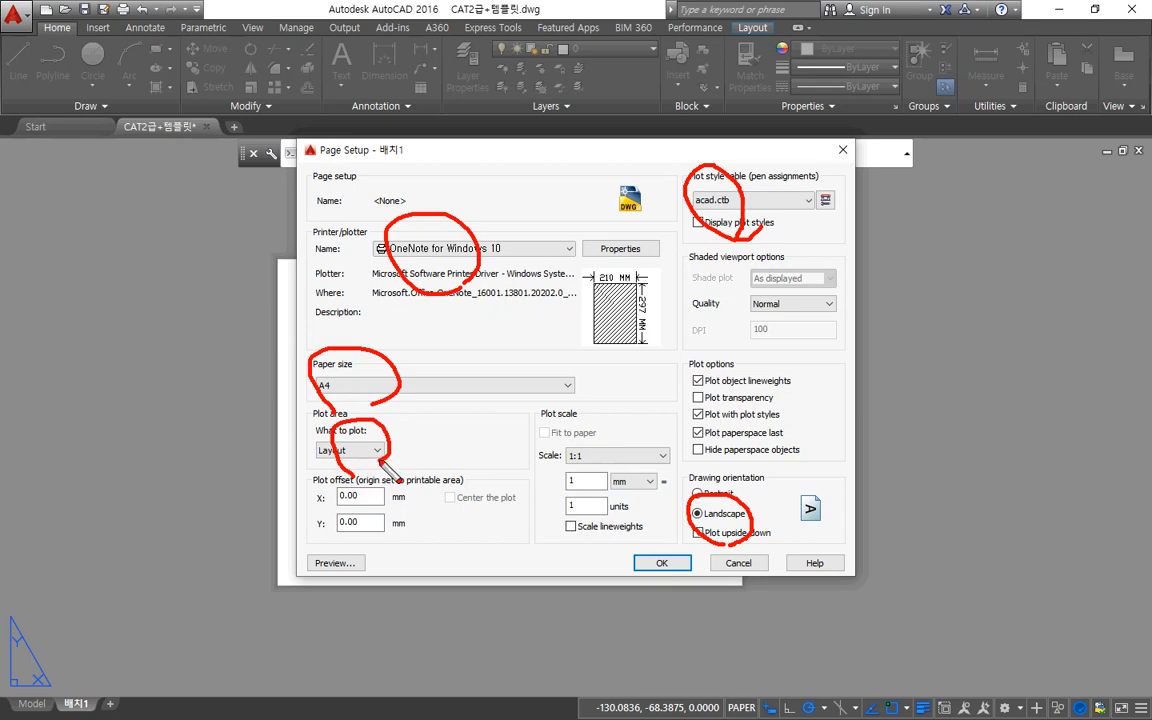
{"action": "mouse_move", "coordinate": [575, 466]}
{"action": "left_mouse_down"}
{"action": "mouse_move", "coordinate": [650, 490]}
{"action": "mouse_move", "coordinate": [600, 572]}
{"action": "mouse_move", "coordinate": [568, 540]}
{"action": "left_mouse_up"}
{"action": "key", "text": "e"}
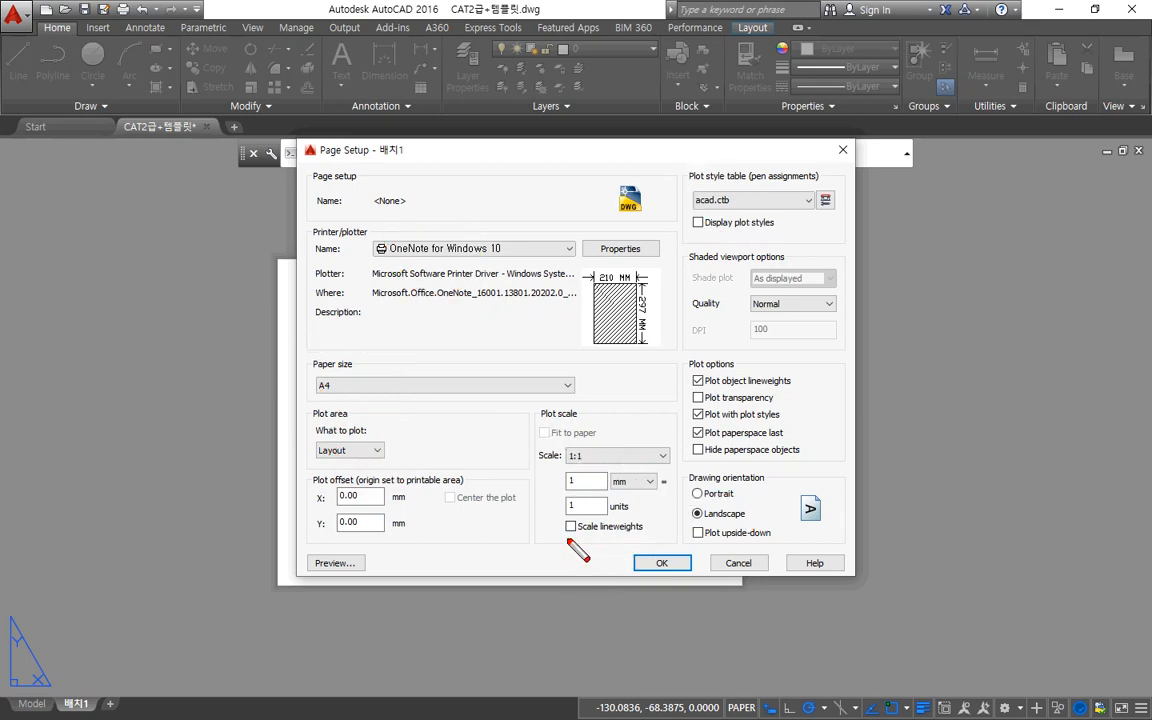
{"action": "key", "text": "Escape"}
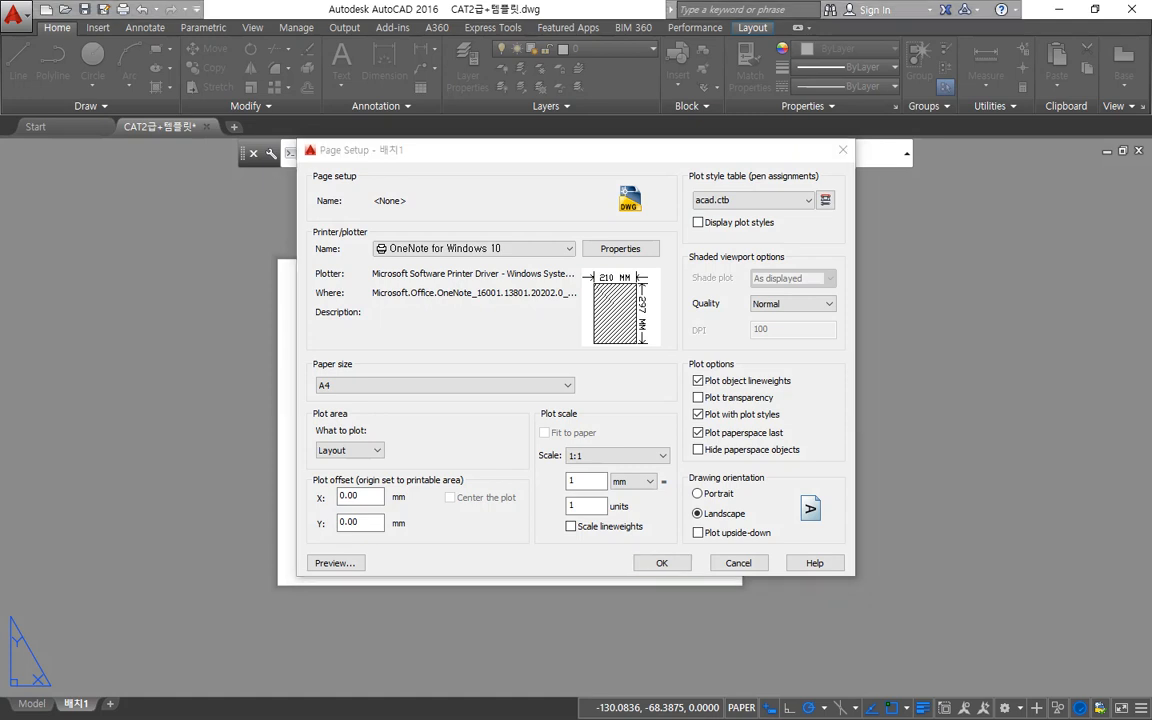
Accept the 배치1 page setup and close the page setup manager
{"action": "left_click", "coordinate": [663, 562]}
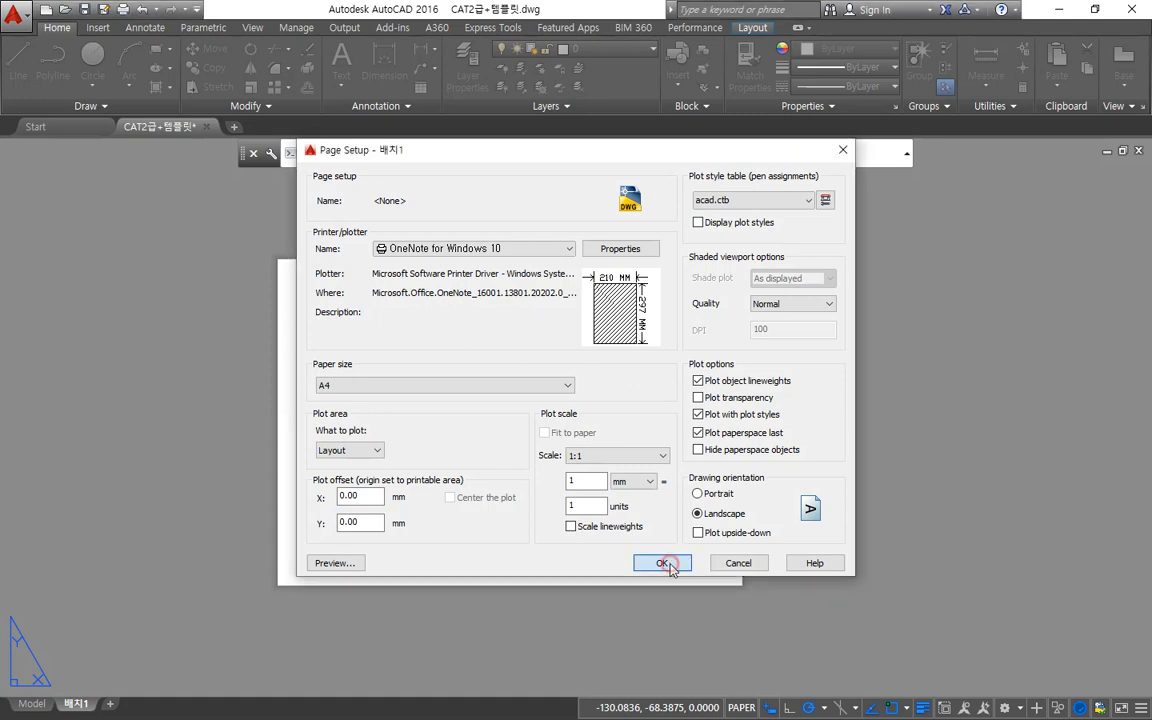
{"action": "left_click", "coordinate": [650, 530]}
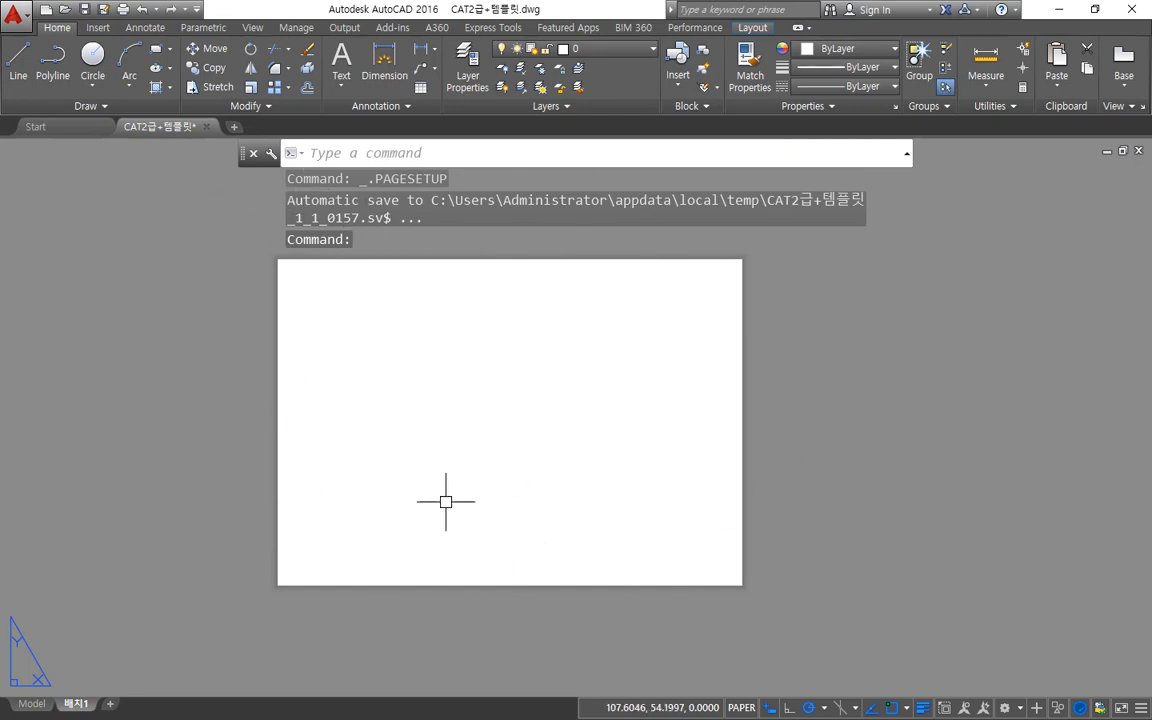
Draw a 297 by 210 rectangle from the origin 0,0 as the sheet border on the layout
{"action": "type", "text": "rec"}
{"action": "key", "text": "Return"}
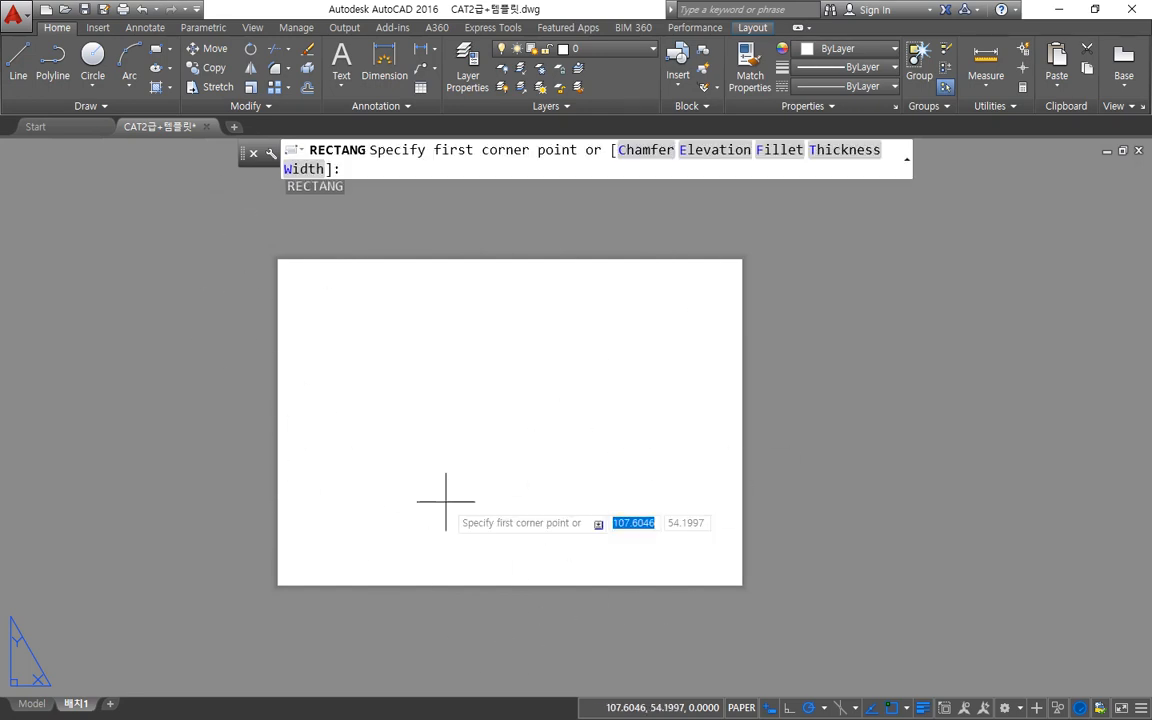
{"action": "type", "text": "0,0"}
{"action": "key", "text": "Return"}
{"action": "type", "text": "297"}
{"action": "key", "text": "Tab"}
{"action": "type", "text": "210"}
{"action": "key", "text": "Return"}
Offset the sheet border rectangle 10 inward to create the inner margin frame
{"action": "type", "text": "o"}
{"action": "key", "text": "Return"}
{"action": "type", "text": "10"}
{"action": "key", "text": "Return"}
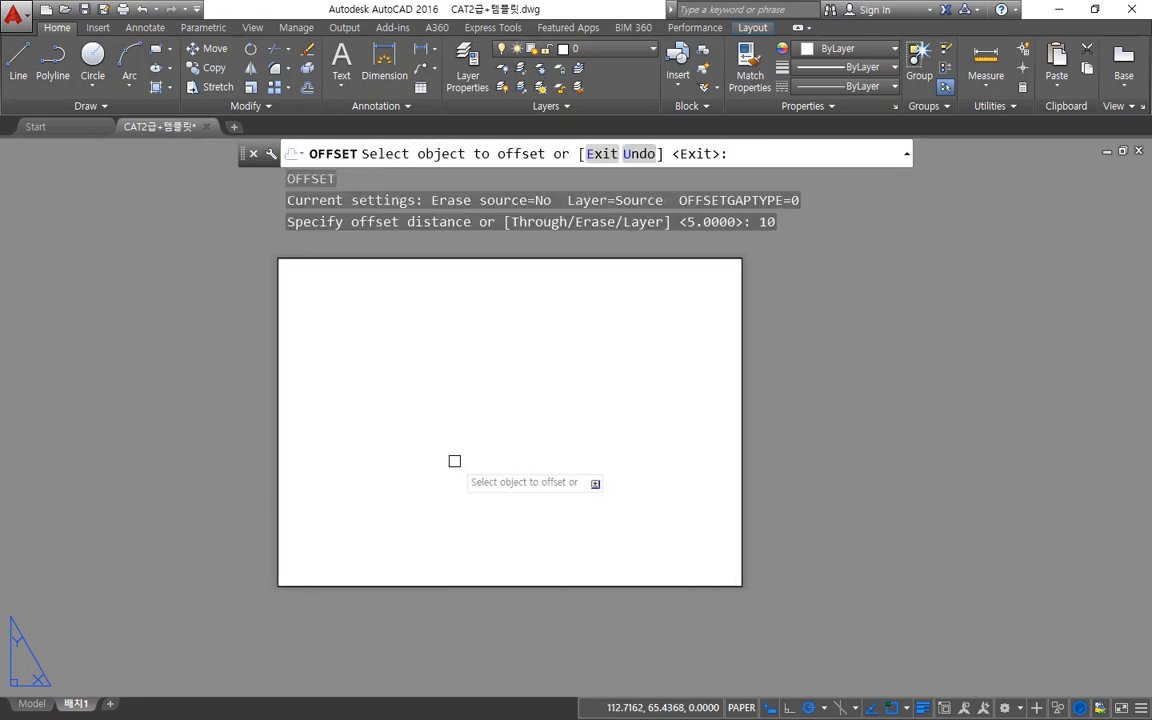
{"action": "left_click", "coordinate": [450, 258]}
{"action": "left_click", "coordinate": [458, 337]}
{"action": "key", "text": "Return"}
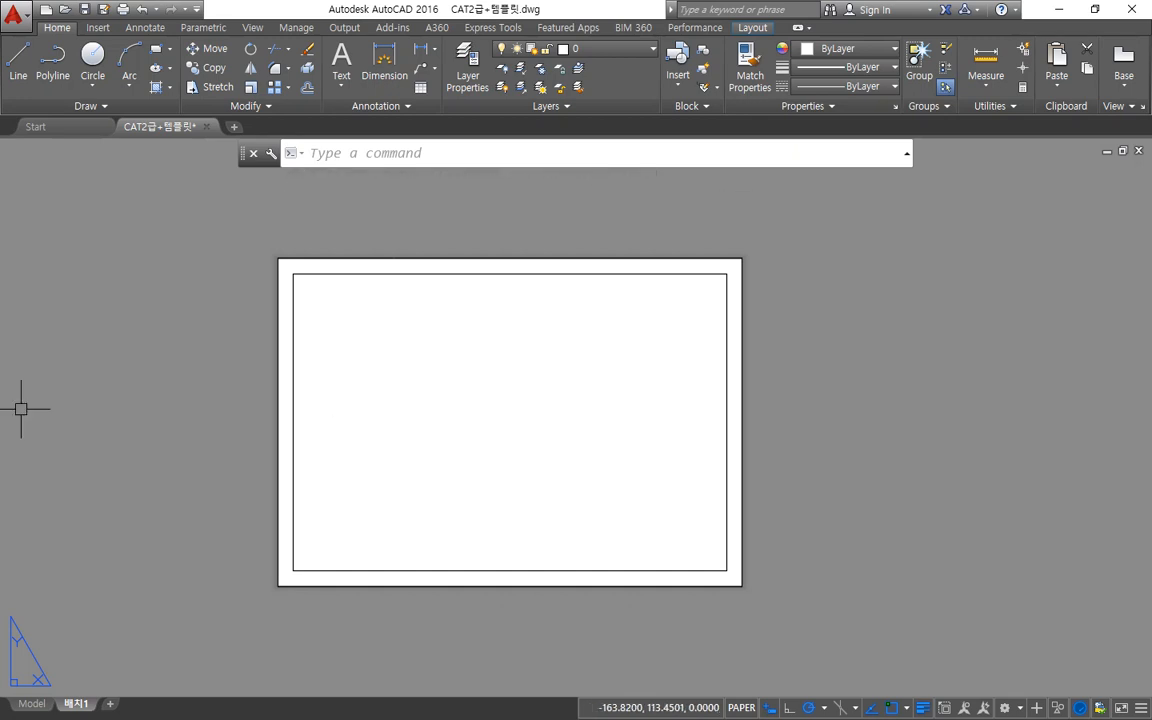
Switch to the Notepad notes and review the layout commands, highlighting the MView entry
{"action": "key", "text": "alt+Tab"}
{"action": "scroll", "coordinate": [694, 550], "scroll_direction": "down", "scroll_amount": 3}
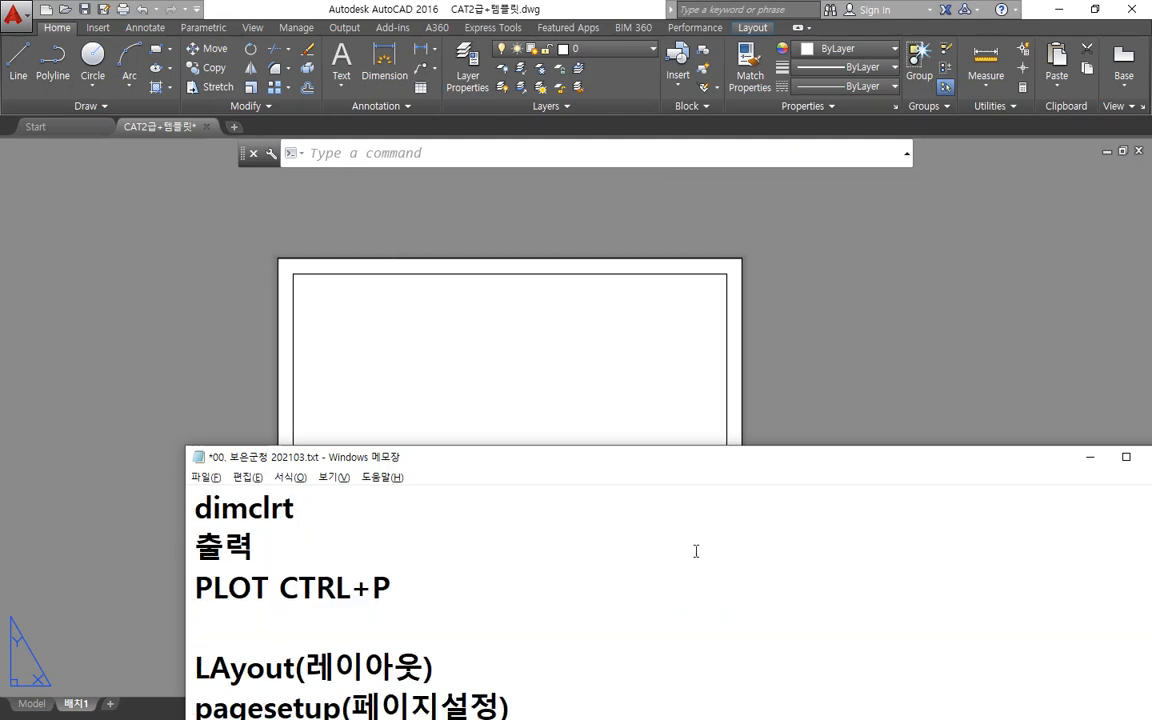
{"action": "left_click_drag", "start_coordinate": [689, 466], "coordinate": [622, 234]}
{"action": "scroll", "coordinate": [571, 458], "scroll_direction": "down", "scroll_amount": 1}
{"action": "scroll", "coordinate": [560, 458], "scroll_direction": "up", "scroll_amount": 1}
{"action": "left_click_drag", "start_coordinate": [124, 432], "coordinate": [343, 440]}
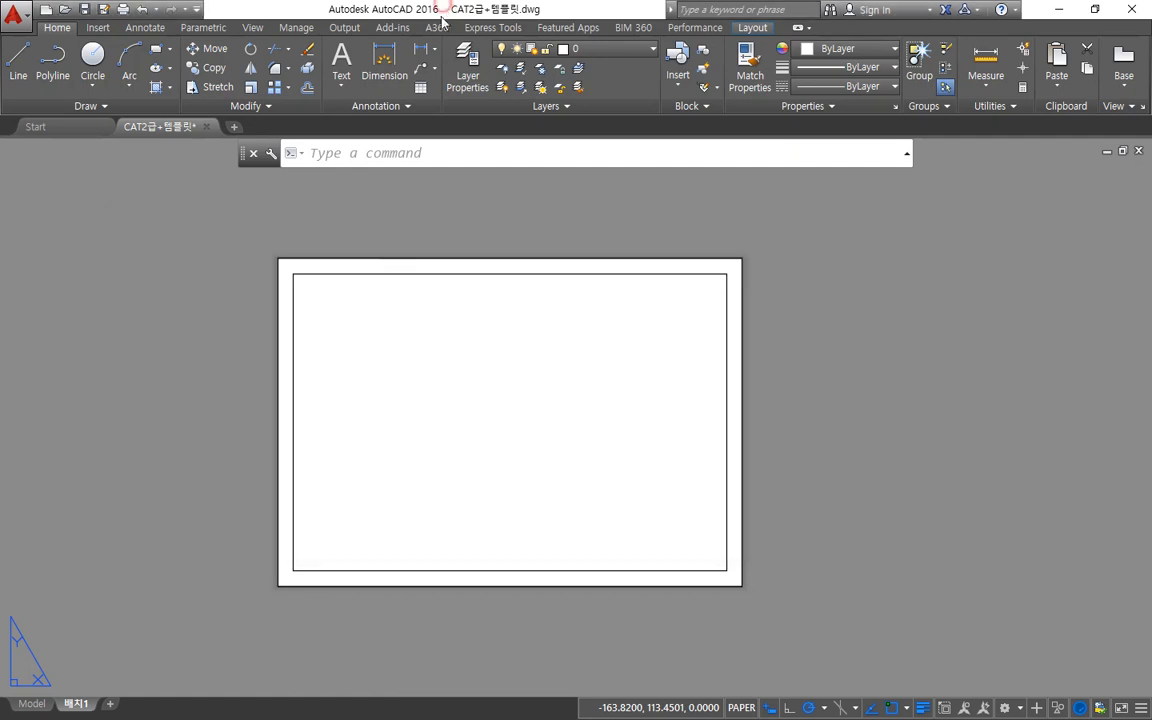
Switch back to AutoCAD and compare the model space views with the 배치1 layout
{"action": "left_click", "coordinate": [405, 8]}
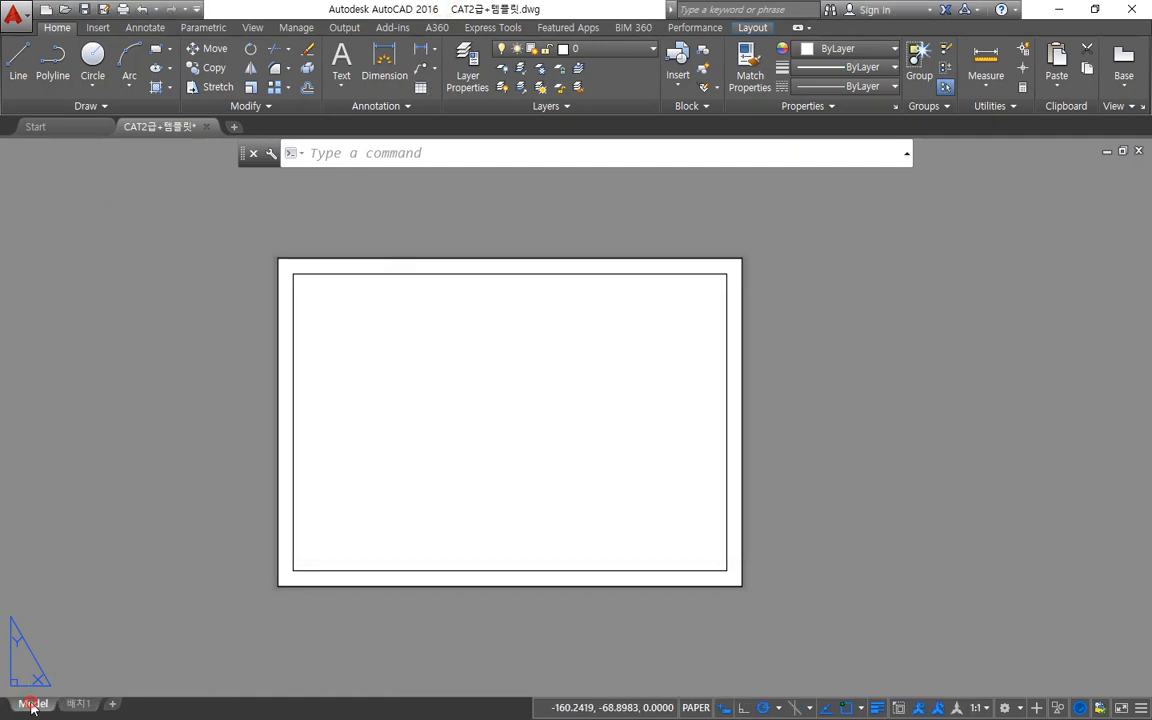
{"action": "left_click", "coordinate": [32, 704]}
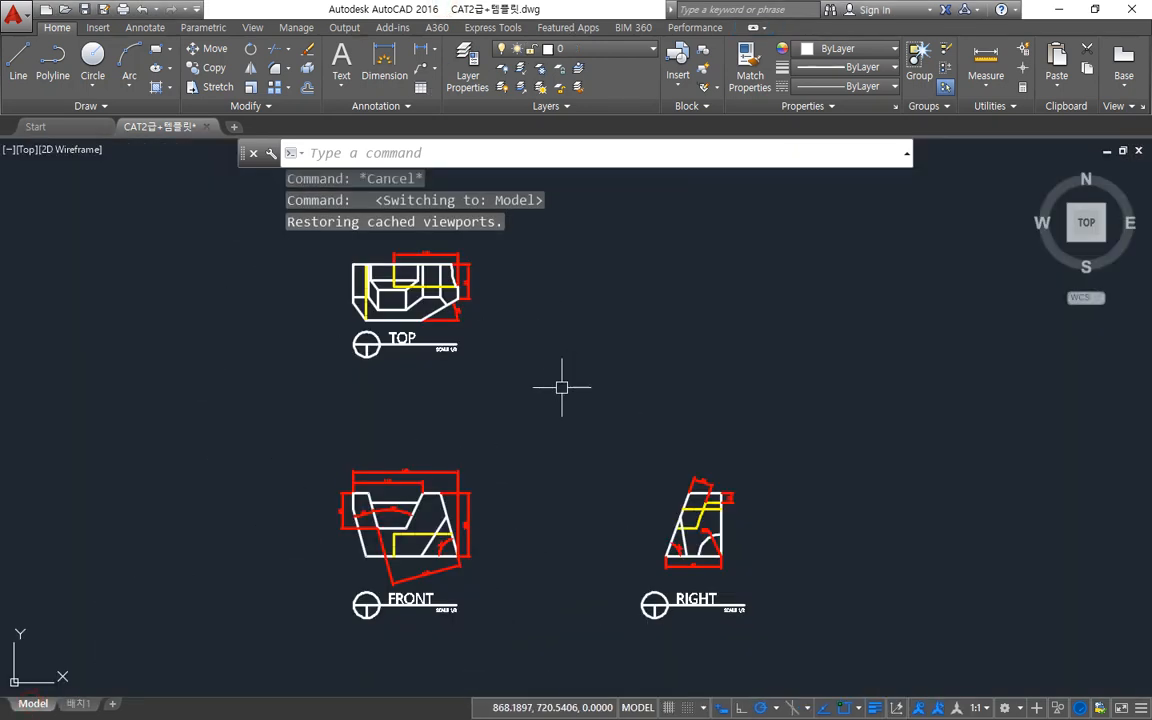
{"action": "left_click", "coordinate": [80, 704]}
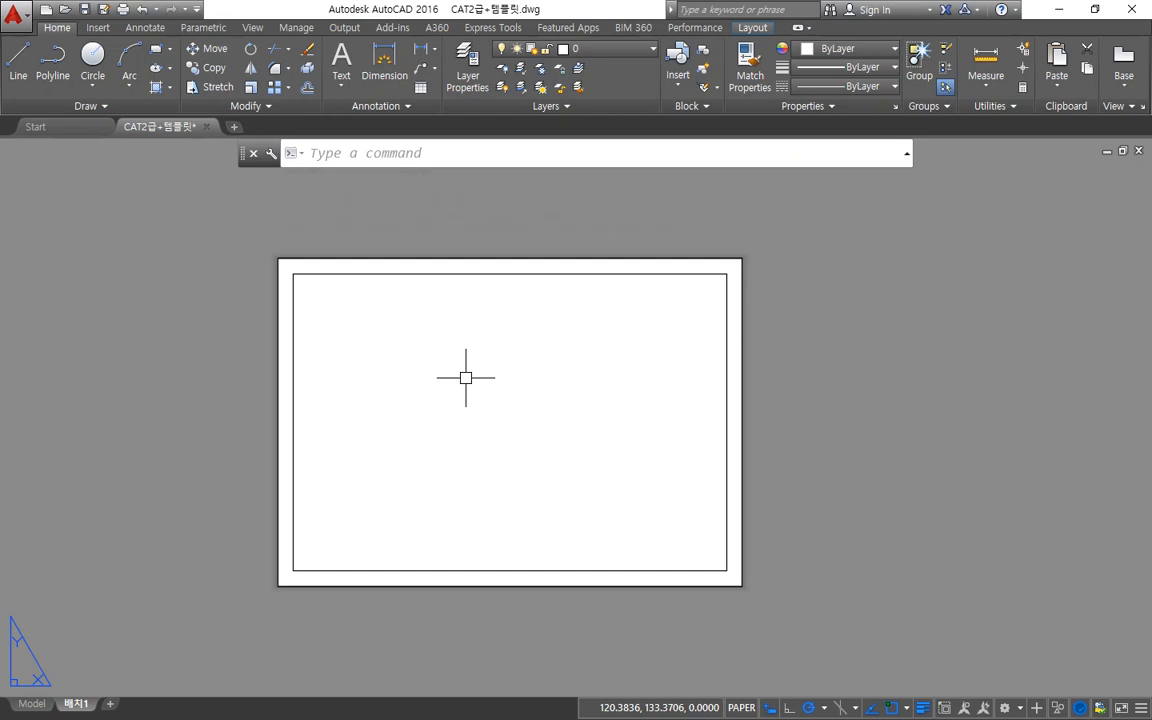
{"action": "mouse_move", "coordinate": [420, 274]}
{"action": "left_mouse_down"}
{"action": "mouse_move", "coordinate": [295, 372]}
{"action": "mouse_move", "coordinate": [630, 567]}
{"action": "mouse_move", "coordinate": [468, 283]}
{"action": "mouse_move", "coordinate": [416, 285]}
{"action": "left_mouse_up"}
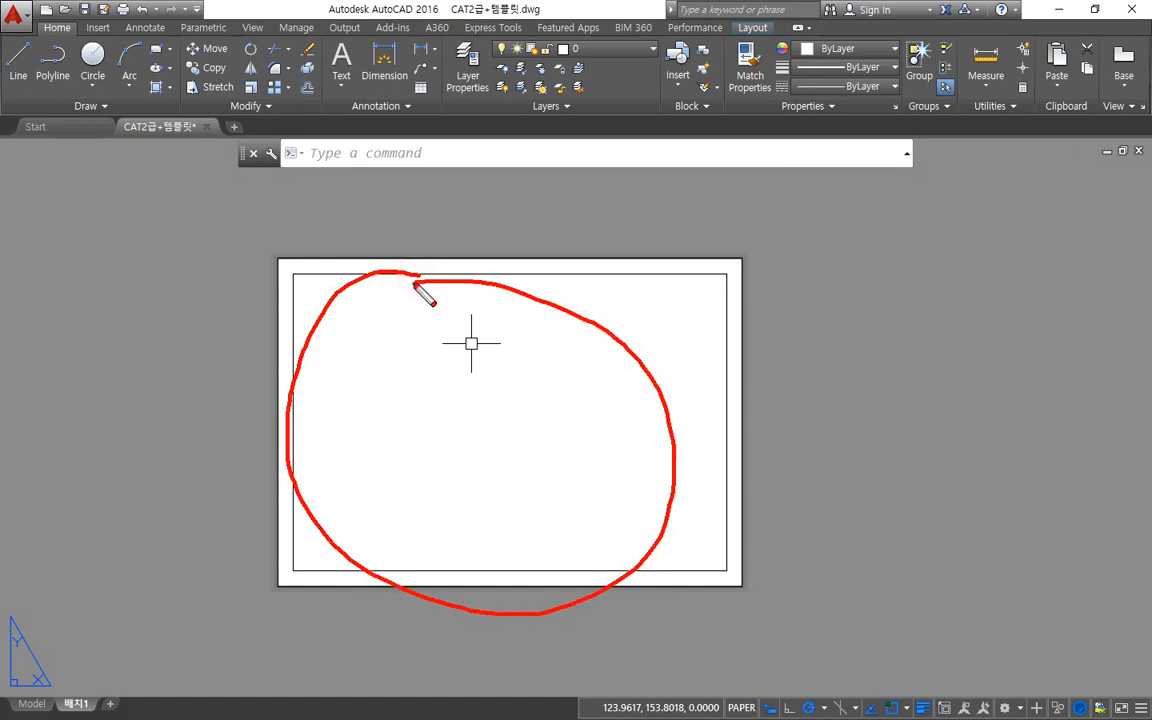
{"action": "mouse_move", "coordinate": [970, 368]}
{"action": "left_mouse_down"}
{"action": "mouse_move", "coordinate": [910, 306]}
{"action": "mouse_move", "coordinate": [958, 360]}
{"action": "mouse_move", "coordinate": [877, 374]}
{"action": "left_mouse_up"}
{"action": "left_click_drag", "start_coordinate": [873, 323], "coordinate": [922, 378]}
{"action": "left_click_drag", "start_coordinate": [139, 277], "coordinate": [79, 343]}
{"action": "left_click_drag", "start_coordinate": [72, 272], "coordinate": [122, 340]}
{"action": "left_click_drag", "start_coordinate": [566, 177], "coordinate": [478, 259]}
{"action": "left_click_drag", "start_coordinate": [472, 193], "coordinate": [527, 273]}
{"action": "left_click_drag", "start_coordinate": [324, 600], "coordinate": [252, 686]}
{"action": "left_click_drag", "start_coordinate": [231, 610], "coordinate": [320, 676]}
{"action": "left_click_drag", "start_coordinate": [968, 573], "coordinate": [880, 645]}
{"action": "left_click_drag", "start_coordinate": [862, 572], "coordinate": [955, 650]}
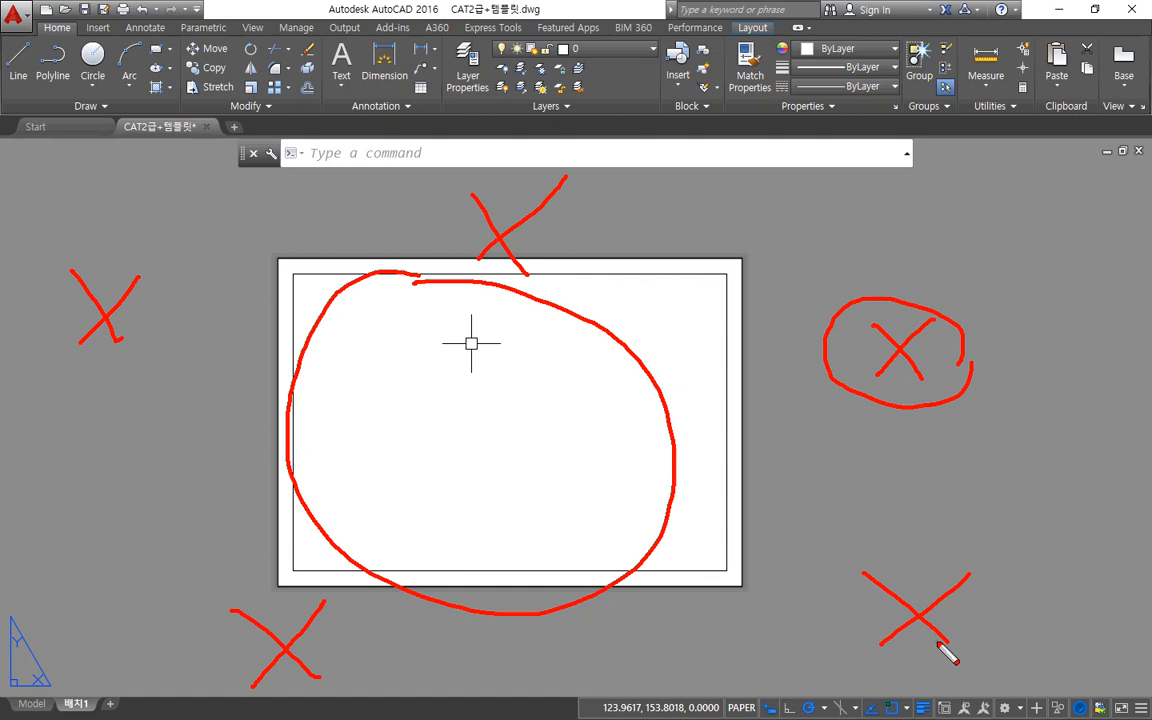
{"action": "key", "text": "Escape"}
Switch to the Notepad notes and append "- 모델영역의 내용을 배치뷰로 불러오는 명령" to the MView entry, followed by a blank line
{"action": "key", "text": "alt+Tab"}
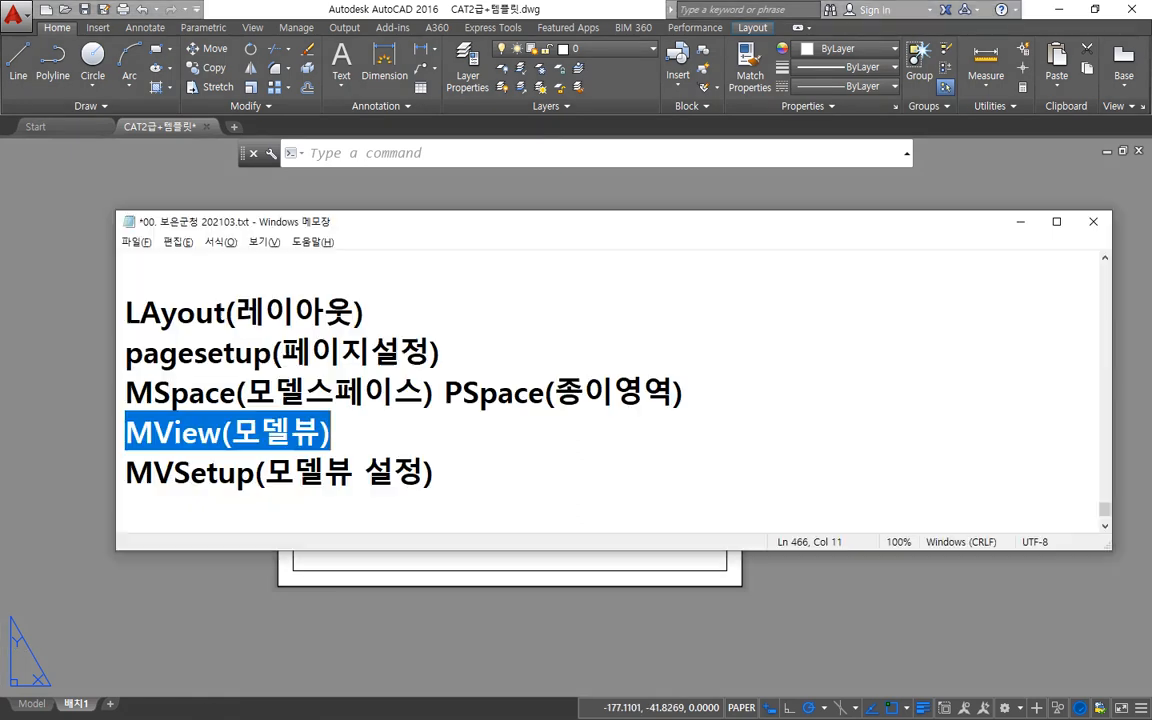
{"action": "left_click", "coordinate": [351, 472]}
{"action": "left_click", "coordinate": [384, 441]}
{"action": "type", "text": "-"}
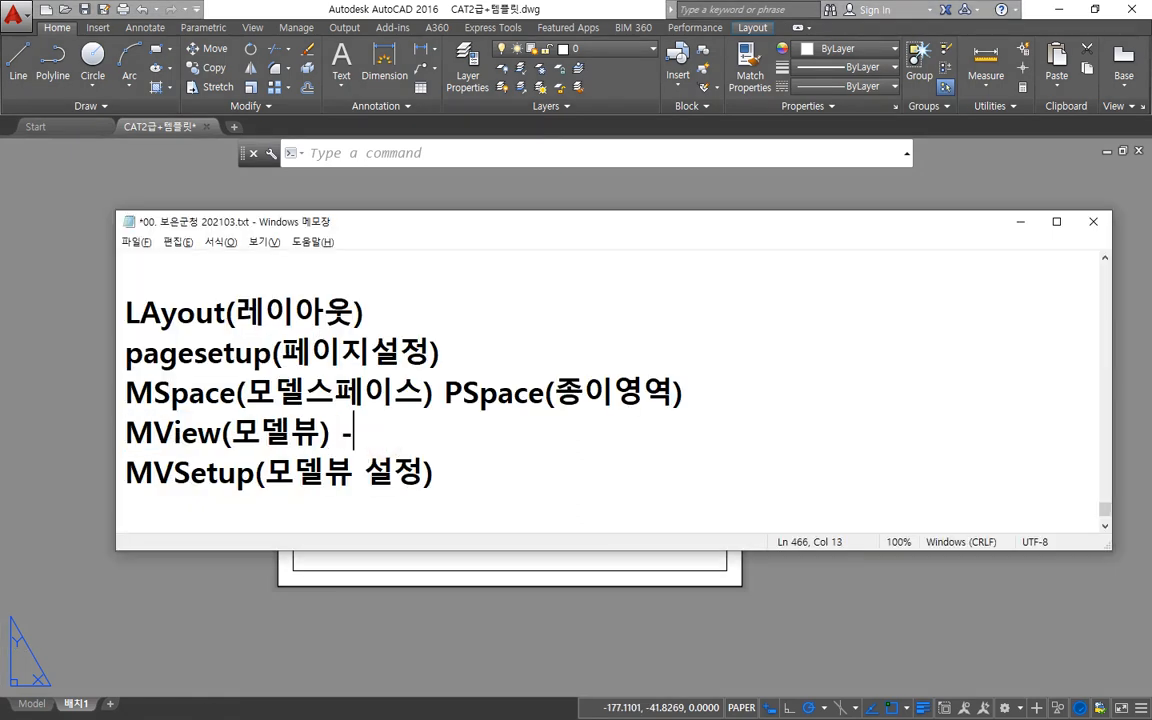
{"action": "type", "text": " 모델영"}
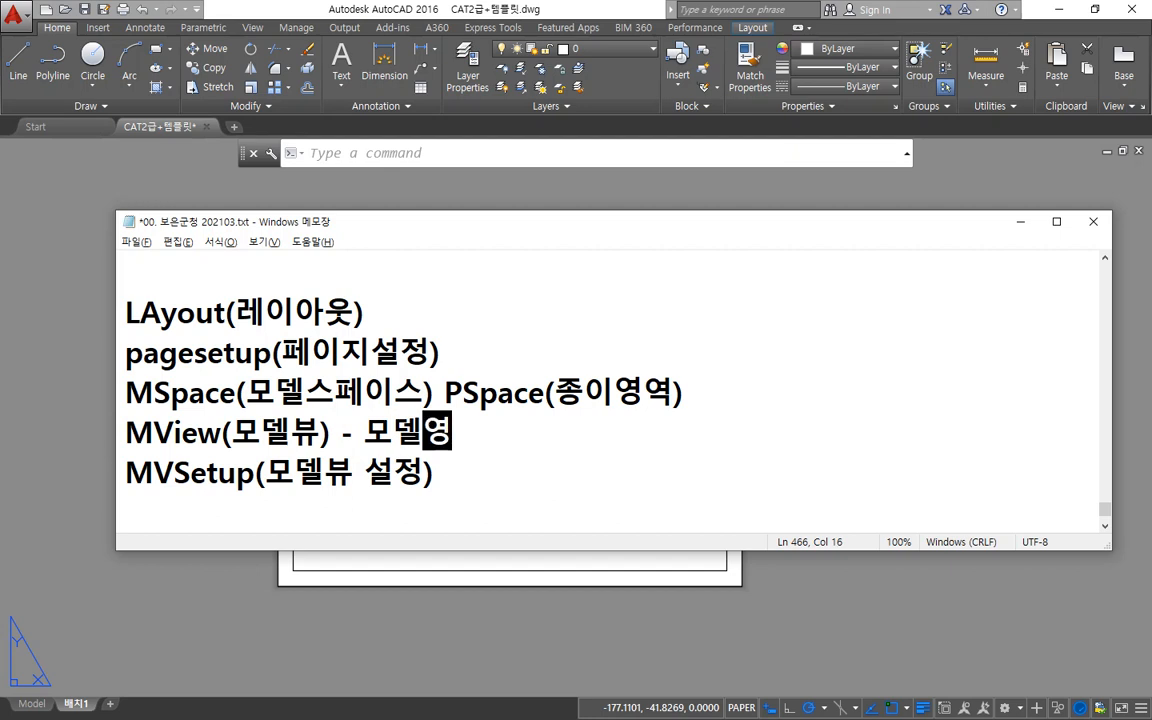
{"action": "type", "text": "역의 내용을 "}
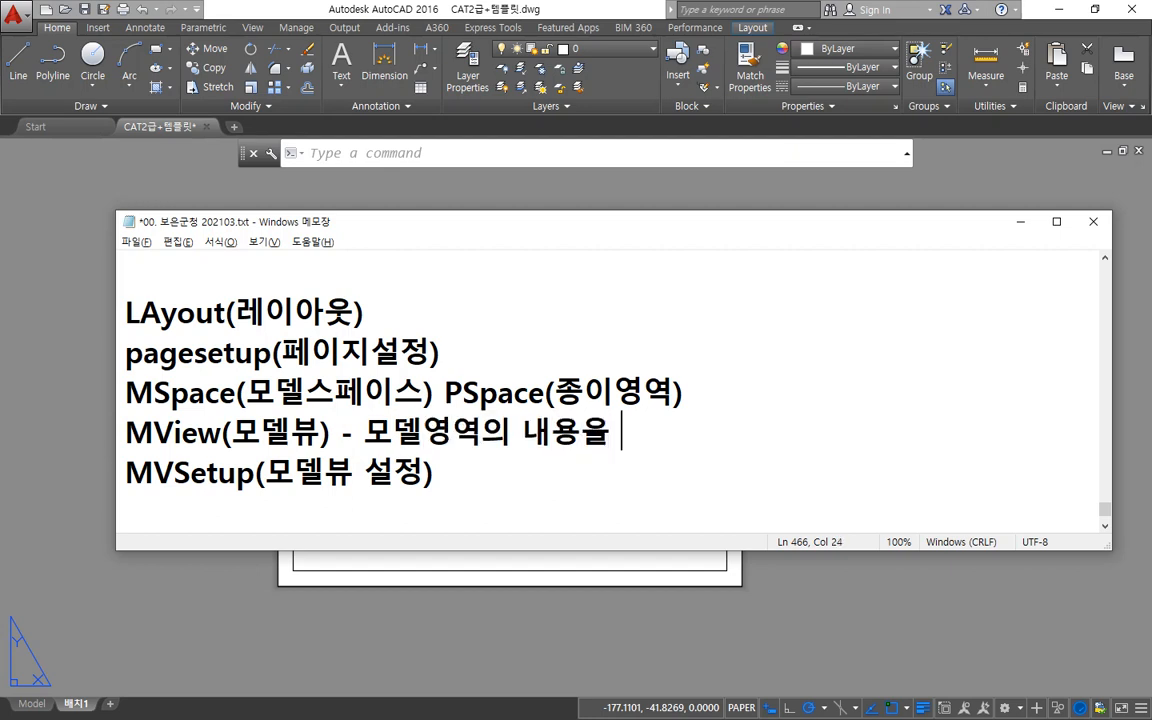
{"action": "type", "text": "배치"}
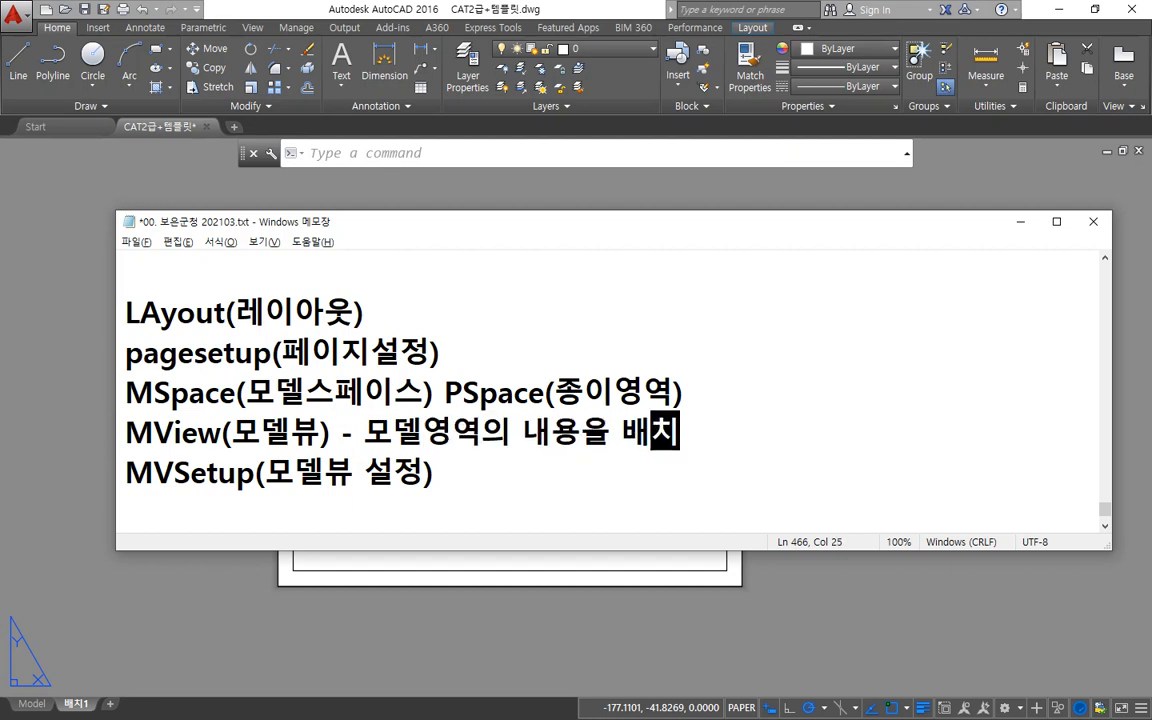
{"action": "type", "text": "뷰로 불"}
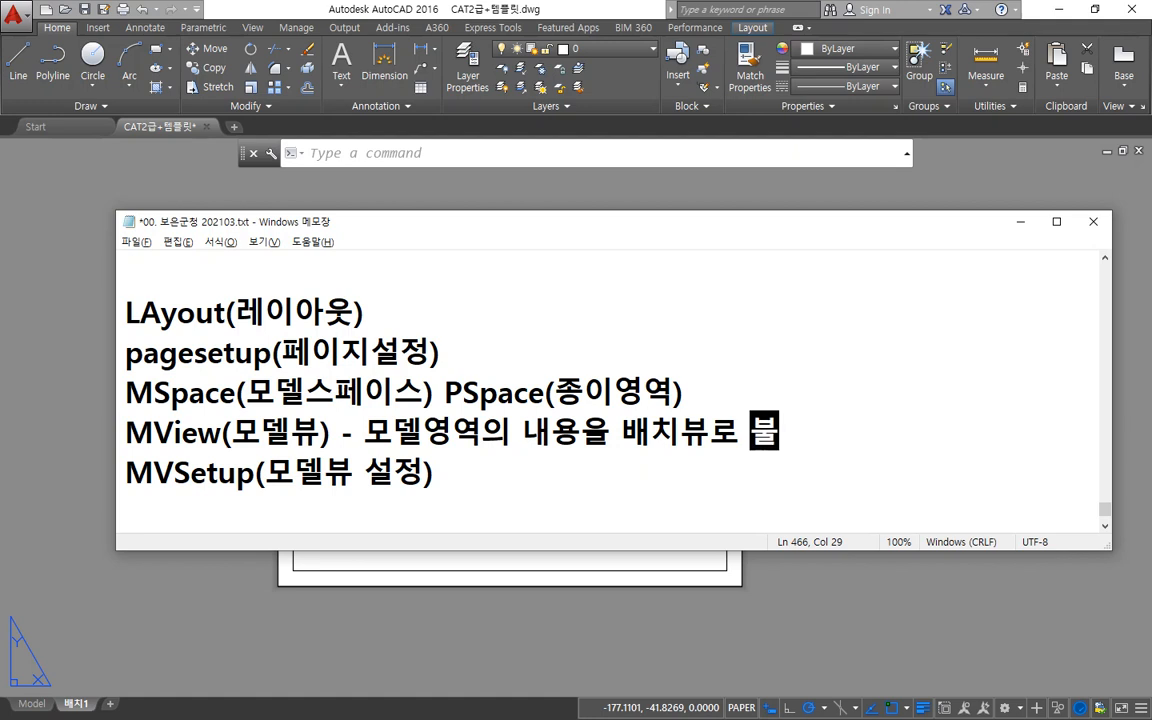
{"action": "type", "text": "렁오는 명령"}
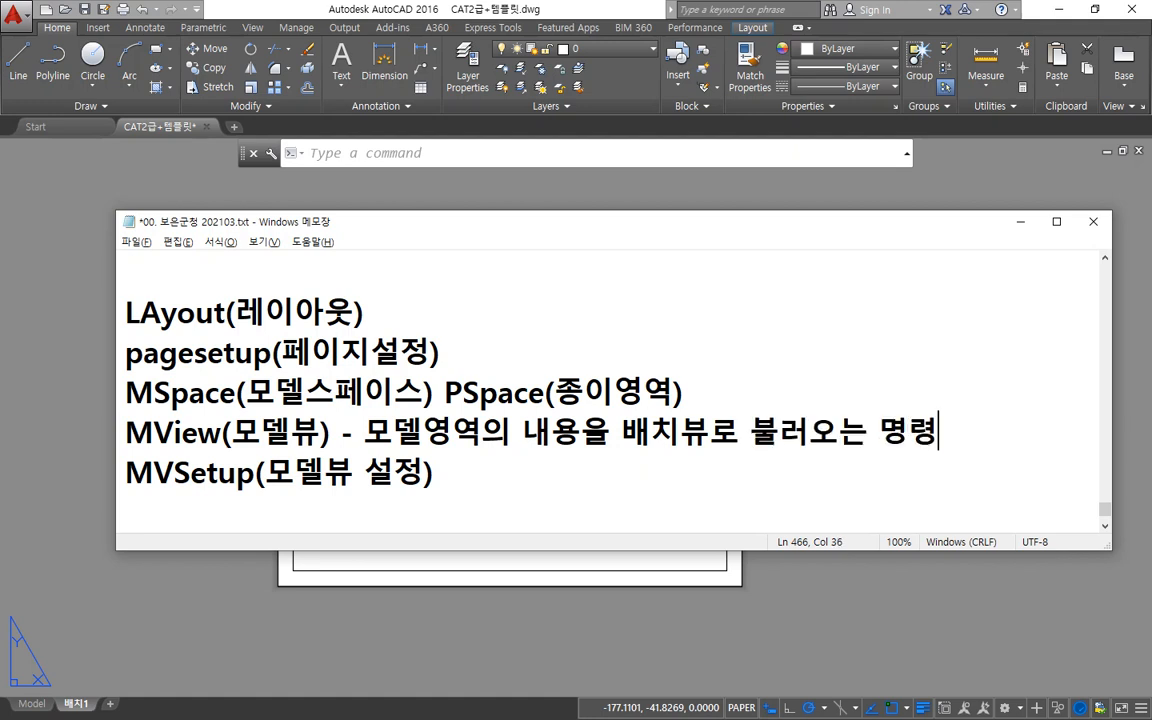
{"action": "key", "text": "Return"}
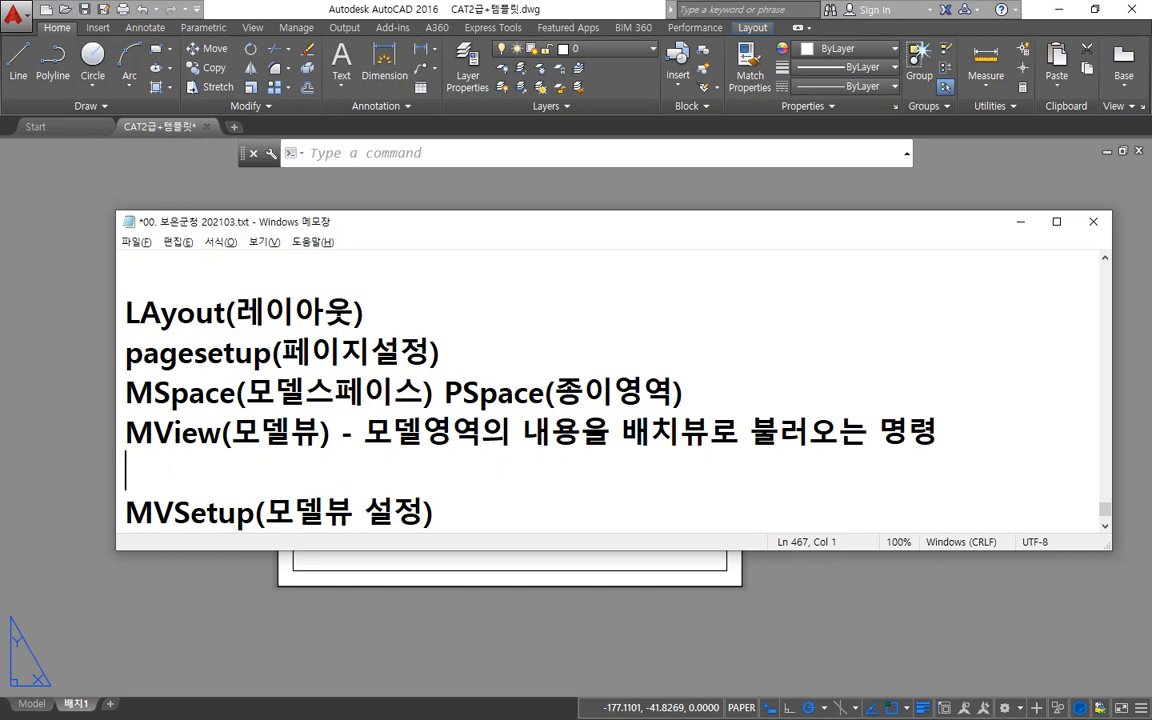
Insert "(종이영역, Paper Space)" directly after 배치뷰 in the MView description
{"action": "left_click", "coordinate": [713, 449]}
{"action": "type", "text": "(종이여"}
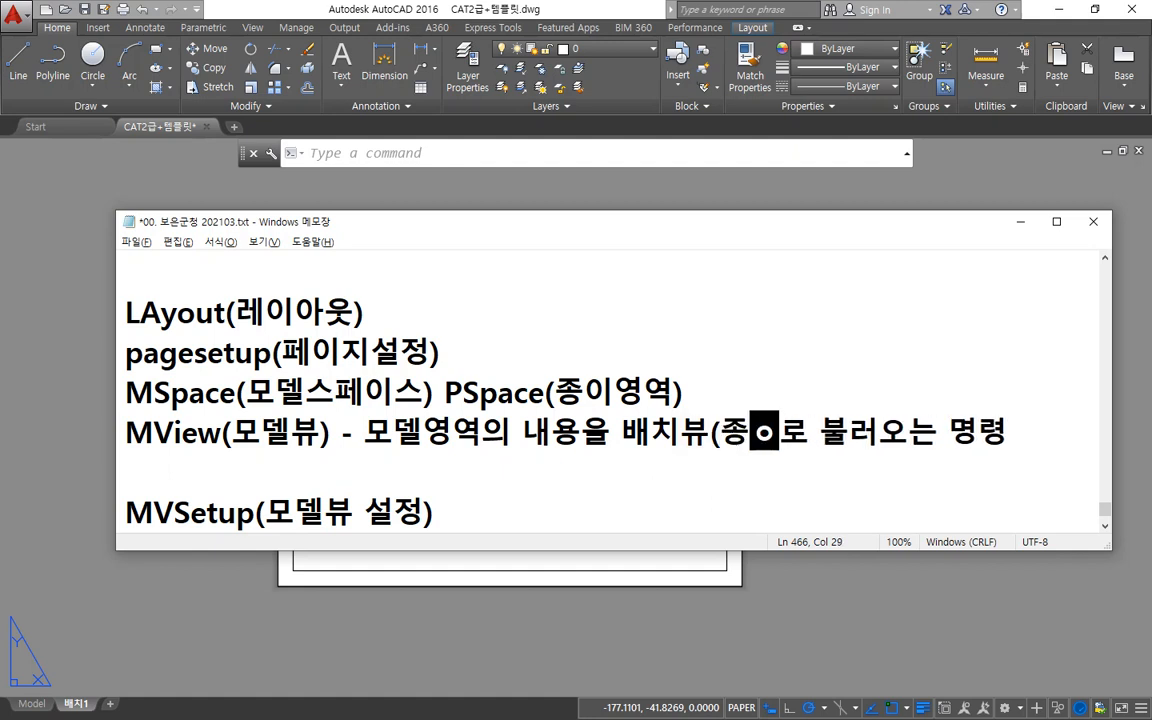
{"action": "type", "text": "영역, "}
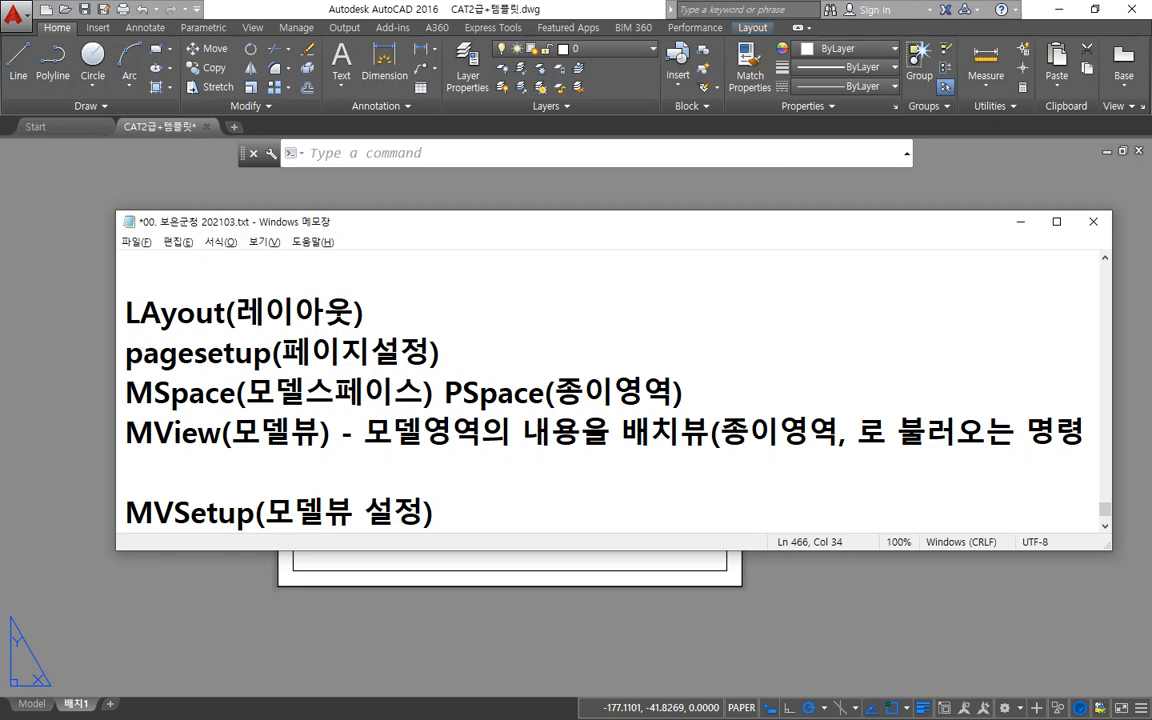
{"action": "type", "text": "Pap"}
{"action": "type", "text": "er S"}
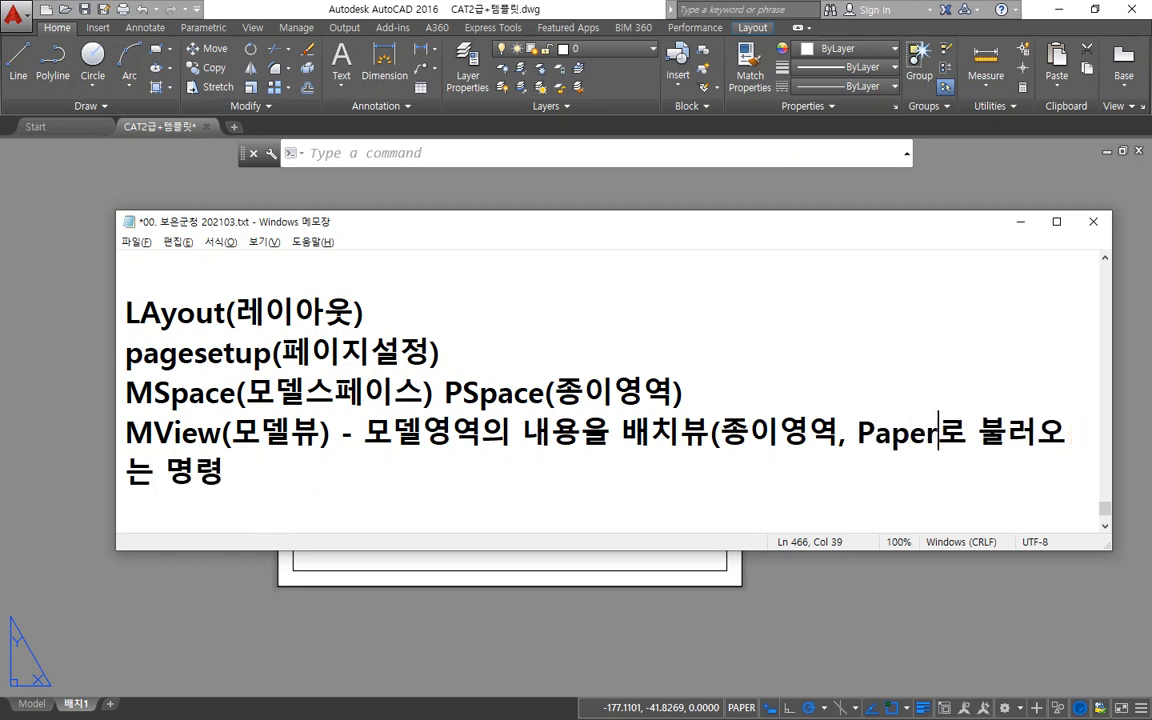
{"action": "type", "text": "pace)"}
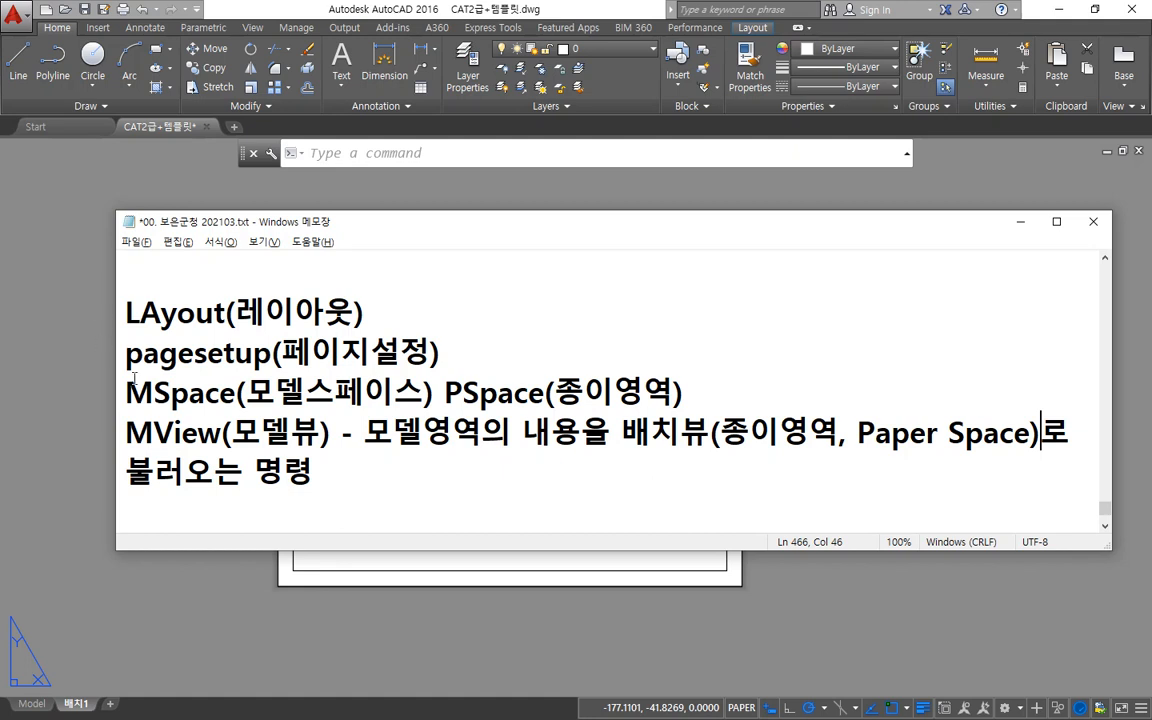
Add "Model View" after 모델뷰 inside the parentheses of the MView entry
{"action": "left_click", "coordinate": [320, 433]}
{"action": "type", "text": "Model"}
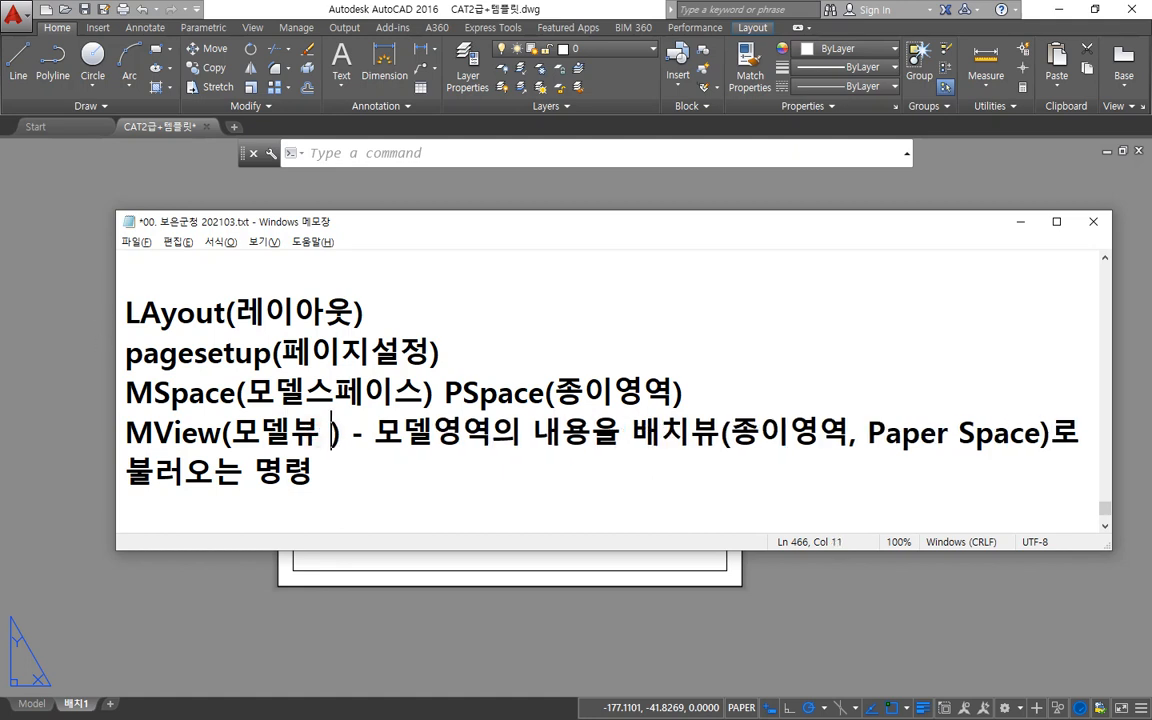
{"action": "type", "text": " View"}
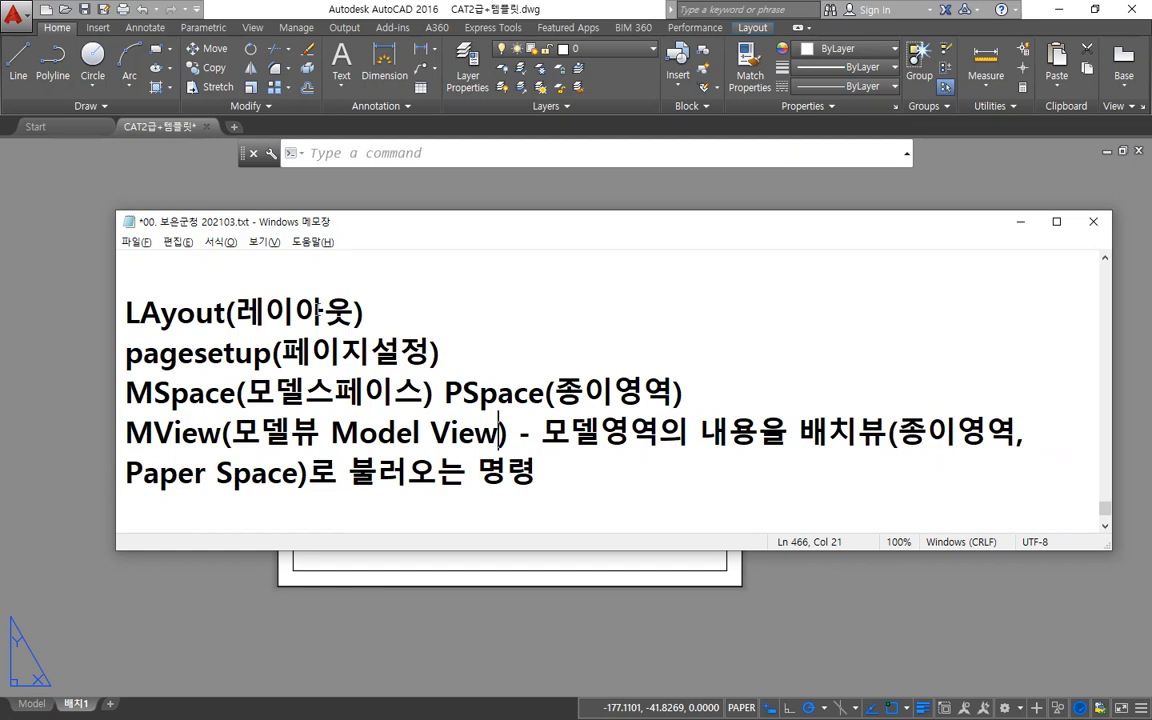
Switch back to AutoCAD and create a rectangular MView viewport inside the margin frame of the 배치1 layout
{"action": "left_click", "coordinate": [18, 255]}
{"action": "type", "text": "mv"}
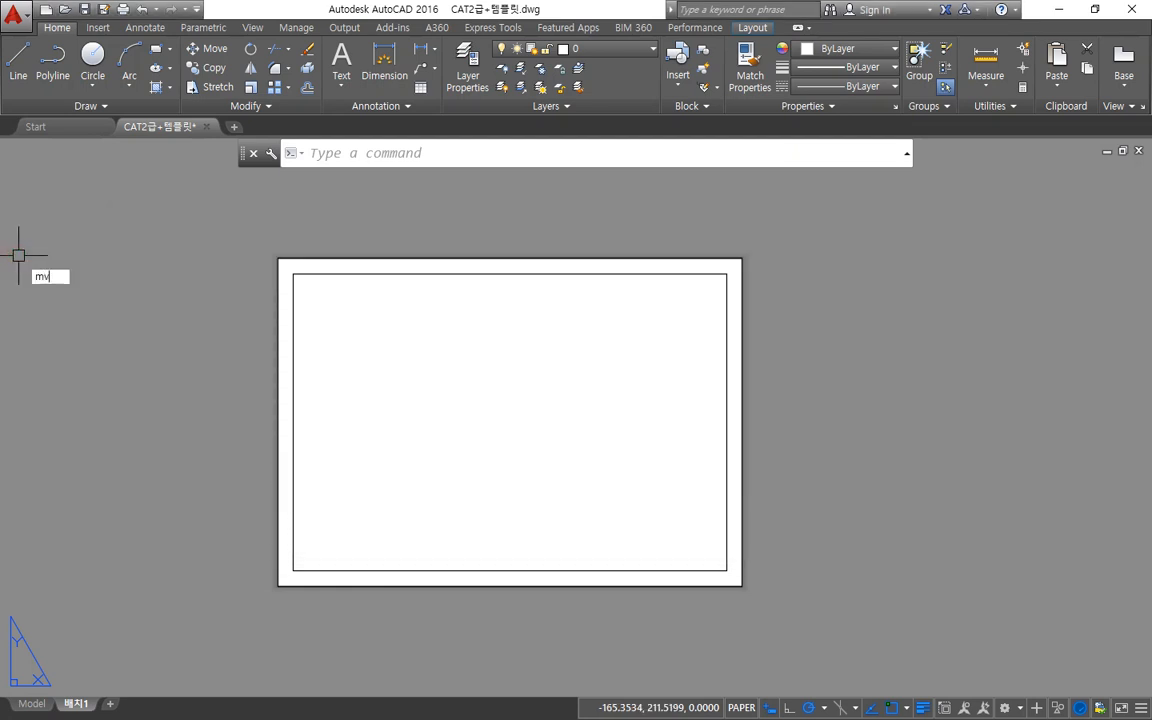
{"action": "key", "text": "Return"}
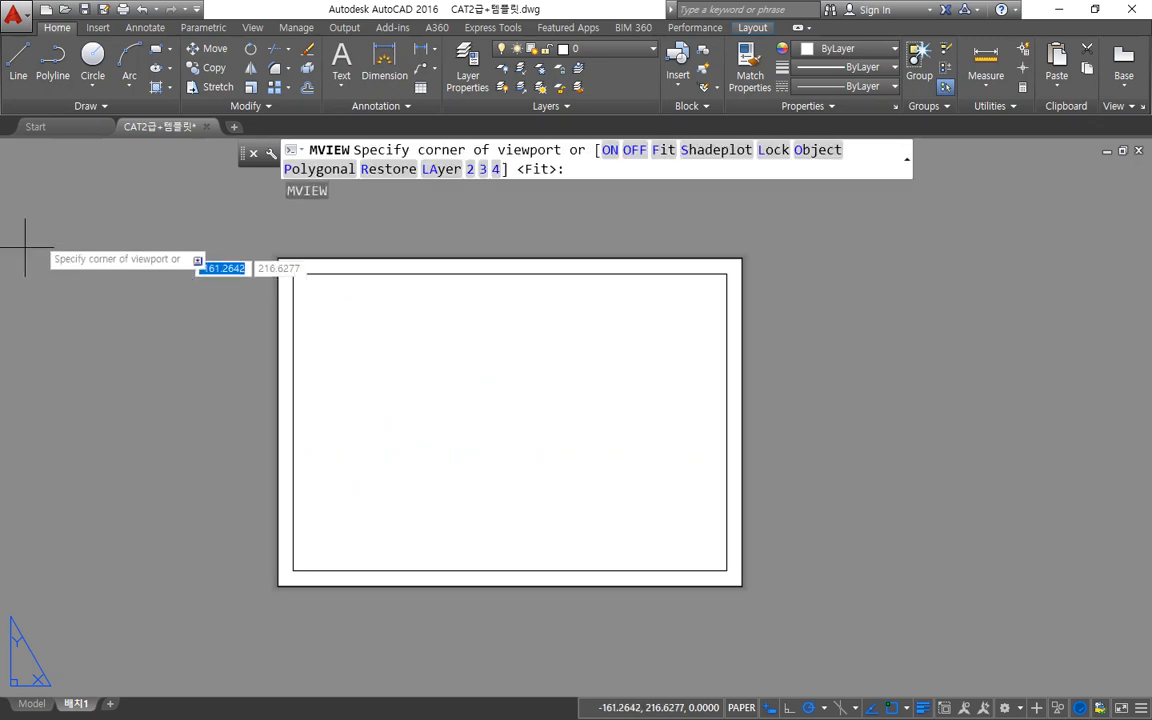
{"action": "left_click_drag", "start_coordinate": [597, 149], "coordinate": [872, 176]}
{"action": "left_click_drag", "start_coordinate": [517, 180], "coordinate": [266, 188]}
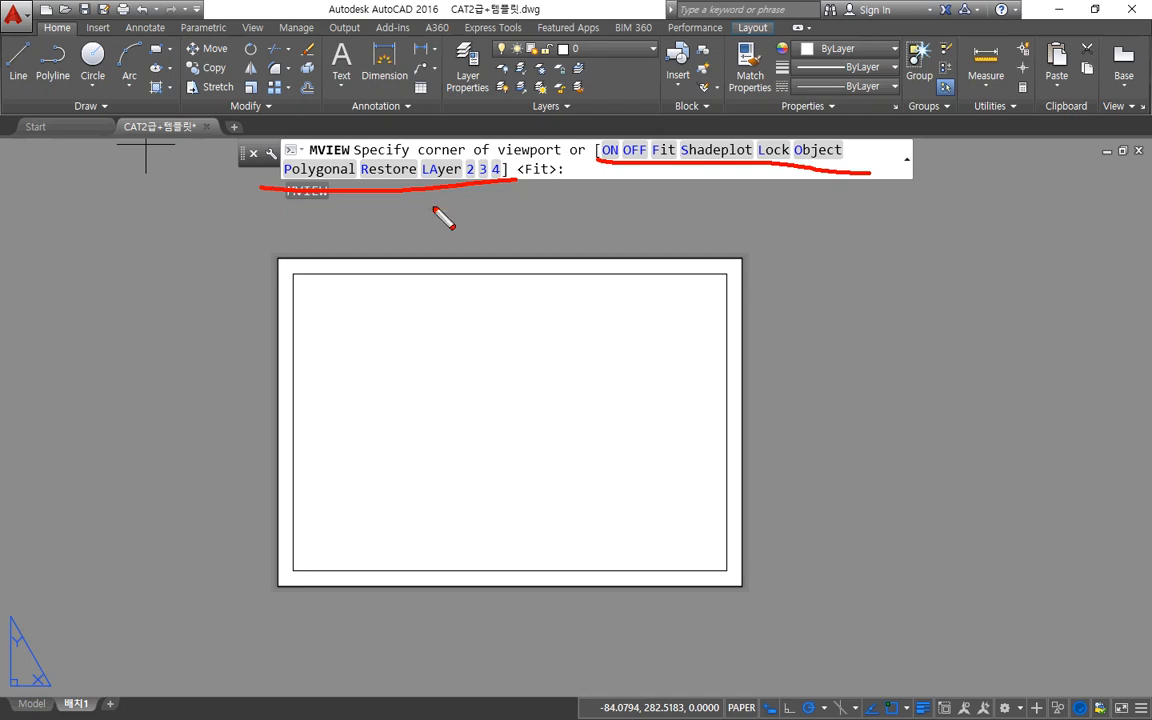
{"action": "key", "text": "e"}
{"action": "mouse_move", "coordinate": [498, 187]}
{"action": "left_mouse_down"}
{"action": "mouse_move", "coordinate": [459, 170]}
{"action": "mouse_move", "coordinate": [511, 158]}
{"action": "mouse_move", "coordinate": [488, 186]}
{"action": "left_mouse_up"}
{"action": "key", "text": "Escape"}
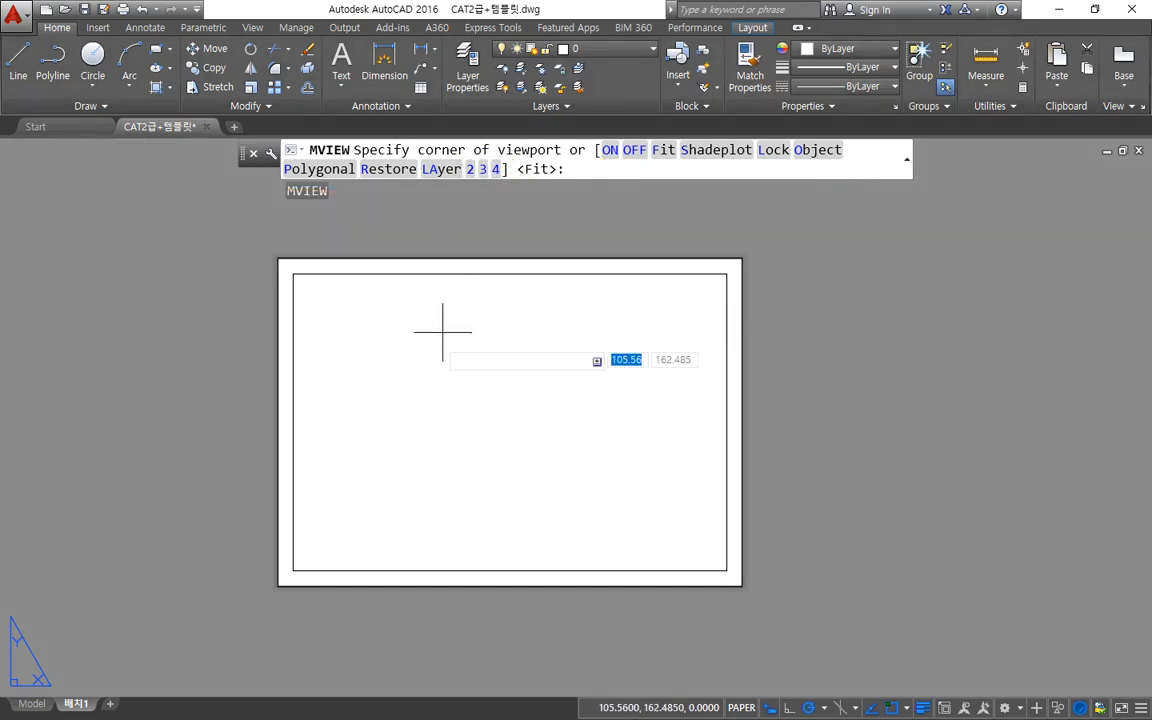
{"action": "left_click", "coordinate": [346, 301]}
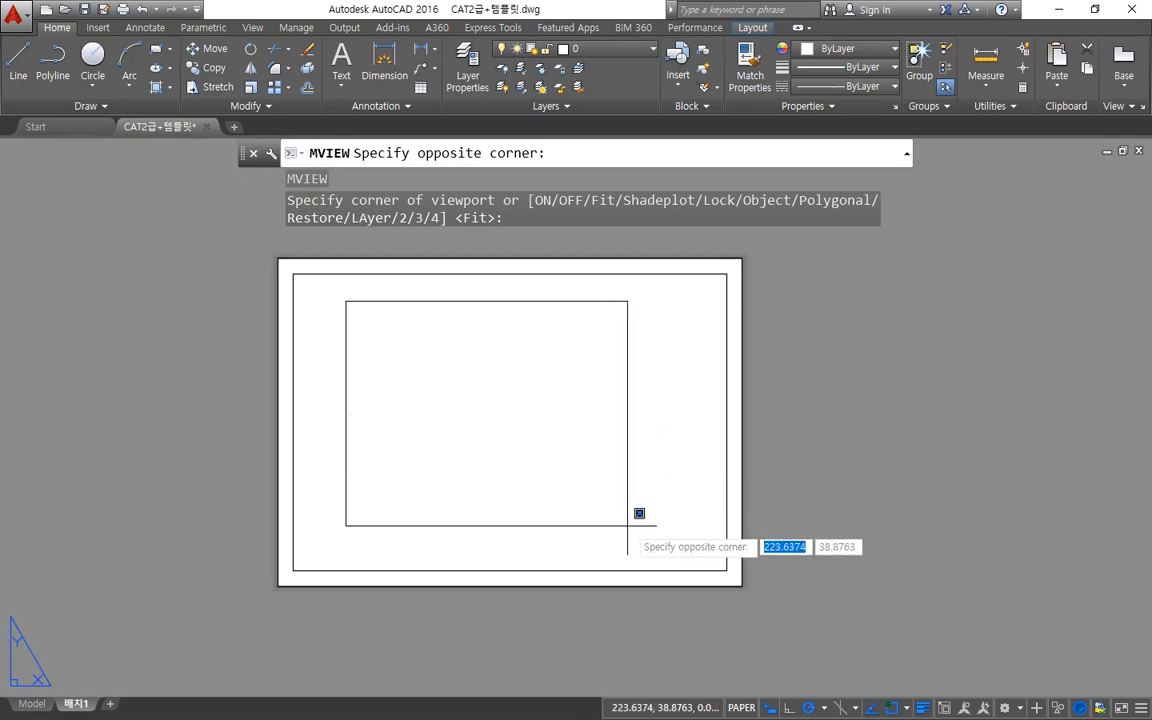
{"action": "left_click", "coordinate": [627, 525]}
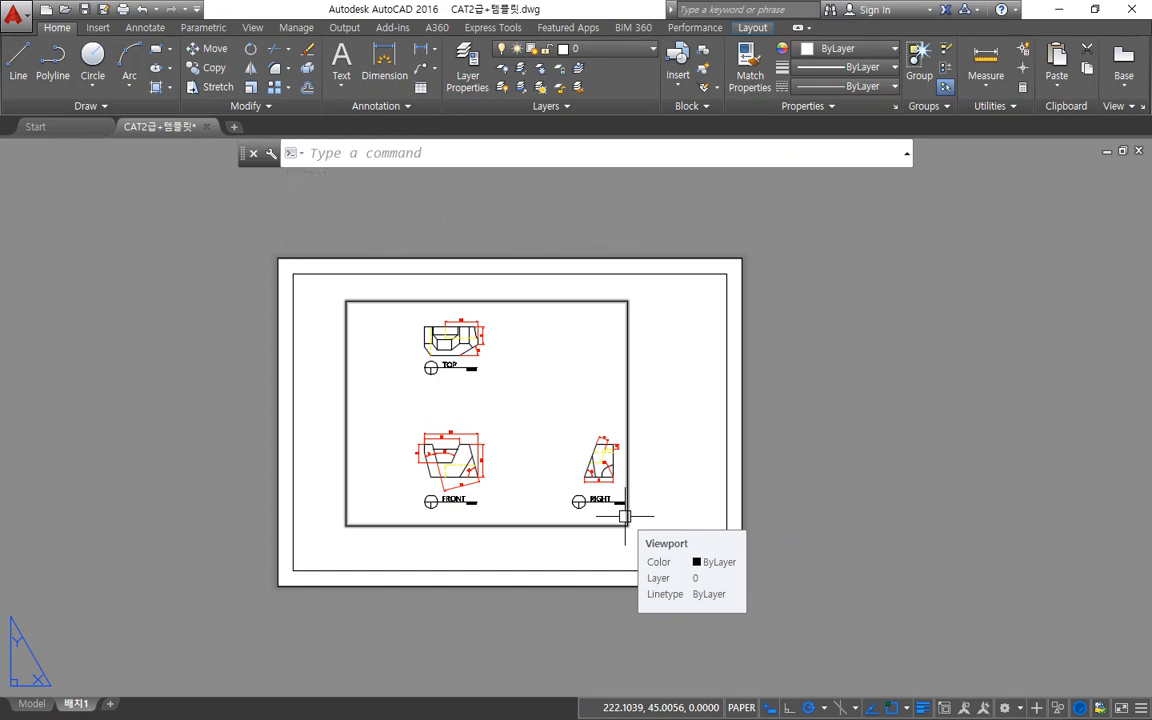
Create three more rectangular MView viewports: one right of the sheet, one left of it, and one across its lower-left corner
{"action": "key", "text": "Return"}
{"action": "left_click", "coordinate": [955, 535]}
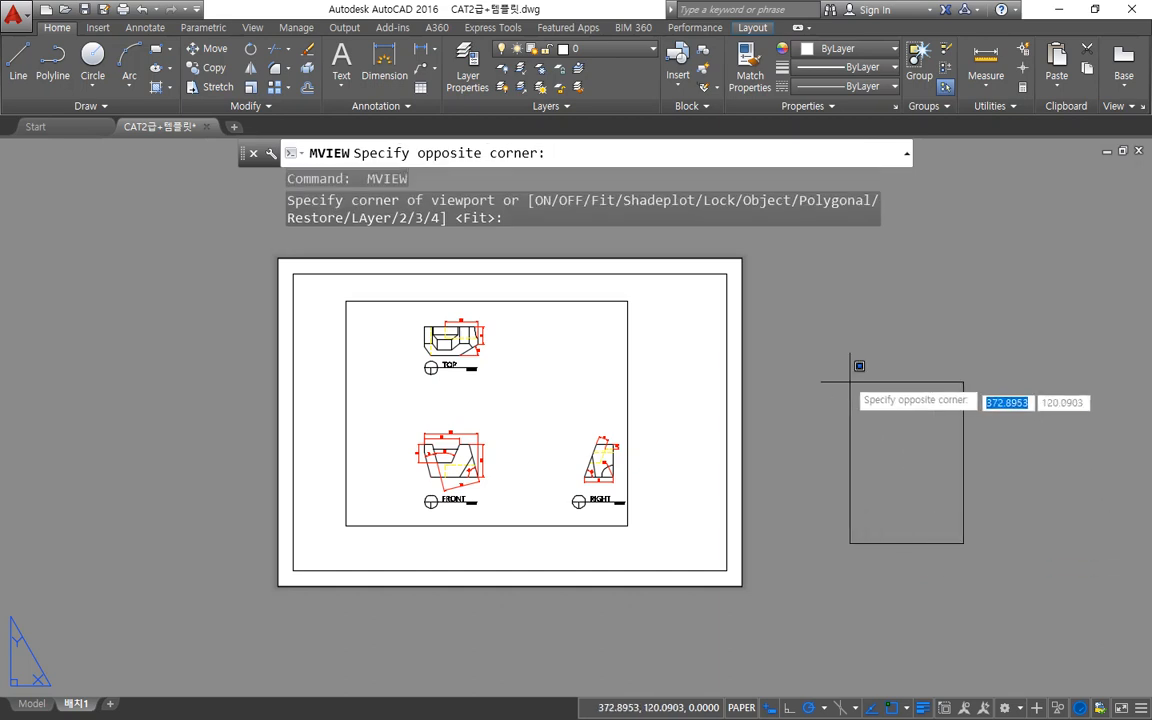
{"action": "left_click", "coordinate": [809, 332]}
{"action": "key", "text": "Return"}
{"action": "left_click", "coordinate": [227, 295]}
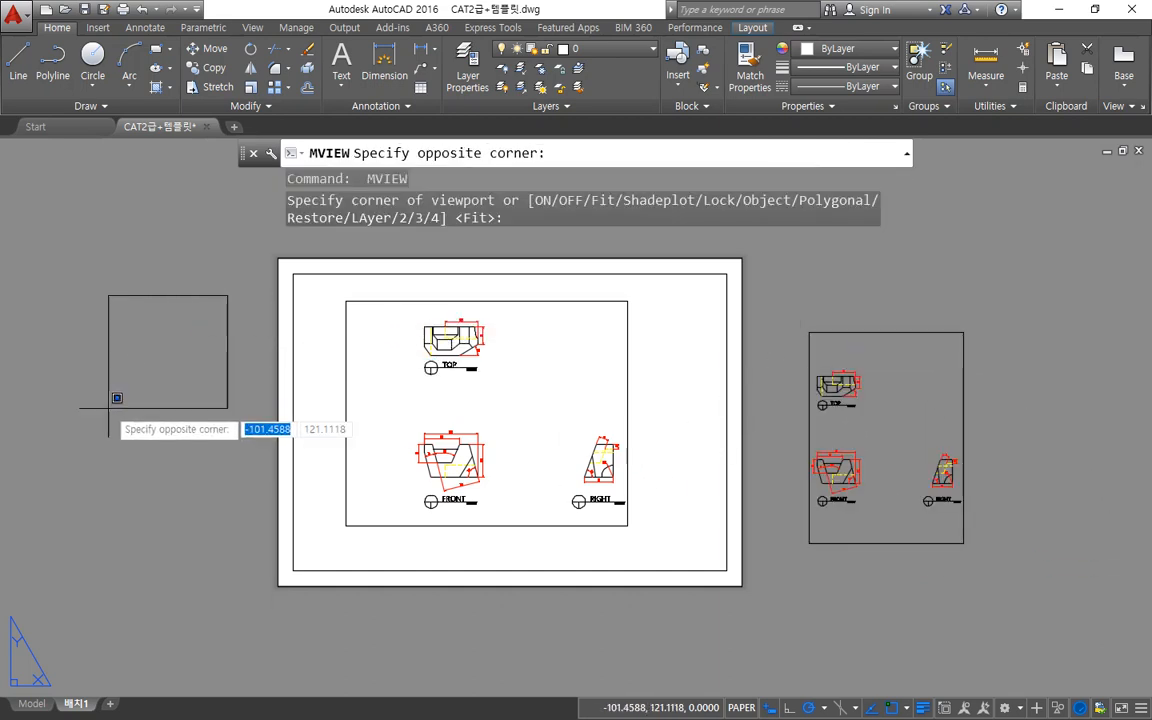
{"action": "left_click", "coordinate": [73, 452]}
{"action": "key", "text": "Return"}
{"action": "left_click", "coordinate": [96, 510]}
{"action": "left_click", "coordinate": [413, 617]}
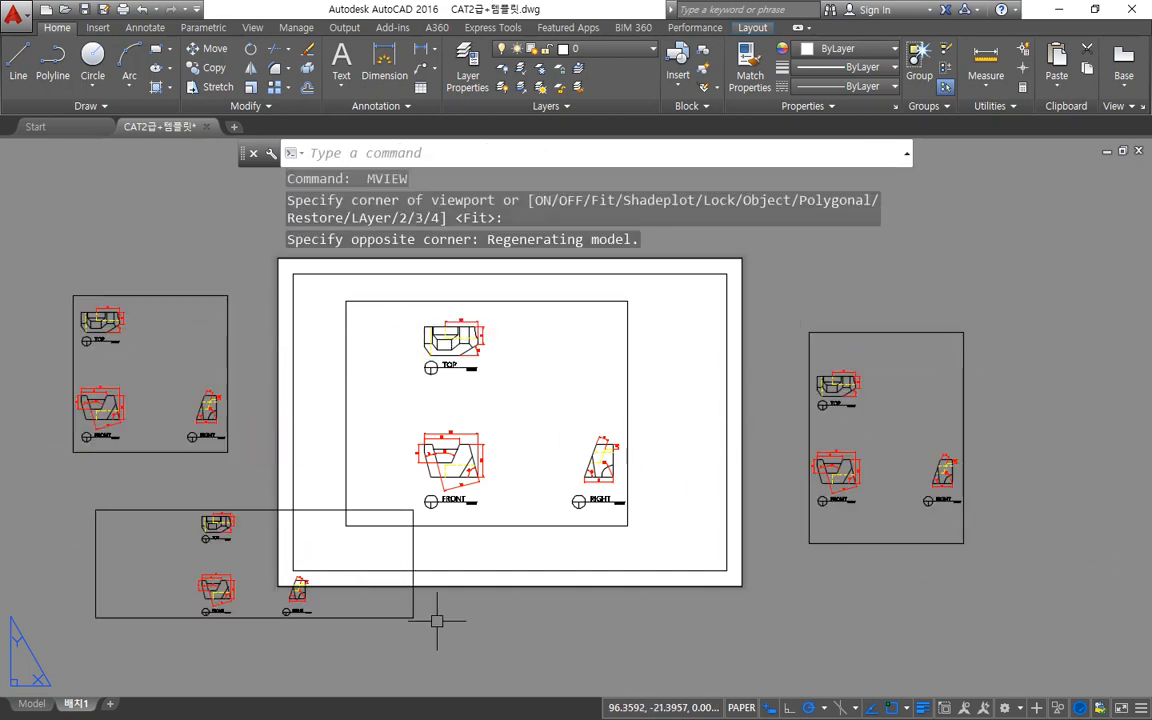
Create four more MView viewports overlapping the sheet's upper-right, lower-right and upper-left corners and the inside of the first viewport
{"action": "key", "text": "Return"}
{"action": "left_click", "coordinate": [753, 237]}
{"action": "left_click", "coordinate": [556, 350]}
{"action": "key", "text": "Return"}
{"action": "left_click", "coordinate": [799, 635]}
{"action": "left_click", "coordinate": [553, 424]}
{"action": "key", "text": "Return"}
{"action": "left_click", "coordinate": [524, 450]}
{"action": "left_click", "coordinate": [414, 367]}
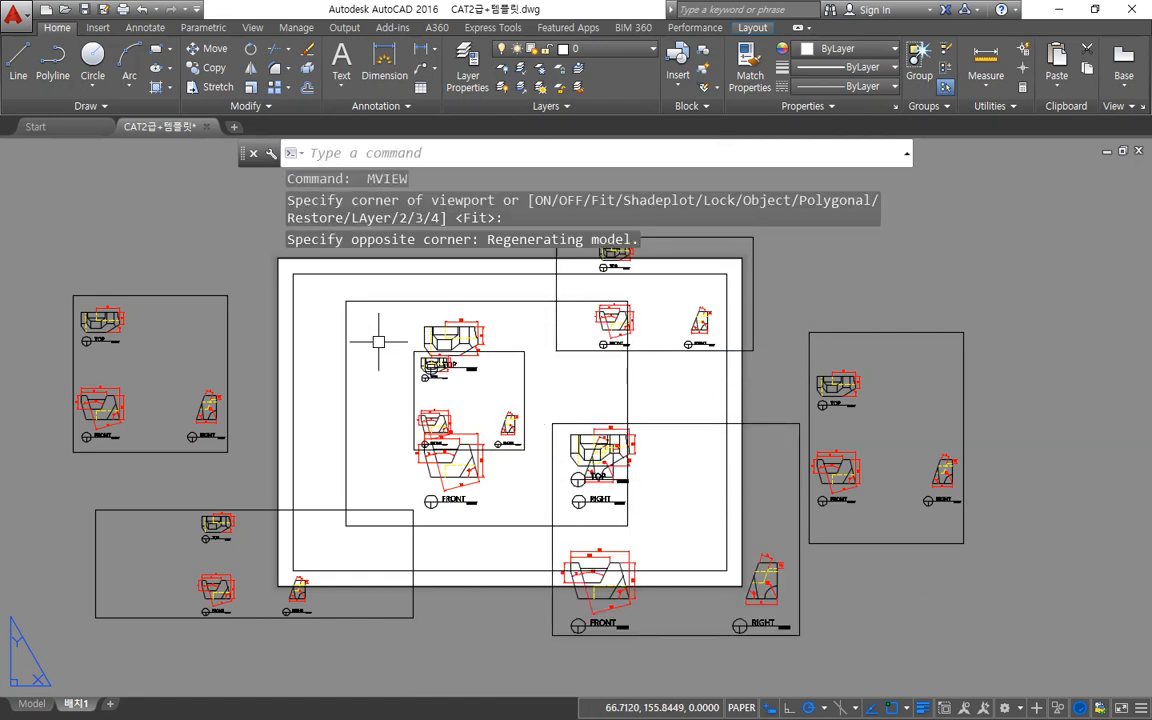
{"action": "key", "text": "Return"}
{"action": "left_click", "coordinate": [367, 337]}
{"action": "left_click", "coordinate": [262, 240]}
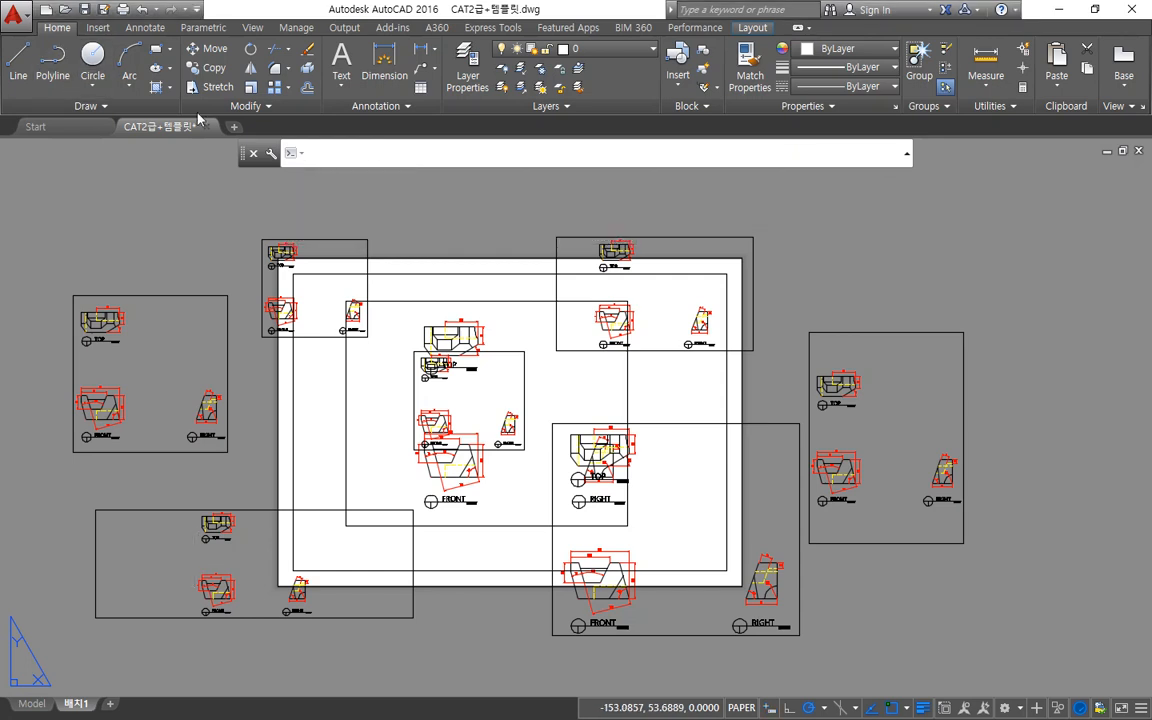
Erase all viewports together with both border frame rectangles from the layout
{"action": "left_click", "coordinate": [915, 612]}
{"action": "left_click", "coordinate": [258, 241]}
{"action": "type", "text": "e"}
{"action": "key", "text": "Return"}
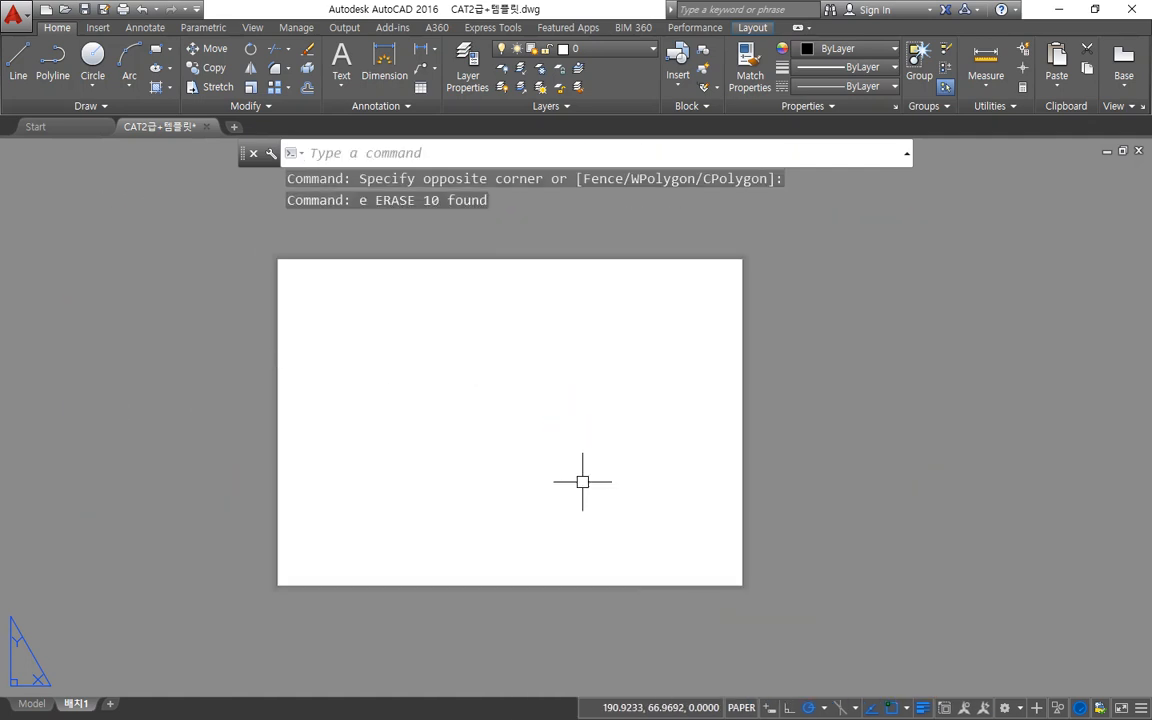
Create three overlapping rectangular MView viewports on the empty sheet
{"action": "type", "text": "mv"}
{"action": "key", "text": "Return"}
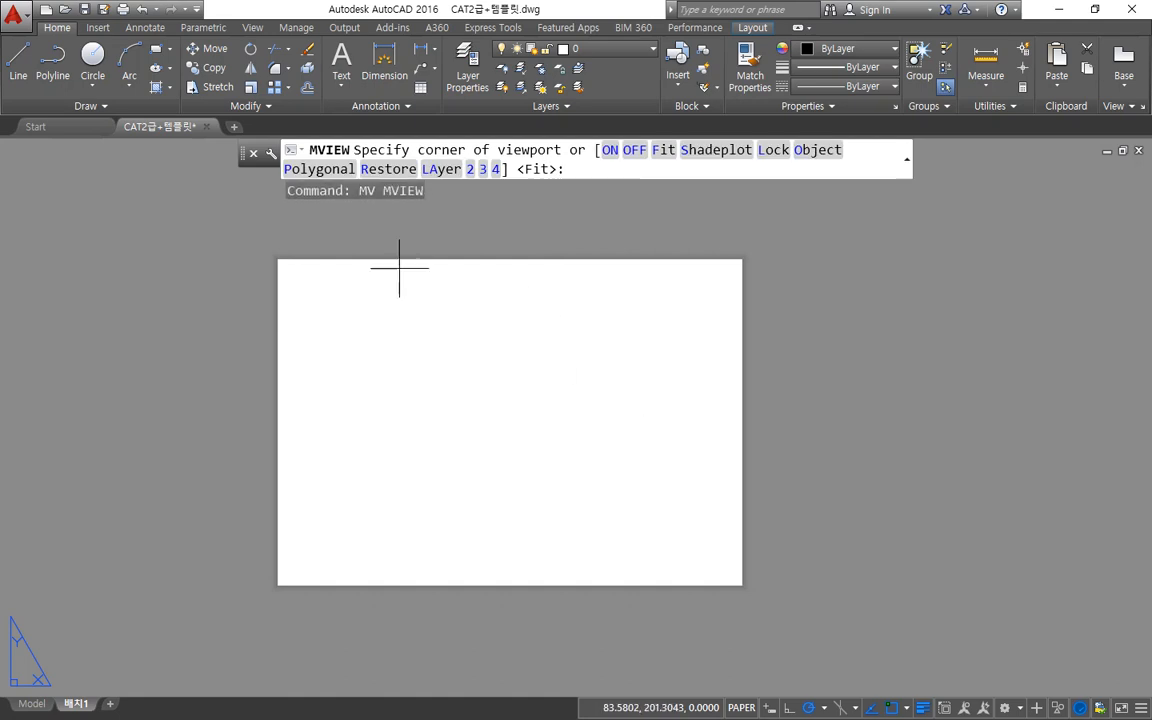
{"action": "left_click", "coordinate": [298, 261]}
{"action": "left_click", "coordinate": [531, 470]}
{"action": "key", "text": "Return"}
{"action": "left_click", "coordinate": [717, 573]}
{"action": "left_click", "coordinate": [439, 337]}
{"action": "key", "text": "Return"}
{"action": "left_click", "coordinate": [713, 287]}
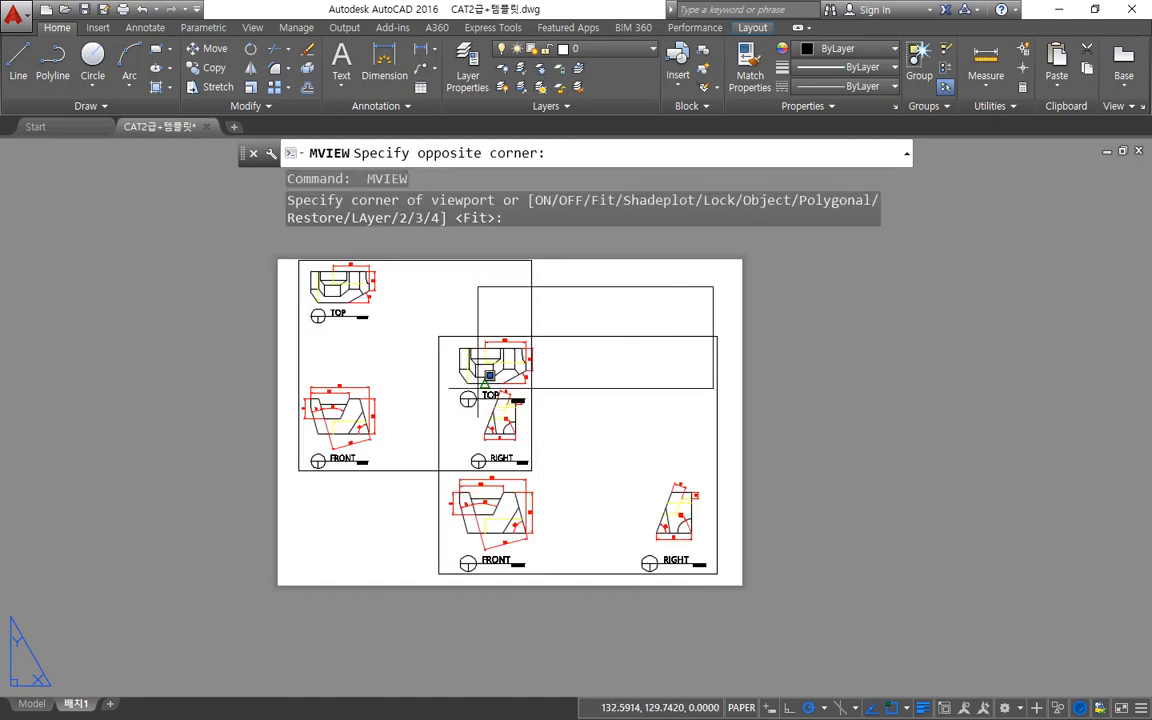
{"action": "left_click", "coordinate": [374, 494]}
Erase the three overlapping viewports from the sheet
{"action": "left_click", "coordinate": [617, 504]}
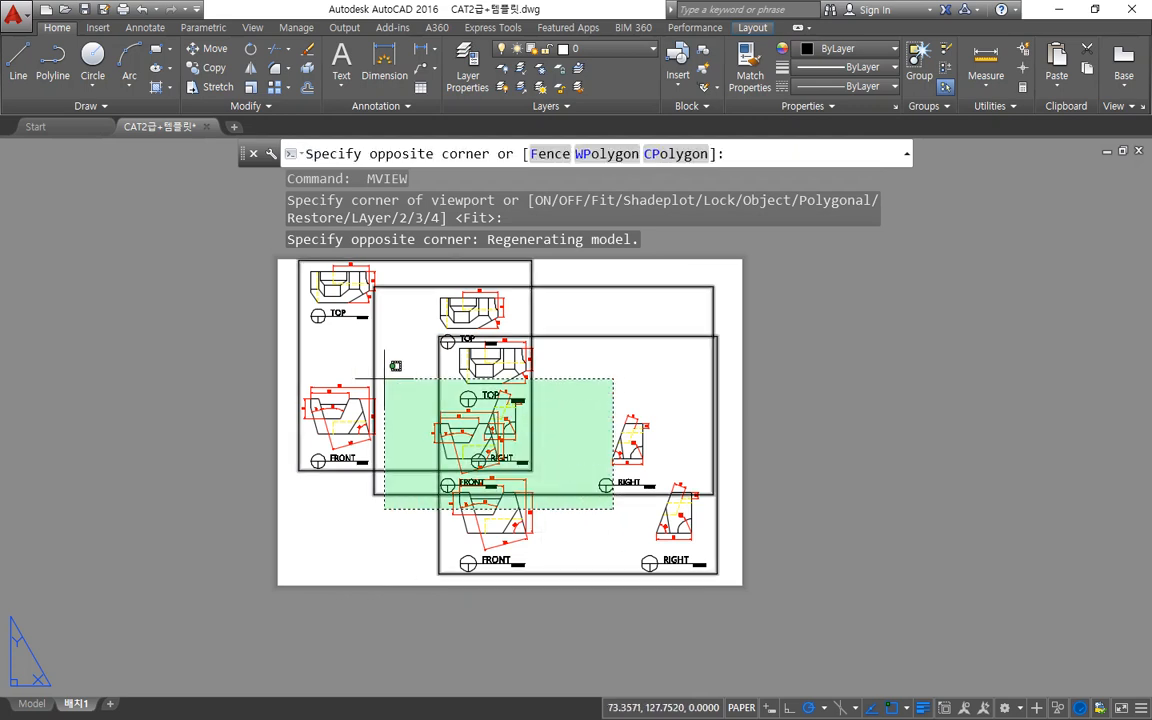
{"action": "left_click", "coordinate": [404, 391]}
{"action": "type", "text": "e"}
{"action": "key", "text": "Return"}
Draw a square-shaped rectangle on the left half of the sheet and a circle overlapping its right edge
{"action": "type", "text": "rec"}
{"action": "key", "text": "Return"}
{"action": "left_click", "coordinate": [326, 282]}
{"action": "left_click", "coordinate": [533, 489]}
{"action": "type", "text": "c"}
{"action": "key", "text": "Return"}
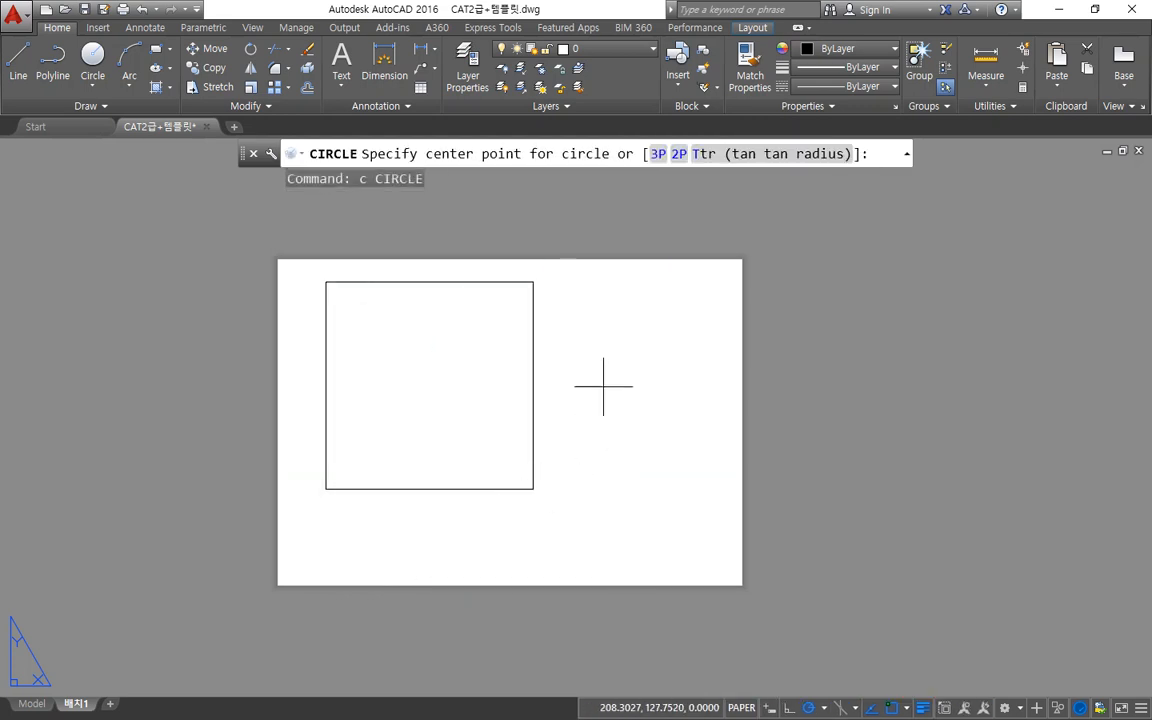
{"action": "left_click", "coordinate": [603, 386]}
{"action": "left_click", "coordinate": [670, 303]}
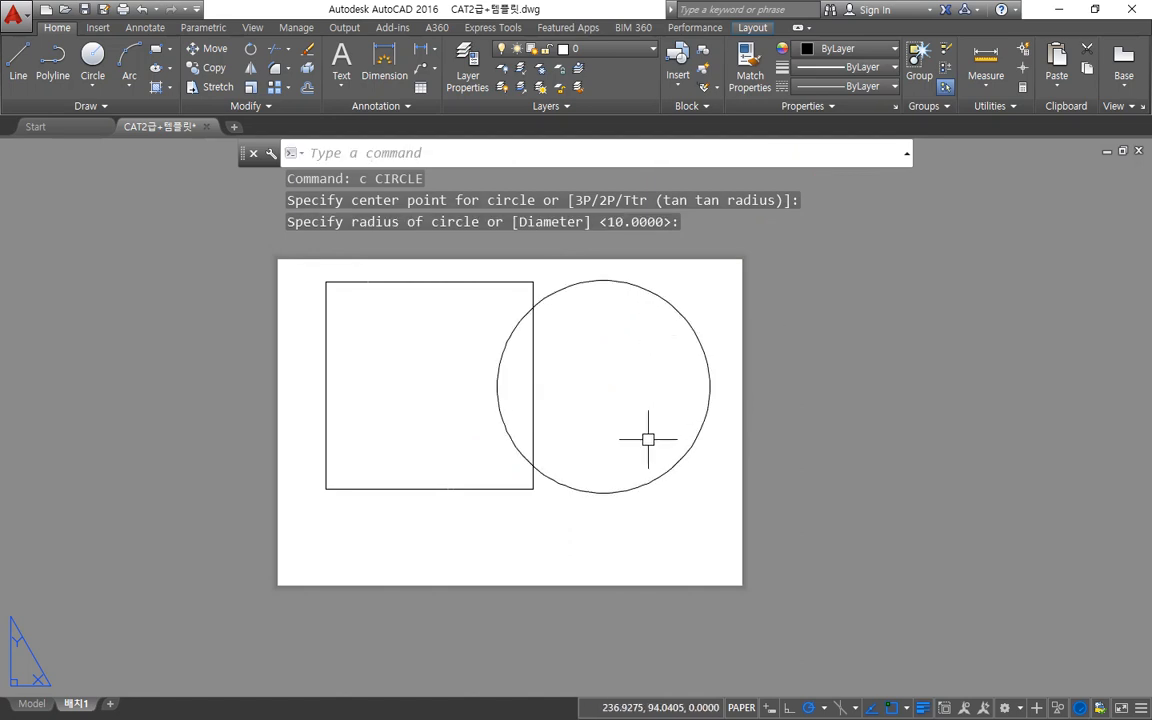
Move the circle to the right so it clears the rectangle
{"action": "type", "text": "m"}
{"action": "key", "text": "Return"}
{"action": "left_click", "coordinate": [636, 484]}
{"action": "key", "text": "Return"}
{"action": "left_click", "coordinate": [611, 394]}
{"action": "left_click", "coordinate": [663, 392]}
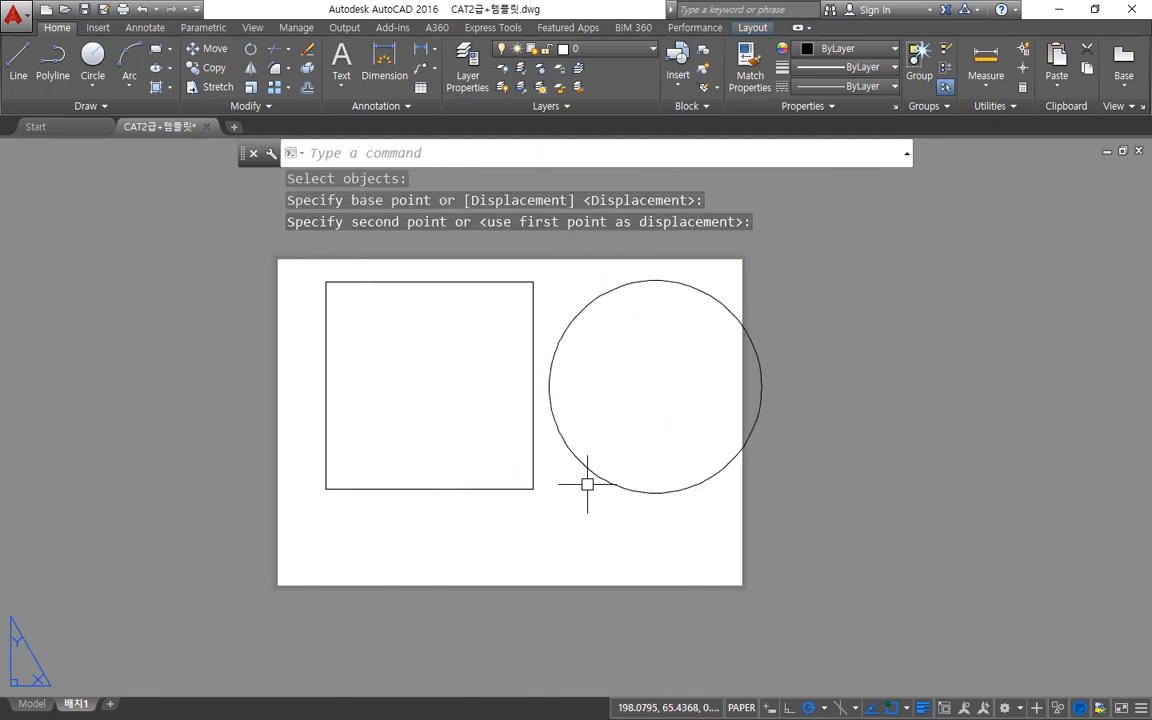
Convert the rectangle into a viewport using the Object option of MView
{"action": "type", "text": "mv"}
{"action": "key", "text": "Return"}
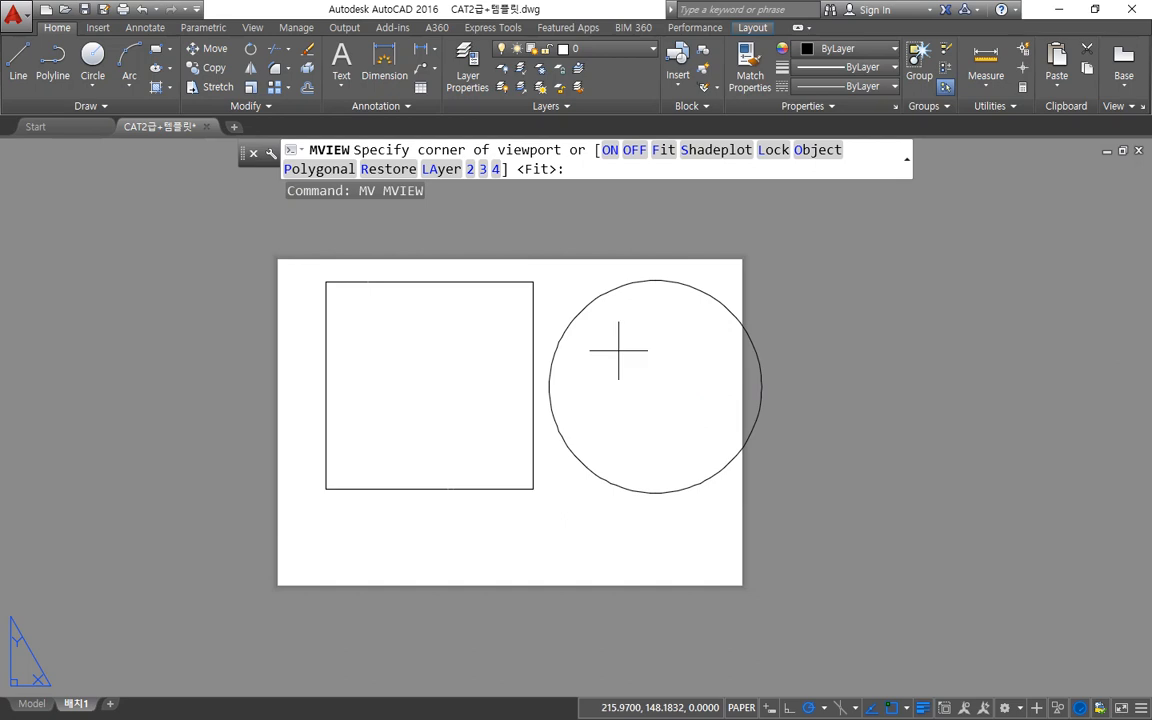
{"action": "mouse_move", "coordinate": [802, 164]}
{"action": "left_mouse_down"}
{"action": "mouse_move", "coordinate": [880, 156]}
{"action": "mouse_move", "coordinate": [802, 132]}
{"action": "mouse_move", "coordinate": [795, 162]}
{"action": "left_mouse_up"}
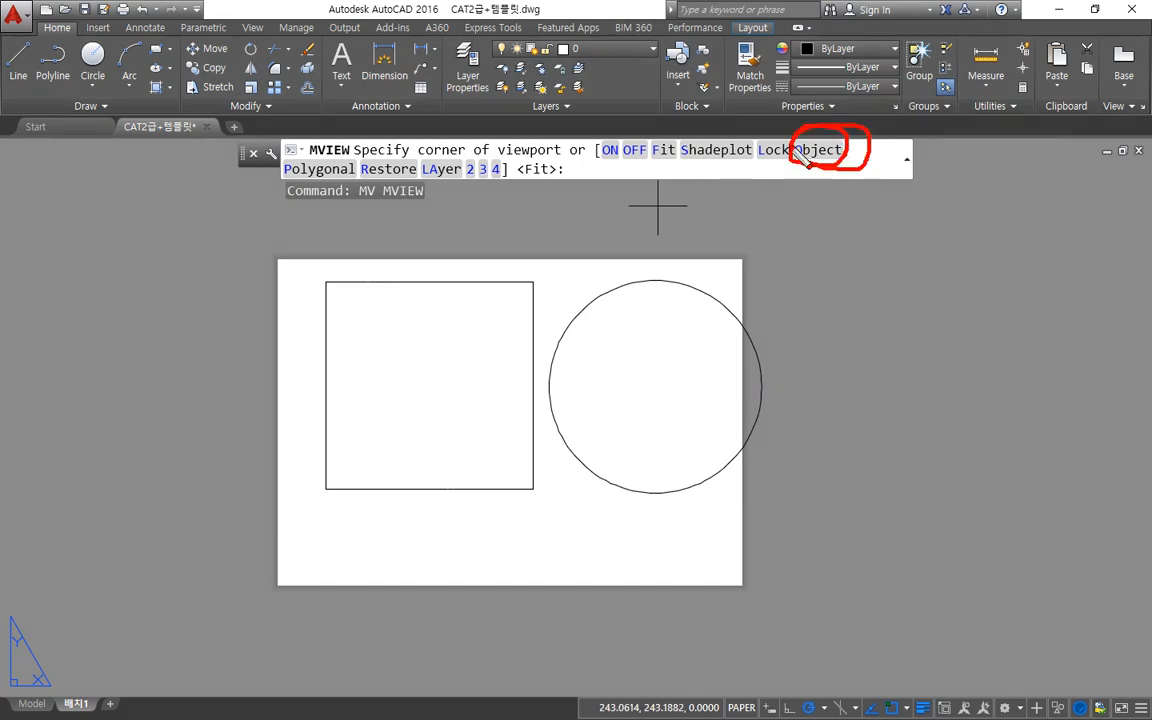
{"action": "left_click", "coordinate": [805, 151]}
{"action": "left_click", "coordinate": [493, 283]}
{"action": "left_click", "coordinate": [493, 283]}
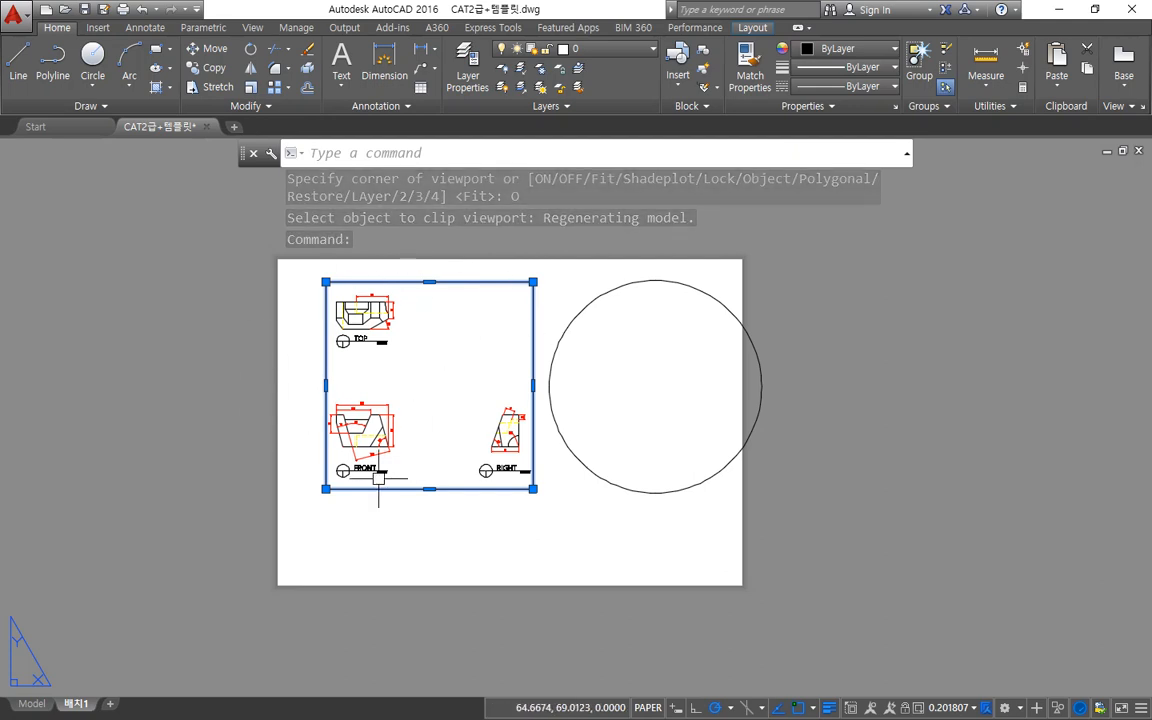
Convert the circle into a viewport using the Object option of MView
{"action": "key", "text": "Return"}
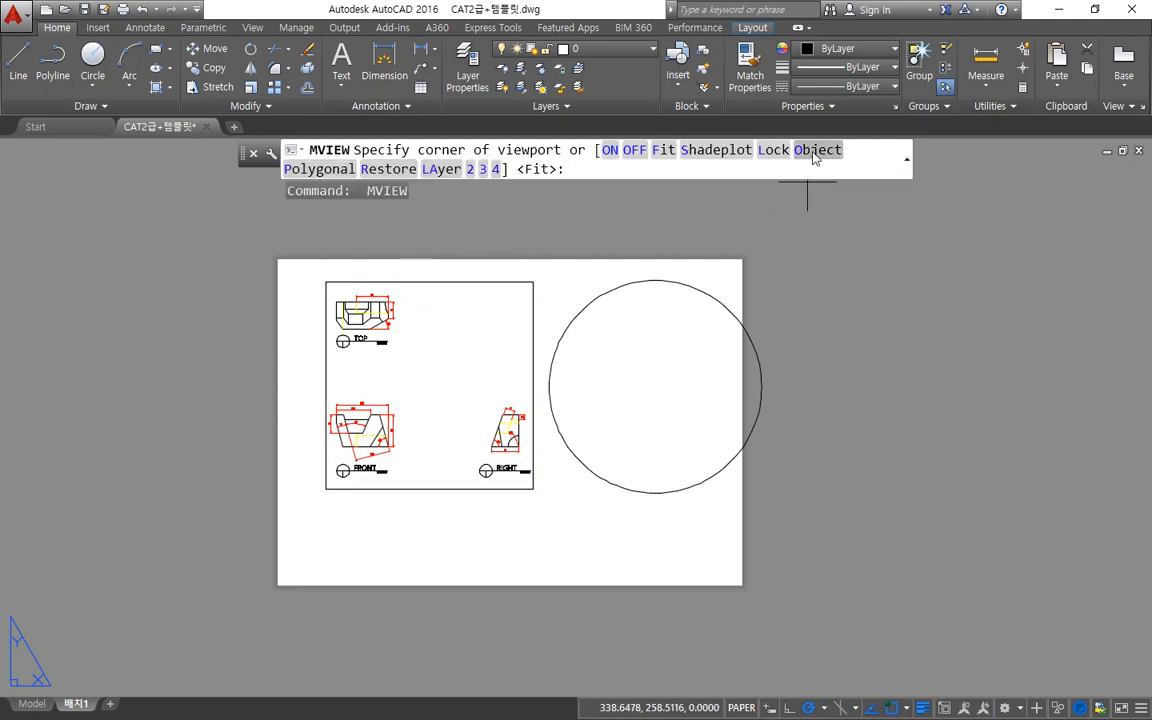
{"action": "left_click", "coordinate": [814, 152]}
{"action": "left_click", "coordinate": [674, 280]}
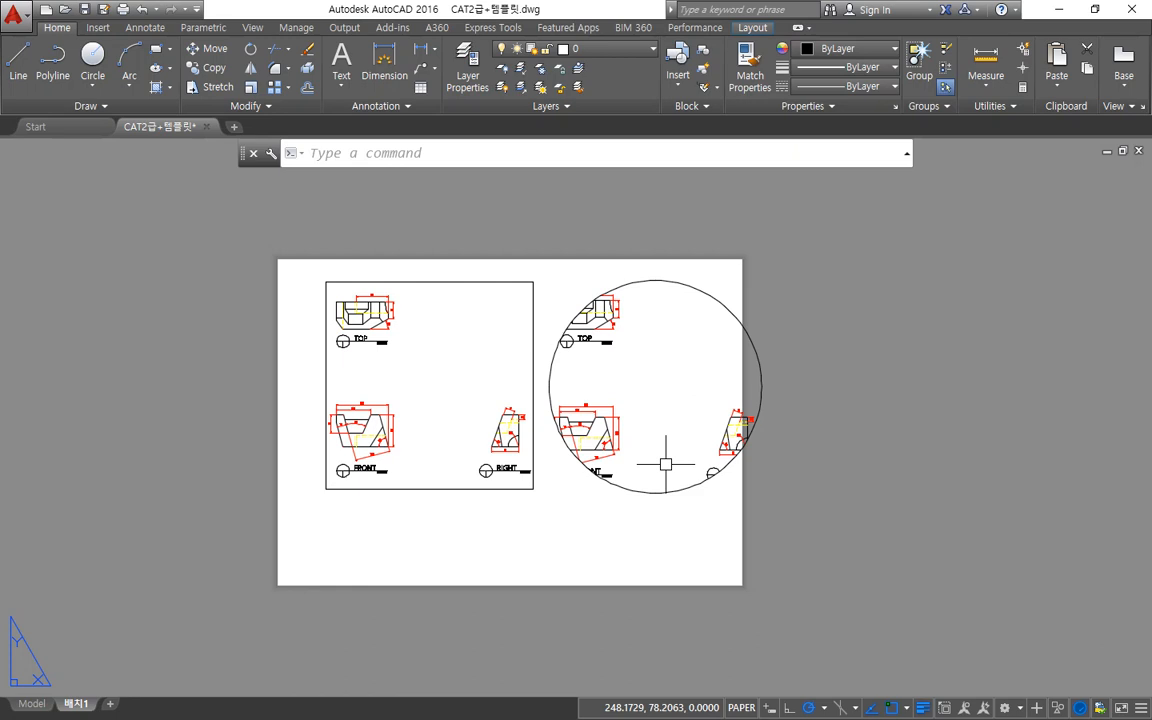
Erase the square and circular viewports from the sheet
{"action": "left_click", "coordinate": [602, 368]}
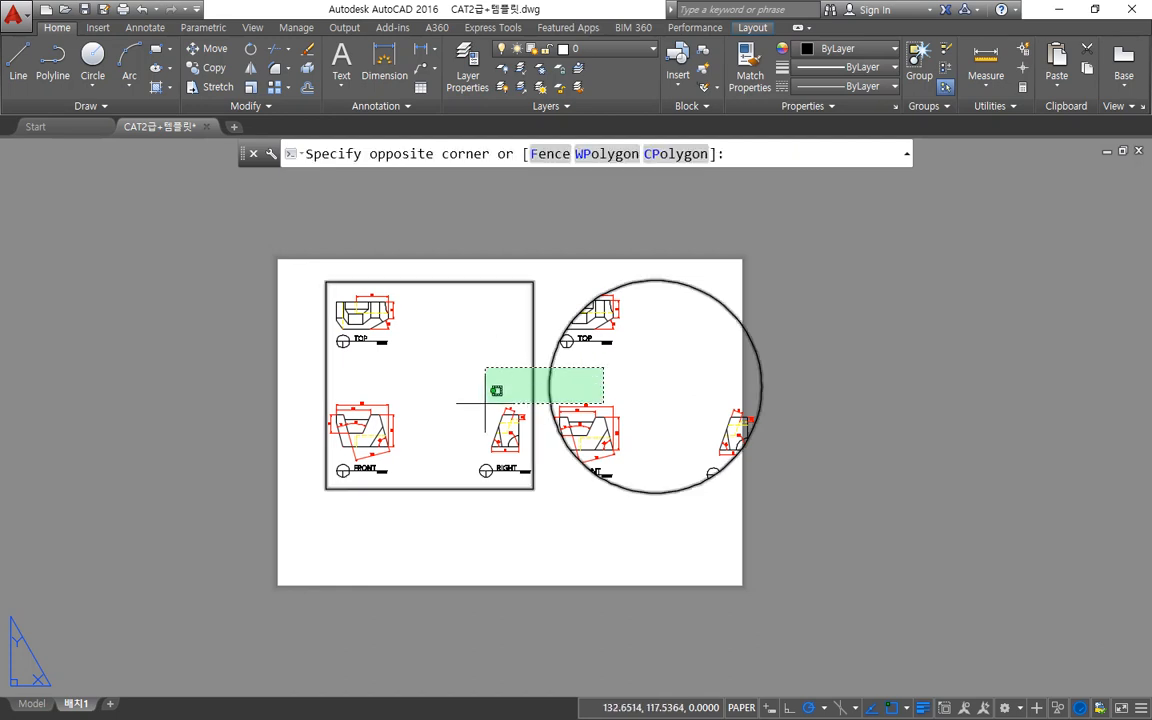
{"action": "left_click", "coordinate": [485, 402]}
{"action": "type", "text": "e"}
{"action": "key", "text": "Return"}
Create a closed twelve-corner stepped viewport with MView's Polygonal option, with a deep slot from its upper edge and a notch in its right side
{"action": "type", "text": "mv"}
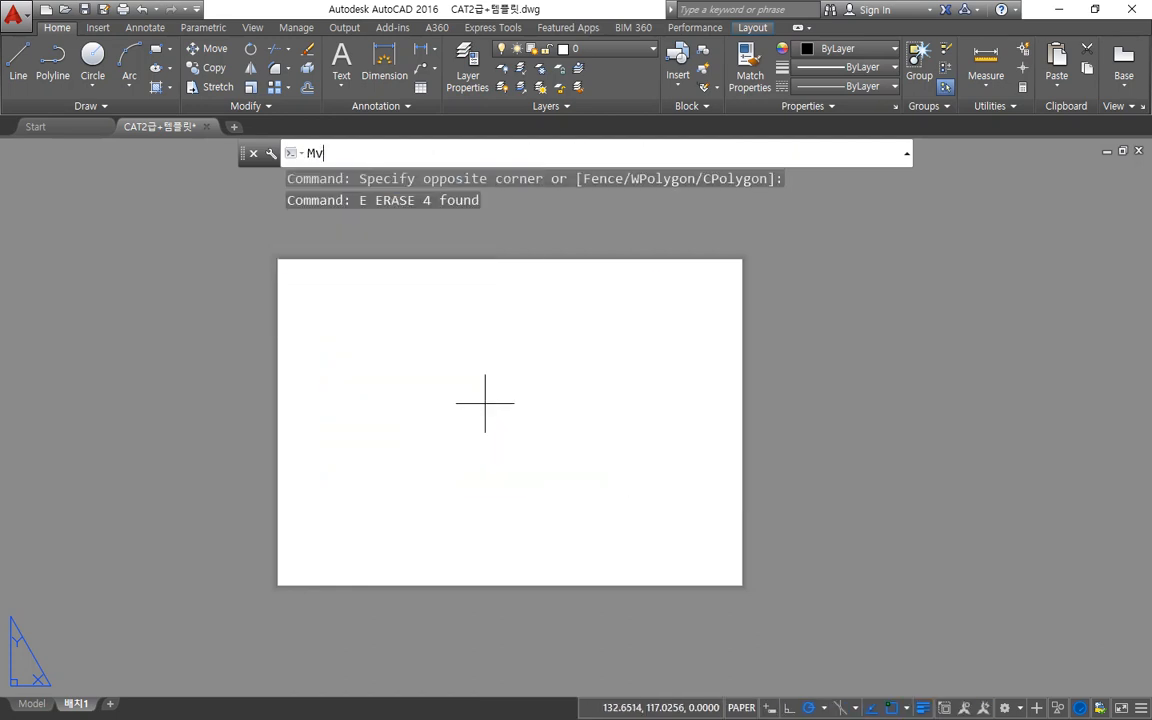
{"action": "key", "text": "Return"}
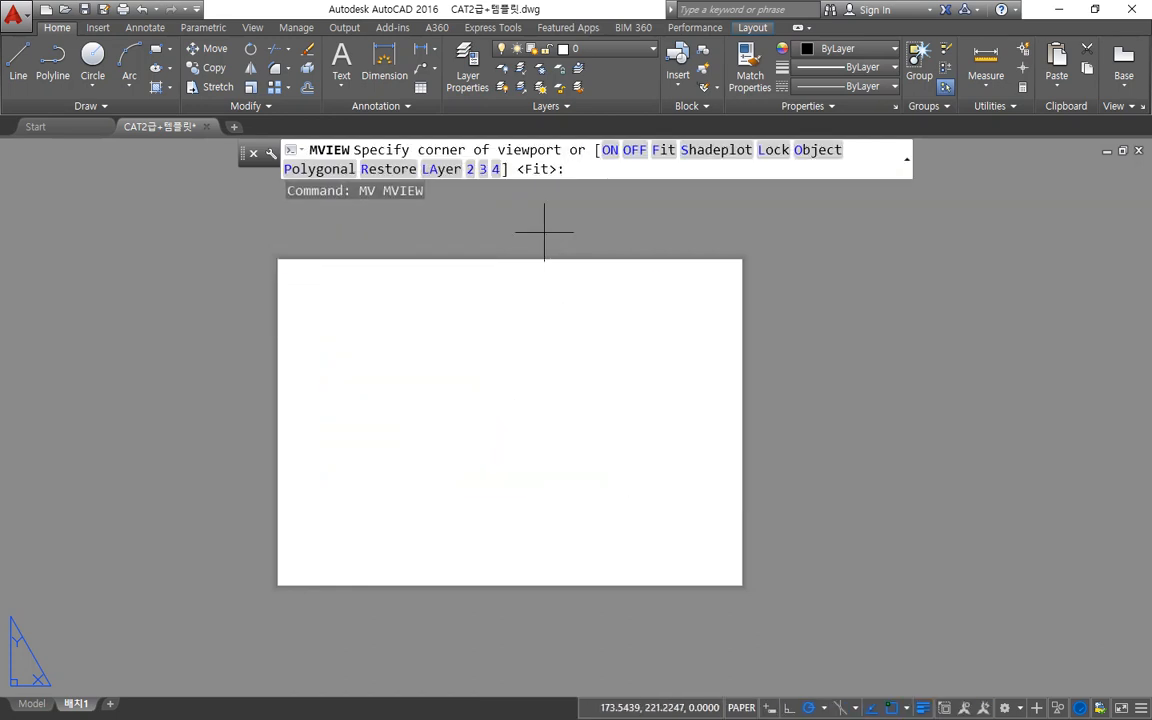
{"action": "left_click", "coordinate": [318, 170]}
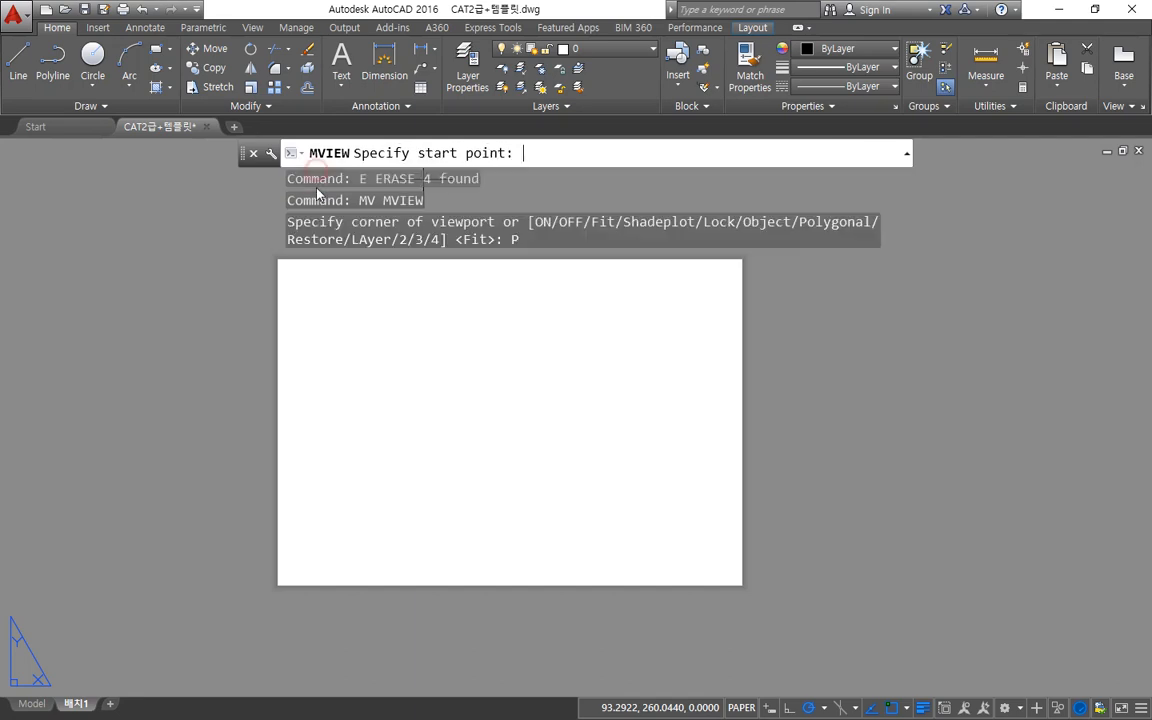
{"action": "left_click", "coordinate": [334, 287]}
{"action": "left_click", "coordinate": [334, 534]}
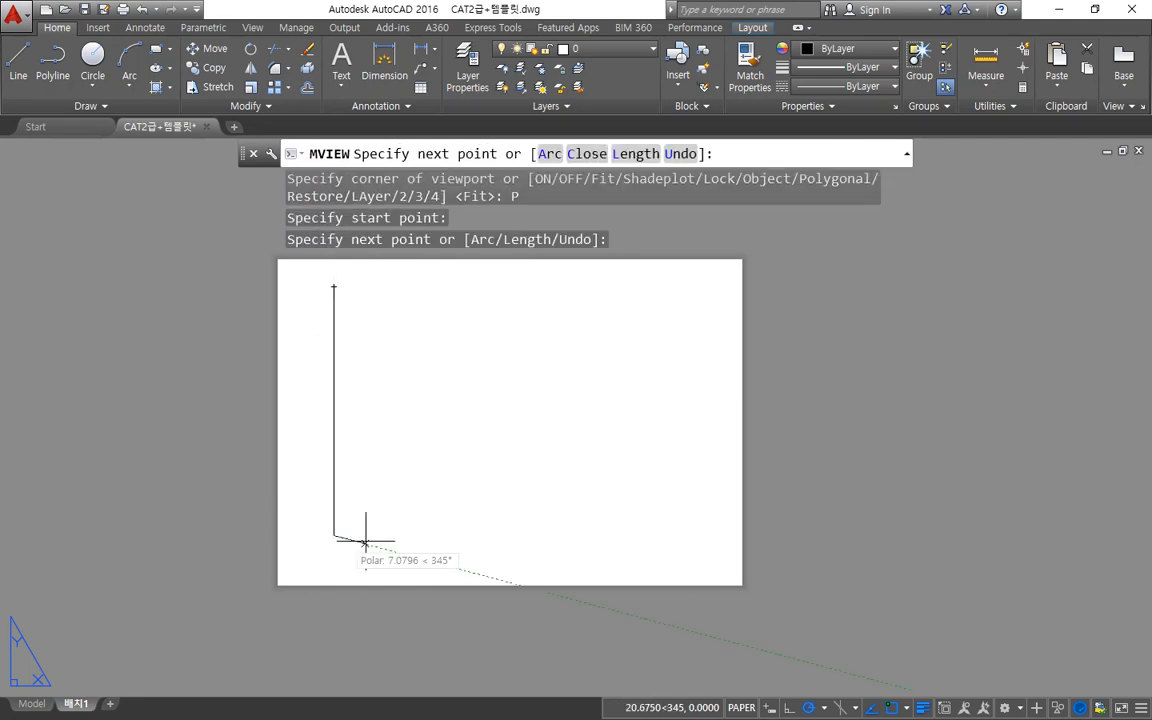
{"action": "left_click", "coordinate": [587, 534]}
{"action": "left_click", "coordinate": [587, 413]}
{"action": "left_click", "coordinate": [491, 413]}
{"action": "left_click", "coordinate": [491, 378]}
{"action": "left_click", "coordinate": [542, 378]}
{"action": "left_click", "coordinate": [542, 307]}
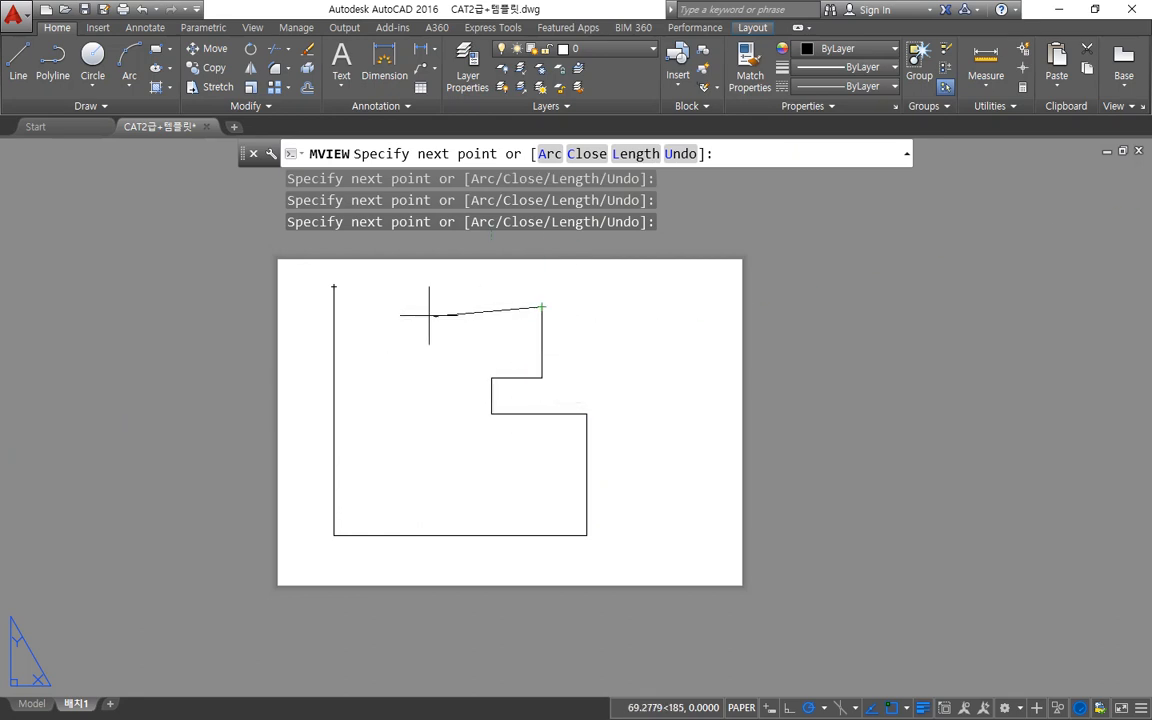
{"action": "left_click", "coordinate": [419, 307]}
{"action": "left_click", "coordinate": [419, 442]}
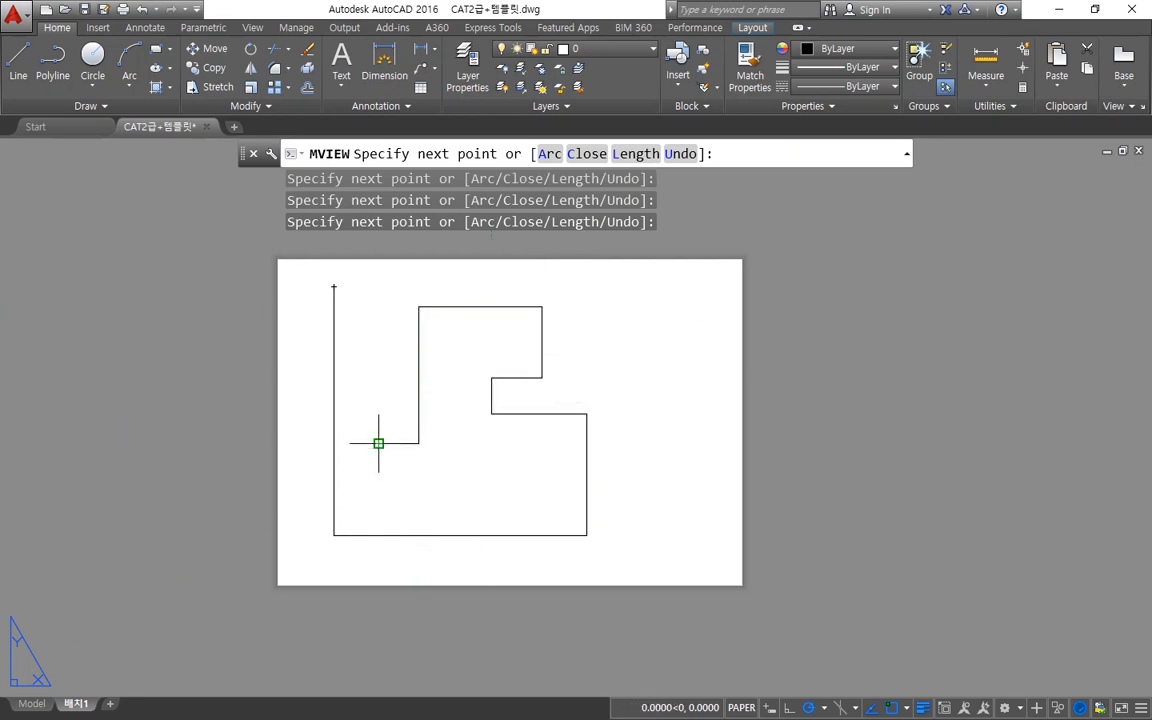
{"action": "left_click", "coordinate": [378, 442]}
{"action": "left_click", "coordinate": [378, 287]}
{"action": "left_click", "coordinate": [334, 287]}
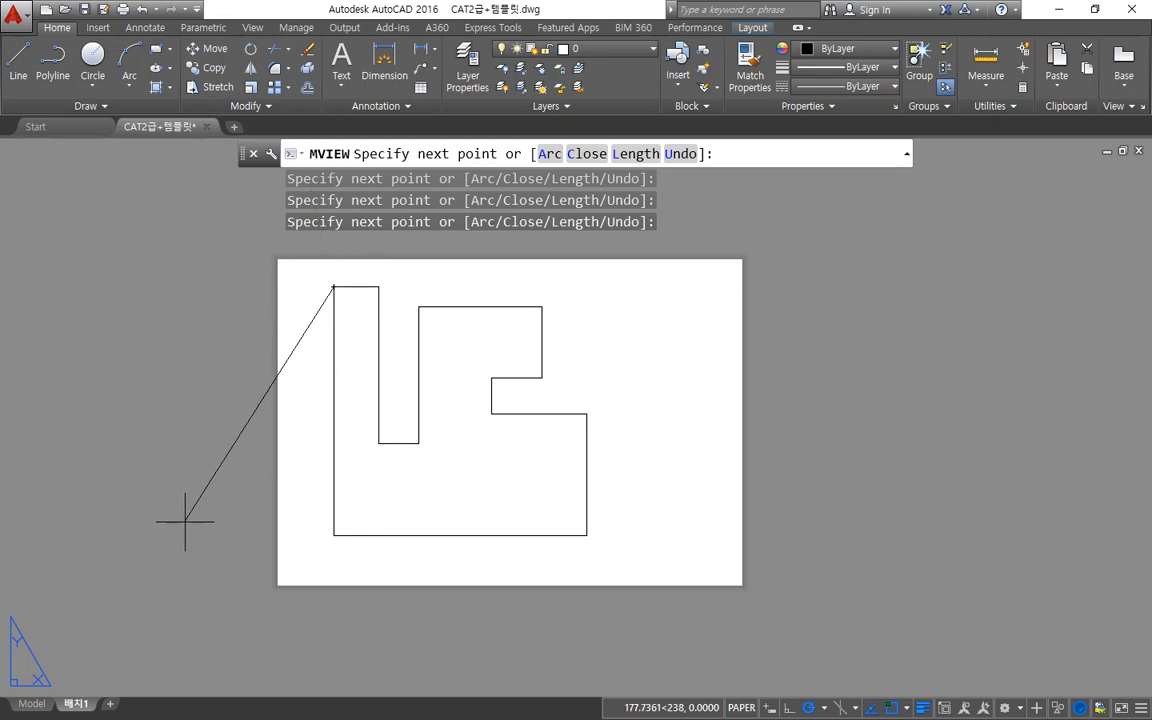
{"action": "key", "text": "Return"}
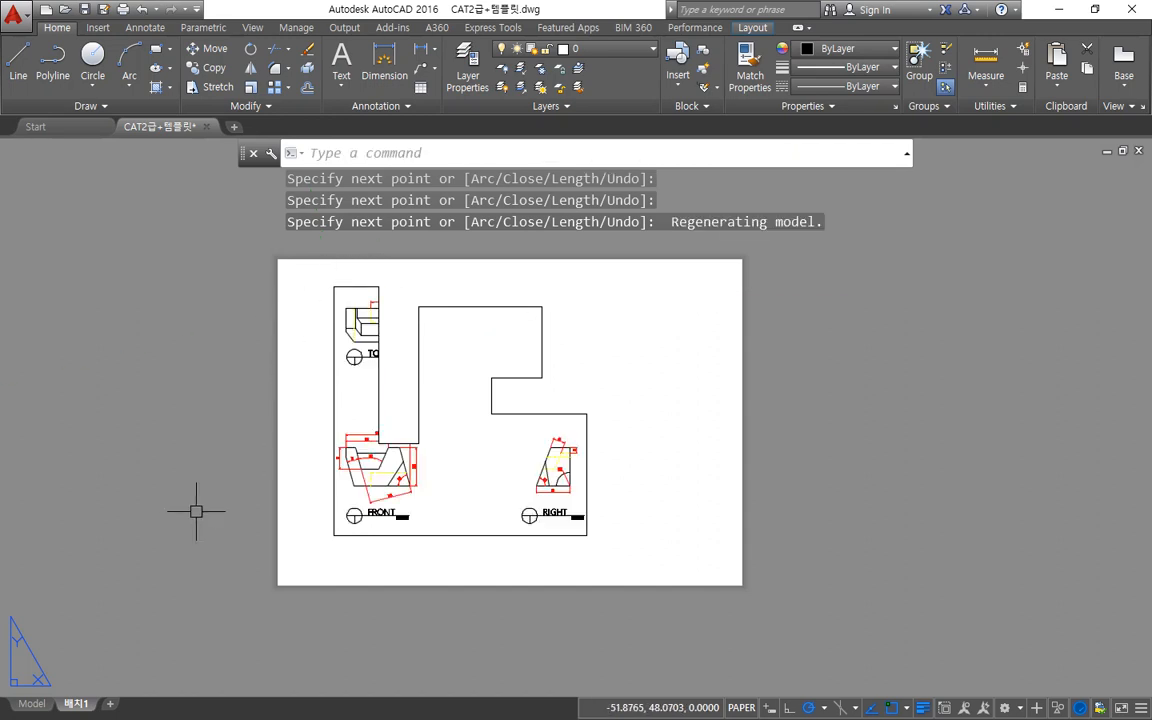
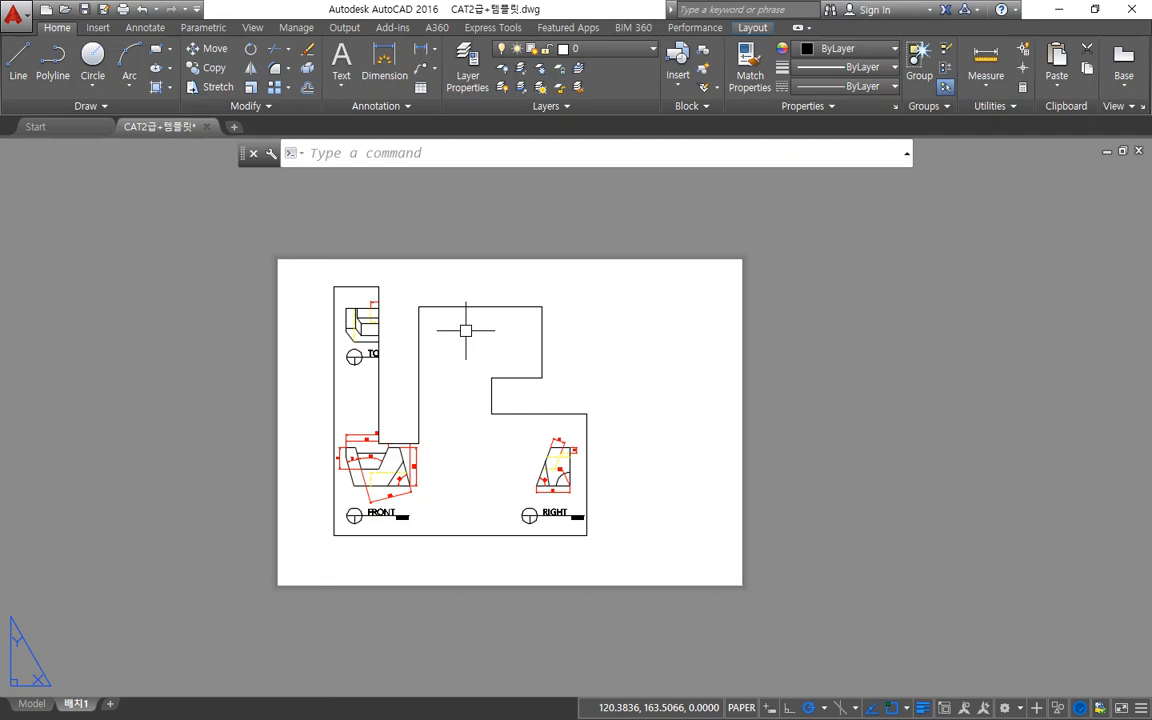
Erase the stepped polygonal viewport
{"action": "left_click", "coordinate": [514, 301]}
{"action": "left_click", "coordinate": [450, 321]}
{"action": "type", "text": "e"}
{"action": "key", "text": "Return"}
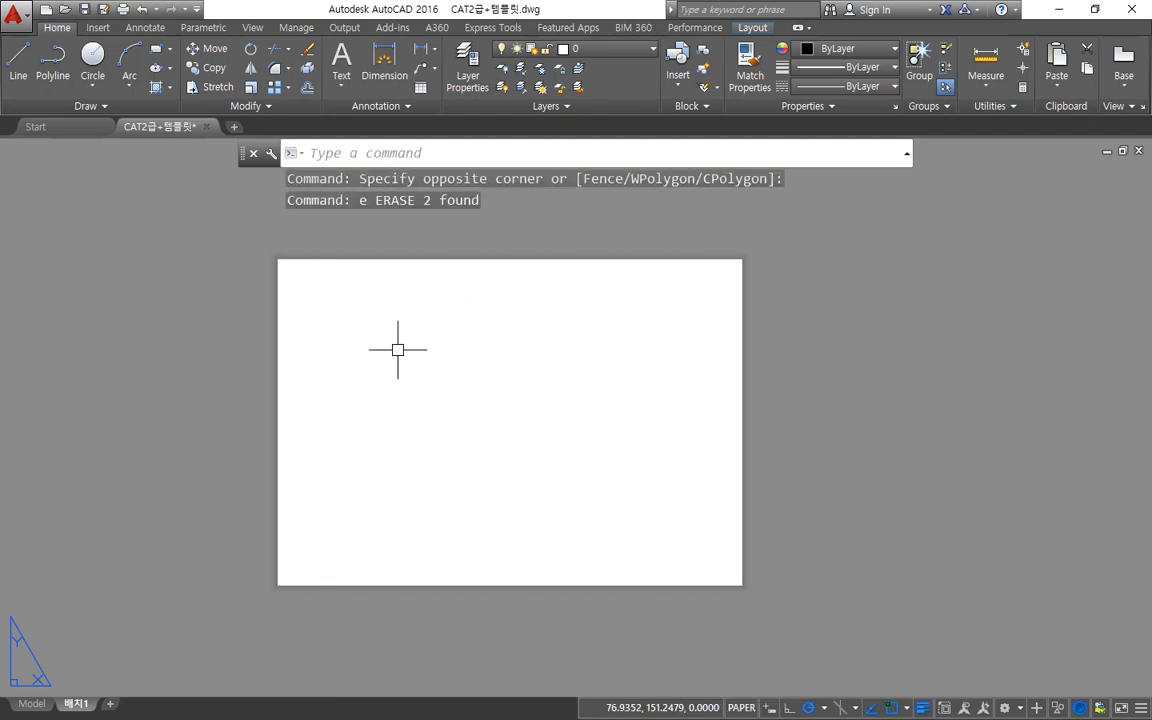
Create a viewport filling the whole sheet by accepting MView's default Fit option
{"action": "type", "text": "mv"}
{"action": "key", "text": "Return"}
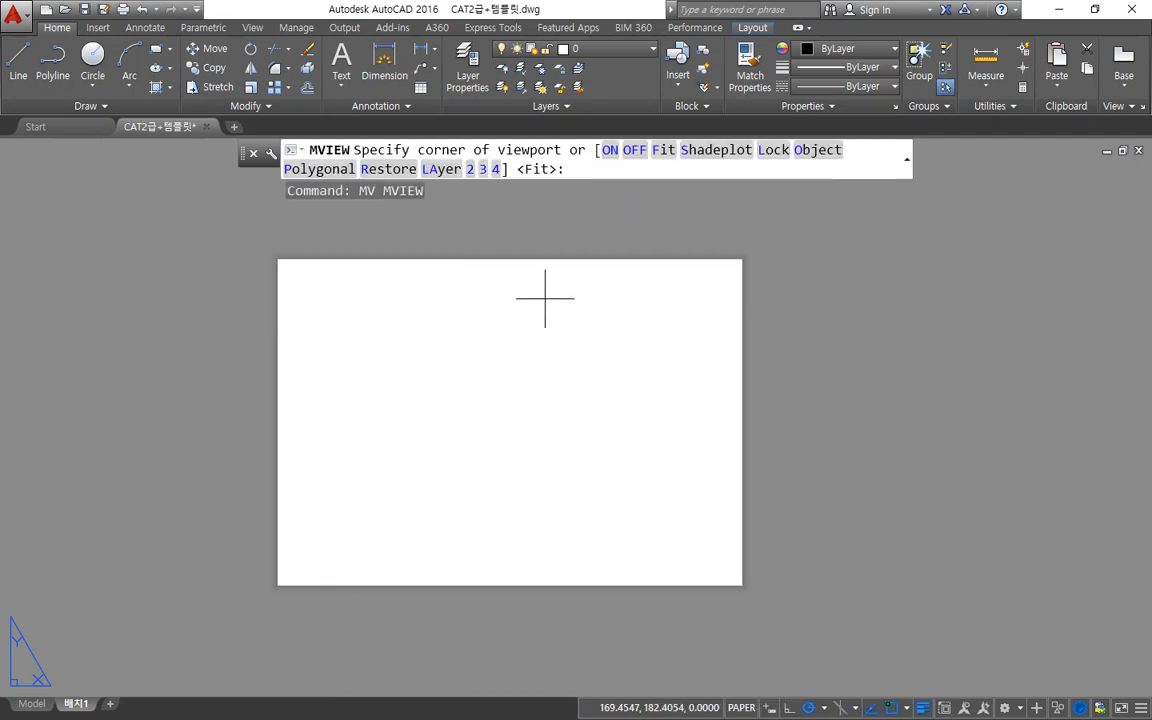
{"action": "mouse_move", "coordinate": [514, 188]}
{"action": "left_mouse_down"}
{"action": "mouse_move", "coordinate": [566, 180]}
{"action": "mouse_move", "coordinate": [543, 193]}
{"action": "left_mouse_up"}
{"action": "key", "text": "Return"}
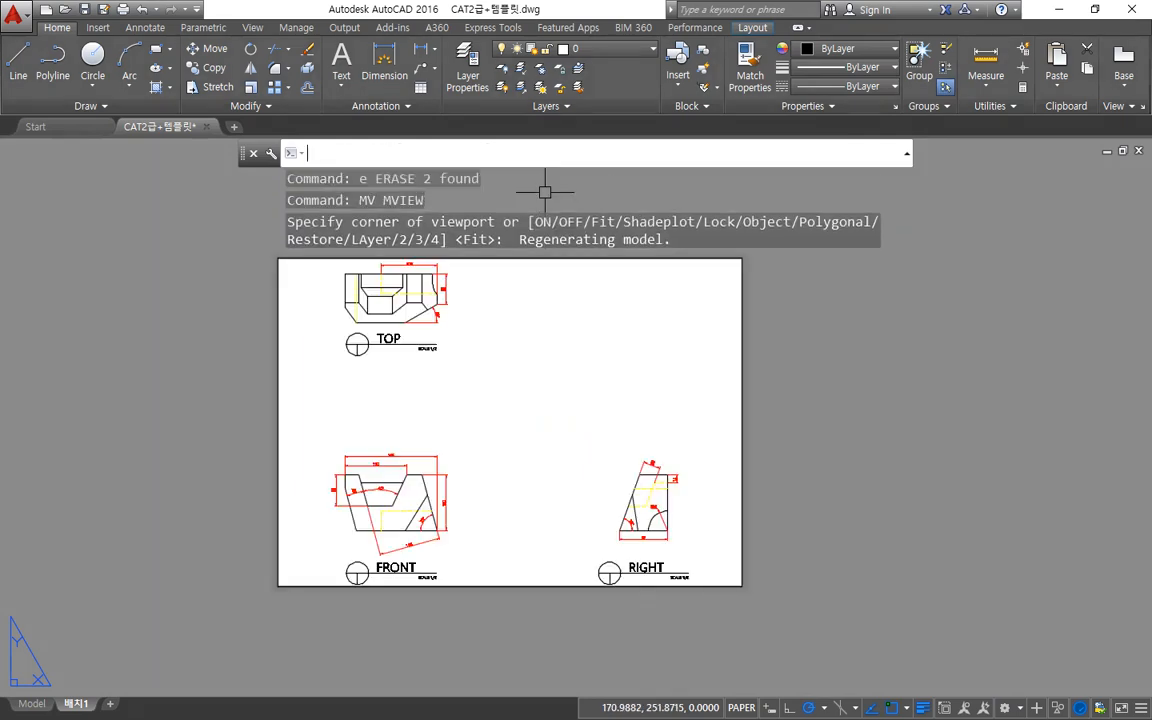
Erase the sheet-filling viewport and recreate it with MView's Fit option entered explicitly
{"action": "left_click", "coordinate": [570, 258]}
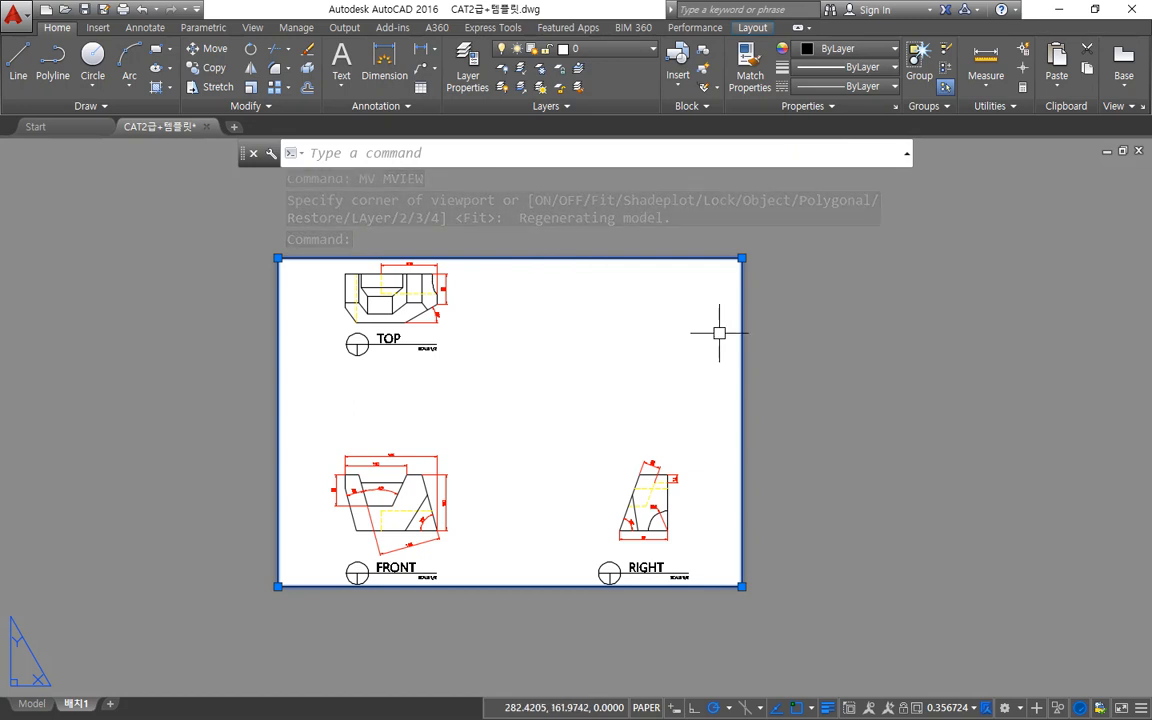
{"action": "key", "text": "Delete"}
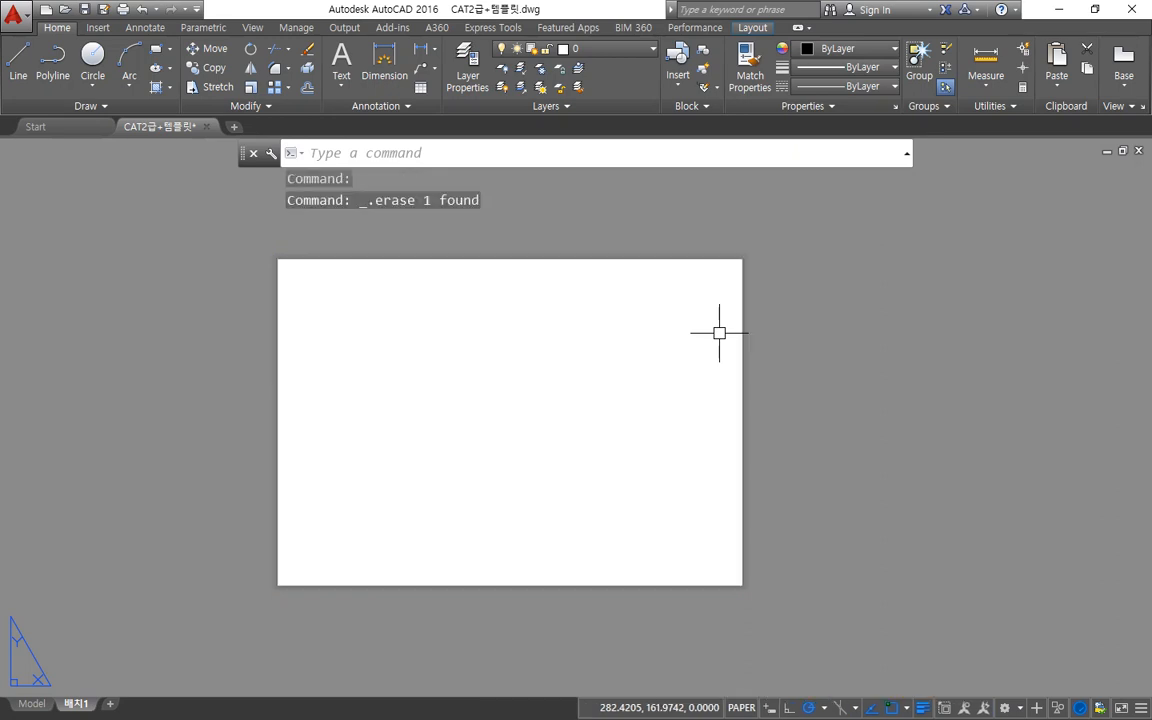
{"action": "type", "text": "mv"}
{"action": "key", "text": "Return"}
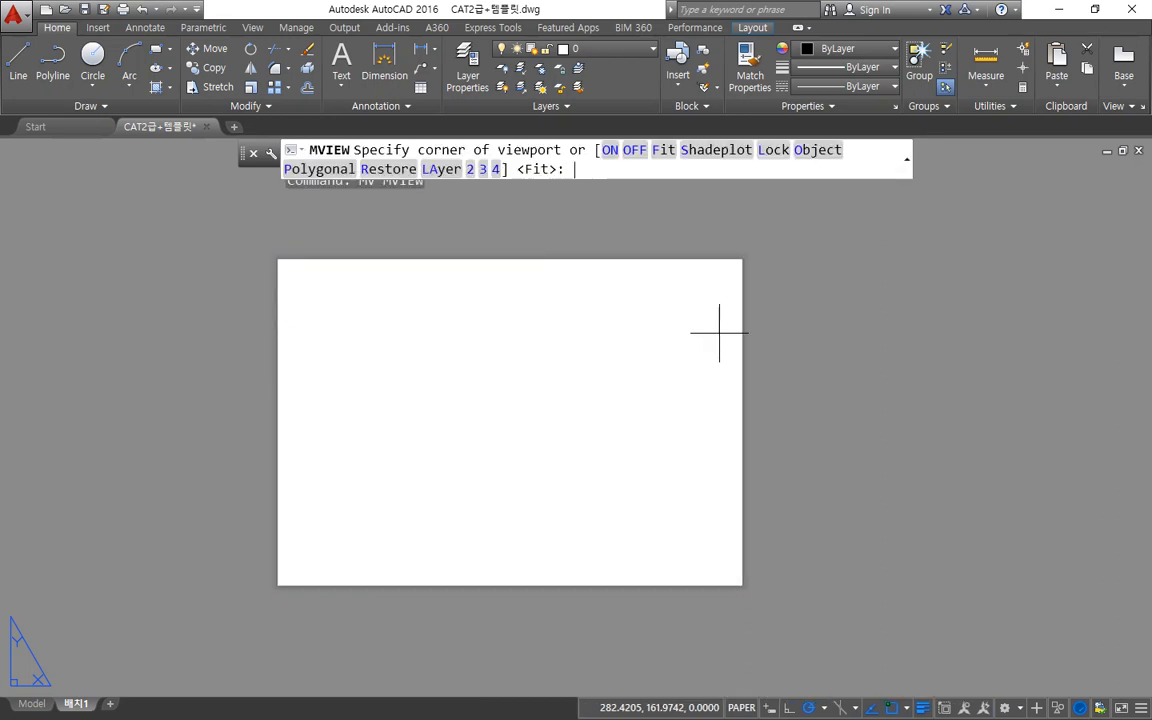
{"action": "type", "text": "f"}
{"action": "key", "text": "Return"}
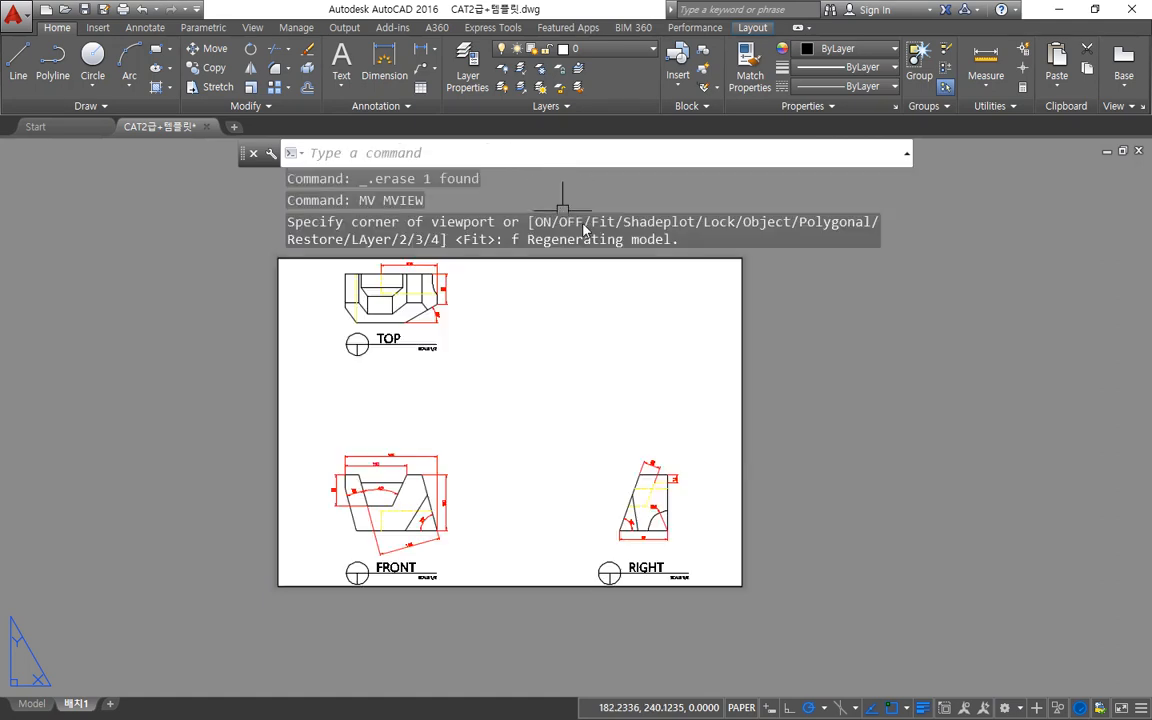
Erase the viewport that fills the sheet
{"action": "left_click", "coordinate": [511, 411]}
{"action": "left_click", "coordinate": [208, 267]}
{"action": "key", "text": "Delete"}
Create two stacked viewports with MView's 2 option in the Horizontal arrangement, spanning most of the sheet
{"action": "type", "text": "m"}
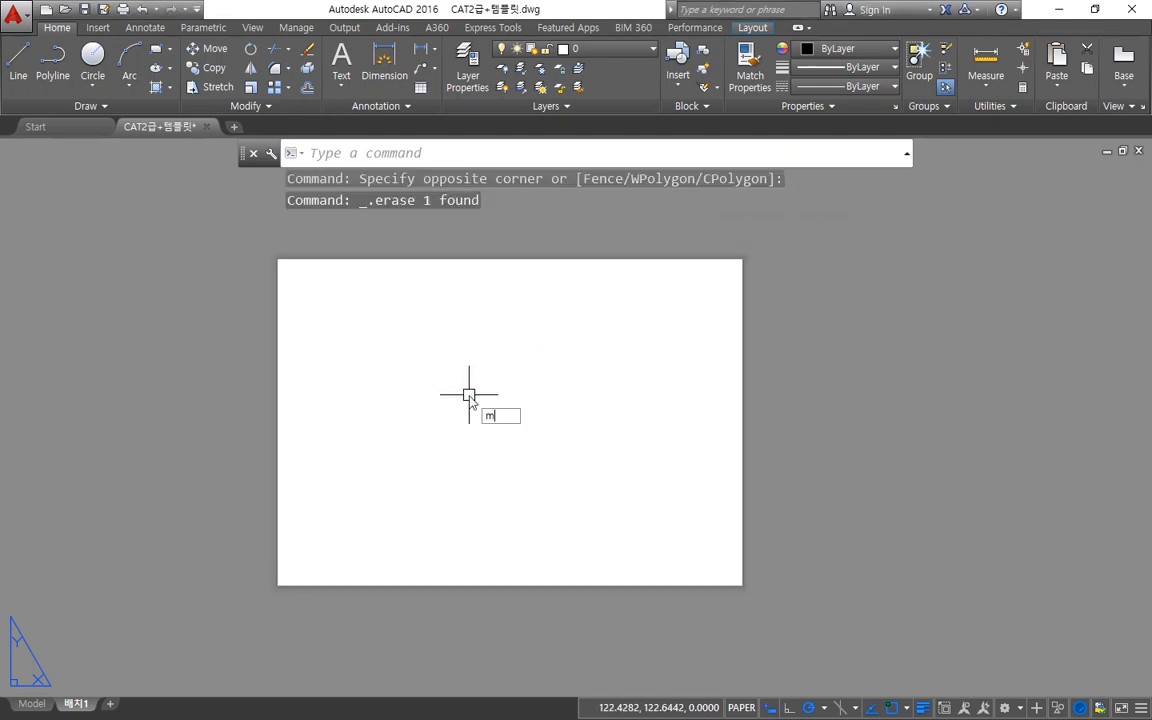
{"action": "type", "text": "v"}
{"action": "key", "text": "Return"}
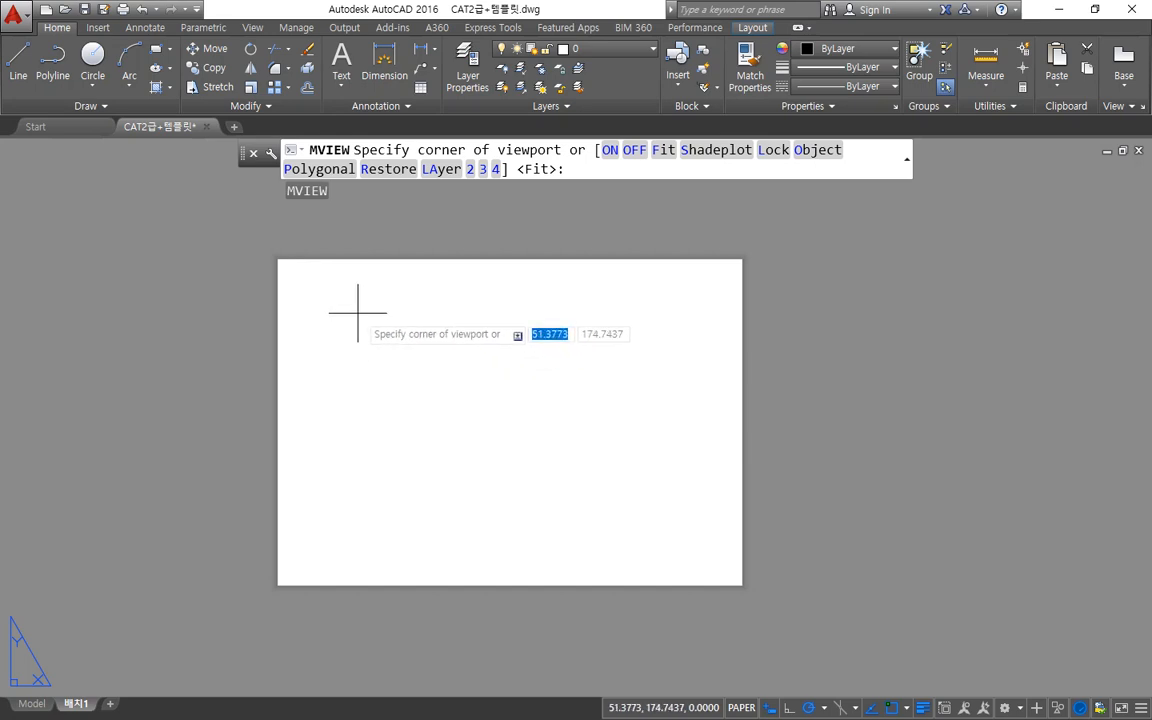
{"action": "mouse_move", "coordinate": [490, 195]}
{"action": "left_mouse_down"}
{"action": "mouse_move", "coordinate": [500, 185]}
{"action": "mouse_move", "coordinate": [492, 198]}
{"action": "left_mouse_up"}
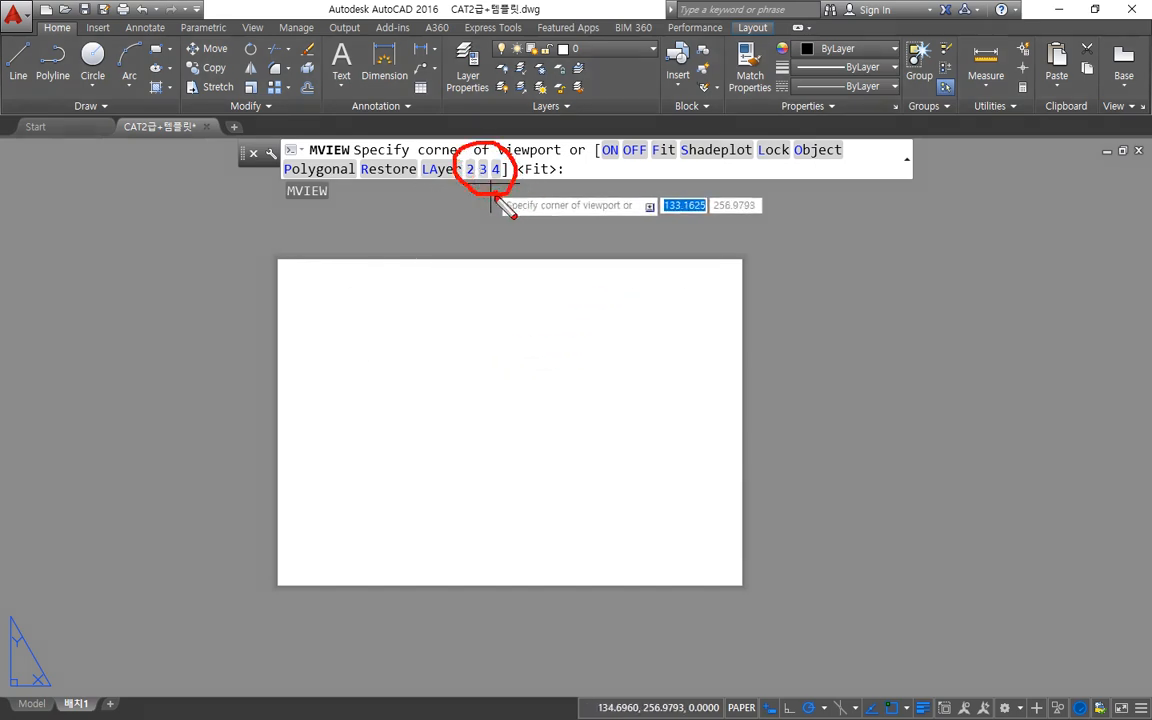
{"action": "left_click", "coordinate": [467, 170]}
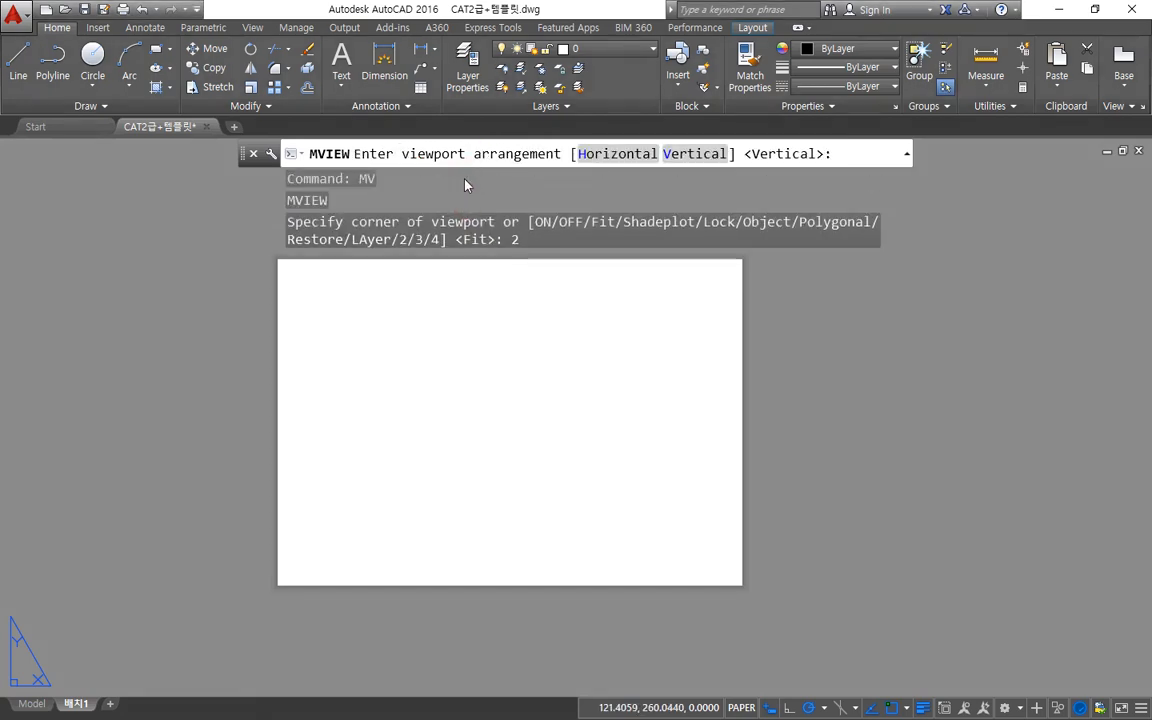
{"action": "left_click", "coordinate": [592, 152]}
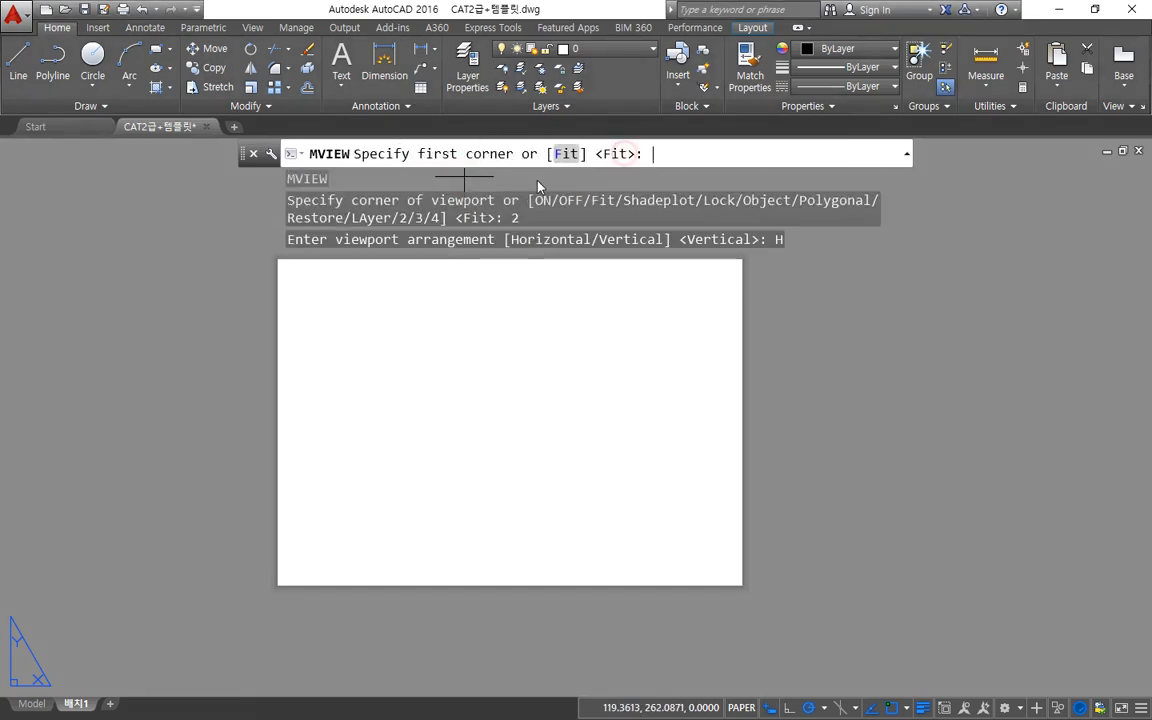
{"action": "left_click", "coordinate": [308, 288]}
{"action": "left_click", "coordinate": [682, 546]}
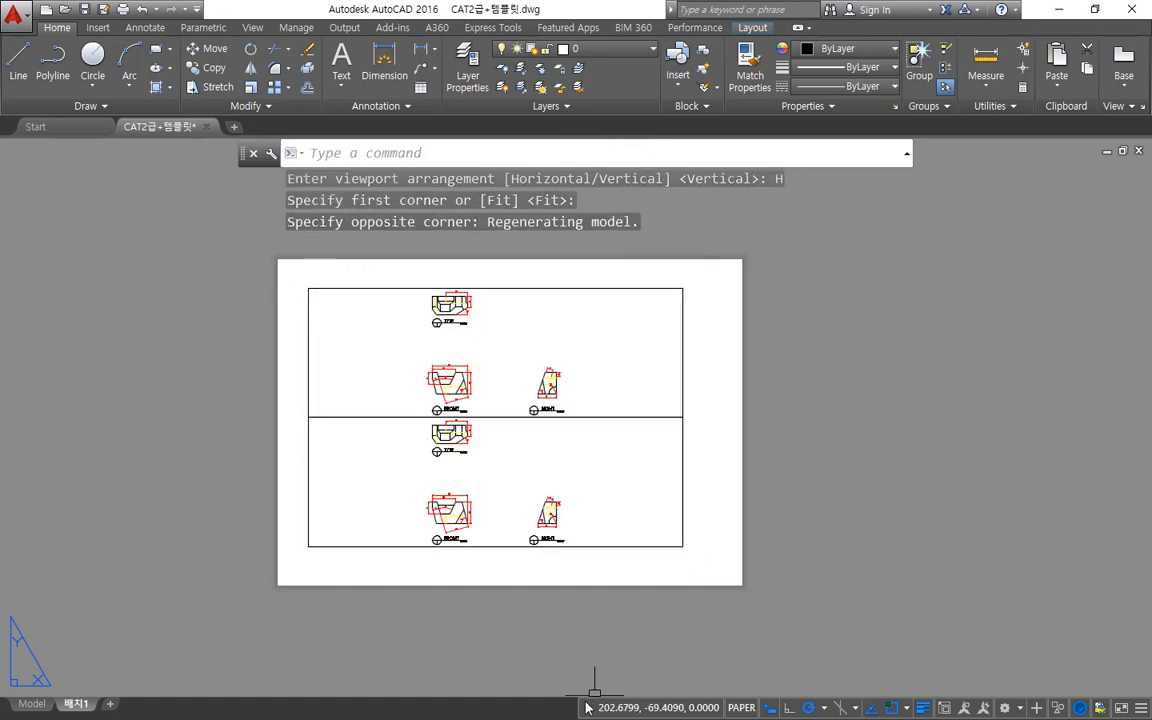
Erase the two horizontally arranged viewports
{"action": "left_click", "coordinate": [733, 386]}
{"action": "left_click", "coordinate": [640, 437]}
{"action": "type", "text": "E"}
{"action": "key", "text": "Return"}
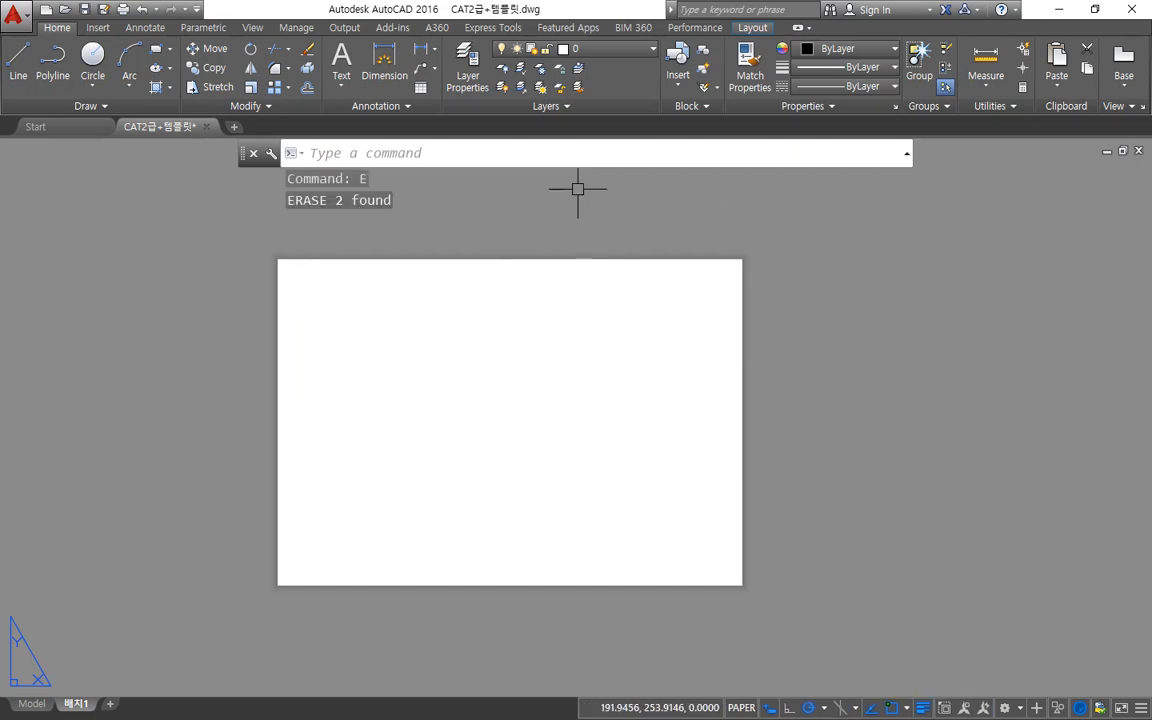
Create two side-by-side viewports in the middle of the sheet with MView's 2 option in the Vertical arrangement
{"action": "type", "text": "mv"}
{"action": "key", "text": "Return"}
{"action": "type", "text": "2"}
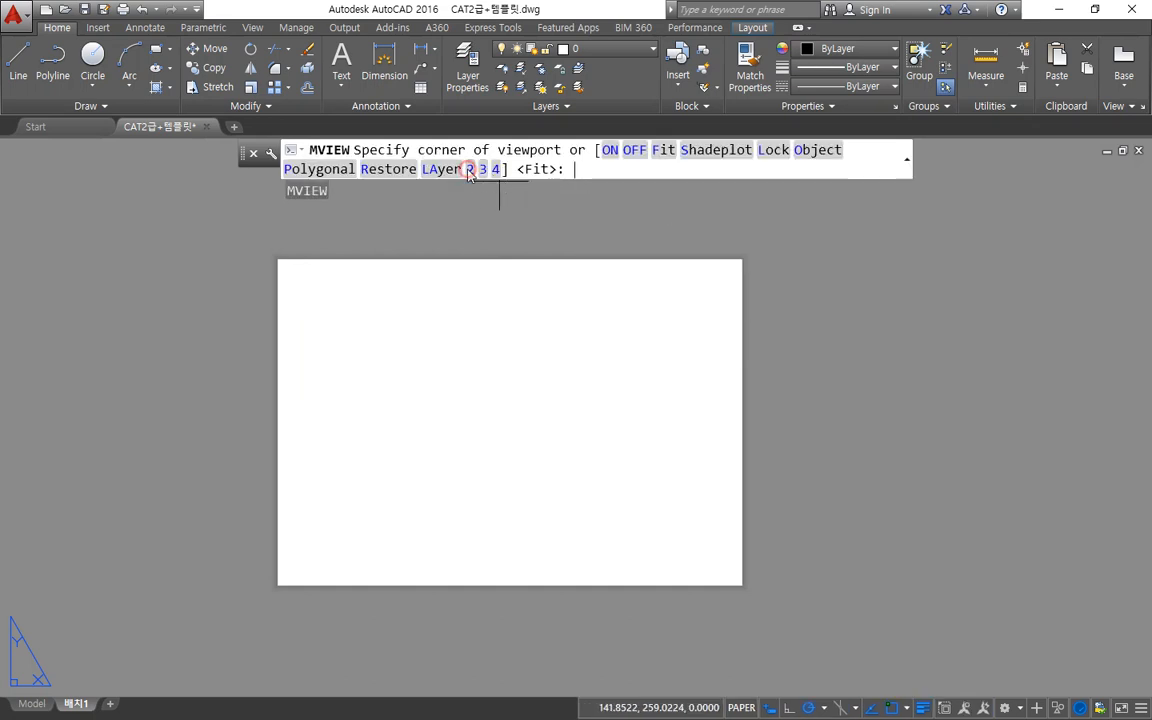
{"action": "key", "text": "Return"}
{"action": "left_click", "coordinate": [675, 163]}
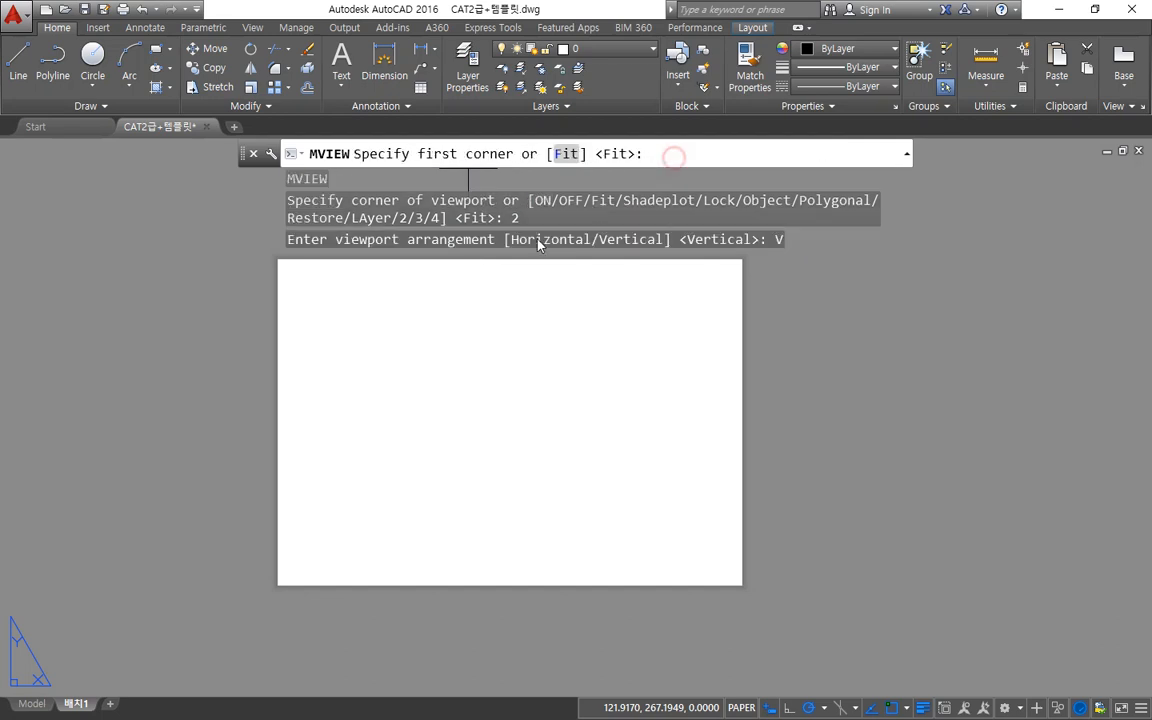
{"action": "left_click", "coordinate": [350, 287]}
{"action": "left_click", "coordinate": [626, 540]}
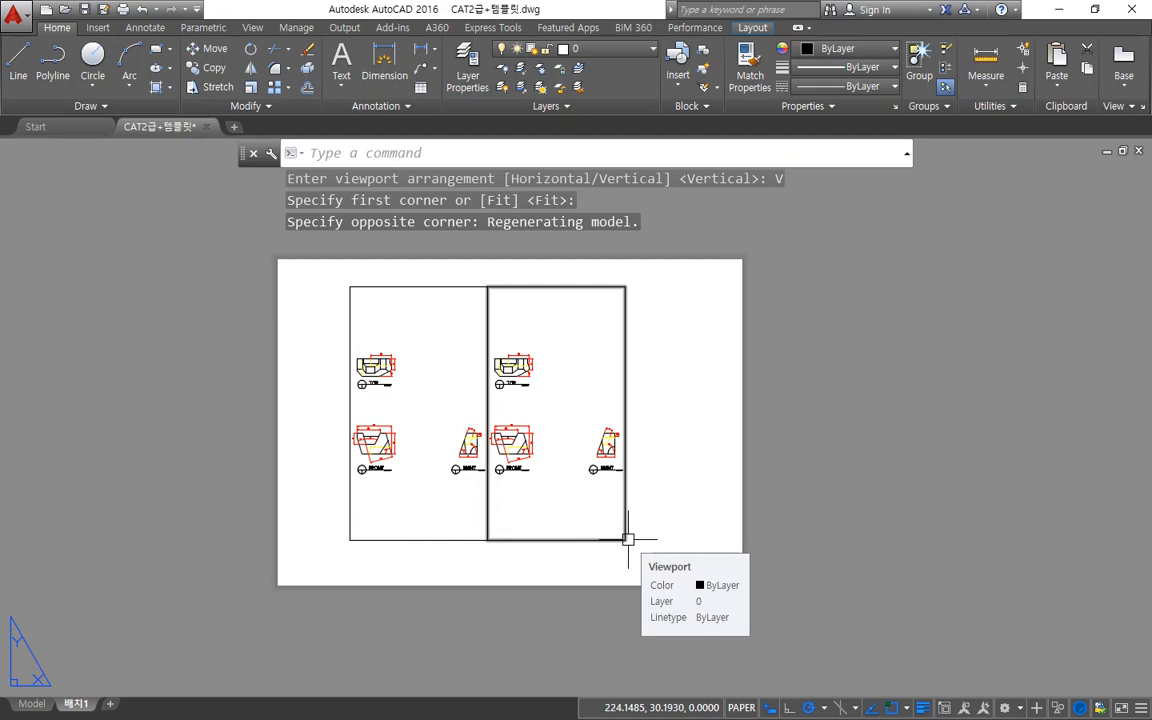
Create two more viewports in the Horizontal arrangement with MView, in the empty area to the right of the sheet
{"action": "key", "text": "Return"}
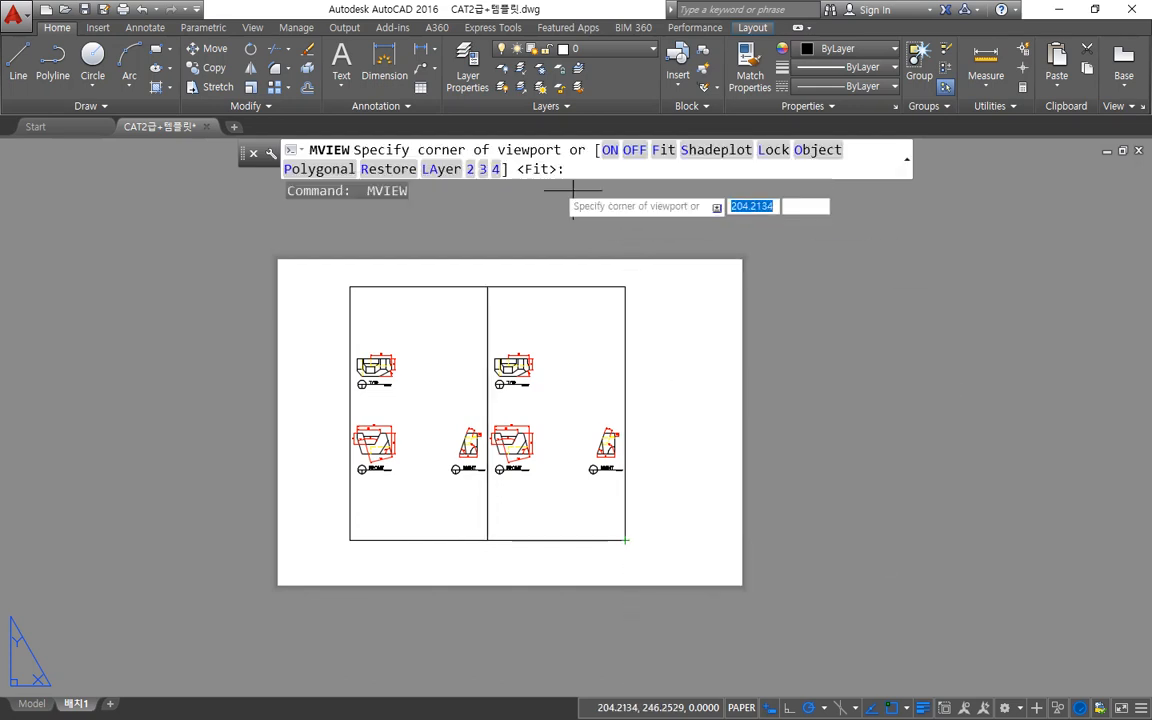
{"action": "left_click", "coordinate": [472, 171]}
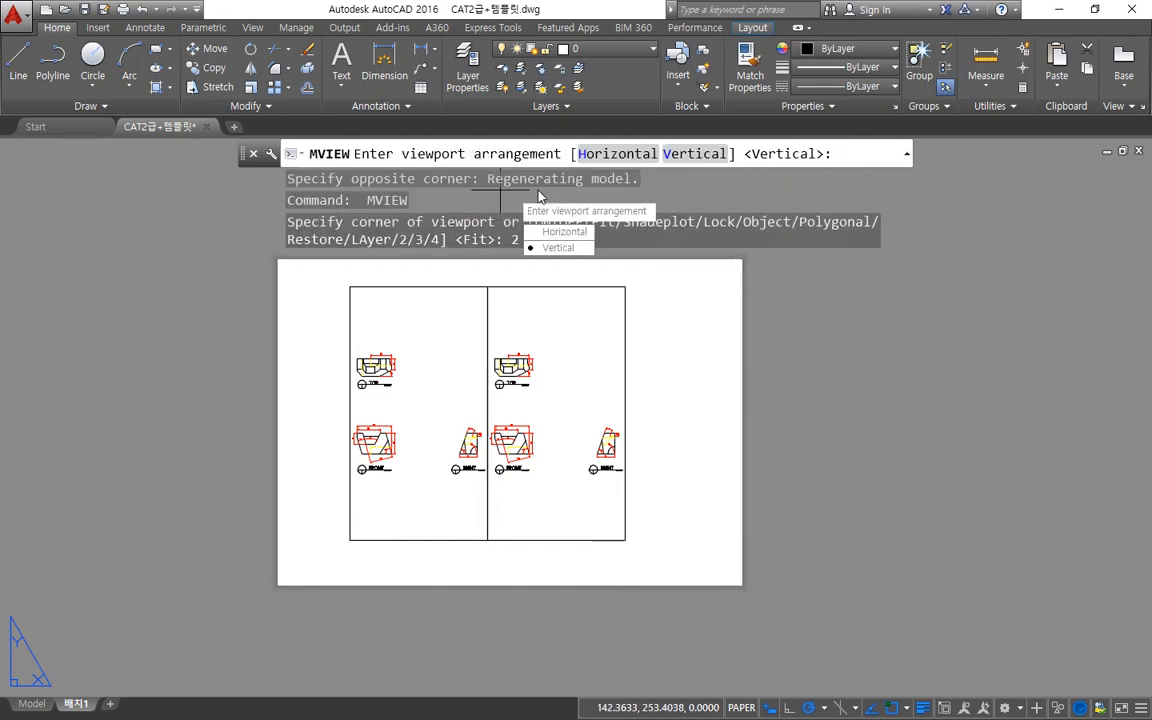
{"action": "left_click", "coordinate": [610, 156]}
{"action": "left_click", "coordinate": [778, 318]}
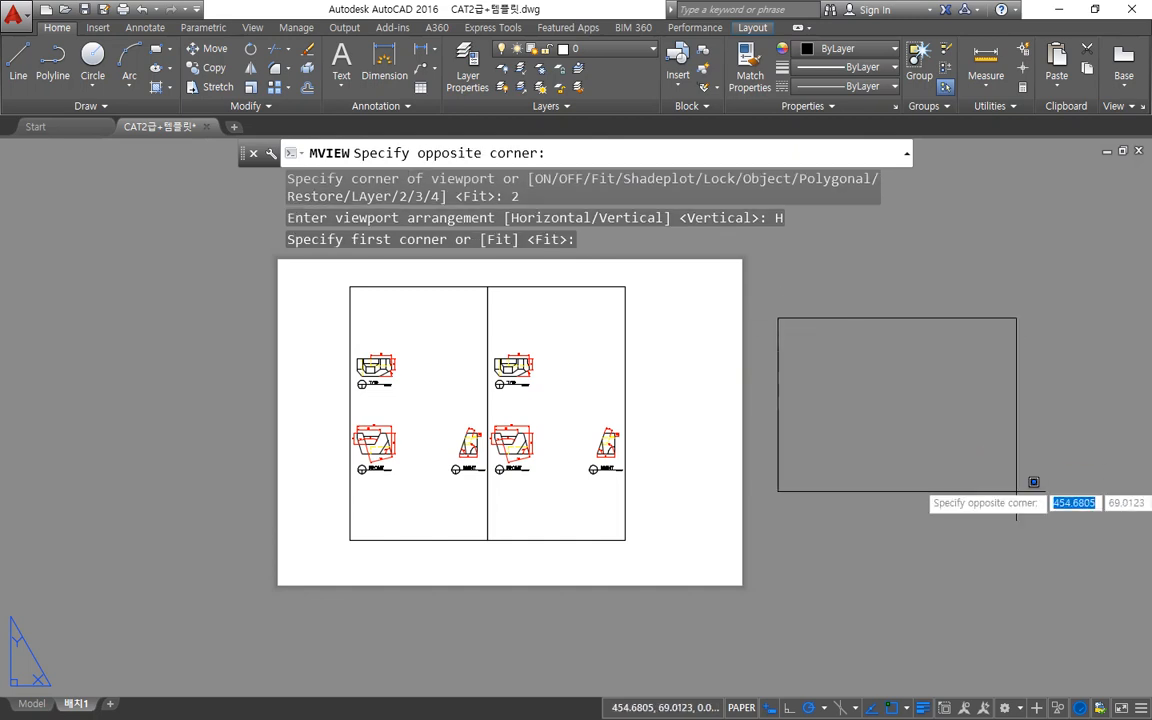
{"action": "left_click", "coordinate": [1090, 527]}
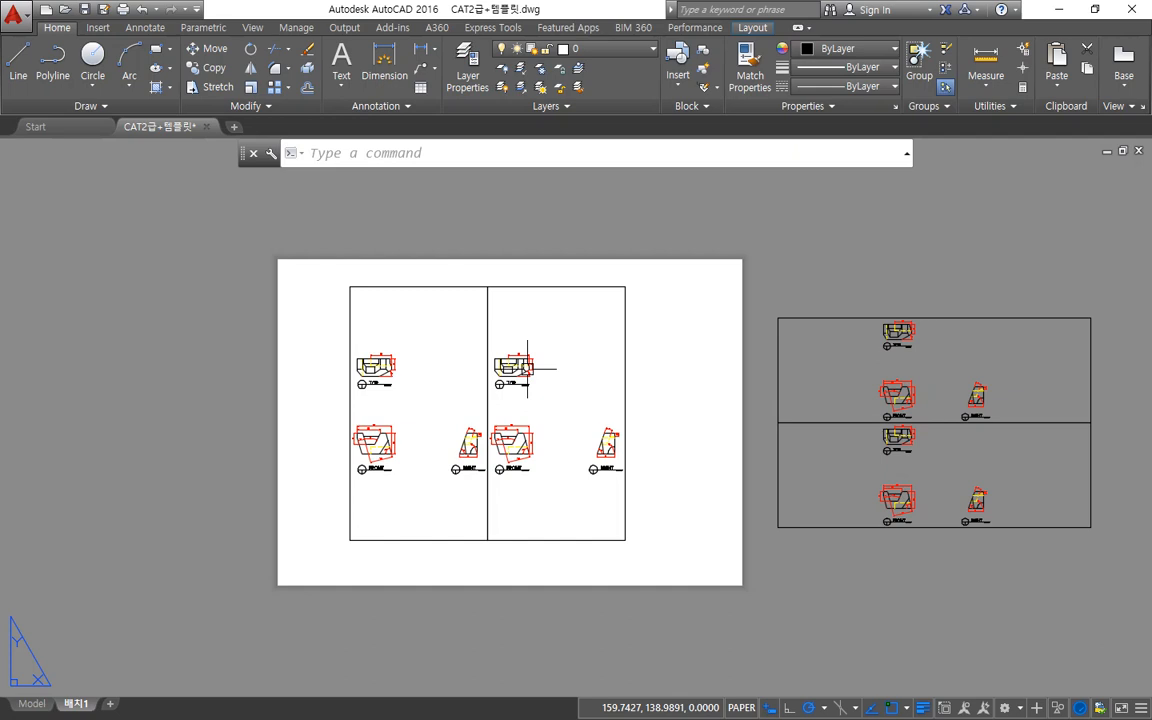
Erase all four viewports on and beside the sheet
{"action": "left_click", "coordinate": [1015, 435]}
{"action": "left_click", "coordinate": [344, 304]}
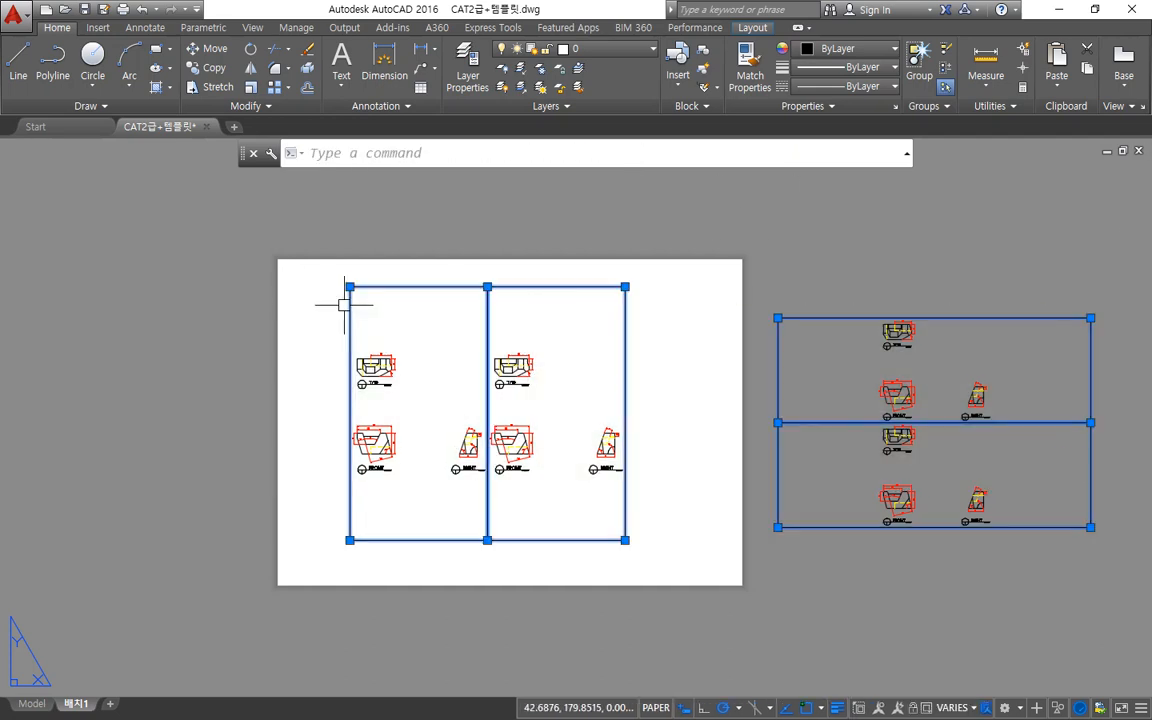
{"action": "type", "text": "e"}
{"action": "key", "text": "Return"}
Create four viewports in the middle of the sheet with MView's 4 option
{"action": "type", "text": "mv"}
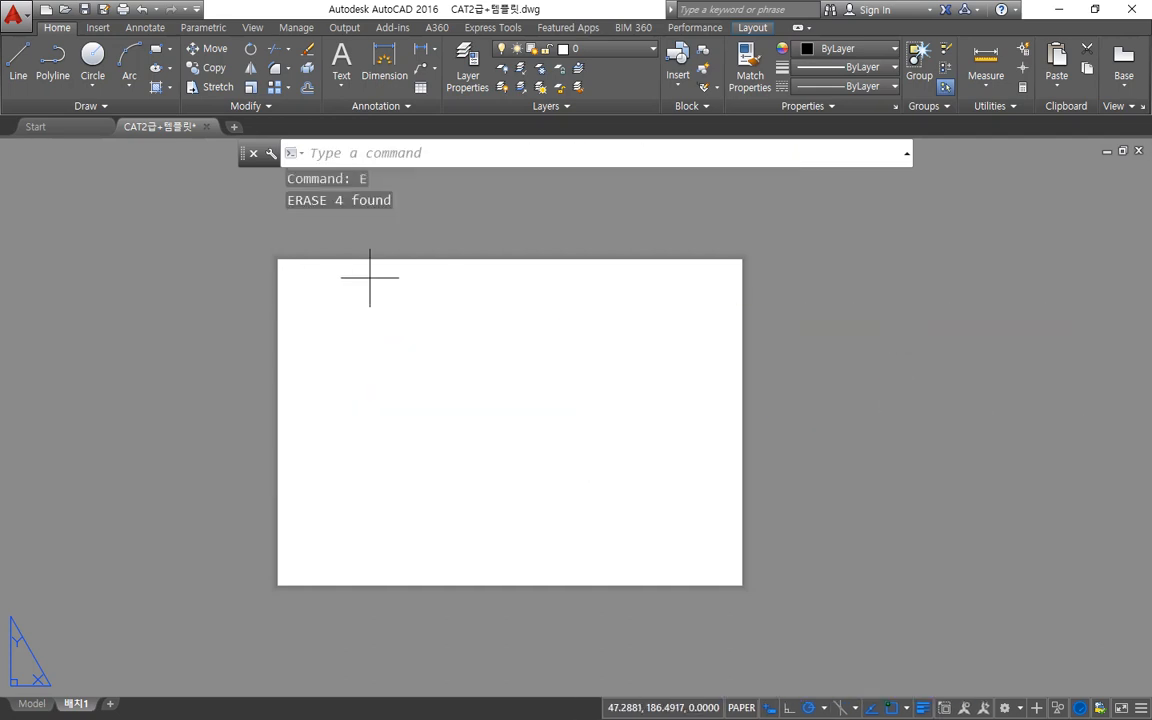
{"action": "key", "text": "Return"}
{"action": "left_click", "coordinate": [494, 170]}
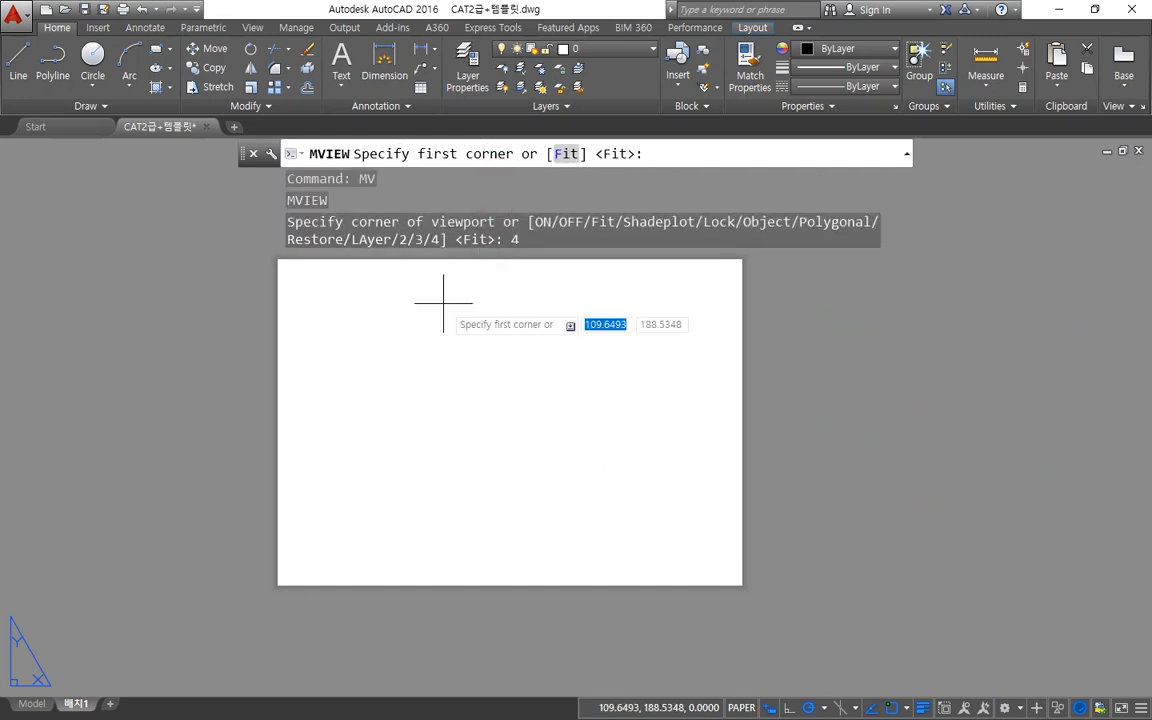
{"action": "left_click", "coordinate": [356, 292]}
{"action": "left_click", "coordinate": [618, 523]}
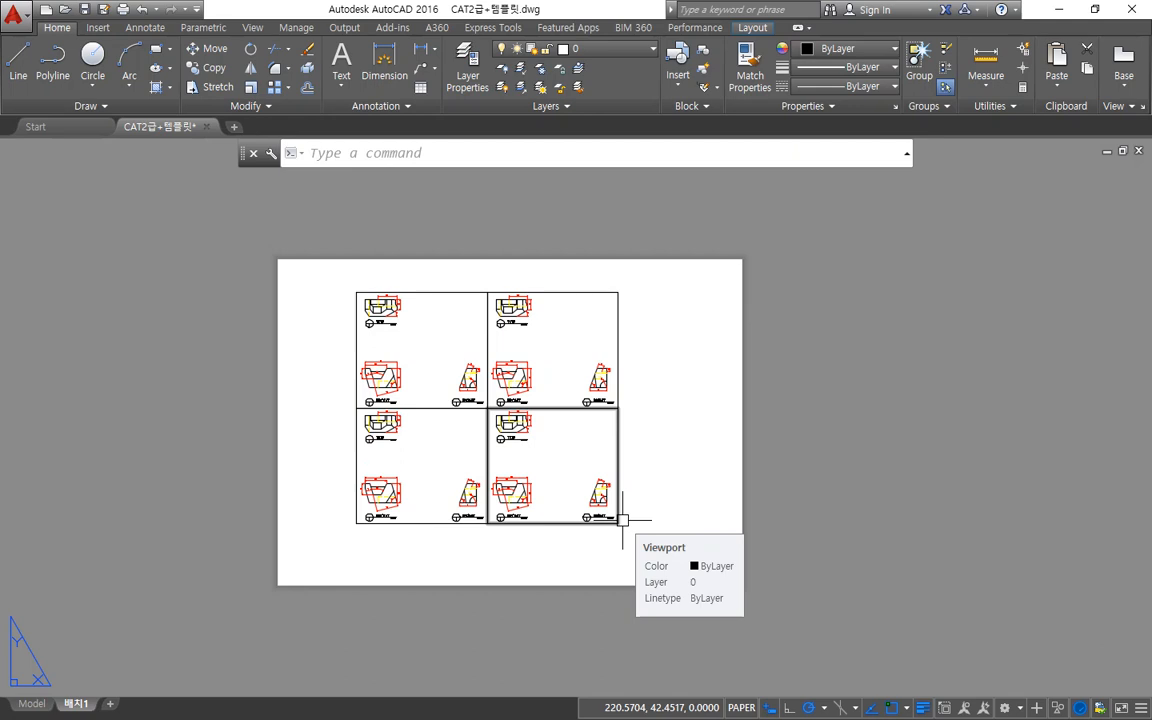
Erase the four viewports from the sheet
{"action": "left_click_drag", "start_coordinate": [661, 483], "coordinate": [360, 321]}
{"action": "type", "text": "E"}
{"action": "key", "text": "Return"}
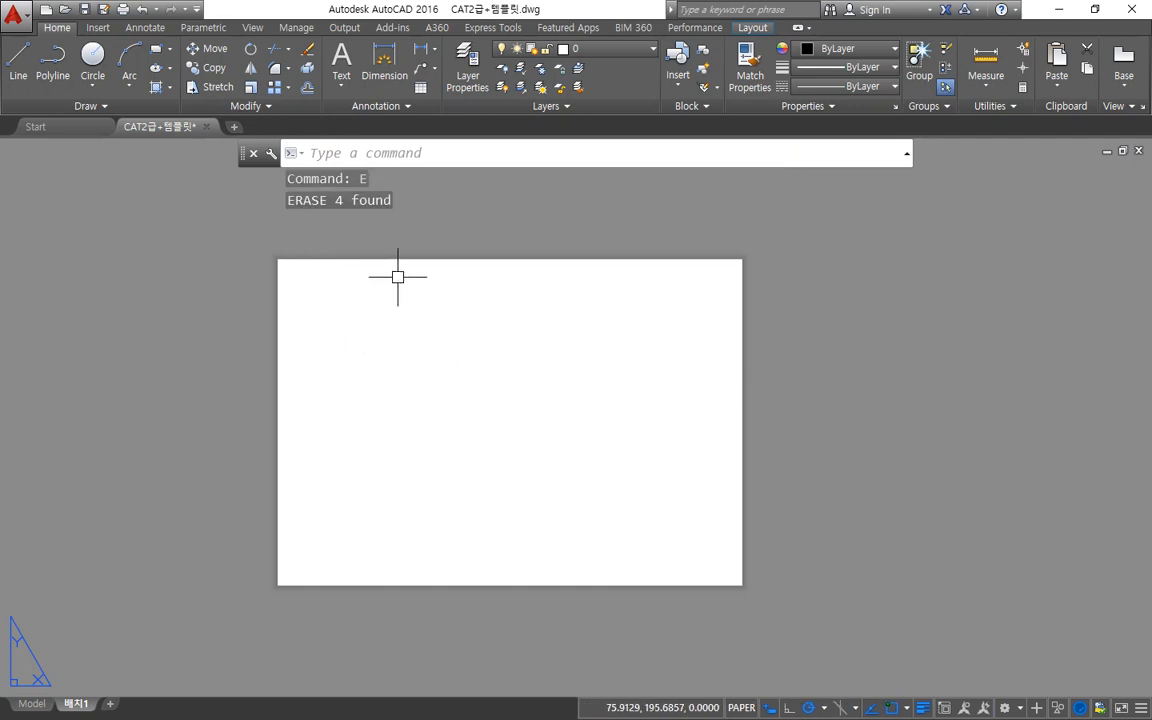
Start MView with the 3 option for a three-viewport arrangement
{"action": "type", "text": "mv"}
{"action": "key", "text": "Return"}
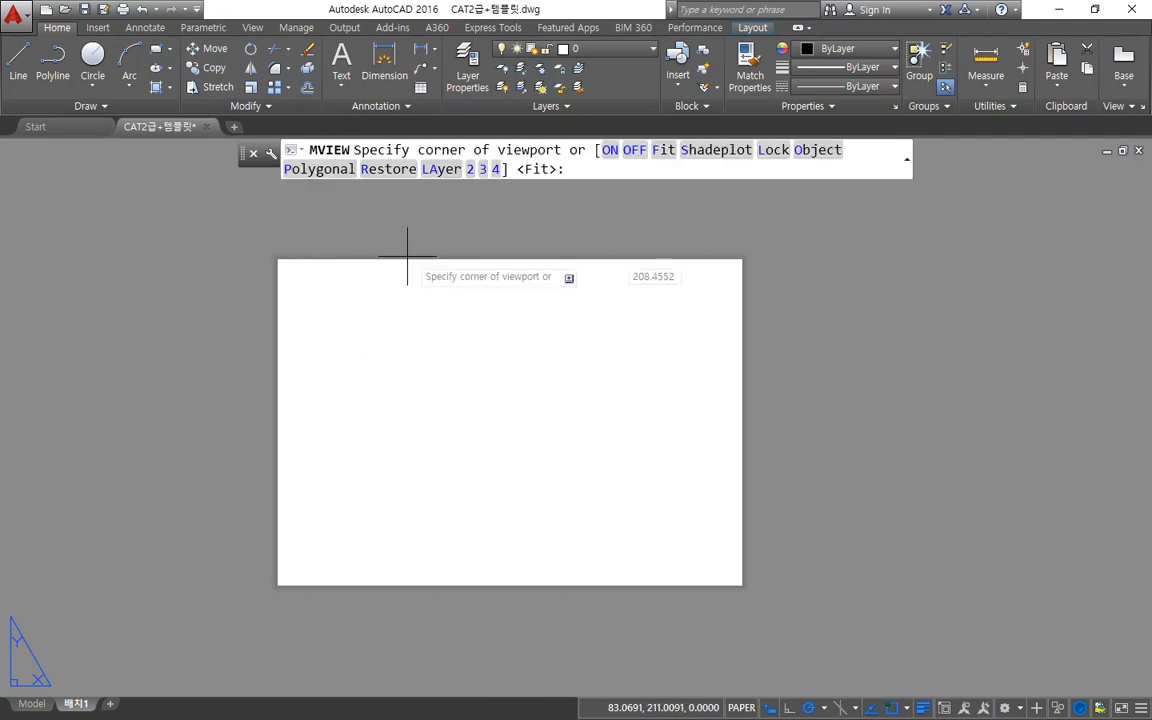
{"action": "left_click", "coordinate": [488, 170]}
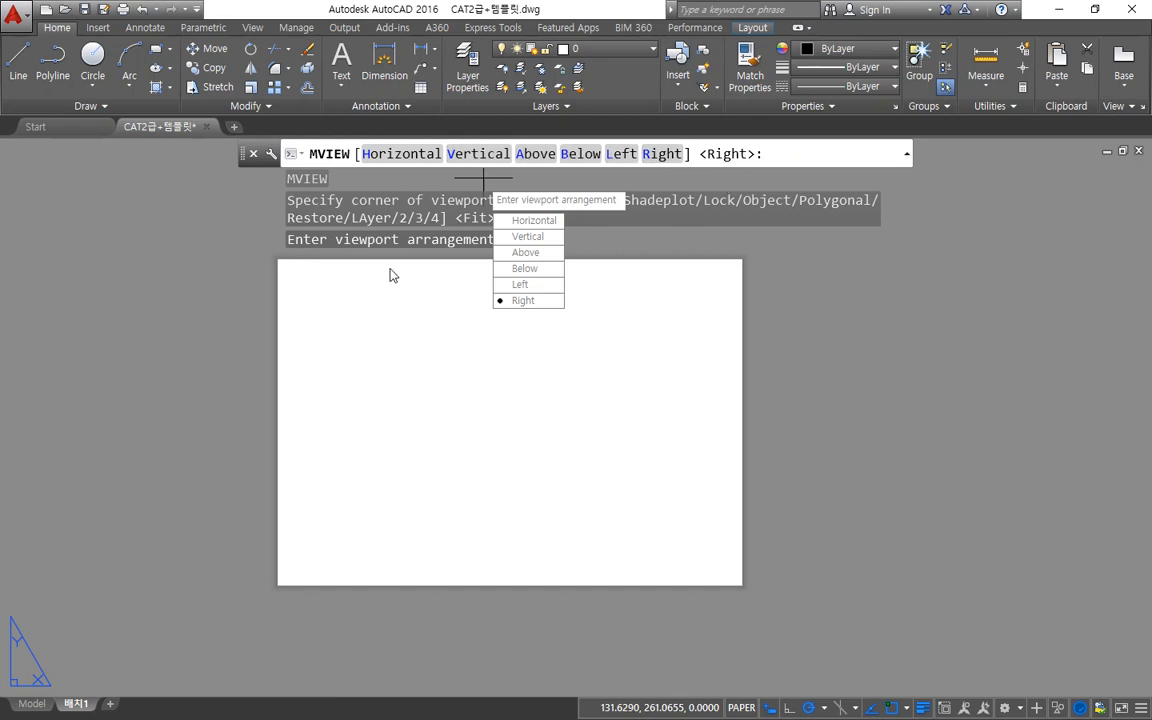
{"action": "mouse_move", "coordinate": [335, 310]}
{"action": "left_mouse_down"}
{"action": "mouse_move", "coordinate": [337, 514]}
{"action": "mouse_move", "coordinate": [712, 548]}
{"action": "mouse_move", "coordinate": [620, 321]}
{"action": "mouse_move", "coordinate": [329, 309]}
{"action": "left_mouse_up"}
{"action": "left_click_drag", "start_coordinate": [336, 380], "coordinate": [710, 405]}
{"action": "left_click_drag", "start_coordinate": [699, 462], "coordinate": [340, 433]}
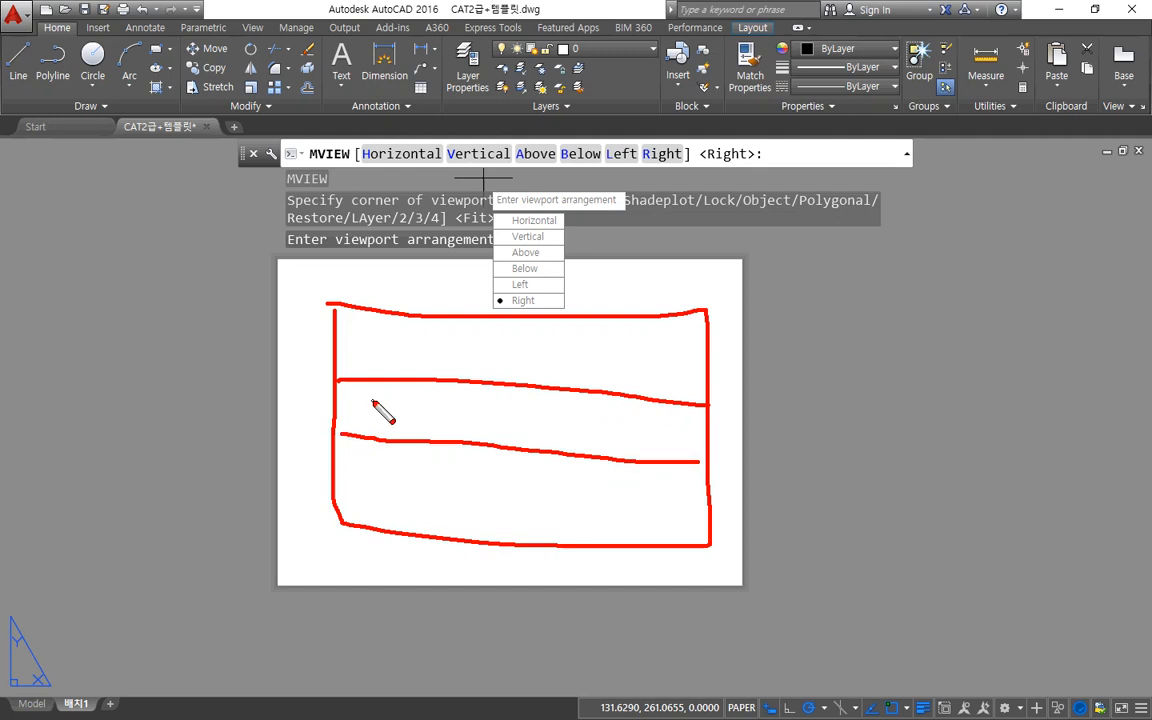
{"action": "key", "text": "e"}
{"action": "mouse_move", "coordinate": [343, 293]}
{"action": "left_mouse_down"}
{"action": "mouse_move", "coordinate": [370, 549]}
{"action": "mouse_move", "coordinate": [666, 522]}
{"action": "mouse_move", "coordinate": [468, 307]}
{"action": "mouse_move", "coordinate": [301, 310]}
{"action": "left_mouse_up"}
{"action": "left_click_drag", "start_coordinate": [458, 314], "coordinate": [466, 551]}
{"action": "left_click_drag", "start_coordinate": [556, 310], "coordinate": [556, 548]}
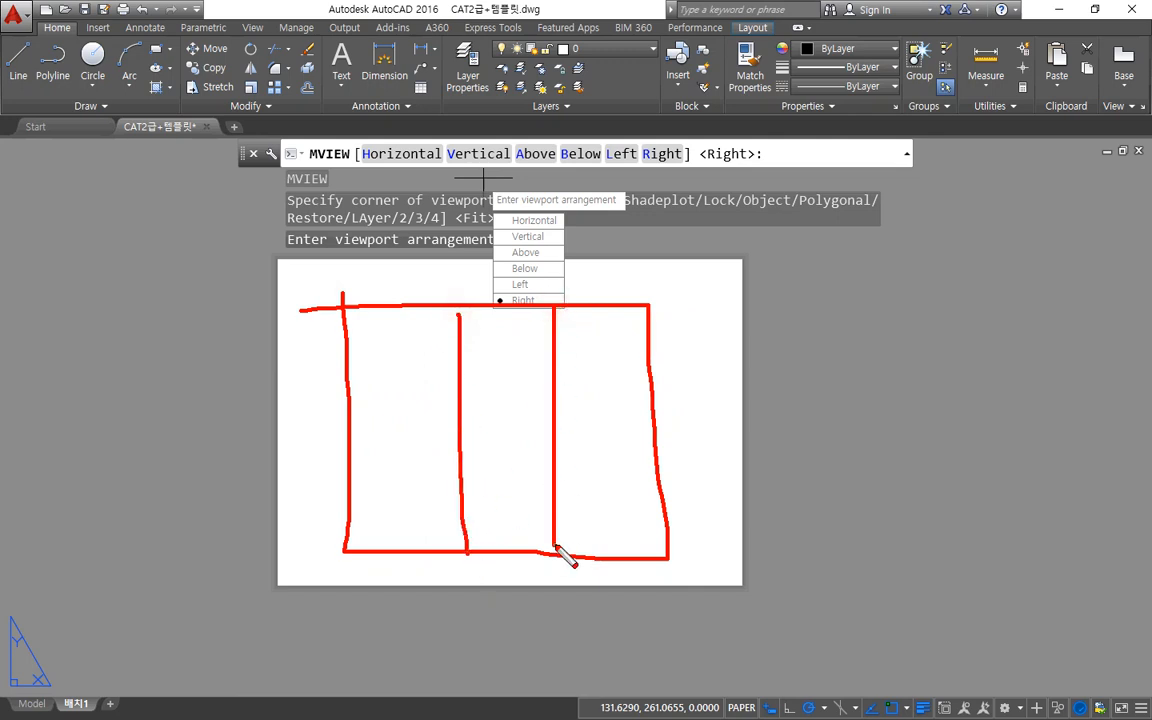
{"action": "key", "text": "e"}
{"action": "mouse_move", "coordinate": [331, 303]}
{"action": "left_mouse_down"}
{"action": "mouse_move", "coordinate": [342, 522]}
{"action": "mouse_move", "coordinate": [522, 566]}
{"action": "mouse_move", "coordinate": [612, 430]}
{"action": "mouse_move", "coordinate": [585, 320]}
{"action": "mouse_move", "coordinate": [338, 310]}
{"action": "mouse_move", "coordinate": [344, 436]}
{"action": "mouse_move", "coordinate": [612, 462]}
{"action": "left_mouse_up"}
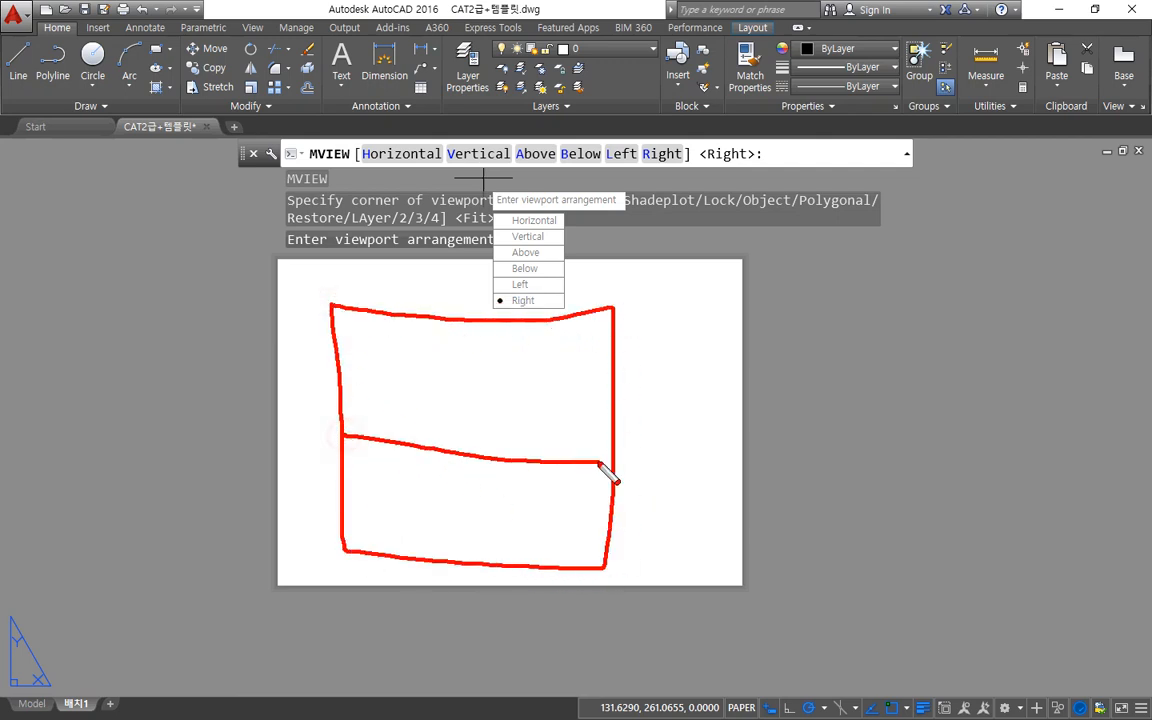
{"action": "left_click_drag", "start_coordinate": [482, 462], "coordinate": [483, 571]}
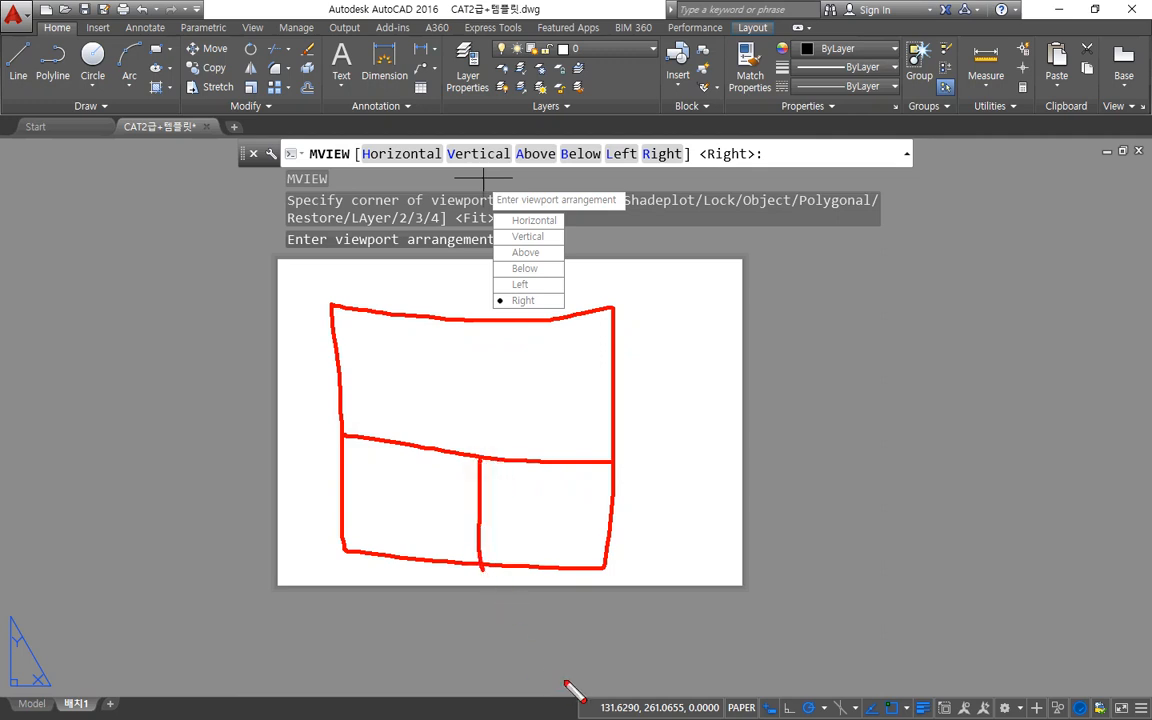
{"action": "key", "text": "e"}
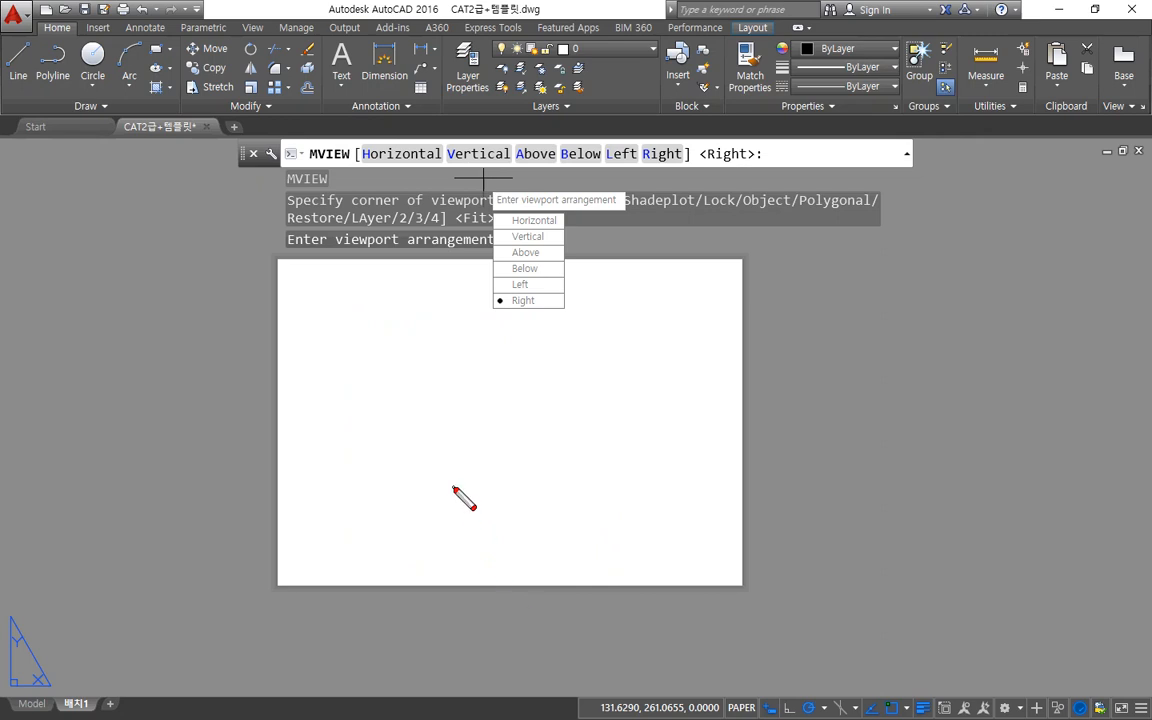
{"action": "mouse_move", "coordinate": [353, 289]}
{"action": "left_mouse_down"}
{"action": "mouse_move", "coordinate": [351, 525]}
{"action": "mouse_move", "coordinate": [590, 540]}
{"action": "mouse_move", "coordinate": [650, 422]}
{"action": "mouse_move", "coordinate": [648, 290]}
{"action": "mouse_move", "coordinate": [360, 290]}
{"action": "left_mouse_up"}
{"action": "left_click_drag", "start_coordinate": [352, 402], "coordinate": [650, 410]}
{"action": "left_click_drag", "start_coordinate": [501, 298], "coordinate": [500, 402]}
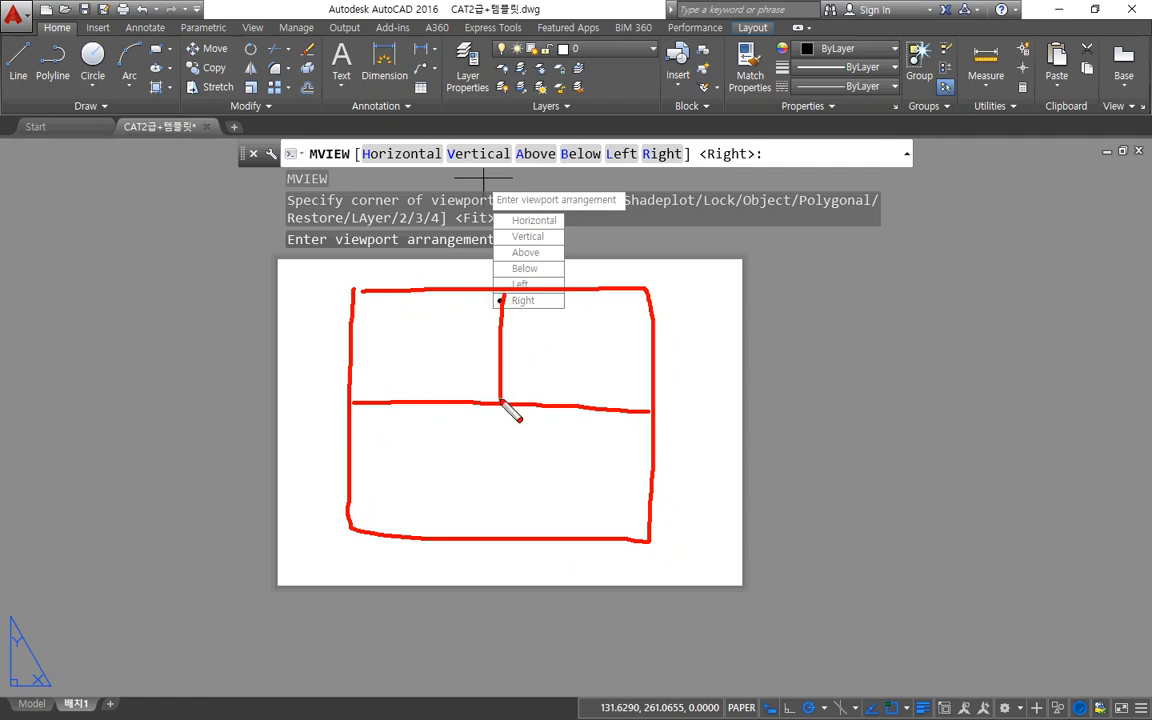
{"action": "key", "text": "e"}
{"action": "mouse_move", "coordinate": [358, 272]}
{"action": "left_mouse_down"}
{"action": "mouse_move", "coordinate": [366, 506]}
{"action": "mouse_move", "coordinate": [612, 540]}
{"action": "mouse_move", "coordinate": [670, 385]}
{"action": "mouse_move", "coordinate": [612, 288]}
{"action": "mouse_move", "coordinate": [344, 264]}
{"action": "left_mouse_up"}
{"action": "left_click_drag", "start_coordinate": [517, 288], "coordinate": [525, 548]}
{"action": "left_click_drag", "start_coordinate": [518, 394], "coordinate": [660, 402]}
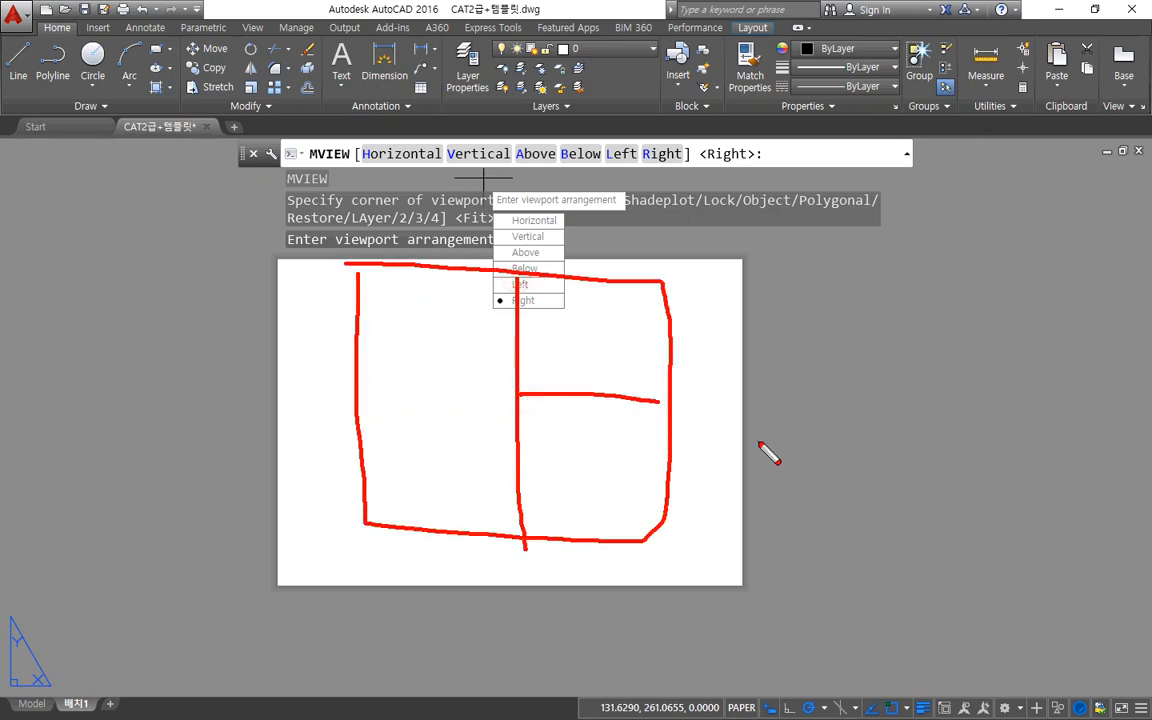
{"action": "key", "text": "e"}
{"action": "mouse_move", "coordinate": [346, 299]}
{"action": "left_mouse_down"}
{"action": "mouse_move", "coordinate": [342, 538]}
{"action": "mouse_move", "coordinate": [628, 552]}
{"action": "mouse_move", "coordinate": [628, 293]}
{"action": "mouse_move", "coordinate": [362, 281]}
{"action": "left_mouse_up"}
{"action": "left_click_drag", "start_coordinate": [469, 294], "coordinate": [470, 540]}
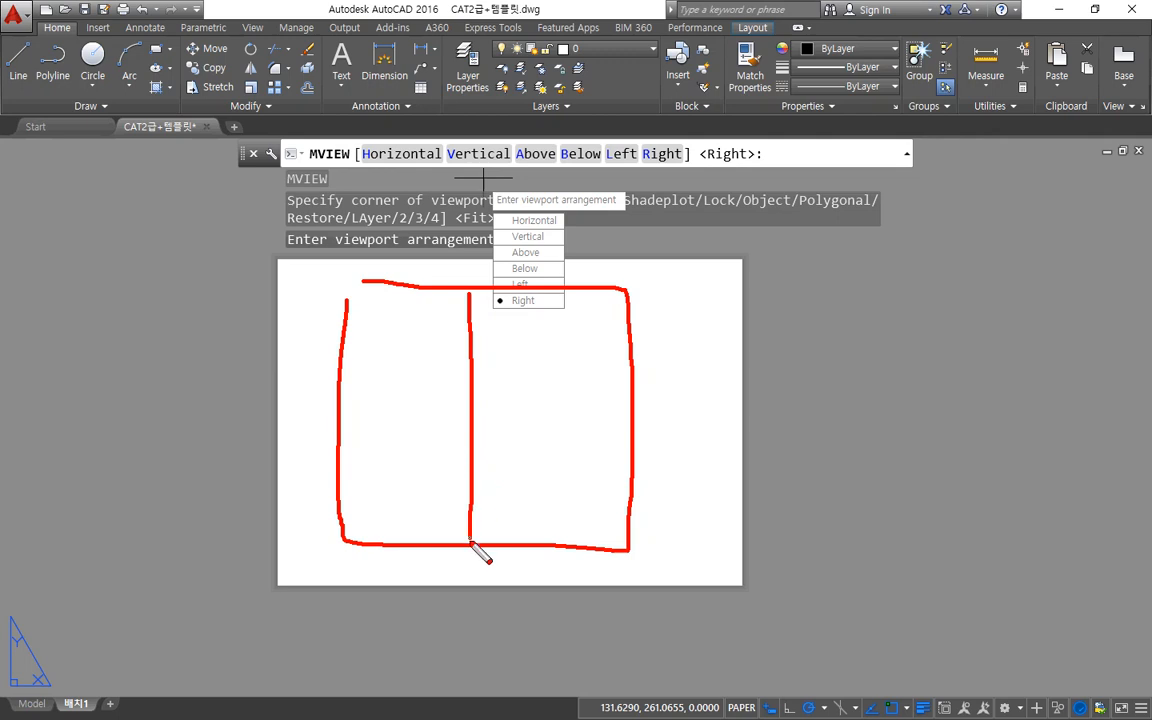
{"action": "left_click_drag", "start_coordinate": [470, 411], "coordinate": [343, 411]}
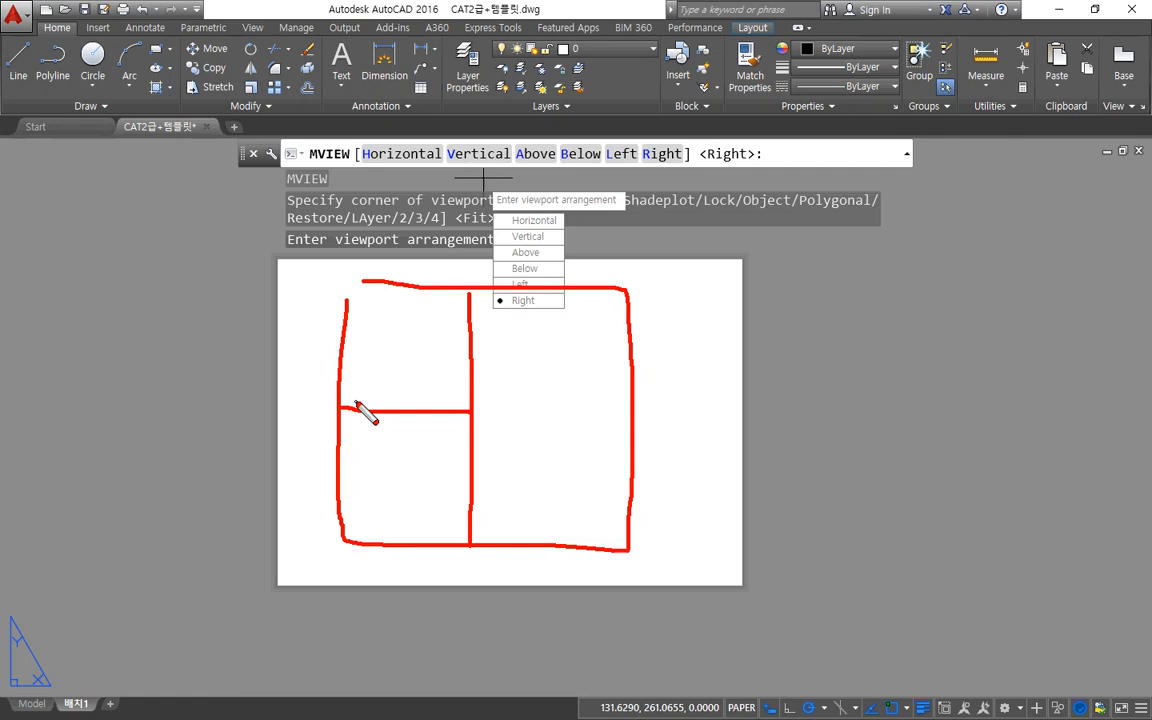
{"action": "key", "text": "Escape"}
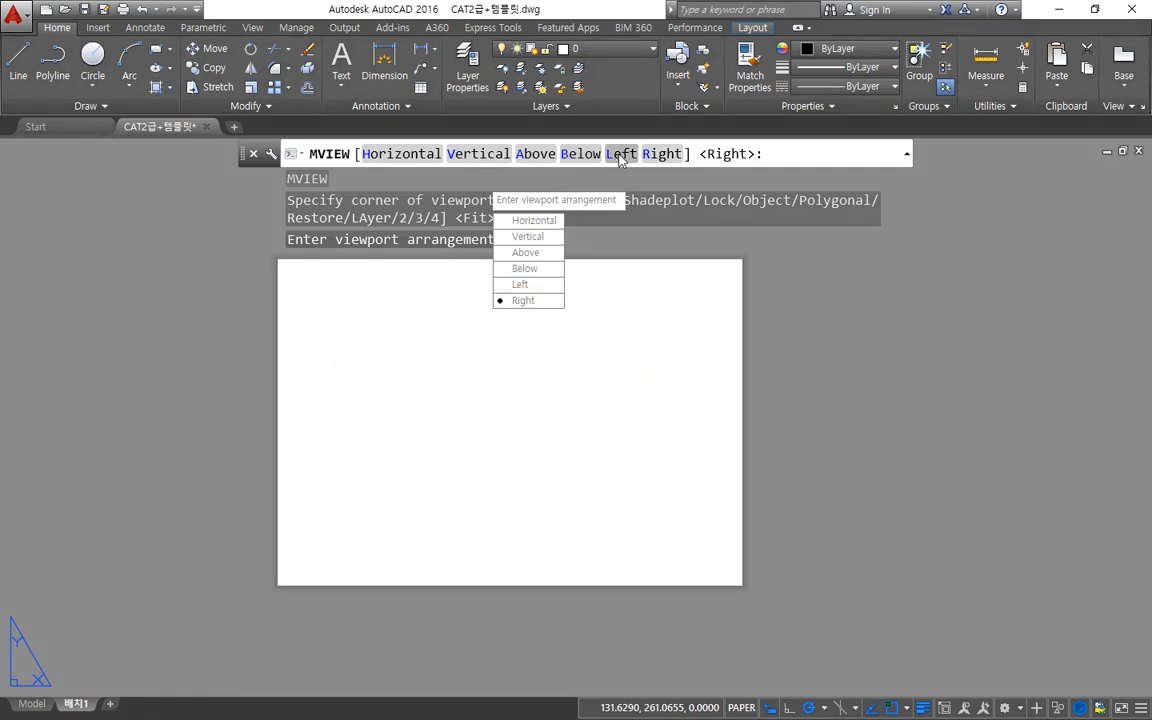
Use the Left arrangement to place the three viewports across the middle of the sheet
{"action": "left_click", "coordinate": [621, 155]}
{"action": "left_click", "coordinate": [355, 293]}
{"action": "left_click", "coordinate": [666, 546]}
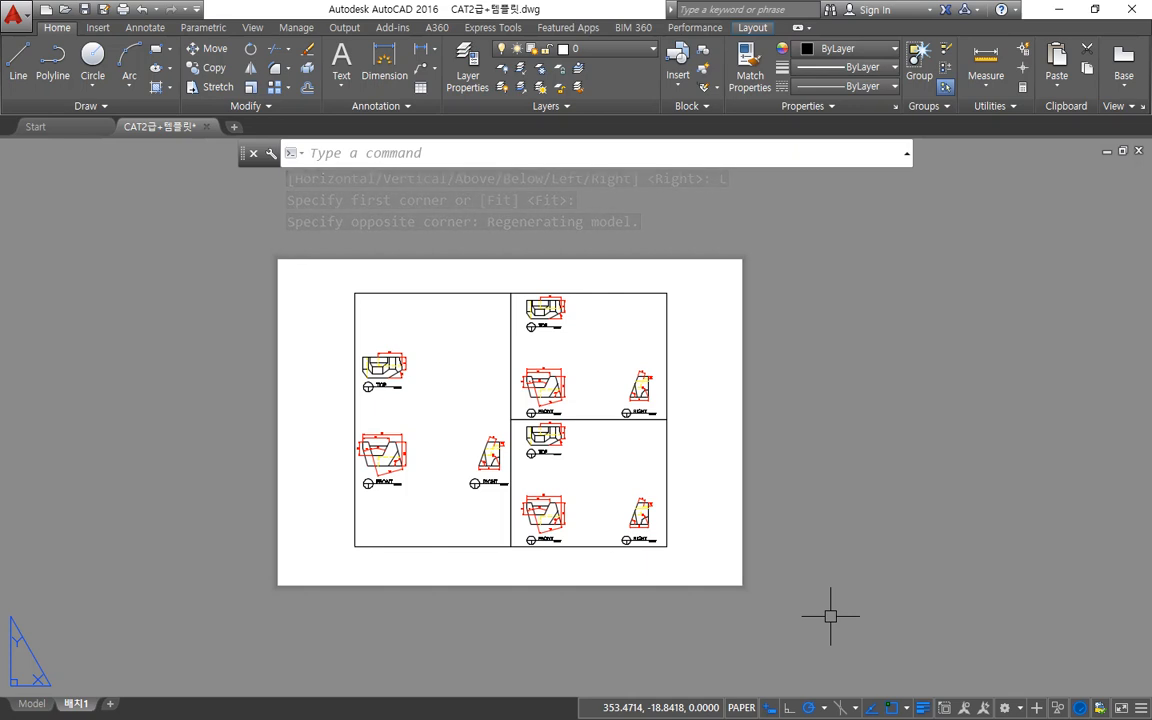
Erase the three viewports of the Left arrangement from the sheet
{"action": "key", "text": "Escape"}
{"action": "left_click", "coordinate": [676, 504]}
{"action": "left_click", "coordinate": [451, 360]}
{"action": "type", "text": "e"}
{"action": "key", "text": "Return"}
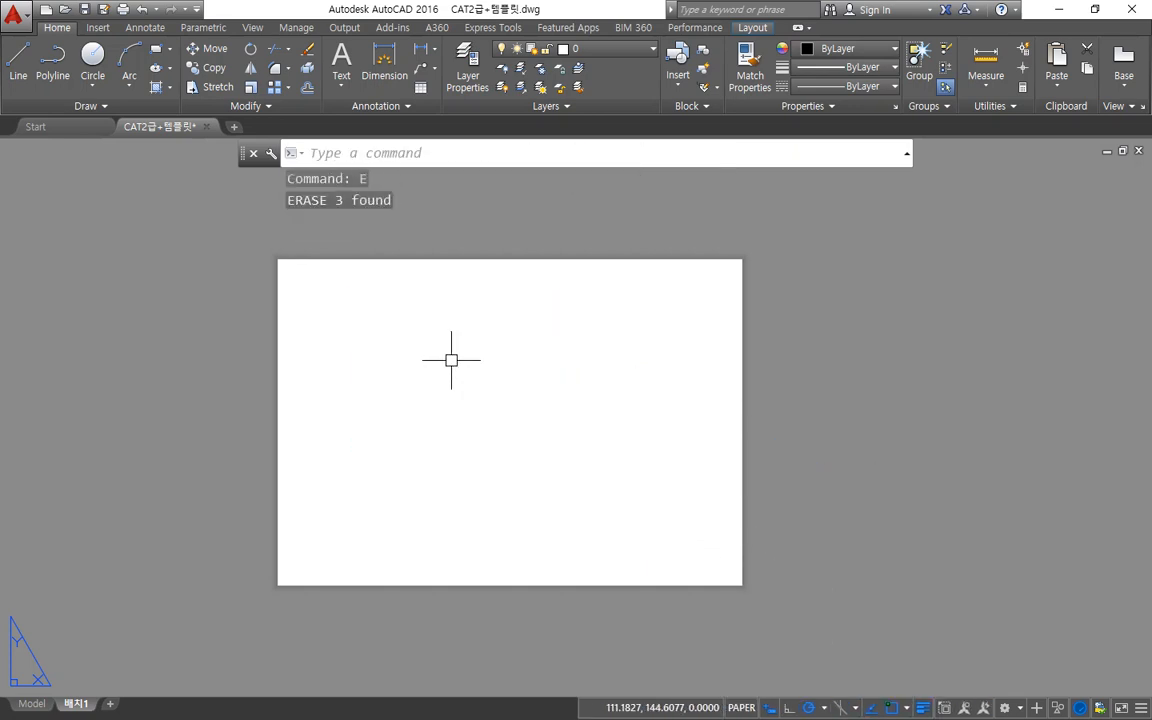
Create a single rectangular viewport in the middle of the sheet with MView
{"action": "type", "text": "mv"}
{"action": "key", "text": "Return"}
{"action": "left_click", "coordinate": [365, 316]}
{"action": "left_click", "coordinate": [615, 521]}
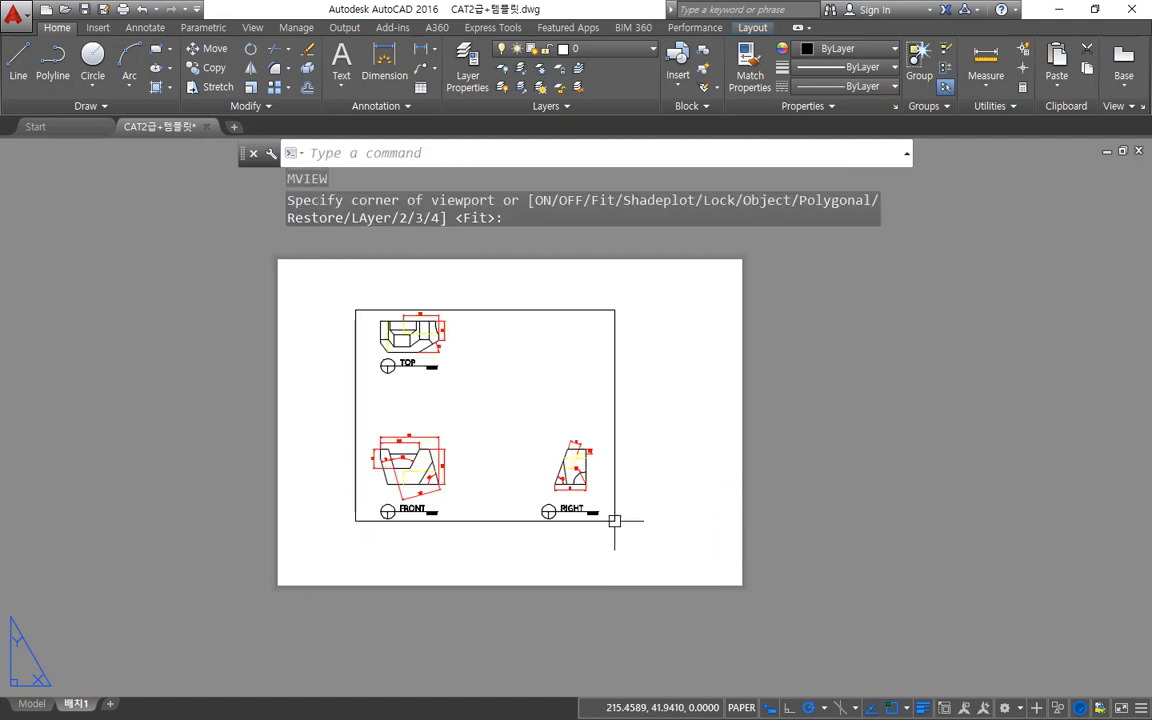
{"action": "scroll", "coordinate": [446, 364], "scroll_direction": "up", "scroll_amount": 2}
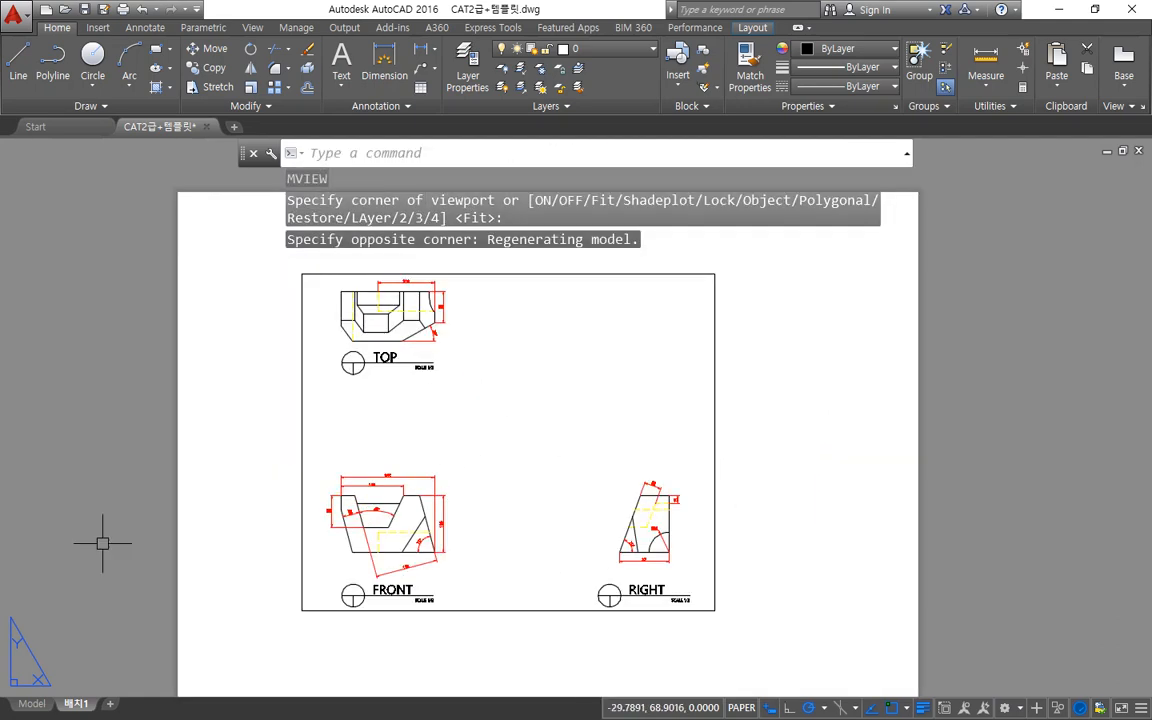
Switch to the Notepad notes and change the description of MSpace to 모델활성화
{"action": "key", "text": "alt+Tab"}
{"action": "left_click_drag", "start_coordinate": [125, 392], "coordinate": [684, 392]}
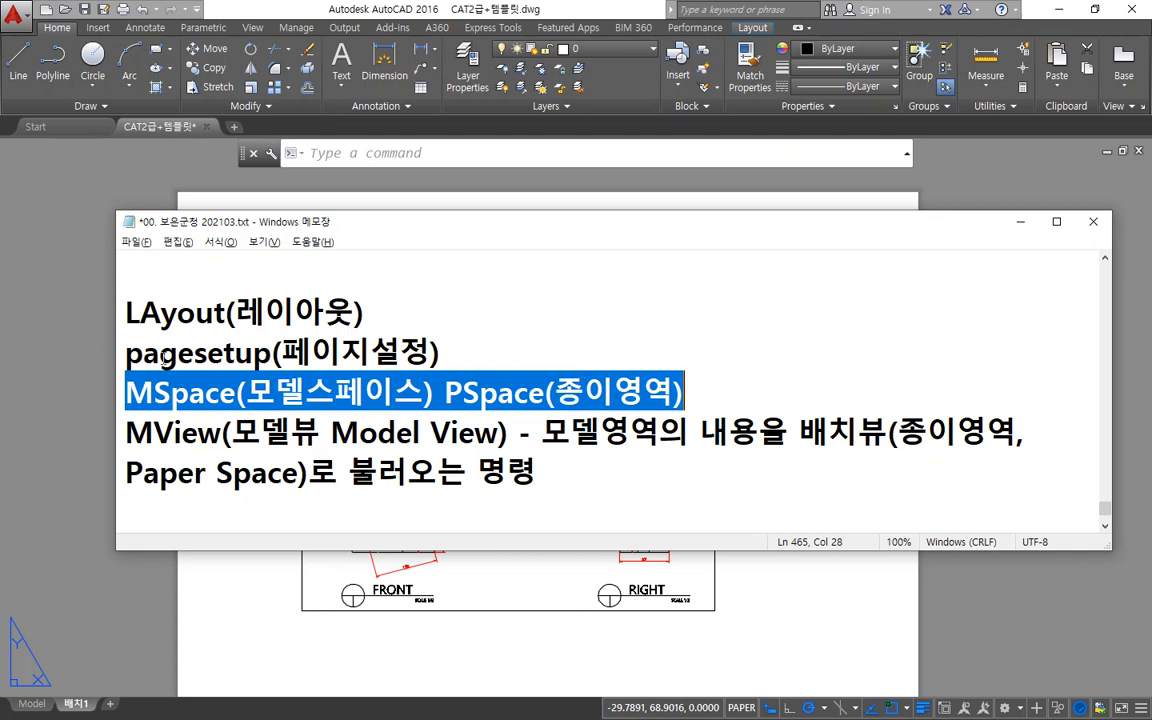
{"action": "left_click", "coordinate": [318, 393]}
{"action": "left_click_drag", "start_coordinate": [306, 392], "coordinate": [418, 396]}
{"action": "type", "text": "호"}
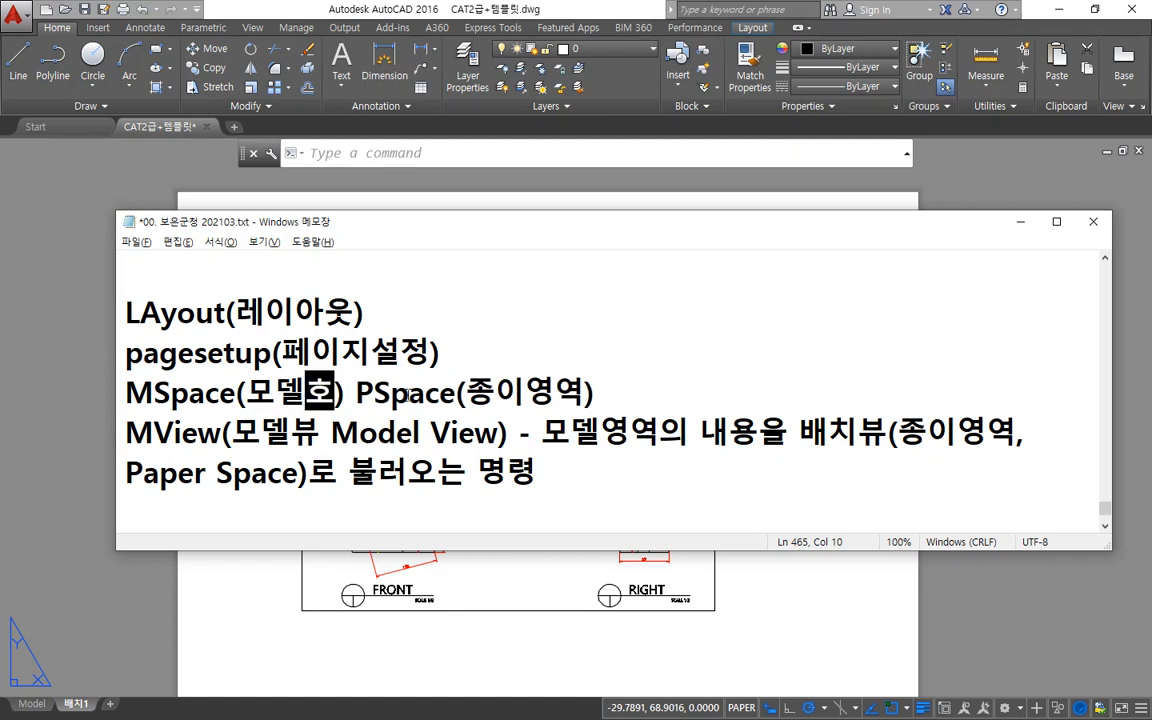
{"action": "type", "text": "활성화"}
Append 활성화 to PSpace's description 종이영역 on the same line of the notes
{"action": "key", "text": "End"}
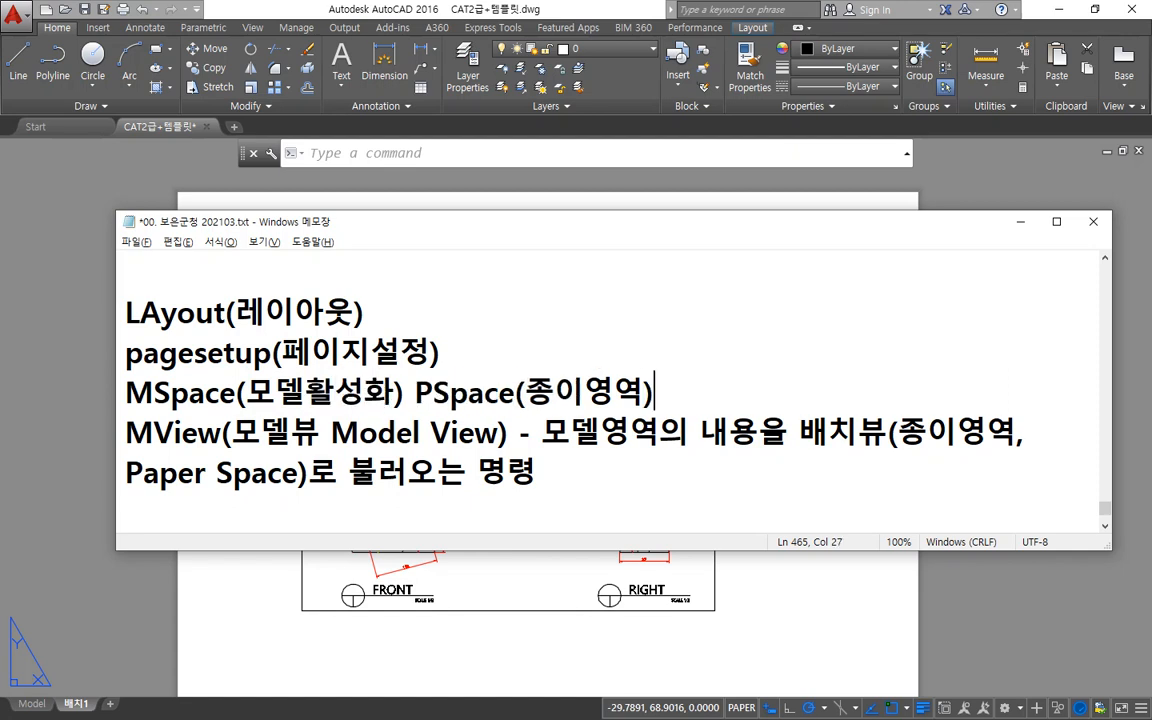
{"action": "type", "text": "ㅎ"}
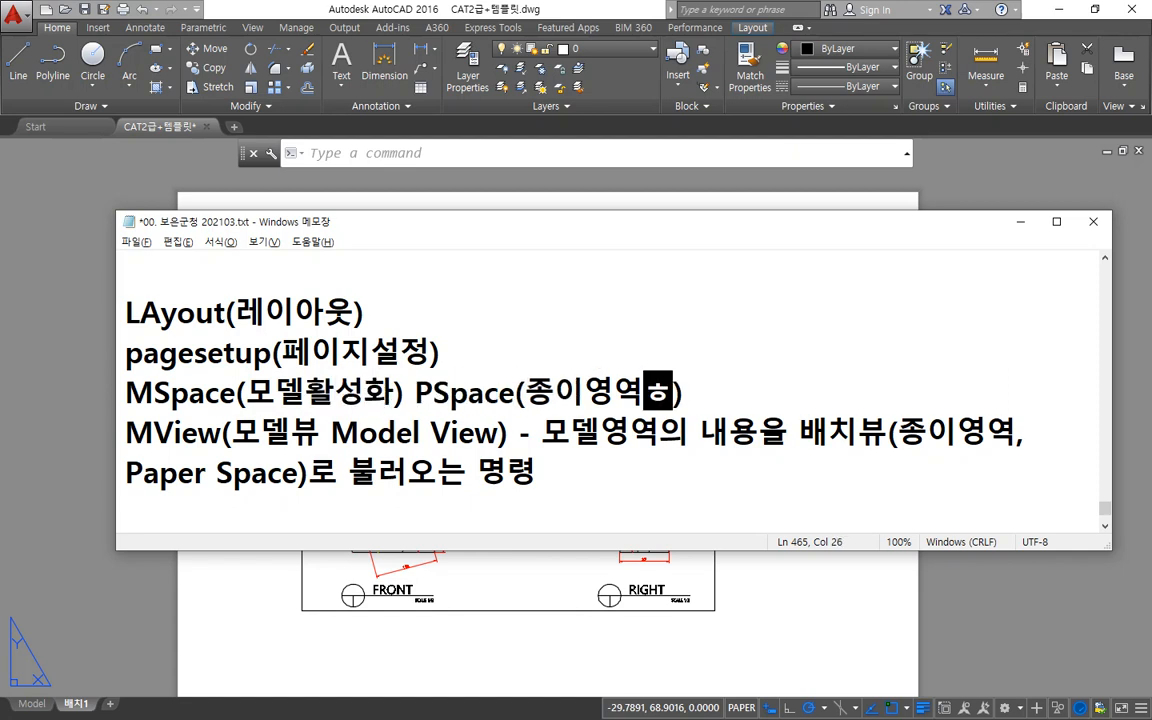
{"action": "type", "text": "활성화"}
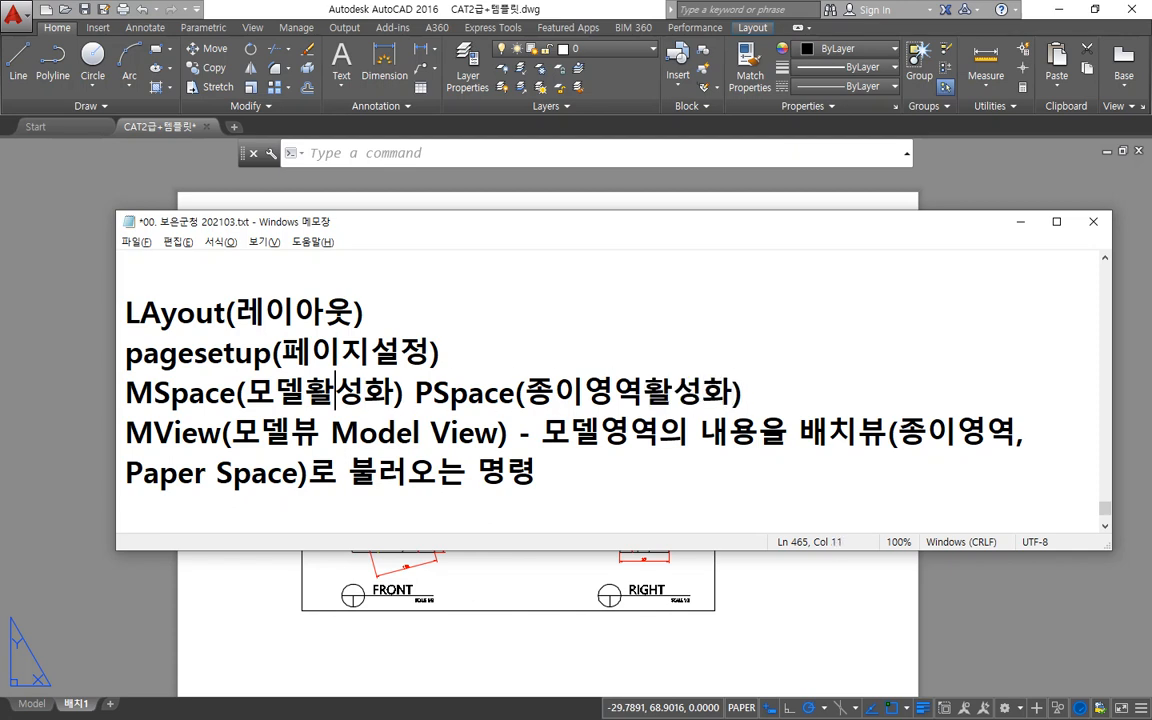
Insert 영역 and a space into MSpace's description so that it reads 모델영역 활성화
{"action": "type", "text": "dud"}
{"action": "key", "text": "BackSpace"}
{"action": "key", "text": "BackSpace"}
{"action": "key", "text": "BackSpace"}
{"action": "type", "text": "영역"}
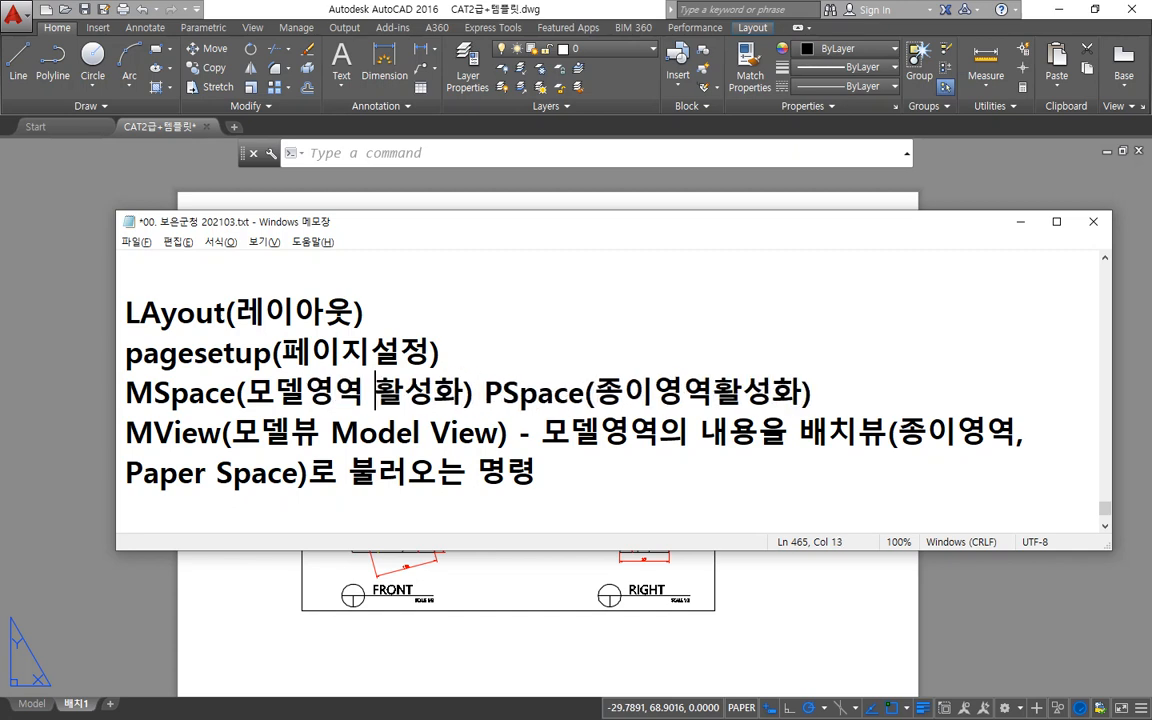
Add a space to PSpace's description so it reads 종이영역 활성화, and return to AutoCAD
{"action": "left_click", "coordinate": [743, 393]}
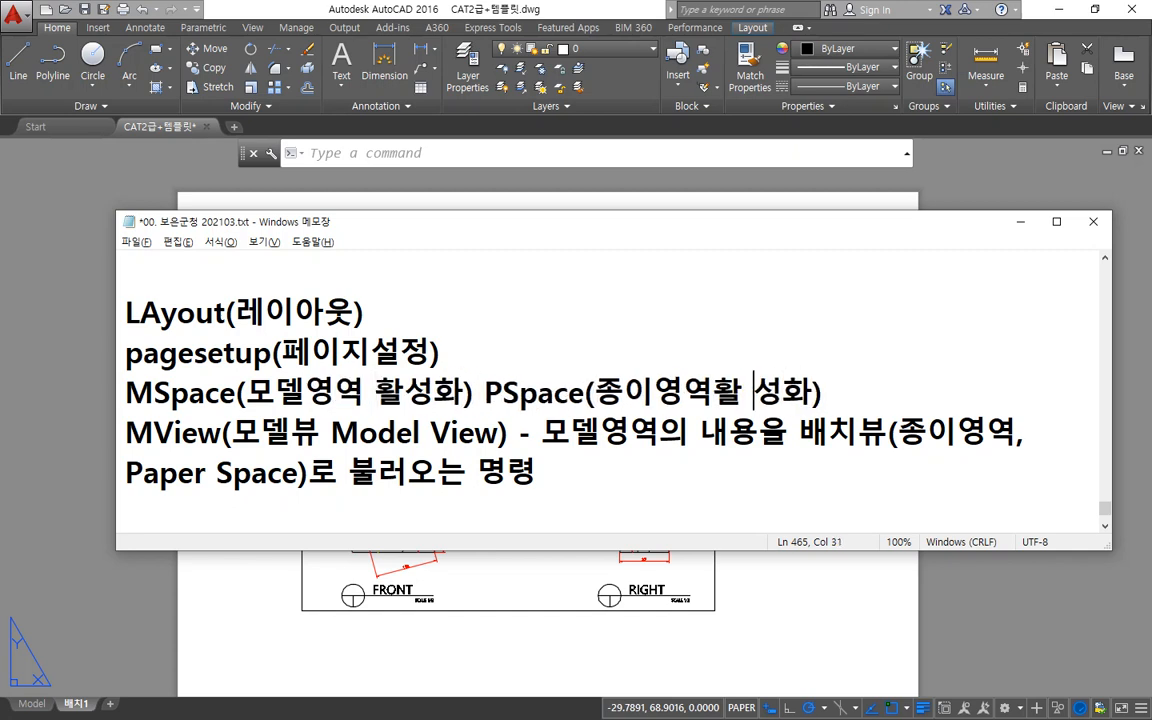
{"action": "key", "text": "BackSpace"}
{"action": "key", "text": "Left"}
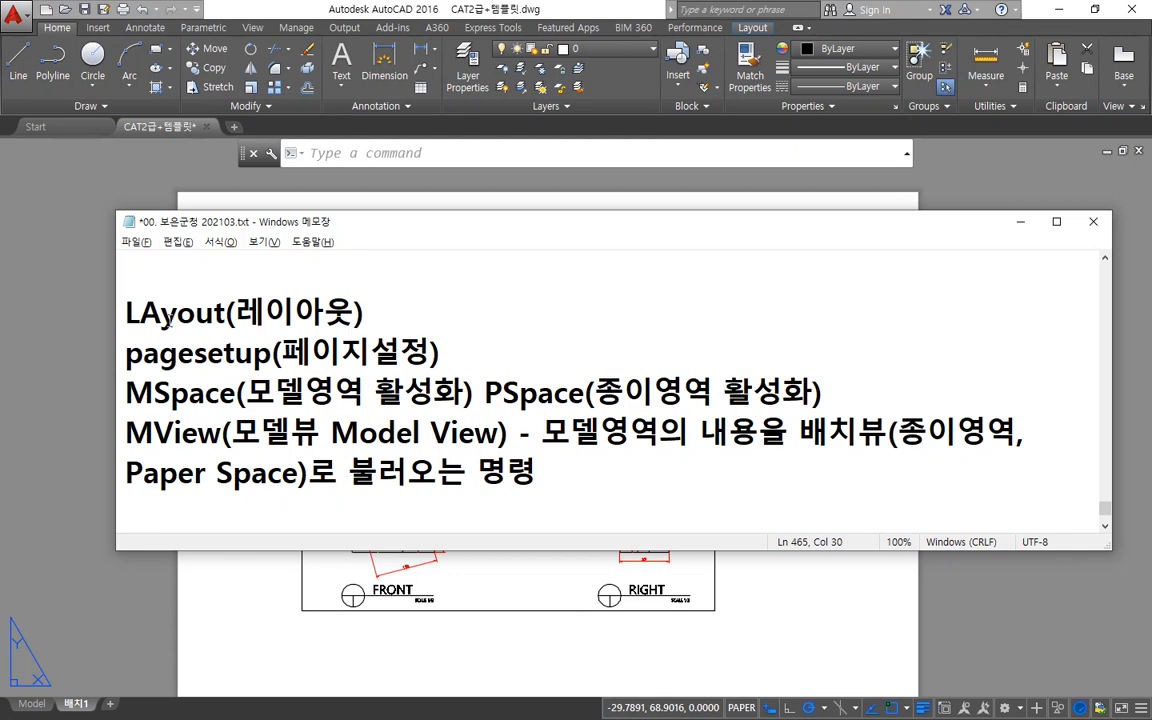
{"action": "left_click", "coordinate": [88, 300]}
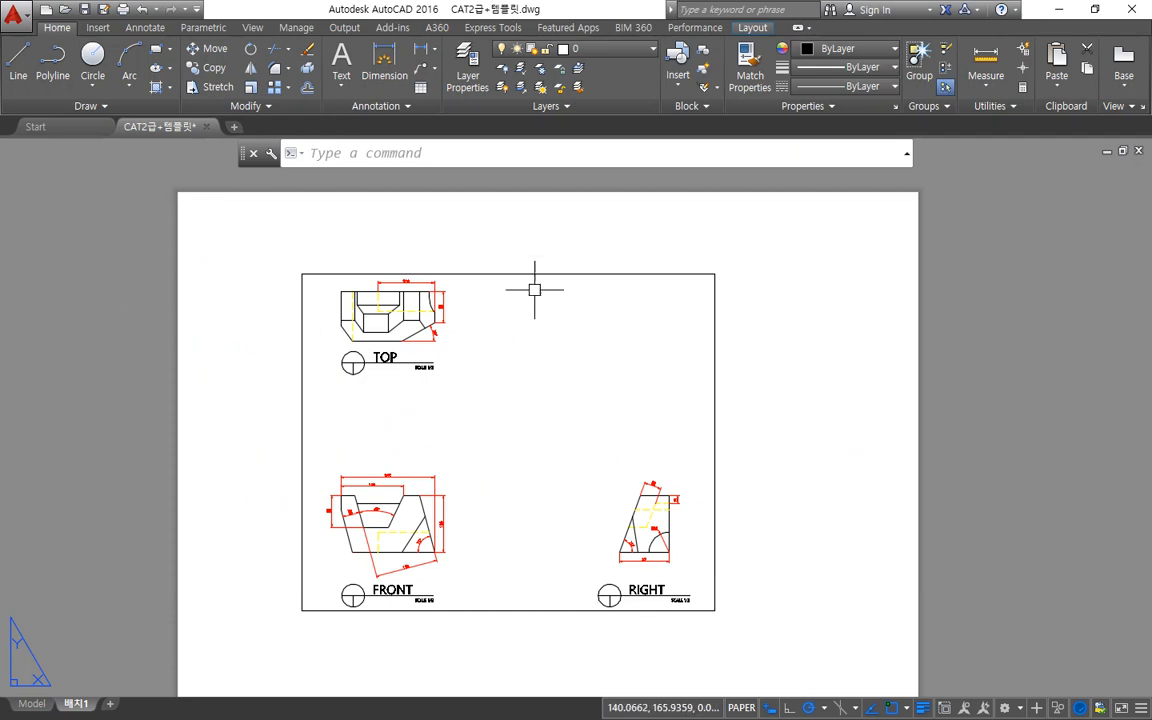
Try to select the TOP, FRONT and RIGHT view geometry inside the viewport from paper space with selection windows
{"action": "mouse_move", "coordinate": [429, 392]}
{"action": "left_mouse_down"}
{"action": "mouse_move", "coordinate": [385, 312]}
{"action": "mouse_move", "coordinate": [457, 423]}
{"action": "mouse_move", "coordinate": [473, 581]}
{"action": "mouse_move", "coordinate": [710, 517]}
{"action": "mouse_move", "coordinate": [402, 448]}
{"action": "mouse_move", "coordinate": [476, 470]}
{"action": "left_mouse_up"}
{"action": "key", "text": "Escape"}
{"action": "left_click", "coordinate": [485, 390]}
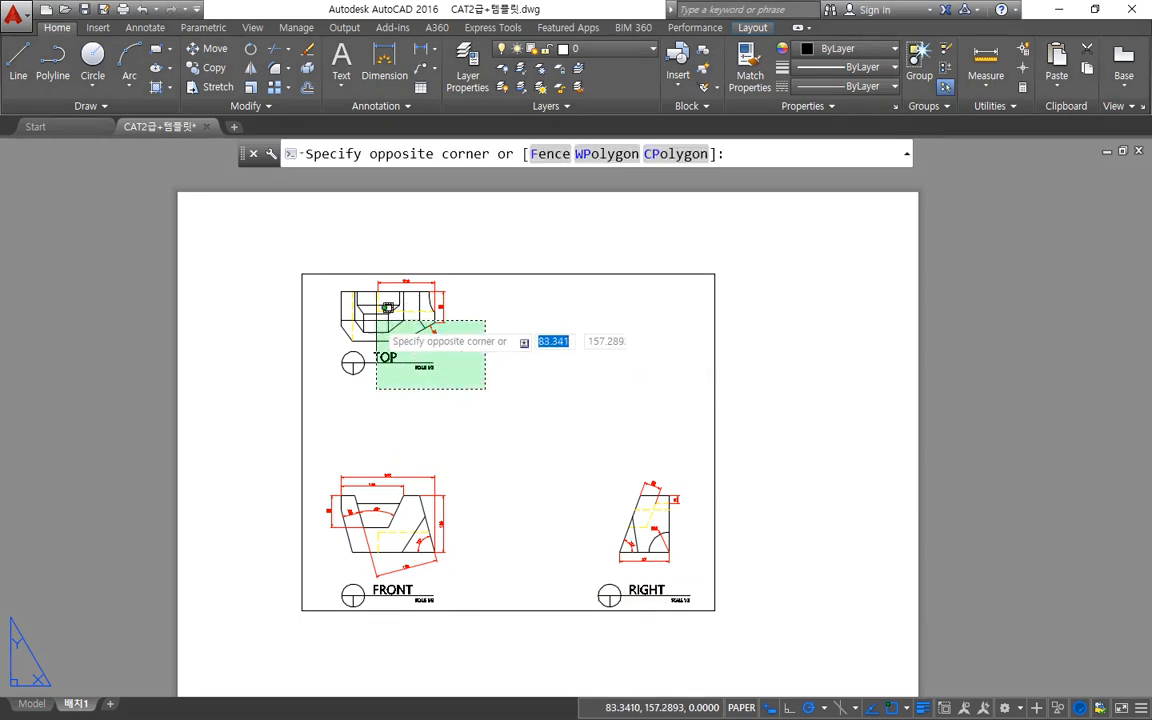
{"action": "left_click", "coordinate": [335, 303]}
{"action": "left_click", "coordinate": [333, 442]}
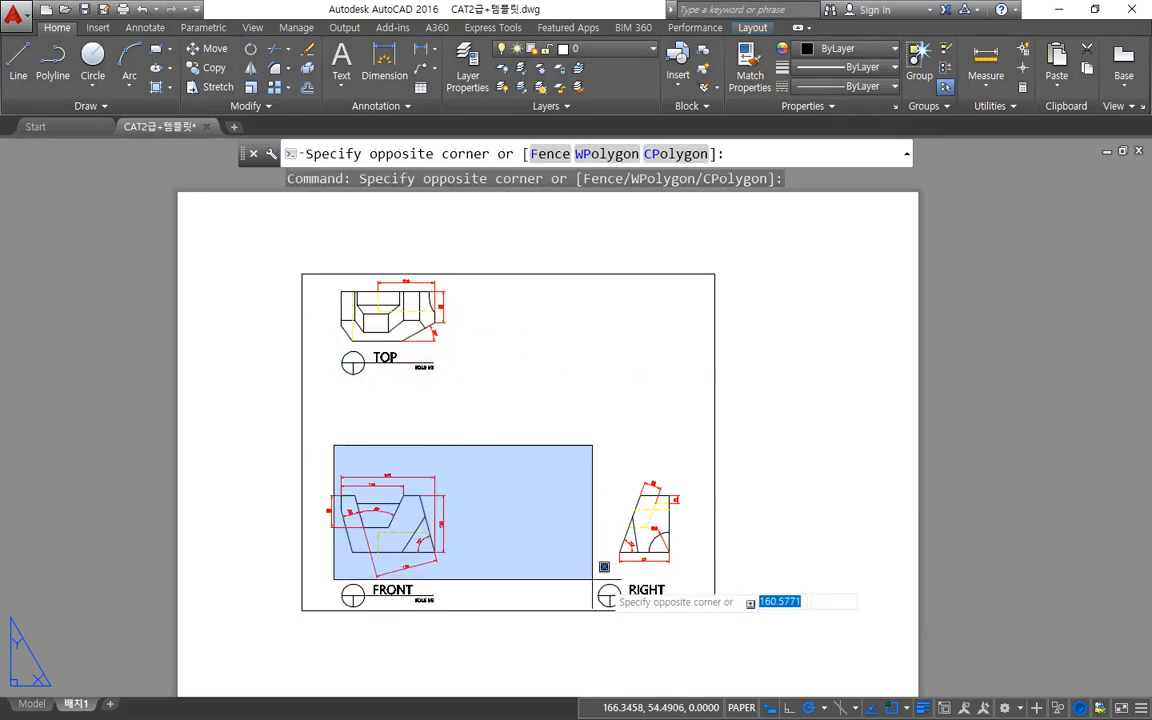
{"action": "left_click", "coordinate": [676, 598]}
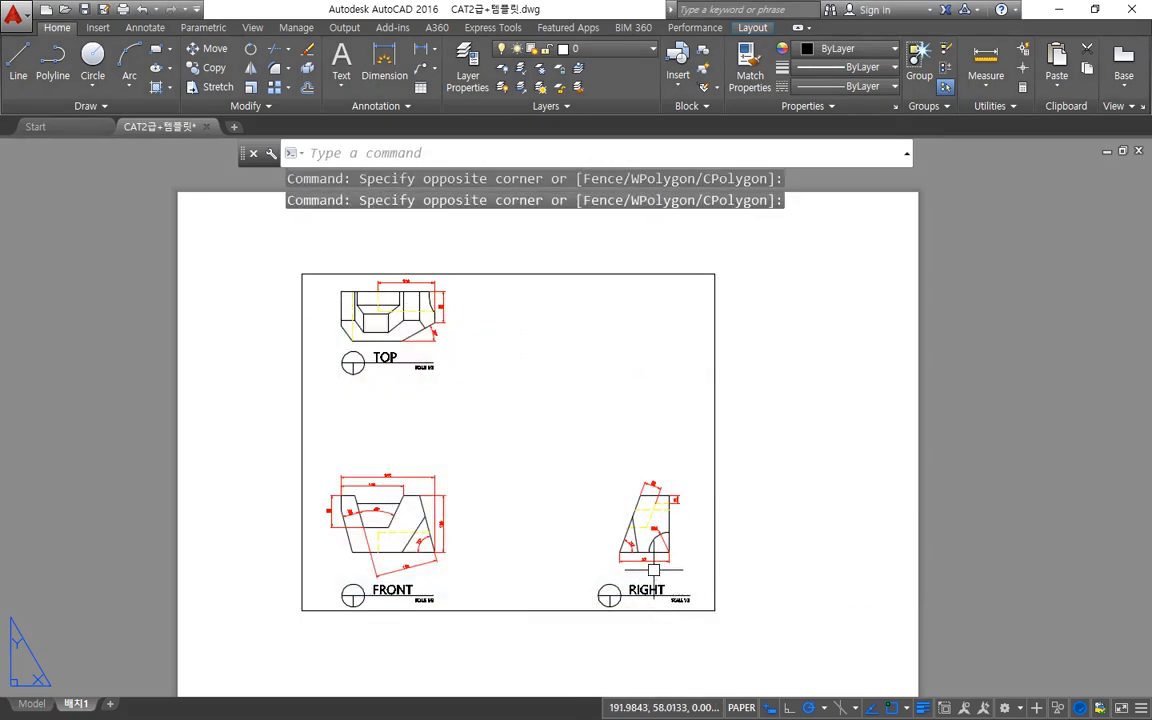
{"action": "mouse_move", "coordinate": [420, 286]}
{"action": "left_mouse_down"}
{"action": "mouse_move", "coordinate": [305, 325]}
{"action": "mouse_move", "coordinate": [340, 510]}
{"action": "mouse_move", "coordinate": [657, 558]}
{"action": "mouse_move", "coordinate": [486, 305]}
{"action": "left_mouse_up"}
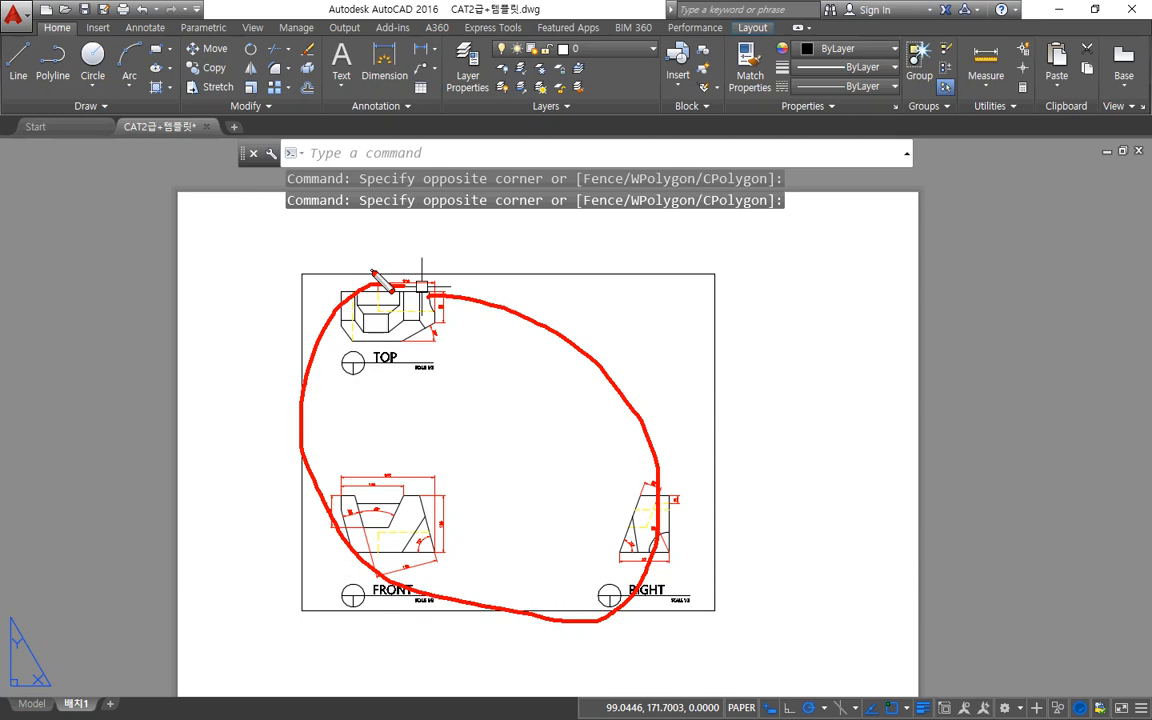
{"action": "key", "text": "e"}
{"action": "left_click_drag", "start_coordinate": [557, 267], "coordinate": [580, 286]}
{"action": "mouse_move", "coordinate": [700, 347]}
{"action": "left_mouse_down"}
{"action": "mouse_move", "coordinate": [722, 377]}
{"action": "mouse_move", "coordinate": [696, 351]}
{"action": "left_mouse_up"}
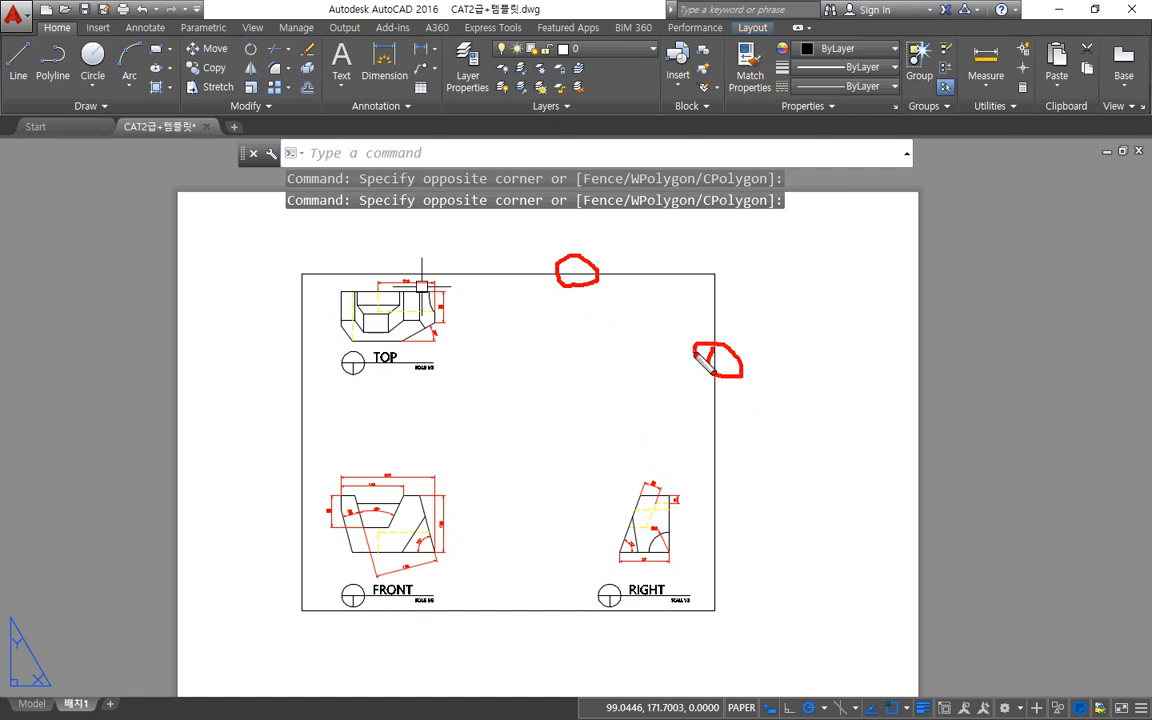
{"action": "key", "text": "Escape"}
Select the rectangular viewport on the sheet by its border
{"action": "left_click", "coordinate": [705, 603]}
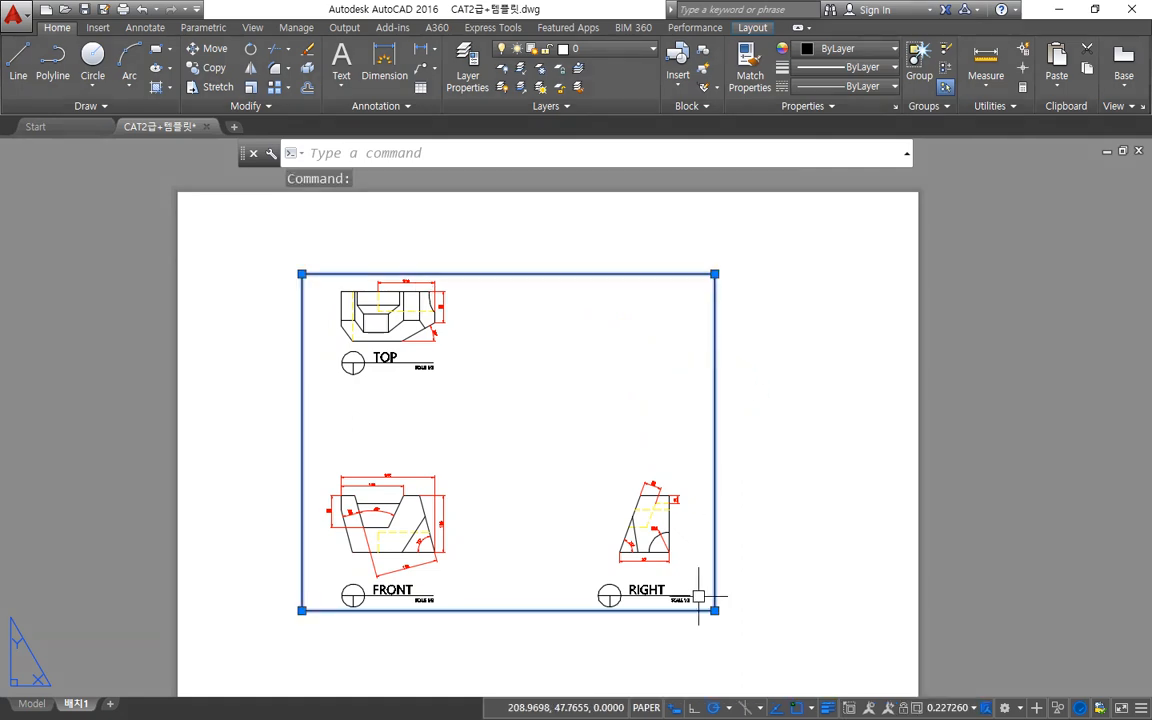
Resize the rectangular viewport by stretching its upper-right corner until the viewport is wider and slightly taller around the three views
{"action": "left_click", "coordinate": [714, 273]}
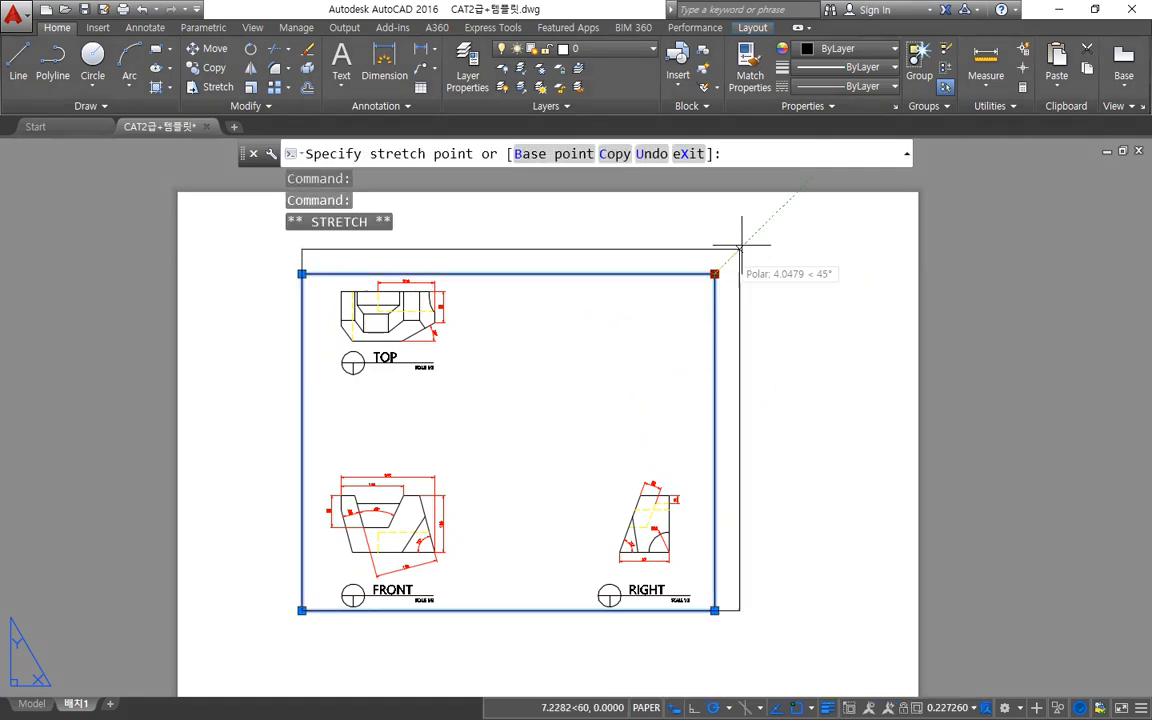
{"action": "left_click", "coordinate": [519, 378]}
{"action": "left_click", "coordinate": [516, 378]}
{"action": "left_click", "coordinate": [802, 300]}
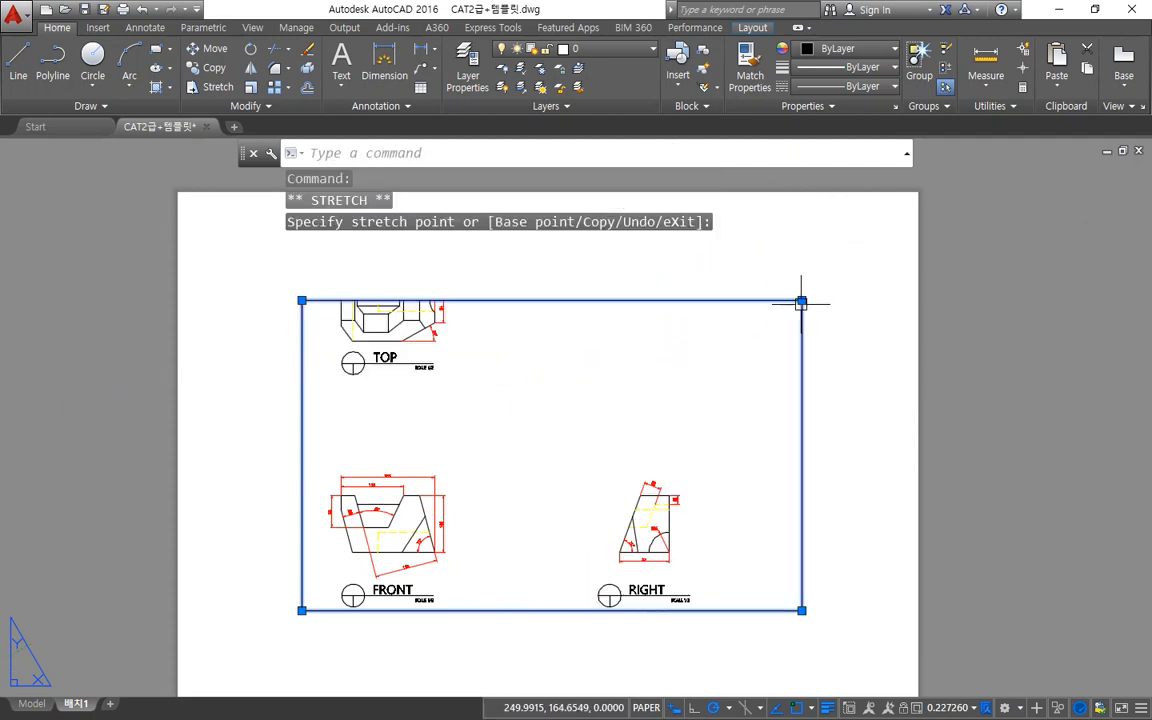
{"action": "left_click", "coordinate": [802, 300]}
{"action": "left_click", "coordinate": [802, 238]}
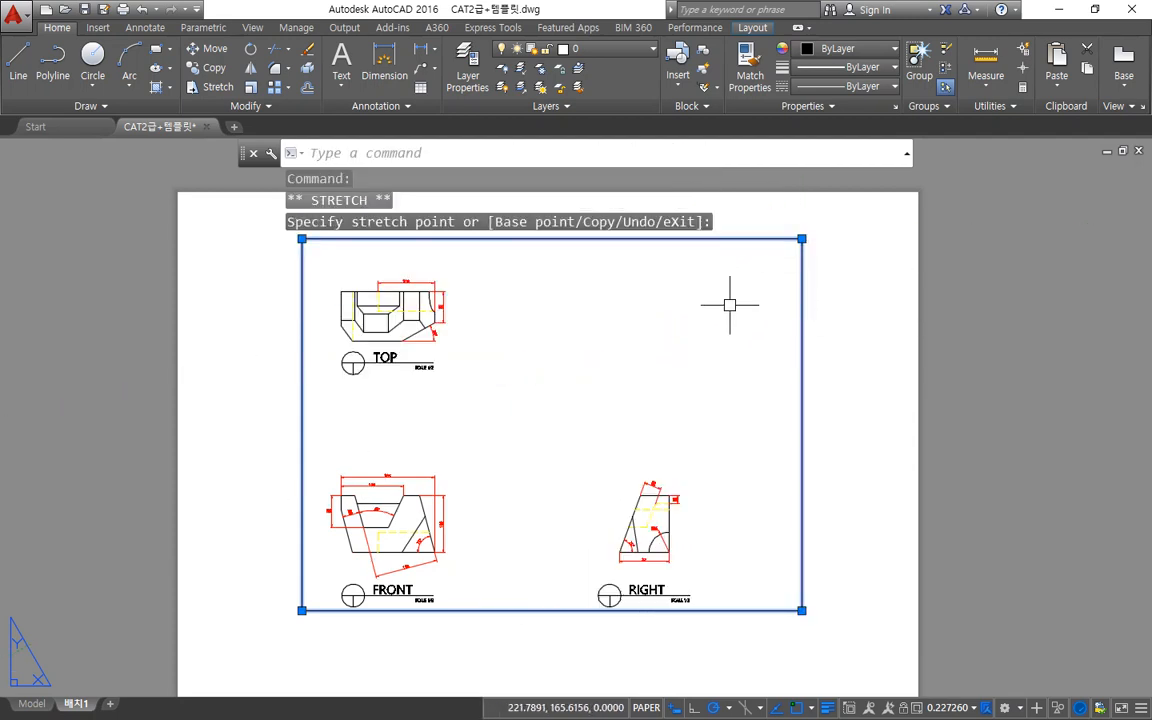
{"action": "left_click", "coordinate": [802, 238]}
{"action": "left_click", "coordinate": [509, 428]}
{"action": "left_click", "coordinate": [511, 427]}
{"action": "left_click", "coordinate": [785, 247]}
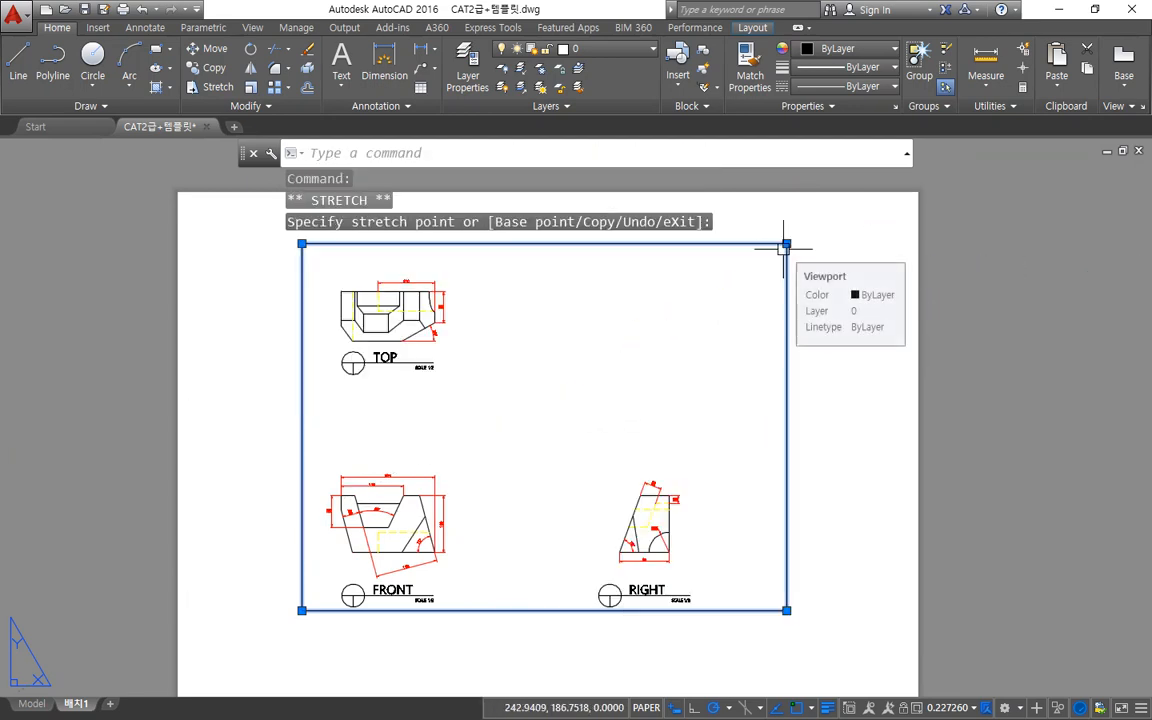
Mark the viewport's upper border and interior with red freehand strokes, clear the marks and deselect the viewport
{"action": "key", "text": "ctrl+alt+d"}
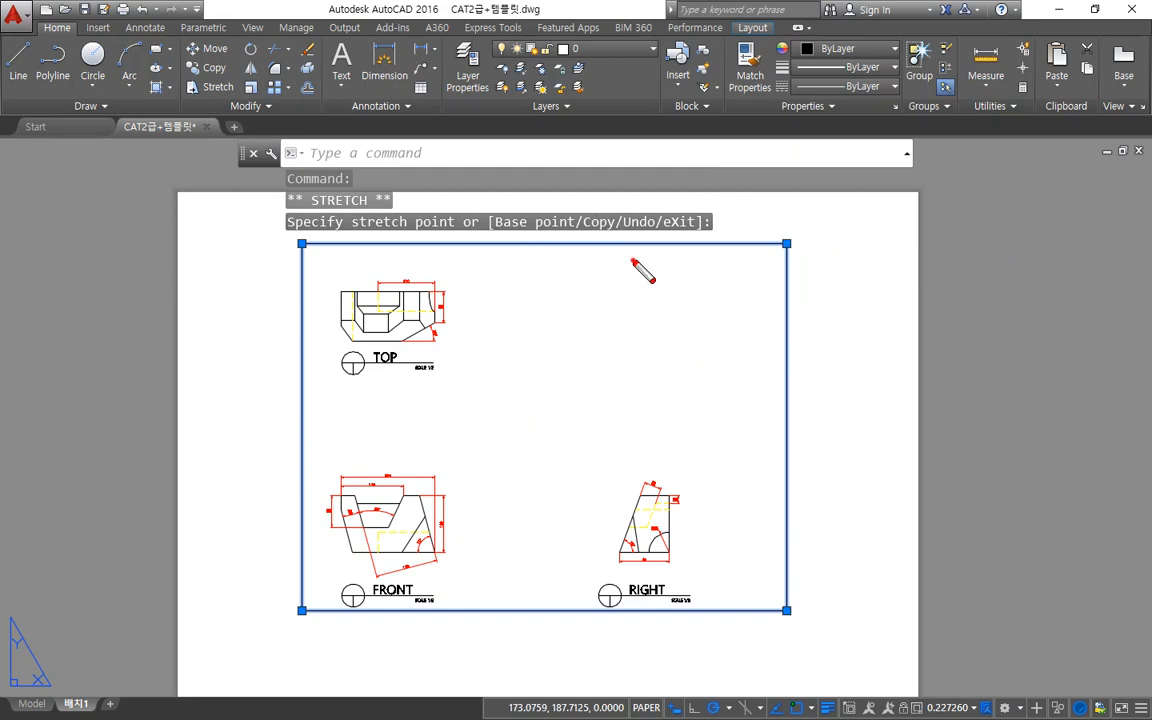
{"action": "left_click_drag", "start_coordinate": [636, 257], "coordinate": [608, 267]}
{"action": "mouse_move", "coordinate": [497, 302]}
{"action": "left_mouse_down"}
{"action": "mouse_move", "coordinate": [389, 410]}
{"action": "mouse_move", "coordinate": [630, 383]}
{"action": "mouse_move", "coordinate": [500, 329]}
{"action": "left_mouse_up"}
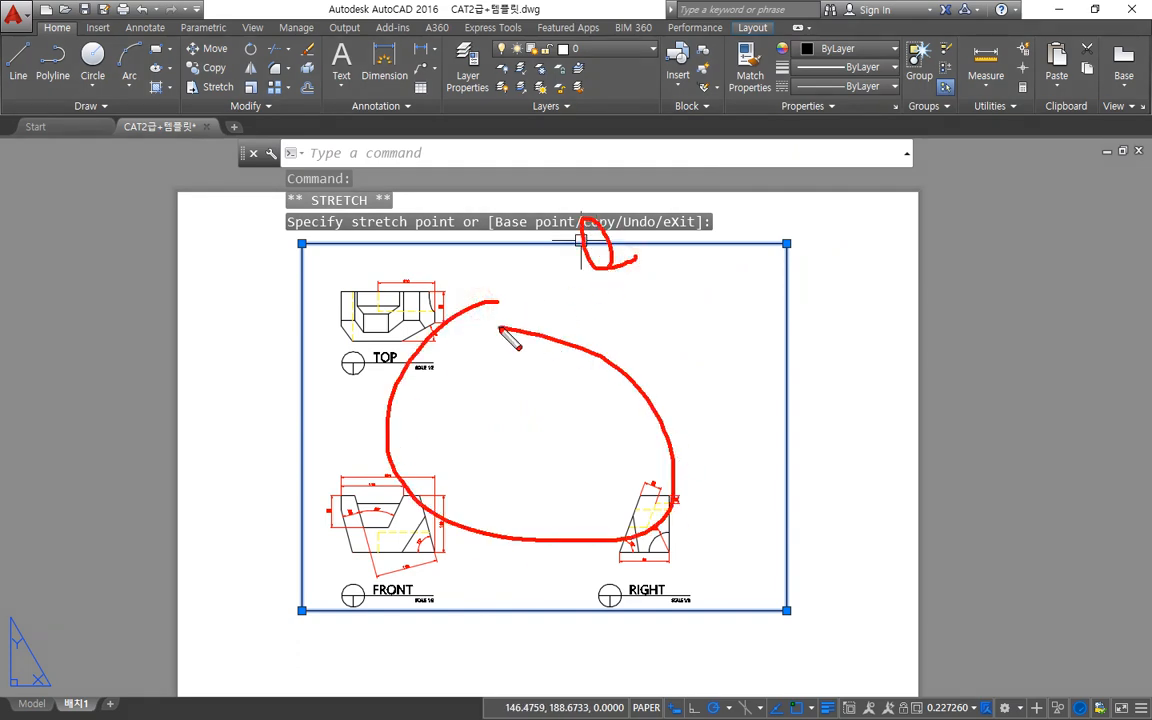
{"action": "key", "text": "Escape"}
{"action": "key", "text": "Escape"}
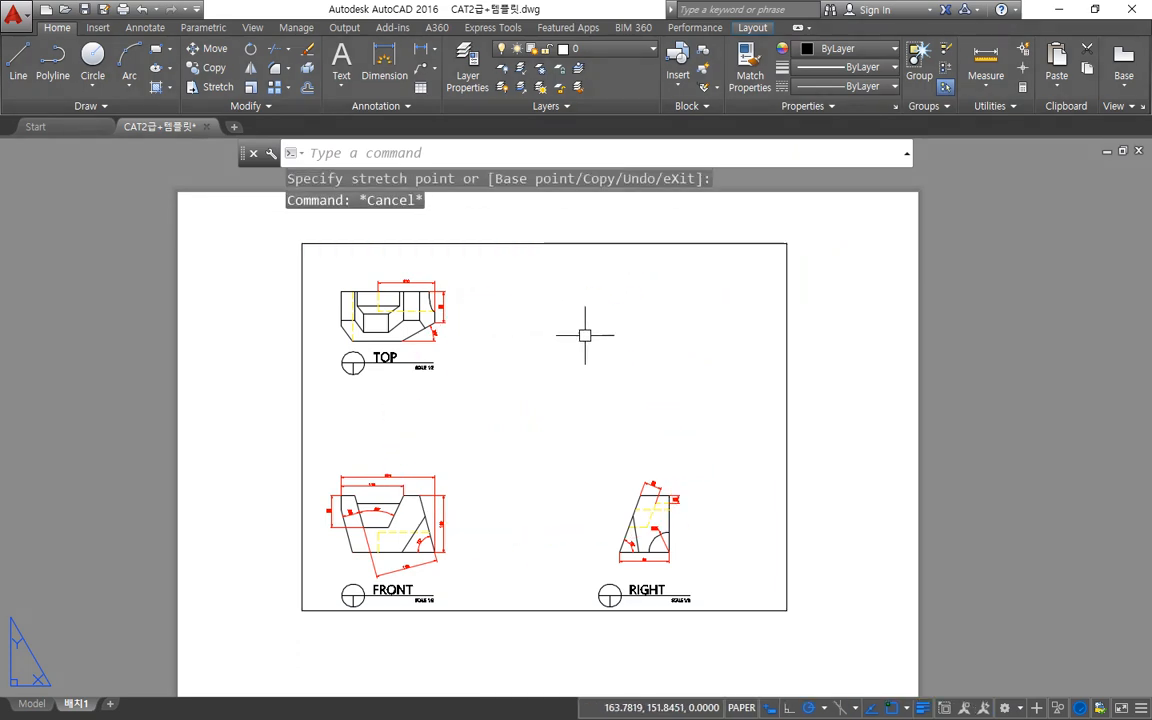
Activate model space inside the viewport with MSpace (MS), and pan and zoom the three views within its frame
{"action": "type", "text": "mv"}
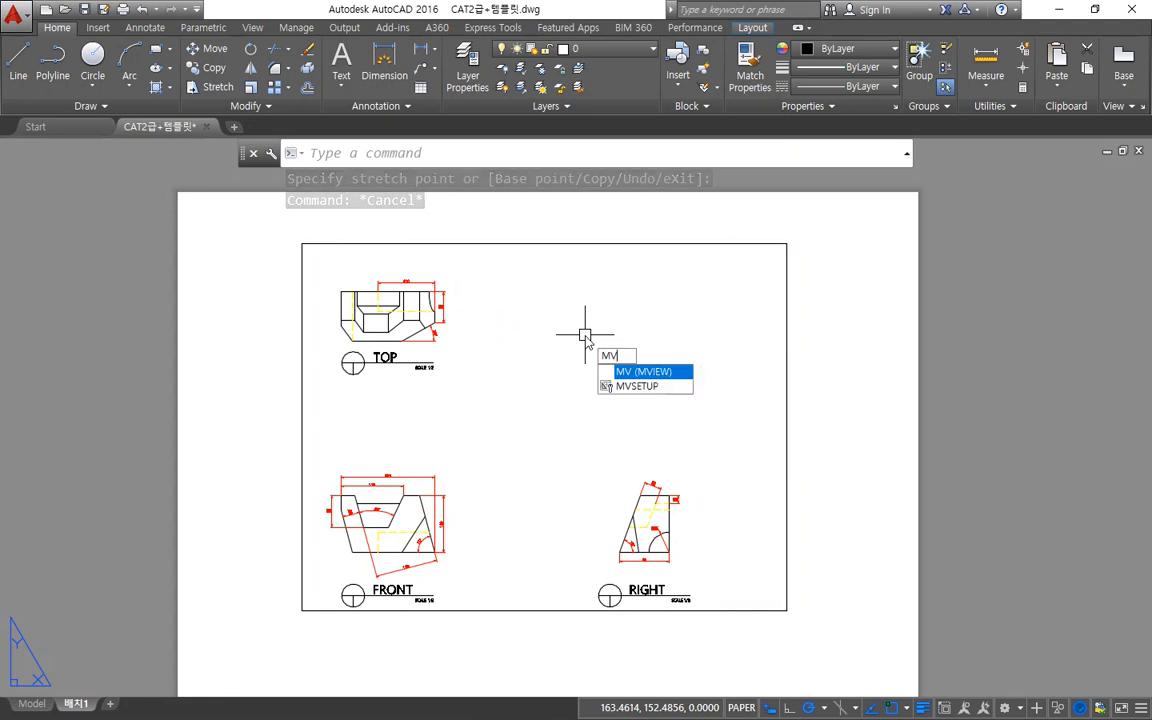
{"action": "key", "text": "Escape"}
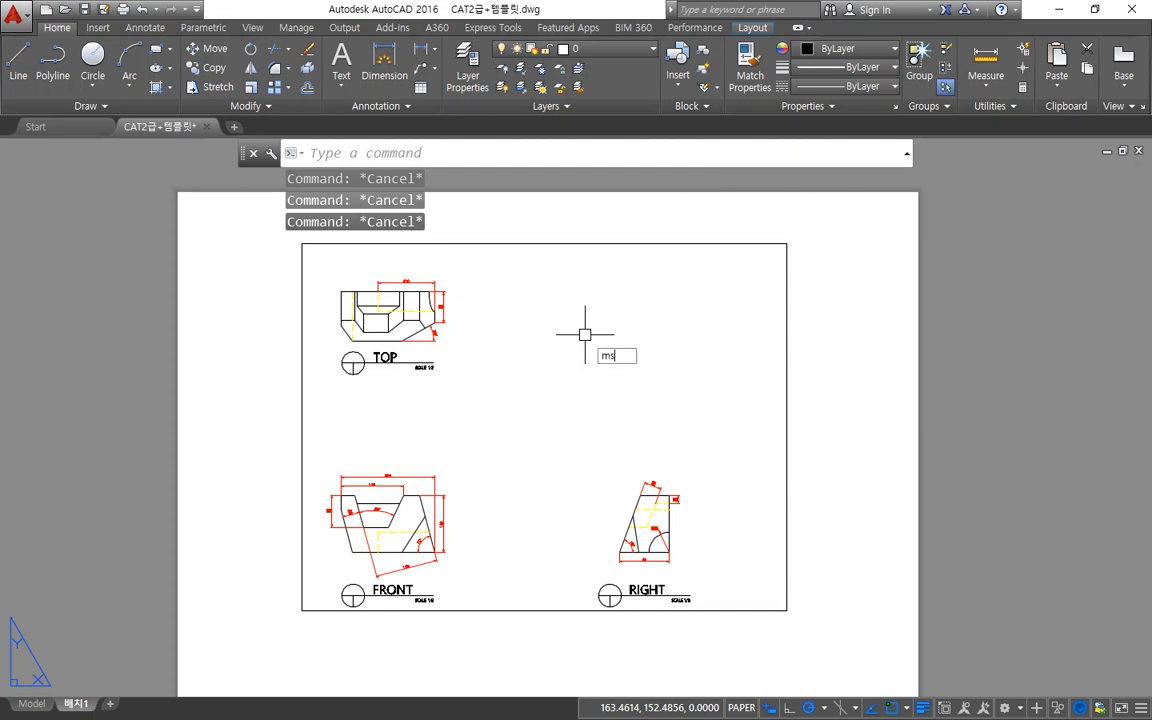
{"action": "key", "text": "Return"}
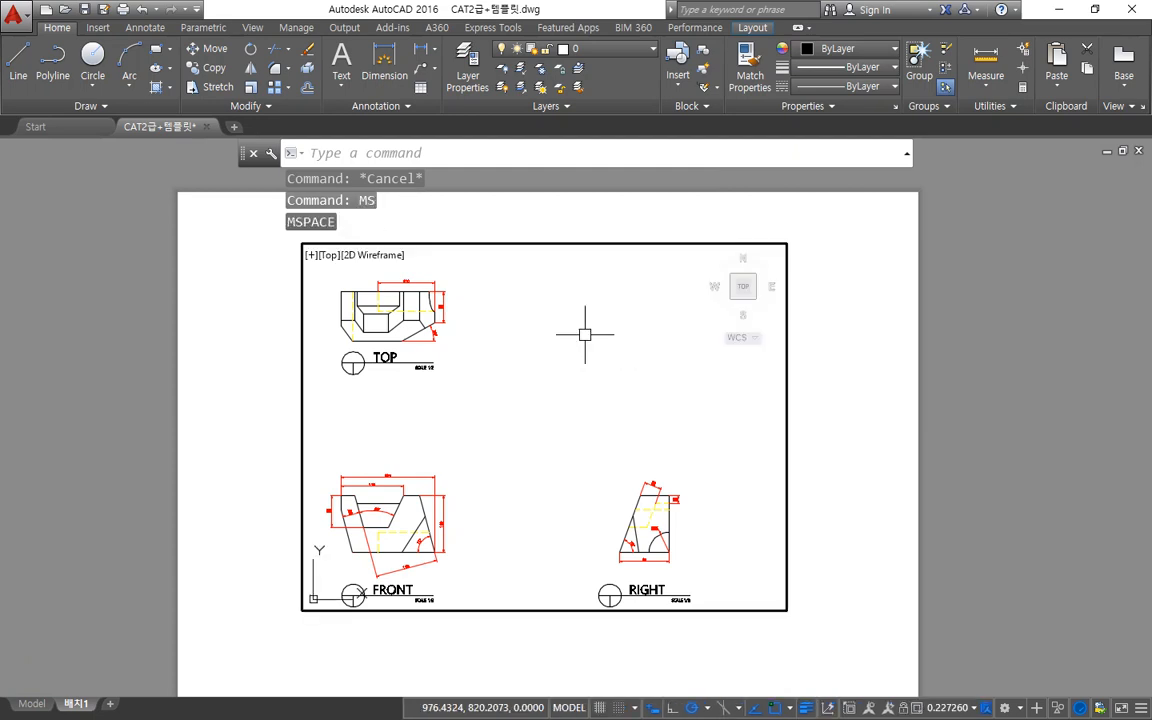
{"action": "mouse_move", "coordinate": [442, 409]}
{"action": "middle_mouse_down"}
{"action": "mouse_move", "coordinate": [437, 422]}
{"action": "mouse_move", "coordinate": [460, 375]}
{"action": "mouse_move", "coordinate": [563, 400]}
{"action": "mouse_move", "coordinate": [491, 393]}
{"action": "mouse_move", "coordinate": [566, 375]}
{"action": "middle_mouse_up"}
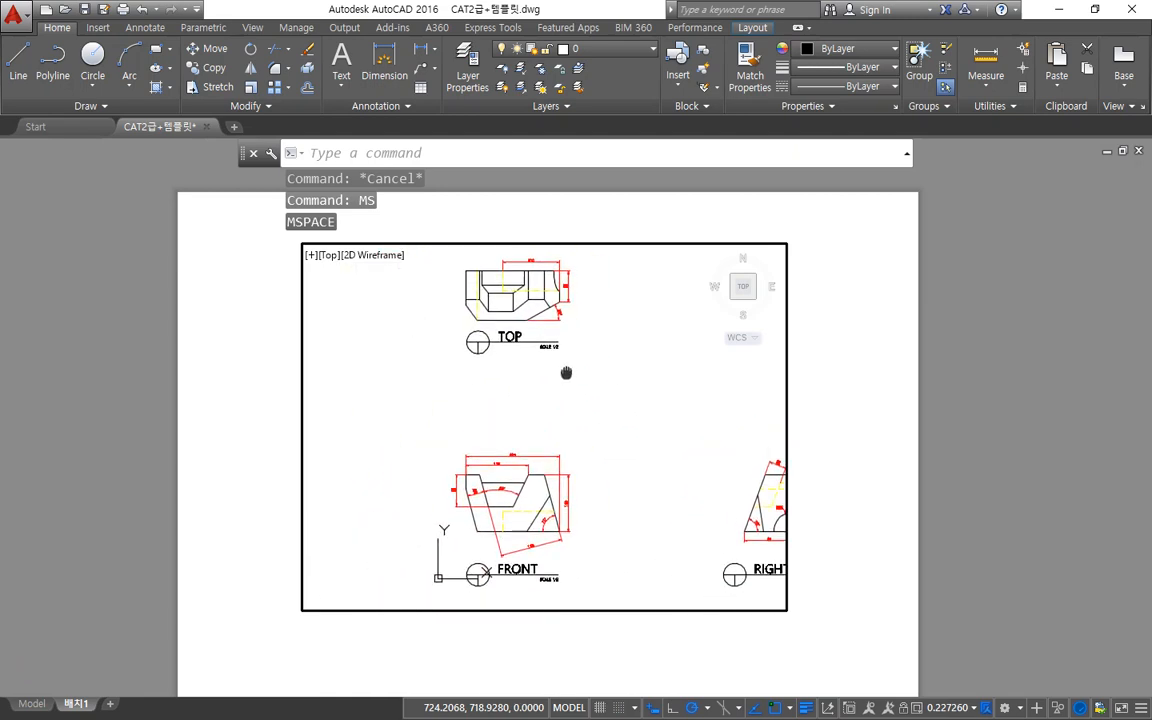
{"action": "scroll", "coordinate": [480, 320], "scroll_direction": "up", "scroll_amount": 5}
{"action": "scroll", "coordinate": [480, 320], "scroll_direction": "down", "scroll_amount": 5}
{"action": "scroll", "coordinate": [553, 360], "scroll_direction": "up", "scroll_amount": 4}
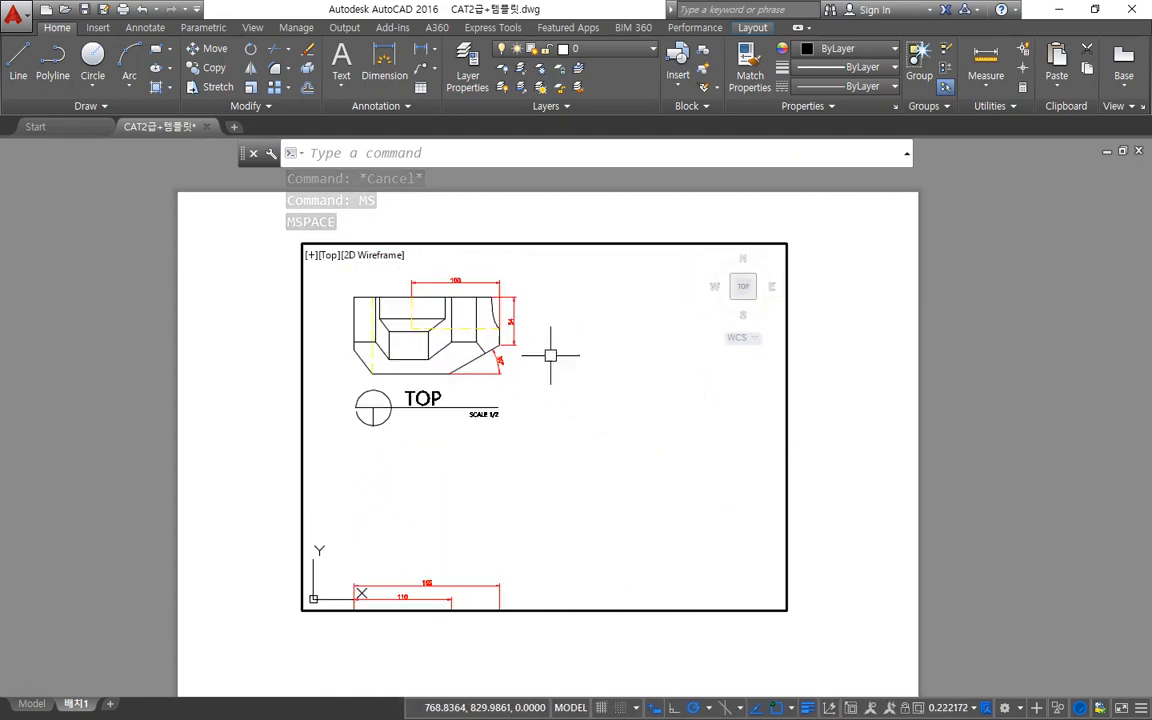
{"action": "scroll", "coordinate": [540, 370], "scroll_direction": "down", "scroll_amount": 5}
{"action": "middle_click_drag", "start_coordinate": [538, 380], "coordinate": [465, 384]}
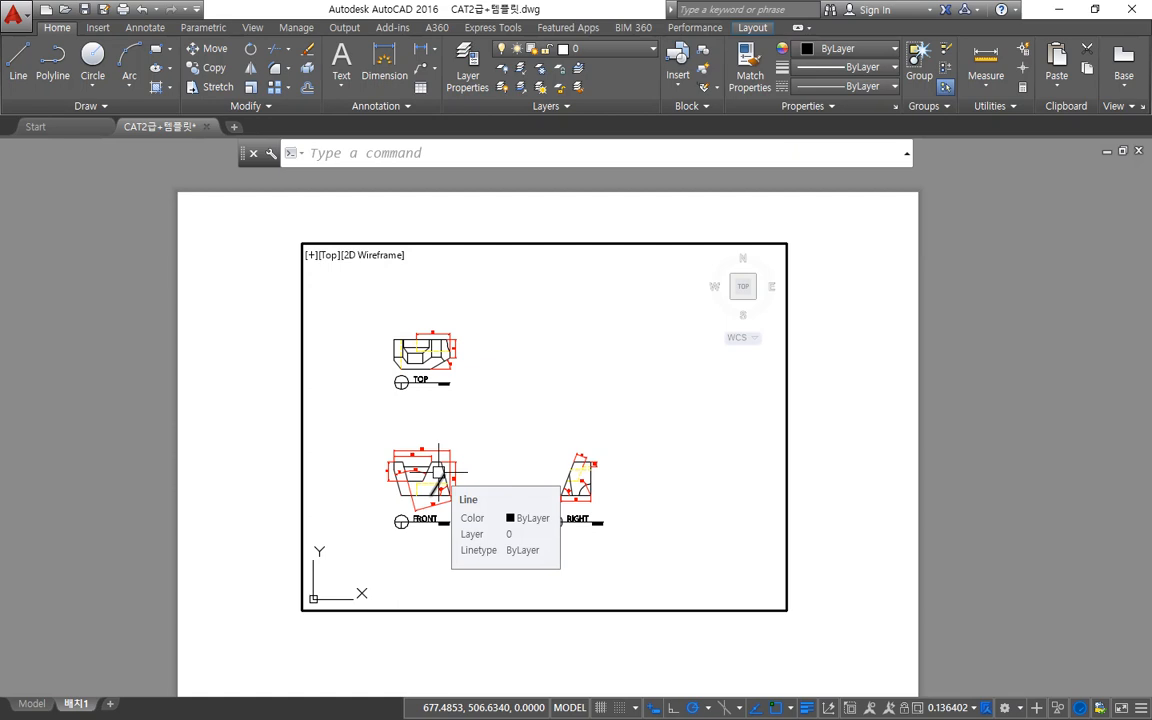
Enlarge the FRONT view to fill the viewport, and return to paper space with PSpace (PS)
{"action": "scroll", "coordinate": [399, 425], "scroll_direction": "up", "scroll_amount": 4}
{"action": "mouse_move", "coordinate": [420, 510]}
{"action": "middle_mouse_down"}
{"action": "mouse_move", "coordinate": [513, 380]}
{"action": "mouse_move", "coordinate": [445, 424]}
{"action": "middle_mouse_up"}
{"action": "scroll", "coordinate": [510, 390], "scroll_direction": "up", "scroll_amount": 3}
{"action": "scroll", "coordinate": [510, 402], "scroll_direction": "down", "scroll_amount": 1}
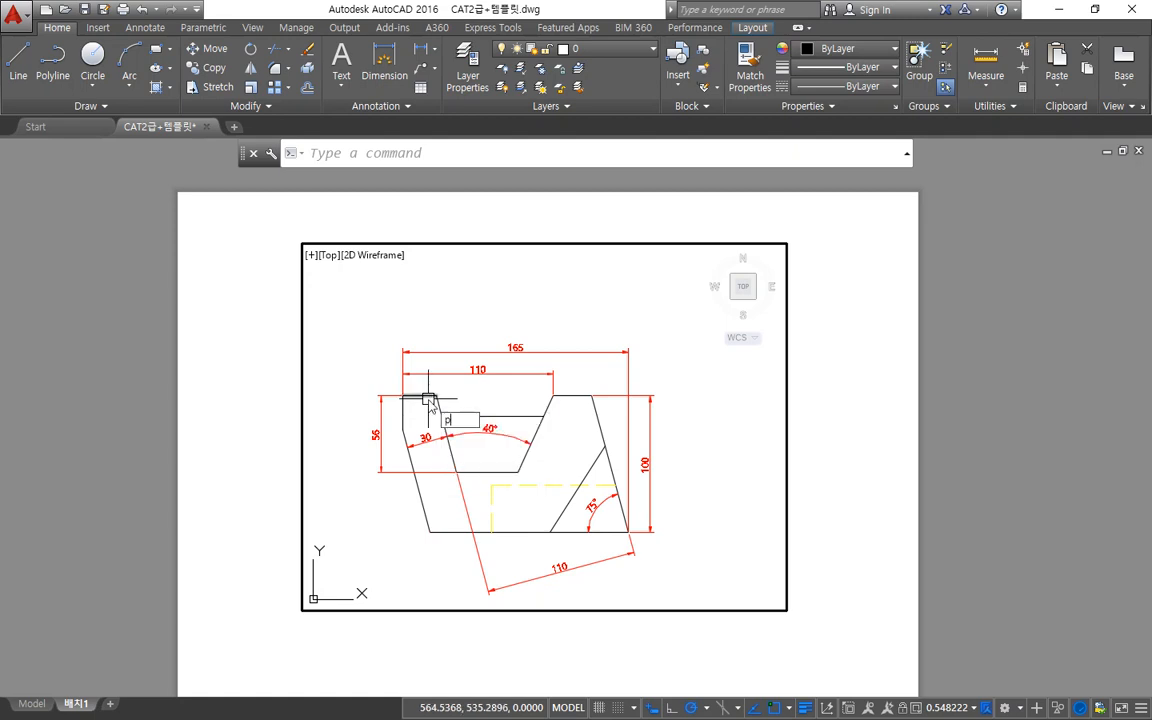
{"action": "type", "text": "PS"}
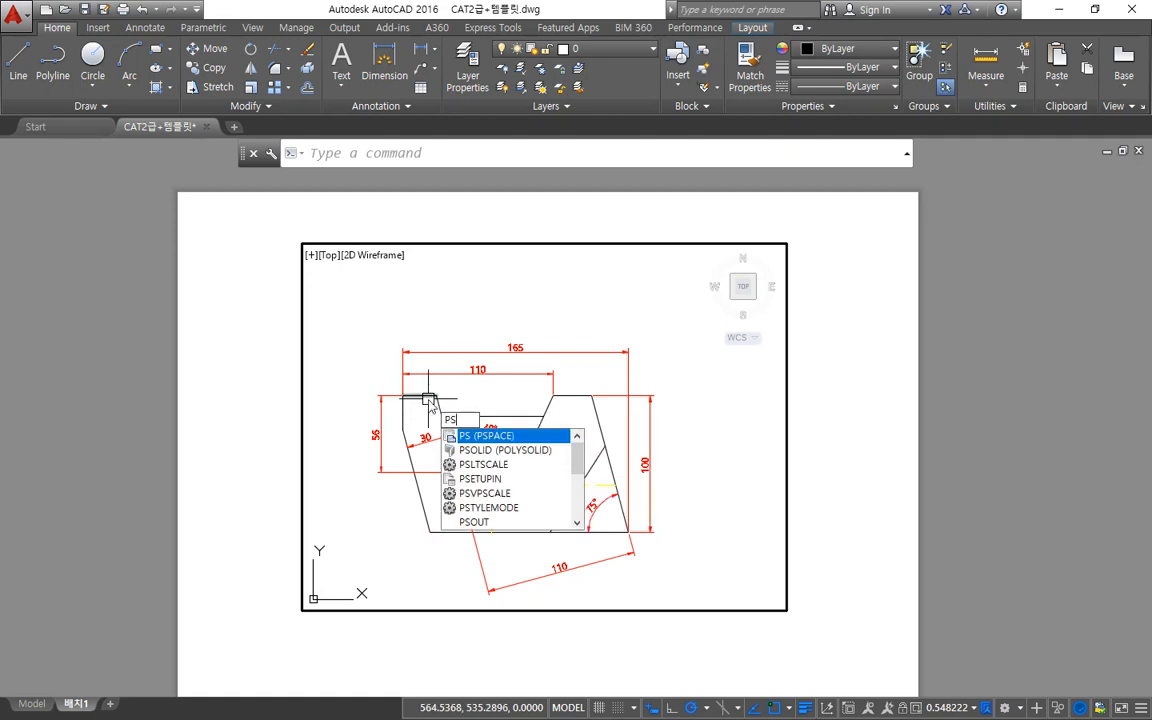
{"action": "key", "text": "Return"}
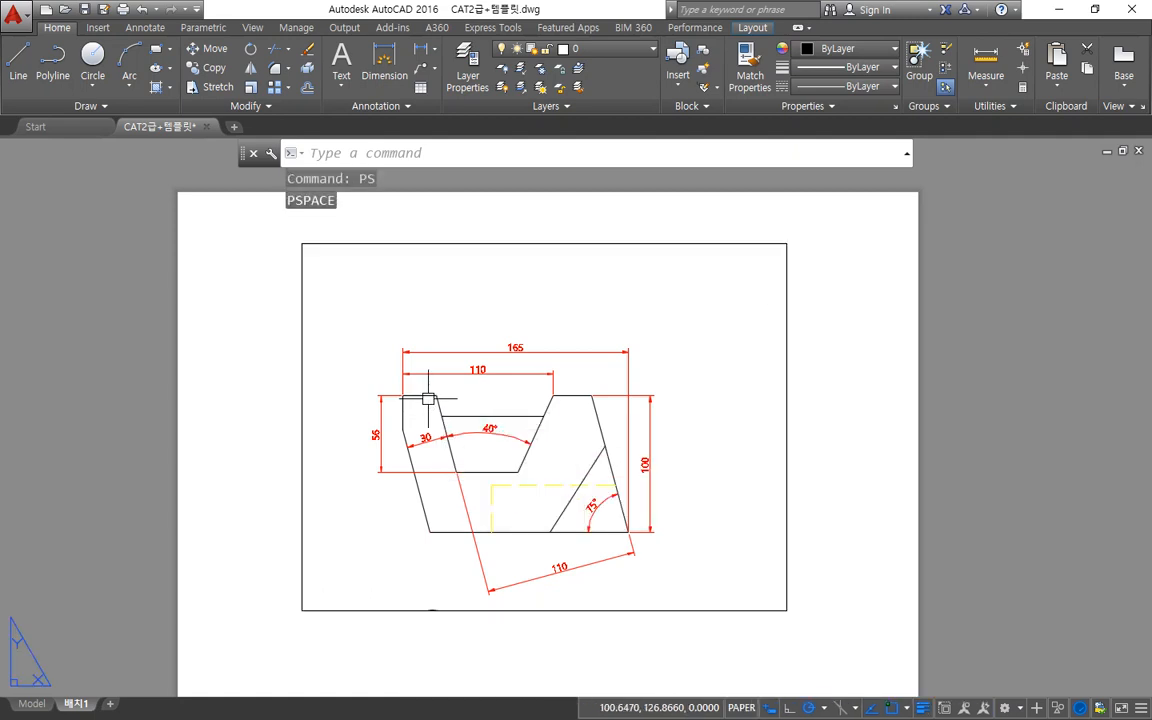
{"action": "mouse_move", "coordinate": [400, 385]}
{"action": "middle_mouse_down"}
{"action": "mouse_move", "coordinate": [368, 399]}
{"action": "mouse_move", "coordinate": [391, 365]}
{"action": "mouse_move", "coordinate": [448, 355]}
{"action": "mouse_move", "coordinate": [427, 380]}
{"action": "mouse_move", "coordinate": [489, 363]}
{"action": "mouse_move", "coordinate": [460, 378]}
{"action": "mouse_move", "coordinate": [480, 383]}
{"action": "middle_mouse_up"}
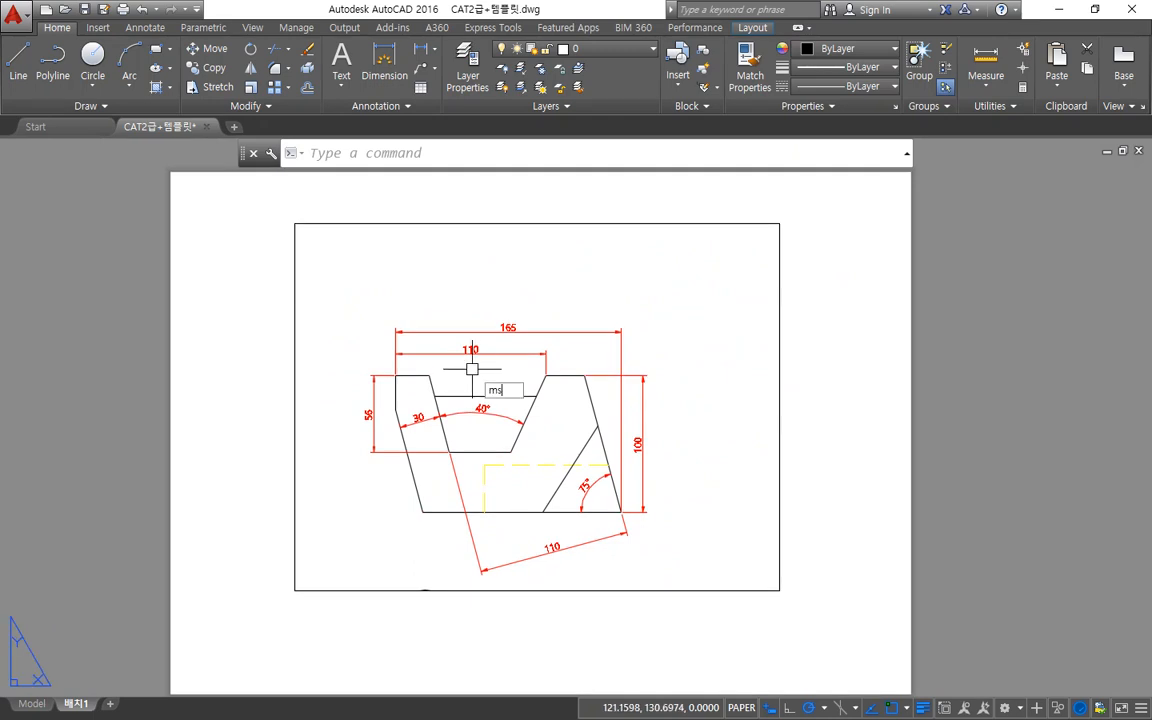
Use MSpace to reframe the TOP, FRONT and RIGHT views inside the viewport, and return to paper space with PSpace
{"action": "key", "text": "Return"}
{"action": "scroll", "coordinate": [472, 369], "scroll_direction": "down", "scroll_amount": 5}
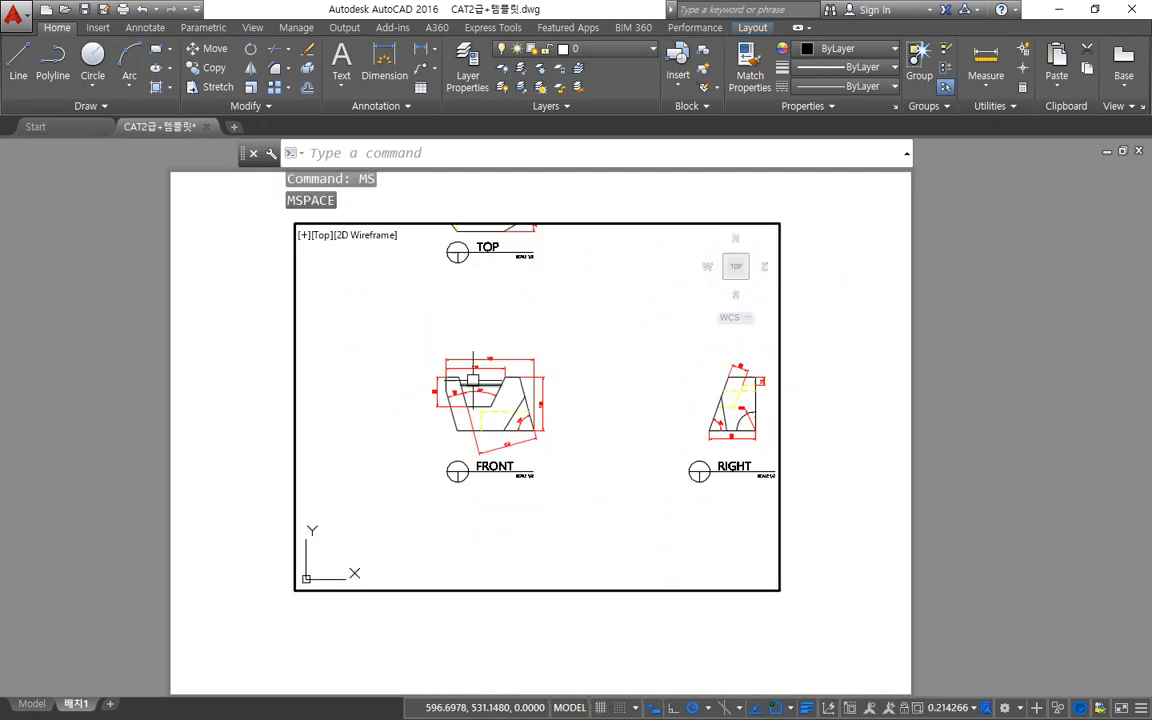
{"action": "middle_click_drag", "start_coordinate": [485, 355], "coordinate": [450, 405]}
{"action": "scroll", "coordinate": [453, 409], "scroll_direction": "up", "scroll_amount": 2}
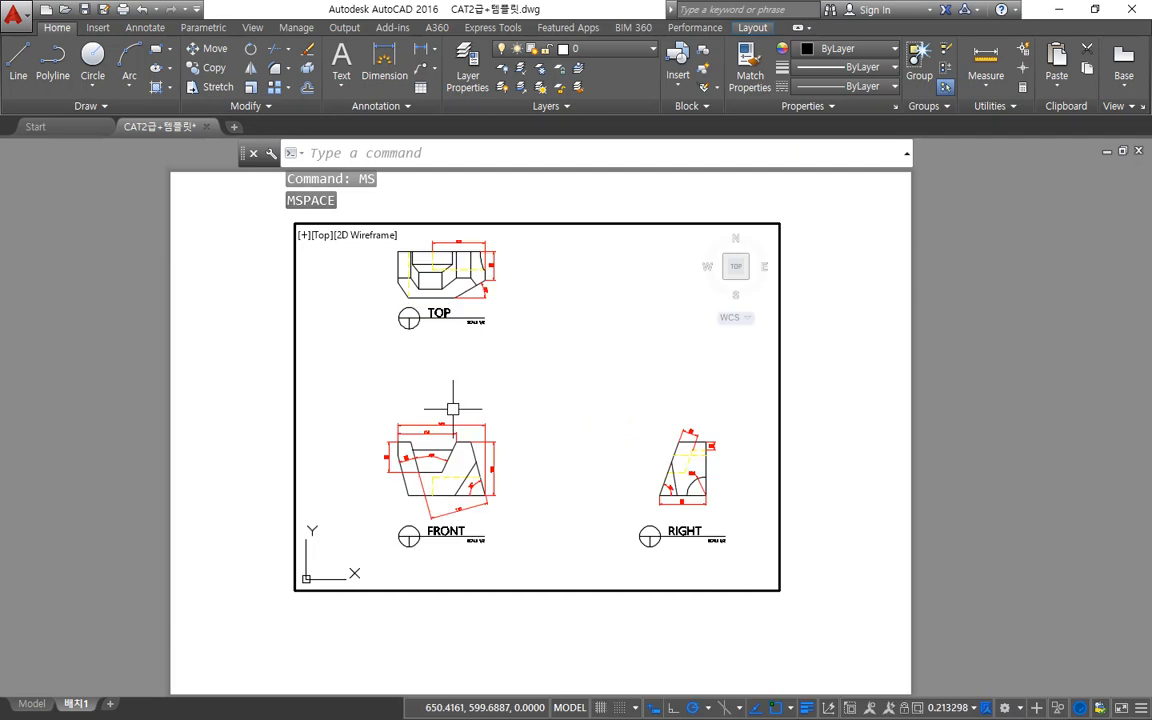
{"action": "type", "text": "PS"}
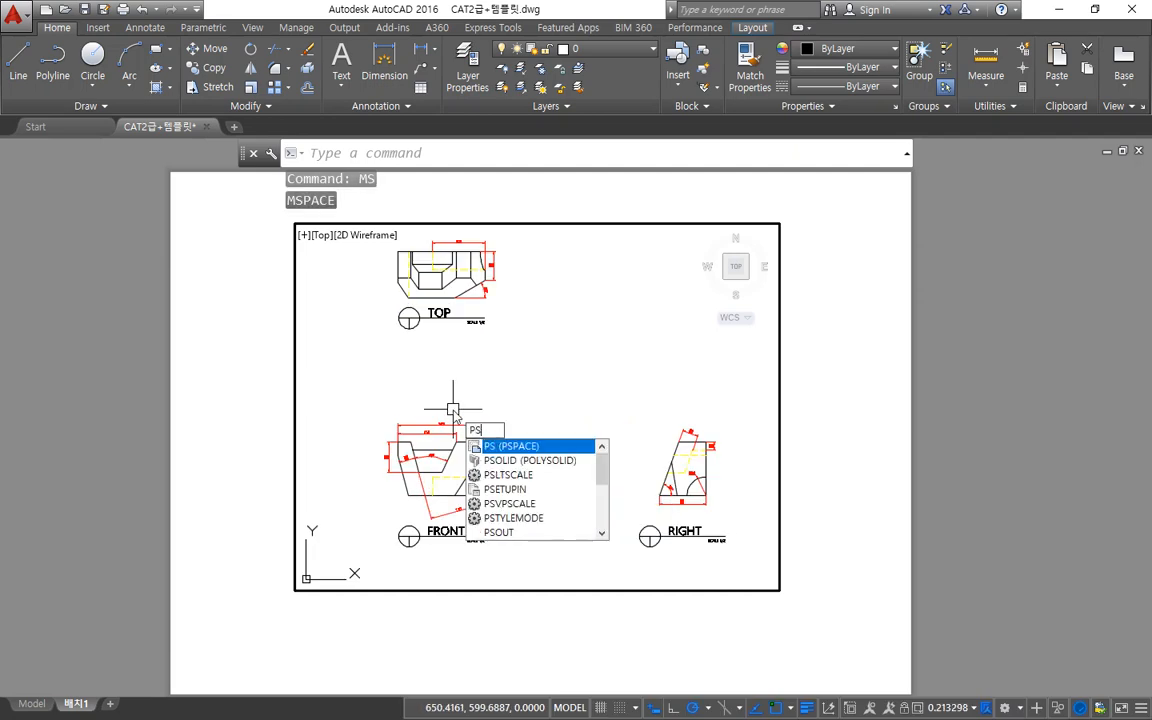
{"action": "key", "text": "Return"}
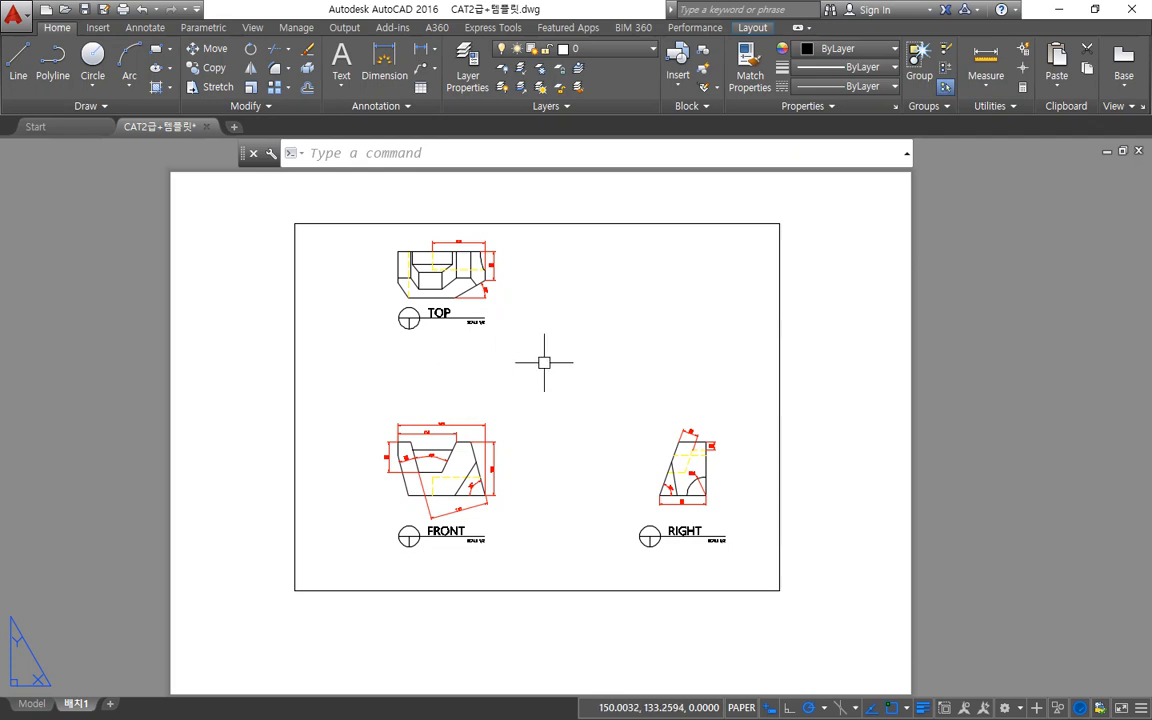
Activate the viewport by picking inside it, shift its views slightly up and left, and return to paper space by picking outside
{"action": "left_click", "coordinate": [578, 301]}
{"action": "double_click", "coordinate": [571, 309]}
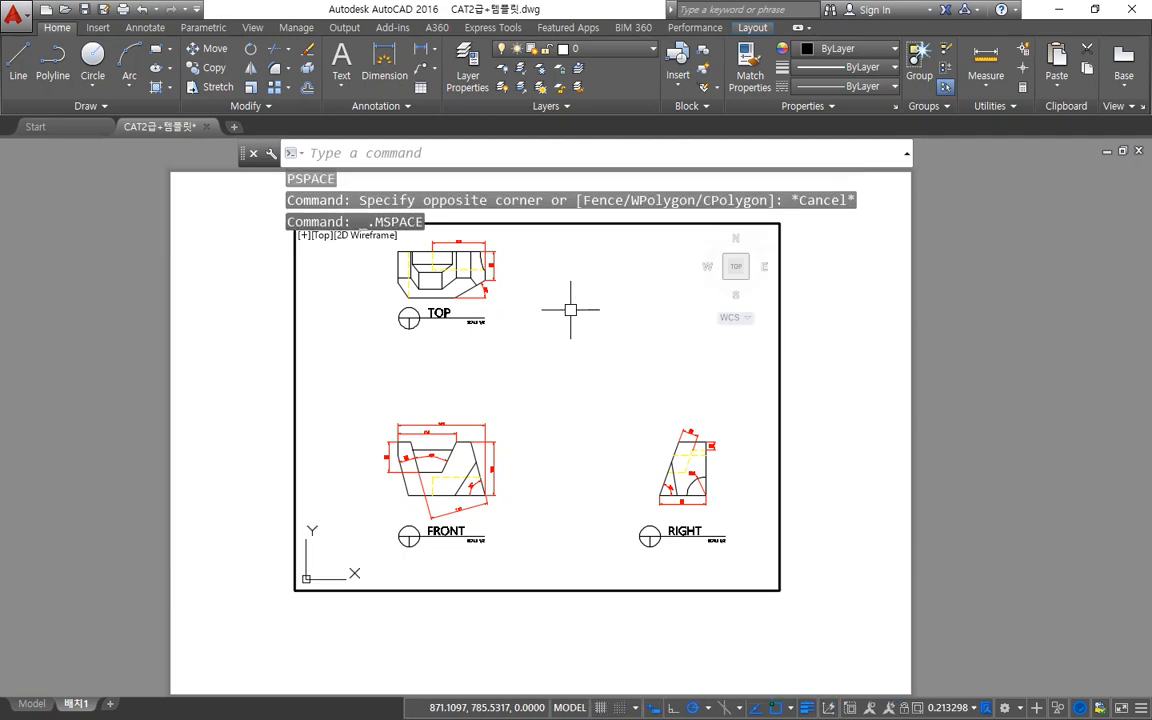
{"action": "mouse_move", "coordinate": [545, 327]}
{"action": "middle_mouse_down"}
{"action": "mouse_move", "coordinate": [507, 291]}
{"action": "mouse_move", "coordinate": [551, 317]}
{"action": "mouse_move", "coordinate": [514, 291]}
{"action": "mouse_move", "coordinate": [513, 312]}
{"action": "middle_mouse_up"}
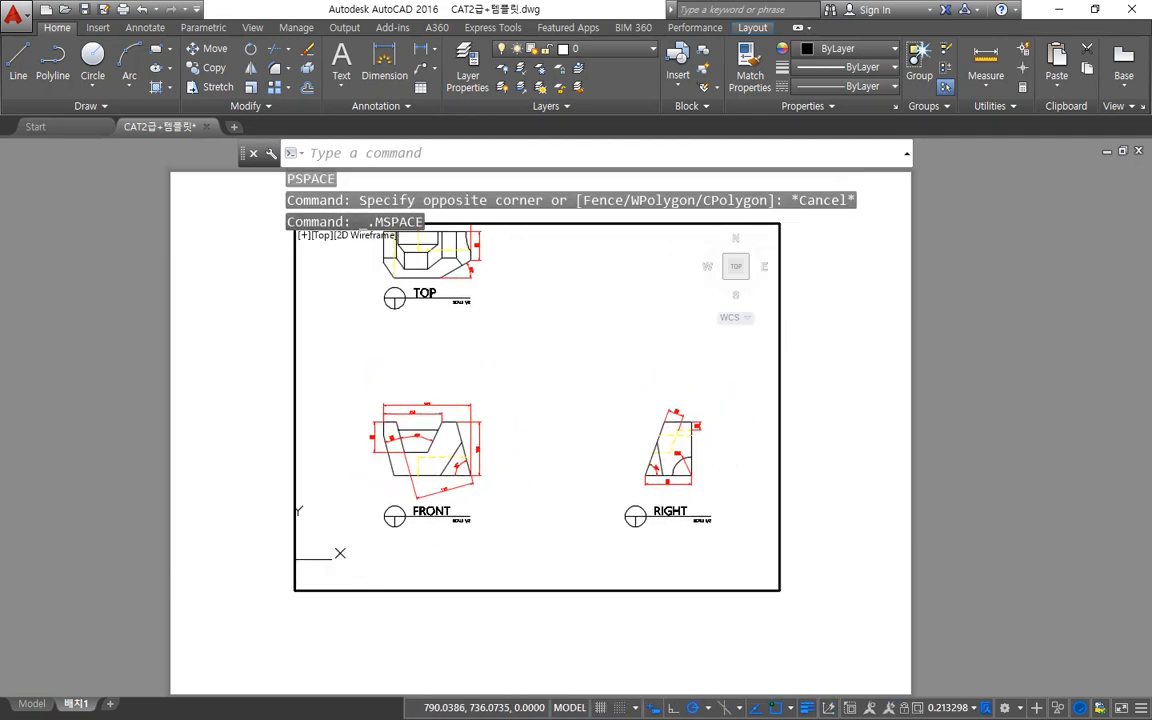
{"action": "double_click", "coordinate": [868, 316]}
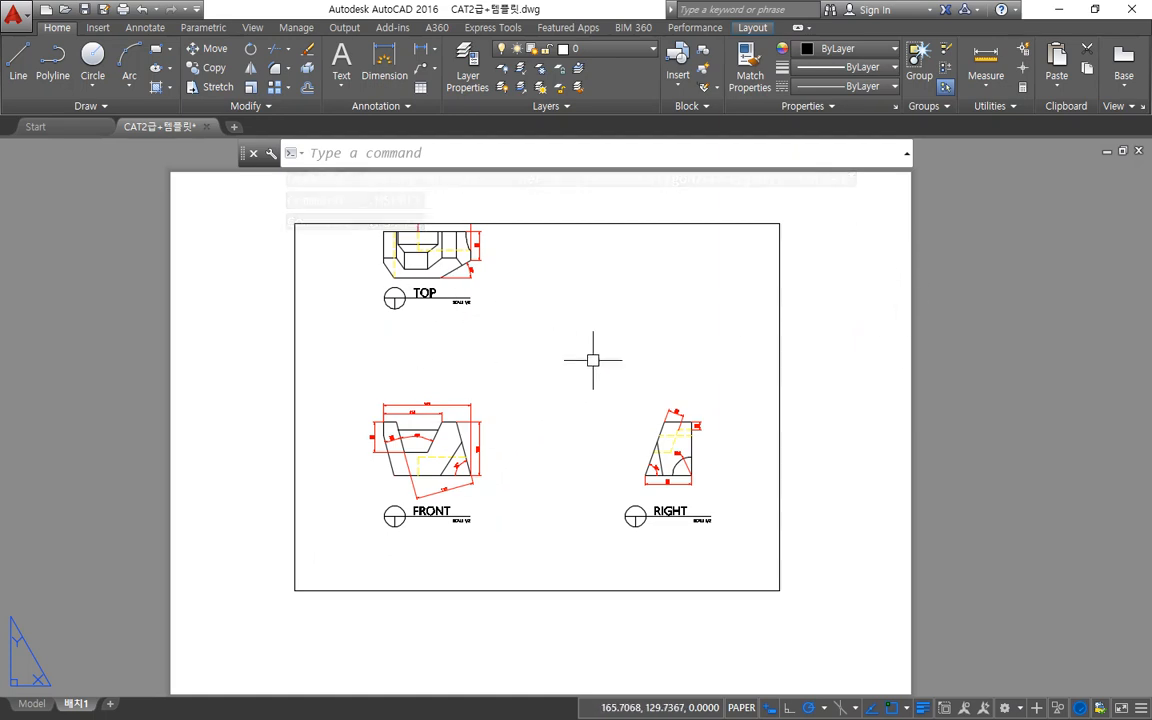
Reactivate the viewport by picking inside it, shift its views down to show all of TOP, and exit to paper space
{"action": "double_click", "coordinate": [550, 337]}
{"action": "mouse_move", "coordinate": [539, 338]}
{"action": "middle_mouse_down"}
{"action": "mouse_move", "coordinate": [537, 327]}
{"action": "mouse_move", "coordinate": [537, 350]}
{"action": "middle_mouse_up"}
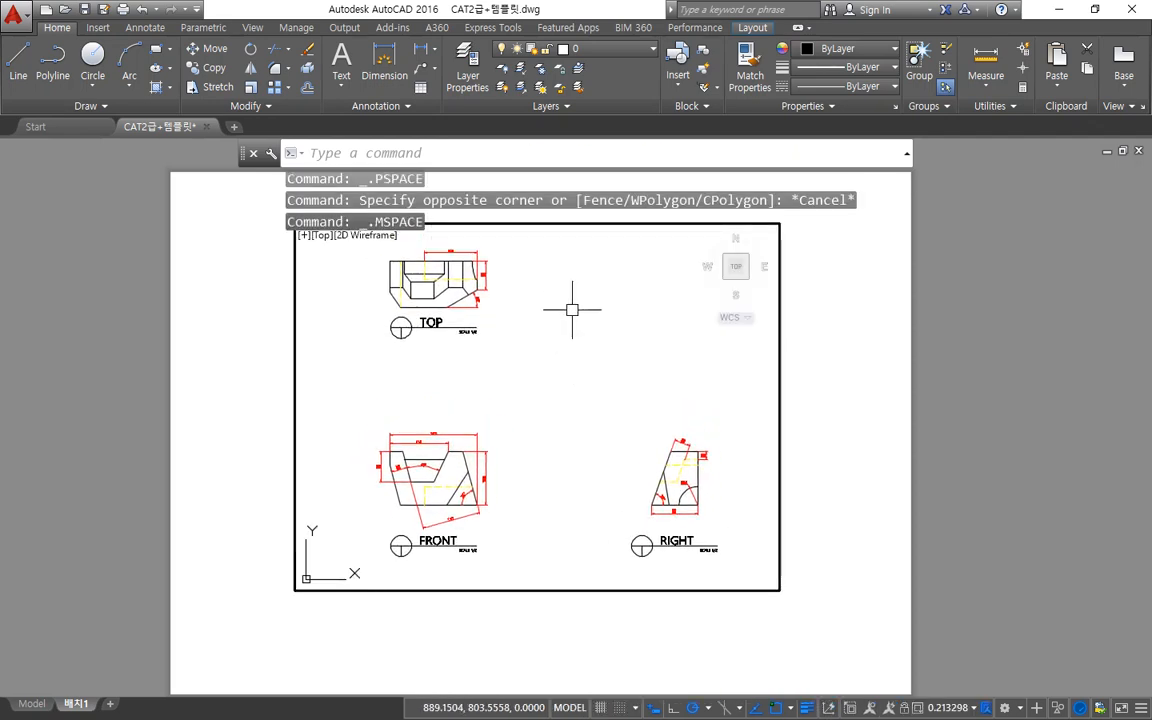
{"action": "double_click", "coordinate": [875, 326]}
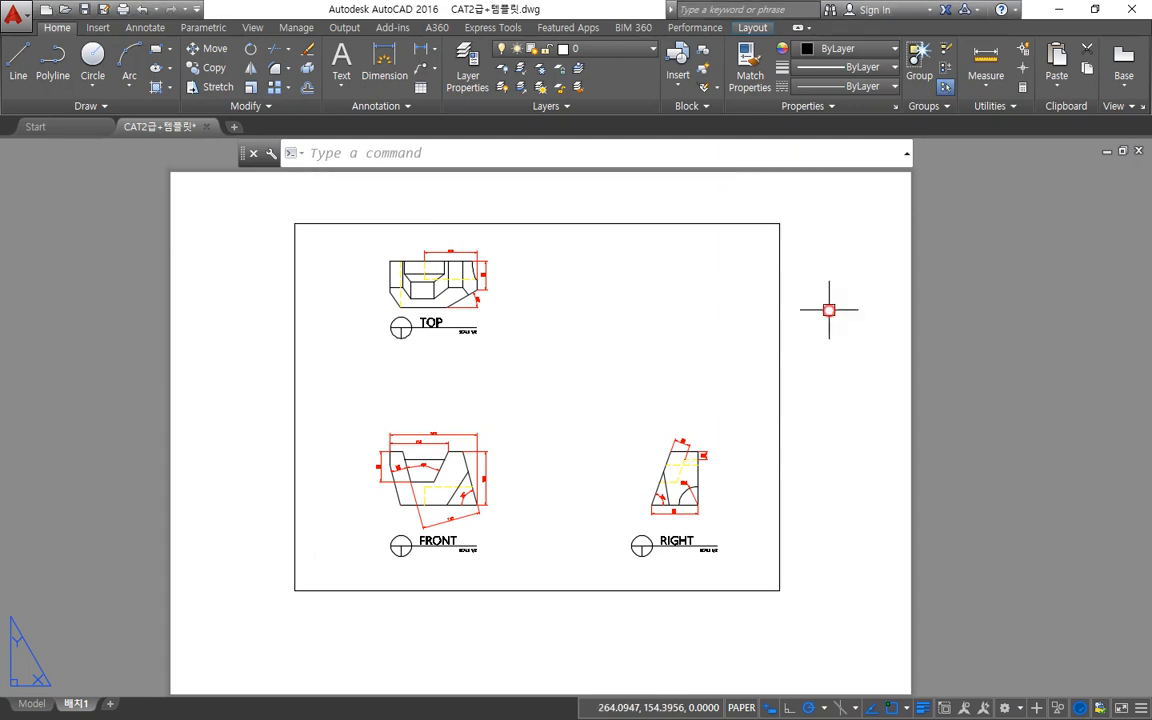
Erase the viewport from the 배치1 sheet
{"action": "left_click", "coordinate": [851, 607]}
{"action": "left_click", "coordinate": [719, 560]}
{"action": "key", "text": "Return"}
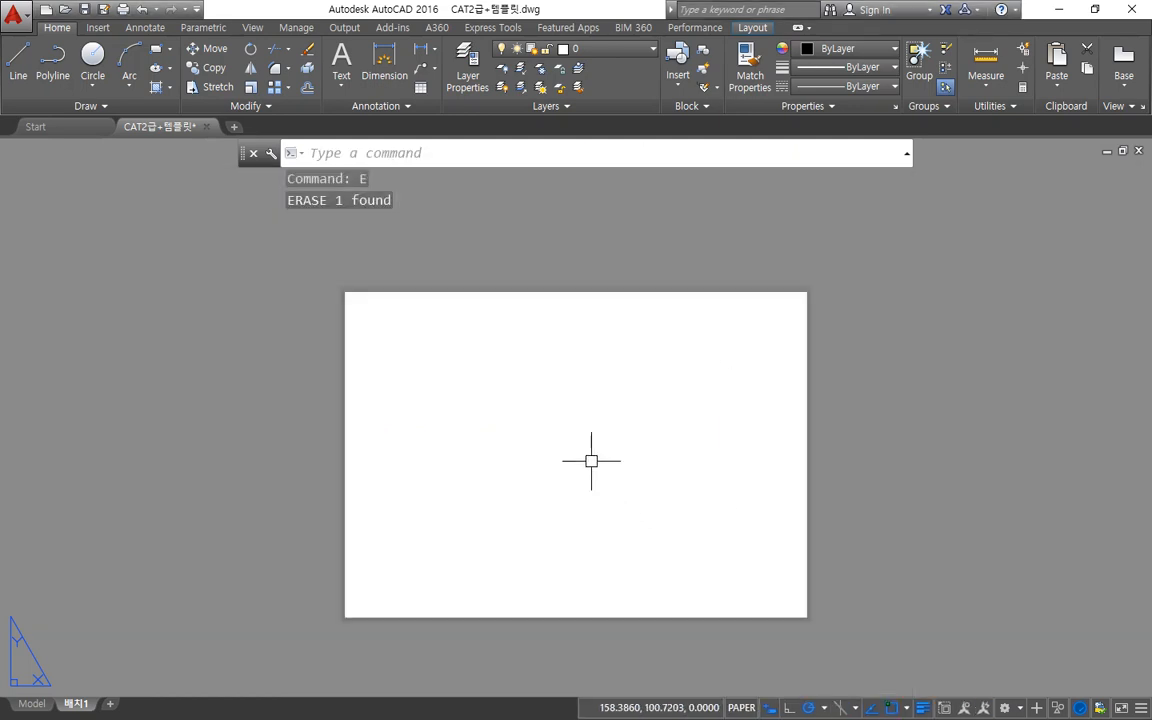
Create four overlapping rectangular viewports with MView, one in each quarter of the sheet
{"action": "type", "text": "mv"}
{"action": "key", "text": "Return"}
{"action": "left_click", "coordinate": [252, 651]}
{"action": "left_click", "coordinate": [586, 382]}
{"action": "key", "text": "Return"}
{"action": "left_click", "coordinate": [879, 233]}
{"action": "left_click", "coordinate": [509, 481]}
{"action": "key", "text": "Return"}
{"action": "left_click", "coordinate": [914, 646]}
{"action": "left_click", "coordinate": [546, 442]}
{"action": "key", "text": "Return"}
{"action": "left_click", "coordinate": [265, 220]}
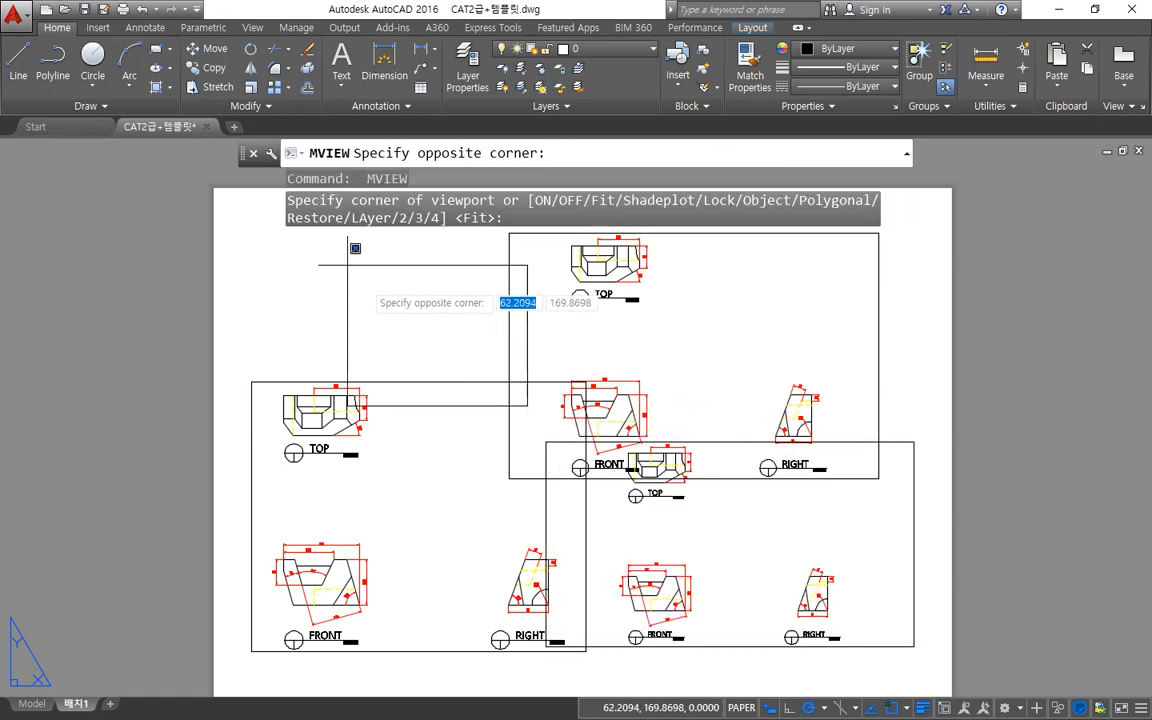
{"action": "left_click", "coordinate": [527, 405]}
Create a small fifth viewport with MView, entirely inside the sheet's upper-right viewport
{"action": "key", "text": "Return"}
{"action": "left_click", "coordinate": [795, 364]}
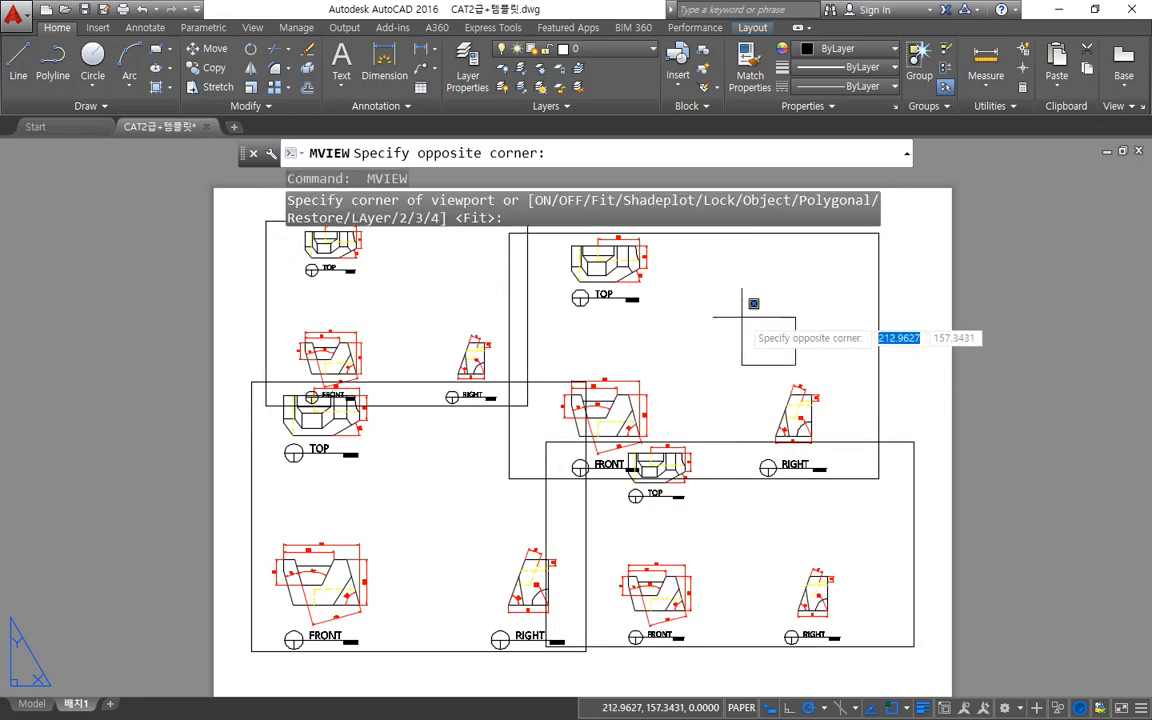
{"action": "left_click", "coordinate": [699, 270]}
{"action": "middle_click_drag", "start_coordinate": [900, 440], "coordinate": [807, 499]}
Circle the small nested viewport and the areas where the larger viewports overlap with red freehand marks
{"action": "mouse_move", "coordinate": [662, 448]}
{"action": "left_mouse_down"}
{"action": "mouse_move", "coordinate": [688, 318]}
{"action": "mouse_move", "coordinate": [729, 404]}
{"action": "left_mouse_up"}
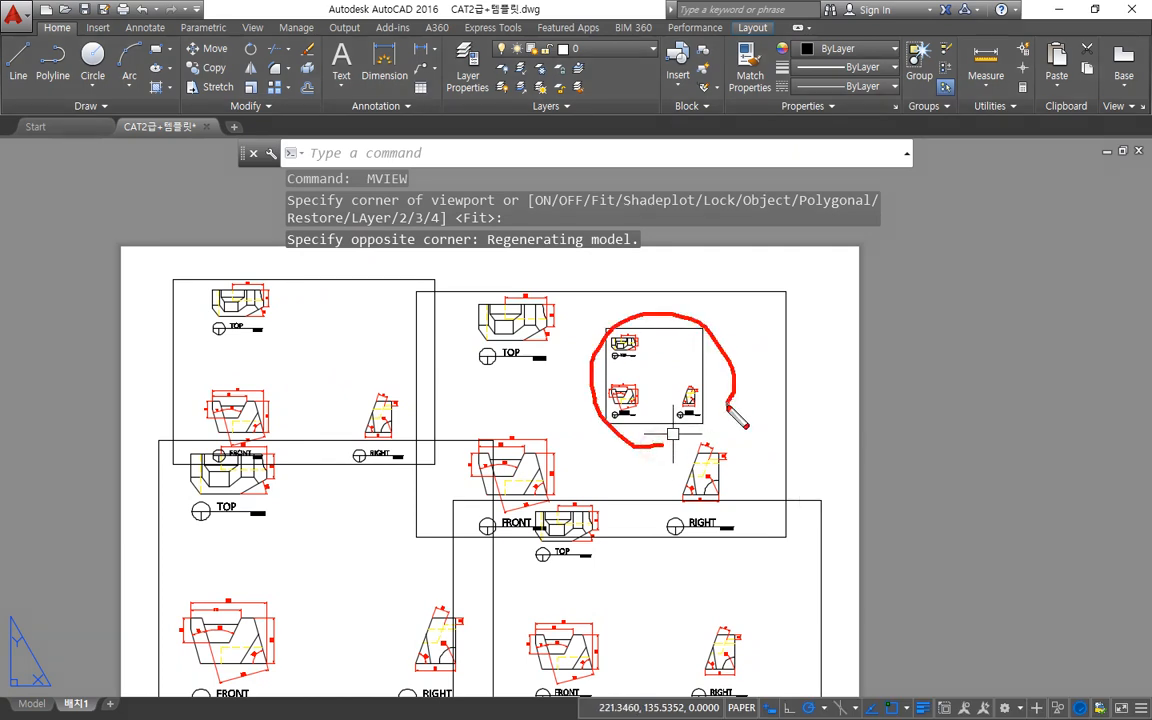
{"action": "mouse_move", "coordinate": [645, 630]}
{"action": "left_mouse_down"}
{"action": "mouse_move", "coordinate": [630, 600]}
{"action": "mouse_move", "coordinate": [648, 636]}
{"action": "left_mouse_up"}
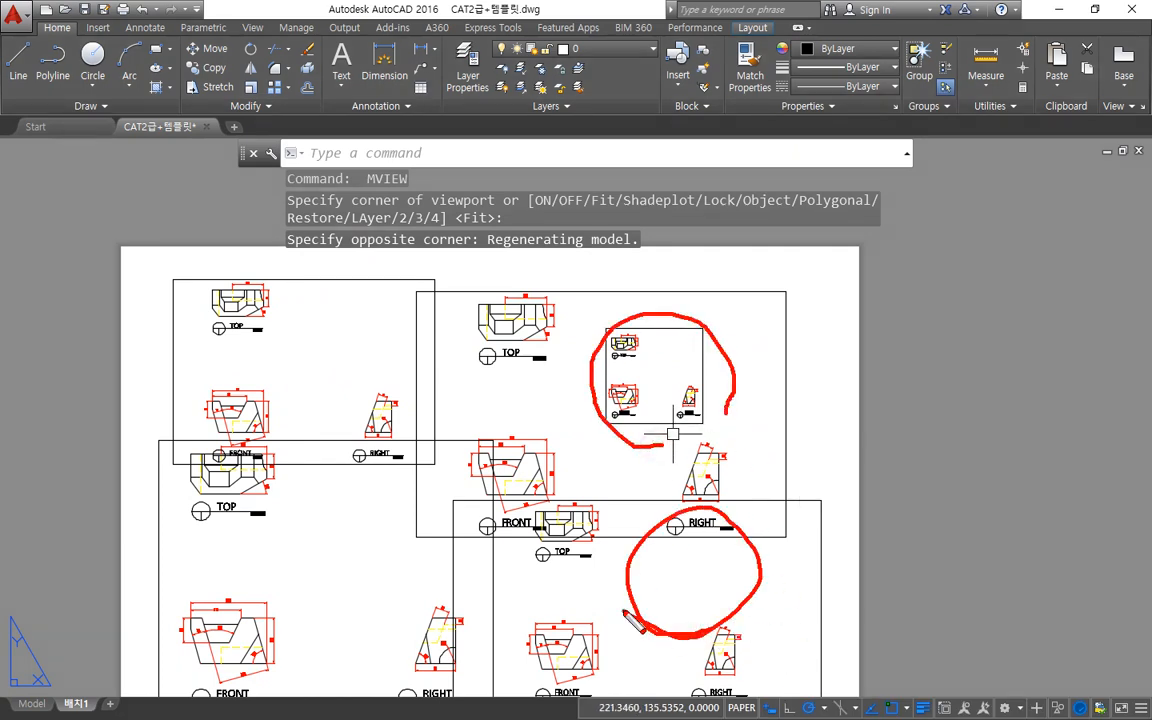
{"action": "left_click_drag", "start_coordinate": [620, 541], "coordinate": [582, 544]}
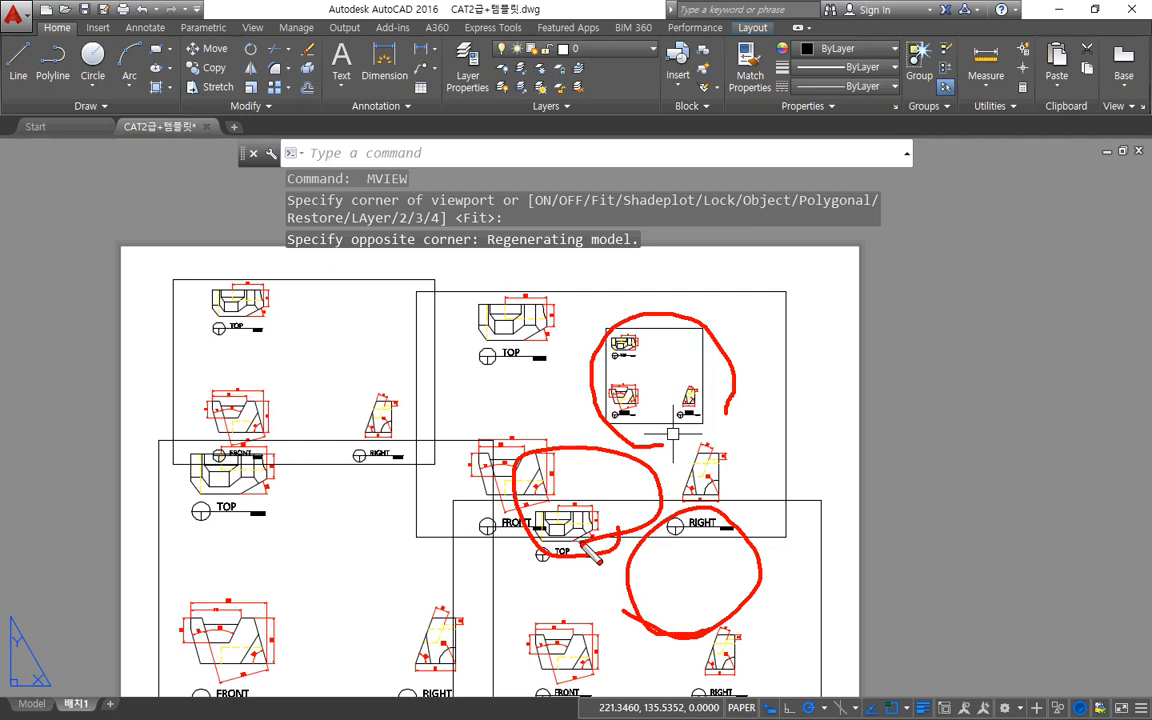
{"action": "mouse_move", "coordinate": [731, 424]}
{"action": "left_mouse_down"}
{"action": "mouse_move", "coordinate": [694, 318]}
{"action": "mouse_move", "coordinate": [662, 461]}
{"action": "left_mouse_up"}
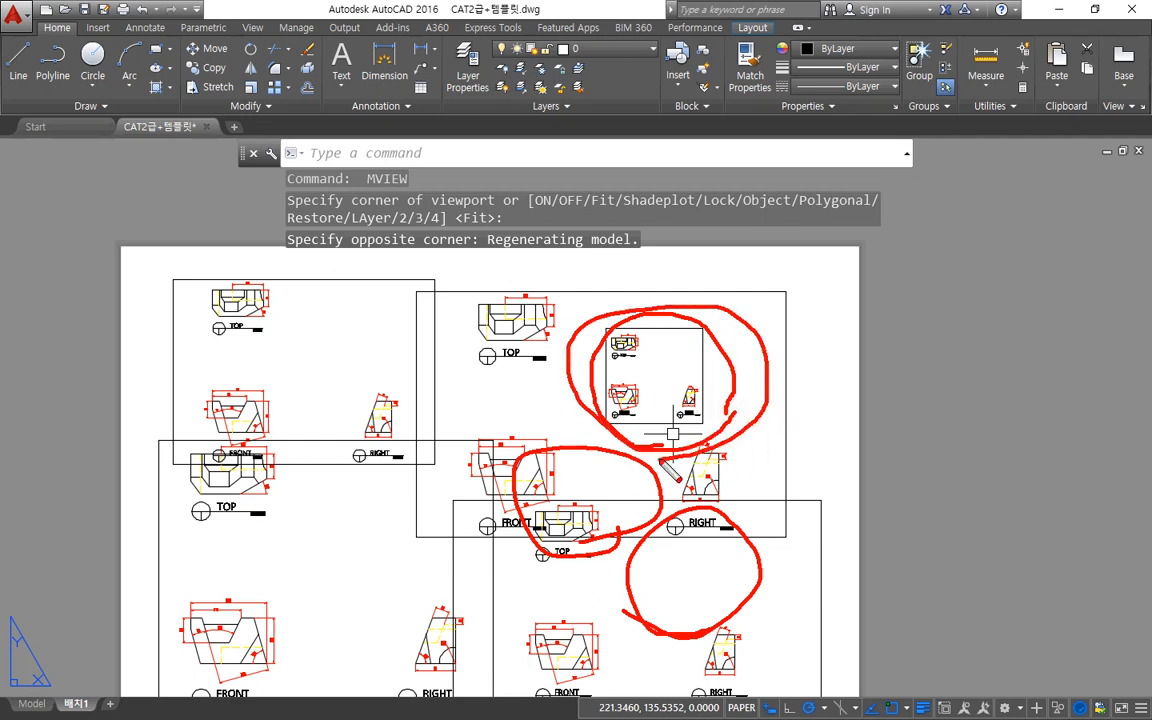
Enter model space in the sheet's upper-right viewport and try to activate the small viewport nested inside it
{"action": "double_click", "coordinate": [751, 417]}
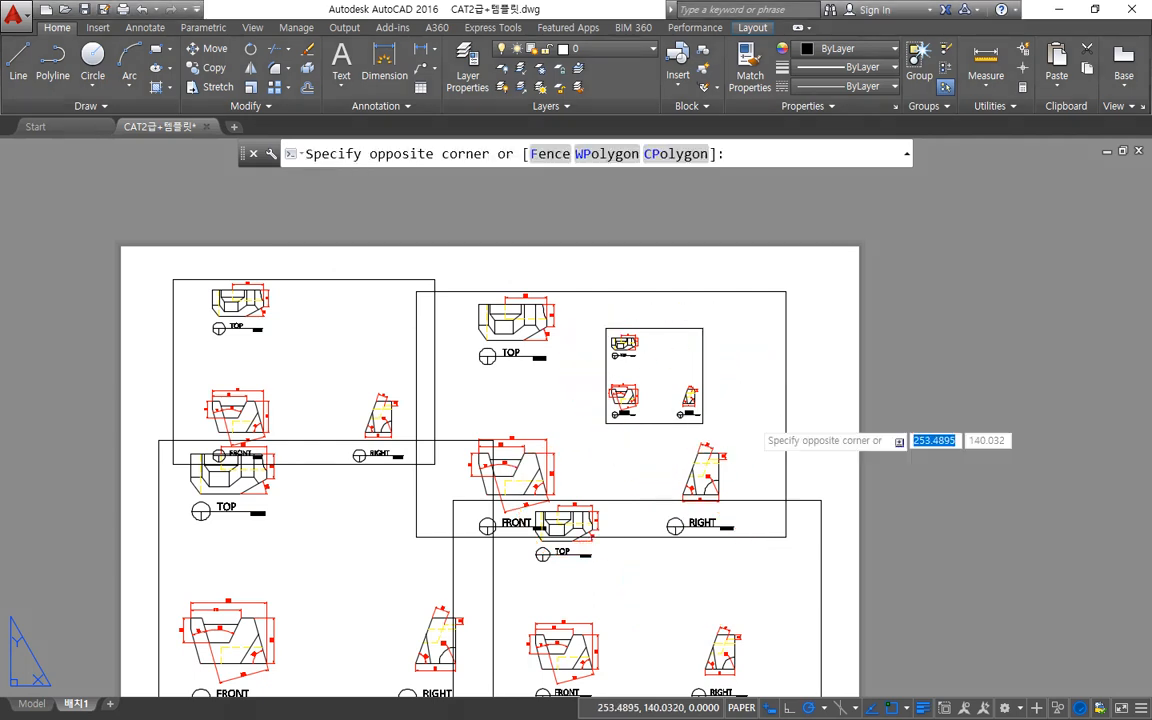
{"action": "left_click", "coordinate": [665, 360]}
{"action": "left_click", "coordinate": [663, 378]}
{"action": "left_click", "coordinate": [664, 385]}
{"action": "left_click", "coordinate": [659, 339]}
{"action": "left_click", "coordinate": [668, 368]}
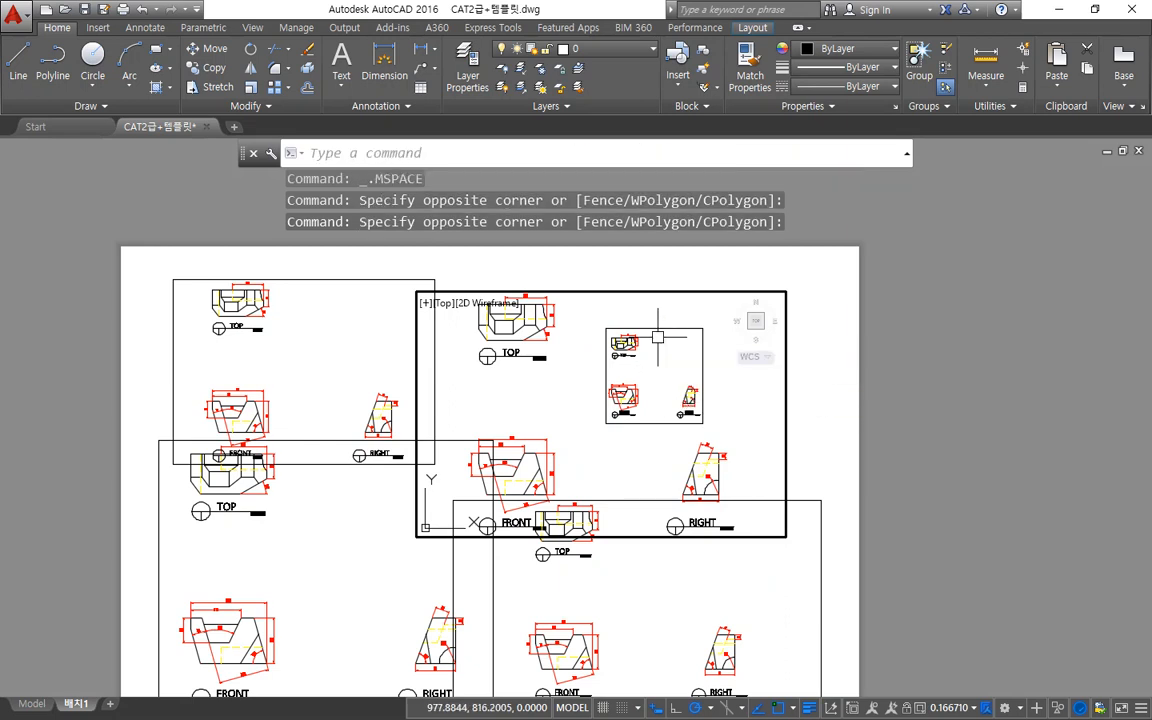
{"action": "left_click", "coordinate": [669, 370]}
Switch the active viewport between the four large viewports and try again to activate the nested one
{"action": "left_click", "coordinate": [345, 325]}
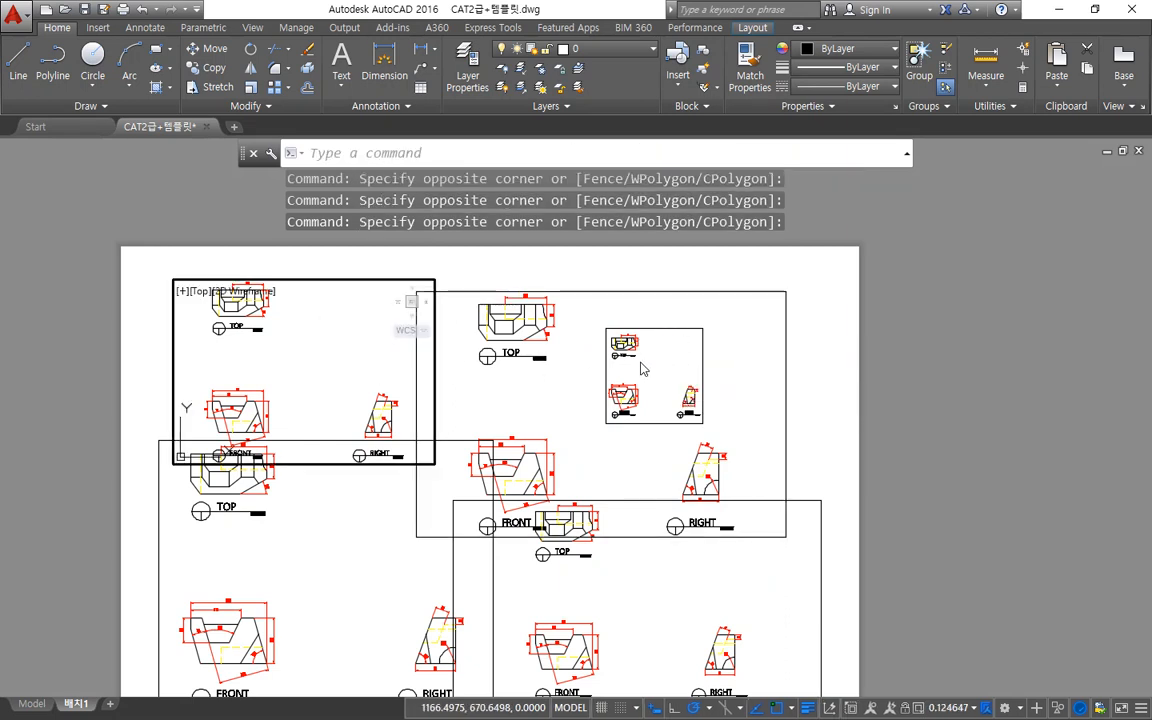
{"action": "left_click", "coordinate": [578, 325]}
{"action": "left_click", "coordinate": [320, 497]}
{"action": "left_click", "coordinate": [327, 411]}
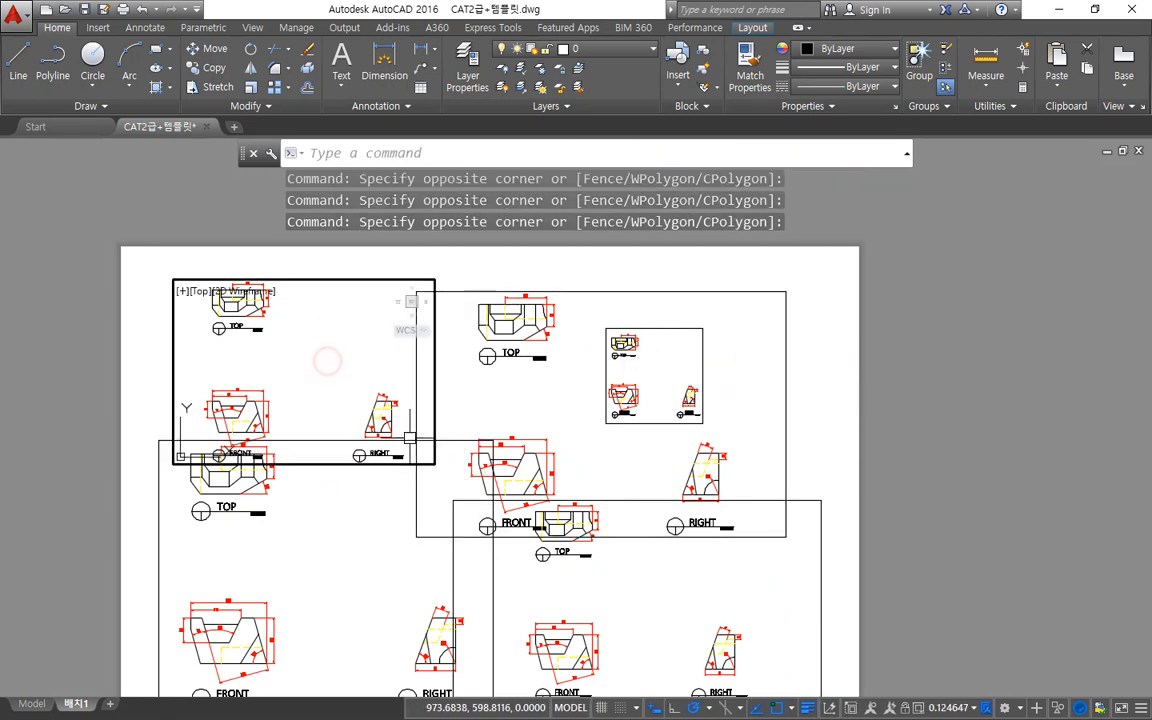
{"action": "left_click", "coordinate": [674, 579]}
{"action": "left_click", "coordinate": [744, 417]}
{"action": "left_click", "coordinate": [645, 388]}
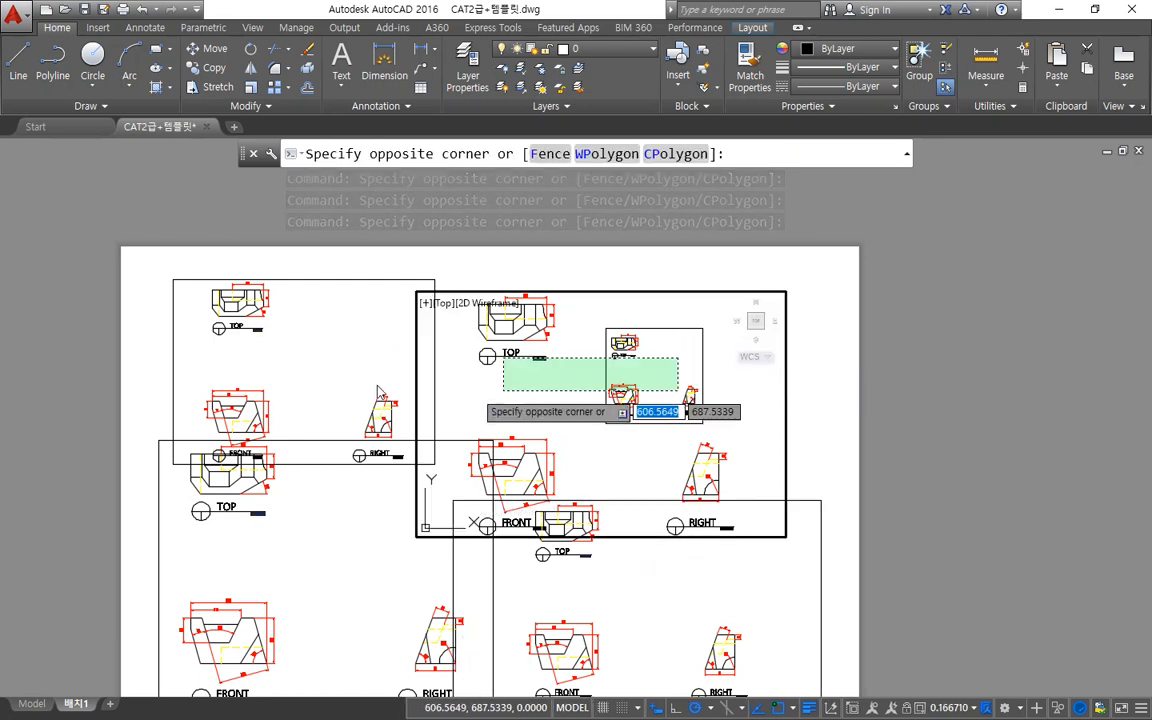
{"action": "left_click", "coordinate": [472, 355]}
{"action": "left_click", "coordinate": [318, 397]}
{"action": "left_click", "coordinate": [327, 550]}
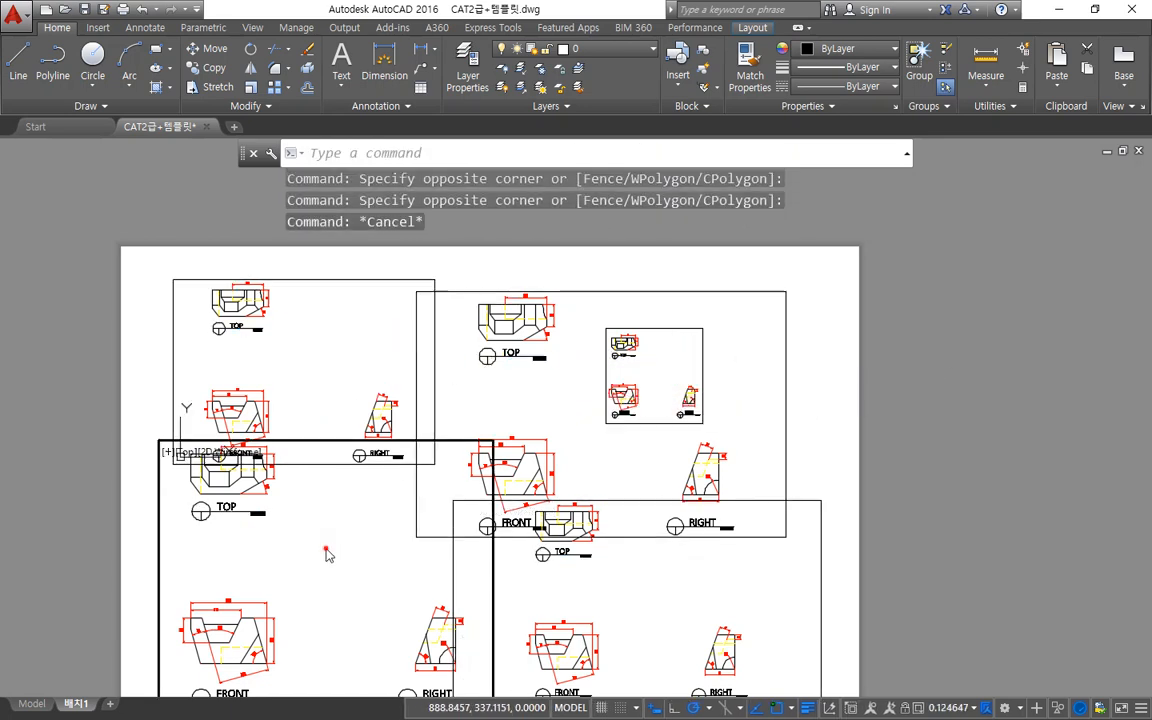
{"action": "left_click", "coordinate": [647, 587]}
{"action": "left_click", "coordinate": [663, 400]}
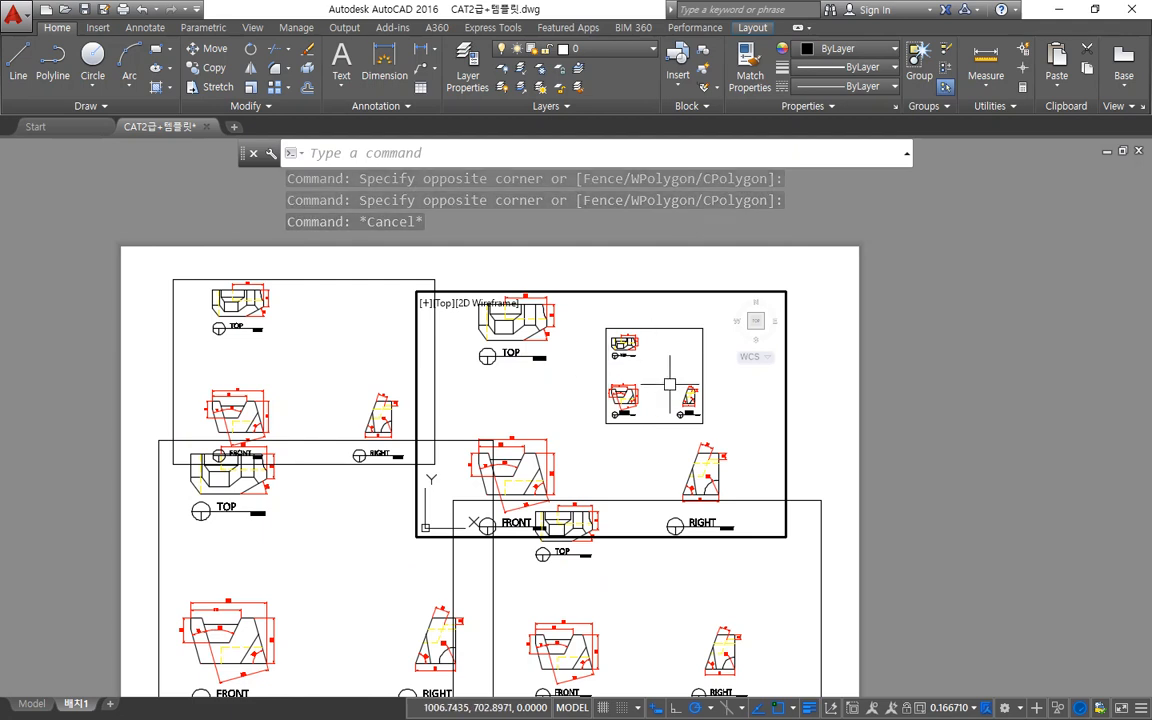
Return to paper space, re-enter model space, and activate each of the four large viewports in turn before trying the nested one
{"action": "double_click", "coordinate": [908, 428]}
{"action": "middle_click_drag", "start_coordinate": [625, 442], "coordinate": [653, 402]}
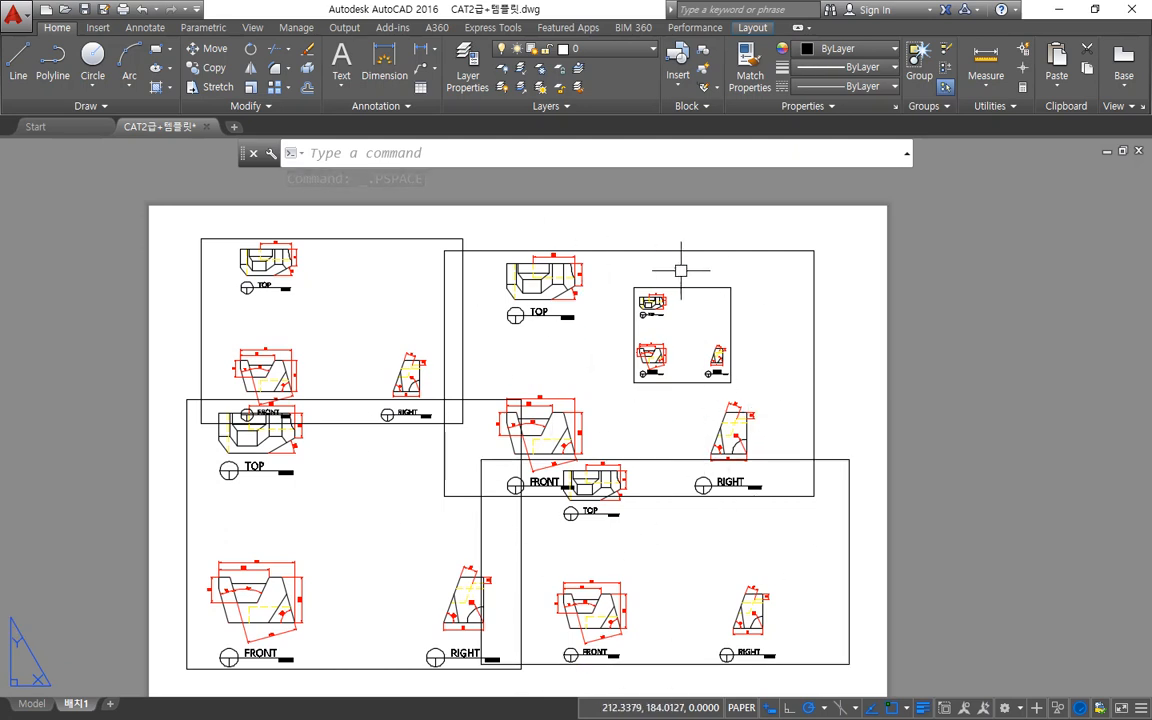
{"action": "left_click", "coordinate": [773, 346]}
{"action": "double_click", "coordinate": [773, 346]}
{"action": "left_click", "coordinate": [346, 263]}
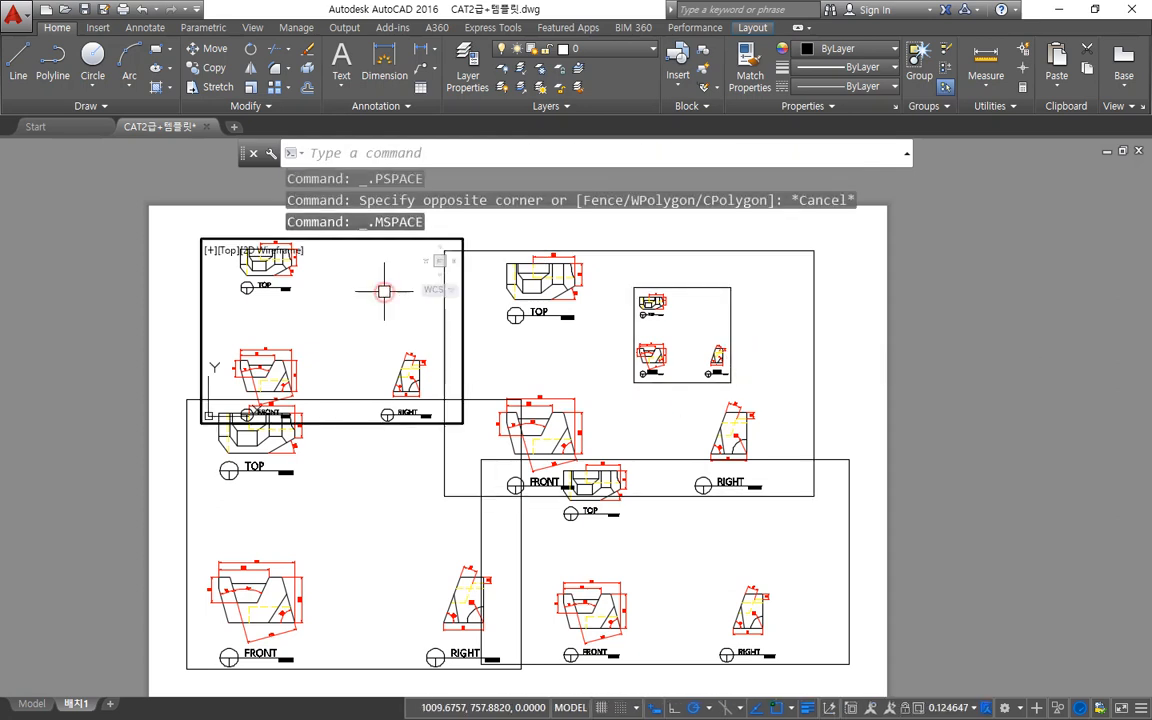
{"action": "left_click", "coordinate": [381, 453]}
{"action": "left_click", "coordinate": [668, 533]}
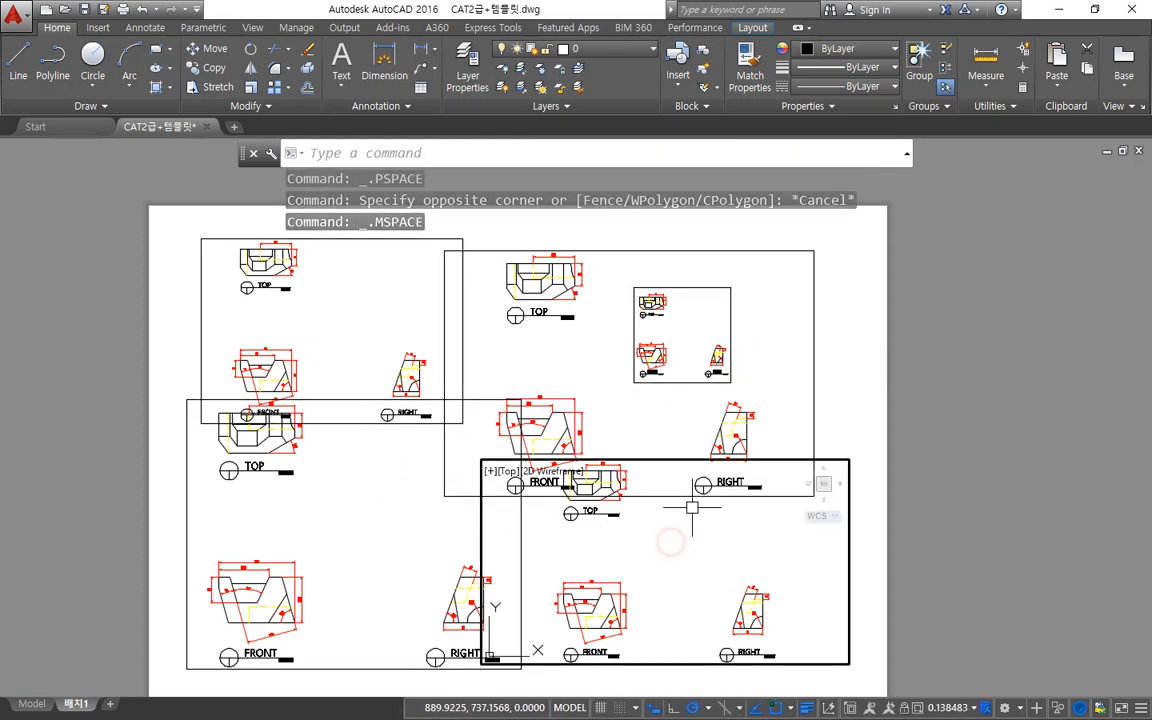
{"action": "left_click", "coordinate": [781, 342]}
{"action": "left_click", "coordinate": [414, 298]}
{"action": "left_click", "coordinate": [686, 318]}
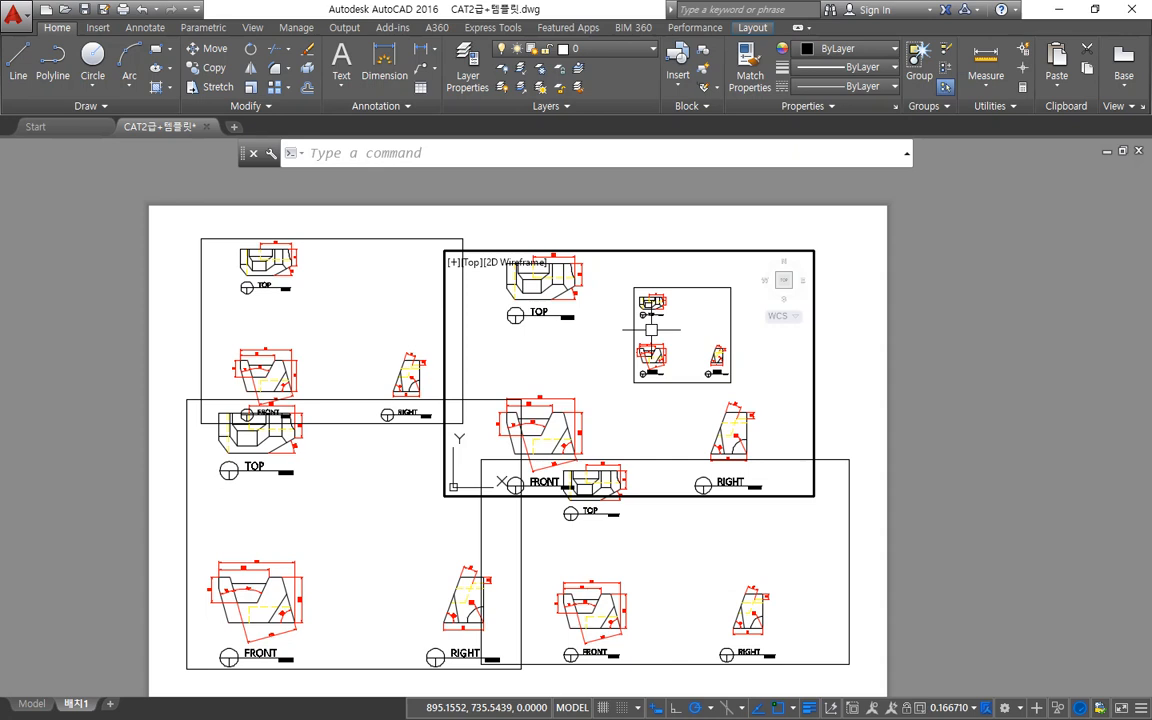
Return to paper space and stretch the nested viewport's right side beyond the right edge of the larger viewport around it
{"action": "double_click", "coordinate": [873, 286]}
{"action": "left_click", "coordinate": [731, 319]}
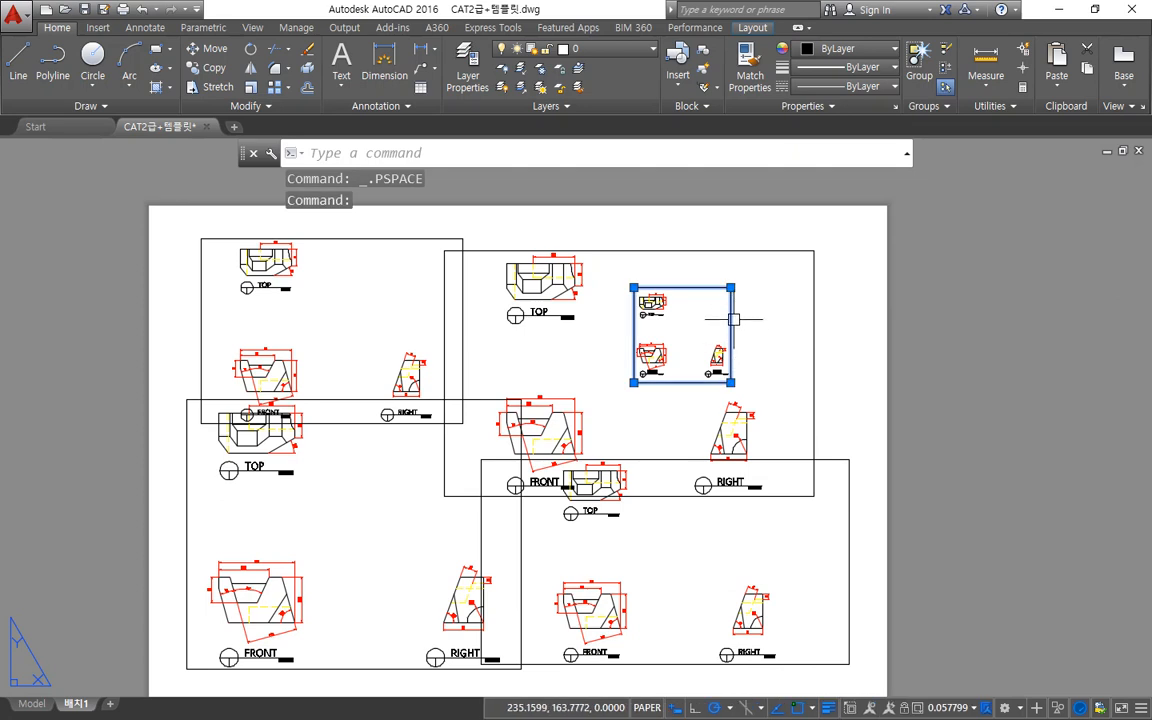
{"action": "left_click", "coordinate": [731, 287]}
{"action": "left_click", "coordinate": [846, 290]}
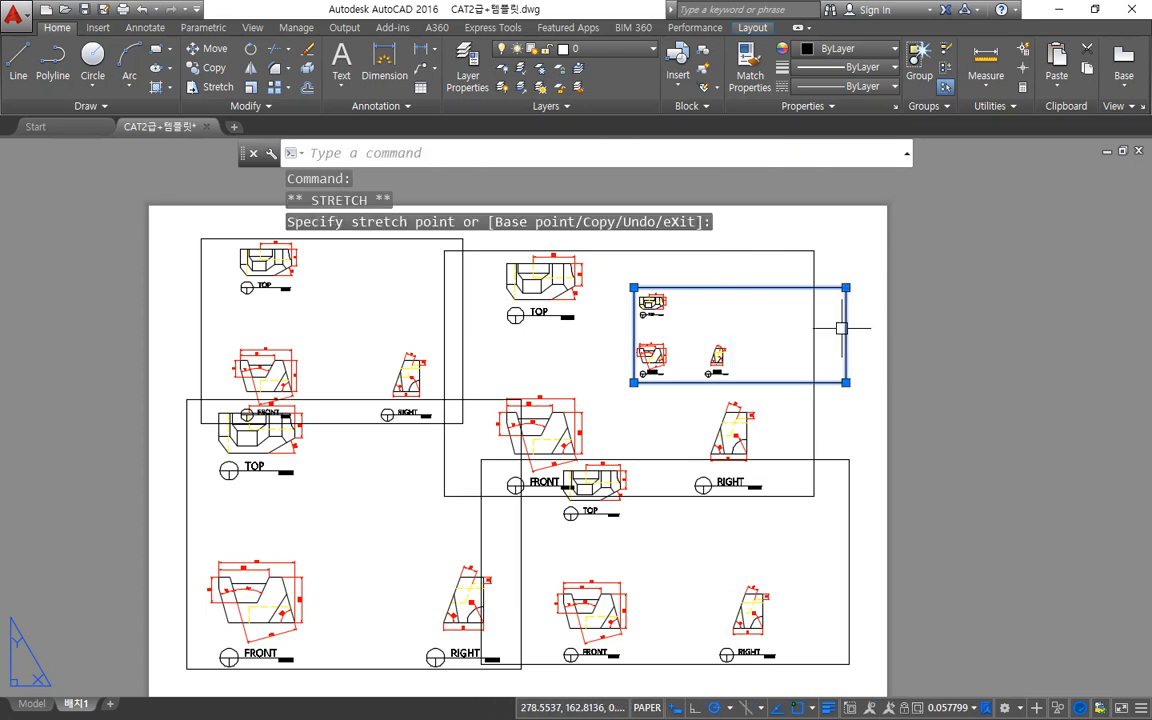
{"action": "left_click", "coordinate": [918, 321]}
{"action": "left_click", "coordinate": [900, 388]}
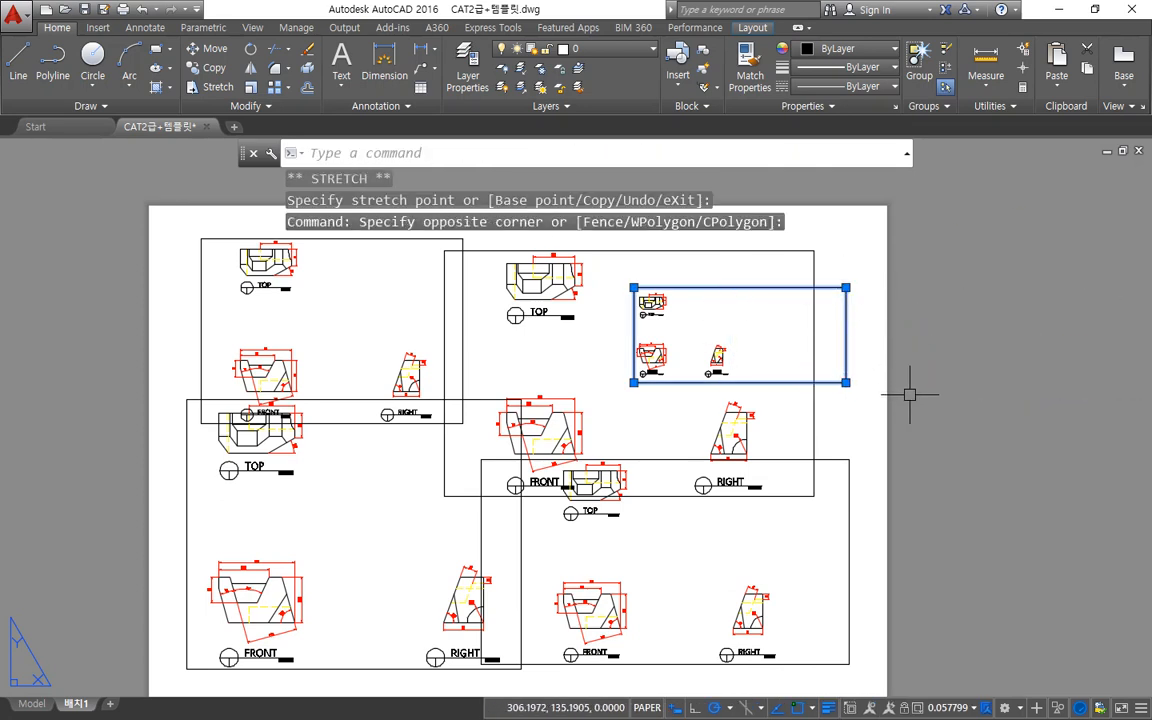
{"action": "key", "text": "Escape"}
{"action": "key", "text": "Escape"}
{"action": "left_click", "coordinate": [743, 289]}
{"action": "key", "text": "Escape"}
Enter model space and activate the nested viewport through the part that protrudes beyond the larger viewport
{"action": "double_click", "coordinate": [738, 357]}
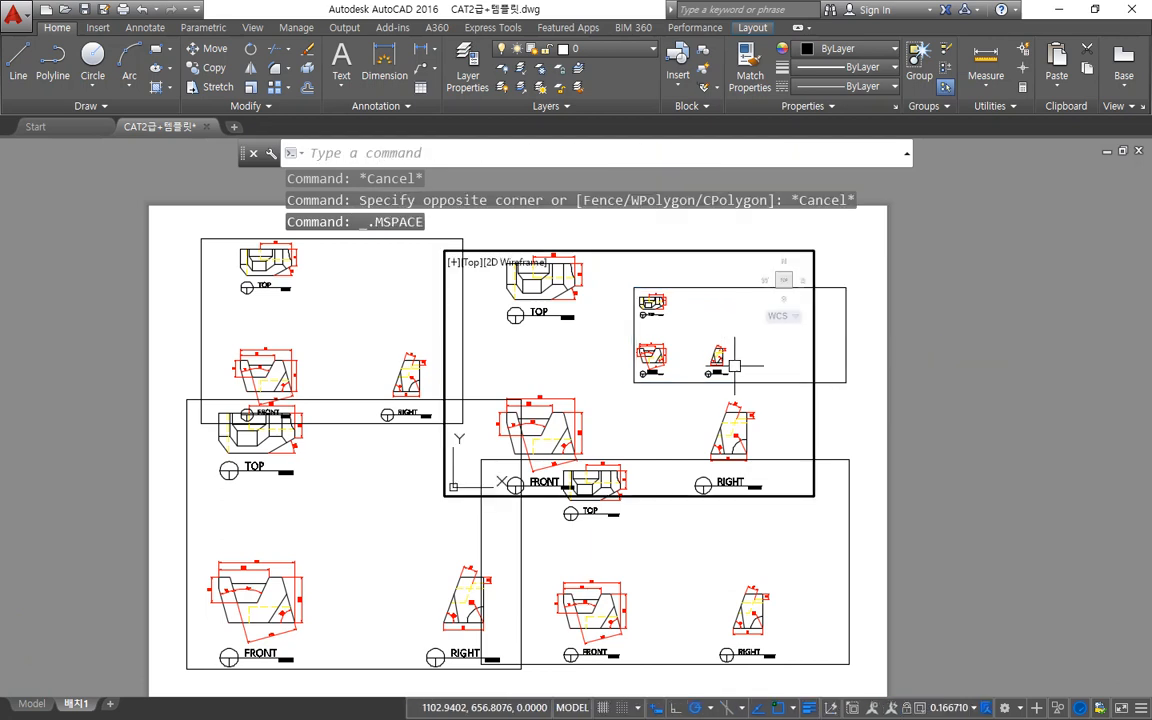
{"action": "left_click", "coordinate": [829, 352]}
{"action": "left_click", "coordinate": [764, 385]}
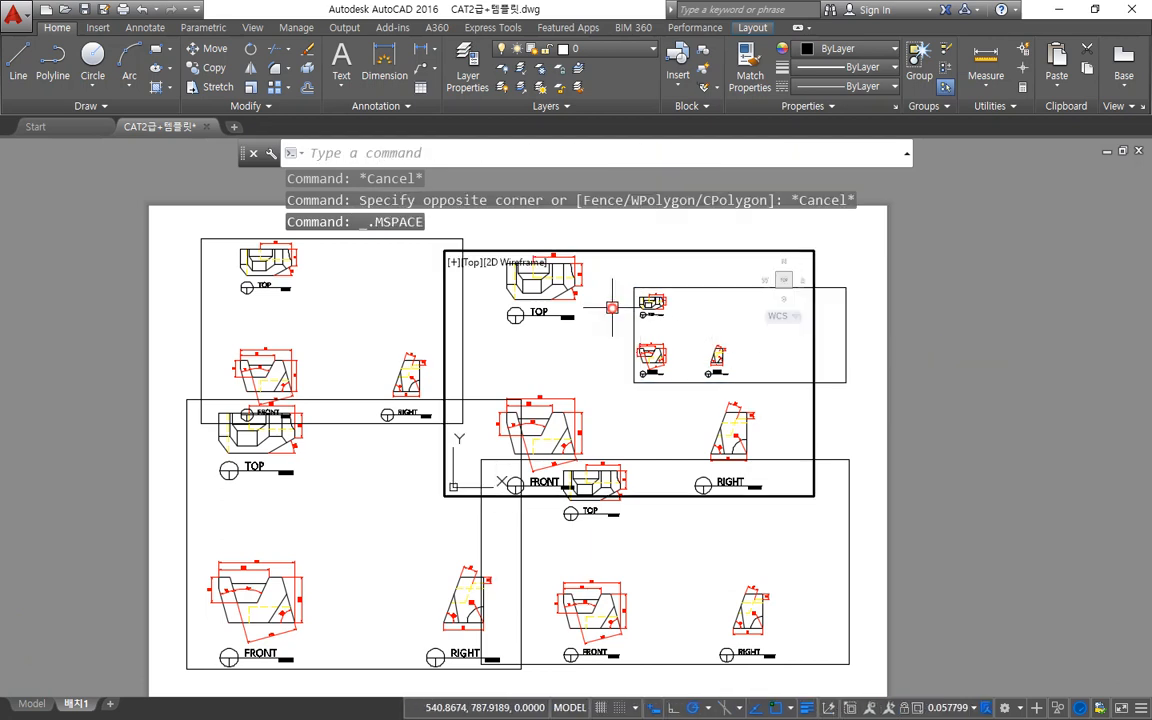
{"action": "left_click", "coordinate": [830, 500]}
{"action": "left_click", "coordinate": [828, 326]}
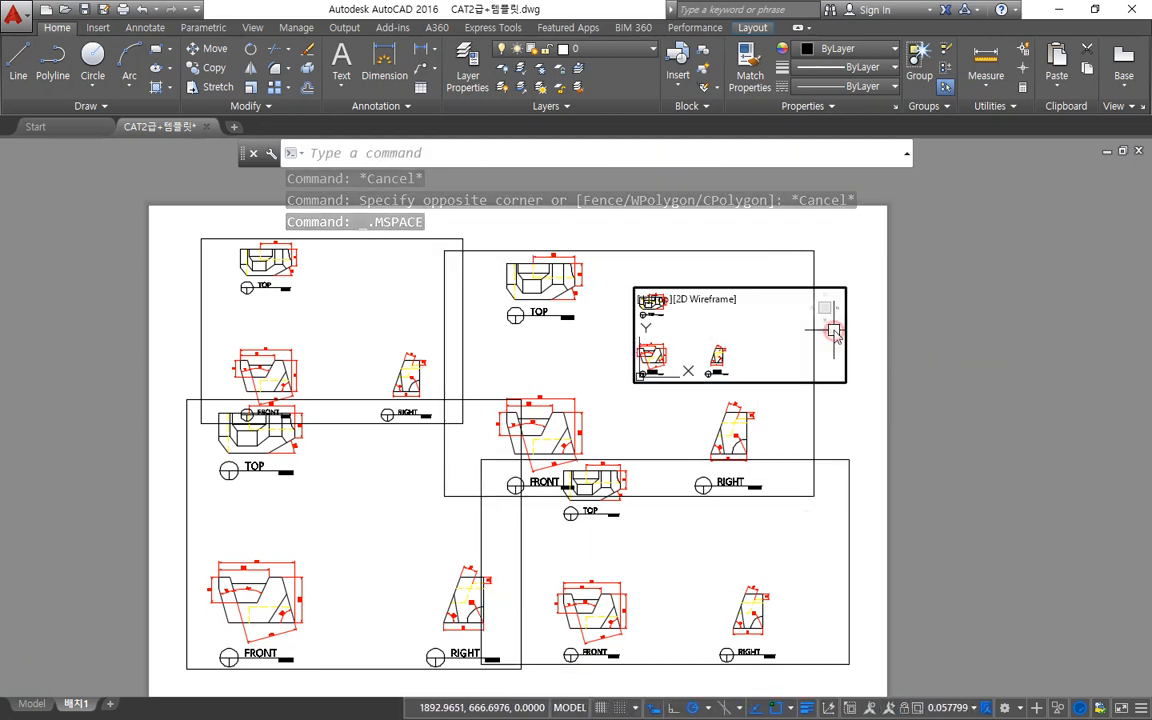
Alternate the active viewport between the nested and surrounding viewports, picking inside their overlapping area, and finish with the nested viewport active
{"action": "left_click", "coordinate": [720, 339]}
{"action": "left_click", "coordinate": [728, 308]}
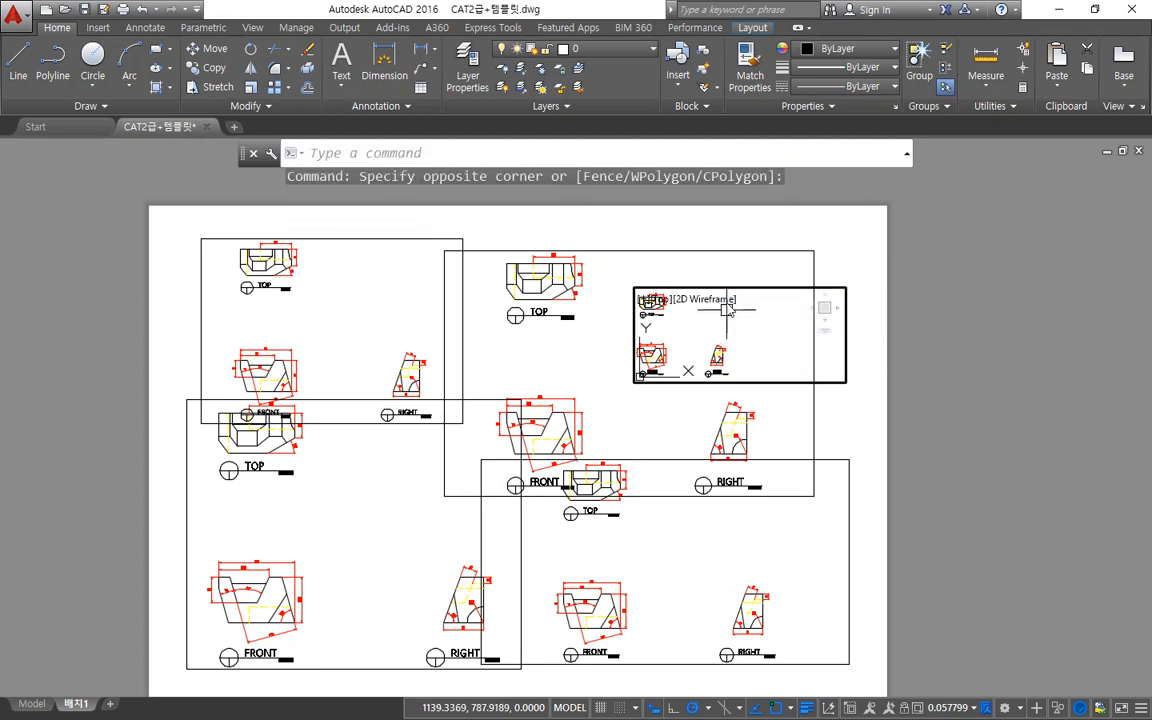
{"action": "left_click", "coordinate": [733, 265]}
{"action": "left_click", "coordinate": [708, 317]}
{"action": "left_click", "coordinate": [704, 328]}
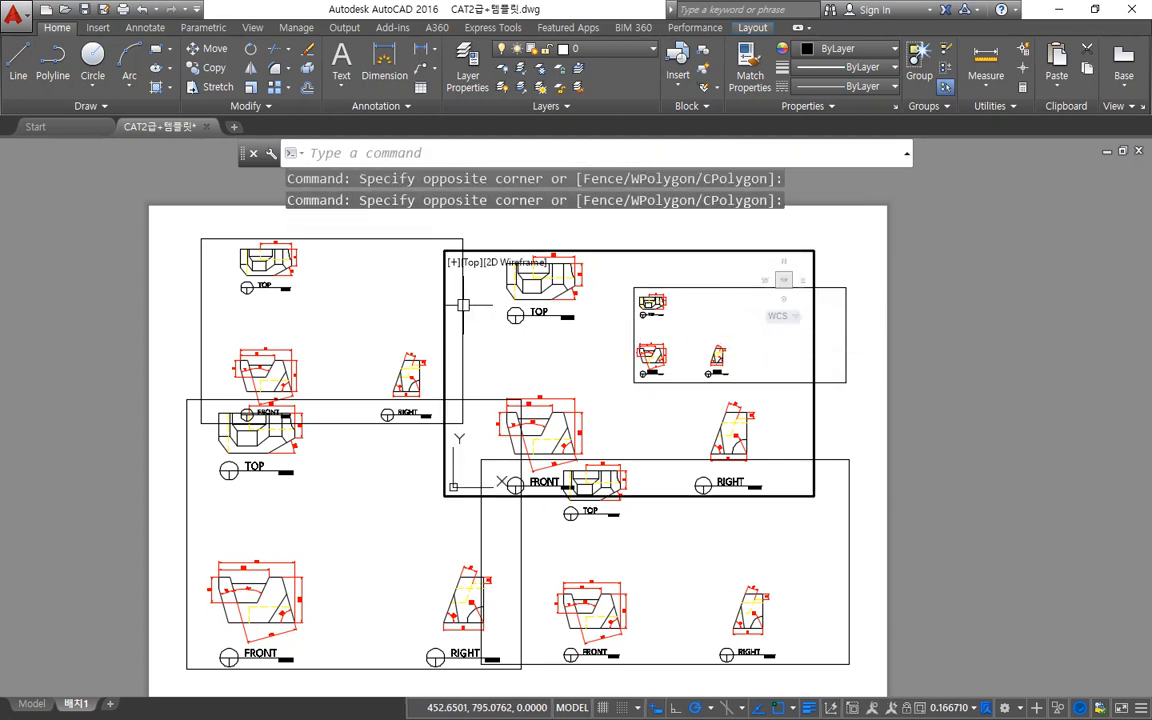
{"action": "left_click", "coordinate": [398, 296]}
{"action": "left_click", "coordinate": [628, 290]}
{"action": "left_click", "coordinate": [720, 310]}
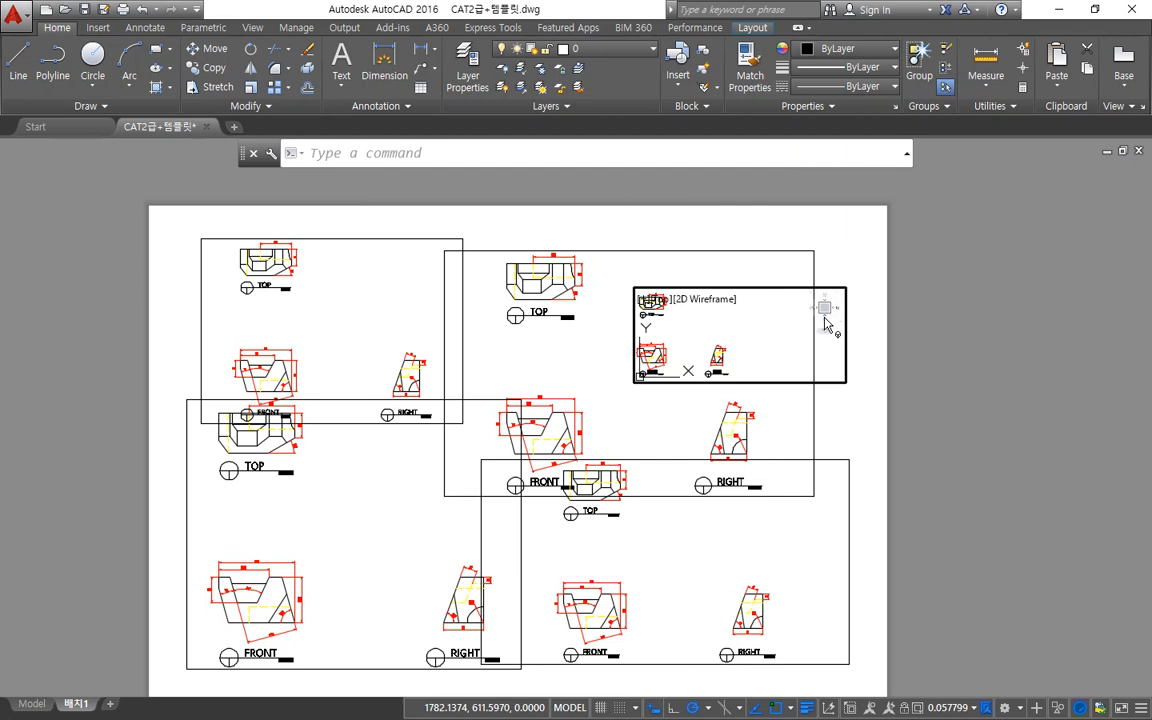
Return to paper space and erase all five viewports from the sheet
{"action": "double_click", "coordinate": [872, 360]}
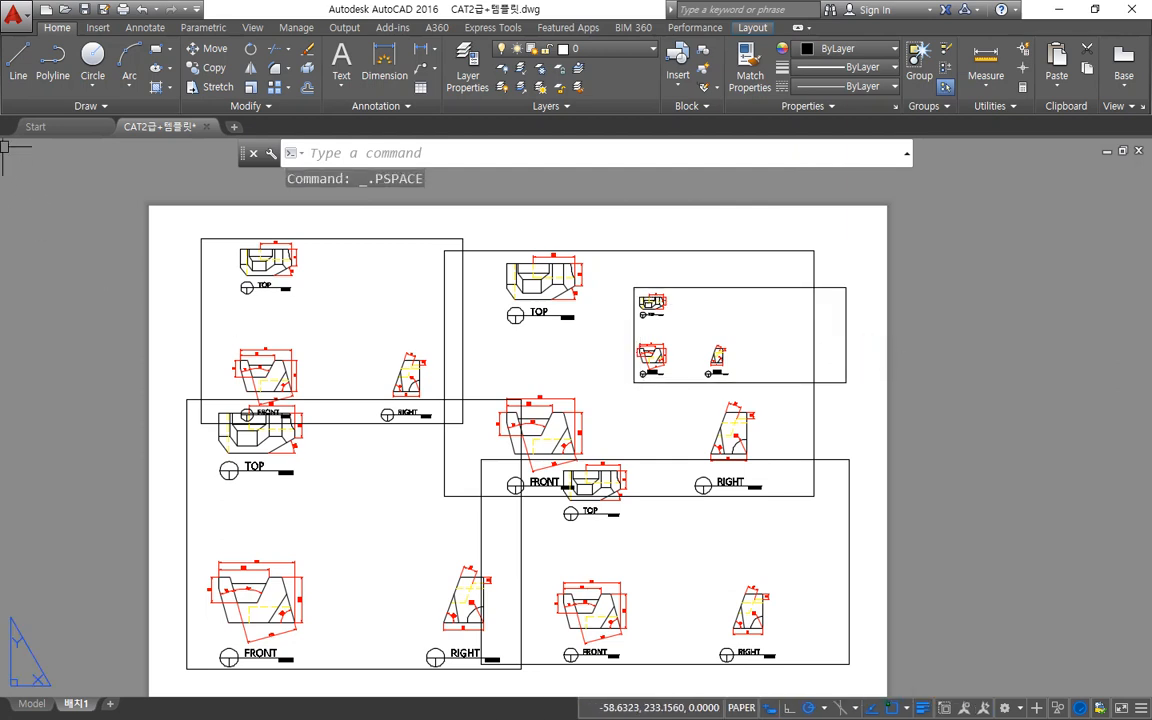
{"action": "left_click", "coordinate": [789, 547]}
{"action": "left_click", "coordinate": [496, 411]}
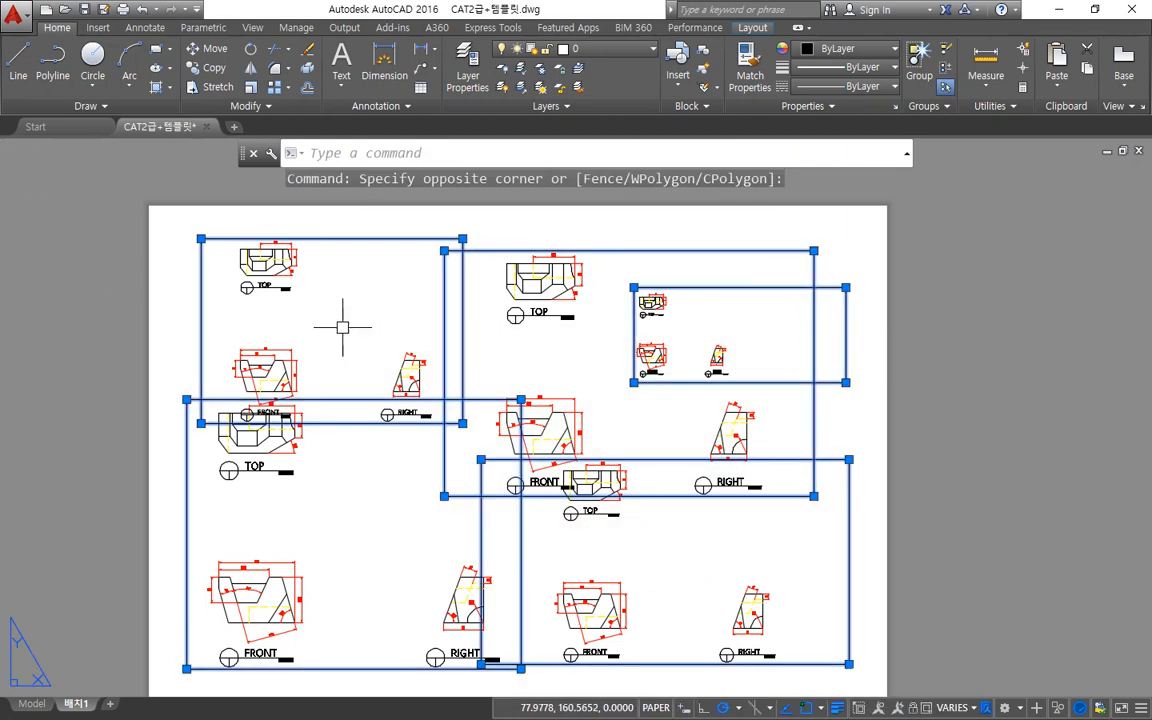
{"action": "type", "text": "e"}
{"action": "key", "text": "Return"}
{"action": "type", "text": "mv"}
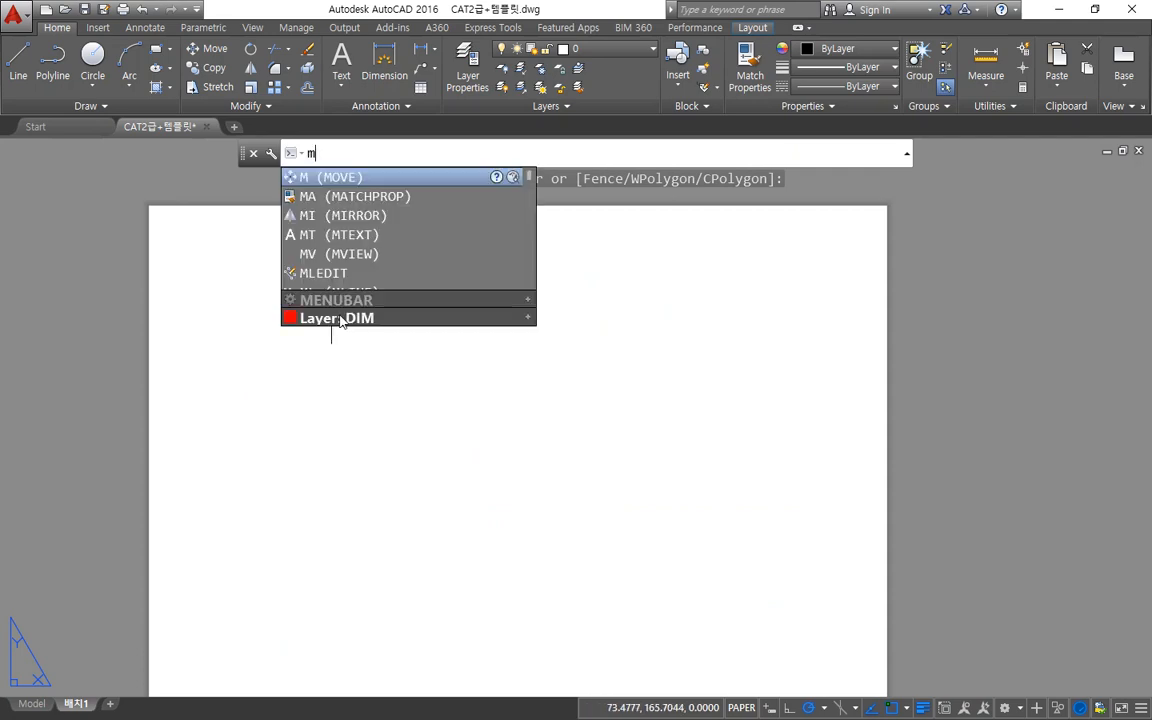
{"action": "key", "text": "Return"}
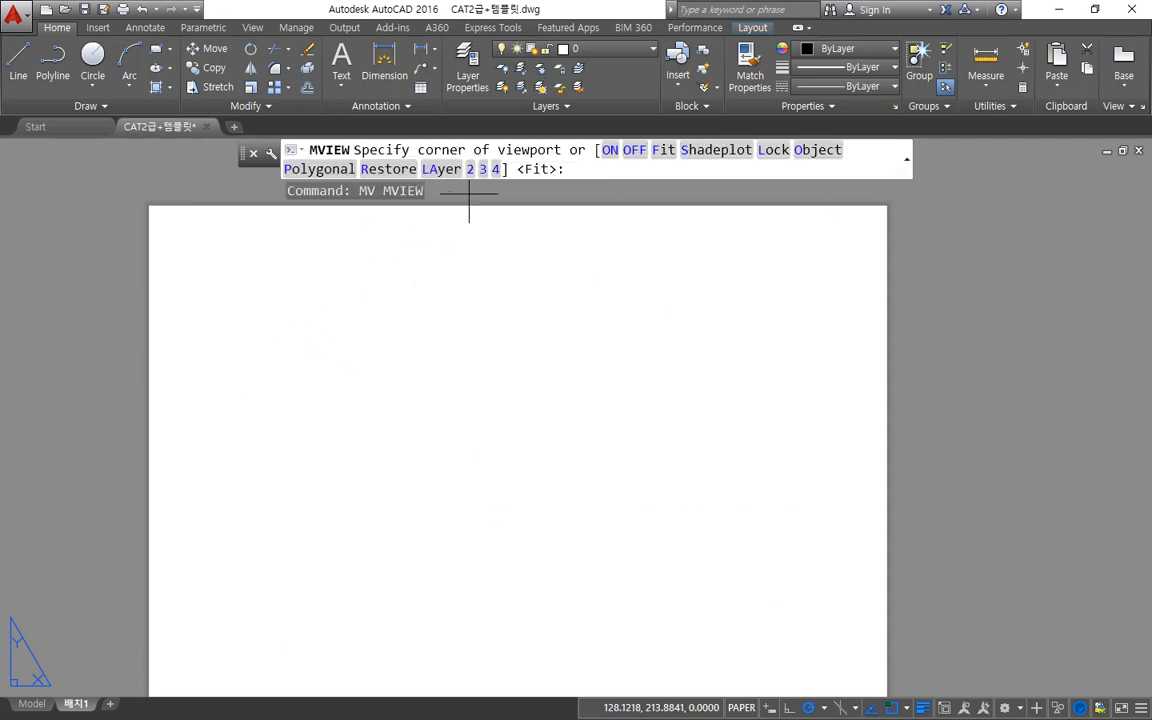
{"action": "key", "text": "Escape"}
{"action": "key", "text": "Escape"}
Draw a rectangle around the sheet from 0,0 to 297,210
{"action": "type", "text": "rec"}
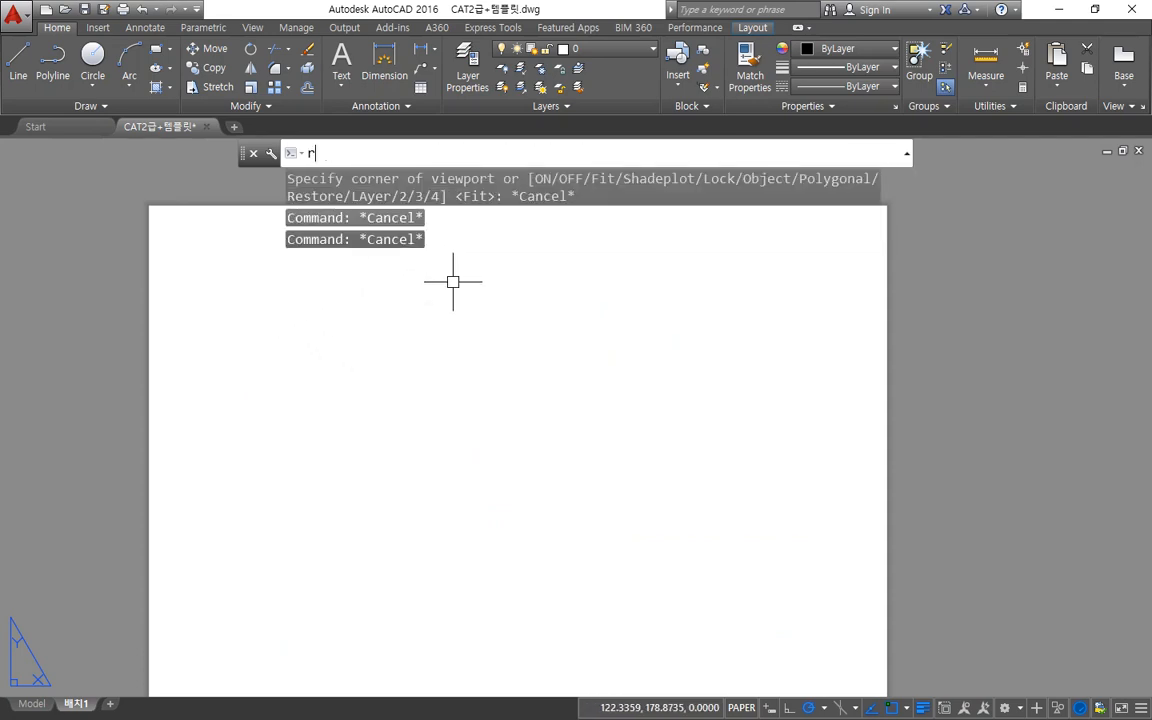
{"action": "key", "text": "Return"}
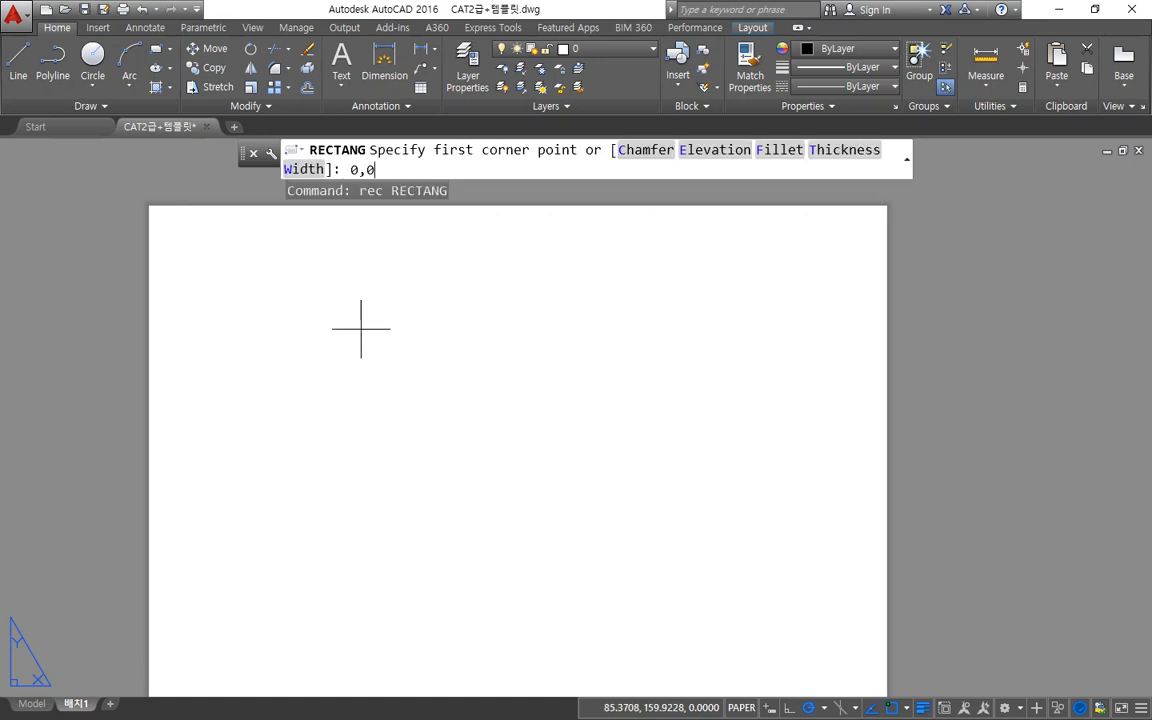
{"action": "type", "text": "0,0"}
{"action": "key", "text": "Return"}
{"action": "type", "text": "297,210"}
{"action": "key", "text": "Return"}
Offset the sheet rectangle 10 inward to form an inner border
{"action": "type", "text": "o"}
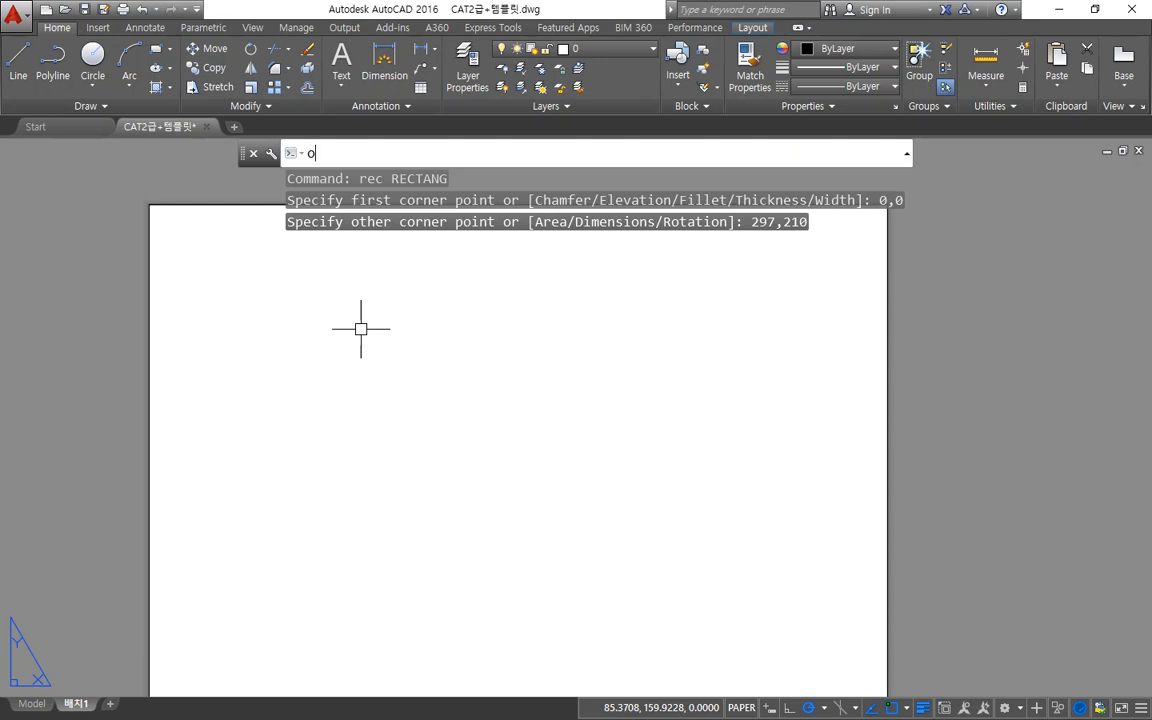
{"action": "key", "text": "Return"}
{"action": "type", "text": "10"}
{"action": "key", "text": "Return"}
{"action": "left_click", "coordinate": [241, 205]}
{"action": "left_click", "coordinate": [265, 337]}
{"action": "key", "text": "Return"}
{"action": "scroll", "coordinate": [266, 342], "scroll_direction": "down", "scroll_amount": 2}
Create four equal viewports with MView's 4 option, filling the inner border from corner to corner
{"action": "type", "text": "m"}
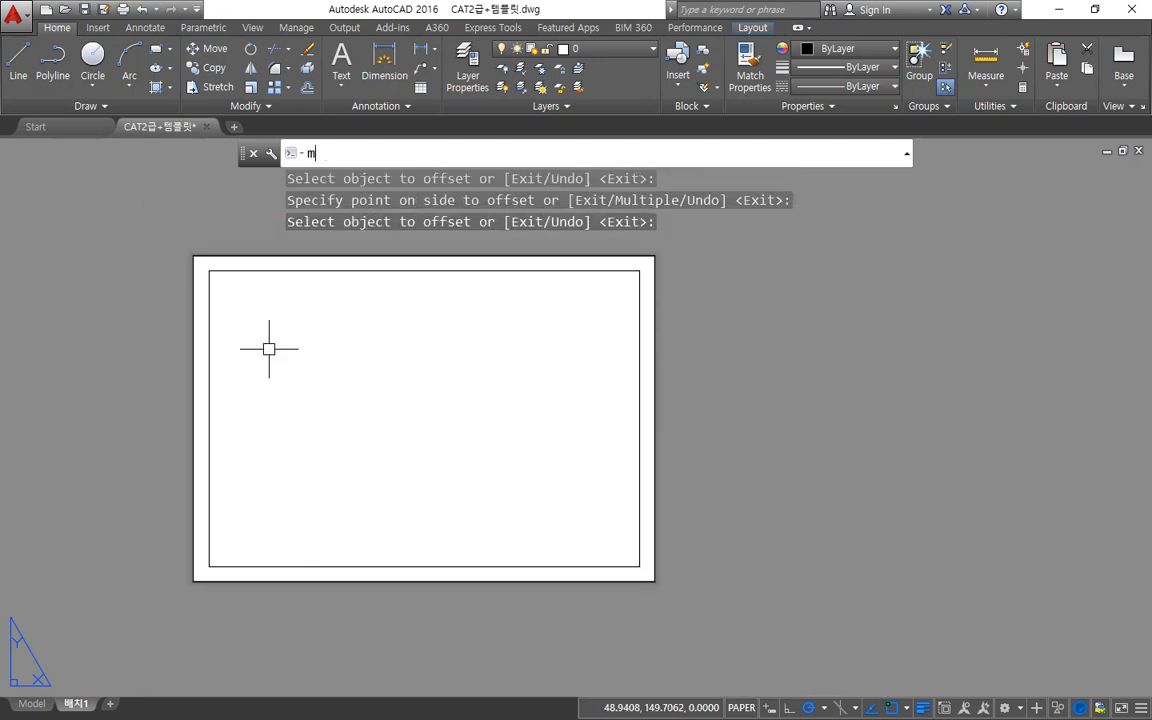
{"action": "type", "text": "v"}
{"action": "key", "text": "Return"}
{"action": "type", "text": "4"}
{"action": "key", "text": "Return"}
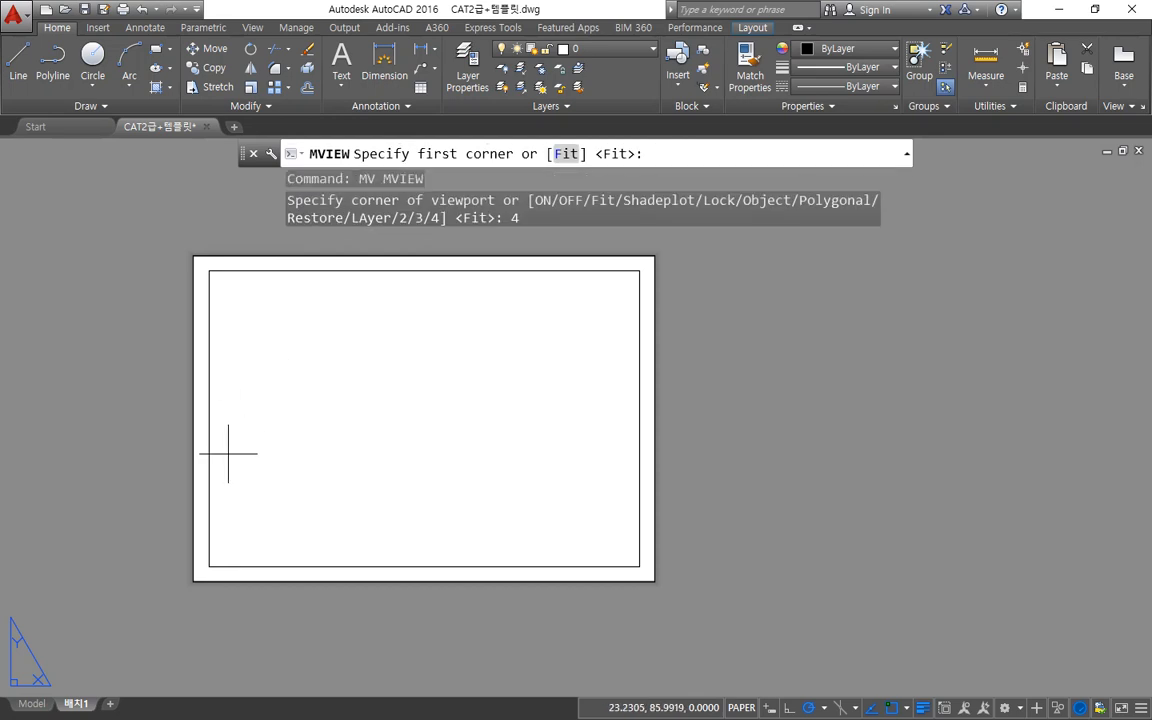
{"action": "left_click", "coordinate": [209, 566]}
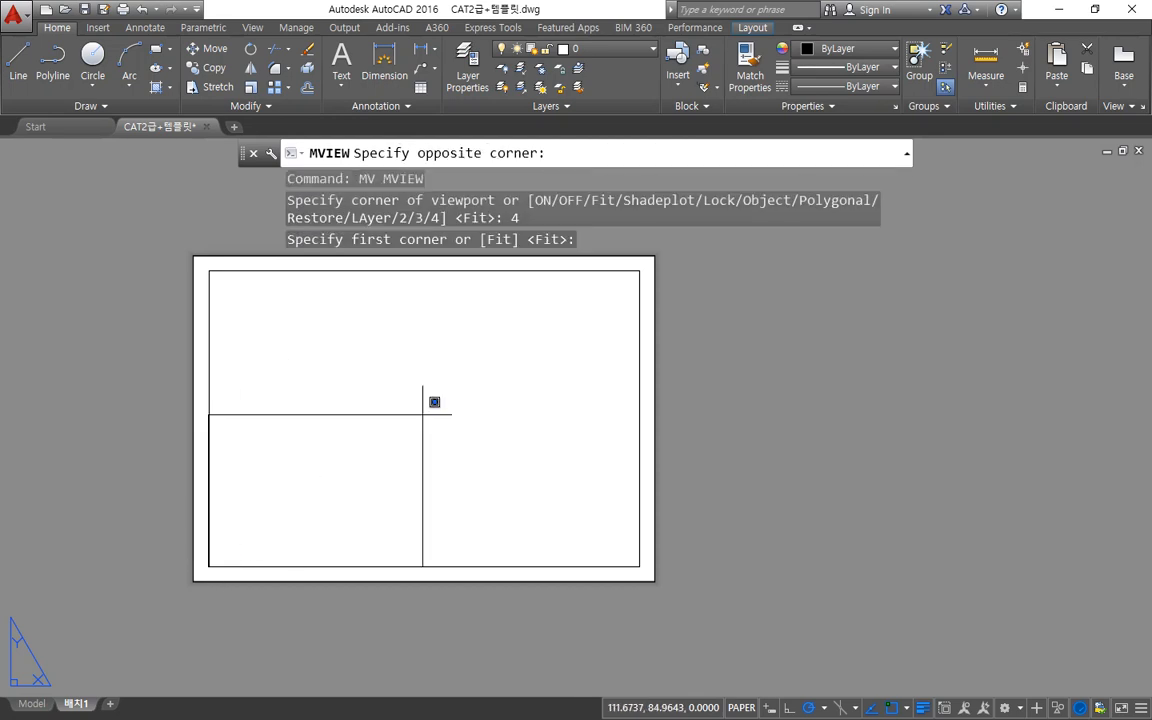
{"action": "left_click", "coordinate": [640, 268]}
Erase the sheet's upper-right viewport and circle the point where the remaining viewports meet with a red freehand mark
{"action": "left_click", "coordinate": [525, 270]}
{"action": "key", "text": "Delete"}
{"action": "type", "text": "e"}
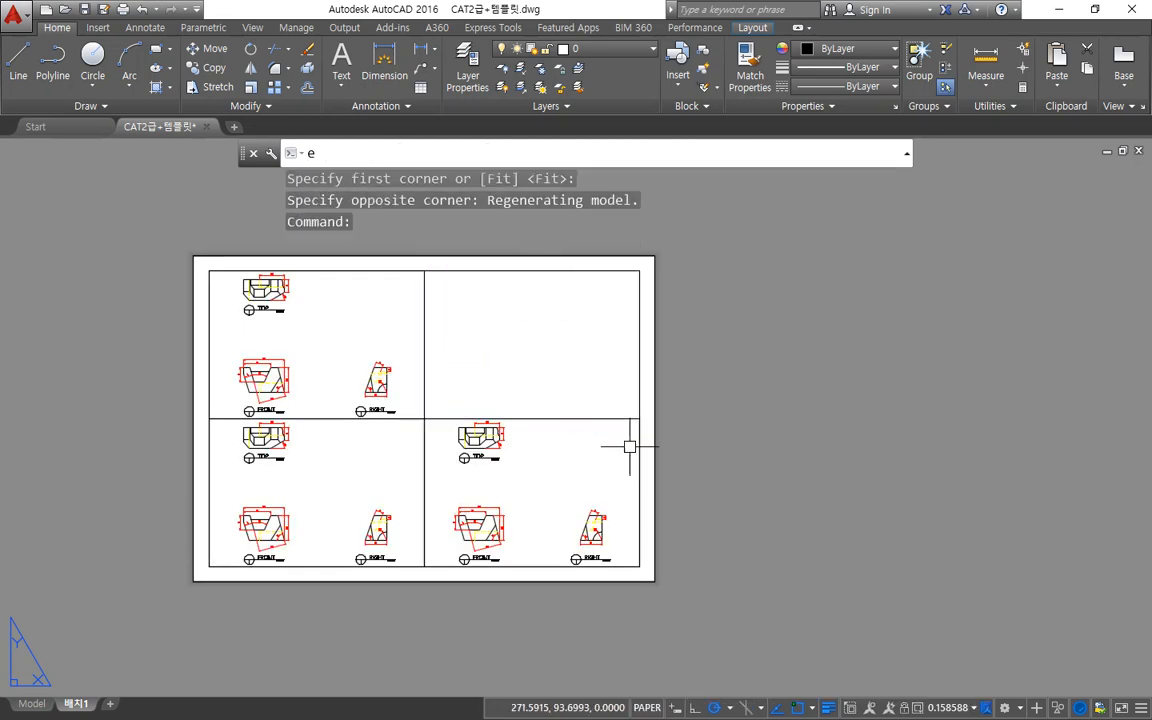
{"action": "key", "text": "Return"}
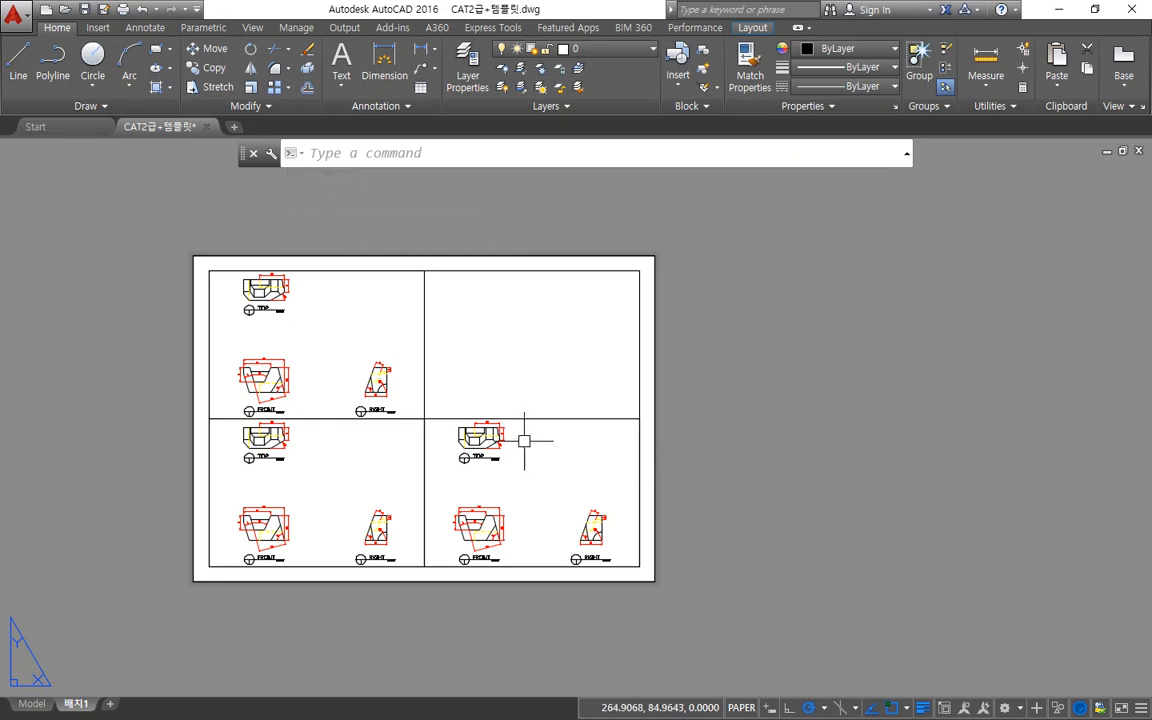
{"action": "mouse_move", "coordinate": [432, 440]}
{"action": "left_mouse_down"}
{"action": "mouse_move", "coordinate": [442, 437]}
{"action": "mouse_move", "coordinate": [427, 437]}
{"action": "mouse_move", "coordinate": [424, 411]}
{"action": "mouse_move", "coordinate": [437, 408]}
{"action": "left_mouse_up"}
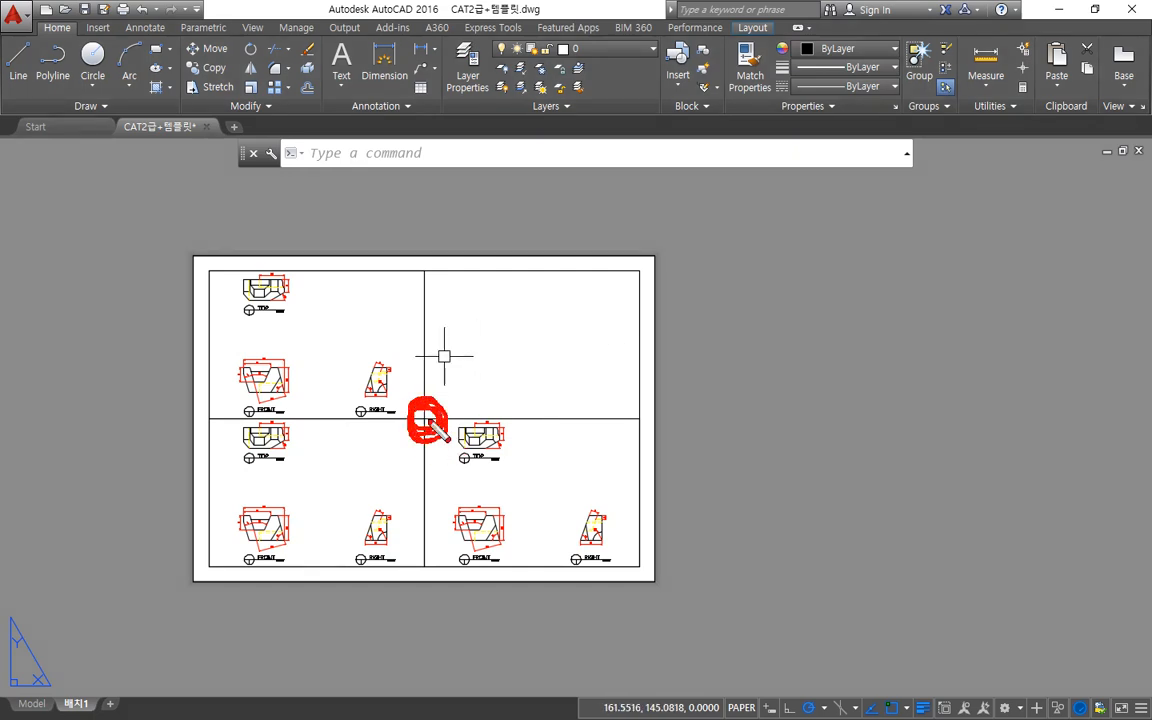
Create a new layer with the default name Layer1 and freeze it
{"action": "left_click", "coordinate": [467, 70]}
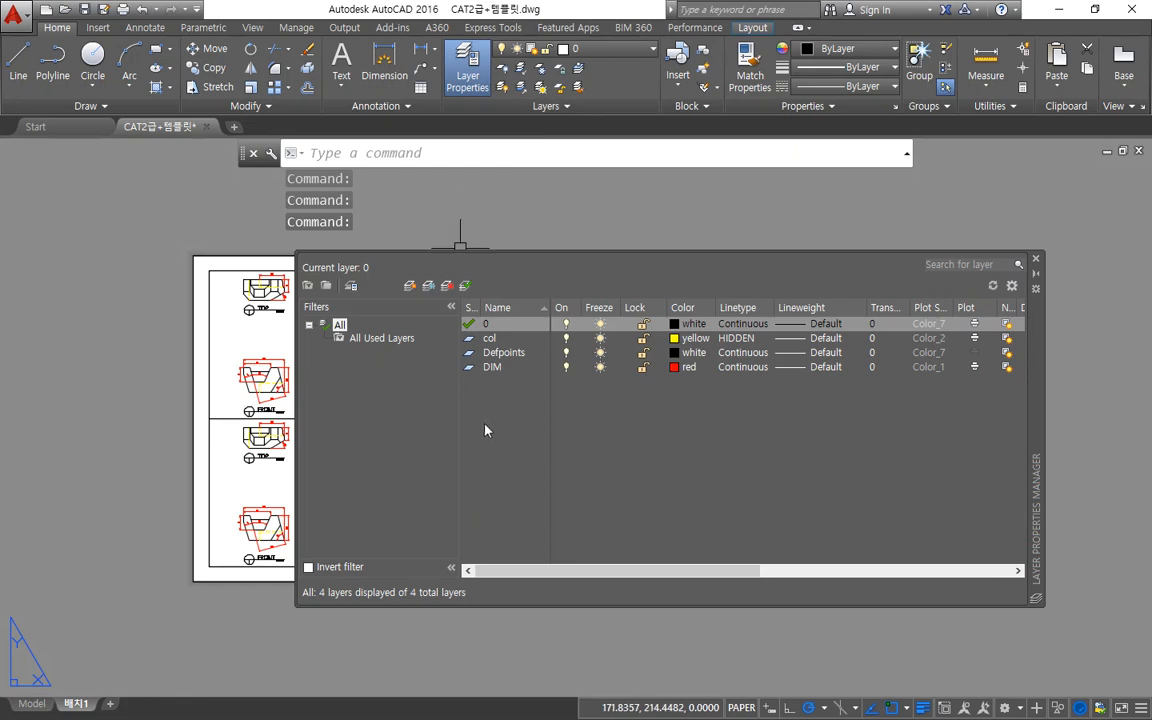
{"action": "left_click", "coordinate": [409, 285]}
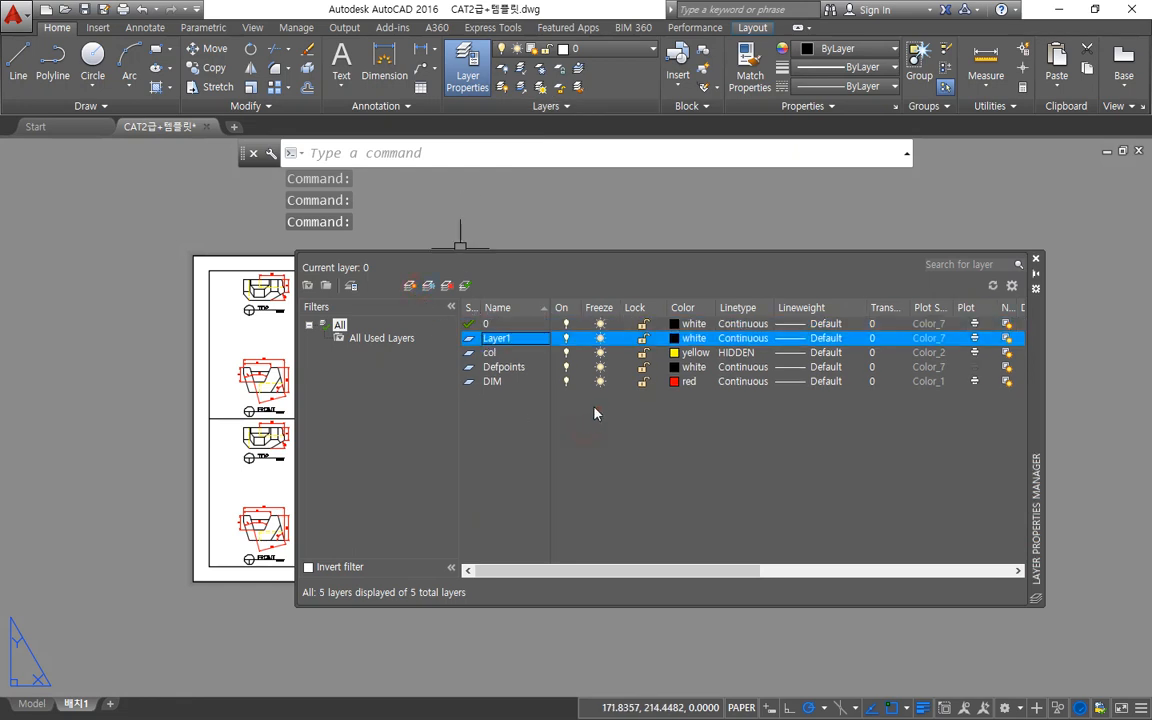
{"action": "left_click", "coordinate": [600, 339]}
{"action": "left_click_drag", "start_coordinate": [468, 348], "coordinate": [622, 353]}
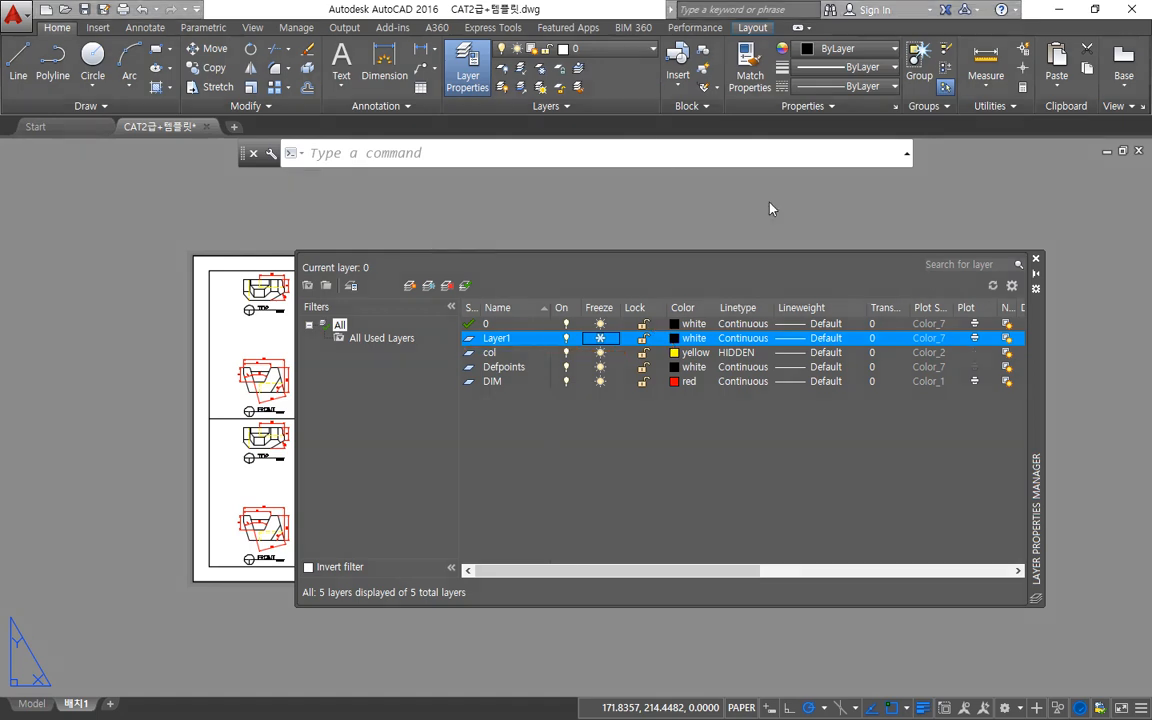
{"action": "left_click", "coordinate": [1036, 258]}
Move the three remaining viewport frames on the sheet to the frozen layer Layer1
{"action": "left_click", "coordinate": [468, 428]}
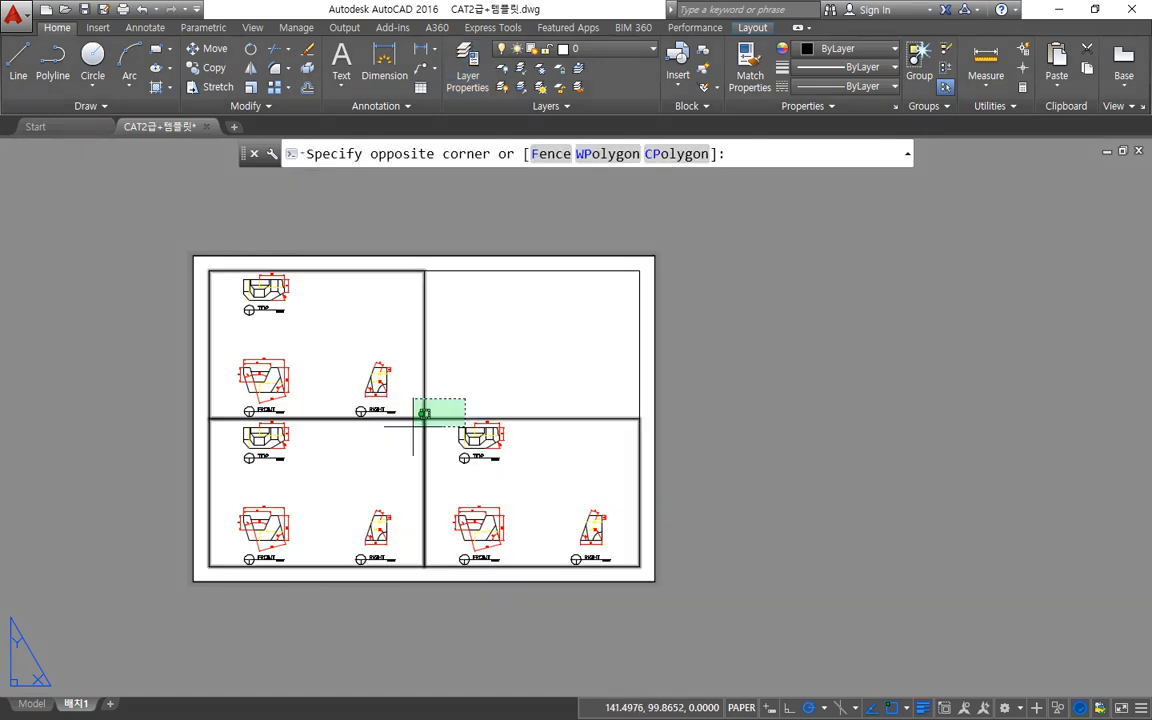
{"action": "left_click", "coordinate": [420, 400]}
{"action": "scroll", "coordinate": [441, 425], "scroll_direction": "up", "scroll_amount": 2}
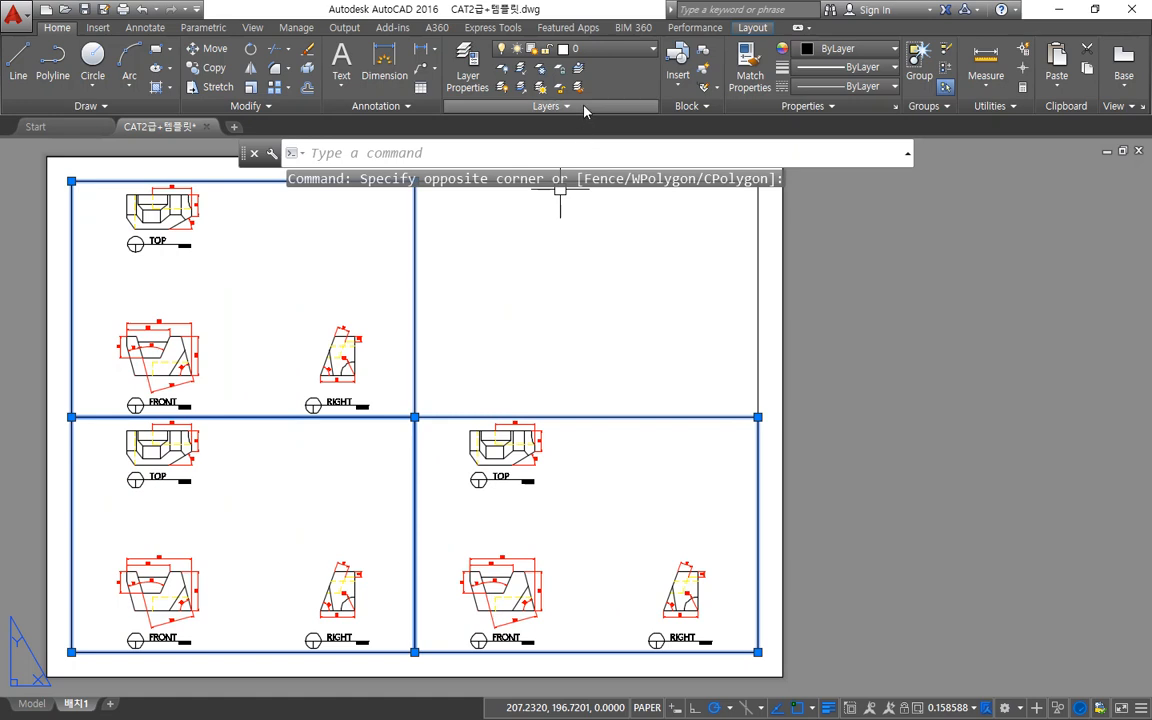
{"action": "left_click", "coordinate": [553, 48]}
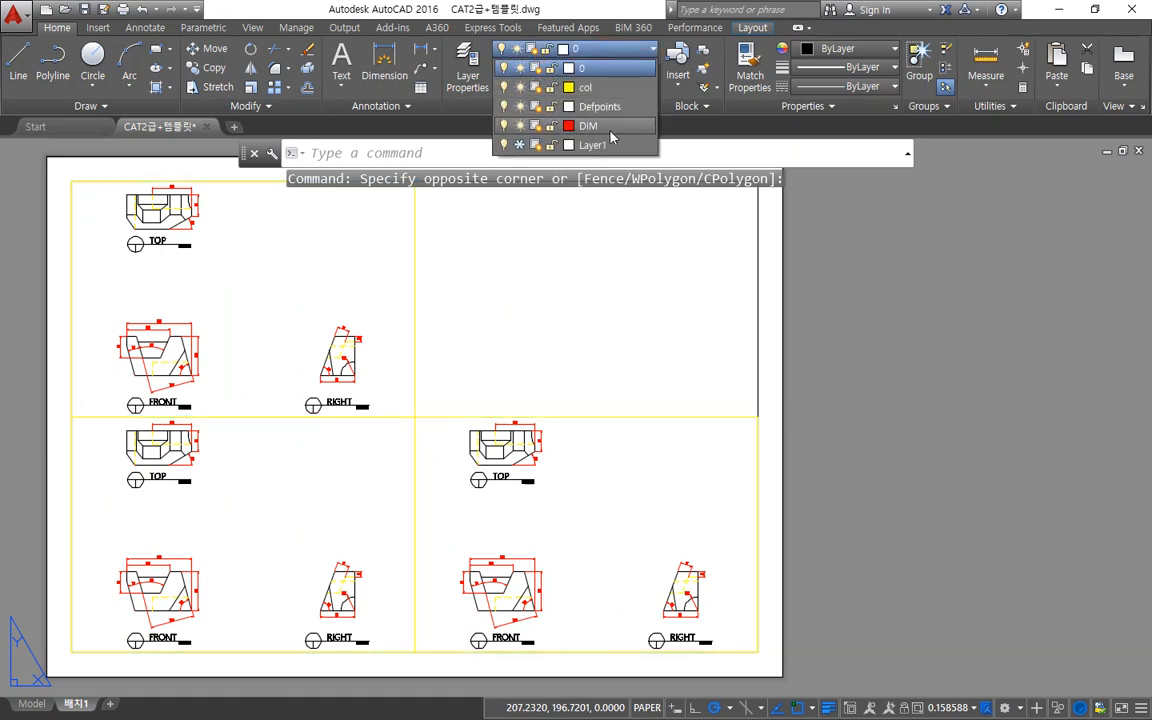
{"action": "left_click", "coordinate": [607, 147]}
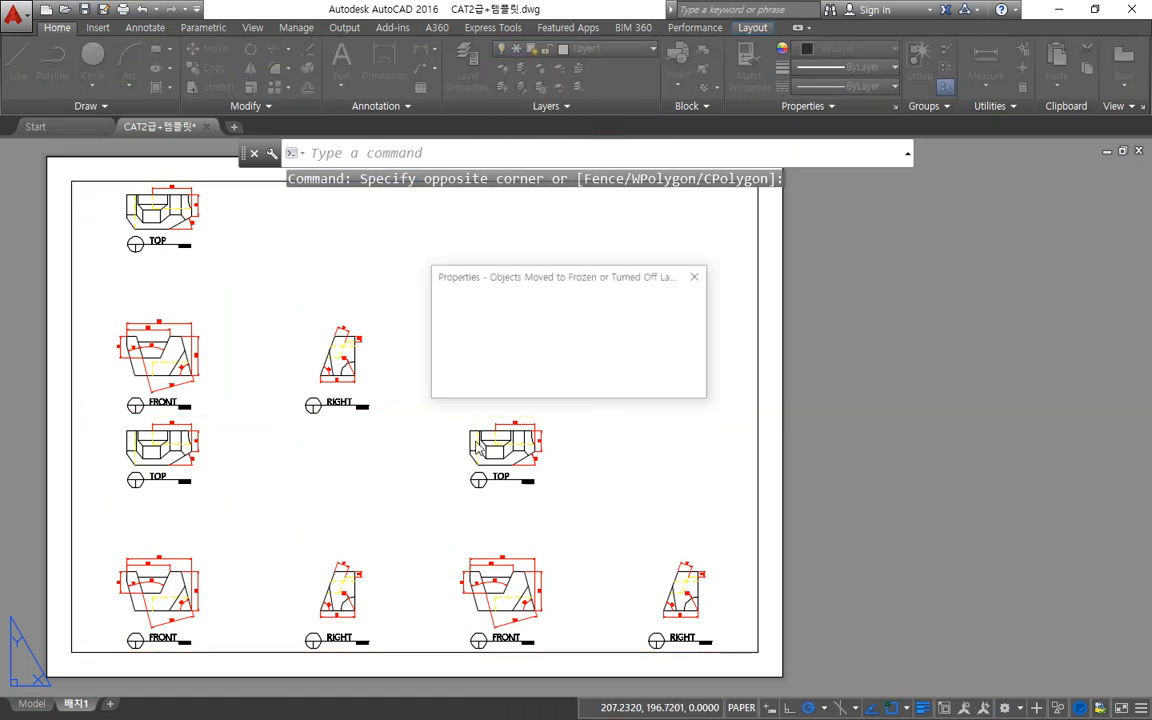
Thaw and freeze Layer1 repeatedly to toggle the viewport frames, leaving the layer thawed
{"action": "left_click", "coordinate": [565, 48]}
{"action": "left_click", "coordinate": [520, 145]}
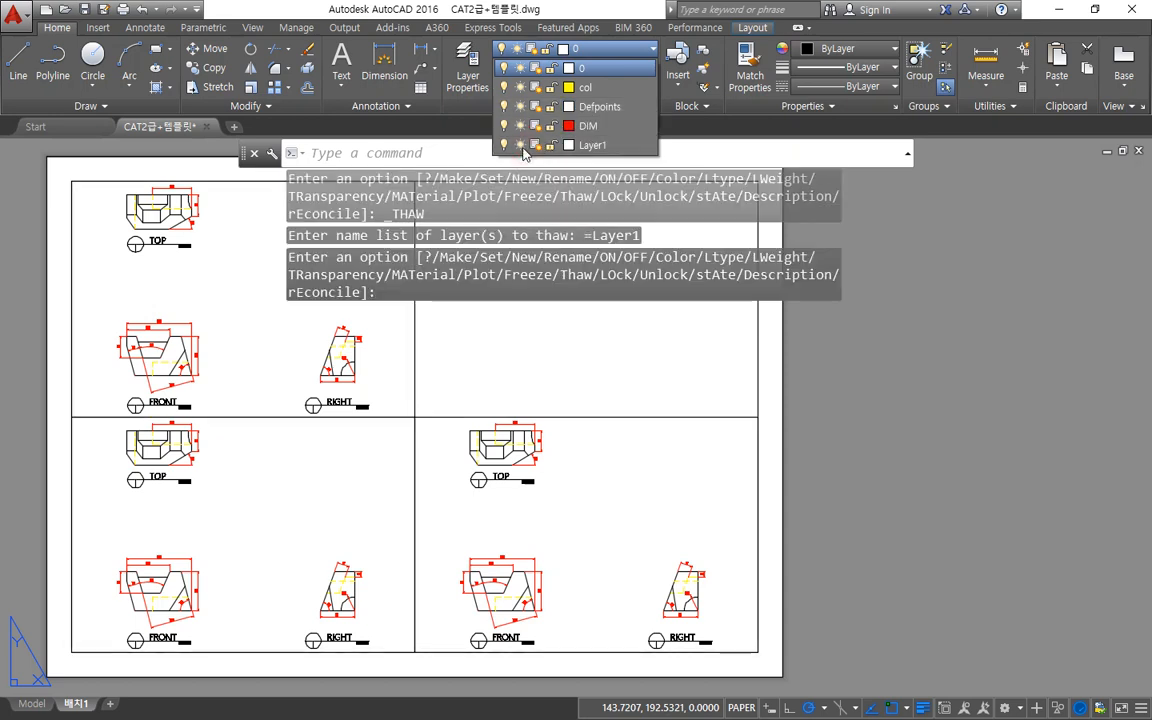
{"action": "left_click", "coordinate": [522, 145]}
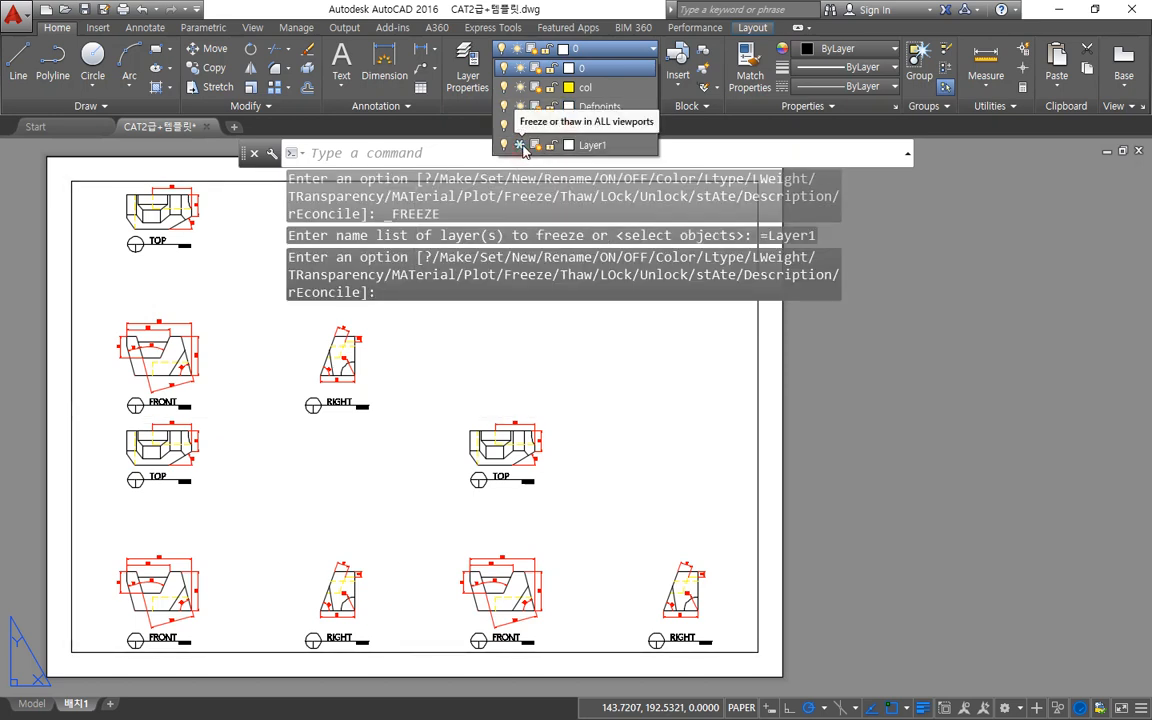
{"action": "left_click", "coordinate": [522, 145]}
{"action": "left_click", "coordinate": [521, 145]}
{"action": "left_click", "coordinate": [521, 145]}
{"action": "left_click", "coordinate": [521, 145]}
{"action": "left_click", "coordinate": [521, 145]}
{"action": "left_click", "coordinate": [521, 145]}
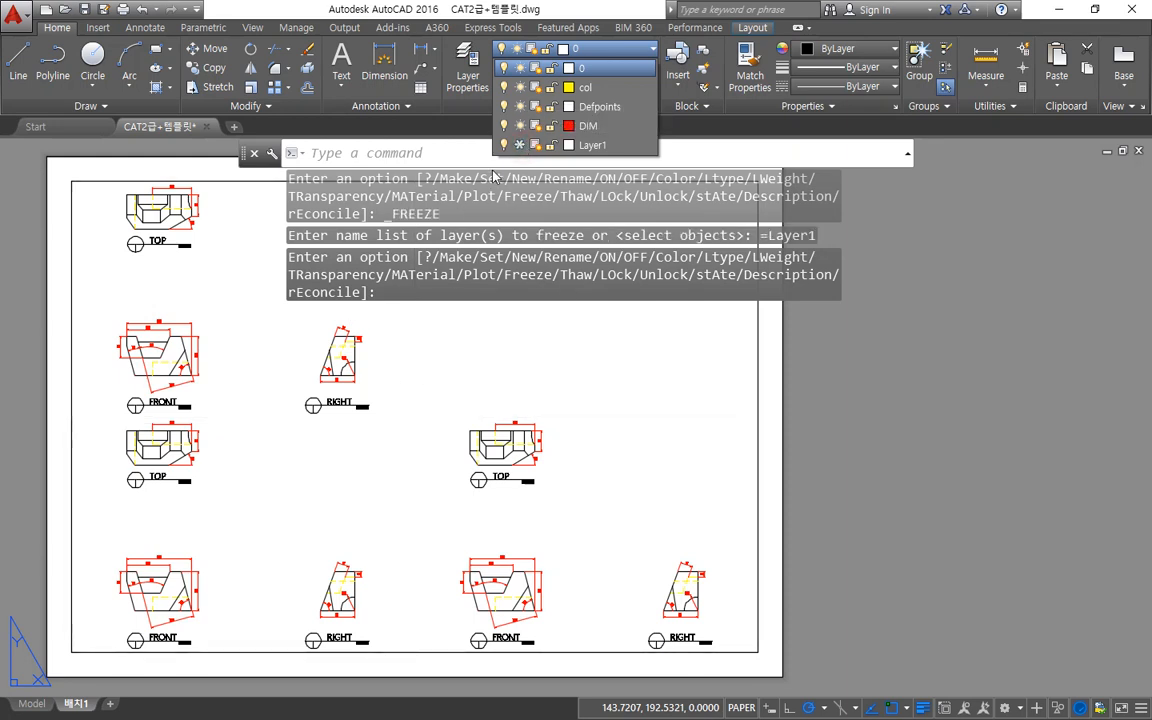
{"action": "left_click", "coordinate": [521, 145]}
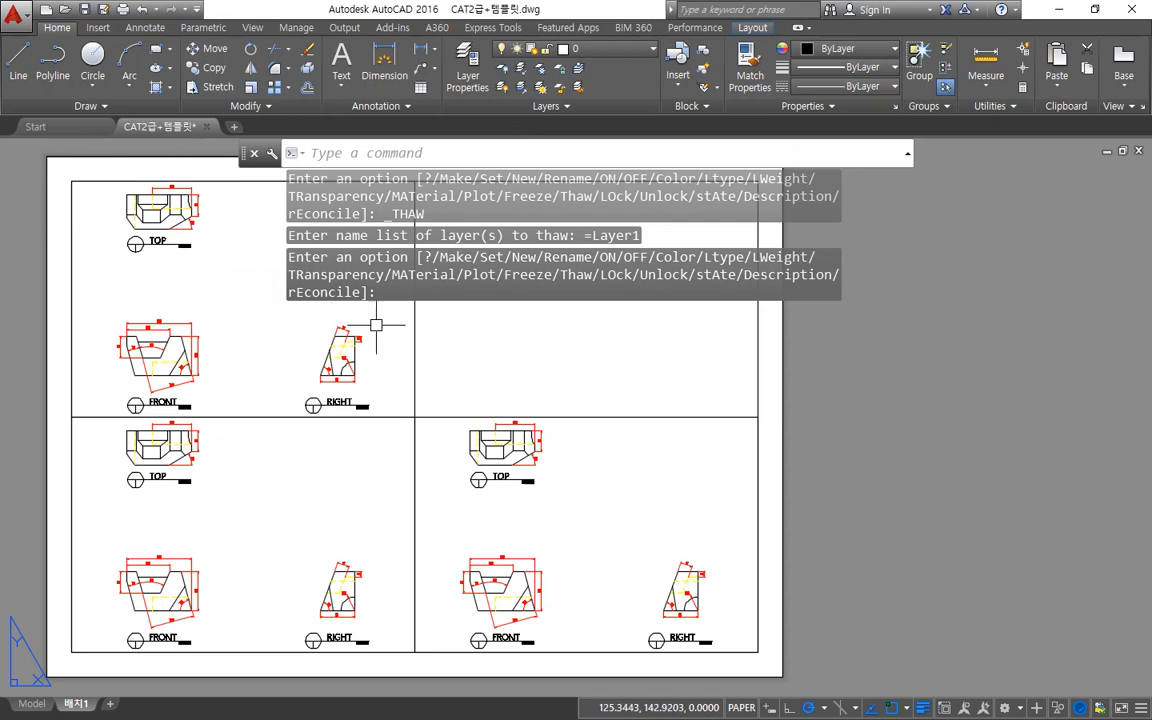
Centre the sheet in view and dock the command line beneath the drawing area
{"action": "middle_click_drag", "start_coordinate": [226, 333], "coordinate": [381, 337]}
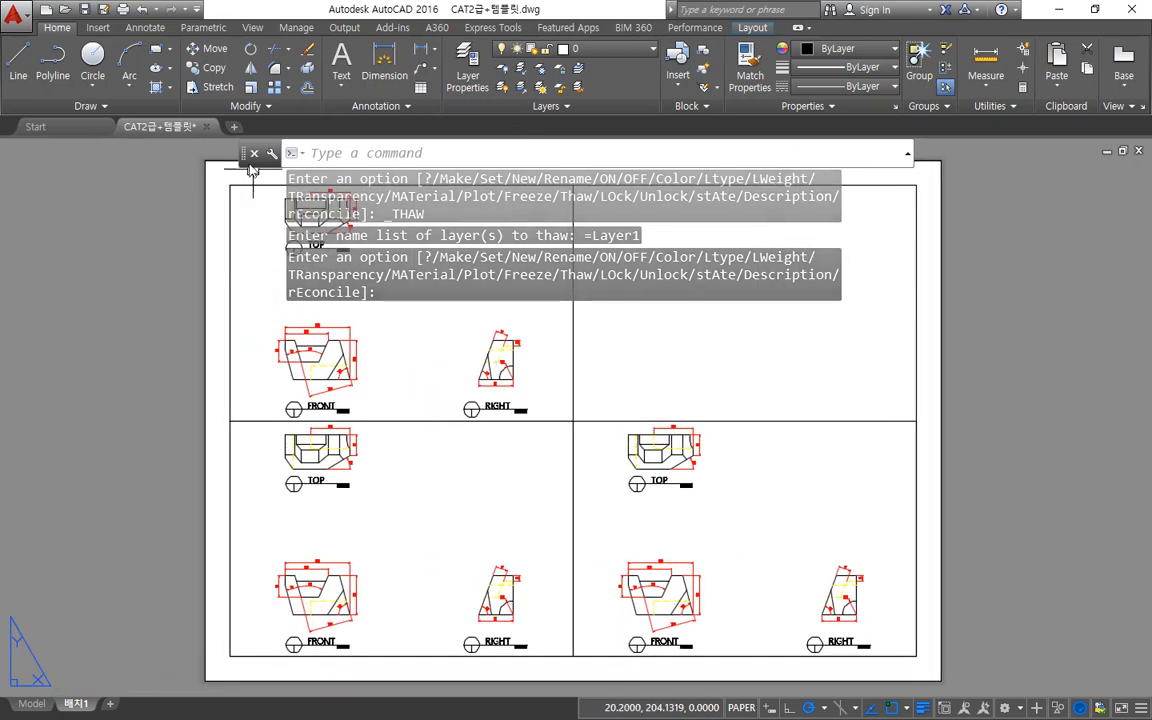
{"action": "left_click_drag", "start_coordinate": [247, 155], "coordinate": [284, 695]}
{"action": "left_click_drag", "start_coordinate": [309, 576], "coordinate": [313, 649]}
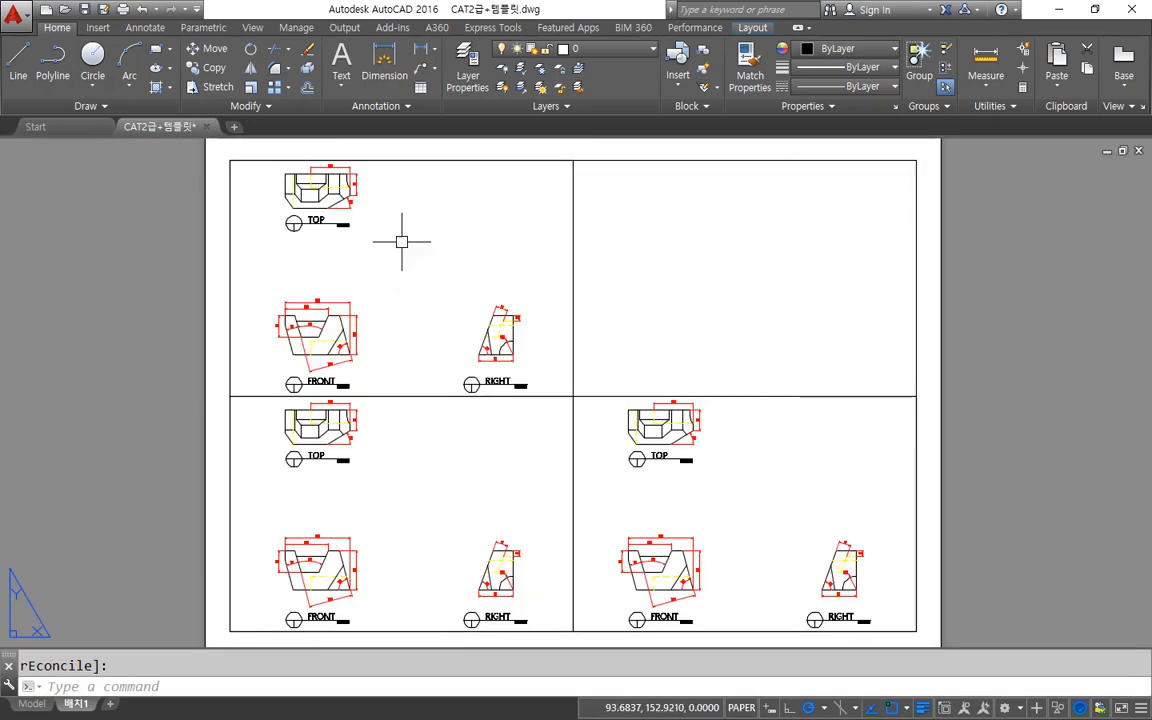
Enlarge the TOP, FRONT and RIGHT views each in its own viewport, then return to paper space
{"action": "double_click", "coordinate": [406, 221]}
{"action": "middle_click_drag", "start_coordinate": [361, 257], "coordinate": [410, 313]}
{"action": "scroll", "coordinate": [366, 258], "scroll_direction": "up", "scroll_amount": 4}
{"action": "left_click", "coordinate": [418, 501]}
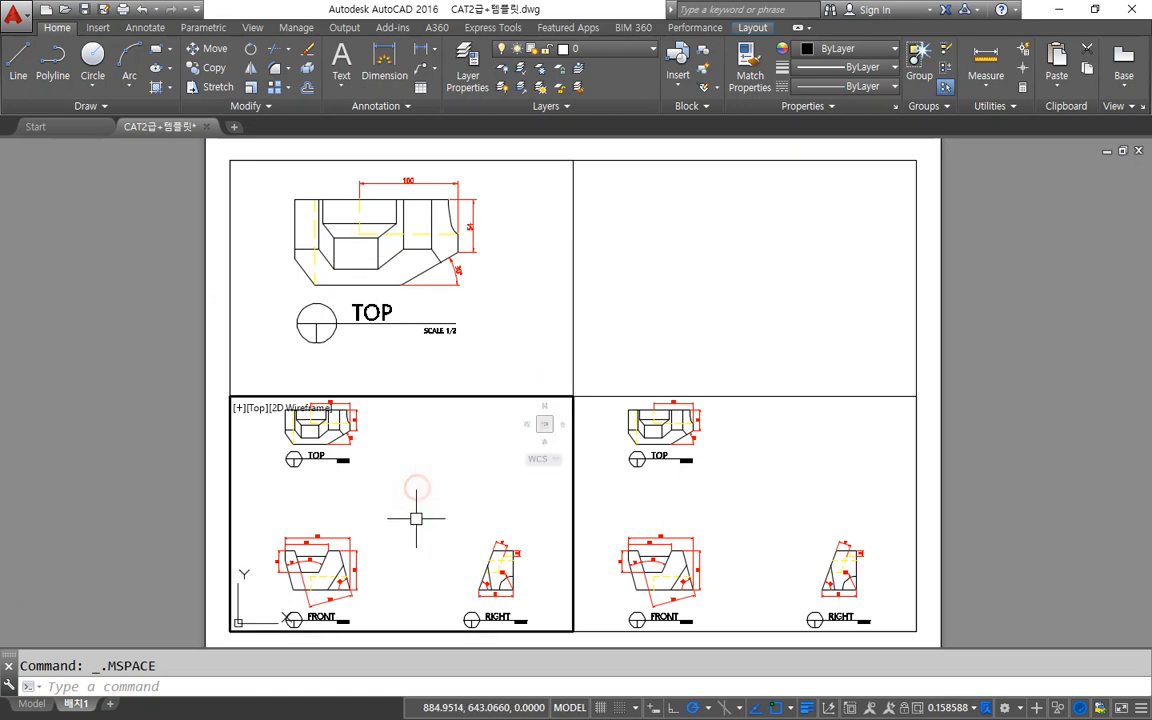
{"action": "scroll", "coordinate": [437, 545], "scroll_direction": "up", "scroll_amount": 5}
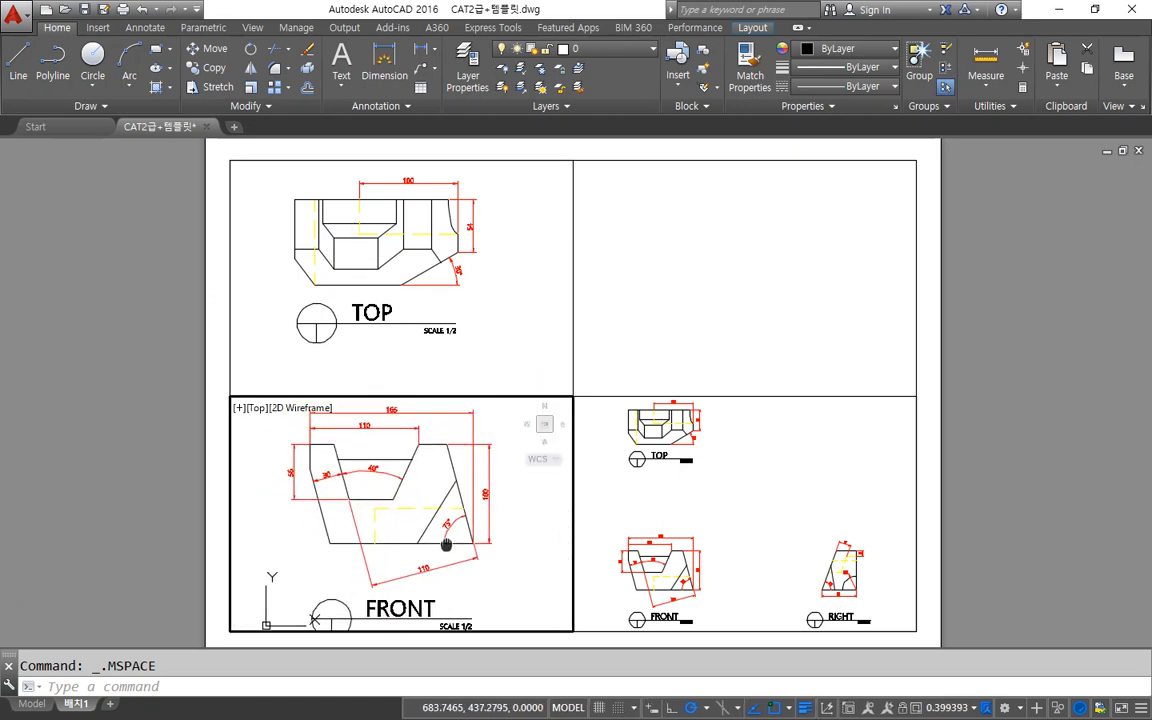
{"action": "left_click", "coordinate": [738, 560]}
{"action": "scroll", "coordinate": [750, 522], "scroll_direction": "up", "scroll_amount": 5}
{"action": "middle_click_drag", "start_coordinate": [765, 530], "coordinate": [711, 505]}
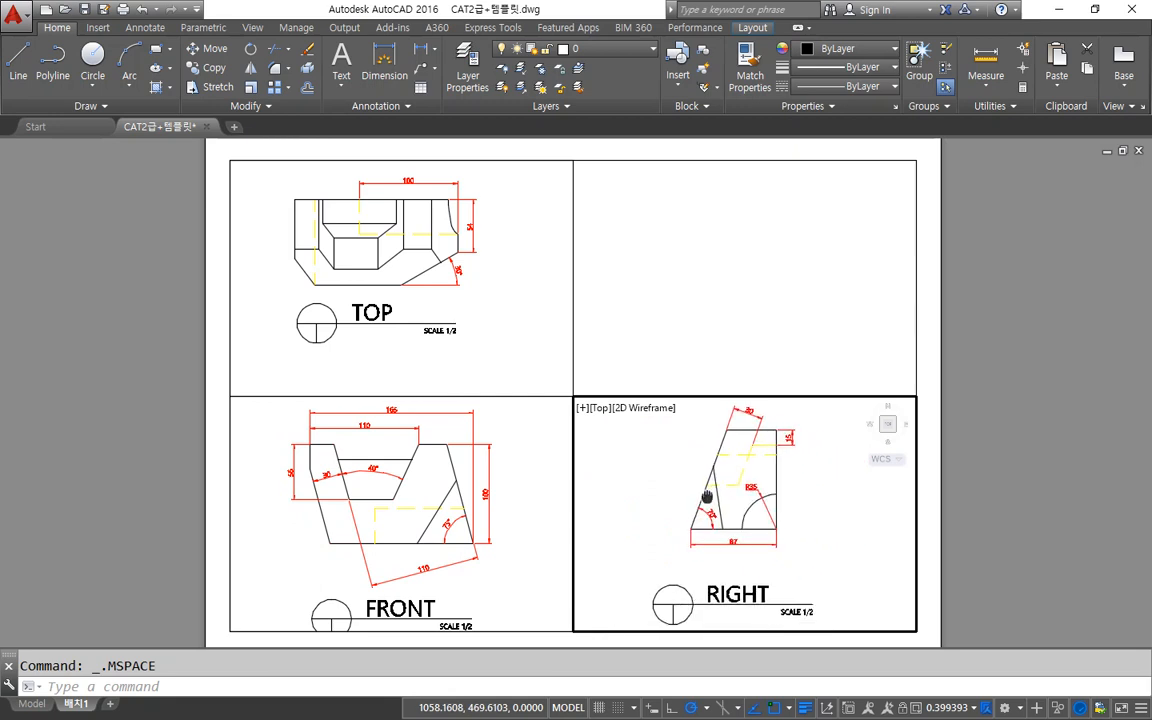
{"action": "double_click", "coordinate": [779, 303]}
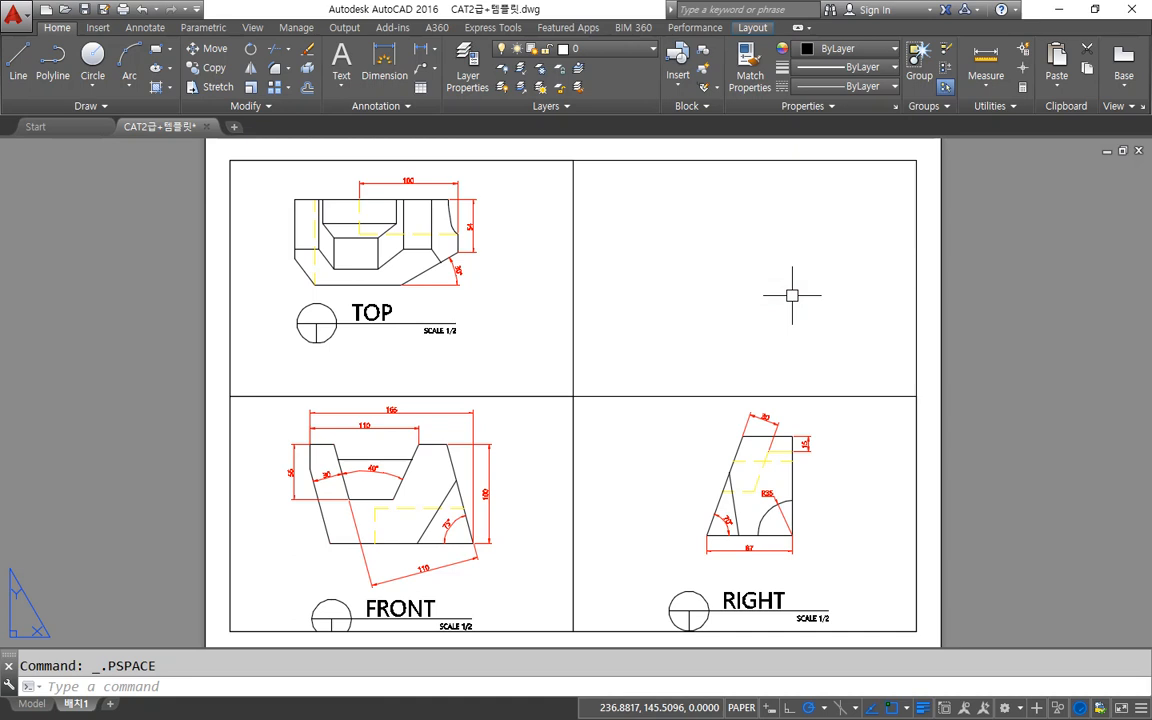
Recentre the TOP view and reduce the FRONT and RIGHT views within their viewports, then return to paper space
{"action": "double_click", "coordinate": [505, 316]}
{"action": "mouse_move", "coordinate": [441, 317]}
{"action": "middle_mouse_down"}
{"action": "mouse_move", "coordinate": [470, 340]}
{"action": "mouse_move", "coordinate": [454, 336]}
{"action": "middle_mouse_up"}
{"action": "left_click", "coordinate": [420, 525]}
{"action": "scroll", "coordinate": [419, 532], "scroll_direction": "down", "scroll_amount": 3}
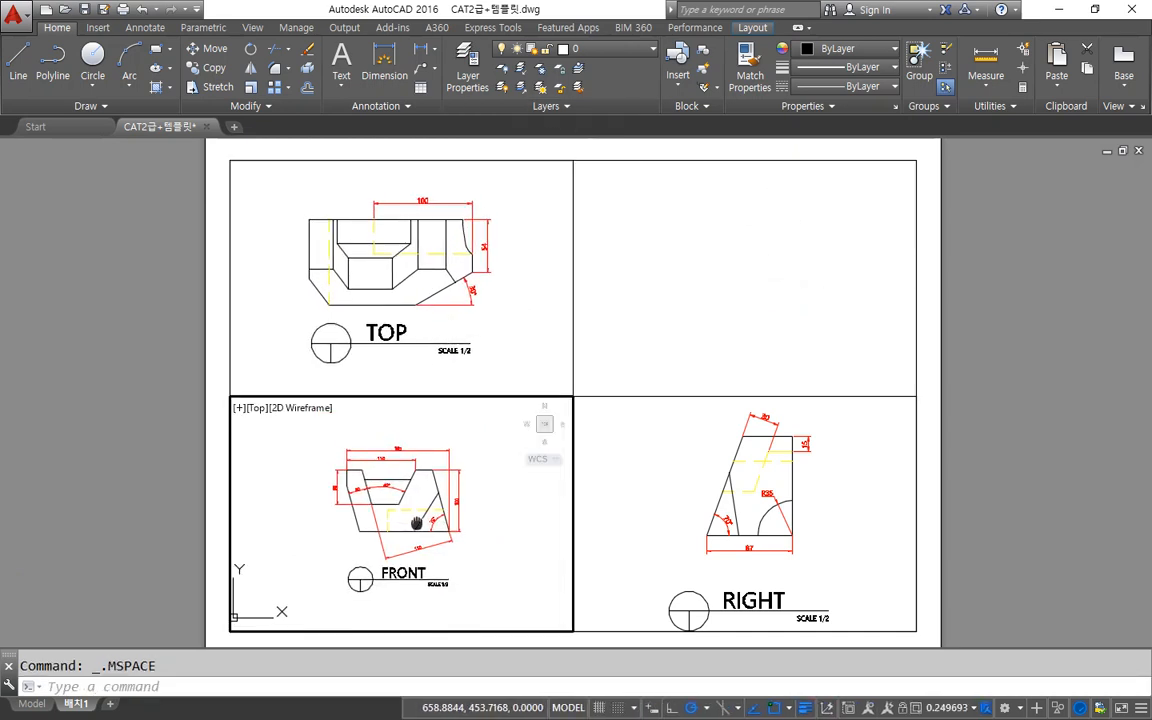
{"action": "left_click", "coordinate": [676, 542]}
{"action": "scroll", "coordinate": [694, 527], "scroll_direction": "down", "scroll_amount": 4}
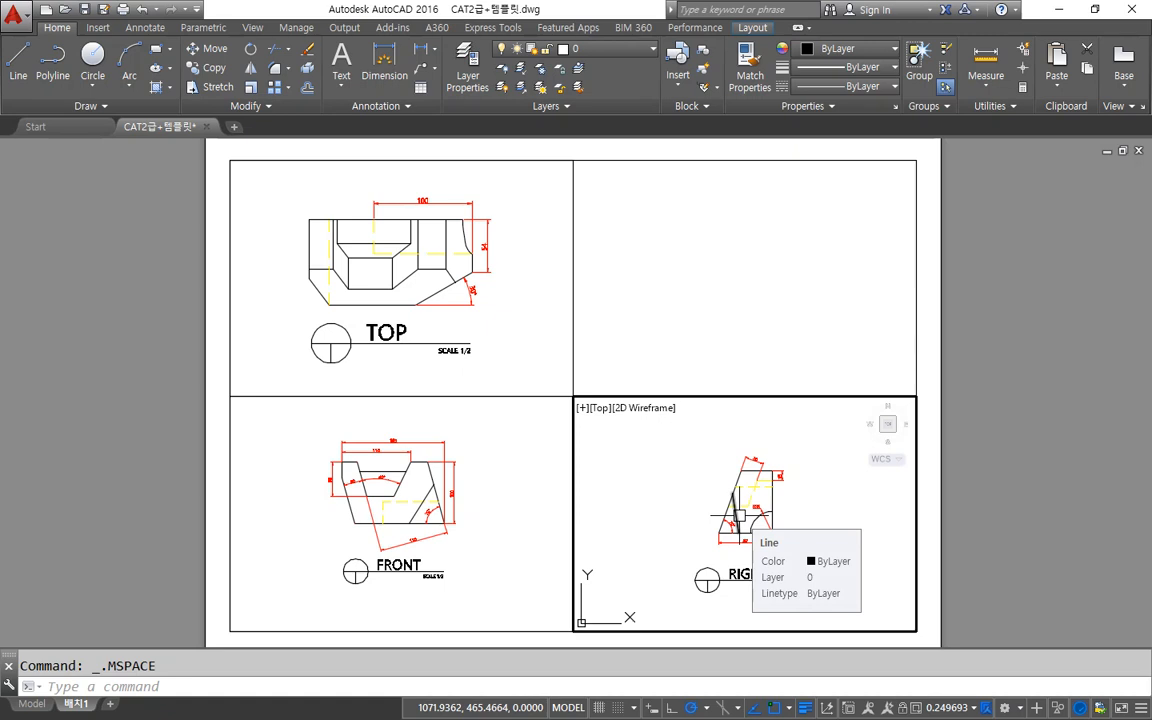
{"action": "double_click", "coordinate": [665, 285]}
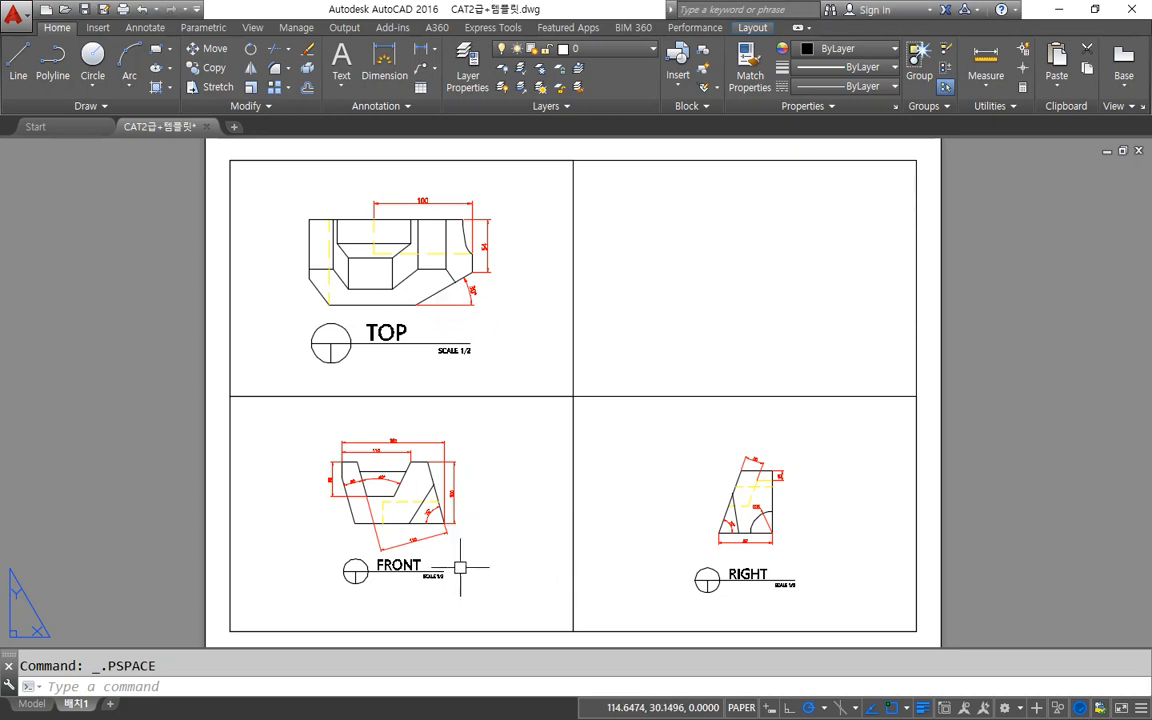
Mark the vertical alignment between TOP and FRONT and the horizontal alignment between FRONT and RIGHT with red freehand lines, then clear them
{"action": "left_click", "coordinate": [640, 328]}
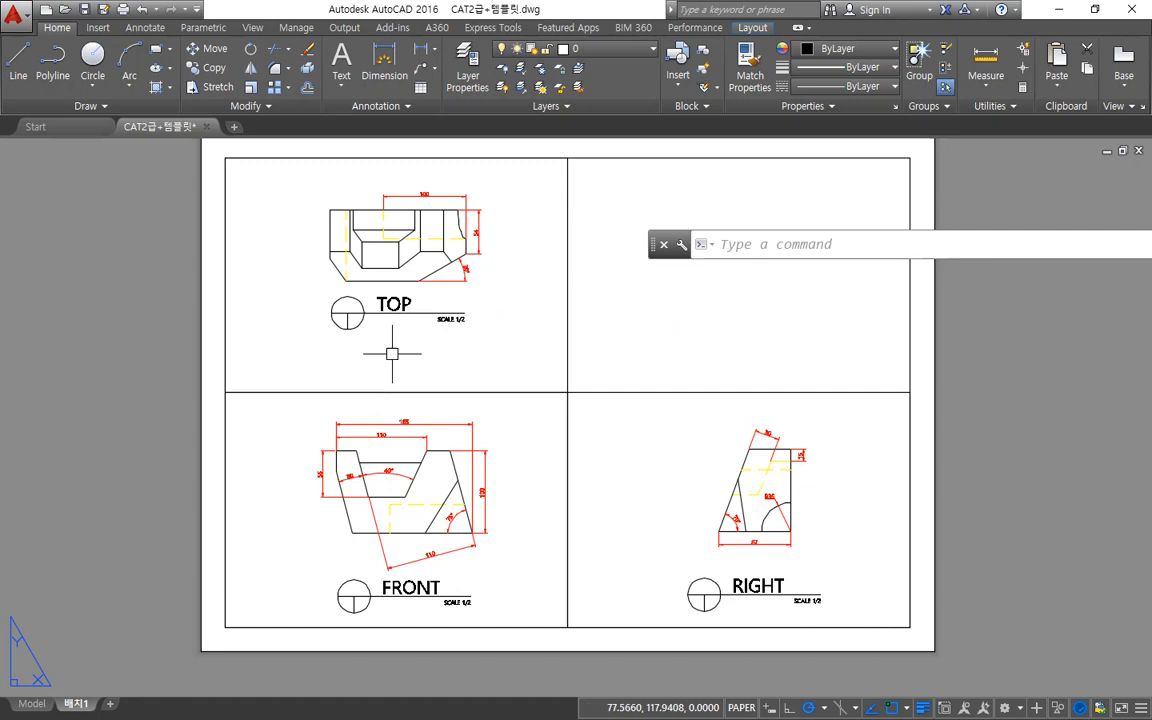
{"action": "left_click_drag", "start_coordinate": [331, 250], "coordinate": [328, 505]}
{"action": "left_click_drag", "start_coordinate": [460, 232], "coordinate": [463, 555]}
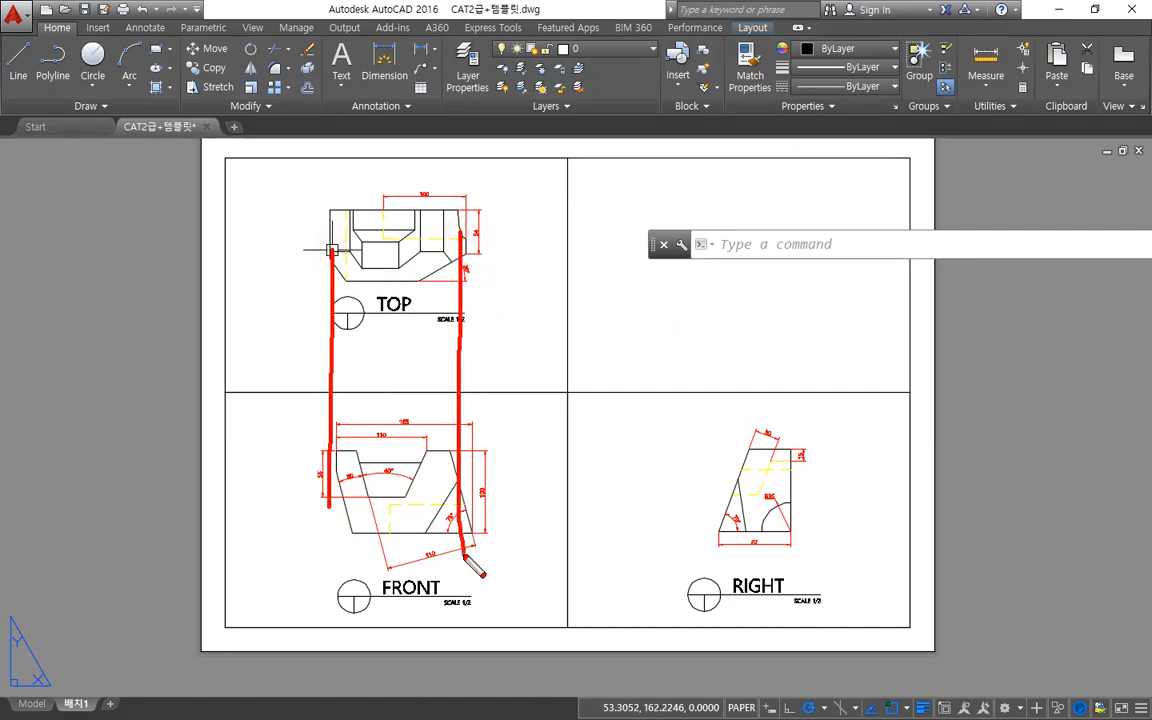
{"action": "left_click_drag", "start_coordinate": [426, 441], "coordinate": [742, 452]}
{"action": "left_click_drag", "start_coordinate": [767, 516], "coordinate": [368, 519]}
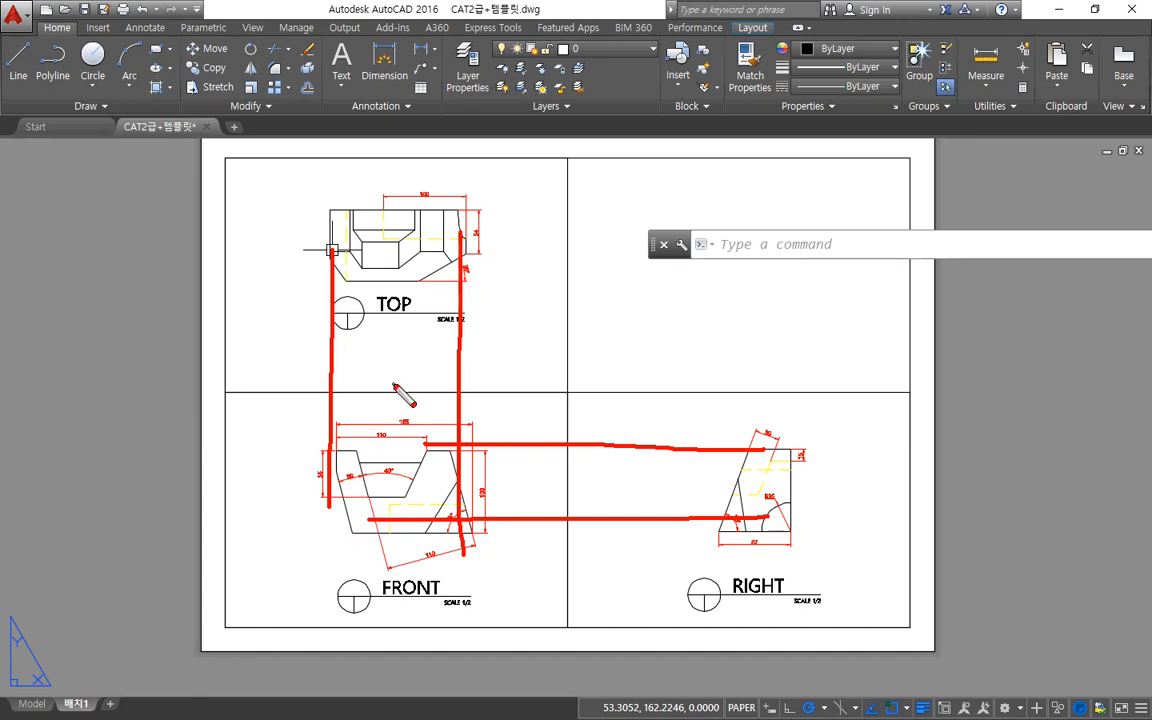
{"action": "key", "text": "Escape"}
Activate the FRONT viewport and shift its view slightly upward, out of line with the RIGHT view
{"action": "double_click", "coordinate": [522, 522]}
{"action": "mouse_move", "coordinate": [522, 522]}
{"action": "middle_mouse_down"}
{"action": "mouse_move", "coordinate": [522, 543]}
{"action": "mouse_move", "coordinate": [514, 538]}
{"action": "middle_mouse_up"}
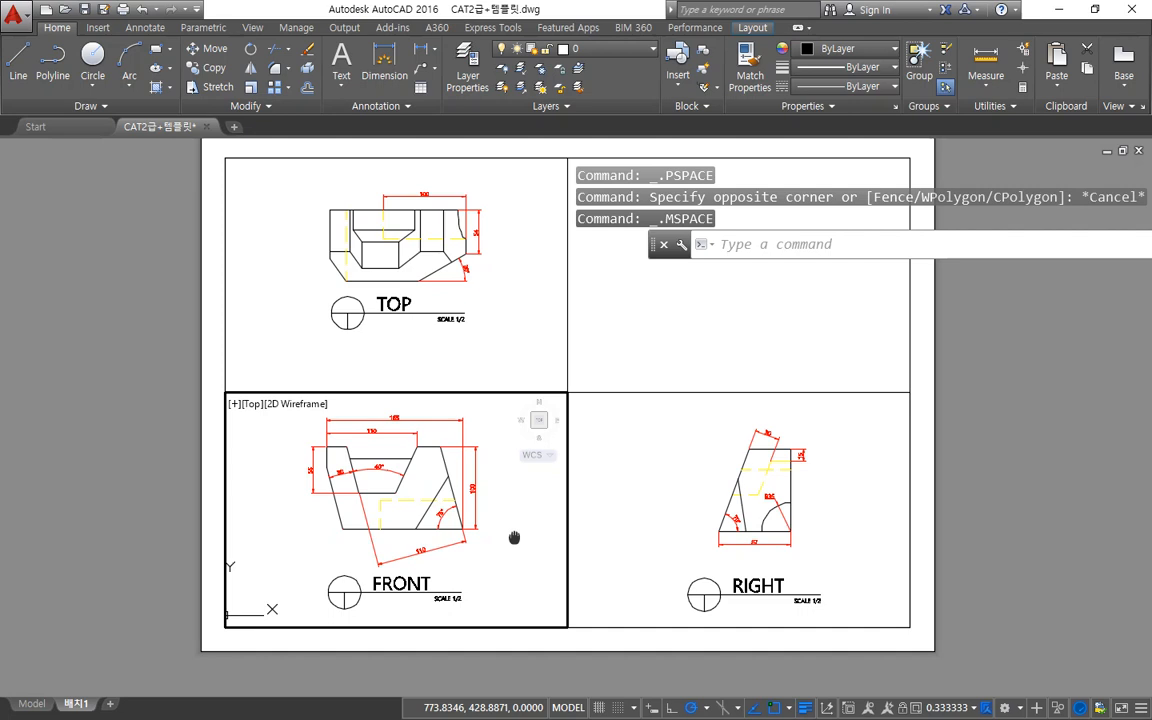
{"action": "middle_click_drag", "start_coordinate": [427, 471], "coordinate": [436, 459]}
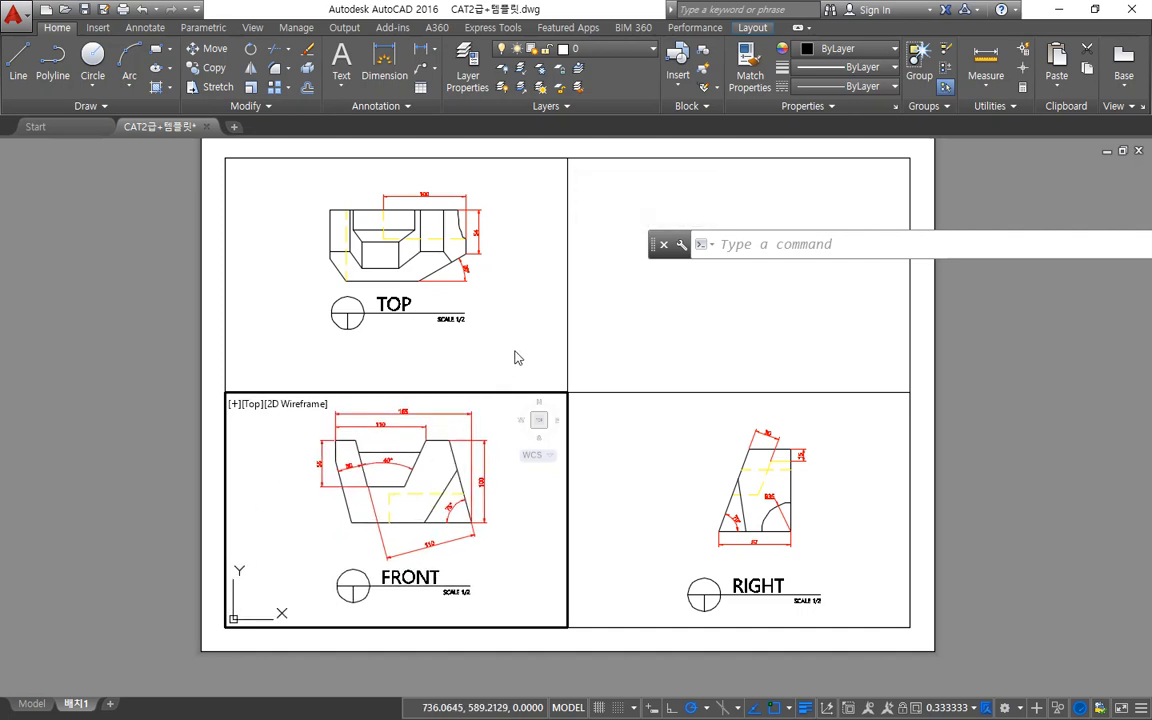
Start MVSETUP and choose its Align option, circling the option in red beforehand
{"action": "key", "text": "Escape"}
{"action": "type", "text": "mvs"}
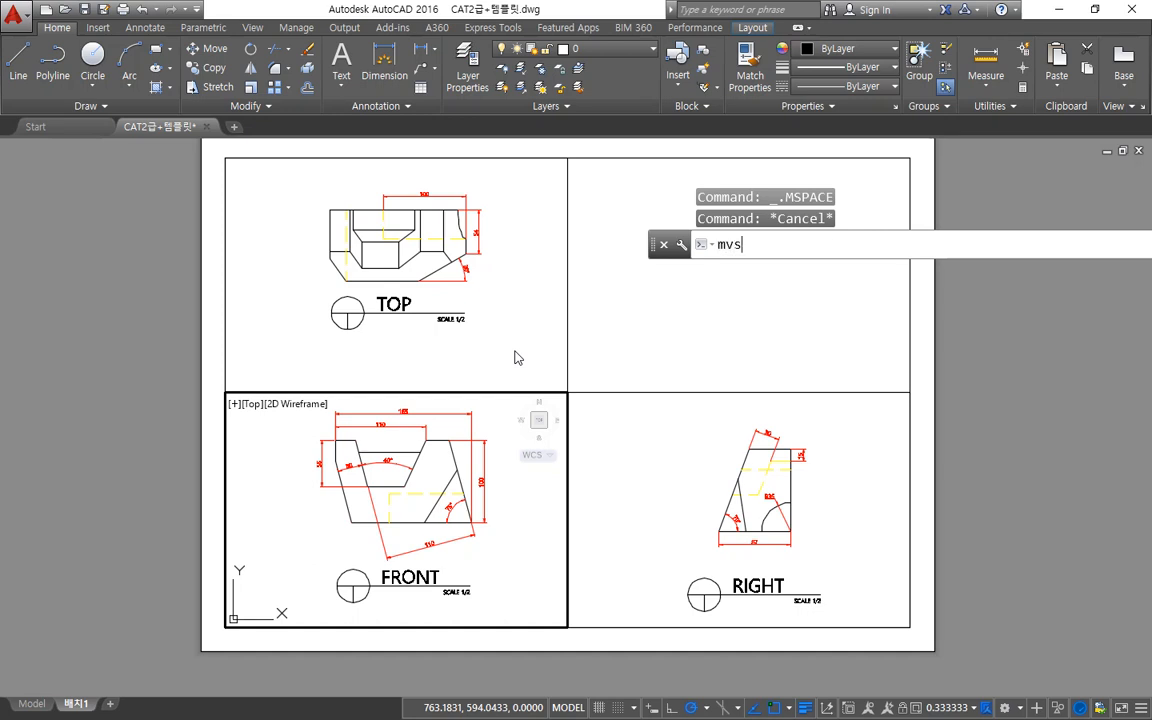
{"action": "type", "text": "etup"}
{"action": "key", "text": "Return"}
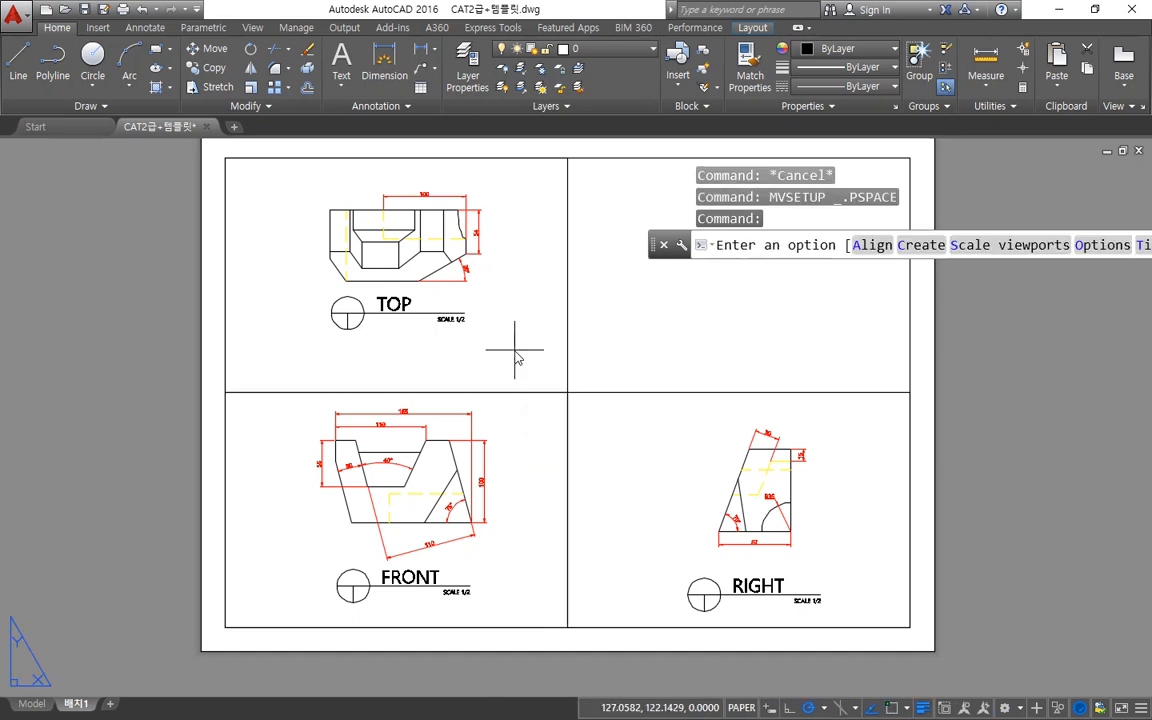
{"action": "key", "text": "ctrl+alt+d"}
{"action": "mouse_move", "coordinate": [890, 279]}
{"action": "left_mouse_down"}
{"action": "mouse_move", "coordinate": [875, 228]}
{"action": "mouse_move", "coordinate": [905, 280]}
{"action": "left_mouse_up"}
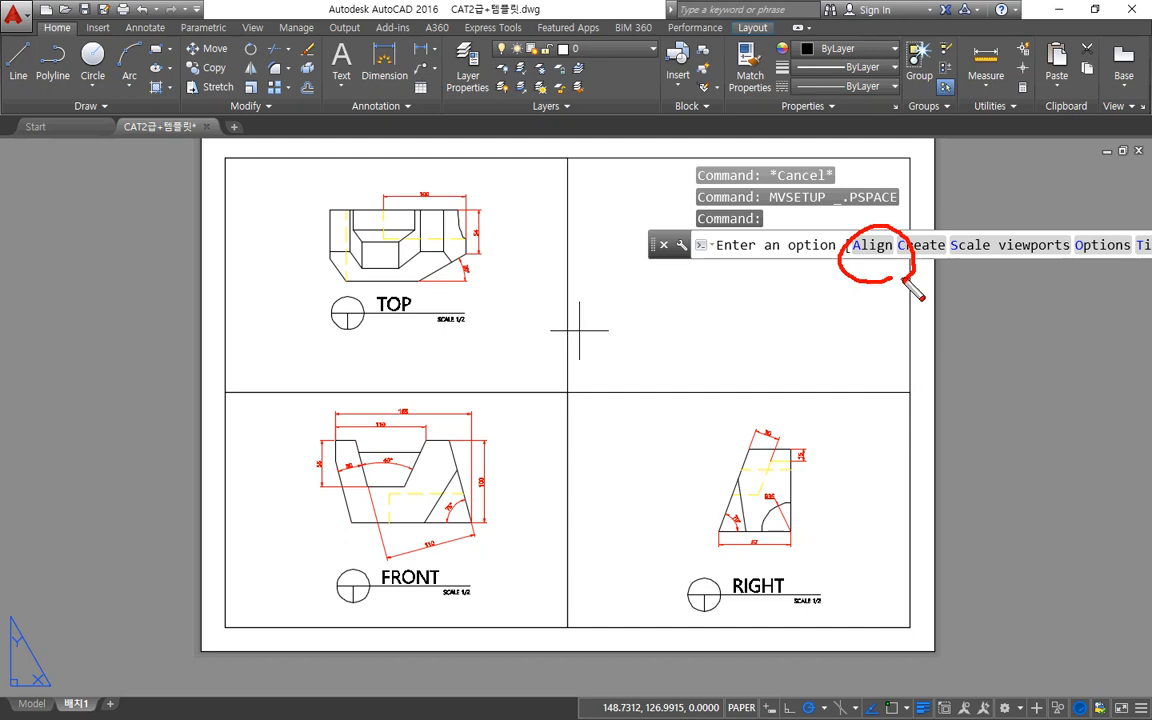
{"action": "left_click", "coordinate": [872, 245]}
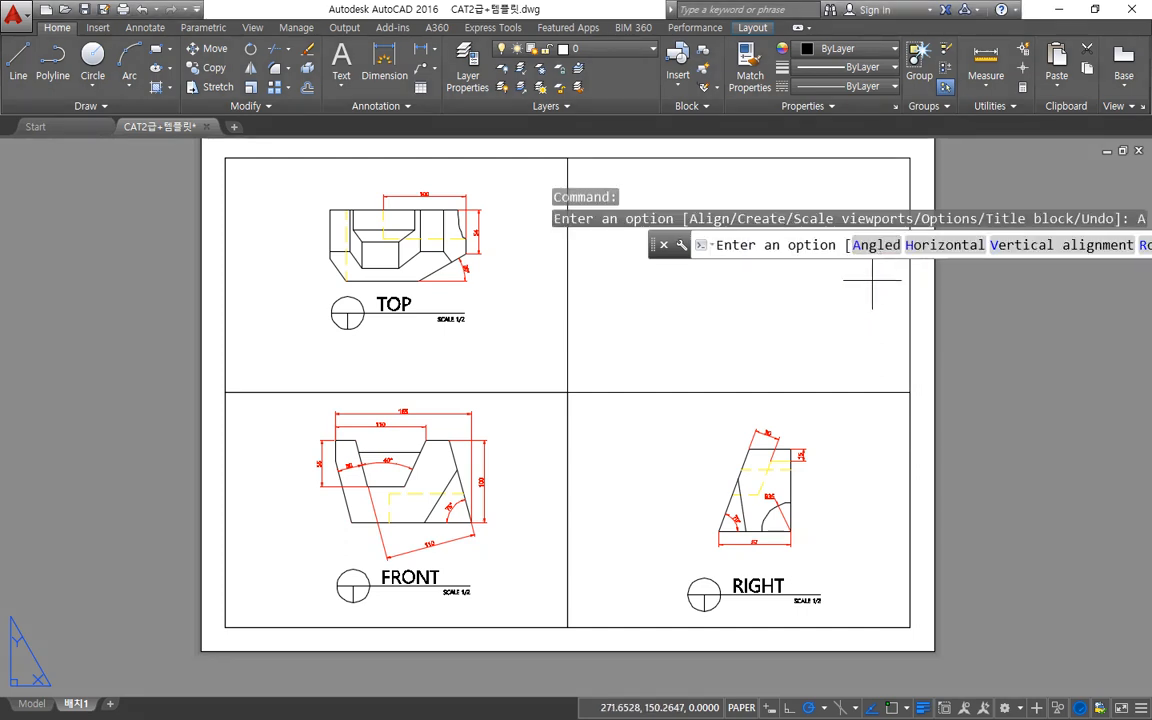
Mark the Horizontal and Vertical alignment options in red and reposition the command line so the Align options are readable
{"action": "key", "text": "ctrl+2"}
{"action": "mouse_move", "coordinate": [969, 267]}
{"action": "left_mouse_down"}
{"action": "mouse_move", "coordinate": [951, 269]}
{"action": "mouse_move", "coordinate": [962, 231]}
{"action": "mouse_move", "coordinate": [952, 258]}
{"action": "left_mouse_up"}
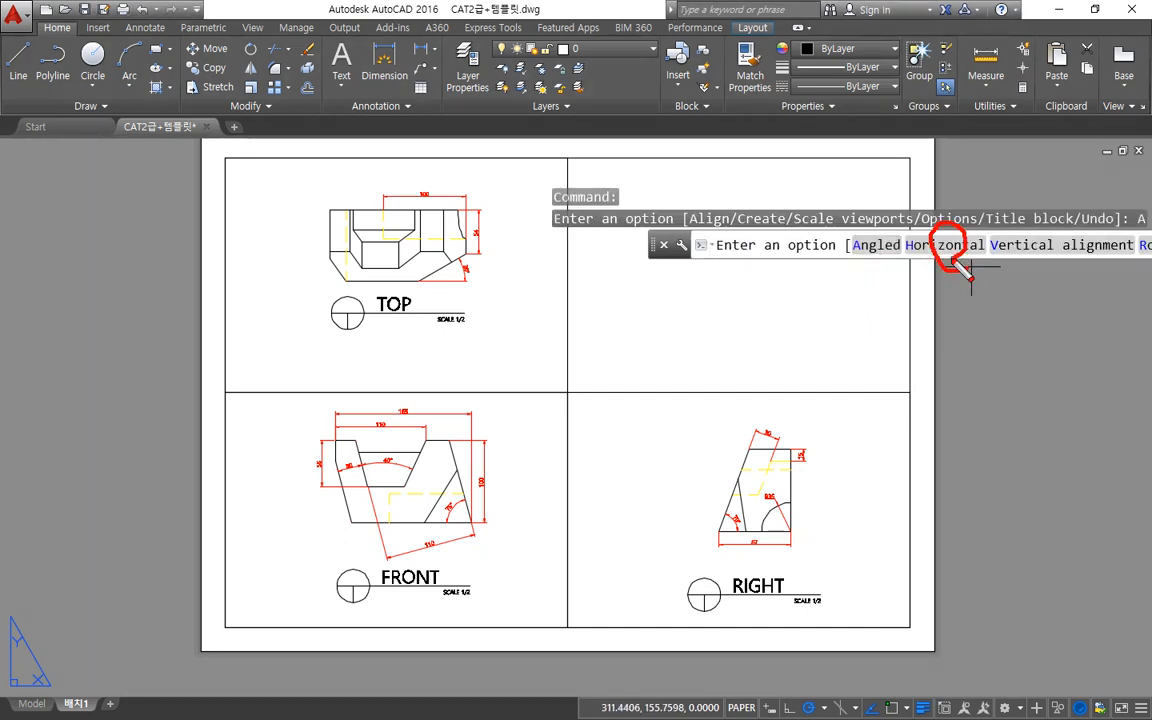
{"action": "mouse_move", "coordinate": [1054, 261]}
{"action": "left_mouse_down"}
{"action": "mouse_move", "coordinate": [1081, 247]}
{"action": "mouse_move", "coordinate": [1048, 262]}
{"action": "left_mouse_up"}
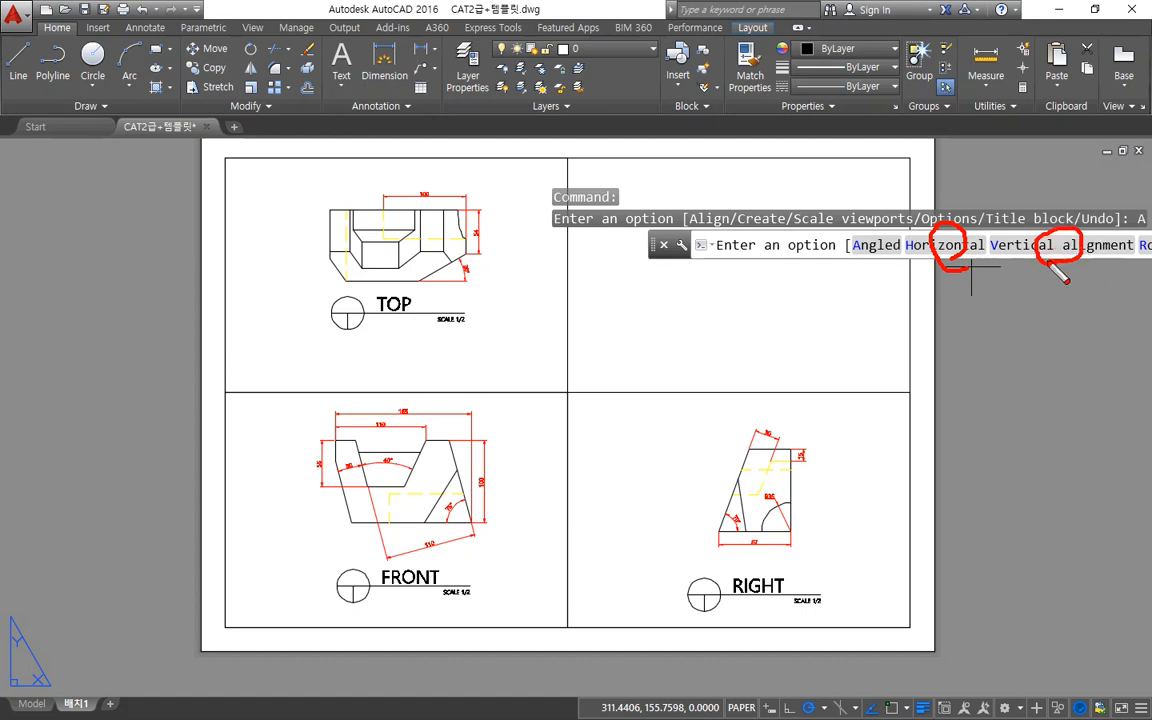
{"action": "key", "text": "Escape"}
{"action": "mouse_move", "coordinate": [654, 235]}
{"action": "left_mouse_down"}
{"action": "mouse_move", "coordinate": [606, 212]}
{"action": "mouse_move", "coordinate": [584, 176]}
{"action": "mouse_move", "coordinate": [583, 150]}
{"action": "mouse_move", "coordinate": [588, 158]}
{"action": "left_mouse_up"}
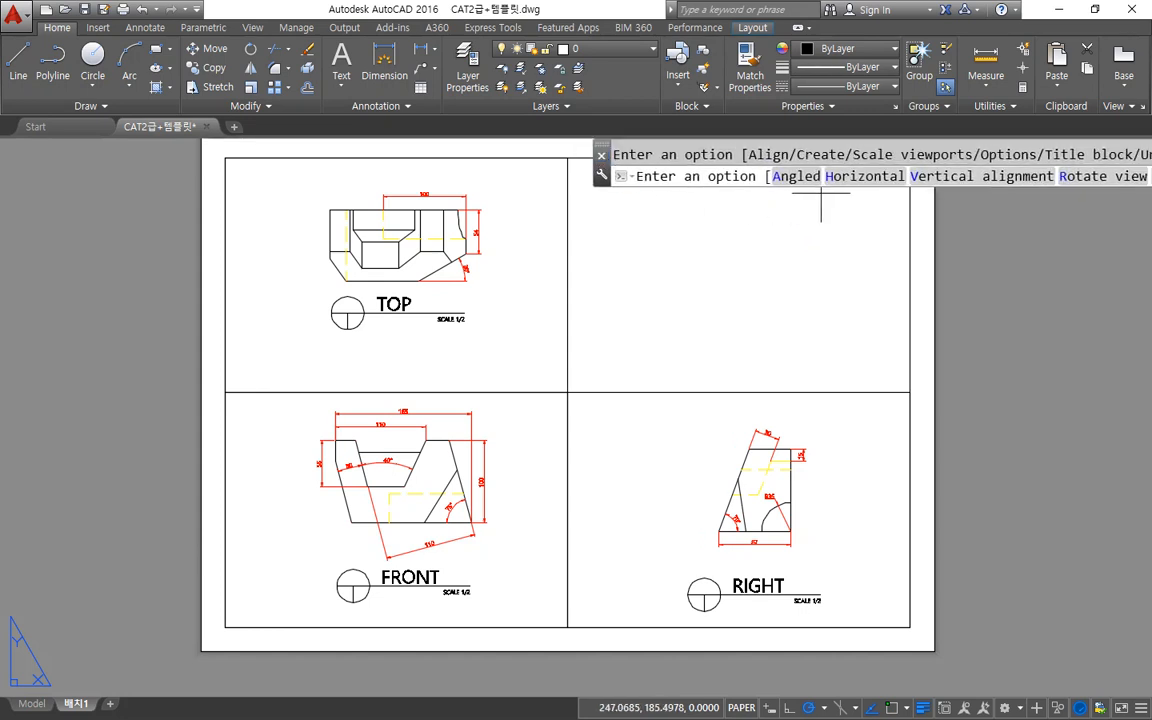
{"action": "left_click_drag", "start_coordinate": [862, 165], "coordinate": [889, 197]}
{"action": "mouse_move", "coordinate": [985, 165]}
{"action": "left_mouse_down"}
{"action": "mouse_move", "coordinate": [962, 205]}
{"action": "mouse_move", "coordinate": [993, 205]}
{"action": "left_mouse_up"}
{"action": "key", "text": "Escape"}
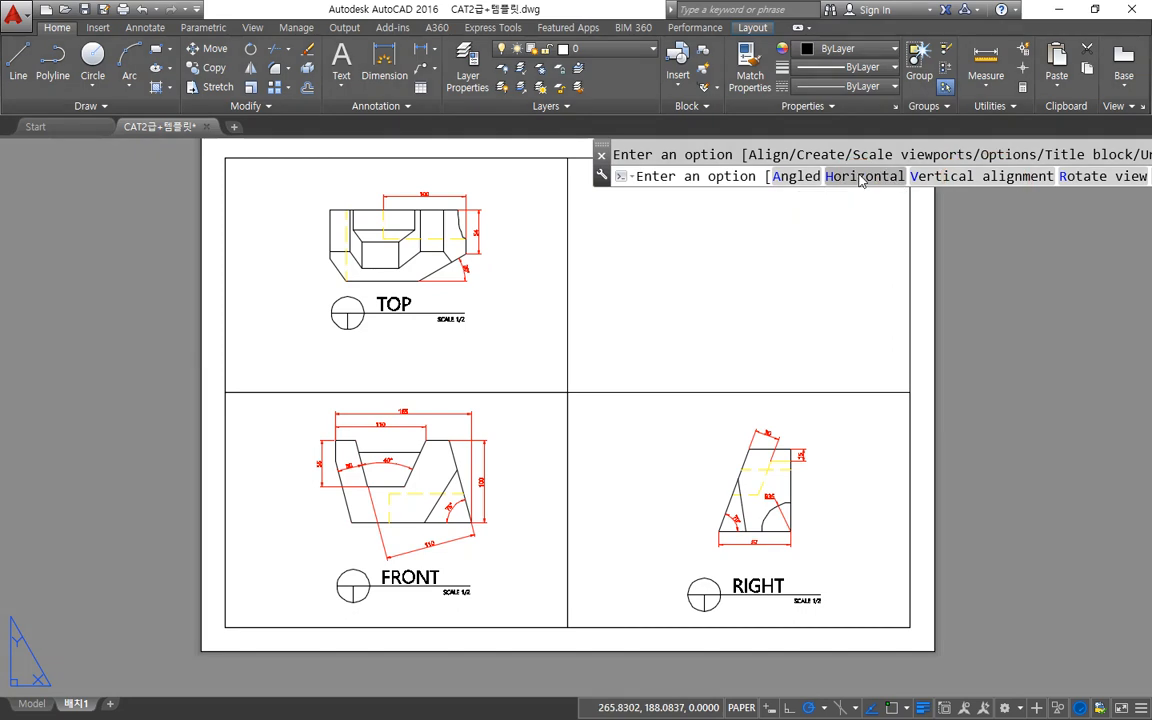
Choose the Horizontal alignment option and set its base point at the endpoint of the FRONT view's lower-left corner
{"action": "left_click", "coordinate": [860, 177]}
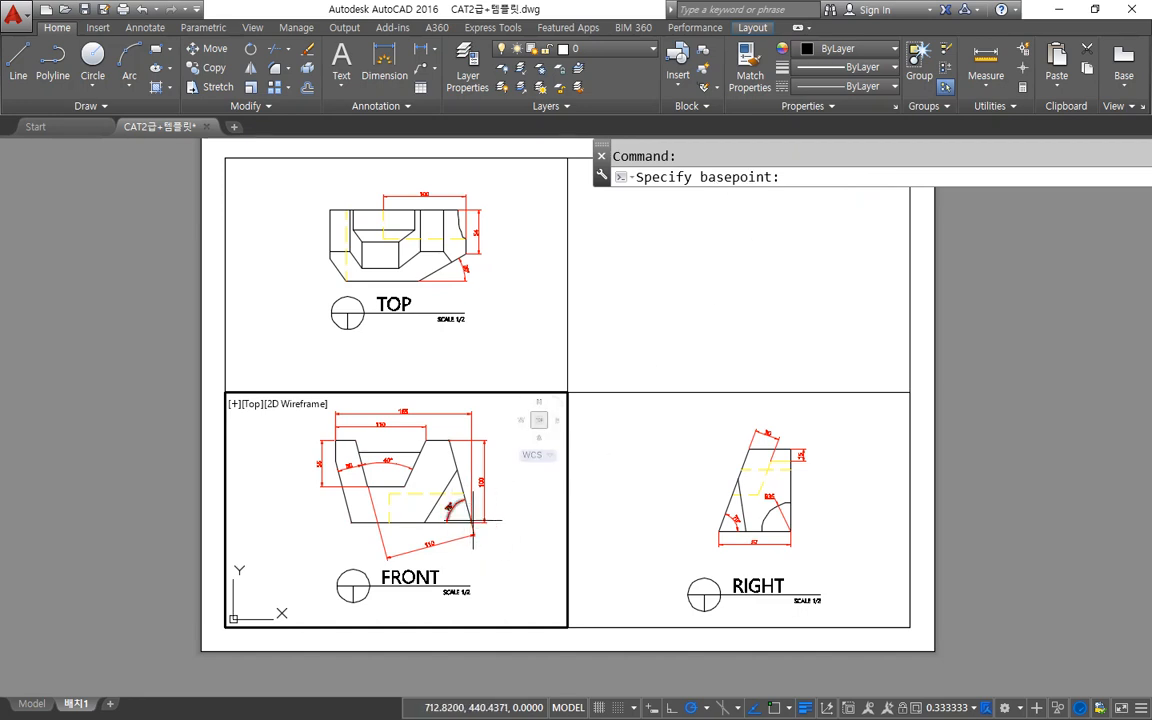
{"action": "mouse_move", "coordinate": [771, 663]}
{"action": "left_mouse_down"}
{"action": "mouse_move", "coordinate": [780, 690]}
{"action": "mouse_move", "coordinate": [772, 679]}
{"action": "left_mouse_up"}
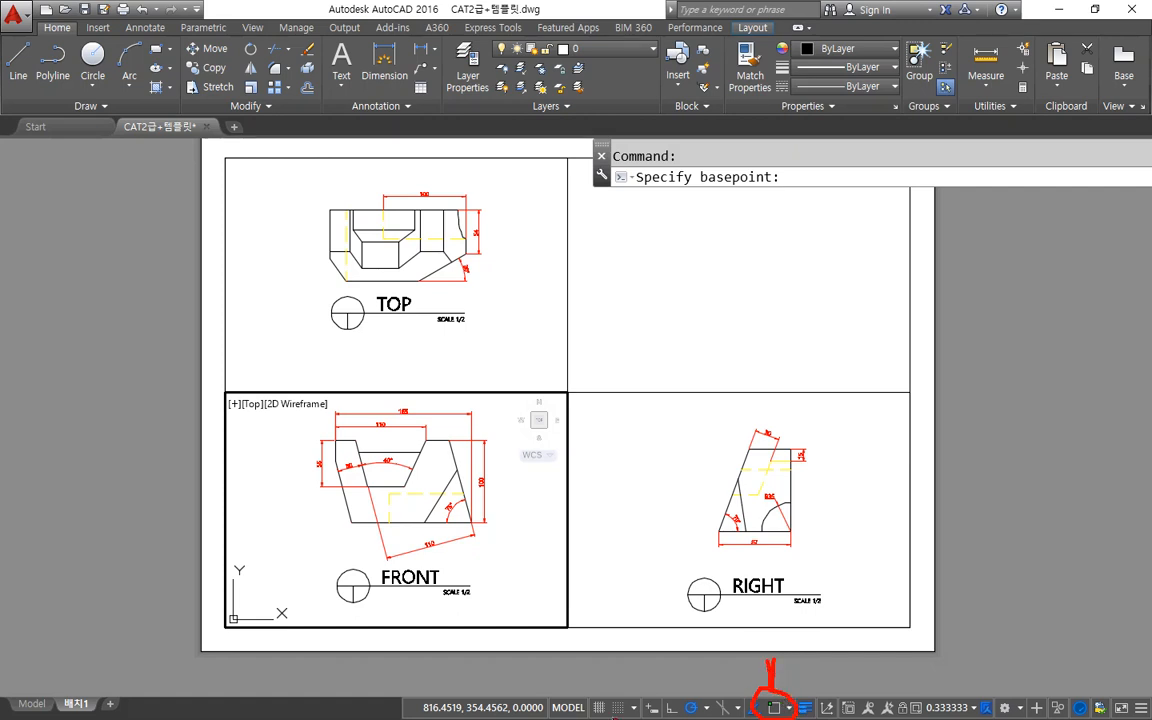
{"action": "key", "text": "Escape"}
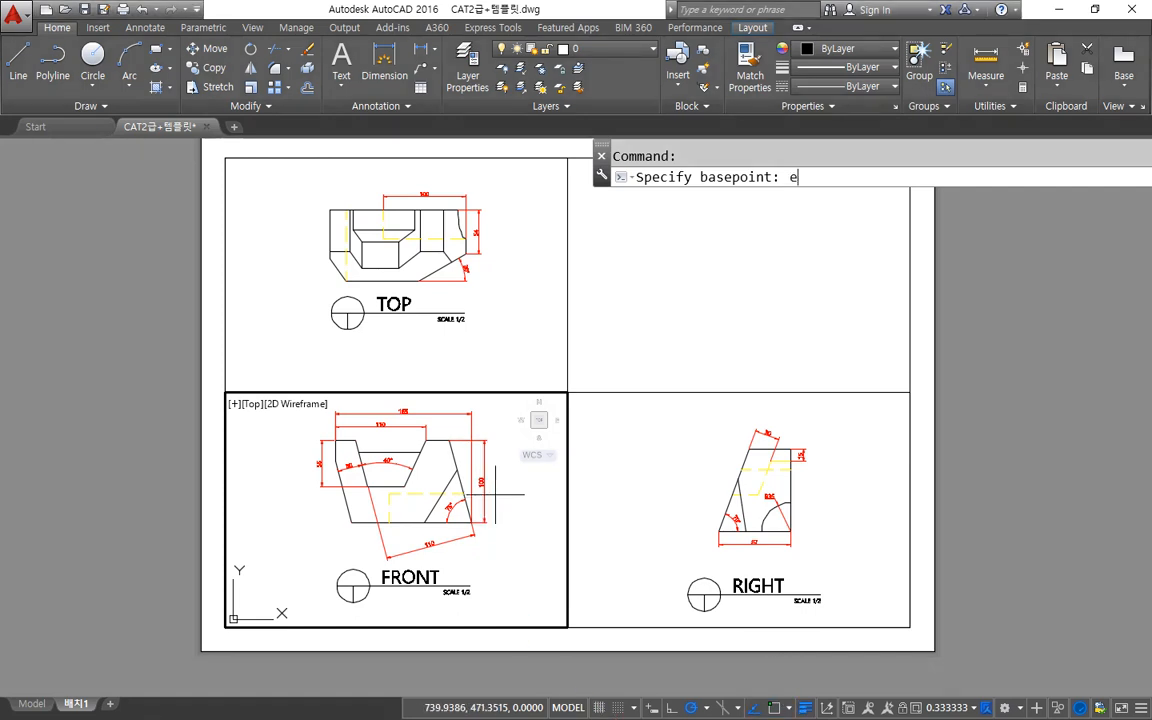
{"action": "type", "text": "nd"}
{"action": "key", "text": "space"}
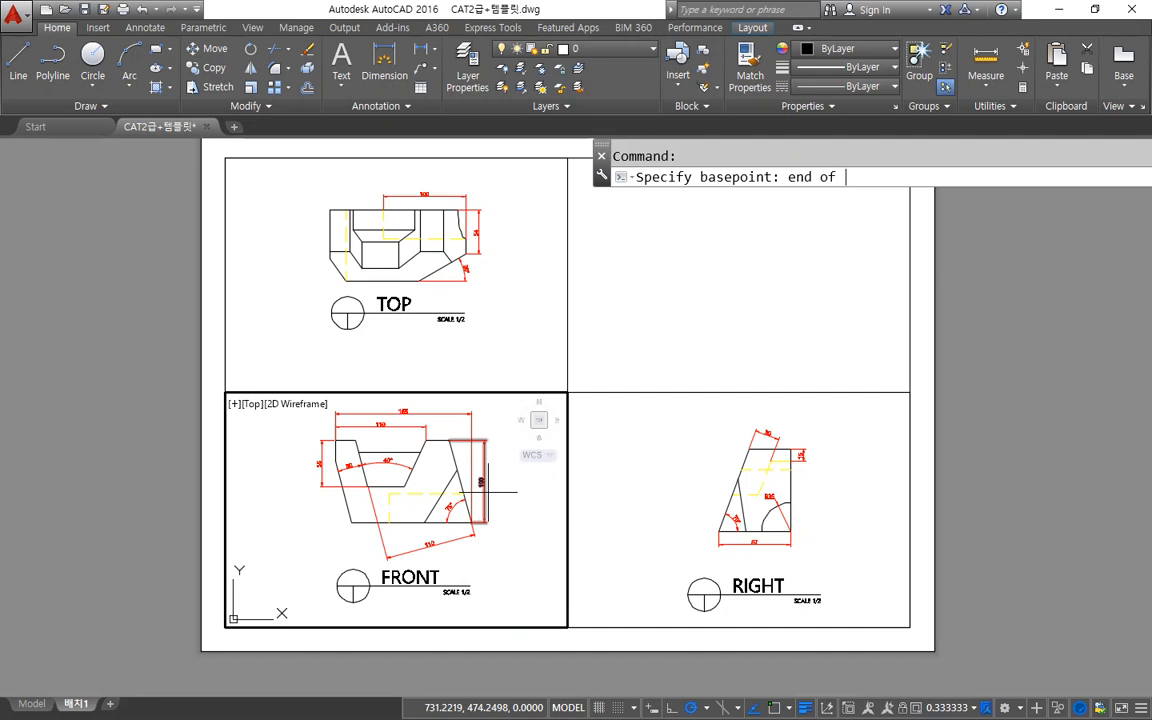
{"action": "left_click", "coordinate": [351, 522]}
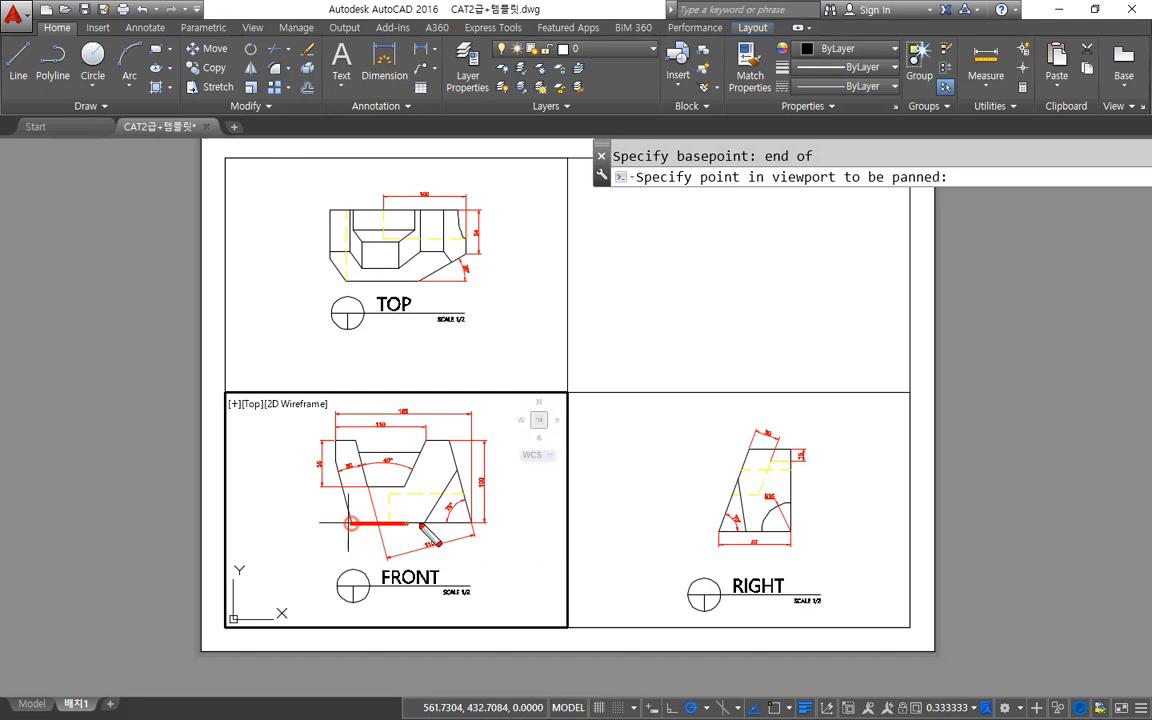
Pan the RIGHT viewport into horizontal alignment with FRONT, using the endpoint of the RIGHT view's bottom edge as the point to pan
{"action": "left_click_drag", "start_coordinate": [735, 535], "coordinate": [722, 543]}
{"action": "mouse_move", "coordinate": [813, 542]}
{"action": "left_mouse_down"}
{"action": "mouse_move", "coordinate": [792, 535]}
{"action": "mouse_move", "coordinate": [800, 551]}
{"action": "left_mouse_up"}
{"action": "key", "text": "Escape"}
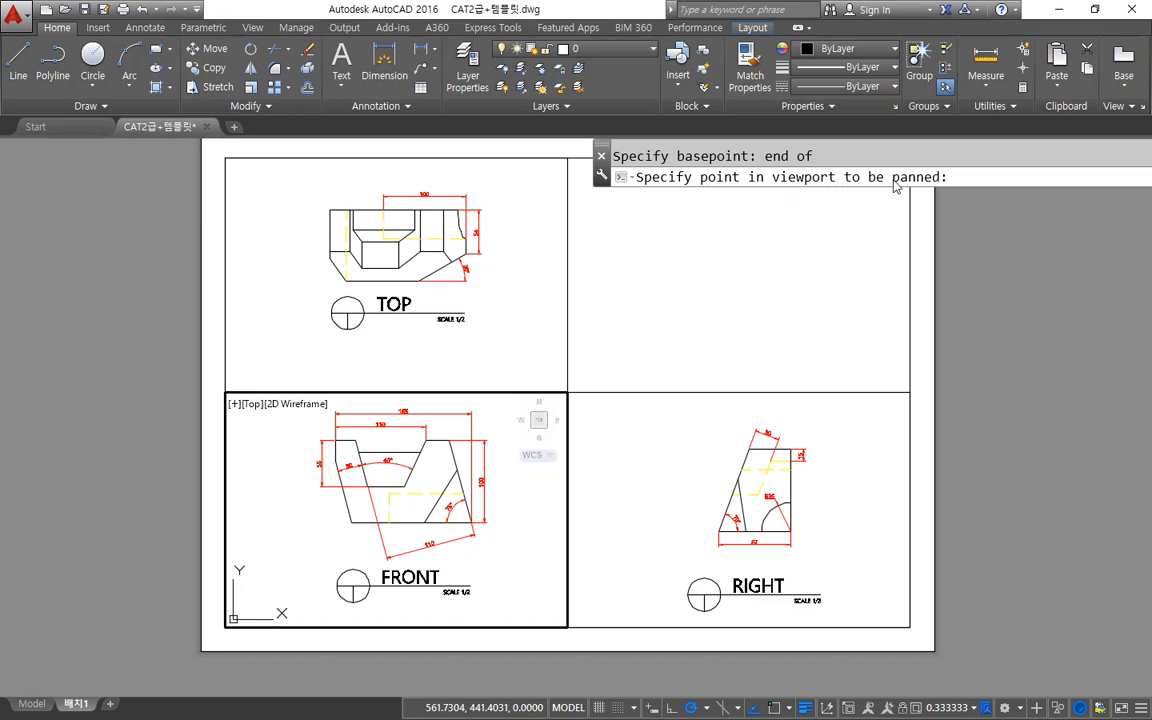
{"action": "left_click", "coordinate": [654, 447]}
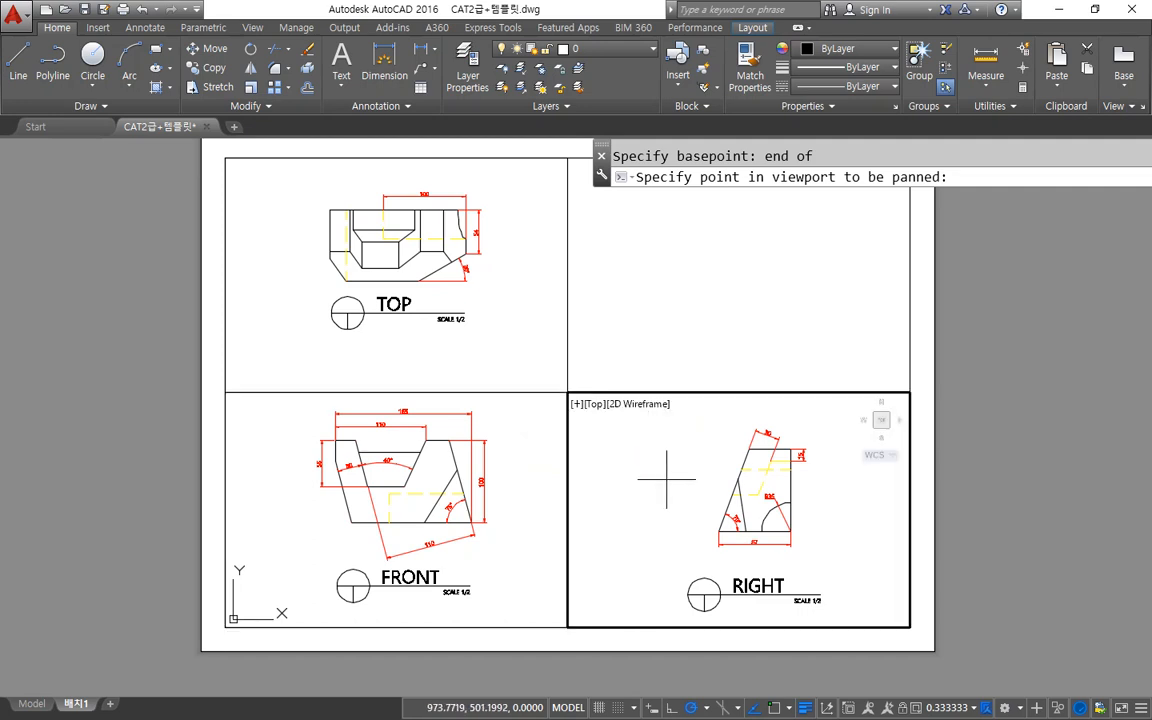
{"action": "type", "text": "end"}
{"action": "key", "text": "Return"}
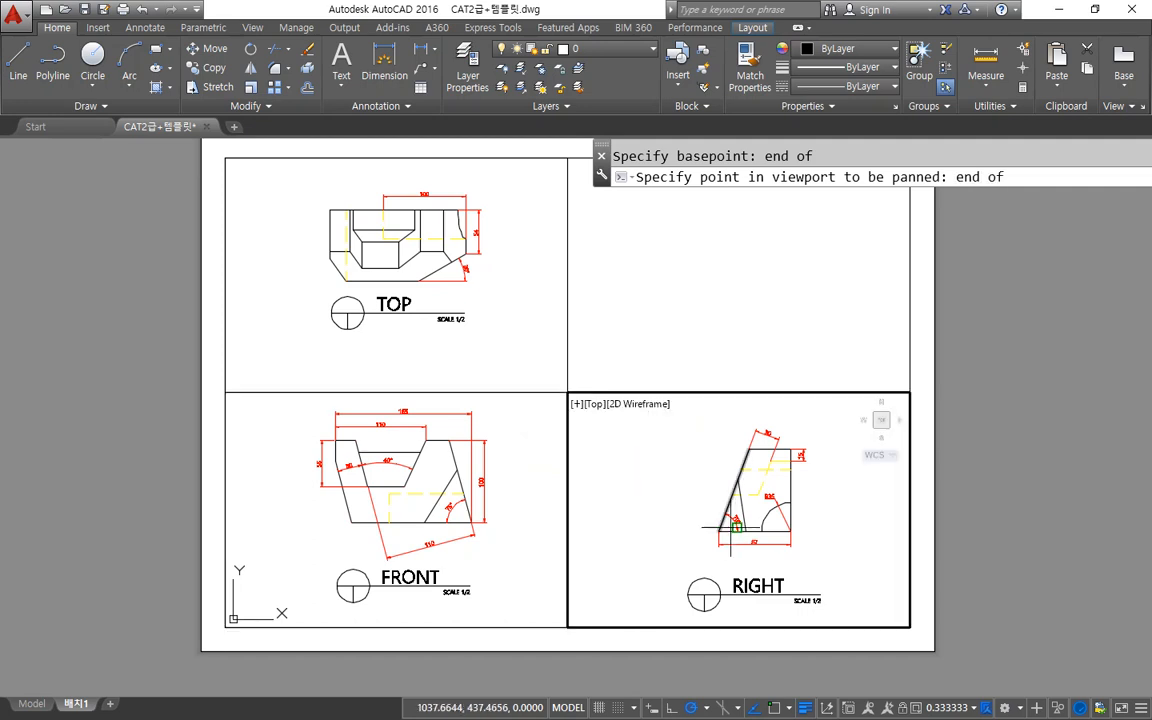
{"action": "left_click", "coordinate": [752, 536]}
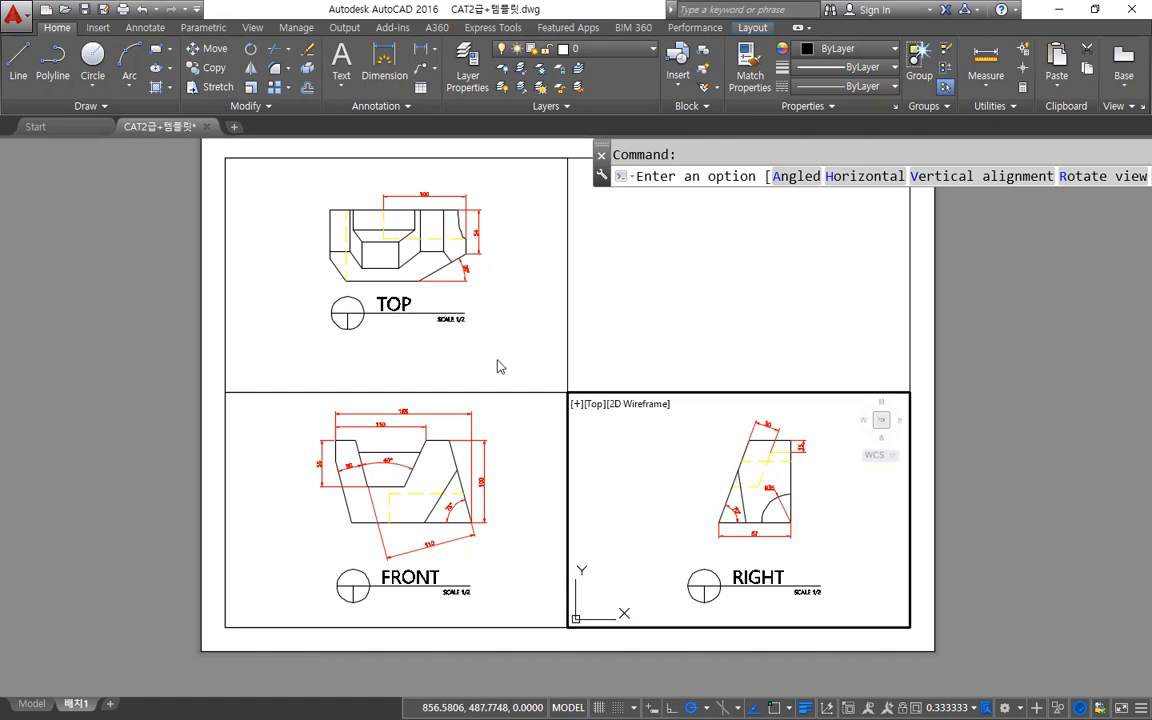
Mark vertical projection lines in red from the corners of the FRONT view up to the TOP view and clear them
{"action": "left_click_drag", "start_coordinate": [333, 440], "coordinate": [333, 255]}
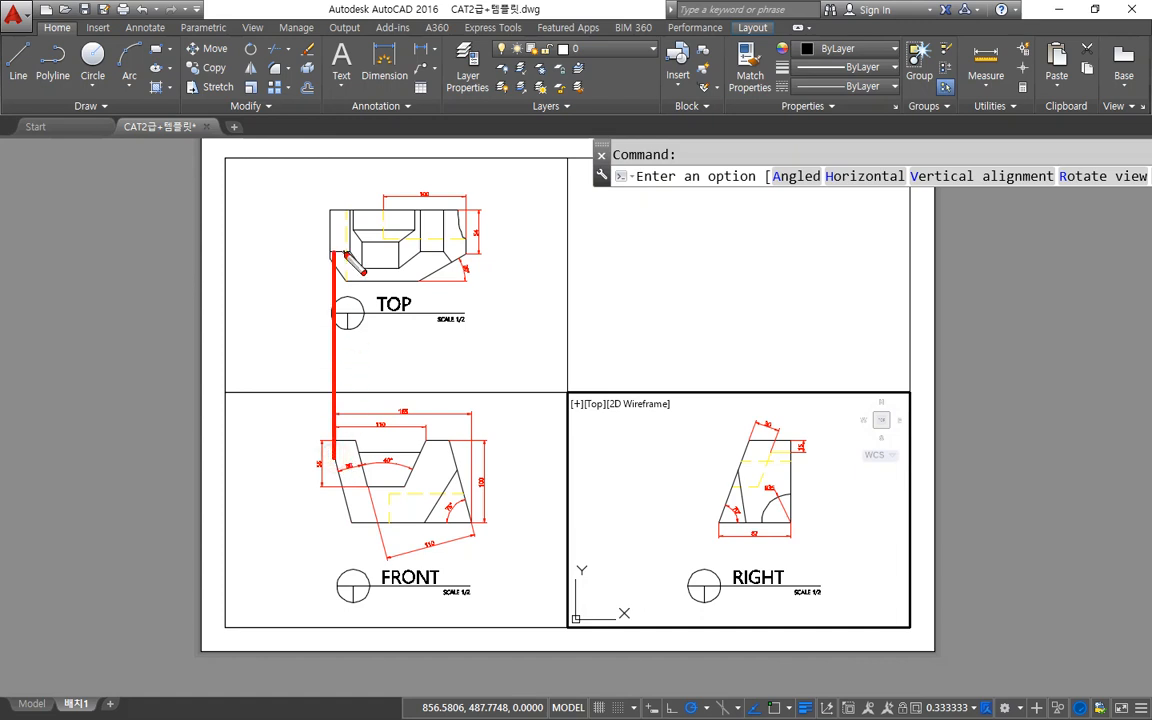
{"action": "left_click_drag", "start_coordinate": [473, 435], "coordinate": [473, 248]}
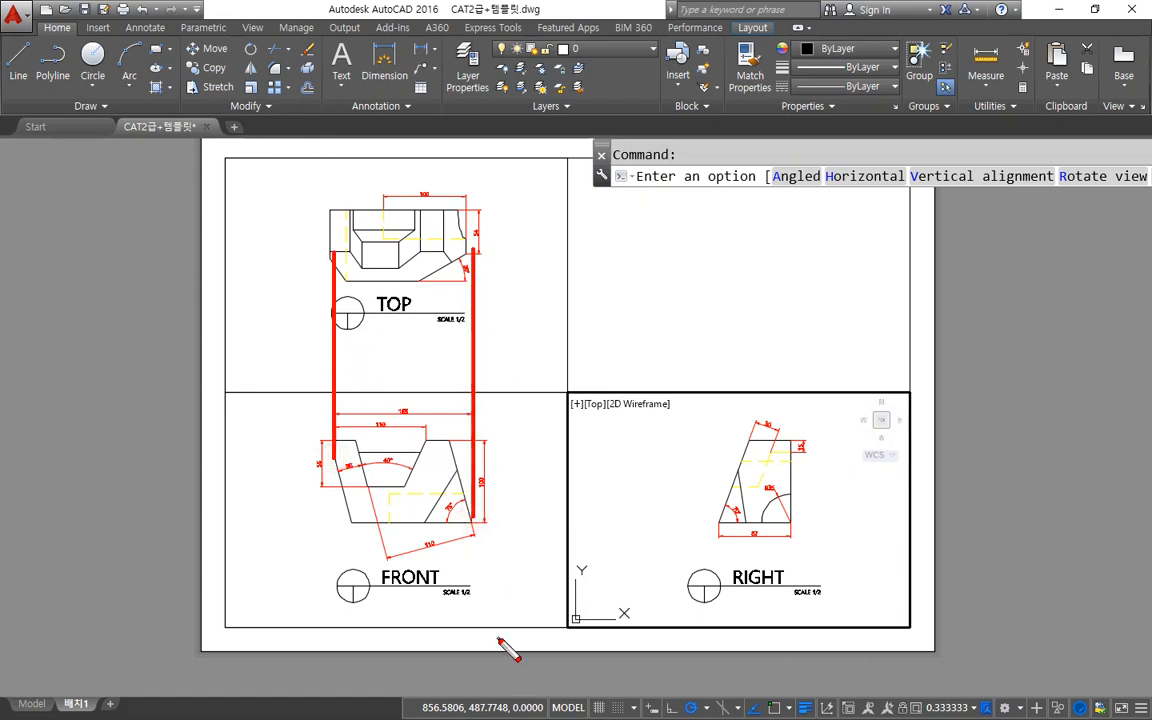
{"action": "left_click_drag", "start_coordinate": [425, 440], "coordinate": [425, 262]}
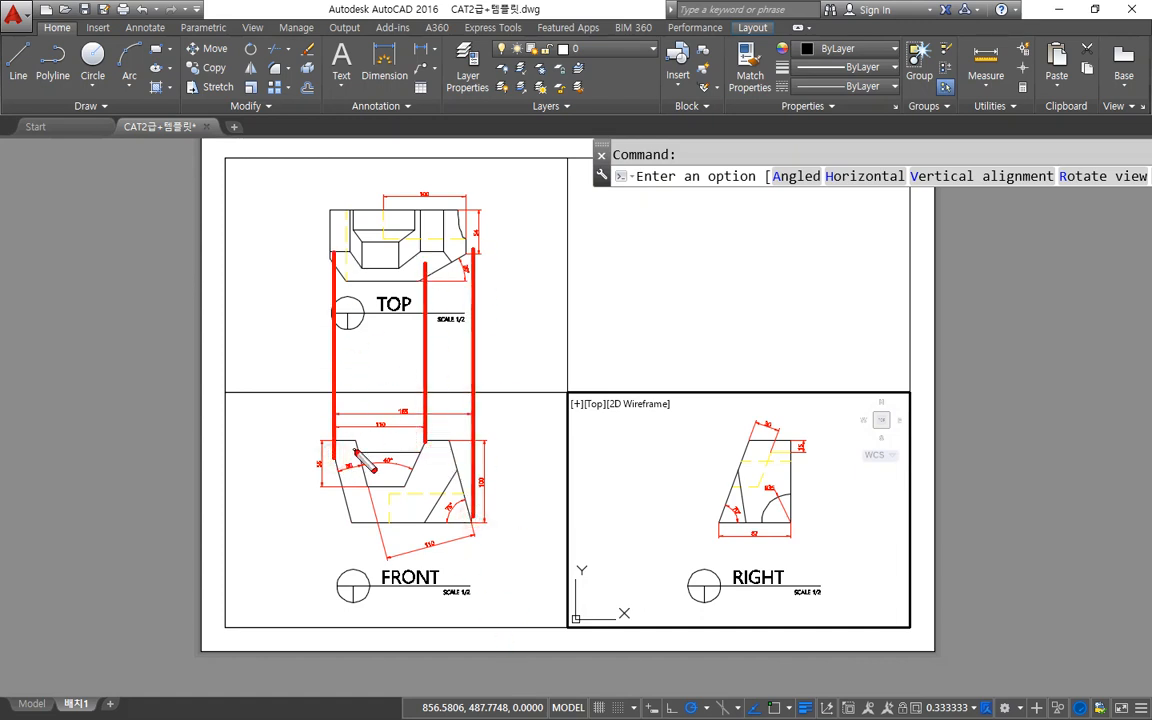
{"action": "left_click_drag", "start_coordinate": [355, 447], "coordinate": [357, 285]}
{"action": "left_click_drag", "start_coordinate": [369, 505], "coordinate": [369, 283]}
{"action": "left_click_drag", "start_coordinate": [407, 442], "coordinate": [407, 262]}
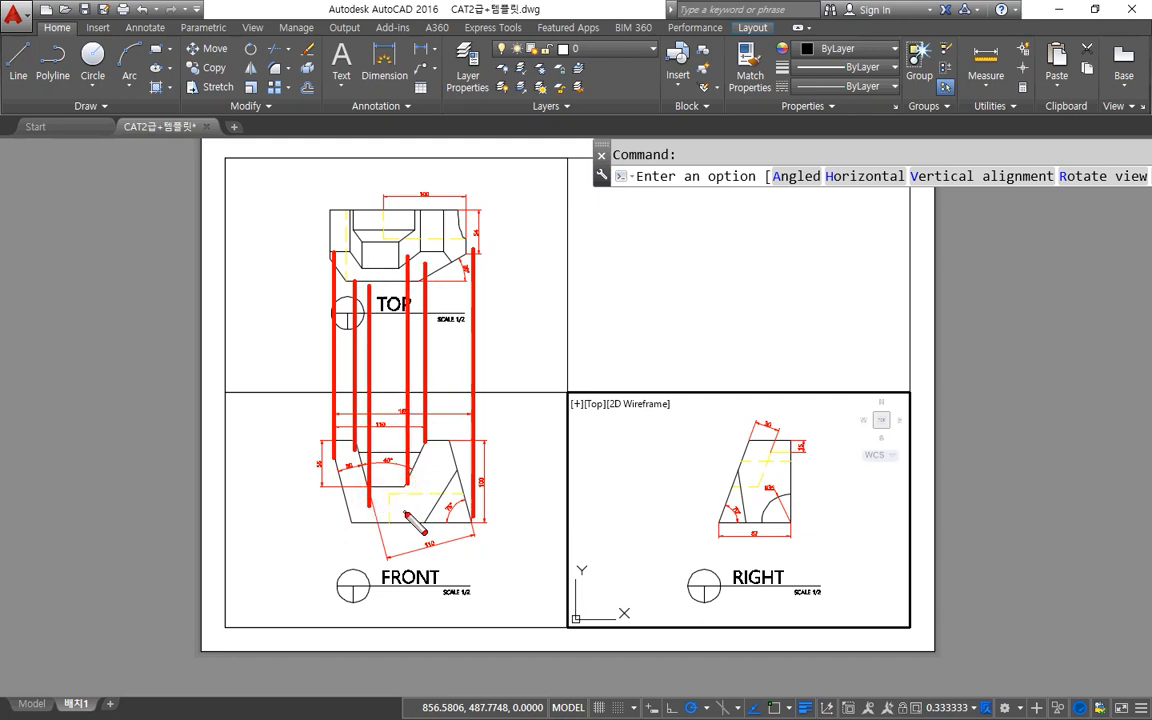
{"action": "key", "text": "Escape"}
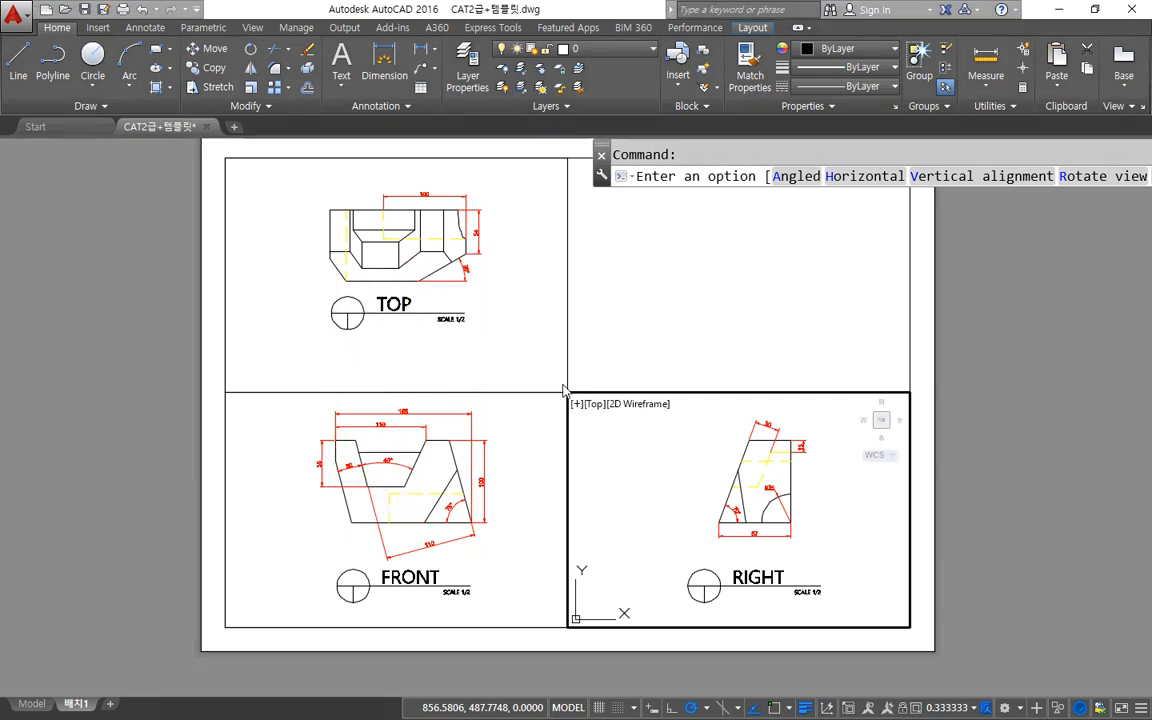
Choose the Vertical alignment option and set its base point at the endpoint of the FRONT view's lower-left corner
{"action": "left_click", "coordinate": [963, 178]}
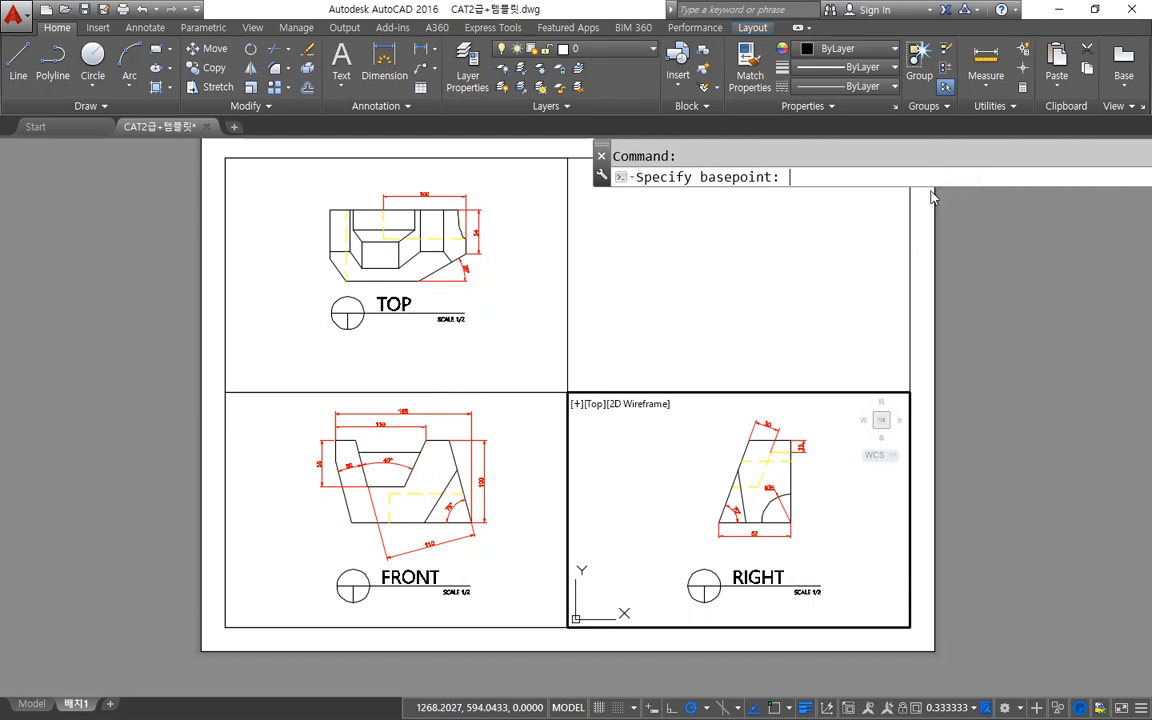
{"action": "left_click", "coordinate": [520, 413]}
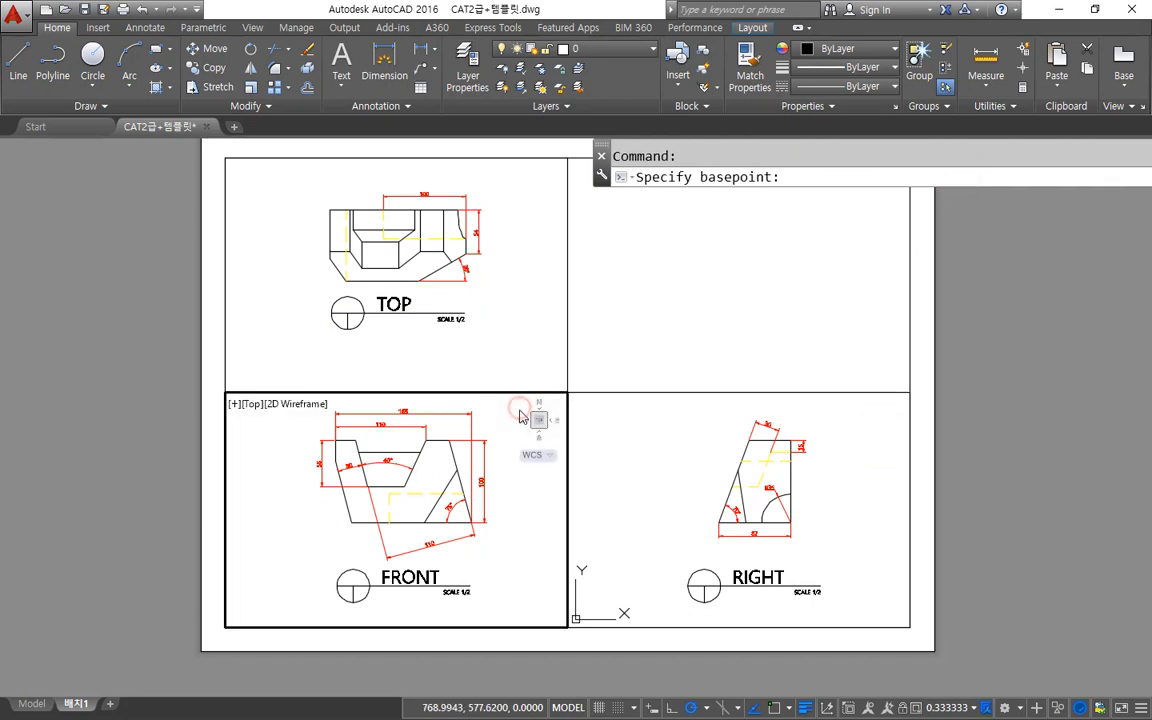
{"action": "type", "text": "end"}
{"action": "key", "text": "Return"}
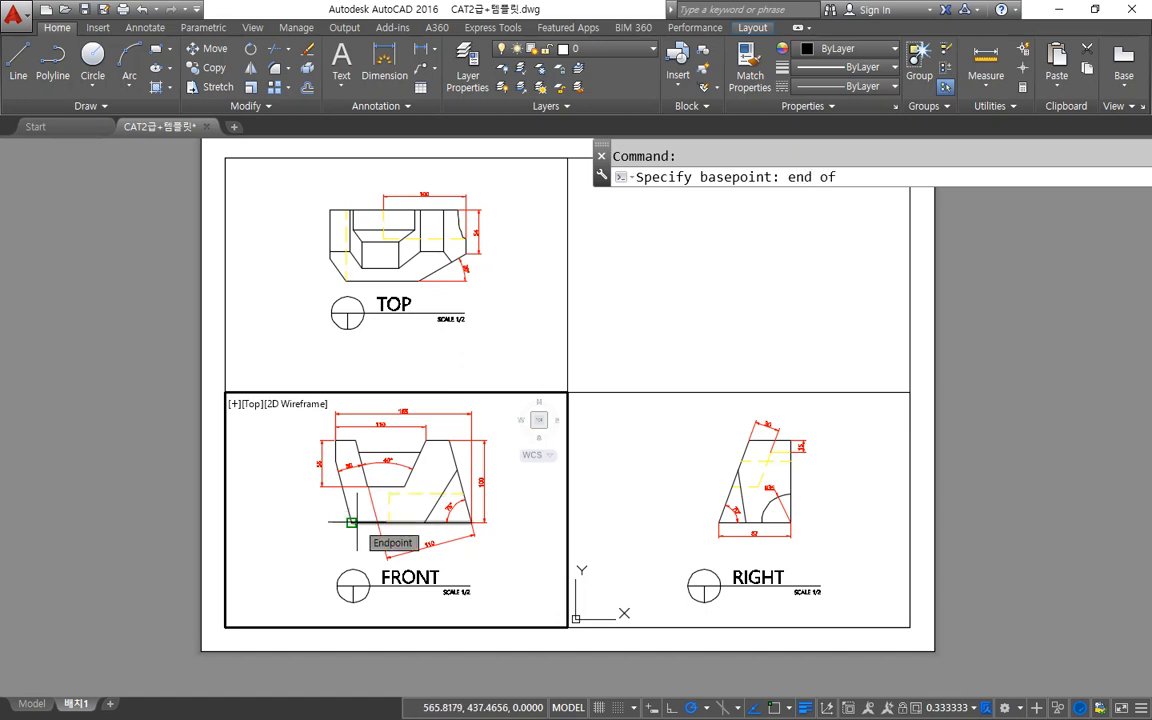
{"action": "left_click", "coordinate": [351, 521]}
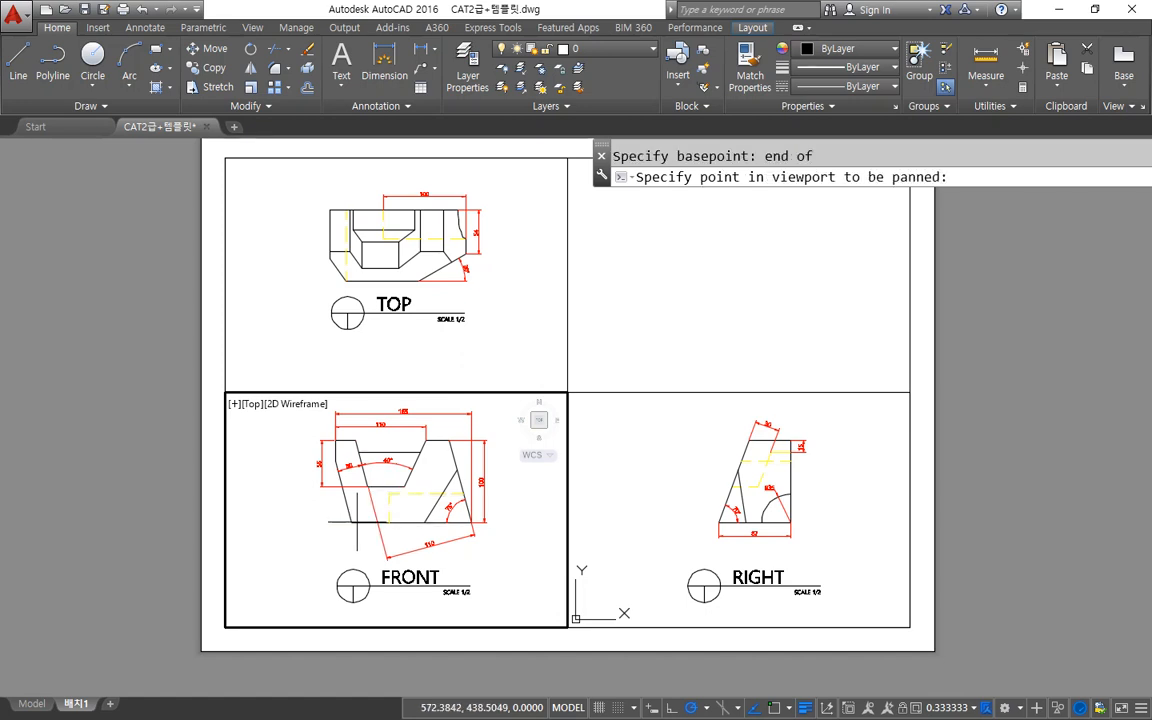
Align the TOP viewport vertically with FRONT by picking the endpoint at the TOP view's lower-left bottom edge, and end MVSETUP
{"action": "left_click", "coordinate": [405, 363]}
{"action": "type", "text": "end"}
{"action": "key", "text": "Return"}
{"action": "left_click", "coordinate": [340, 280]}
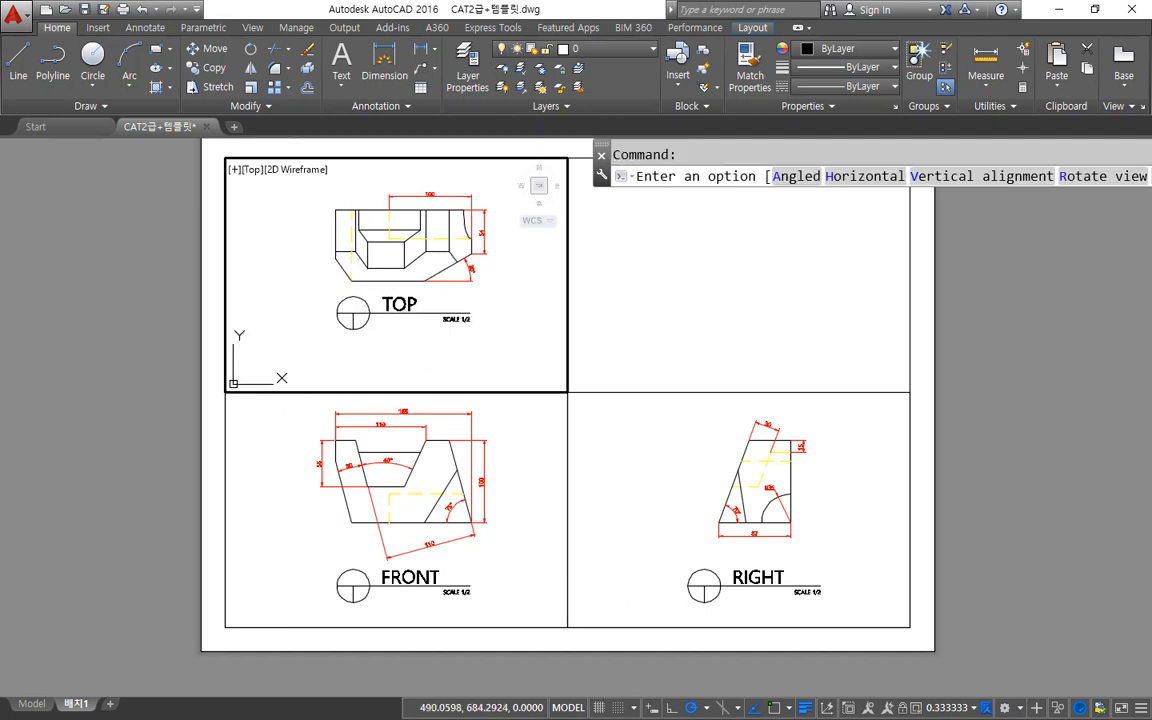
{"action": "key", "text": "Return"}
{"action": "key", "text": "Return"}
{"action": "key", "text": "ctrl+r"}
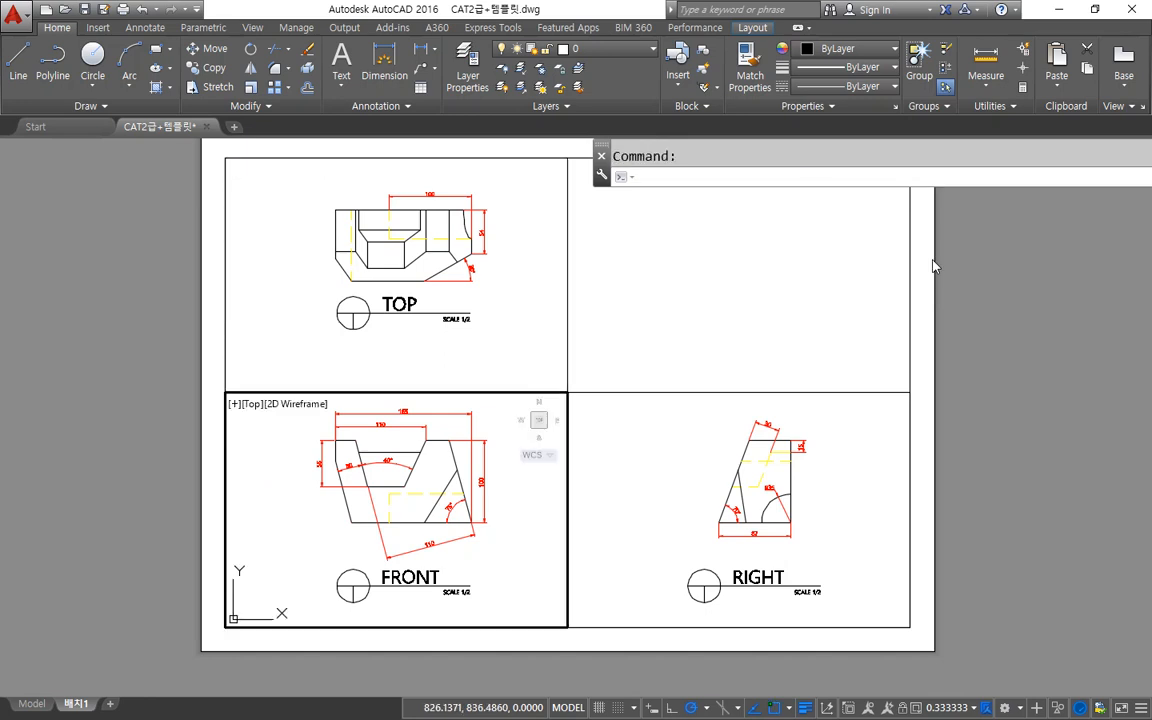
{"action": "key", "text": "Escape"}
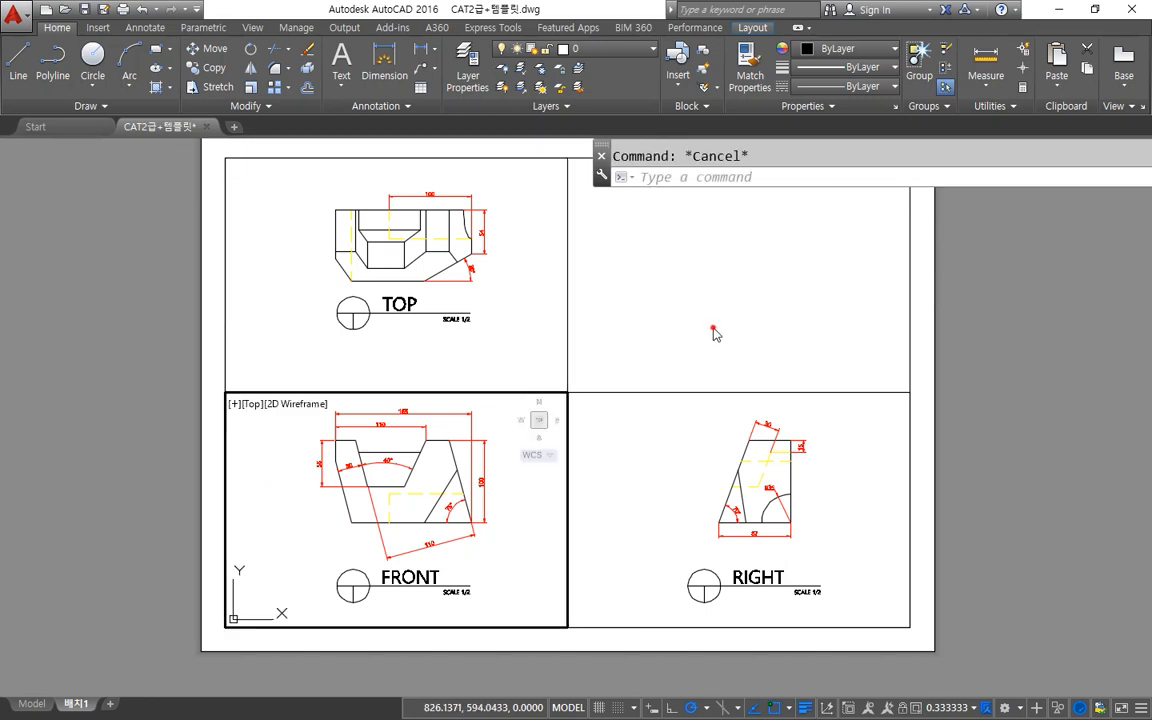
Return to paper space, freeze Layer1 to hide the viewport frames and thaw it again
{"action": "double_click", "coordinate": [660, 365]}
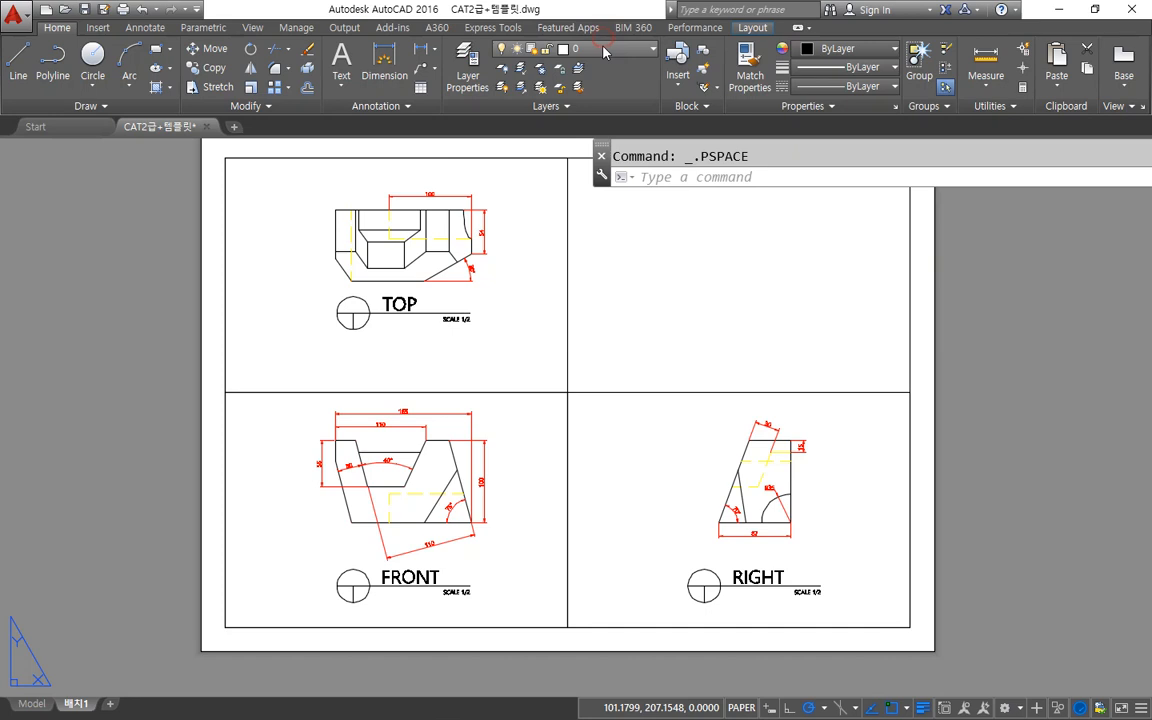
{"action": "left_click", "coordinate": [540, 48]}
{"action": "left_click", "coordinate": [520, 145]}
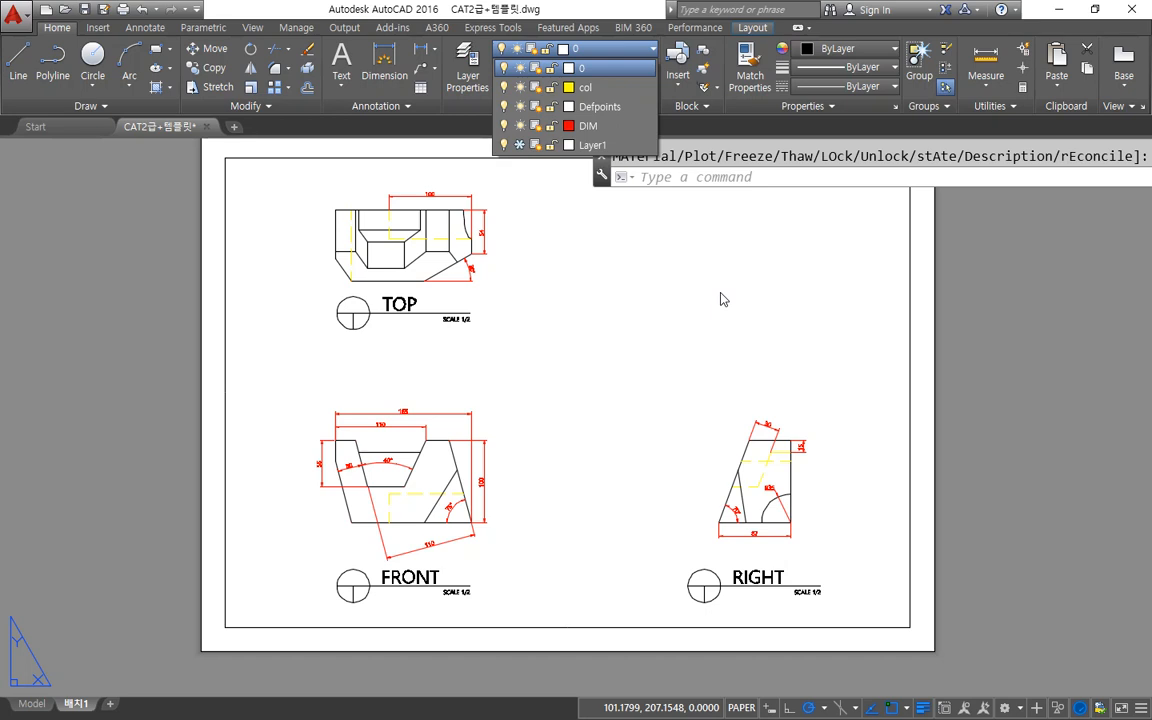
{"action": "left_click", "coordinate": [518, 146]}
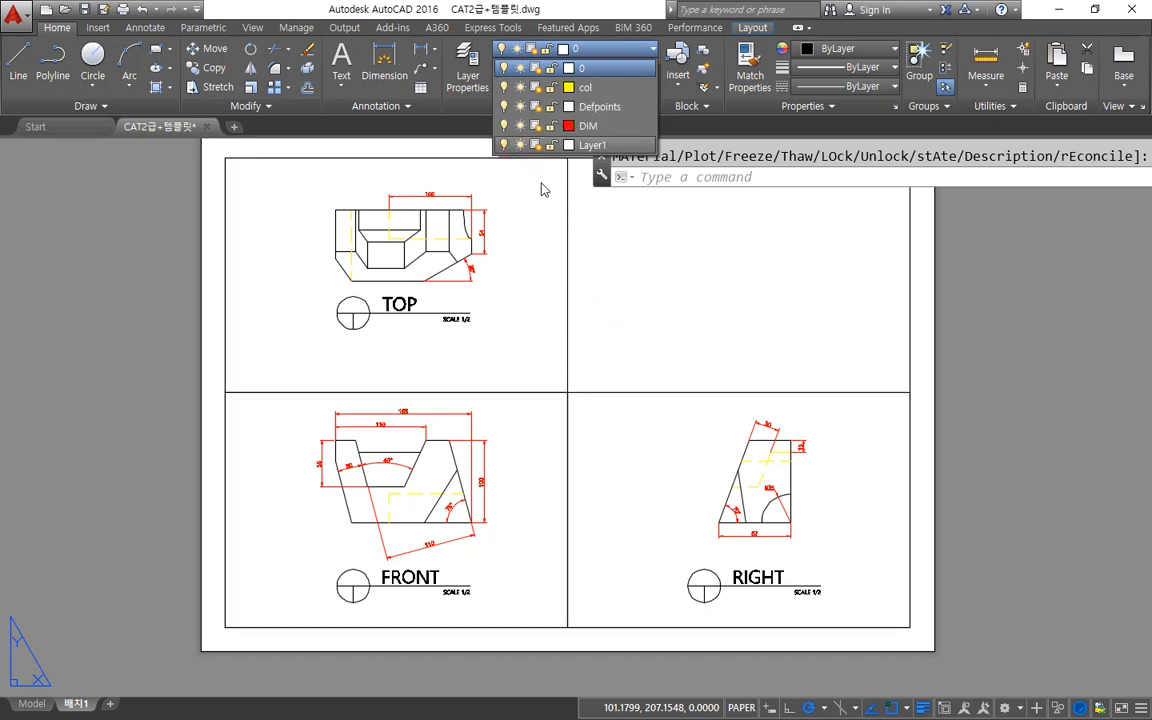
{"action": "double_click", "coordinate": [541, 189]}
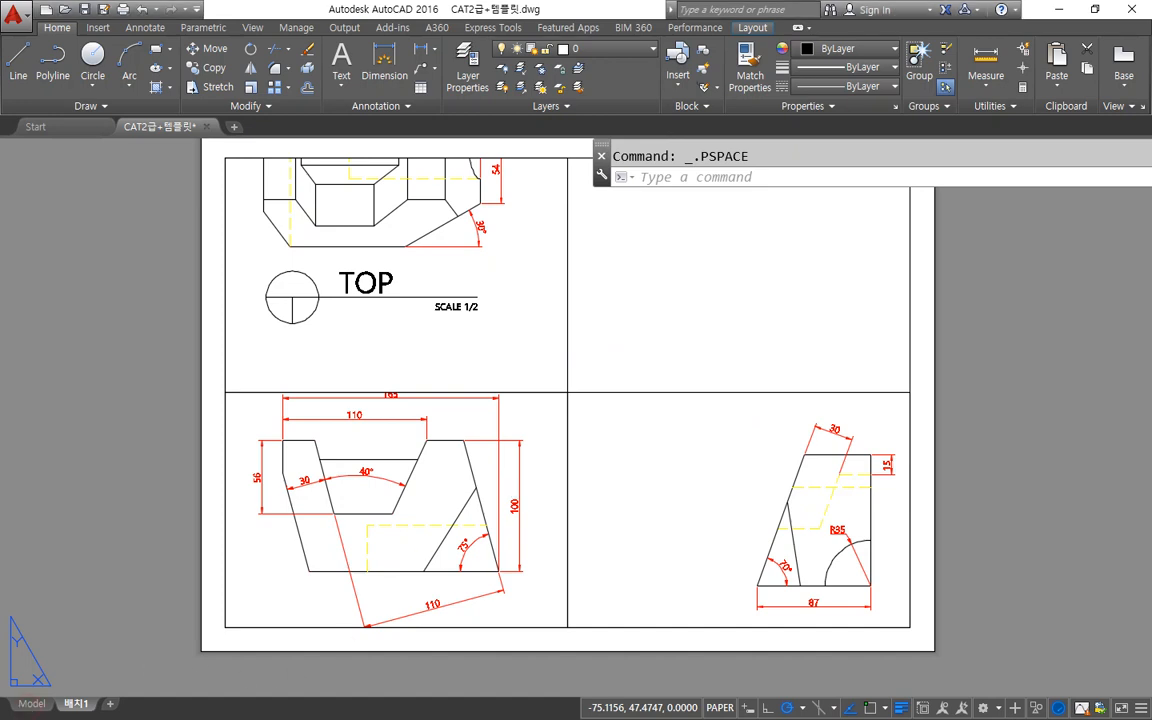
Switch to model space and reposition the command line so that all the ZOOM options are readable
{"action": "left_click", "coordinate": [34, 706]}
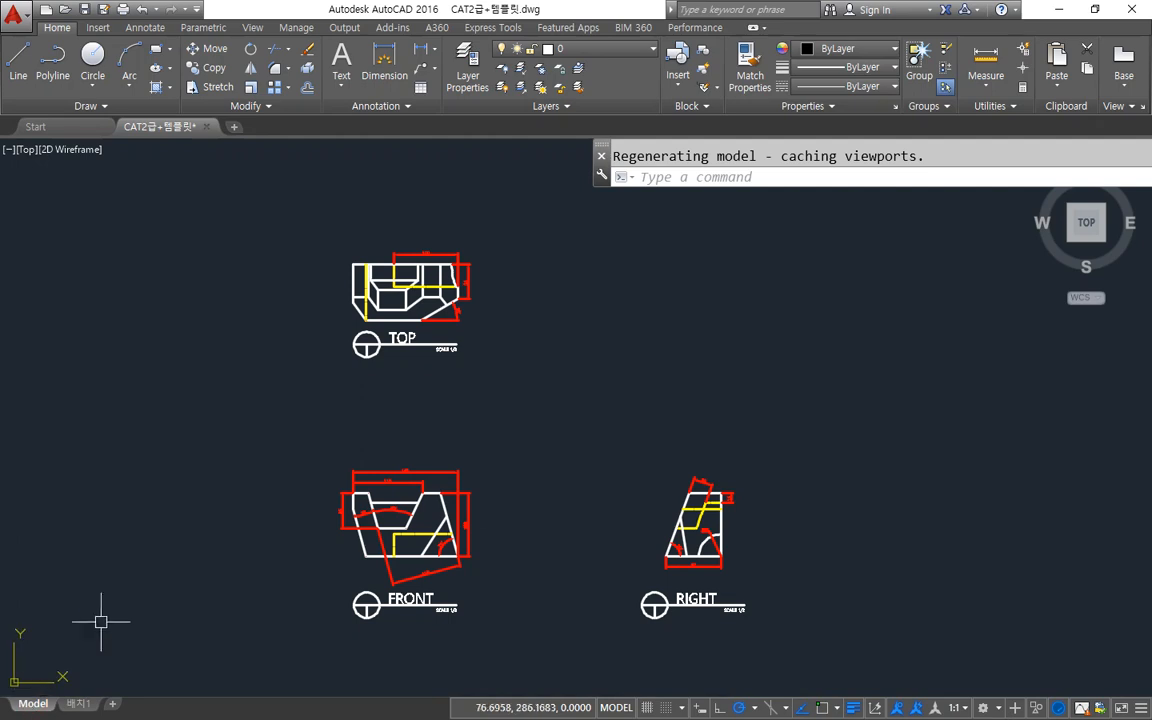
{"action": "scroll", "coordinate": [558, 429], "scroll_direction": "down", "scroll_amount": 4}
{"action": "scroll", "coordinate": [569, 439], "scroll_direction": "up", "scroll_amount": 2}
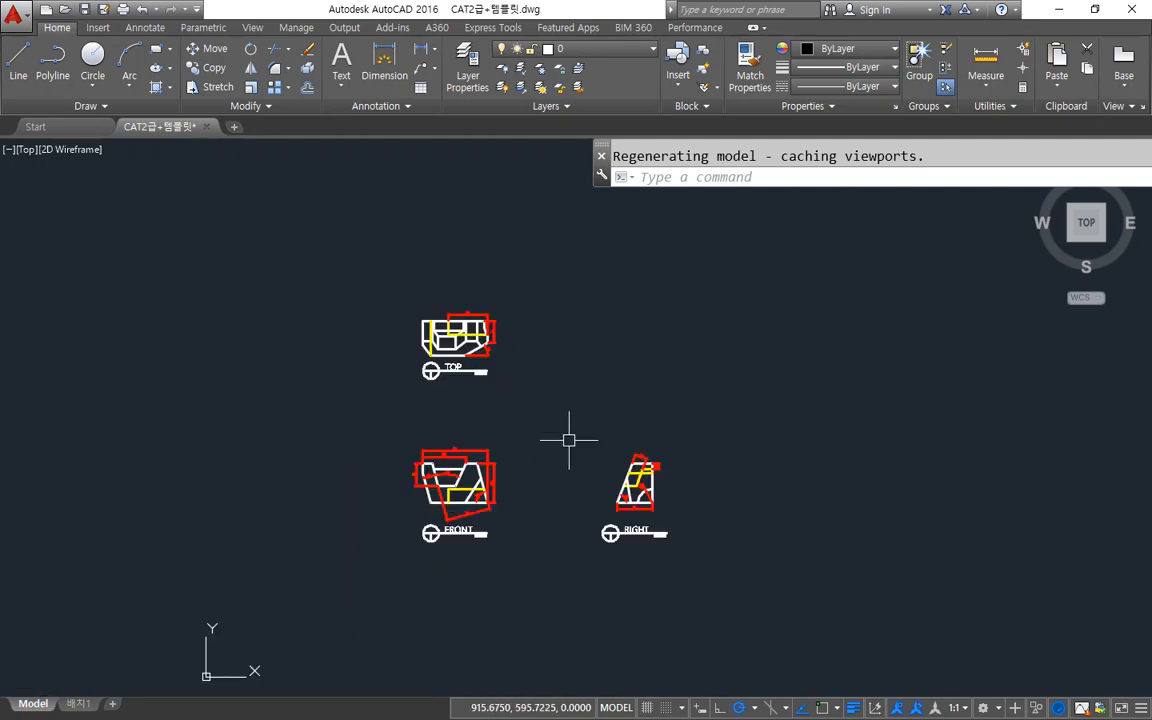
{"action": "type", "text": "z"}
{"action": "key", "text": "Return"}
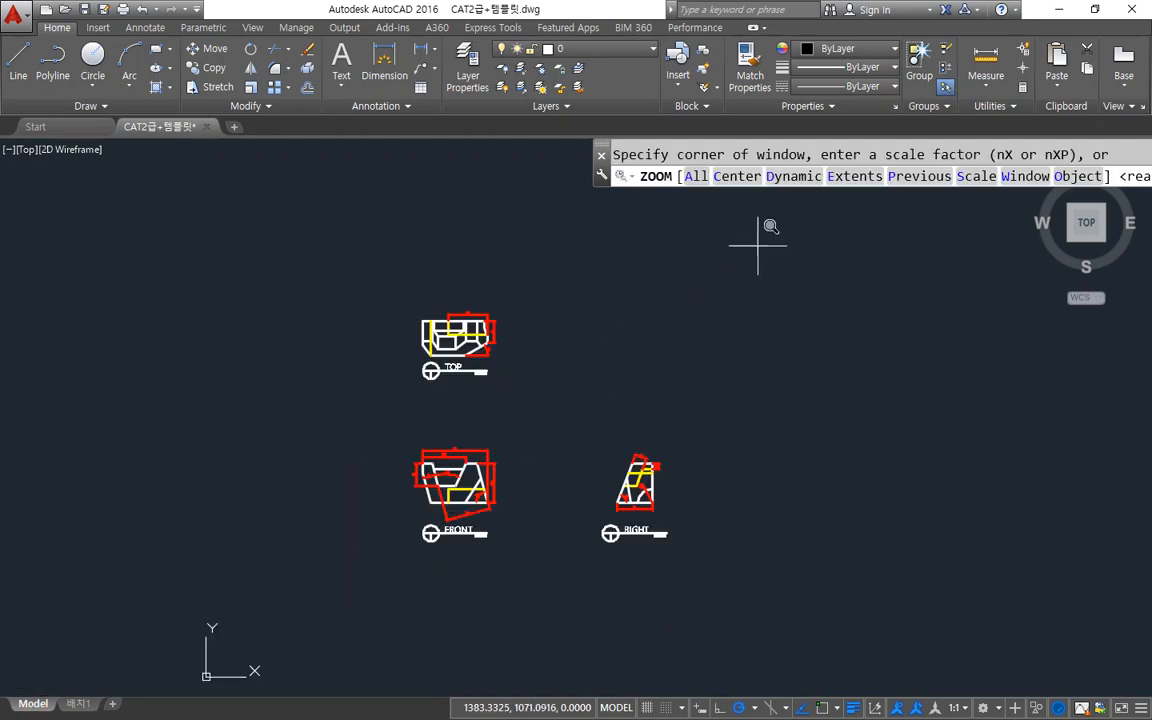
{"action": "mouse_move", "coordinate": [598, 153]}
{"action": "left_mouse_down"}
{"action": "mouse_move", "coordinate": [494, 148]}
{"action": "mouse_move", "coordinate": [520, 180]}
{"action": "left_mouse_up"}
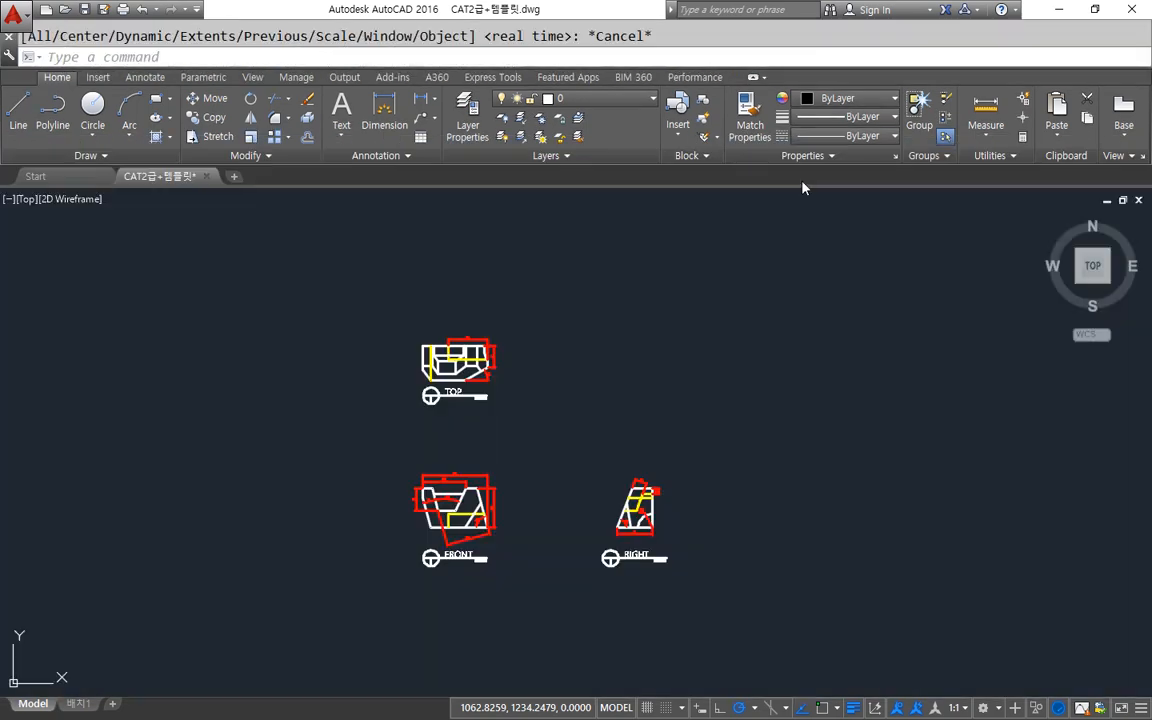
{"action": "mouse_move", "coordinate": [5, 40]}
{"action": "left_mouse_down"}
{"action": "mouse_move", "coordinate": [120, 150]}
{"action": "mouse_move", "coordinate": [215, 196]}
{"action": "mouse_move", "coordinate": [313, 192]}
{"action": "left_mouse_up"}
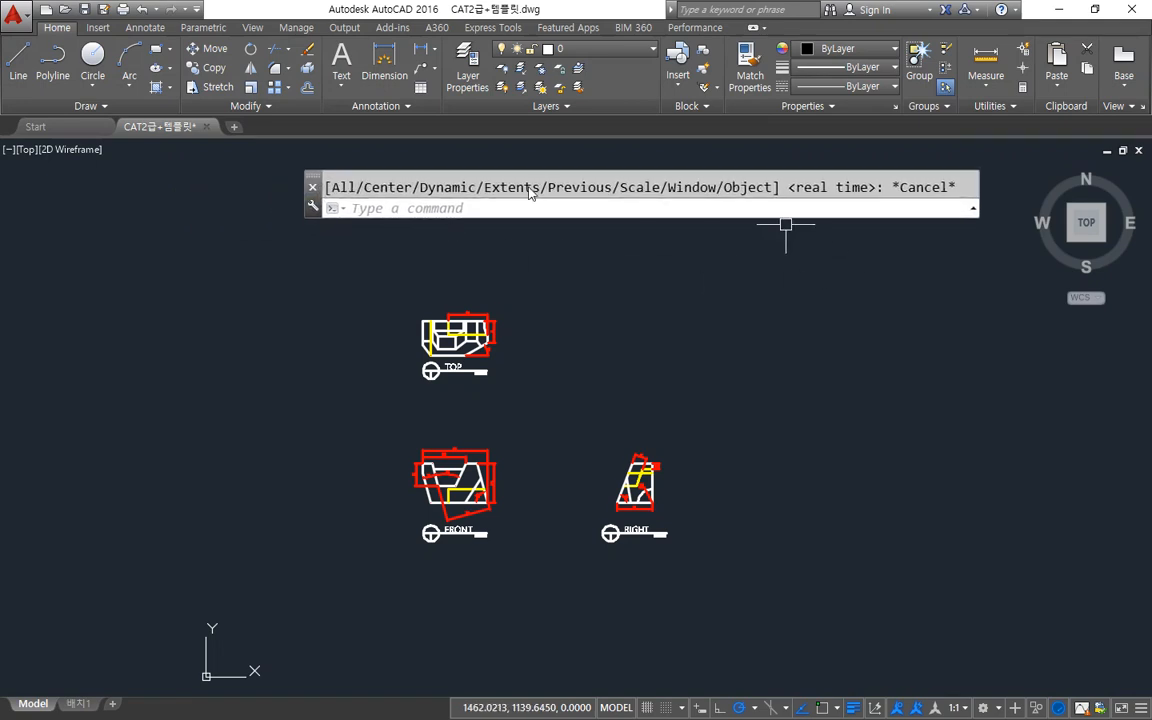
Zoom model space by a scale factor of 2, bring the FRONT view into sight and apply the factor 2 again
{"action": "key", "text": "Return"}
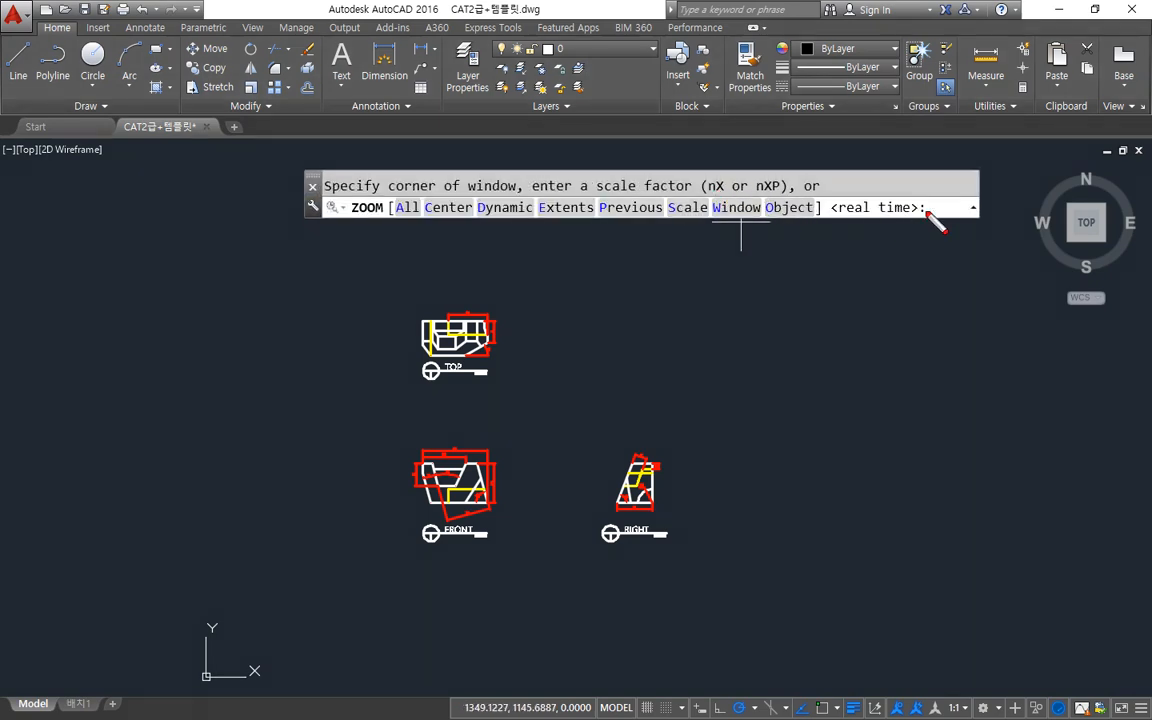
{"action": "type", "text": "2"}
{"action": "key", "text": "Return"}
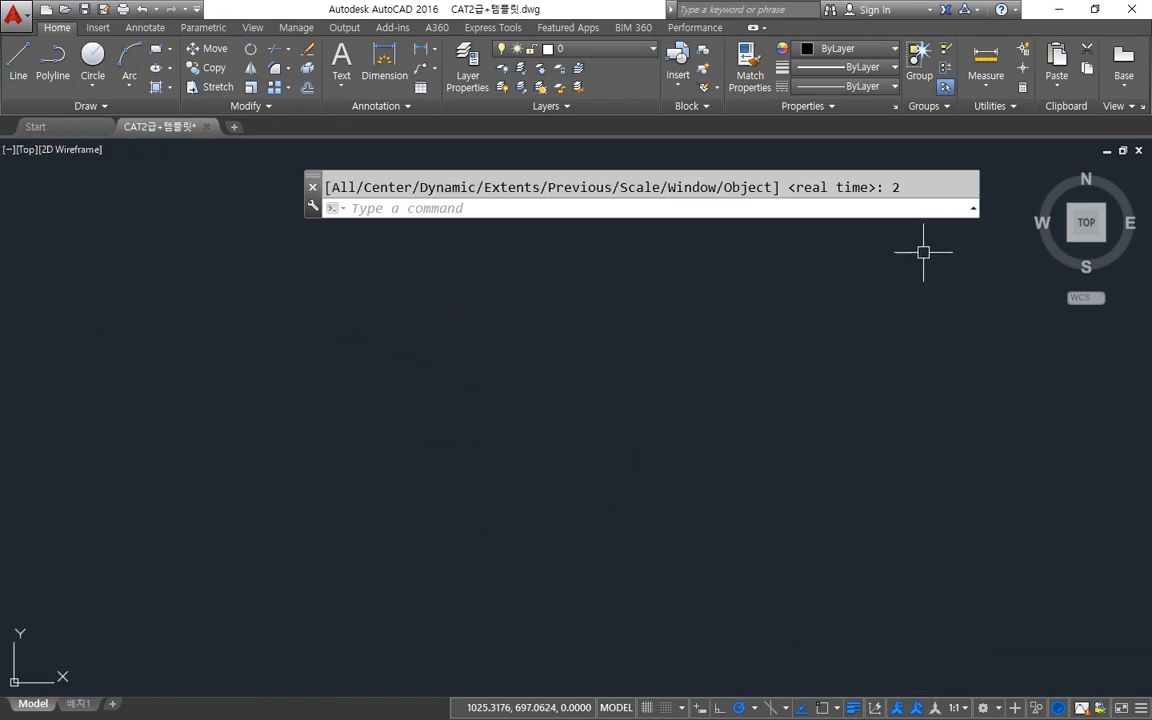
{"action": "middle_click_drag", "start_coordinate": [381, 483], "coordinate": [479, 533]}
{"action": "mouse_move", "coordinate": [281, 575]}
{"action": "middle_mouse_down"}
{"action": "mouse_move", "coordinate": [831, 263]}
{"action": "mouse_move", "coordinate": [840, 270]}
{"action": "middle_mouse_up"}
{"action": "mouse_move", "coordinate": [667, 543]}
{"action": "middle_mouse_down"}
{"action": "mouse_move", "coordinate": [530, 379]}
{"action": "mouse_move", "coordinate": [467, 346]}
{"action": "middle_mouse_up"}
{"action": "type", "text": "z"}
{"action": "key", "text": "Return"}
{"action": "type", "text": "2"}
{"action": "key", "text": "Return"}
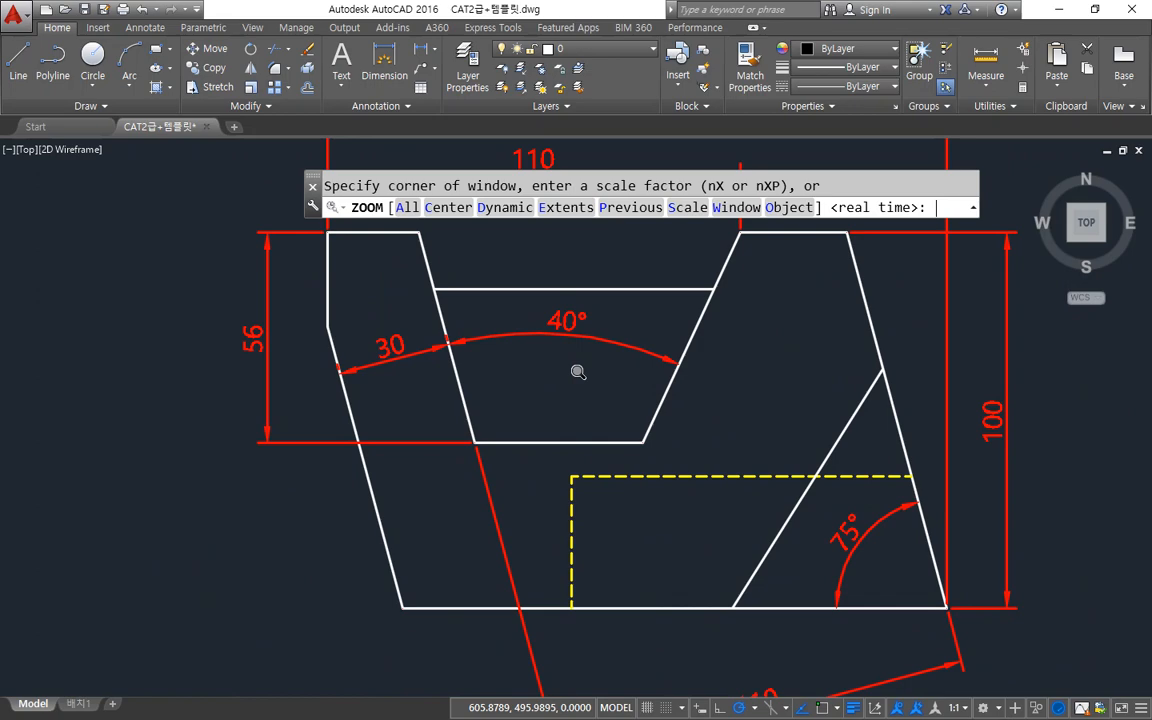
Zoom the FRONT view in model space with scale factor 3 and with scale factor 1
{"action": "type", "text": "z"}
{"action": "key", "text": "Return"}
{"action": "type", "text": "3"}
{"action": "key", "text": "Return"}
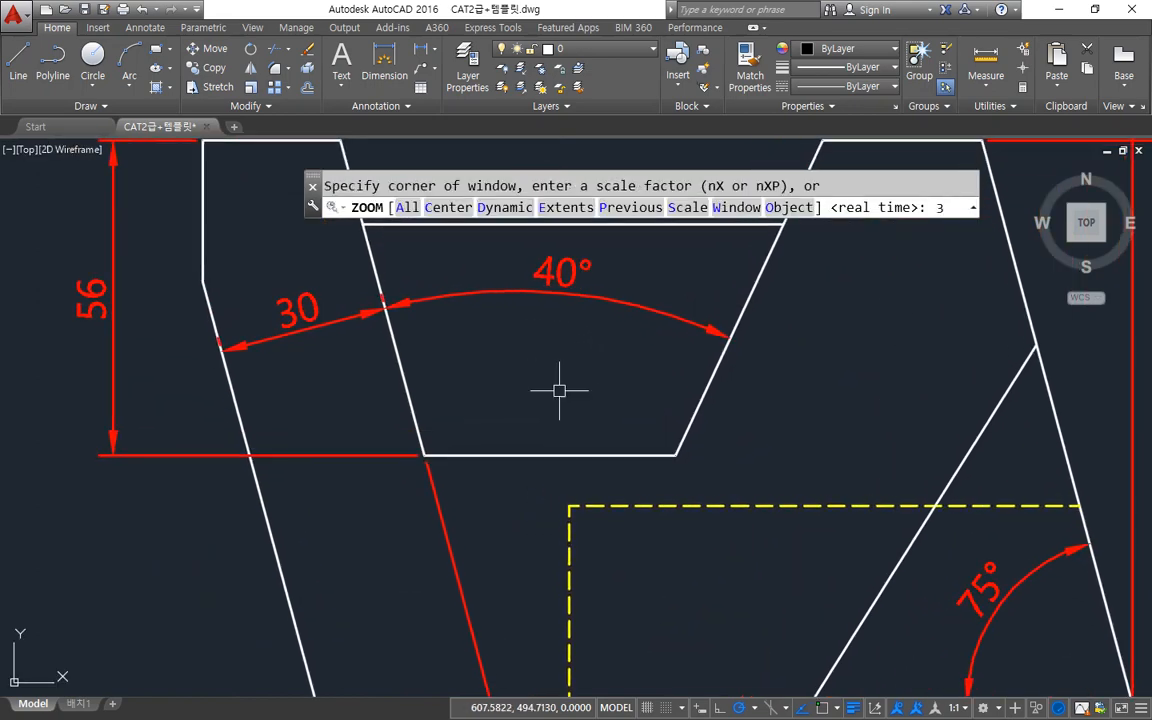
{"action": "type", "text": "z"}
{"action": "key", "text": "Return"}
{"action": "type", "text": "1"}
{"action": "key", "text": "Return"}
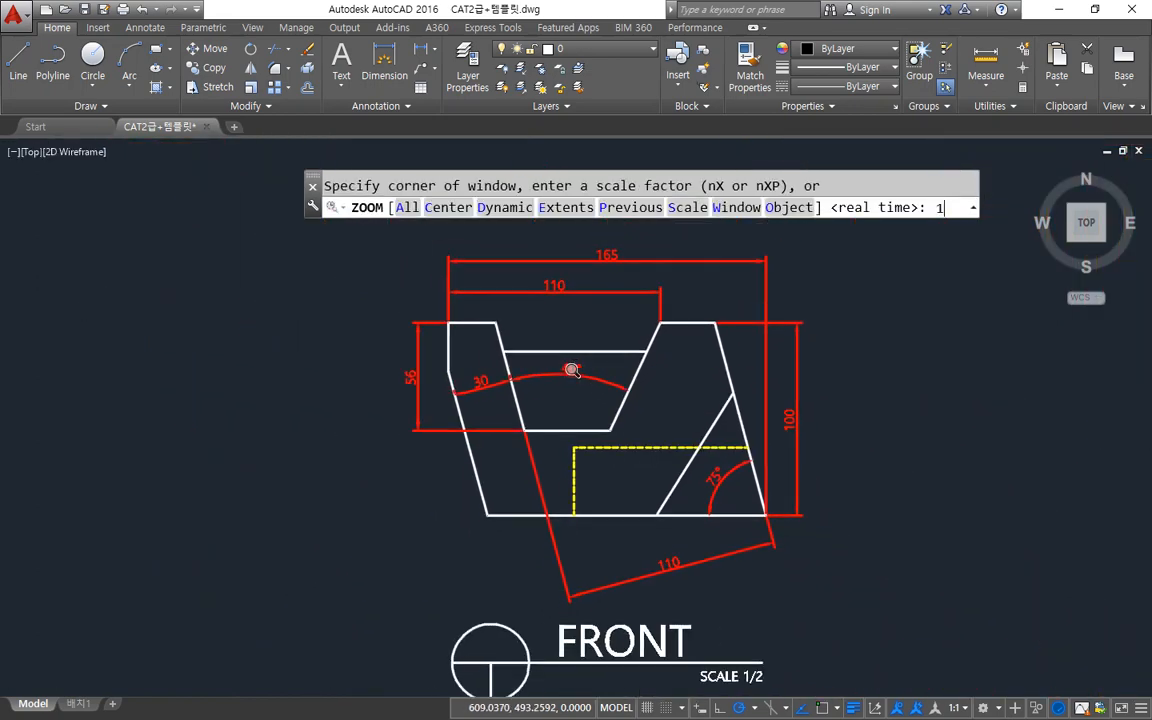
Zoom the FRONT view in model space with scale factor 2 and return to scale factor 1
{"action": "type", "text": "z"}
{"action": "key", "text": "Return"}
{"action": "type", "text": "2"}
{"action": "key", "text": "Return"}
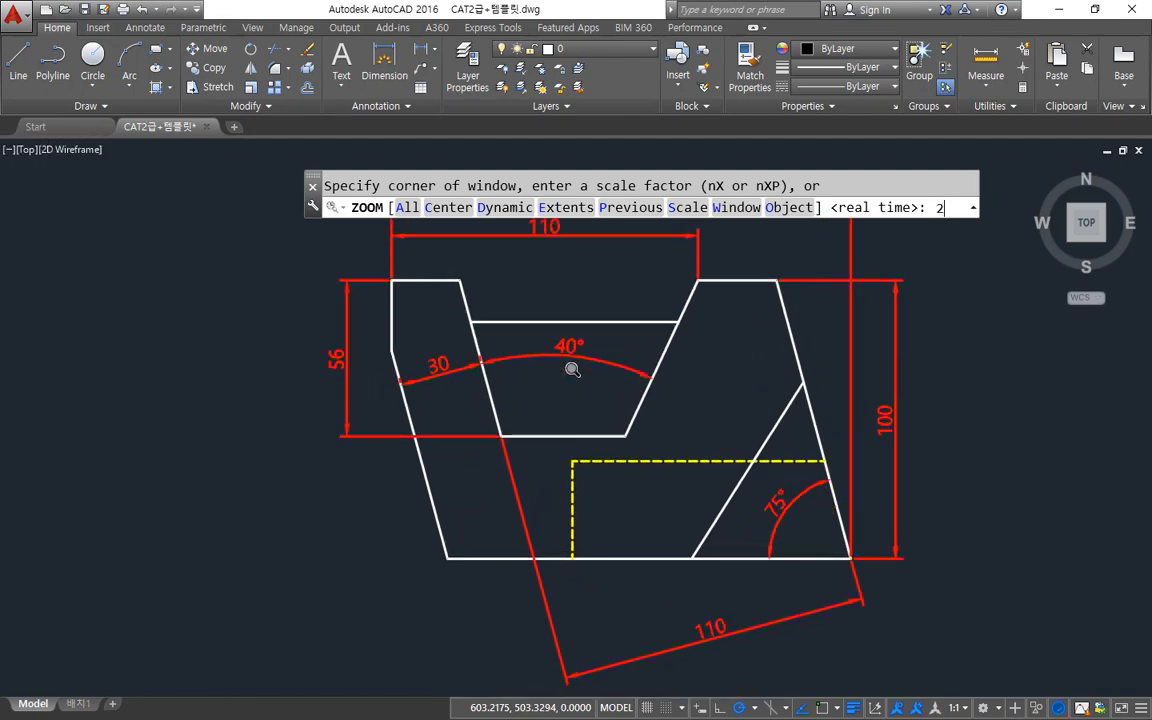
{"action": "type", "text": "z"}
{"action": "key", "text": "Return"}
{"action": "type", "text": "1"}
{"action": "key", "text": "Return"}
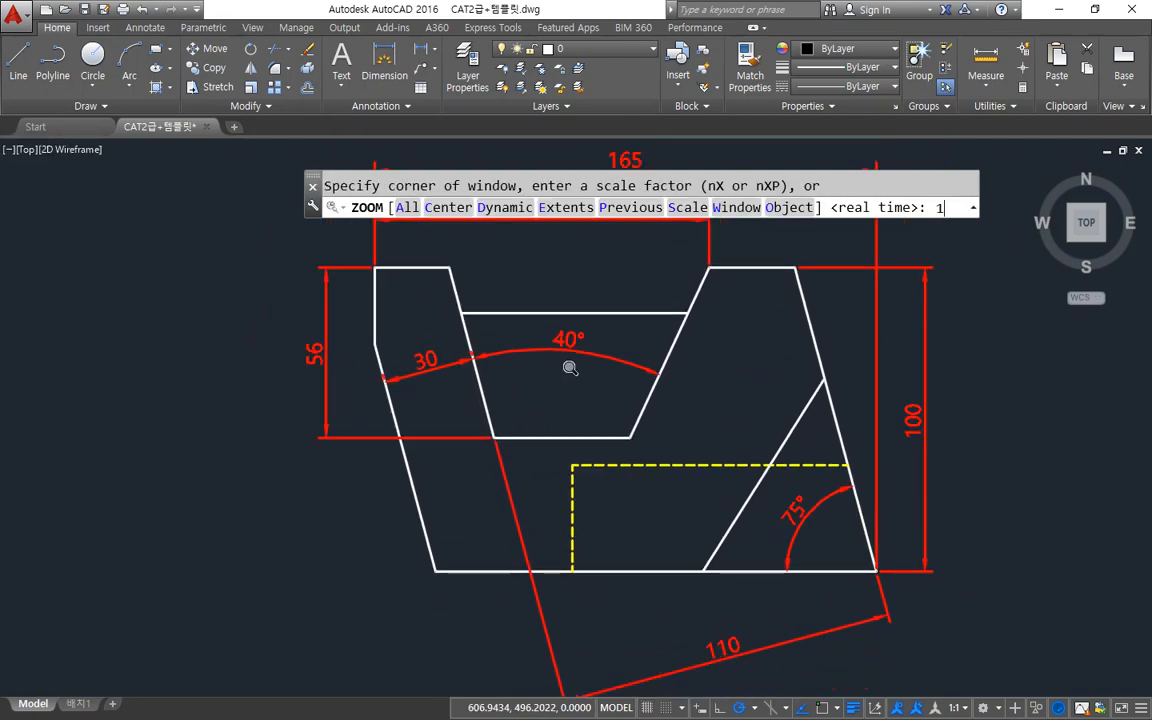
Compare the FRONT view at zoom scale factor 0.5 and at scale factor 2
{"action": "type", "text": "z"}
{"action": "key", "text": "Return"}
{"action": "type", "text": "0.5"}
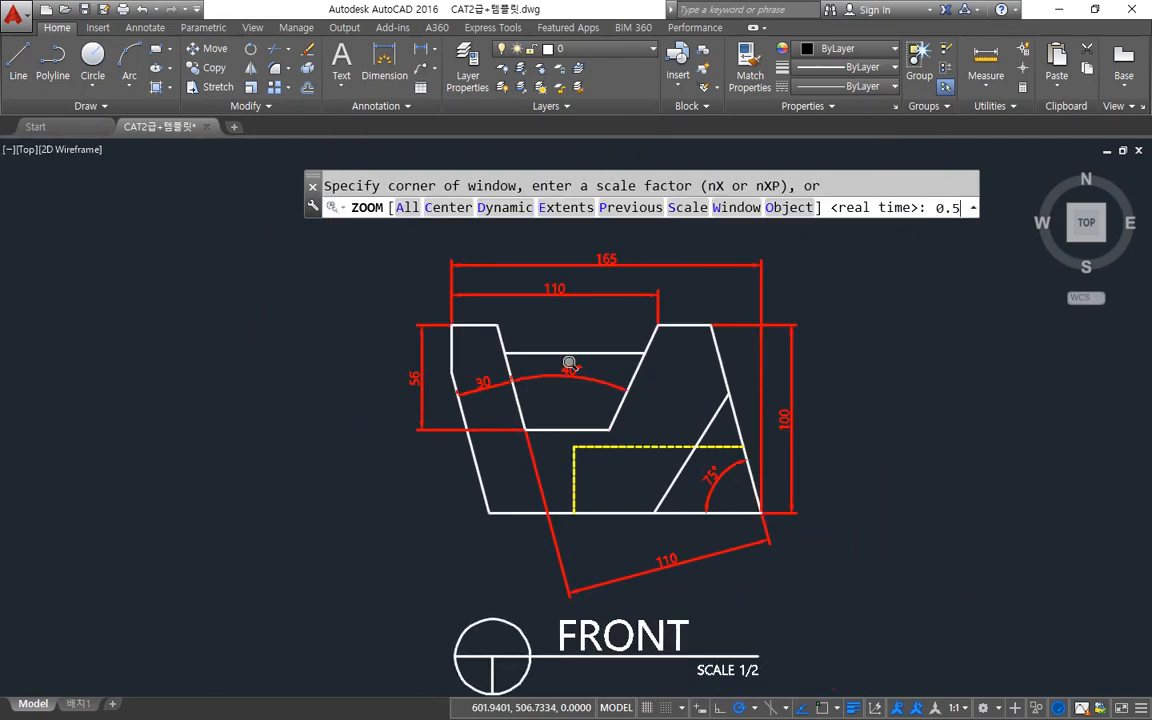
{"action": "key", "text": "Return"}
{"action": "type", "text": "z"}
{"action": "key", "text": "Return"}
{"action": "type", "text": "2"}
{"action": "key", "text": "Return"}
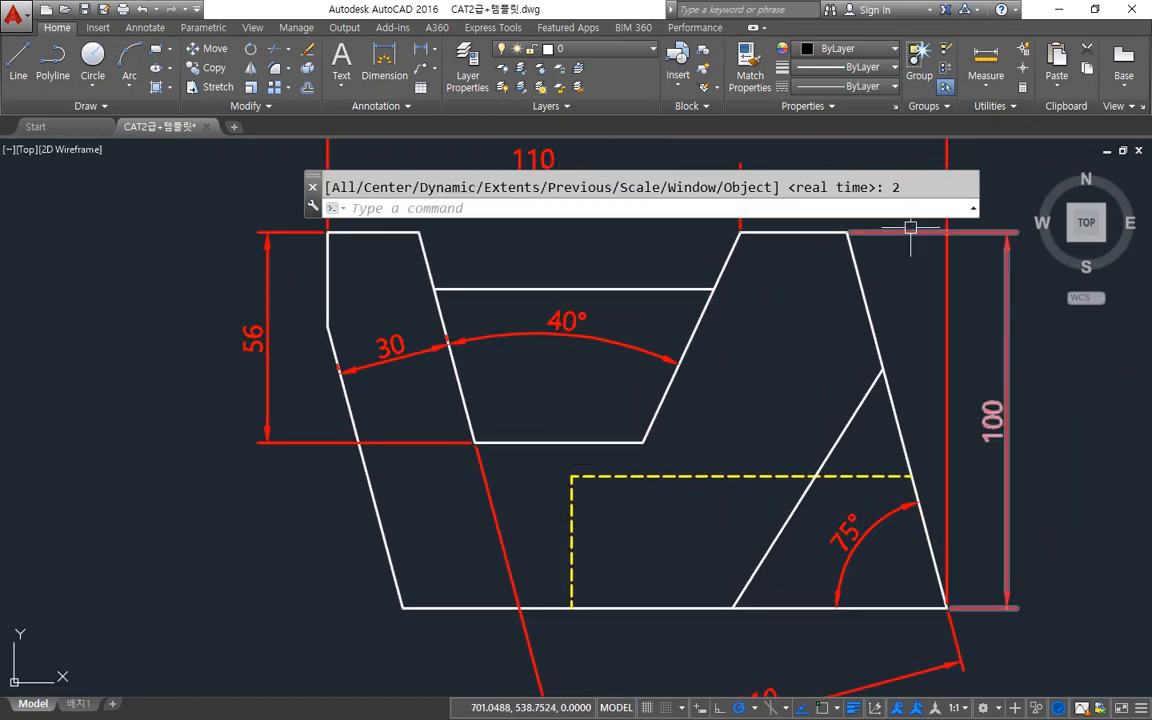
Review the model space LIMITS, accepting the default corners, and check the corner values a second time before cancelling
{"action": "mouse_move", "coordinate": [910, 228]}
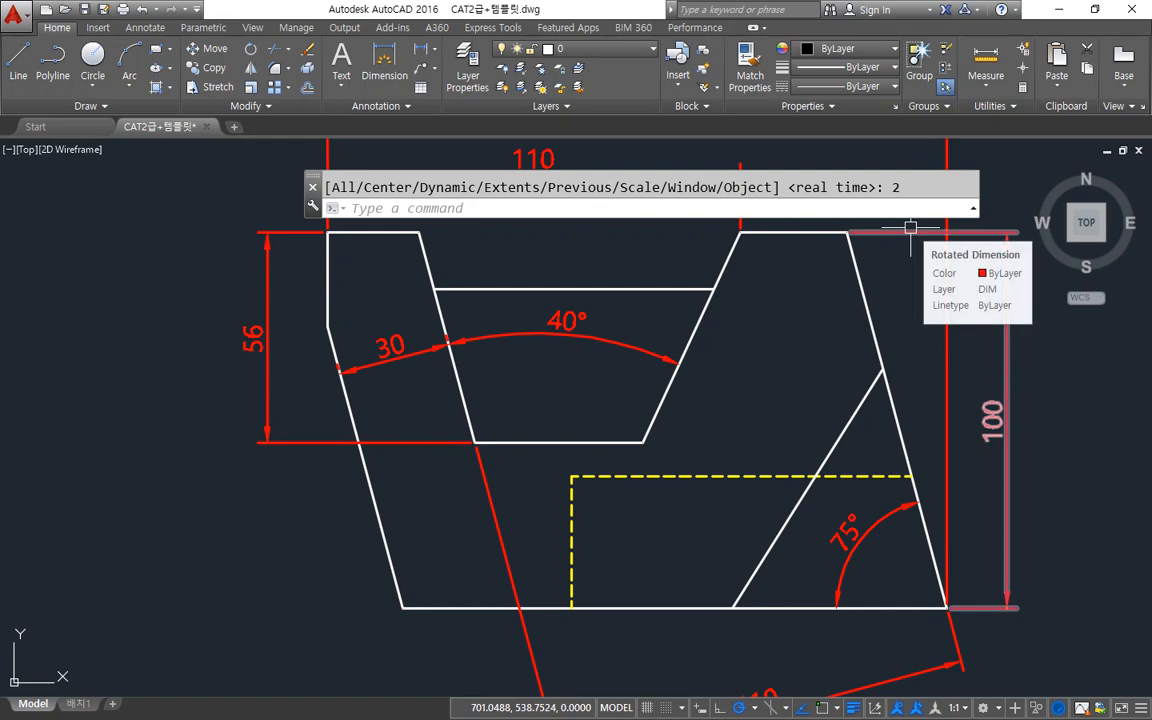
{"action": "type", "text": "l"}
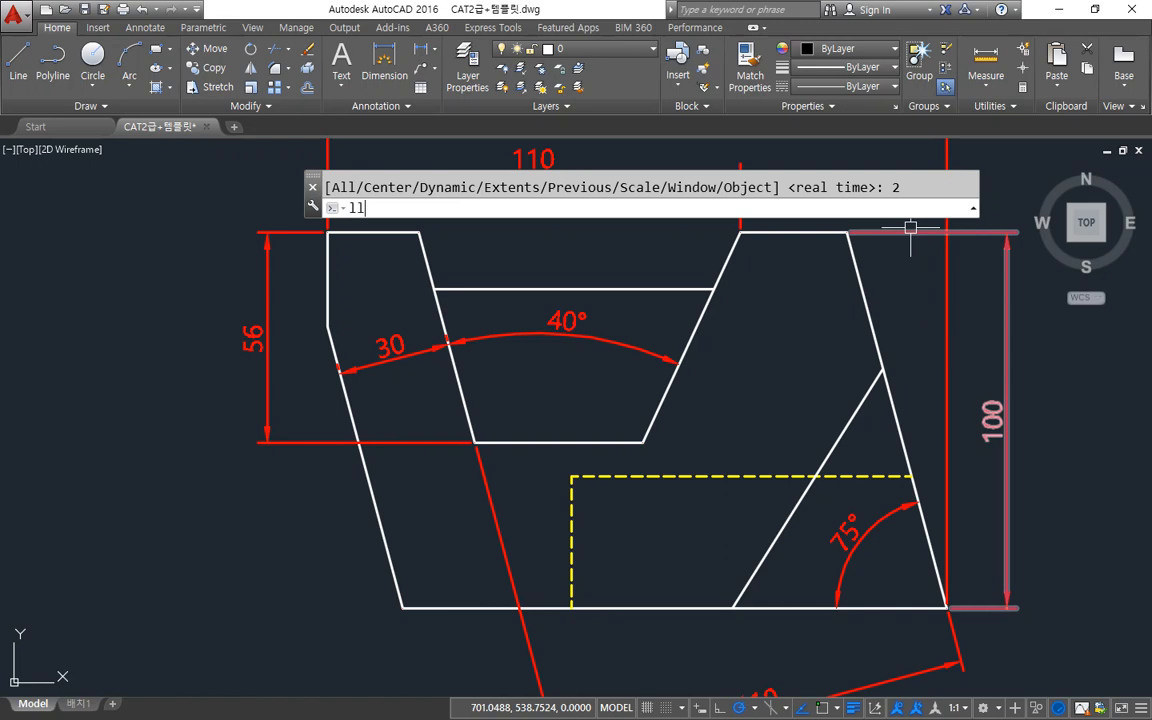
{"action": "type", "text": "imits"}
{"action": "key", "text": "Return"}
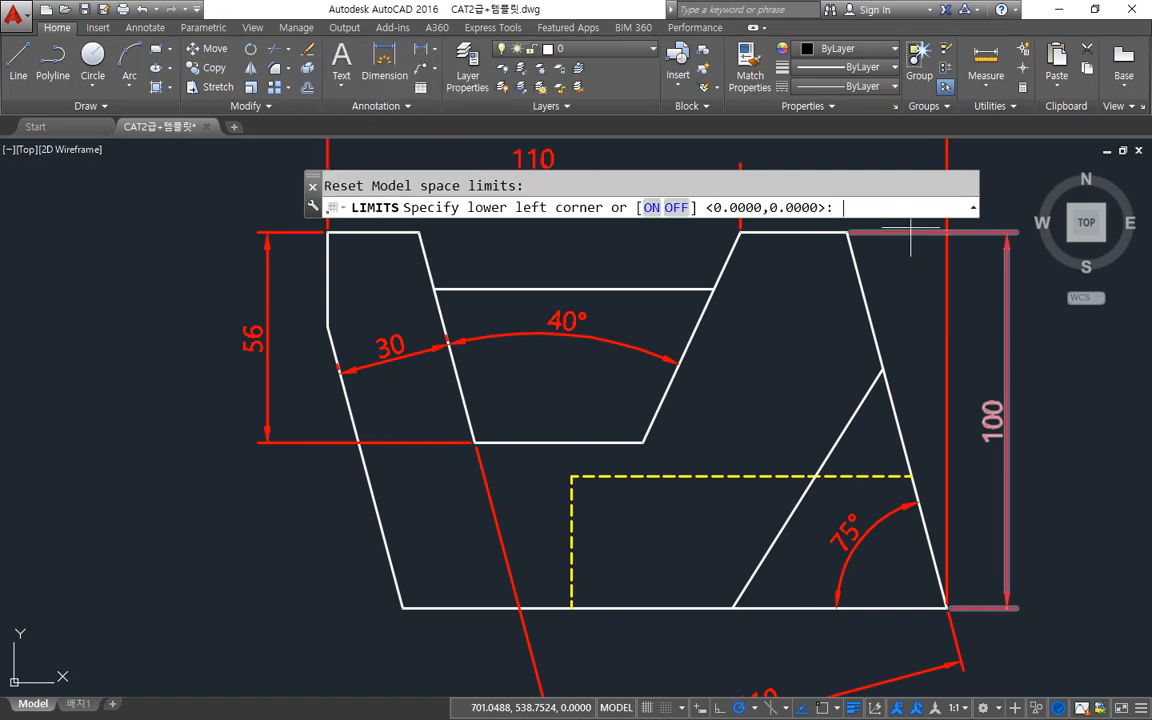
{"action": "key", "text": "Return"}
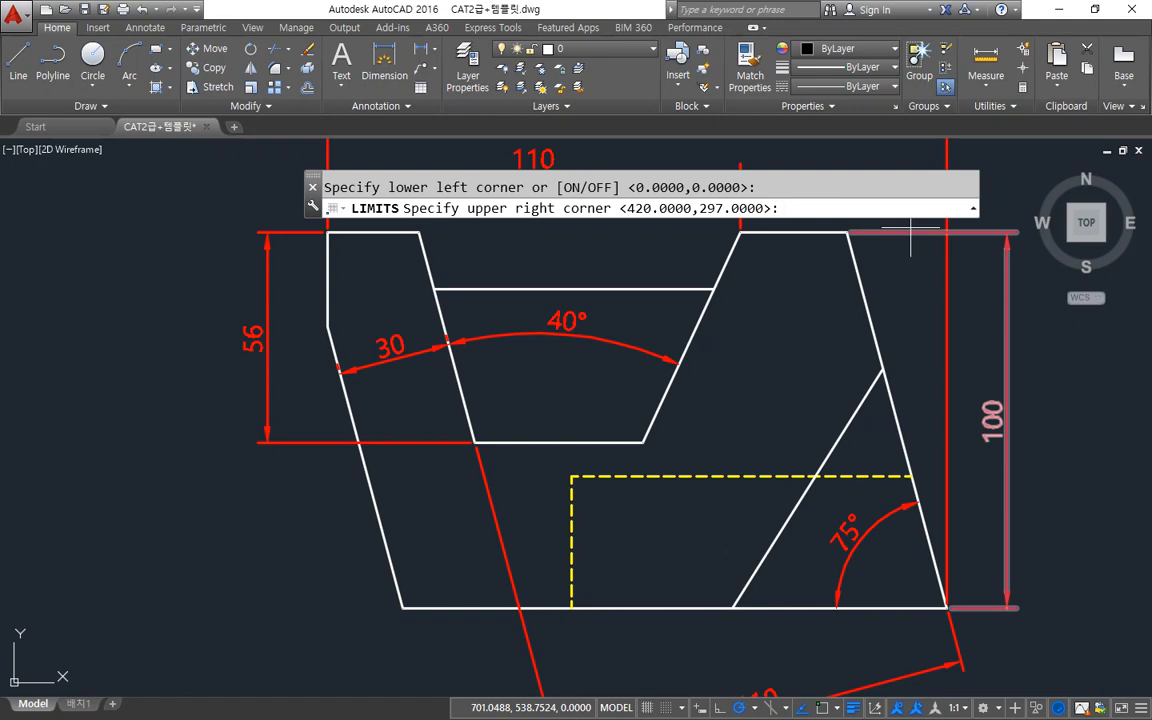
{"action": "key", "text": "Return"}
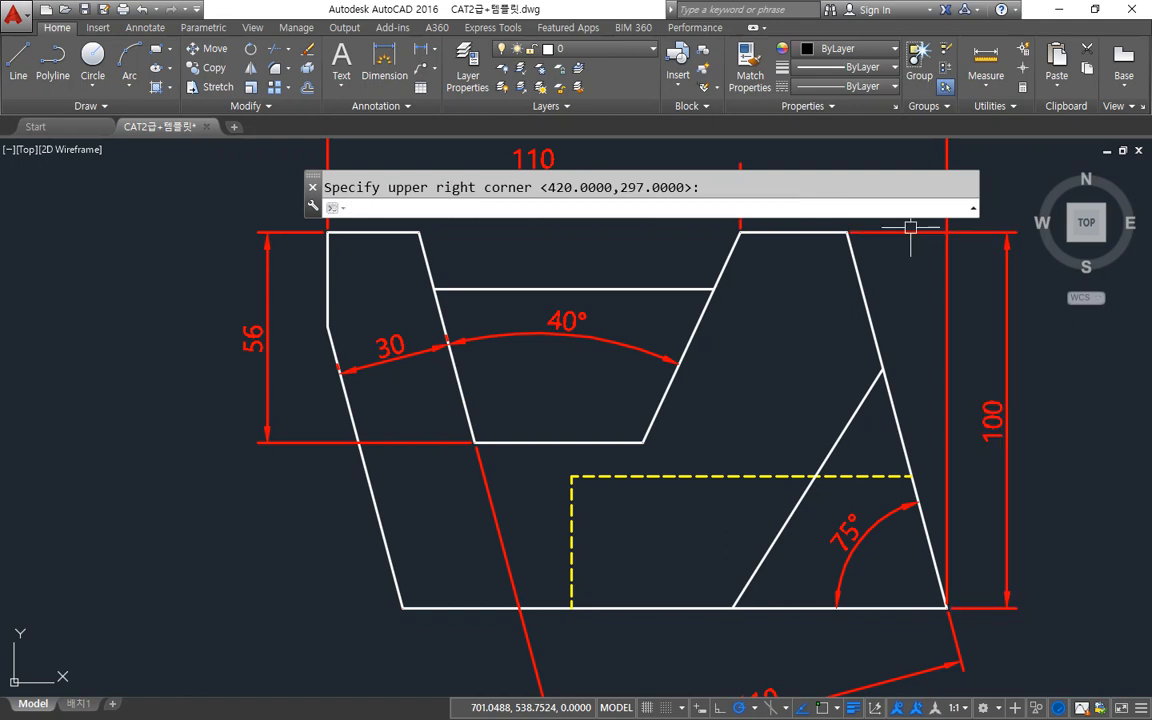
{"action": "key", "text": "Return"}
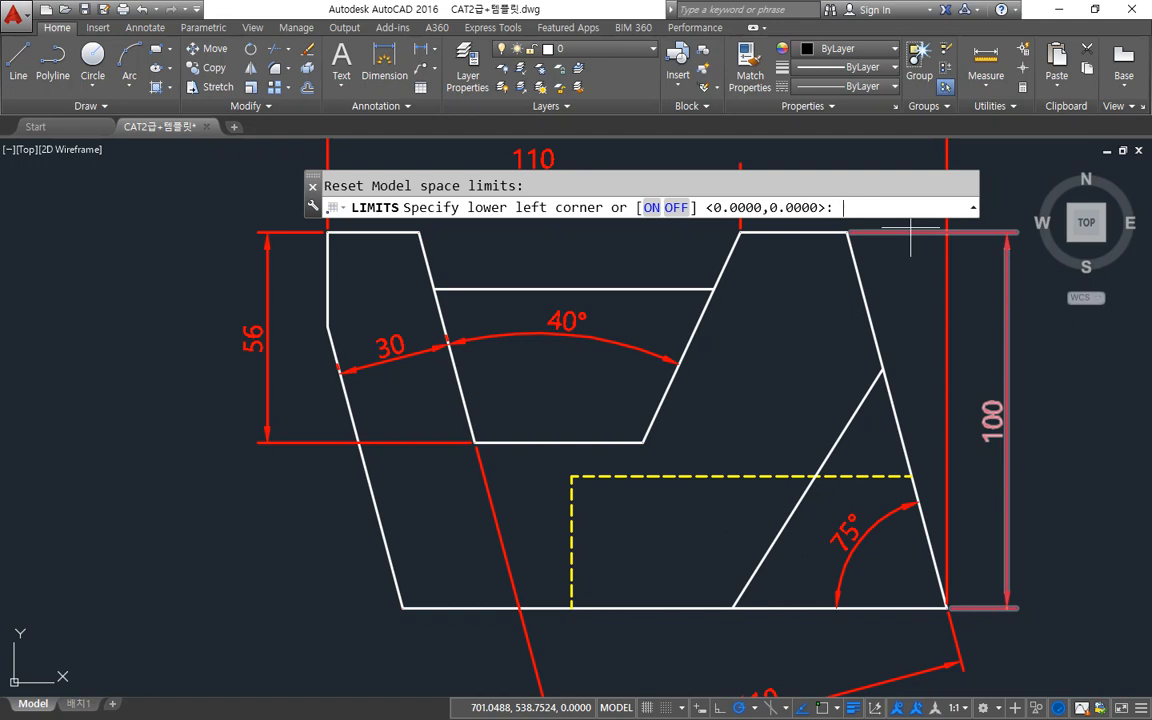
{"action": "key", "text": "Return"}
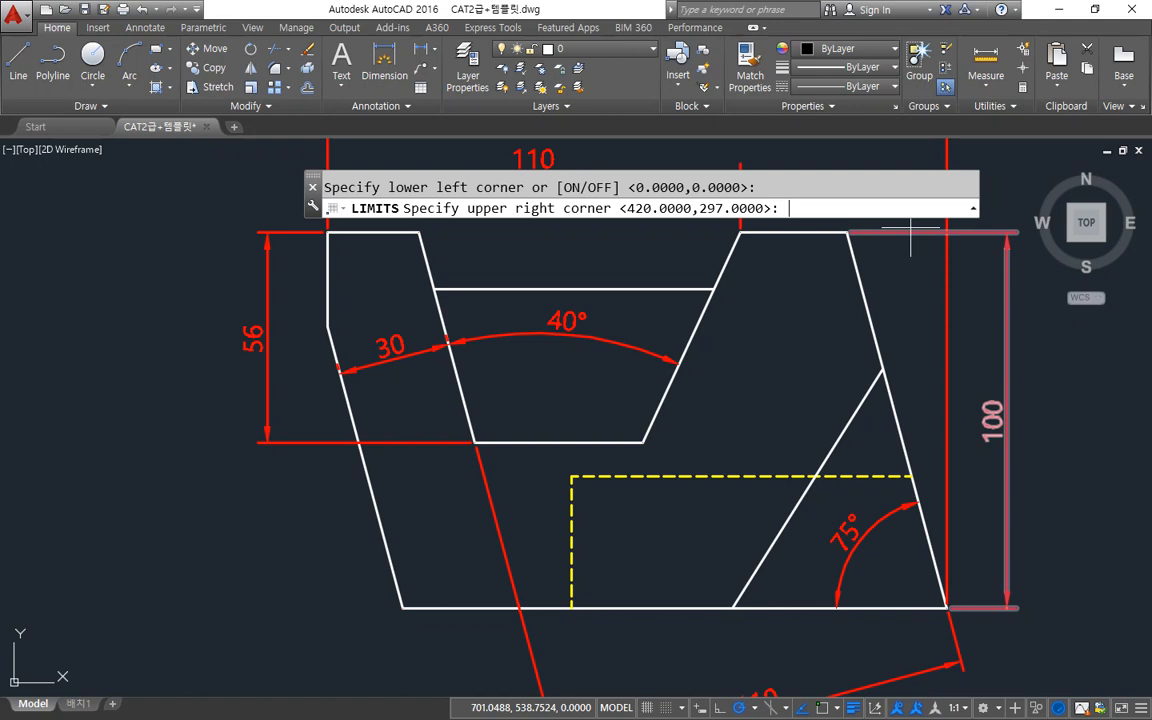
{"action": "key", "text": "Escape"}
{"action": "key", "text": "Escape"}
Zoom model space relative to the current view by a factor of 2x, twice in a row
{"action": "type", "text": "z"}
{"action": "key", "text": "Return"}
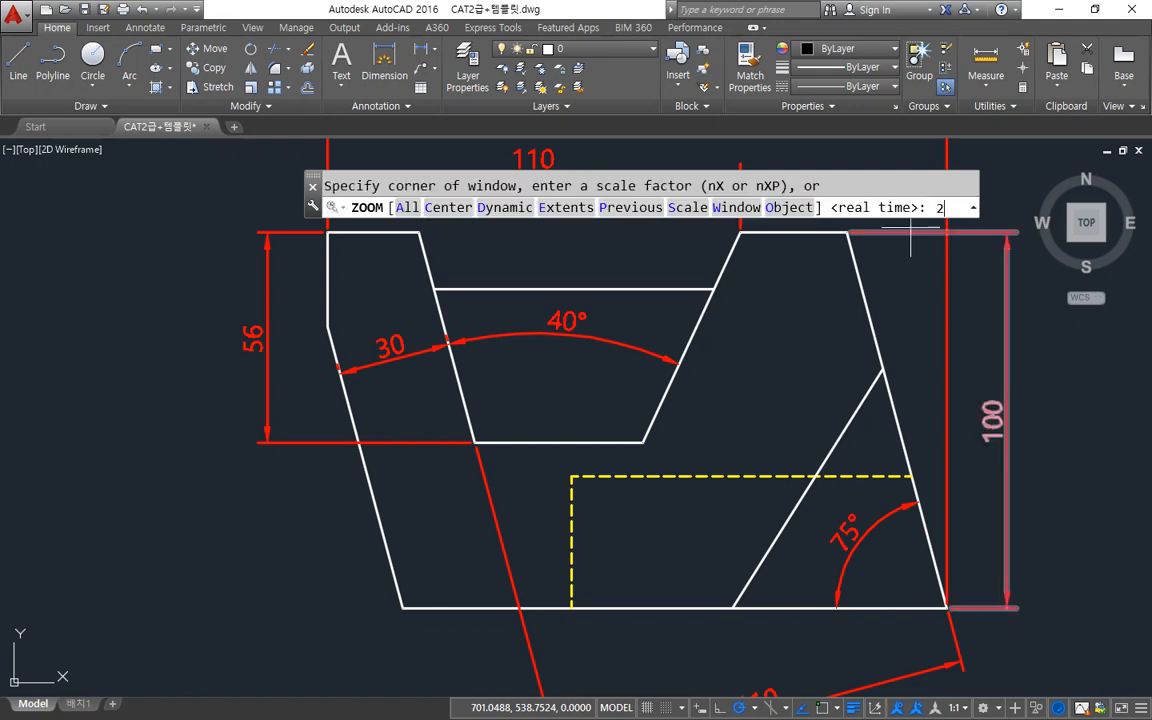
{"action": "type", "text": "2x"}
{"action": "key", "text": "Return"}
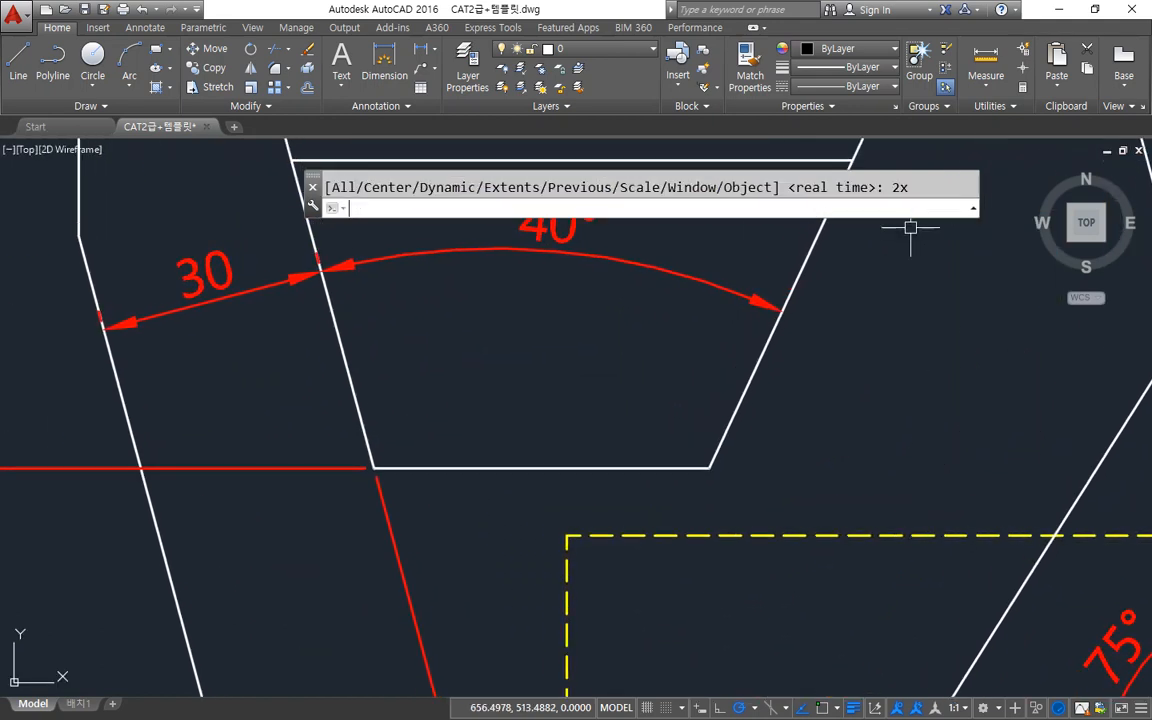
{"action": "key", "text": "Return"}
{"action": "type", "text": "2x"}
{"action": "key", "text": "Return"}
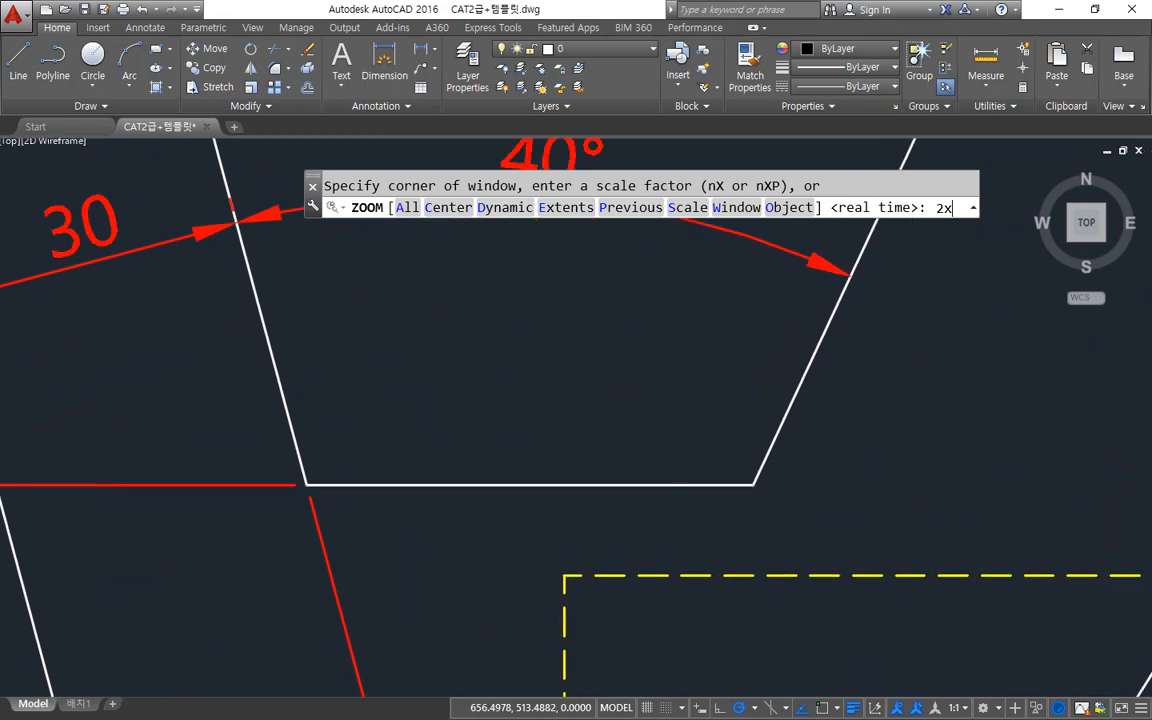
Zoom model space by 1/2x relative to the current view twice, and by 2x once more
{"action": "key", "text": "Return"}
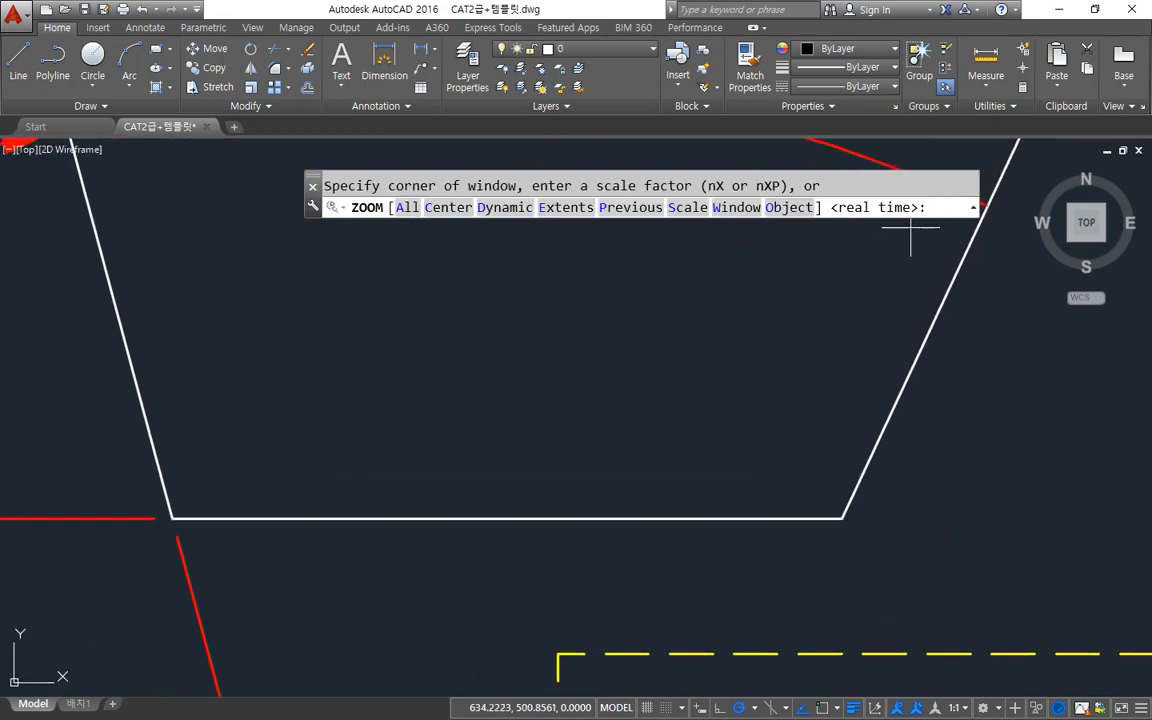
{"action": "type", "text": "1/2x"}
{"action": "key", "text": "Return"}
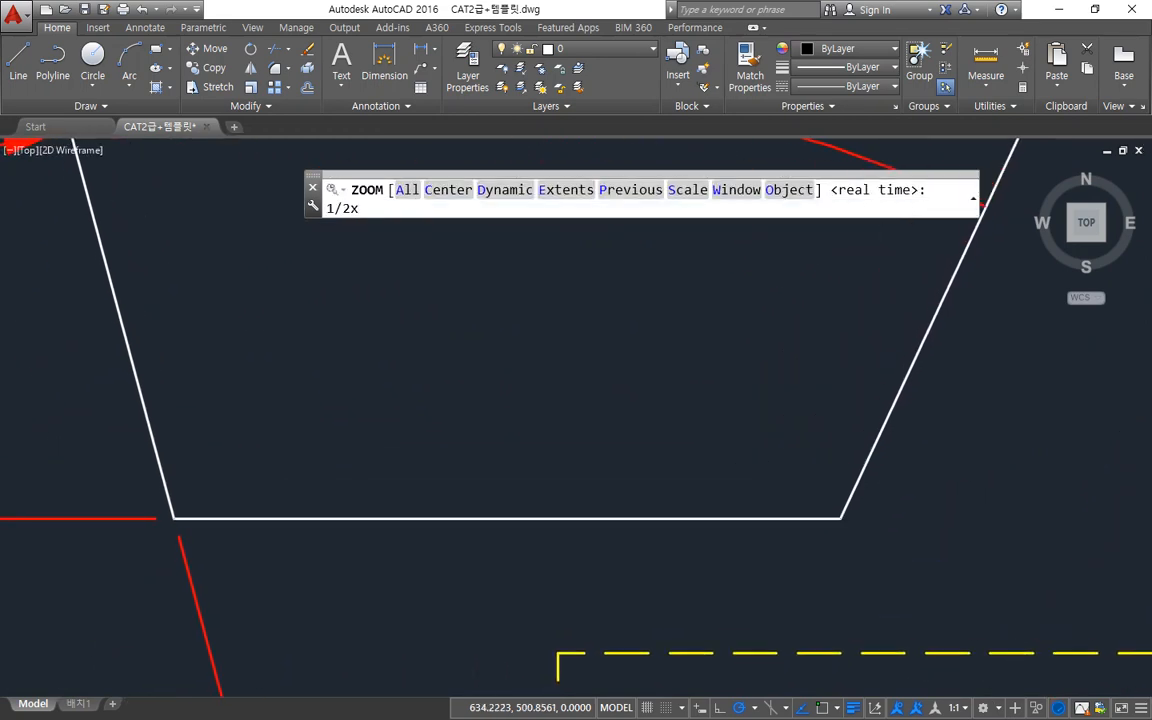
{"action": "key", "text": "Return"}
{"action": "type", "text": "1/2x"}
{"action": "key", "text": "Return"}
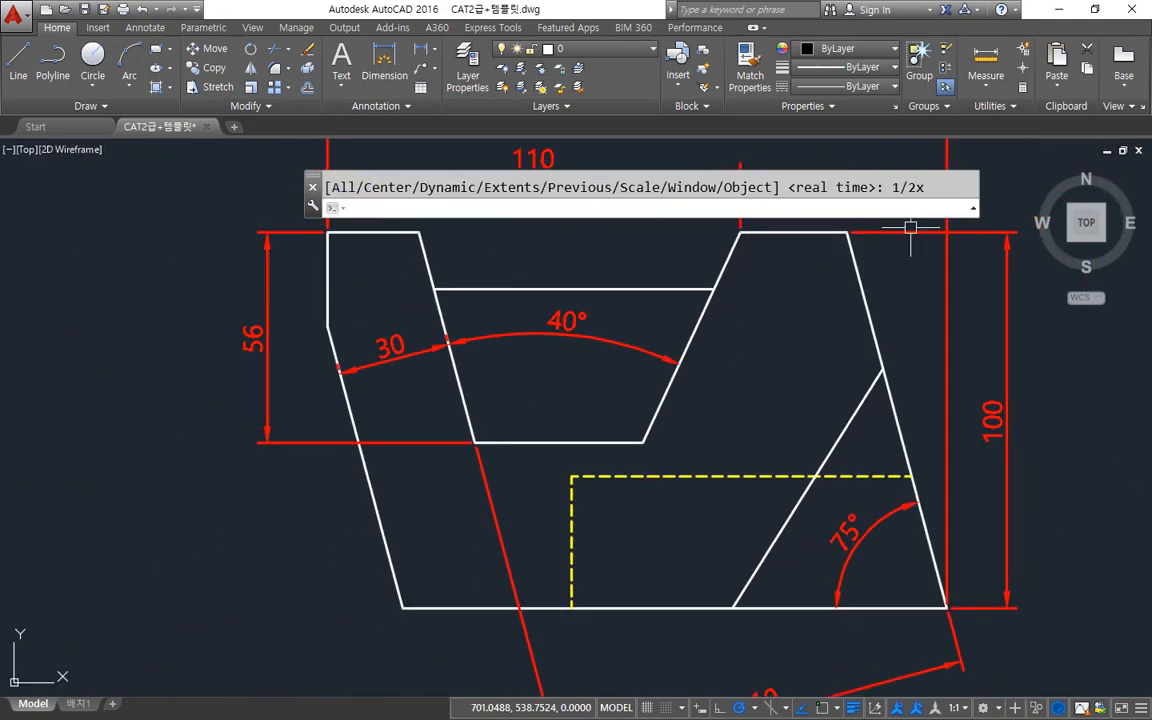
{"action": "key", "text": "Return"}
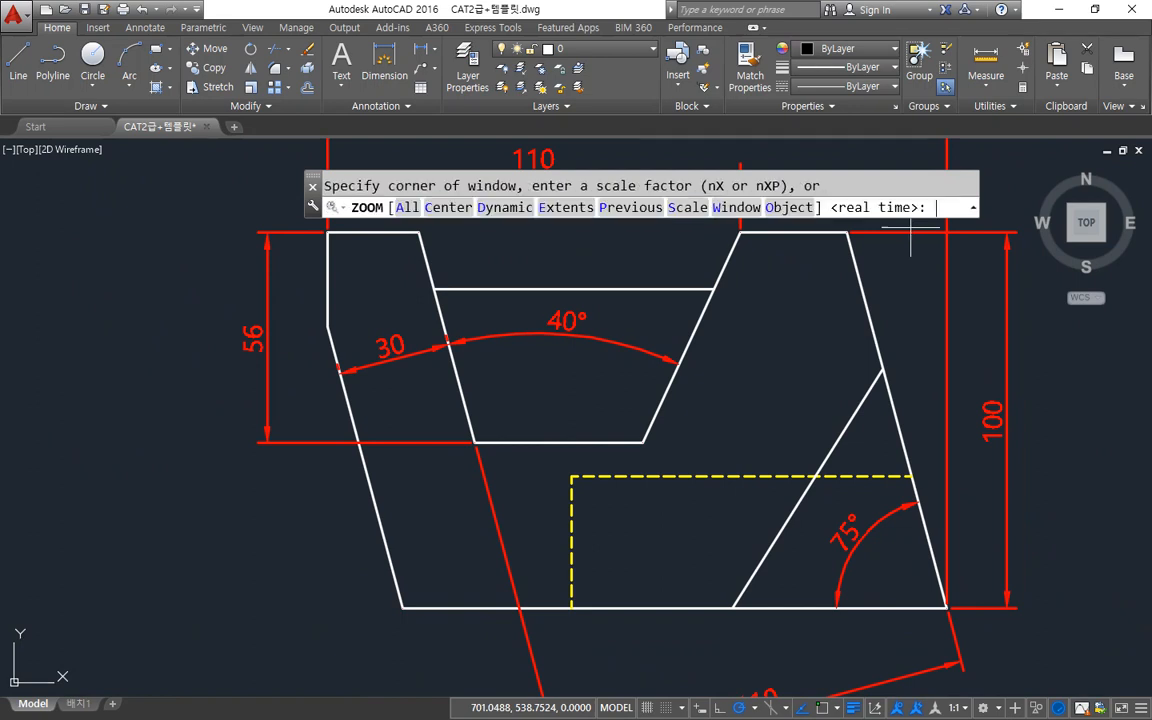
{"action": "key", "text": "Return"}
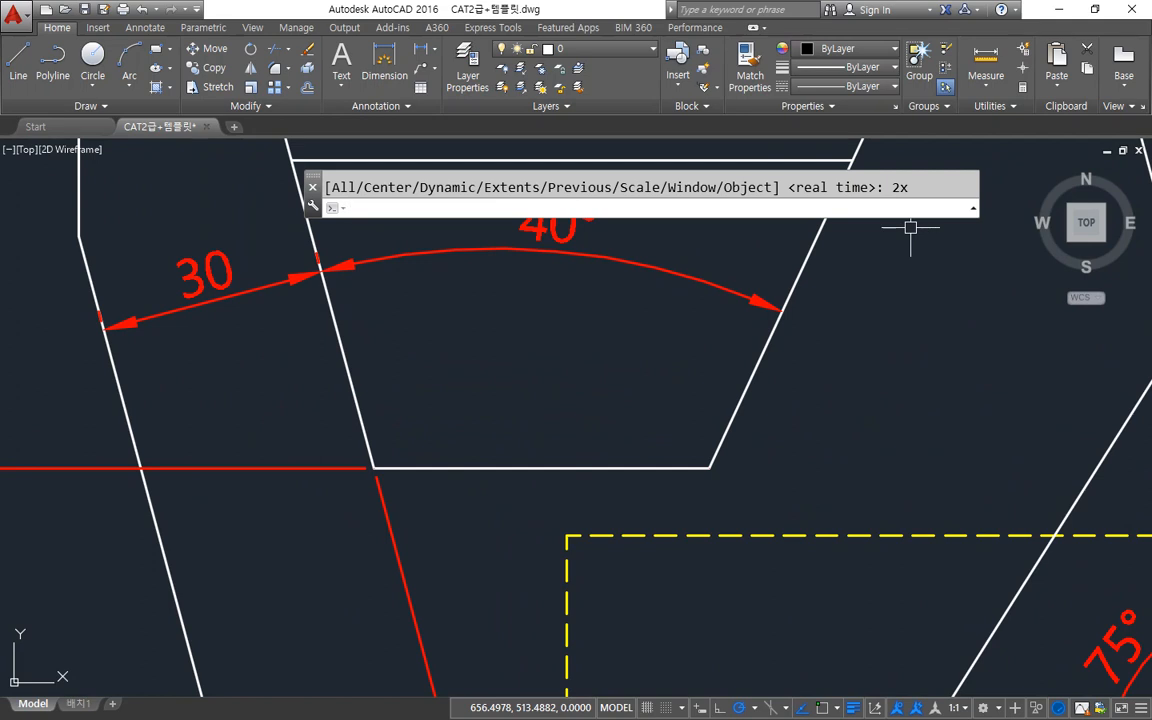
Open the 배치1 layout, activate the FRONT viewport, zoom it to 1/3xp and pan so the FRONT title fits inside
{"action": "left_click", "coordinate": [78, 704]}
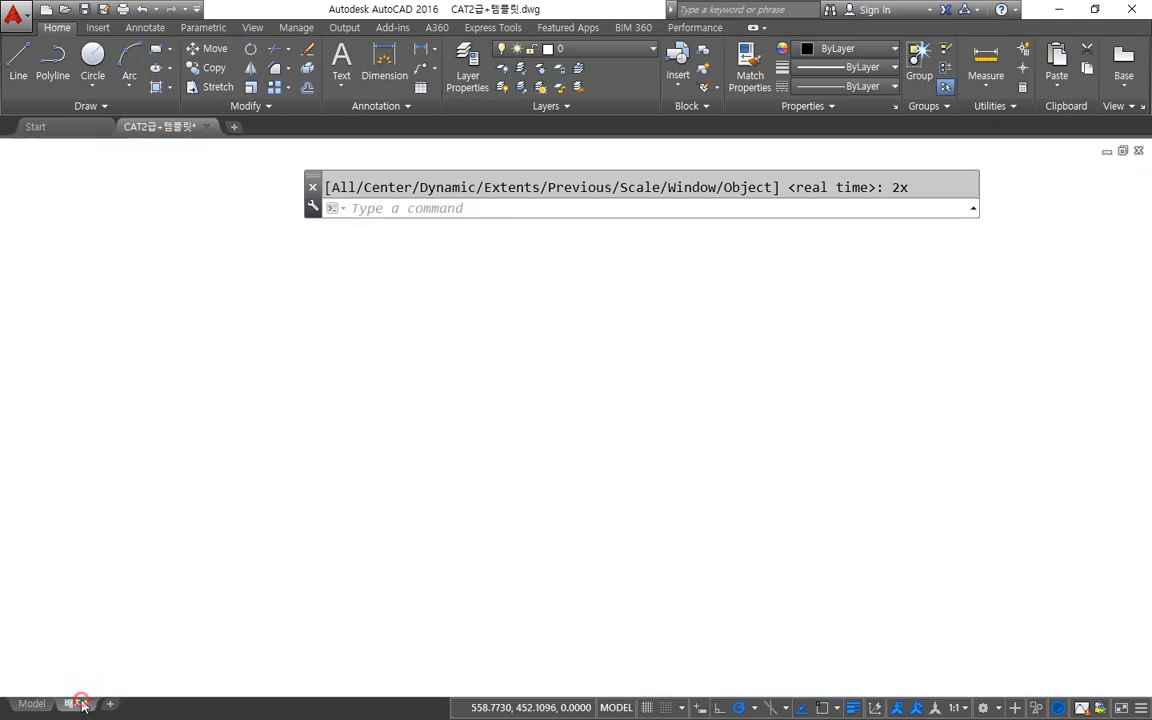
{"action": "double_click", "coordinate": [465, 405]}
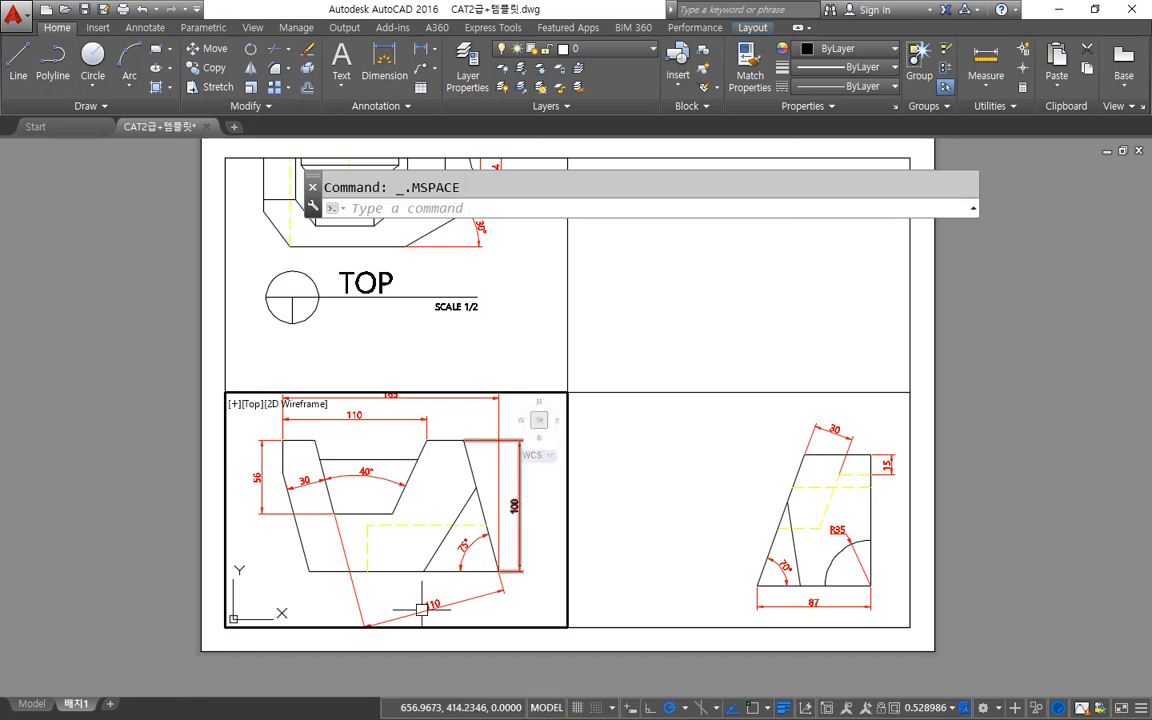
{"action": "type", "text": "z"}
{"action": "key", "text": "Return"}
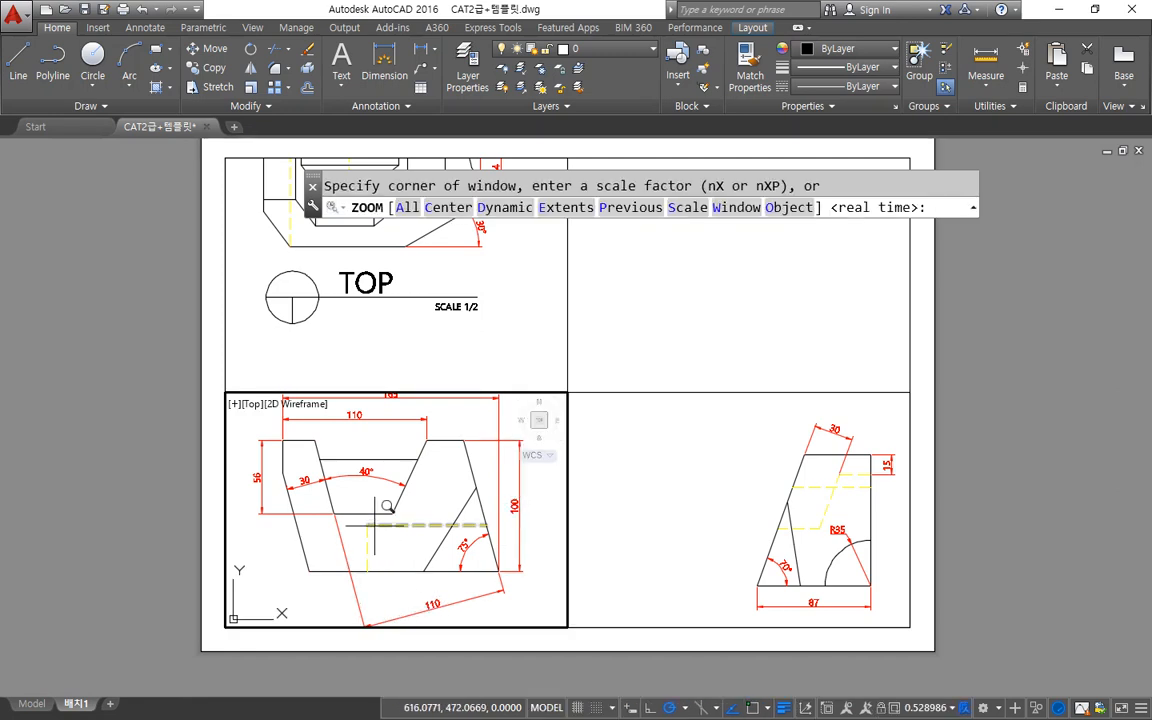
{"action": "type", "text": "1/3xp"}
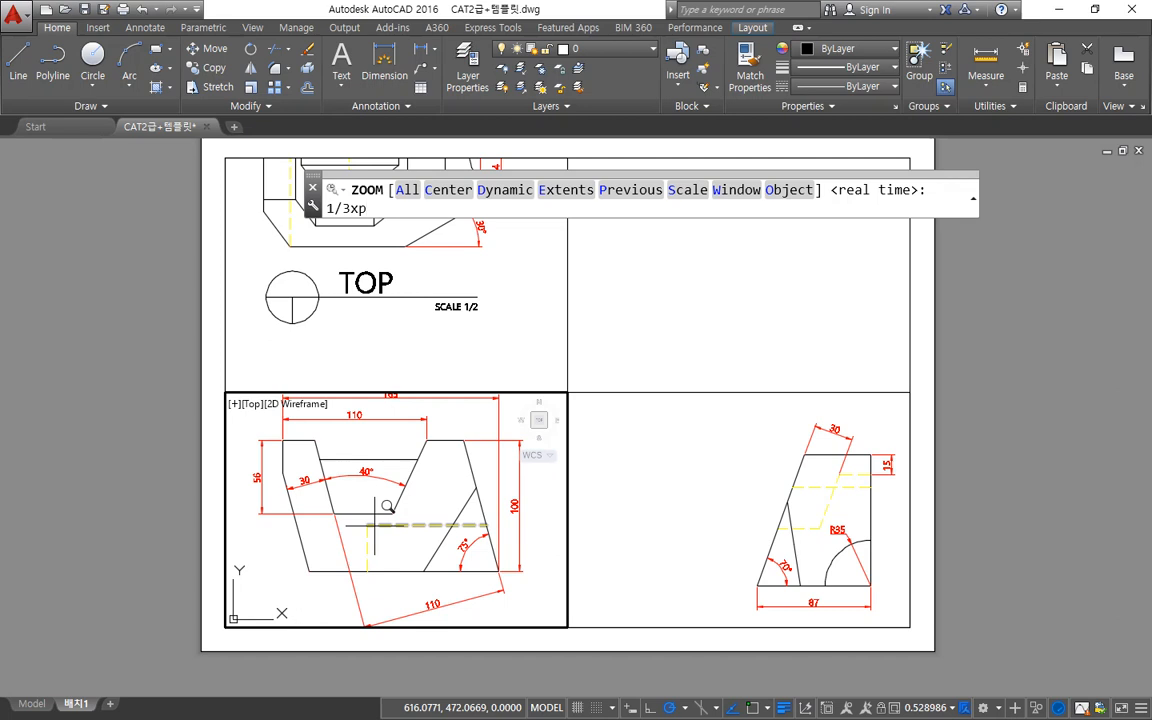
{"action": "key", "text": "Return"}
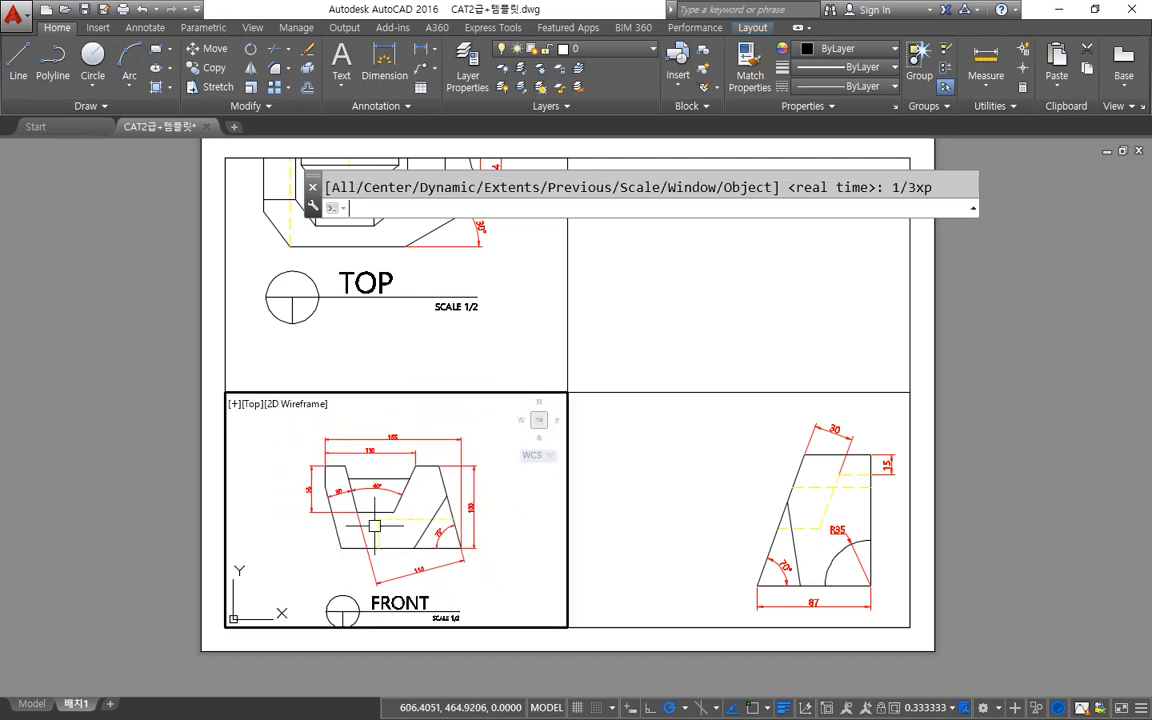
{"action": "middle_click_drag", "start_coordinate": [400, 563], "coordinate": [404, 543]}
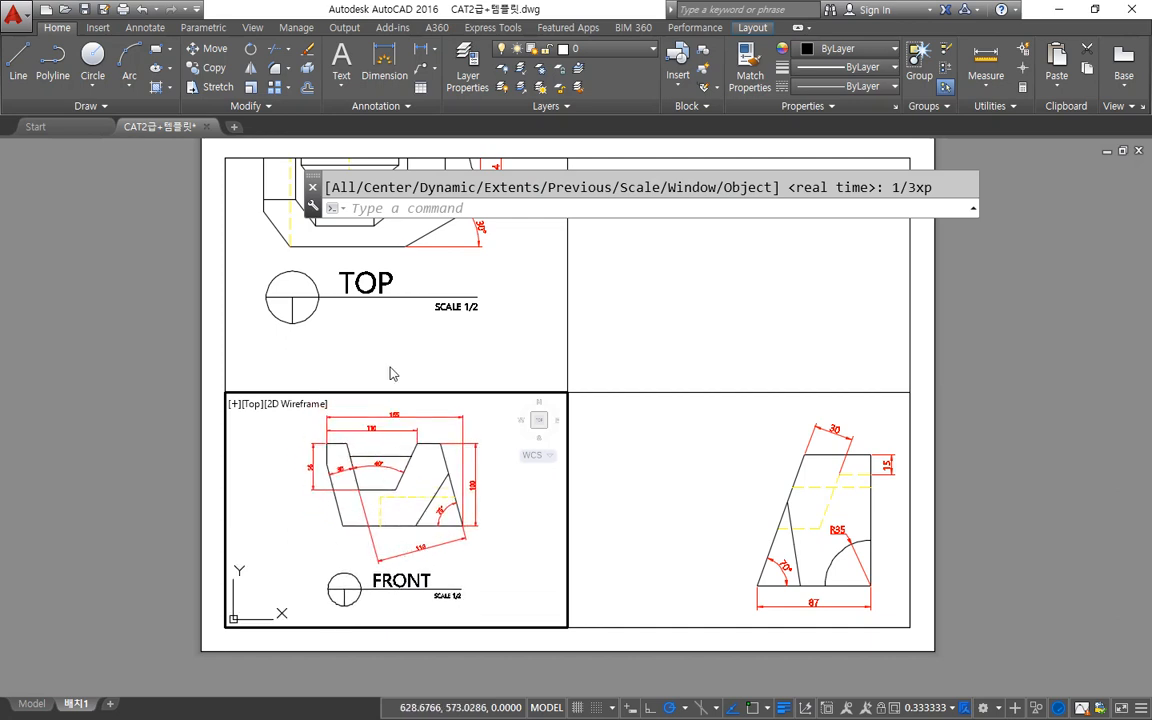
Activate the TOP viewport, zoom it to 1/3xp and pan the view nearer to the viewport's centre
{"action": "left_click", "coordinate": [404, 324]}
{"action": "key", "text": "Return"}
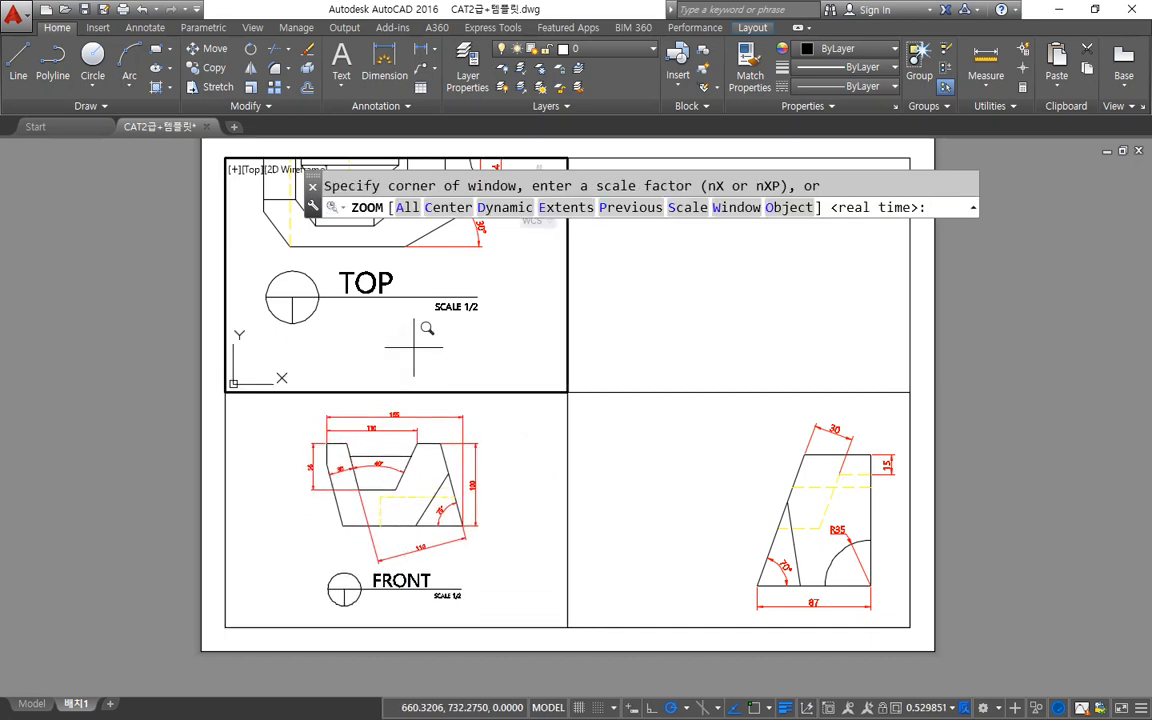
{"action": "type", "text": "1/3xp"}
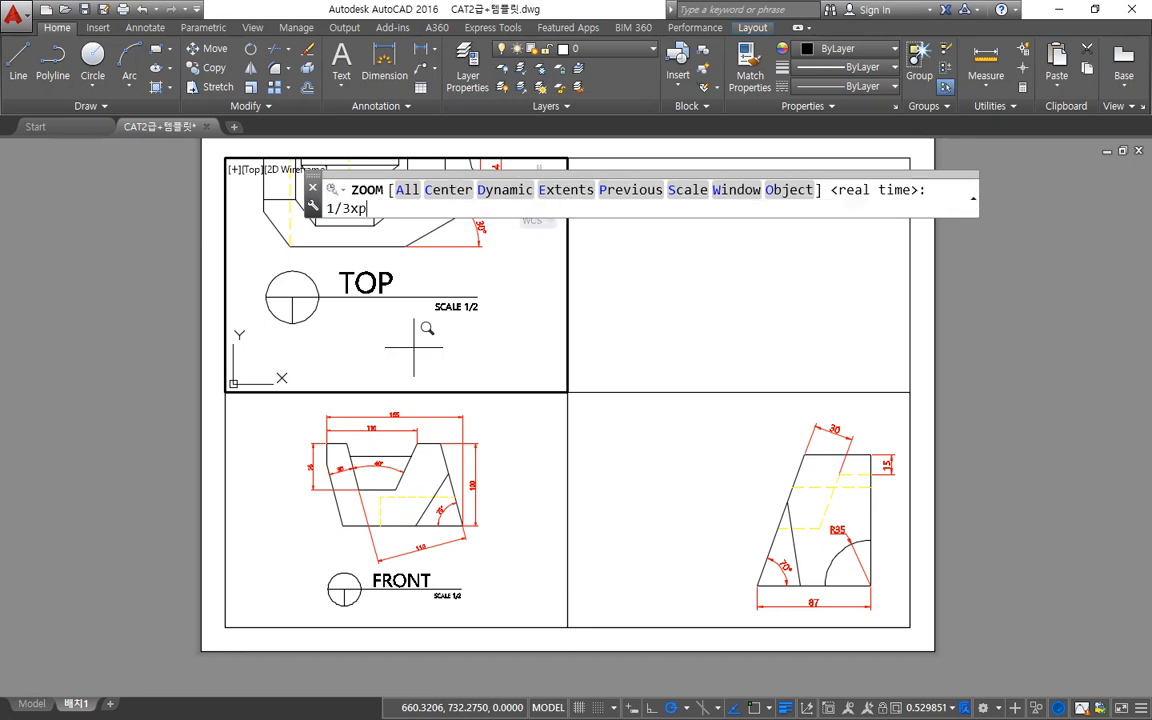
{"action": "key", "text": "Return"}
{"action": "mouse_move", "coordinate": [322, 257]}
{"action": "middle_mouse_down"}
{"action": "mouse_move", "coordinate": [397, 271]}
{"action": "mouse_move", "coordinate": [399, 298]}
{"action": "middle_mouse_up"}
Activate the RIGHT viewport, zoom it to 1/3xp and pan the view with its title into the viewport
{"action": "left_click", "coordinate": [664, 552]}
{"action": "type", "text": "z"}
{"action": "key", "text": "Return"}
{"action": "type", "text": "1/3x"}
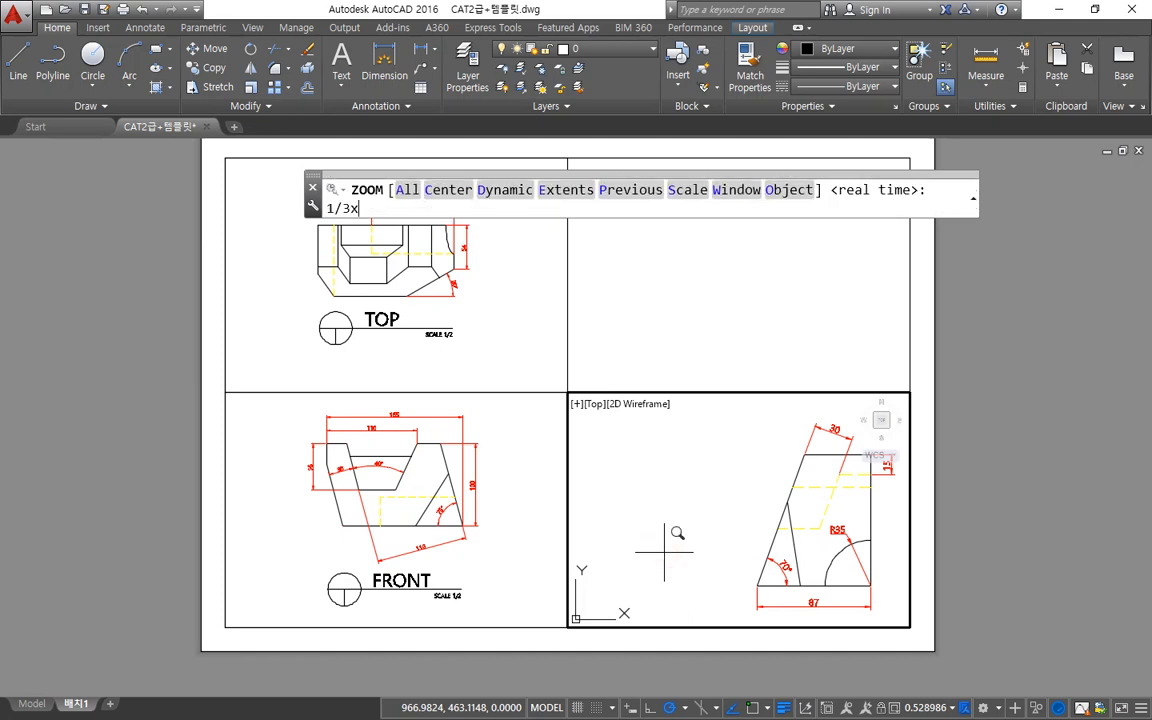
{"action": "type", "text": "p"}
{"action": "key", "text": "Return"}
{"action": "middle_click_drag", "start_coordinate": [707, 553], "coordinate": [686, 530]}
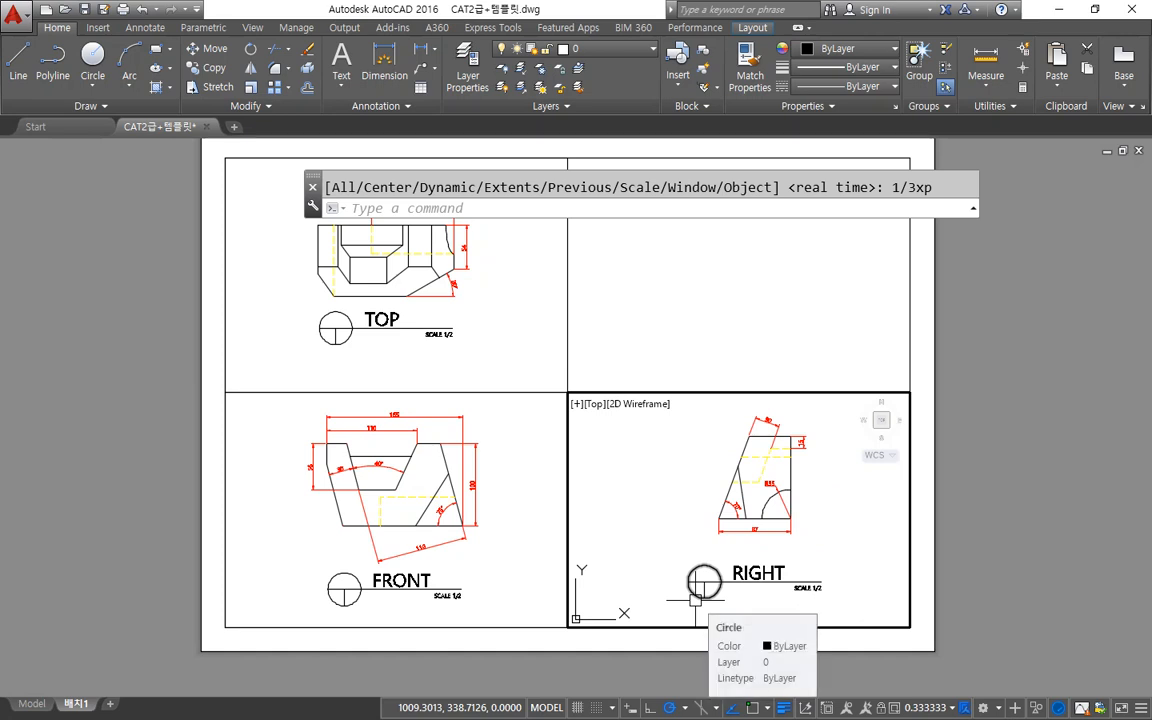
Return to paper space and start a horizontal construction line with XLINE
{"action": "double_click", "coordinate": [705, 307]}
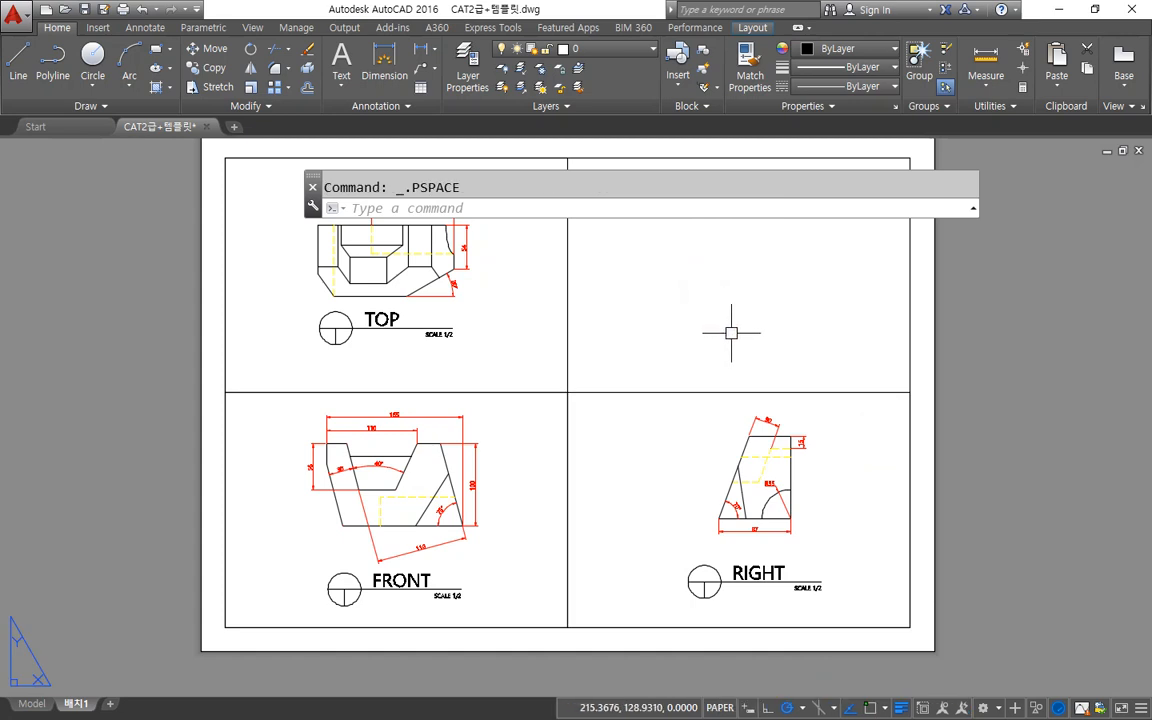
{"action": "type", "text": "xl"}
{"action": "key", "text": "Return"}
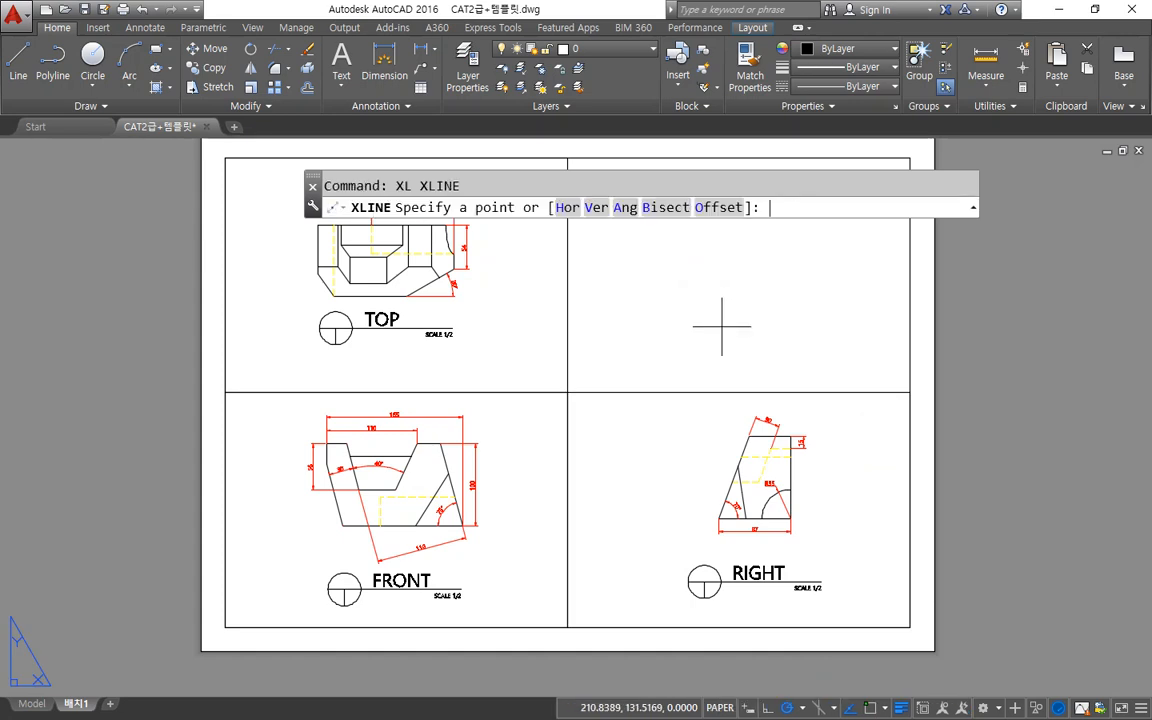
{"action": "type", "text": "h"}
{"action": "key", "text": "Return"}
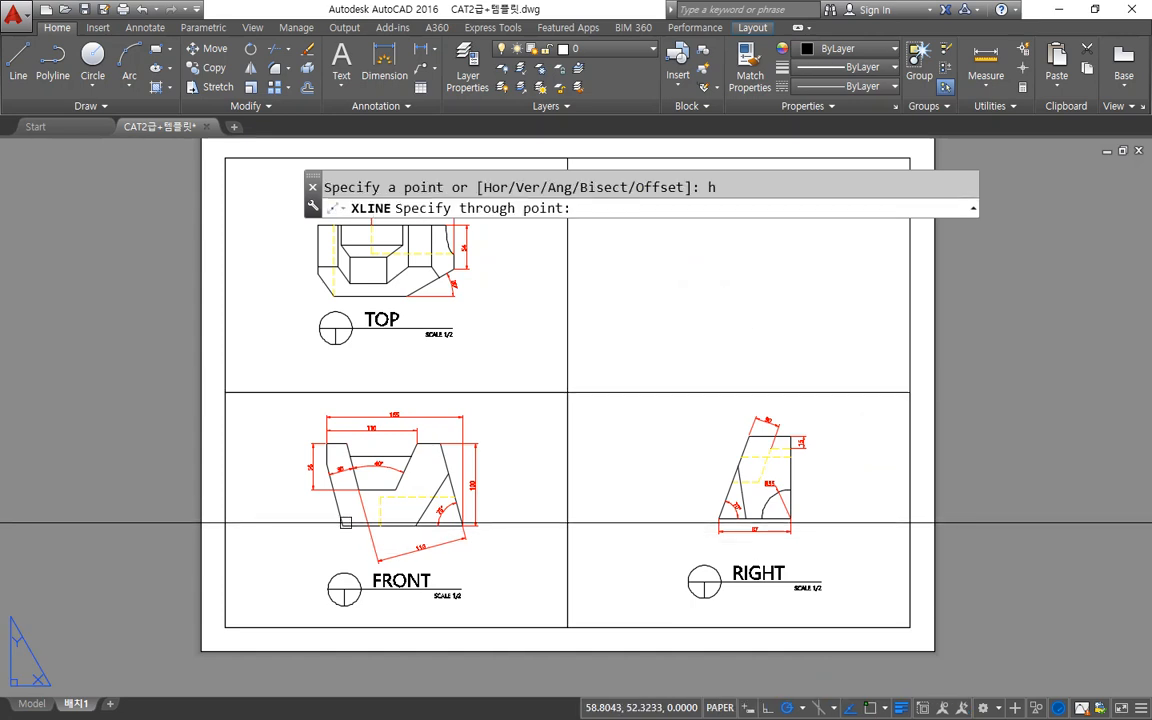
Enable the Endpoint and Center object snaps and place the horizontal construction line through the FRONT view's bottom edge
{"action": "left_click", "coordinate": [885, 709]}
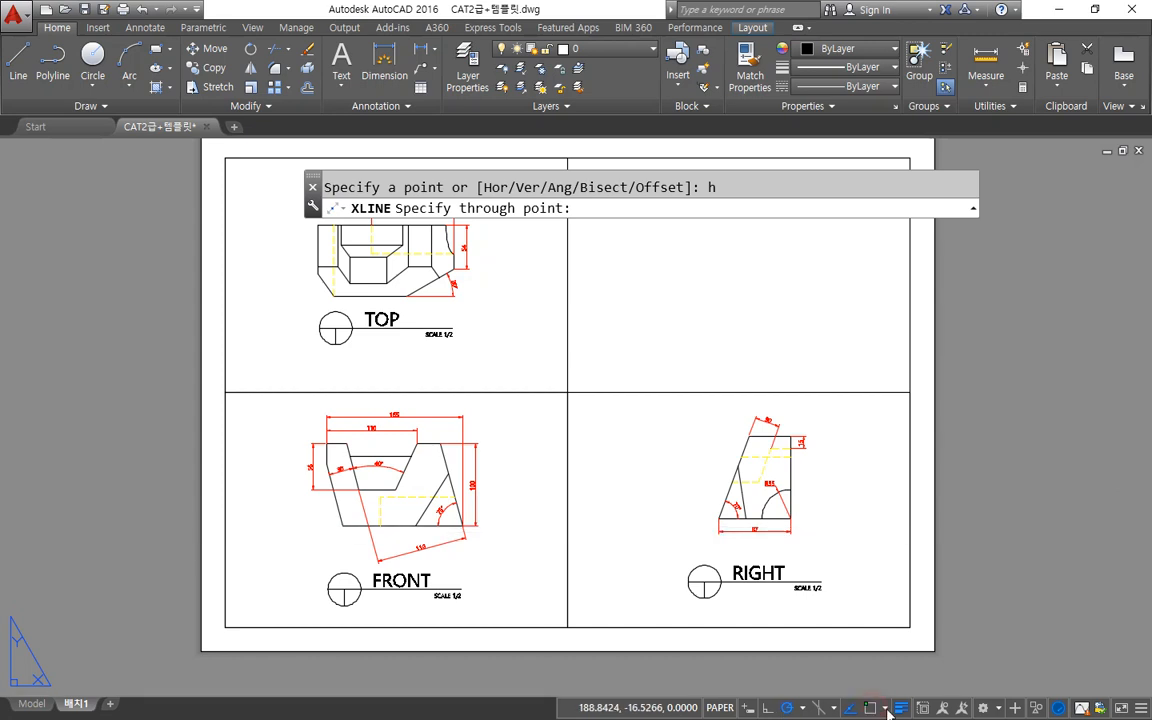
{"action": "left_click", "coordinate": [886, 711]}
{"action": "left_click", "coordinate": [489, 283]}
{"action": "left_click", "coordinate": [460, 318]}
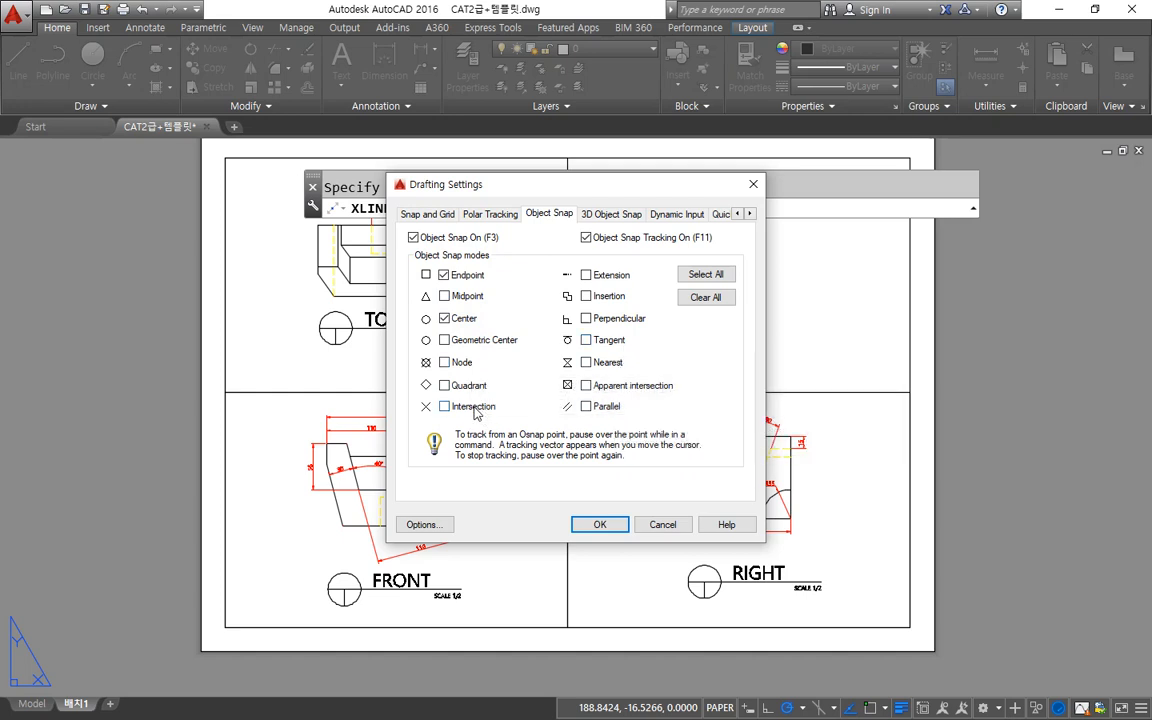
{"action": "left_click", "coordinate": [600, 525]}
{"action": "left_click", "coordinate": [591, 527]}
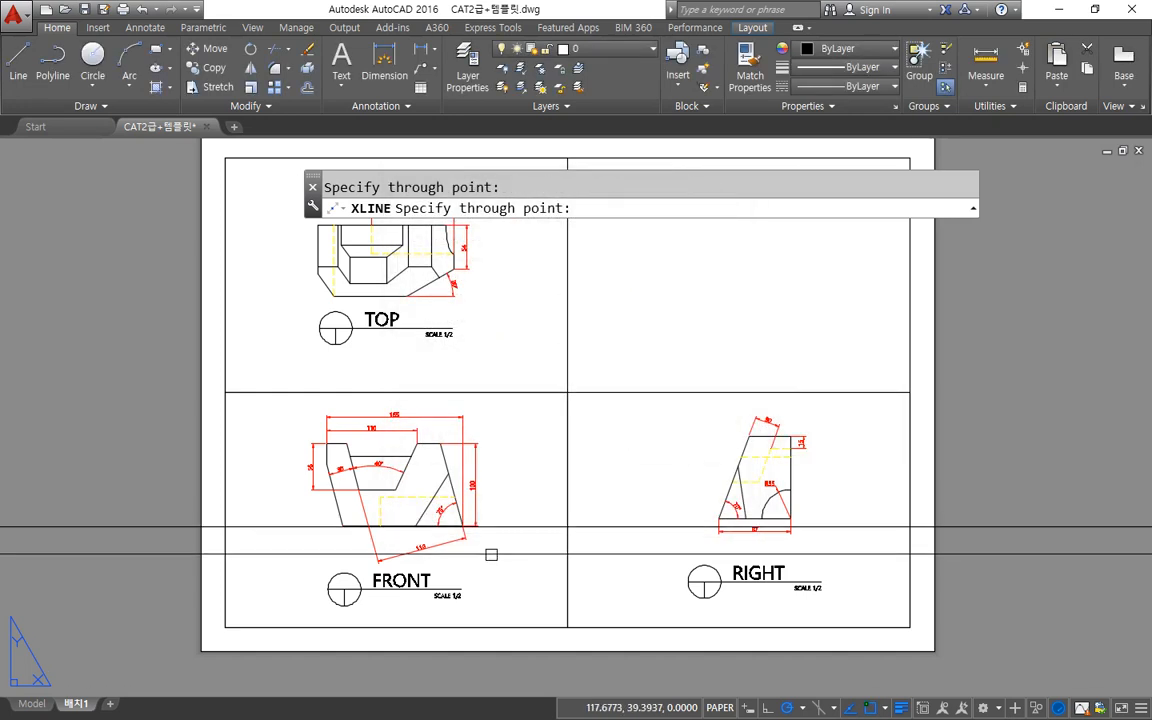
Try to erase the horizontal construction line by selecting it before running ERASE
{"action": "key", "text": "Escape"}
{"action": "left_click", "coordinate": [535, 540]}
{"action": "left_click", "coordinate": [525, 516]}
{"action": "type", "text": "e"}
{"action": "key", "text": "Return"}
{"action": "type", "text": "xl"}
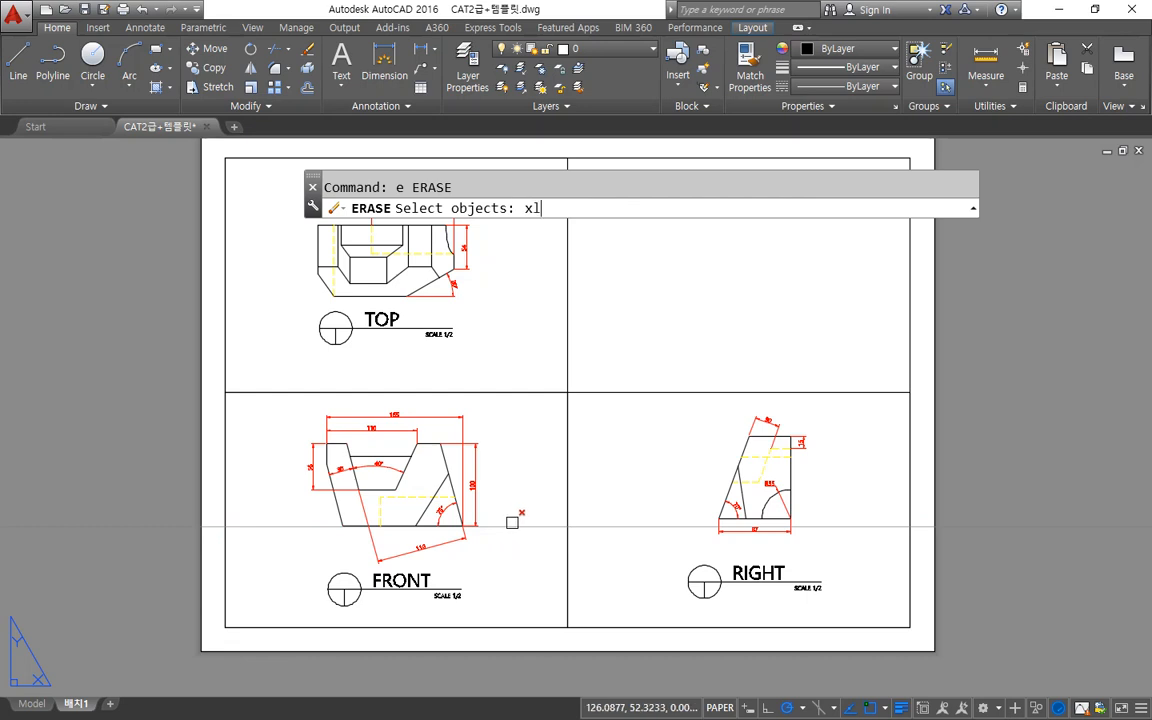
{"action": "key", "text": "Return"}
{"action": "type", "text": "h"}
{"action": "key", "text": "BackSpace"}
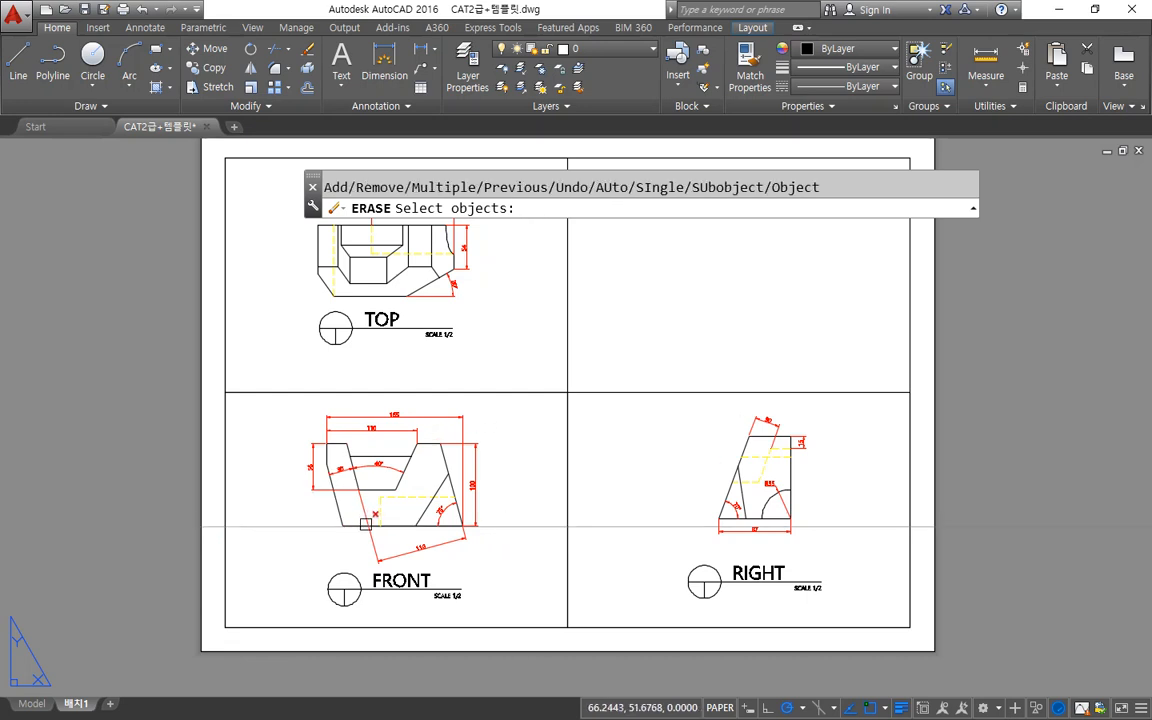
{"action": "key", "text": "Escape"}
{"action": "left_click", "coordinate": [303, 527]}
{"action": "type", "text": "e"}
{"action": "key", "text": "Return"}
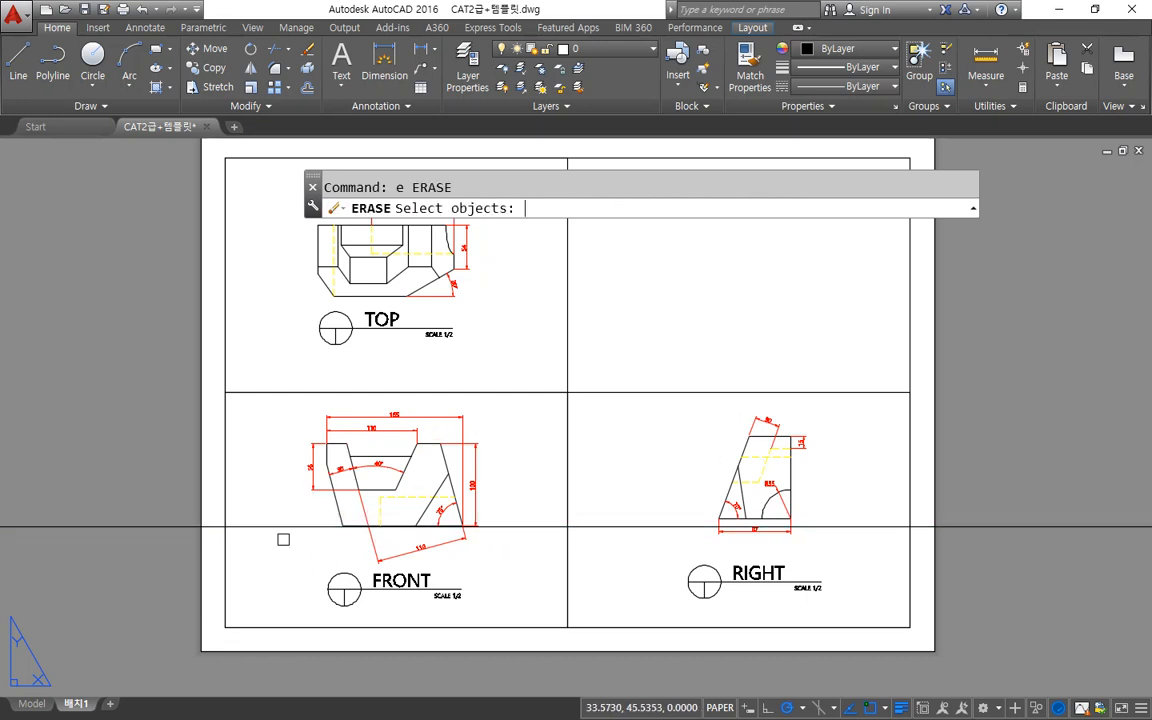
{"action": "key", "text": "Escape"}
{"action": "left_click", "coordinate": [262, 530]}
{"action": "type", "text": "E"}
{"action": "key", "text": "Return"}
{"action": "key", "text": "Escape"}
Enable Noun/verb selection in the selection options so commands act on preselected objects
{"action": "left_click", "coordinate": [172, 532]}
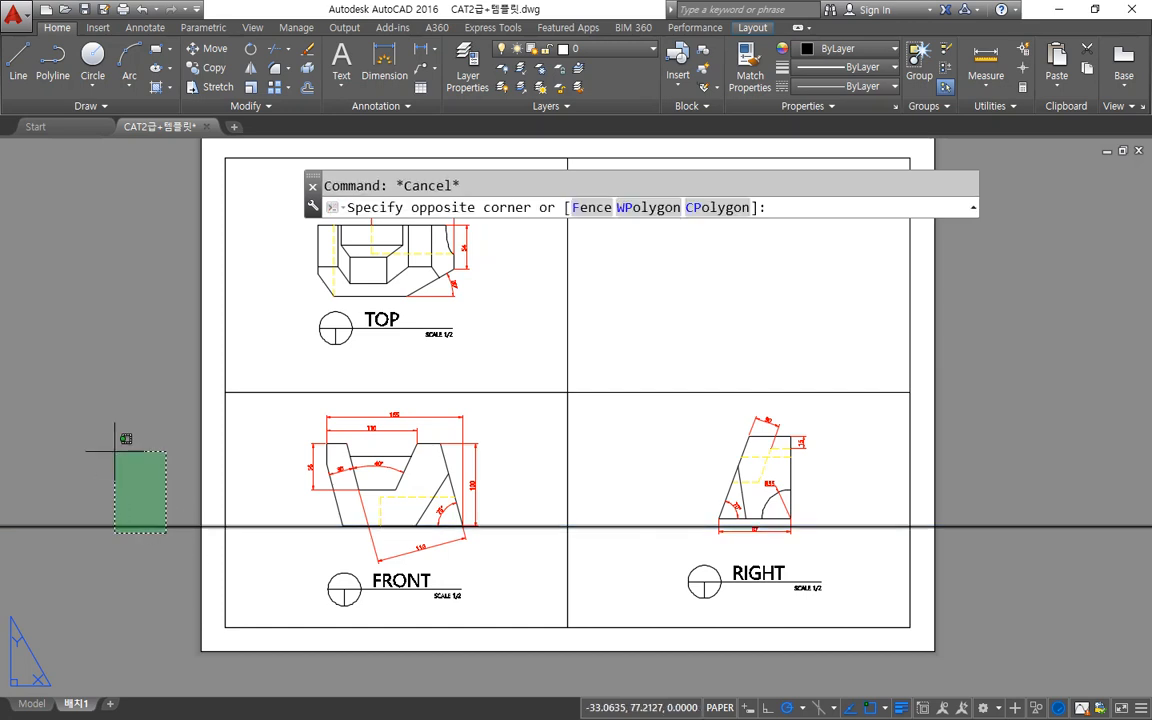
{"action": "left_click", "coordinate": [123, 476]}
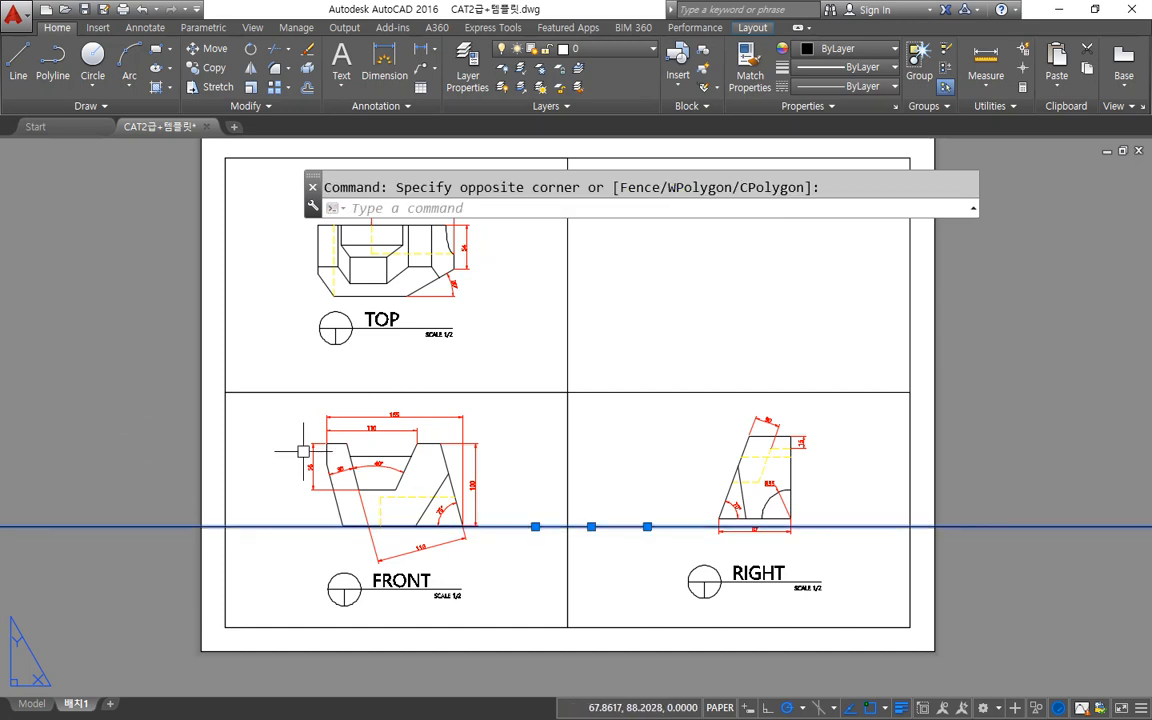
{"action": "right_click", "coordinate": [146, 310]}
{"action": "left_click", "coordinate": [180, 576]}
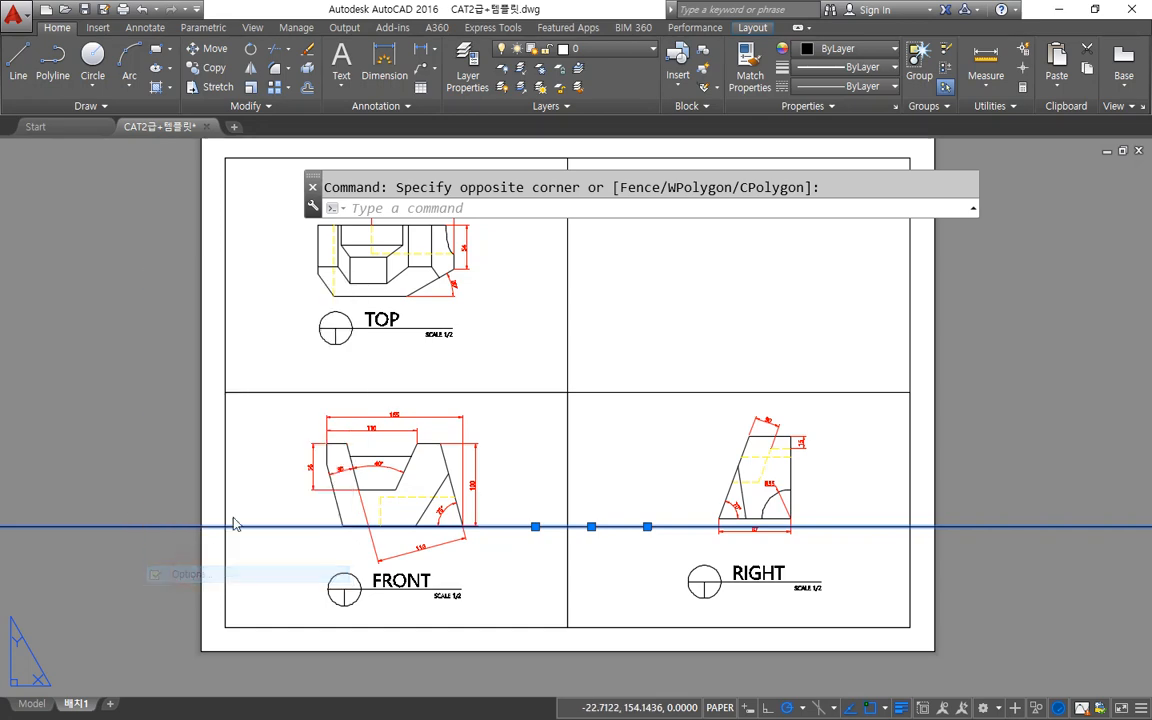
{"action": "left_click", "coordinate": [732, 184]}
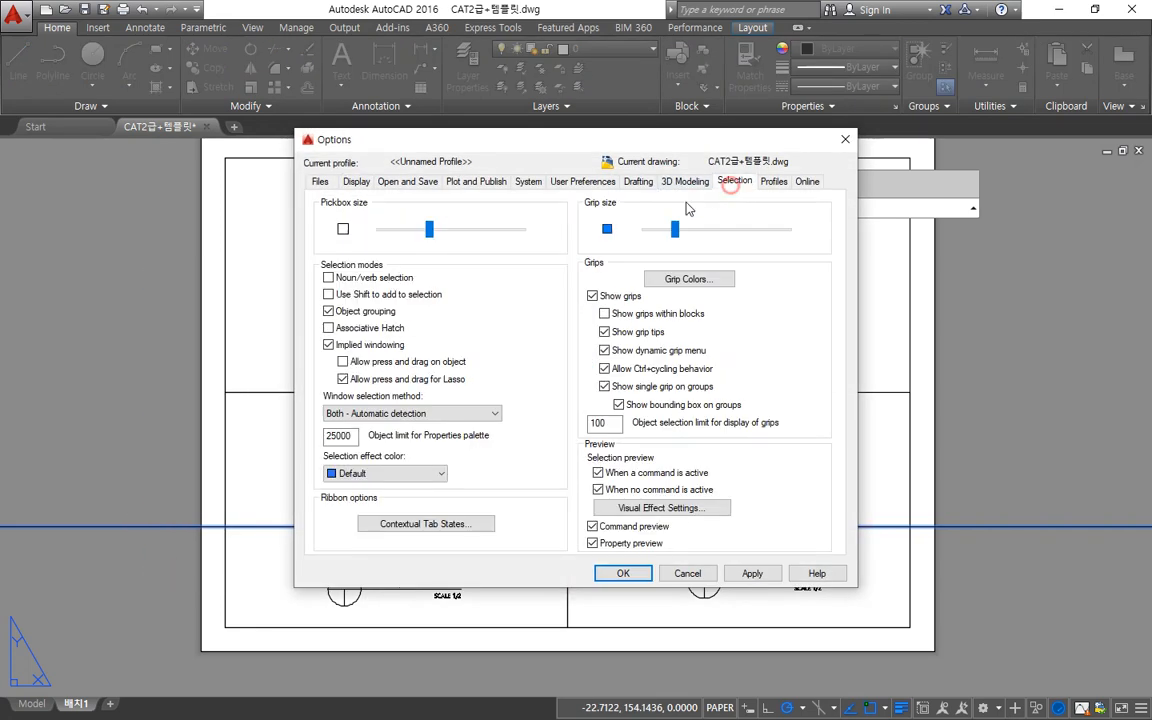
{"action": "left_click", "coordinate": [624, 576]}
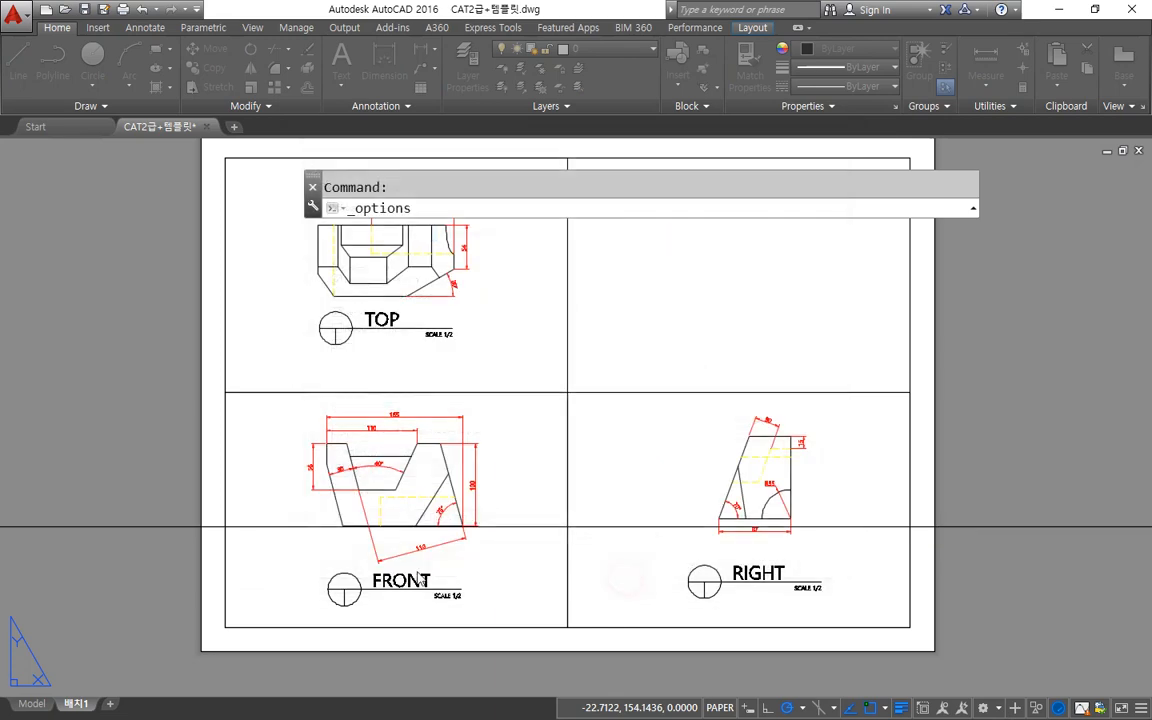
Select the horizontal construction line and erase it
{"action": "type", "text": "e"}
{"action": "key", "text": "Escape"}
{"action": "left_click", "coordinate": [146, 478]}
{"action": "left_click", "coordinate": [98, 545]}
{"action": "type", "text": "e"}
{"action": "key", "text": "Return"}
Place a horizontal construction line through the lower-left corner of the FRONT view
{"action": "type", "text": "xl"}
{"action": "key", "text": "Return"}
{"action": "type", "text": "h"}
{"action": "key", "text": "Return"}
{"action": "scroll", "coordinate": [338, 525], "scroll_direction": "up", "scroll_amount": 4}
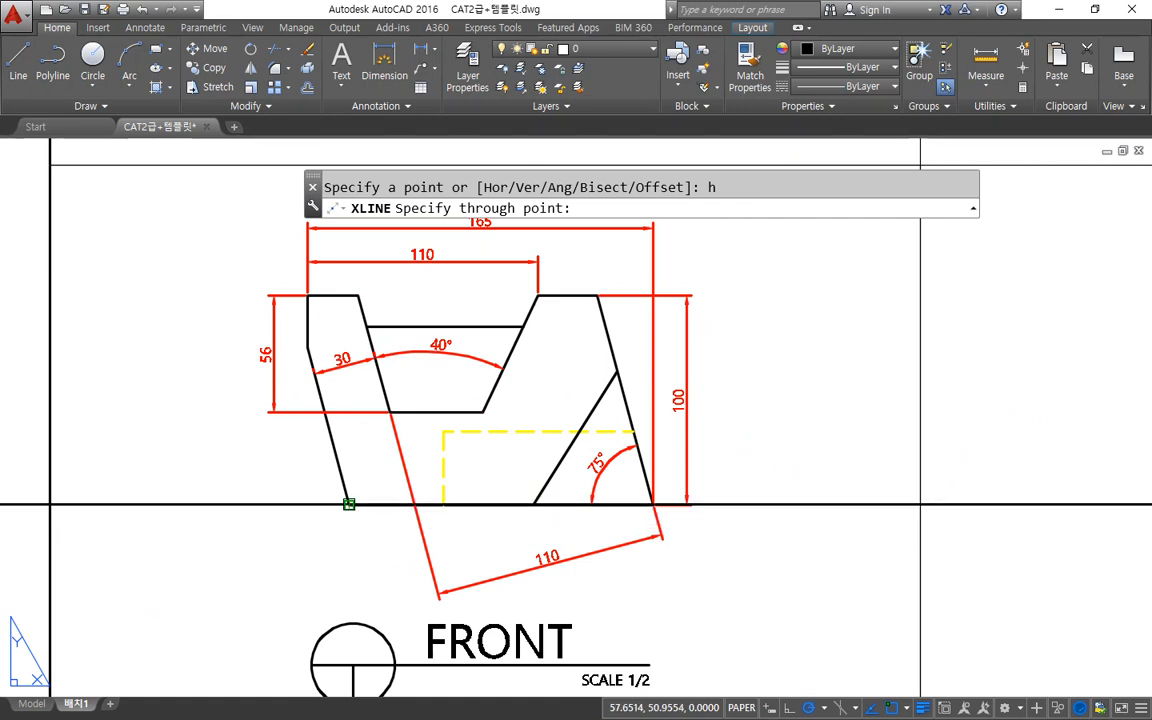
{"action": "left_click", "coordinate": [345, 503]}
{"action": "key", "text": "Return"}
Place a vertical construction line through the lower-left corner of the FRONT view
{"action": "key", "text": "Return"}
{"action": "type", "text": "v"}
{"action": "key", "text": "Return"}
{"action": "left_click", "coordinate": [349, 504]}
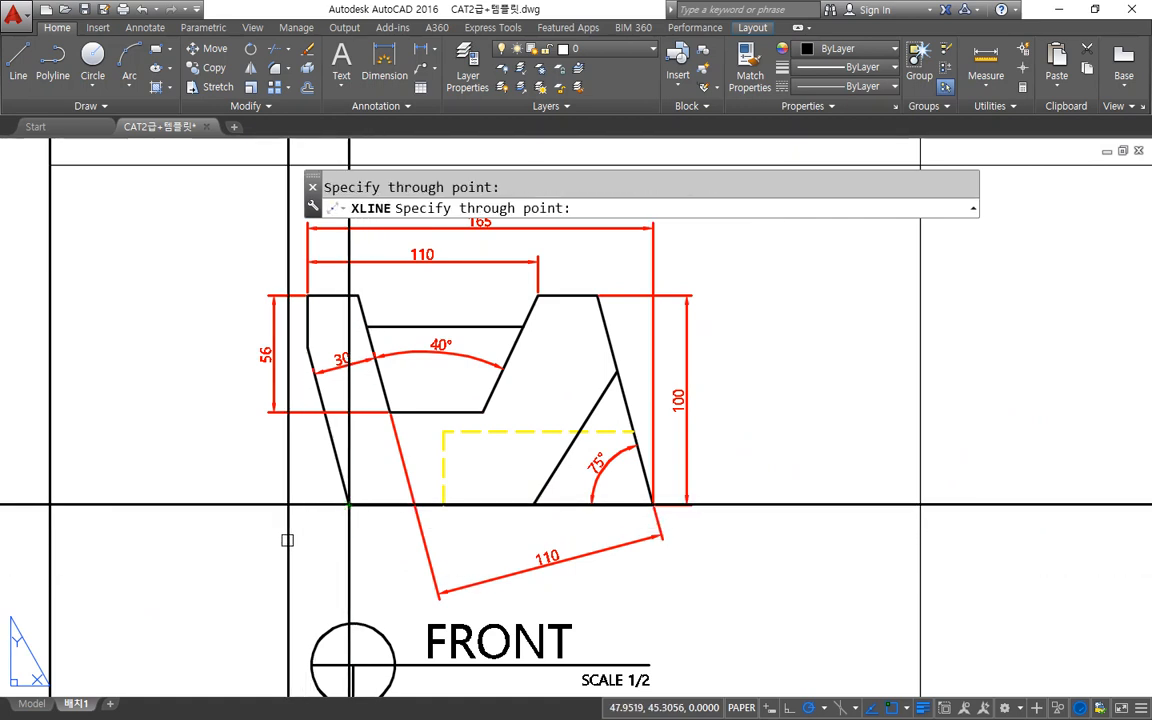
{"action": "key", "text": "Return"}
Move the RIGHT viewport from its view's lower-right corner straight down onto the horizontal construction line
{"action": "scroll", "coordinate": [267, 532], "scroll_direction": "down", "scroll_amount": 8}
{"action": "scroll", "coordinate": [609, 524], "scroll_direction": "up", "scroll_amount": 3}
{"action": "scroll", "coordinate": [540, 494], "scroll_direction": "up", "scroll_amount": 4}
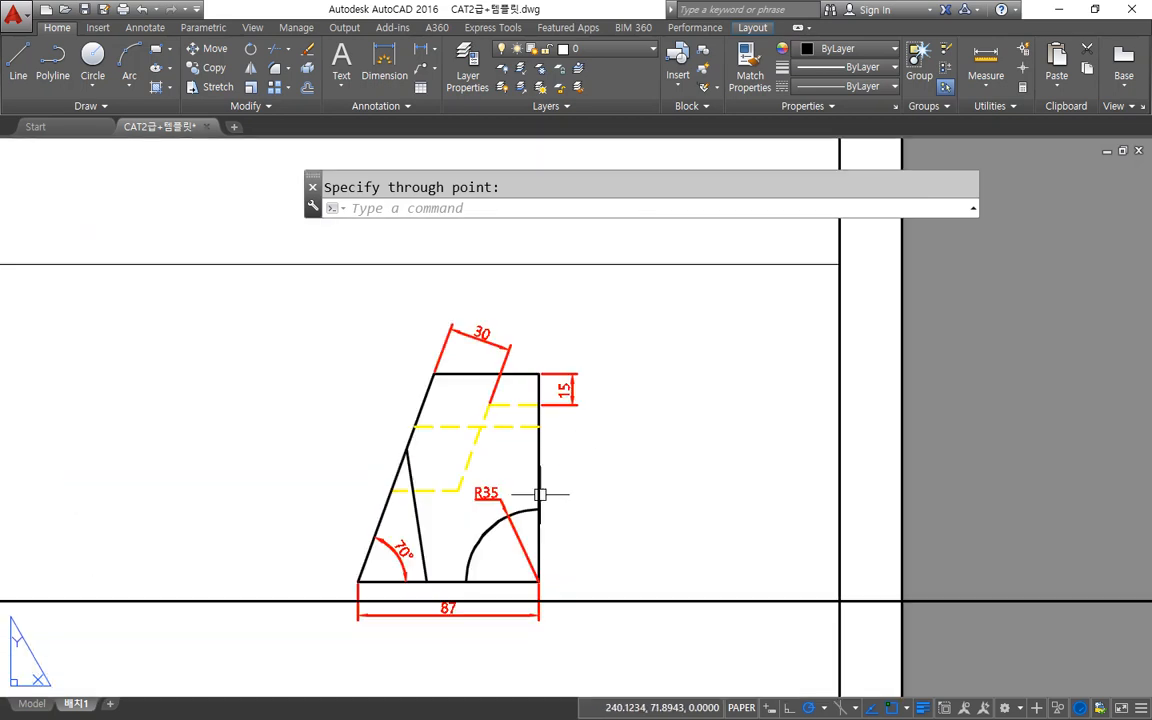
{"action": "type", "text": "m"}
{"action": "key", "text": "Return"}
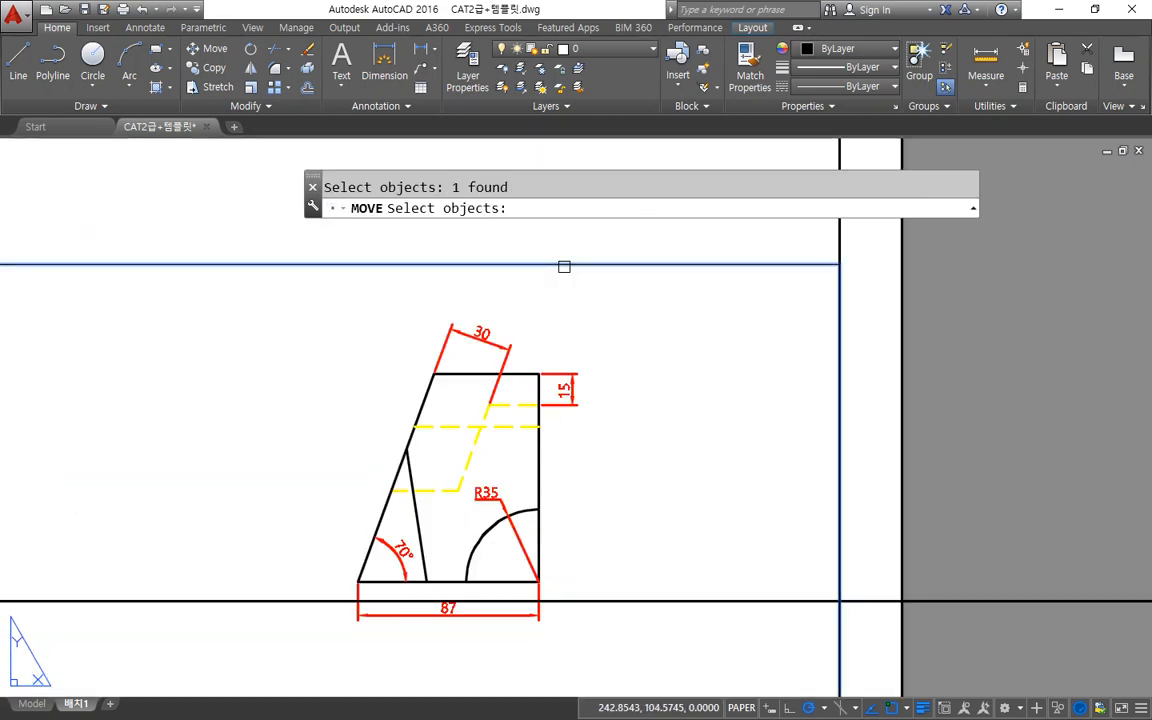
{"action": "left_click", "coordinate": [560, 265]}
{"action": "scroll", "coordinate": [541, 319], "scroll_direction": "down", "scroll_amount": 4}
{"action": "scroll", "coordinate": [463, 430], "scroll_direction": "up", "scroll_amount": 5}
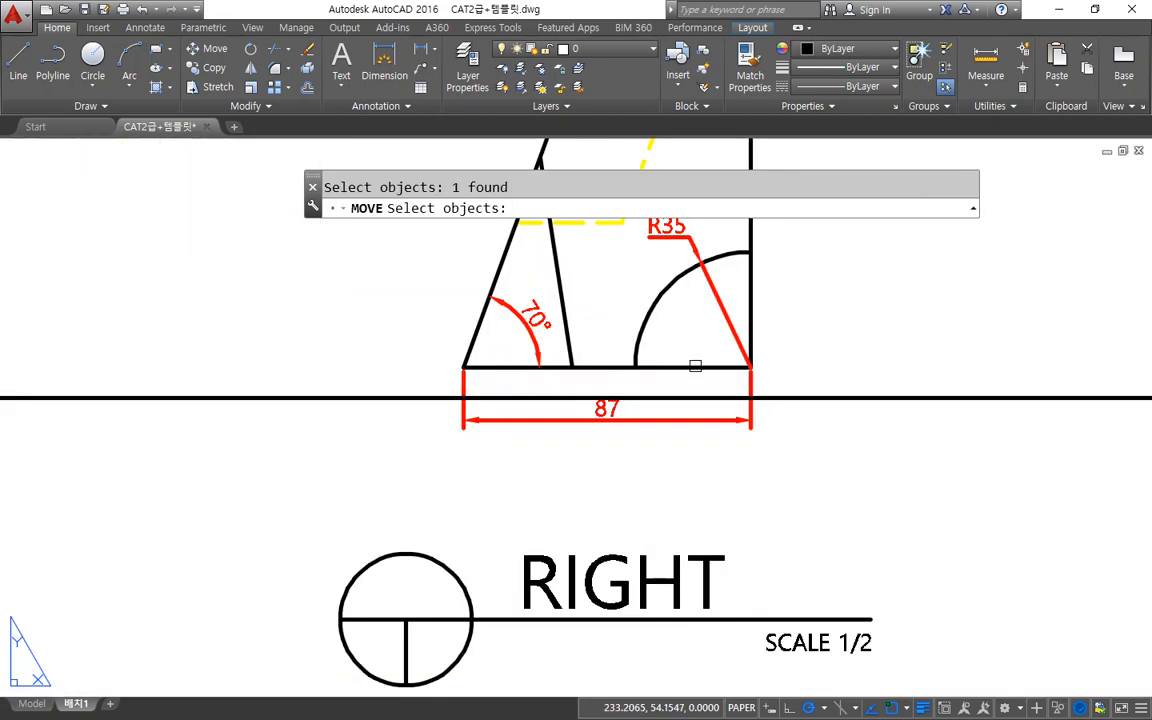
{"action": "key", "text": "Return"}
{"action": "scroll", "coordinate": [741, 375], "scroll_direction": "up", "scroll_amount": 4}
{"action": "left_click", "coordinate": [762, 355]}
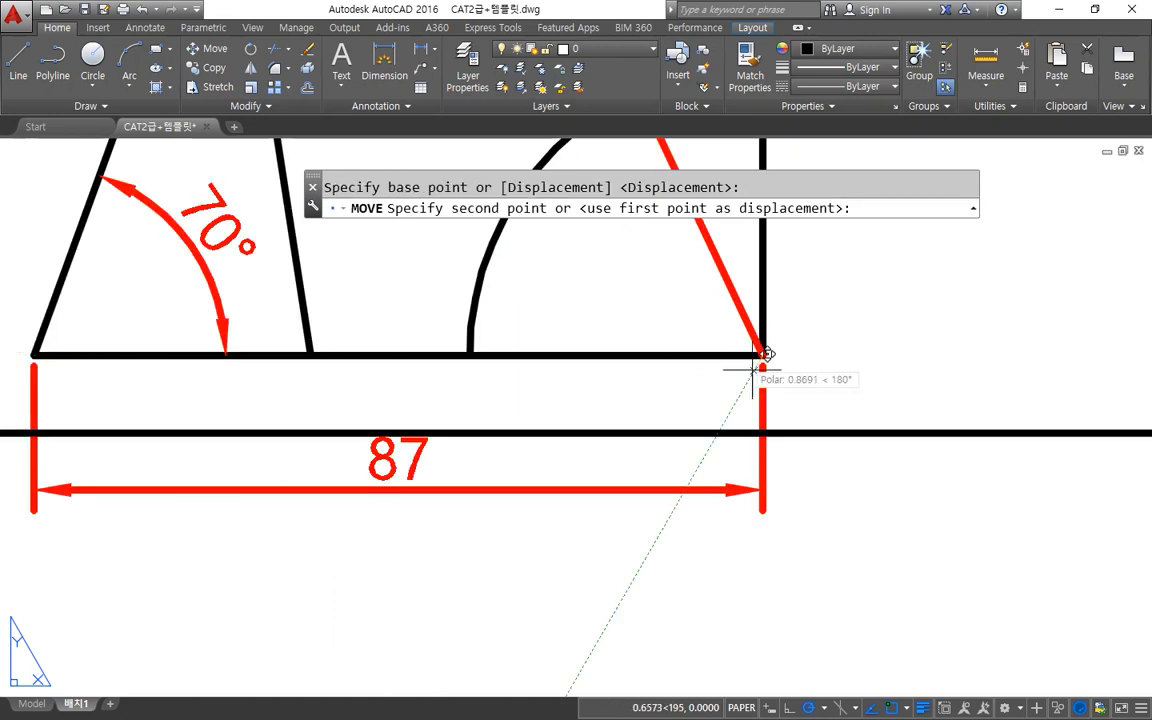
{"action": "left_click", "coordinate": [763, 433]}
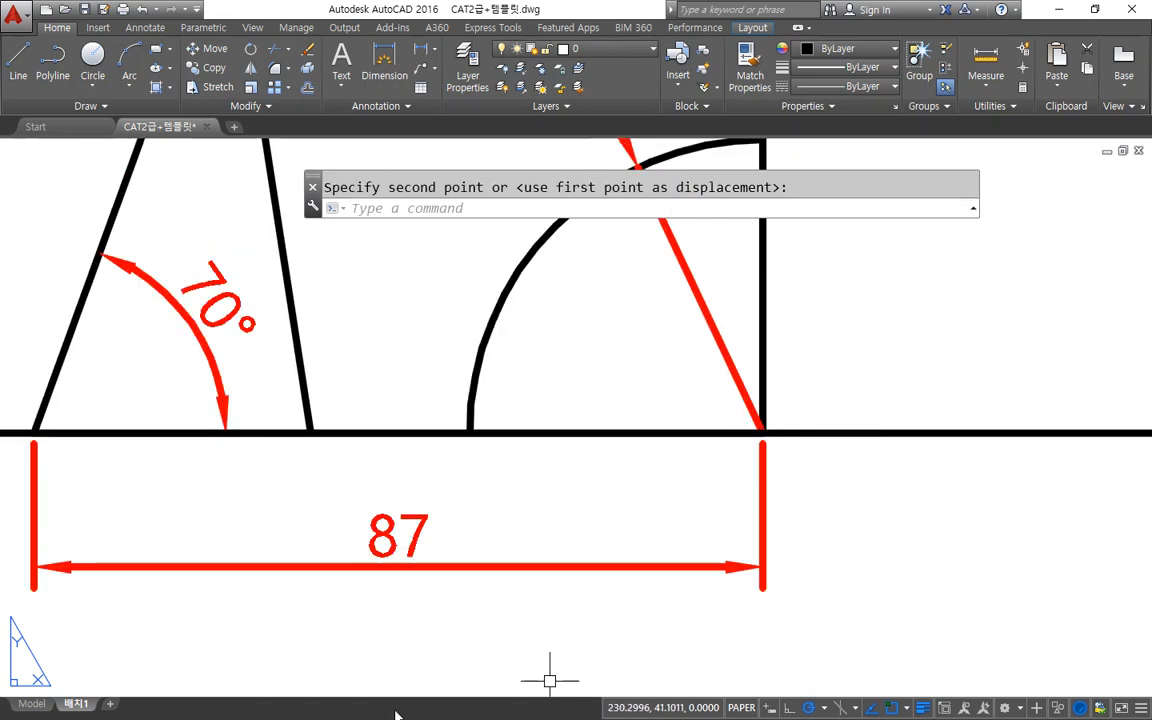
Move the TOP viewport horizontally so its view's lower-left corner lies on the vertical construction line
{"action": "scroll", "coordinate": [380, 690], "scroll_direction": "down", "scroll_amount": 6}
{"action": "scroll", "coordinate": [390, 437], "scroll_direction": "up", "scroll_amount": 5}
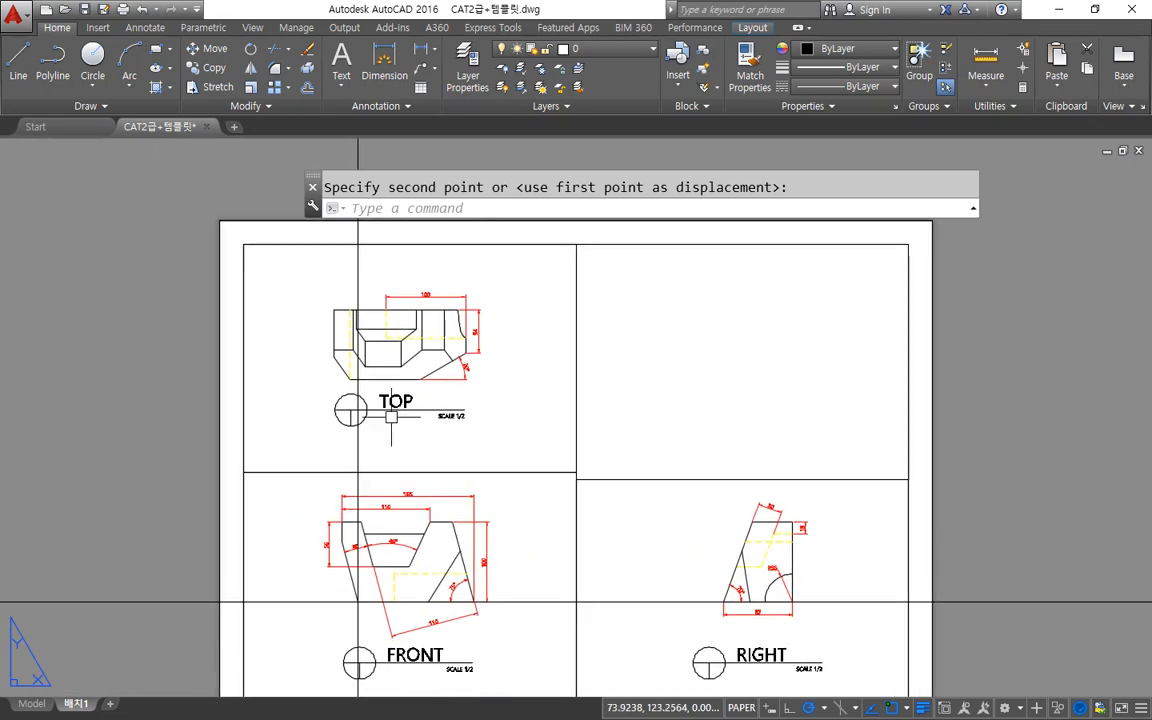
{"action": "key", "text": "space"}
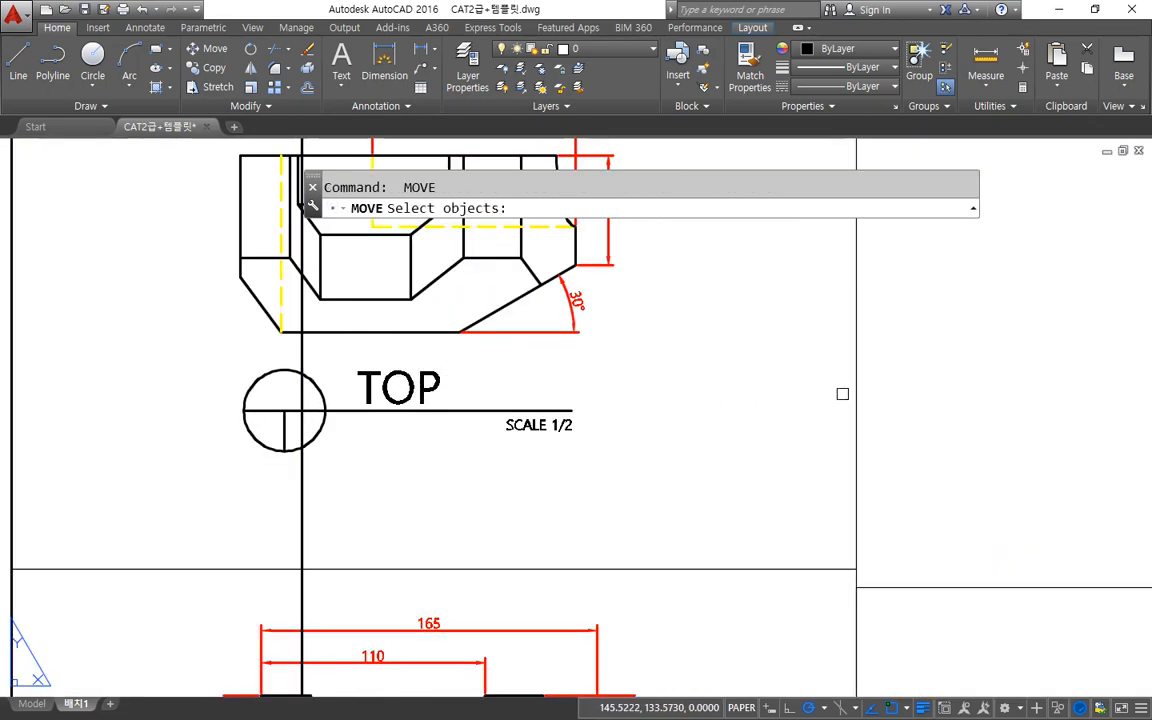
{"action": "left_click", "coordinate": [772, 351]}
{"action": "key", "text": "space"}
{"action": "scroll", "coordinate": [255, 275], "scroll_direction": "up", "scroll_amount": 4}
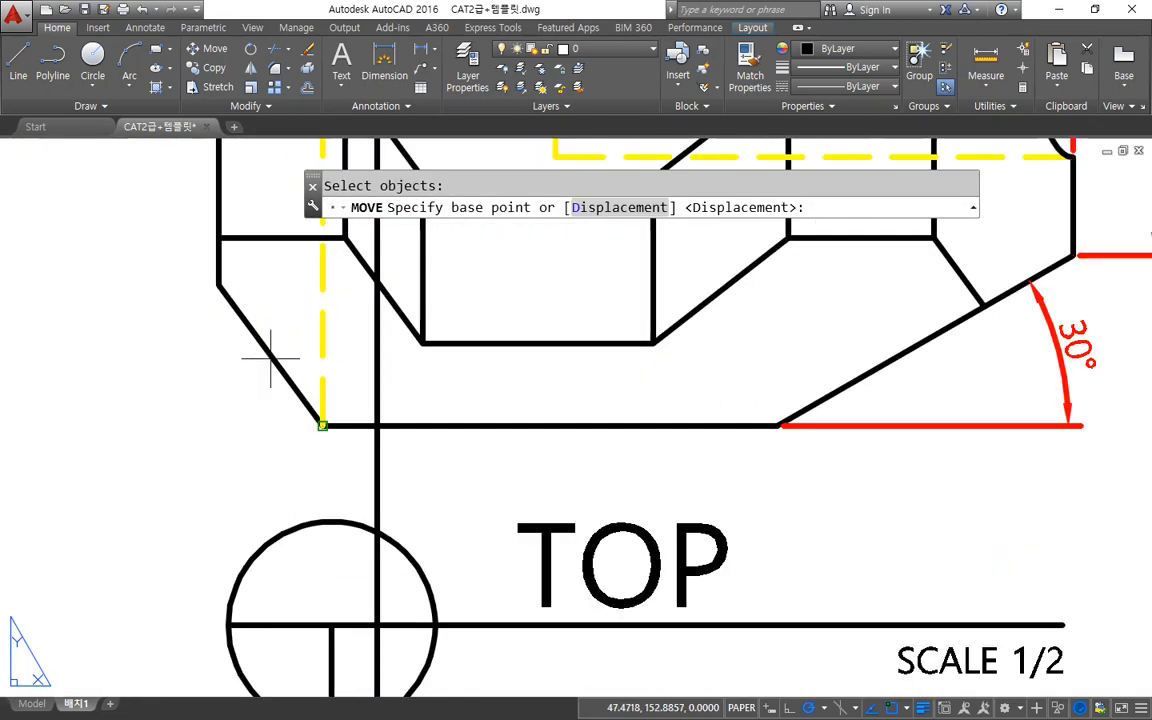
{"action": "left_click", "coordinate": [322, 425]}
{"action": "scroll", "coordinate": [376, 425], "scroll_direction": "down", "scroll_amount": 5}
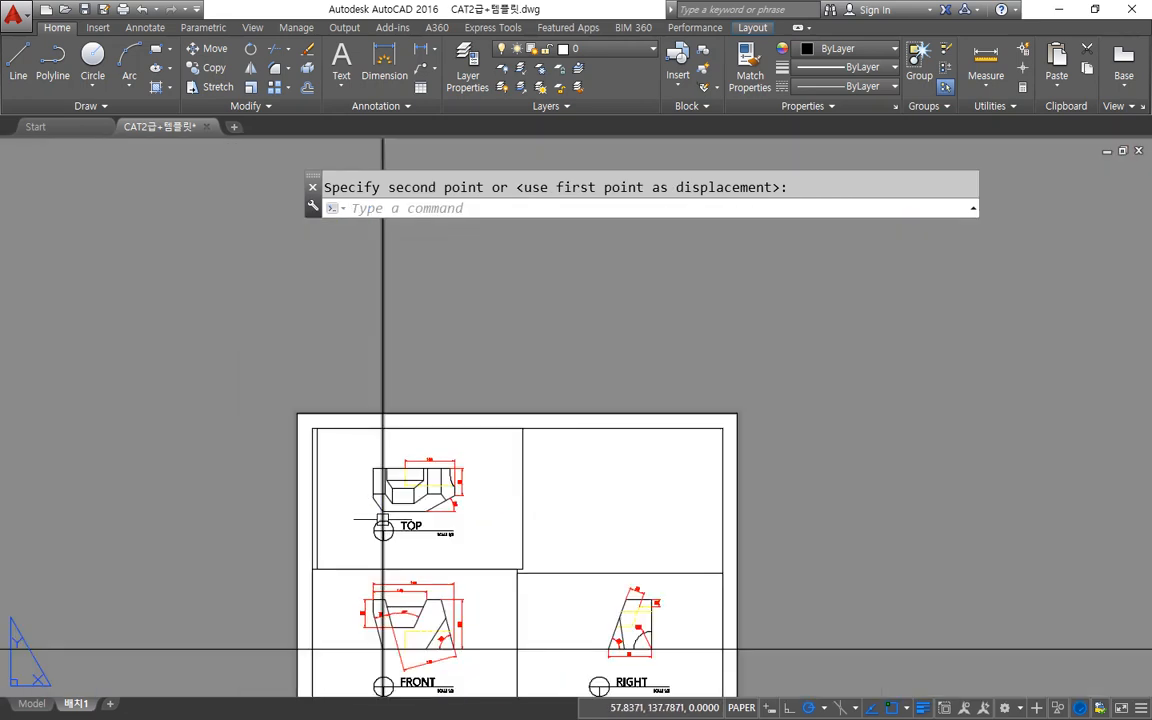
{"action": "key", "text": "Escape"}
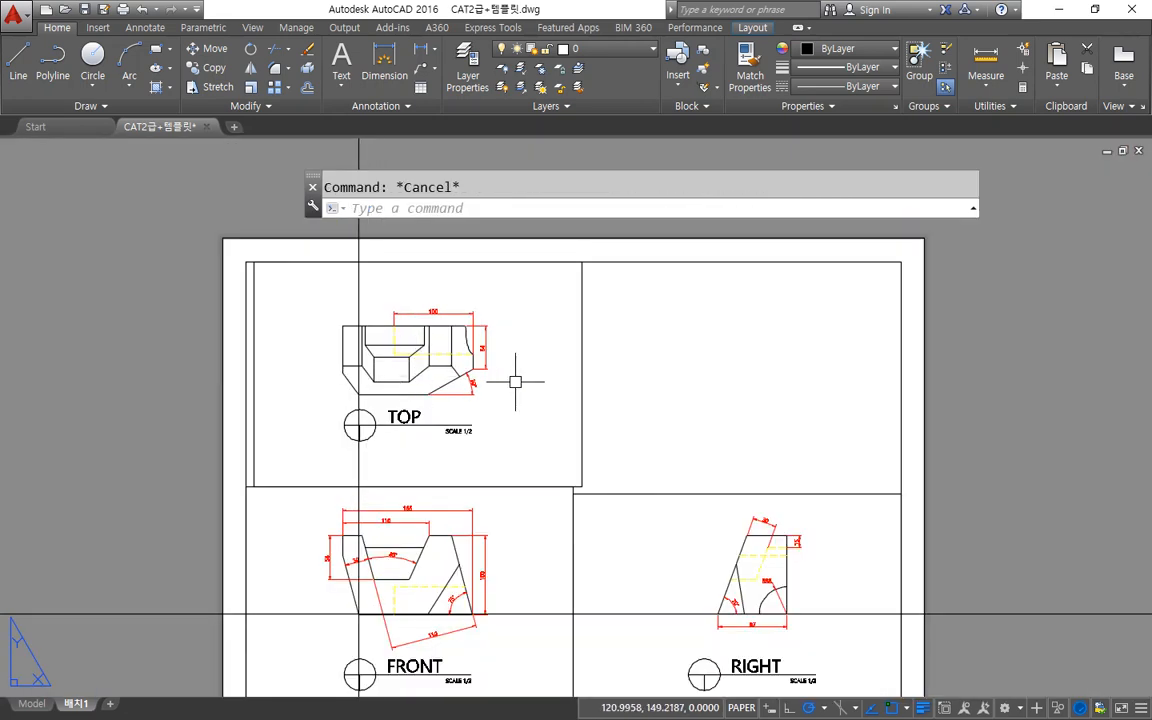
Shrink the TOP viewport's frame closer around its view and title using its corner grips
{"action": "left_click", "coordinate": [581, 410]}
{"action": "left_click", "coordinate": [580, 485]}
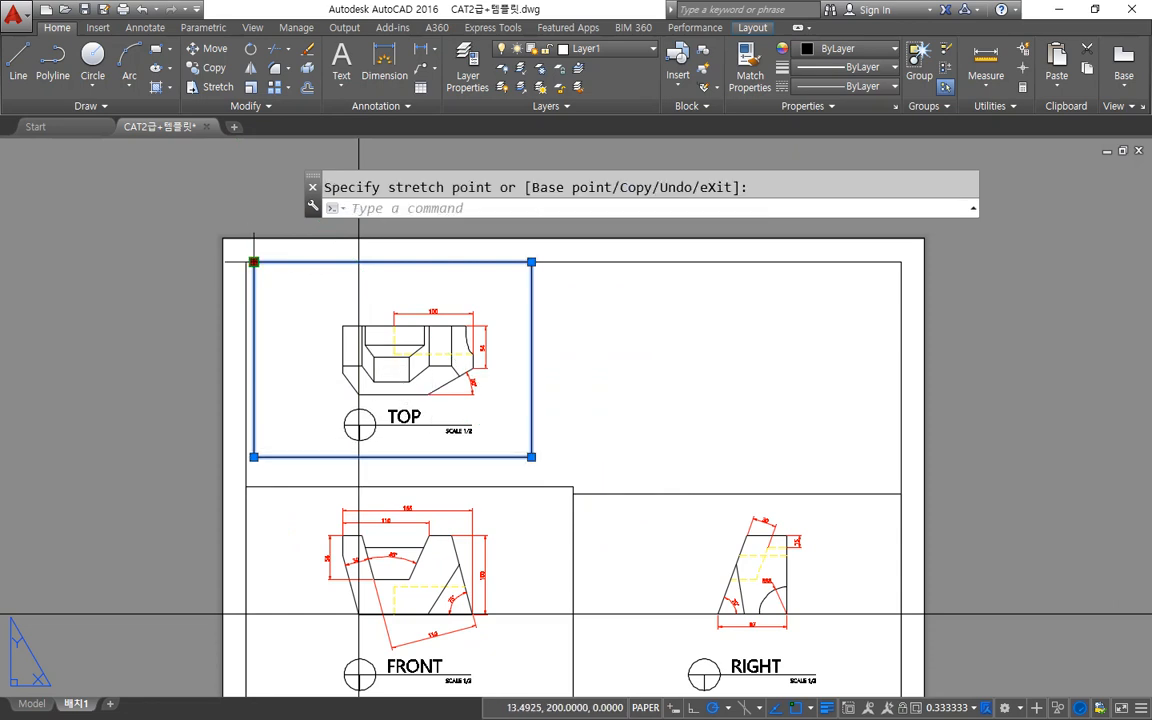
{"action": "left_click", "coordinate": [306, 289]}
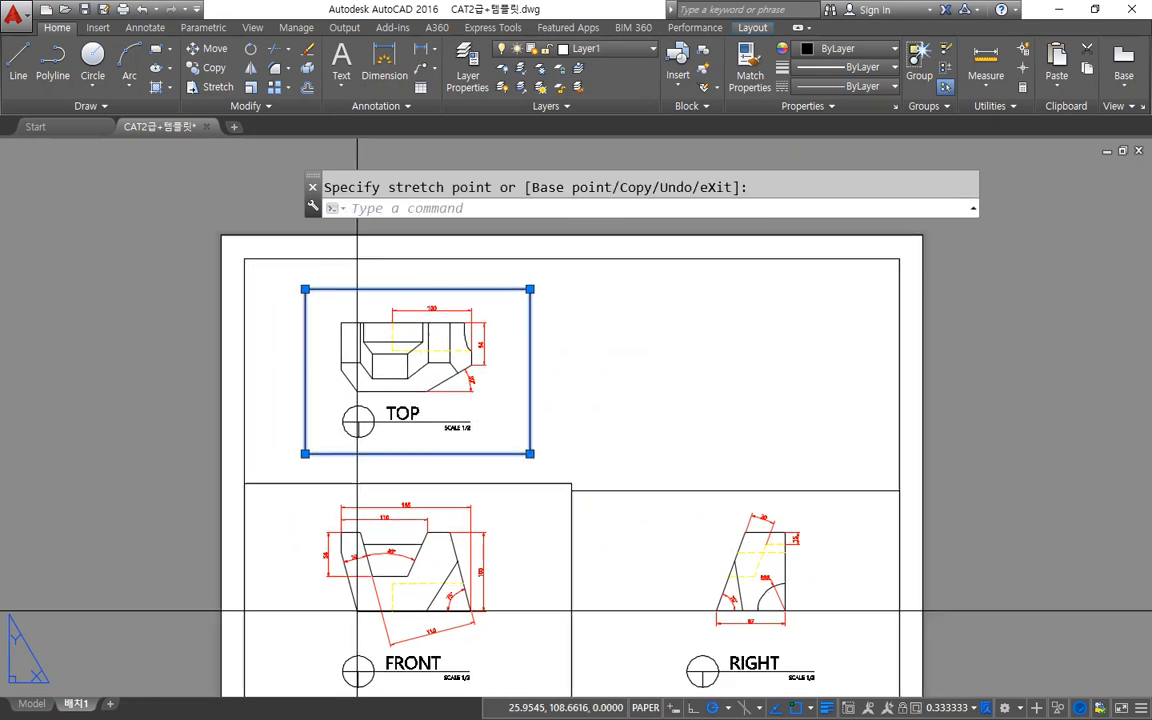
Narrow the FRONT viewport from both sides with its grips so the frame fits closer around the view
{"action": "middle_click_drag", "start_coordinate": [285, 493], "coordinate": [244, 327]}
{"action": "left_click", "coordinate": [244, 320]}
{"action": "left_click", "coordinate": [203, 318]}
{"action": "left_click", "coordinate": [260, 318]}
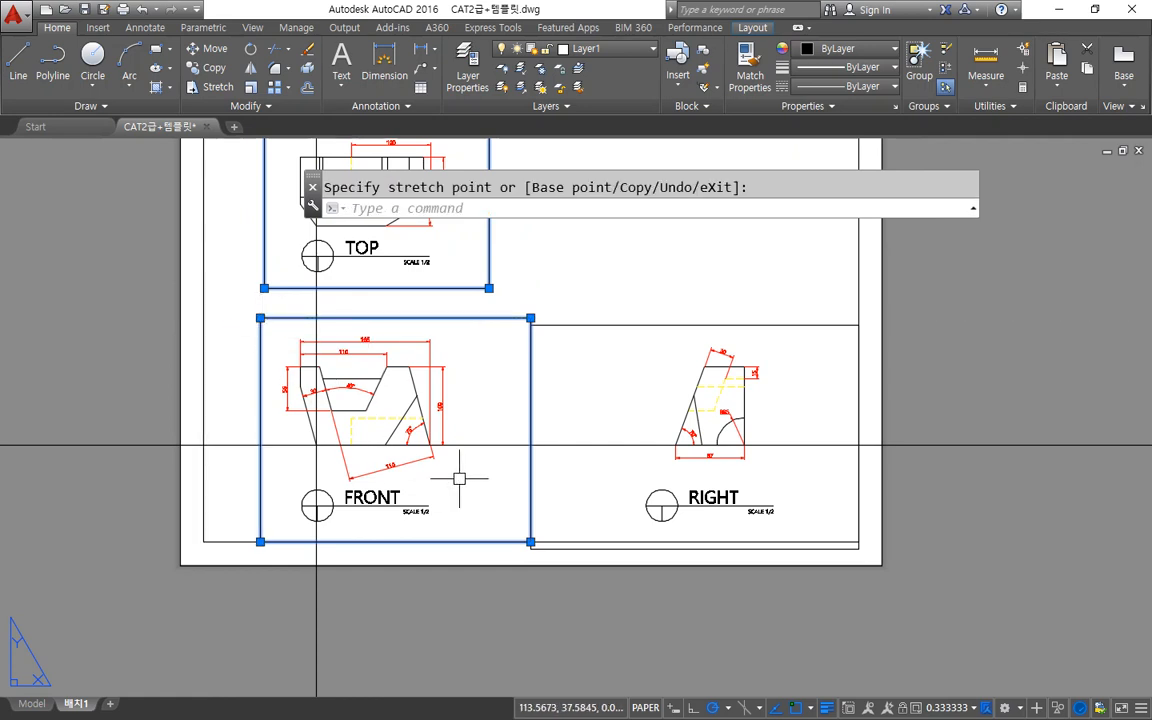
{"action": "left_click", "coordinate": [531, 318]}
{"action": "left_click", "coordinate": [474, 318]}
Shrink the RIGHT viewport's frame around its view and title with its grips, and clear the selection
{"action": "left_click", "coordinate": [577, 325]}
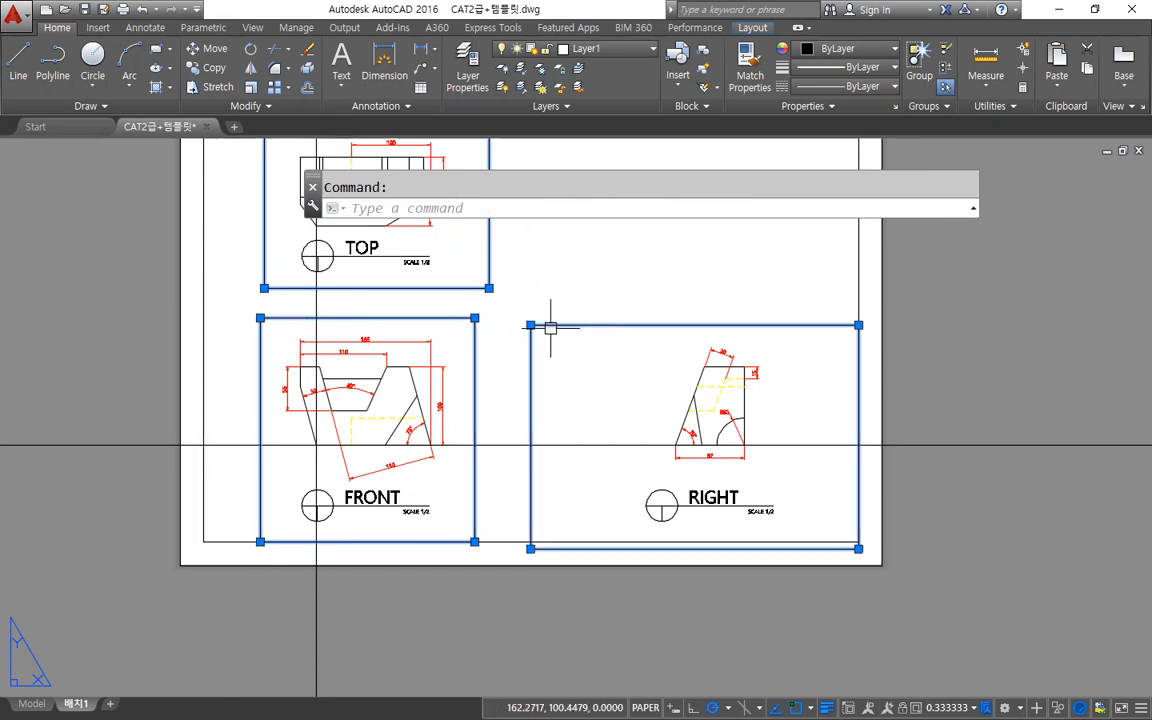
{"action": "left_click", "coordinate": [530, 325]}
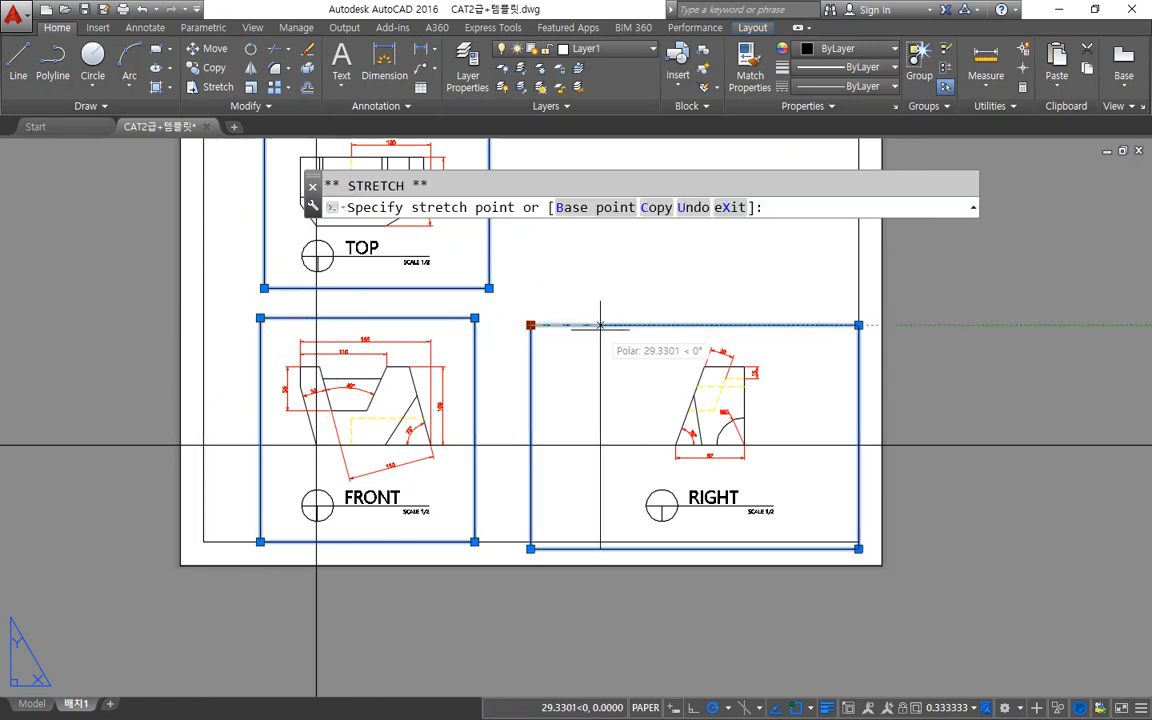
{"action": "left_click", "coordinate": [858, 548]}
{"action": "left_click", "coordinate": [824, 530]}
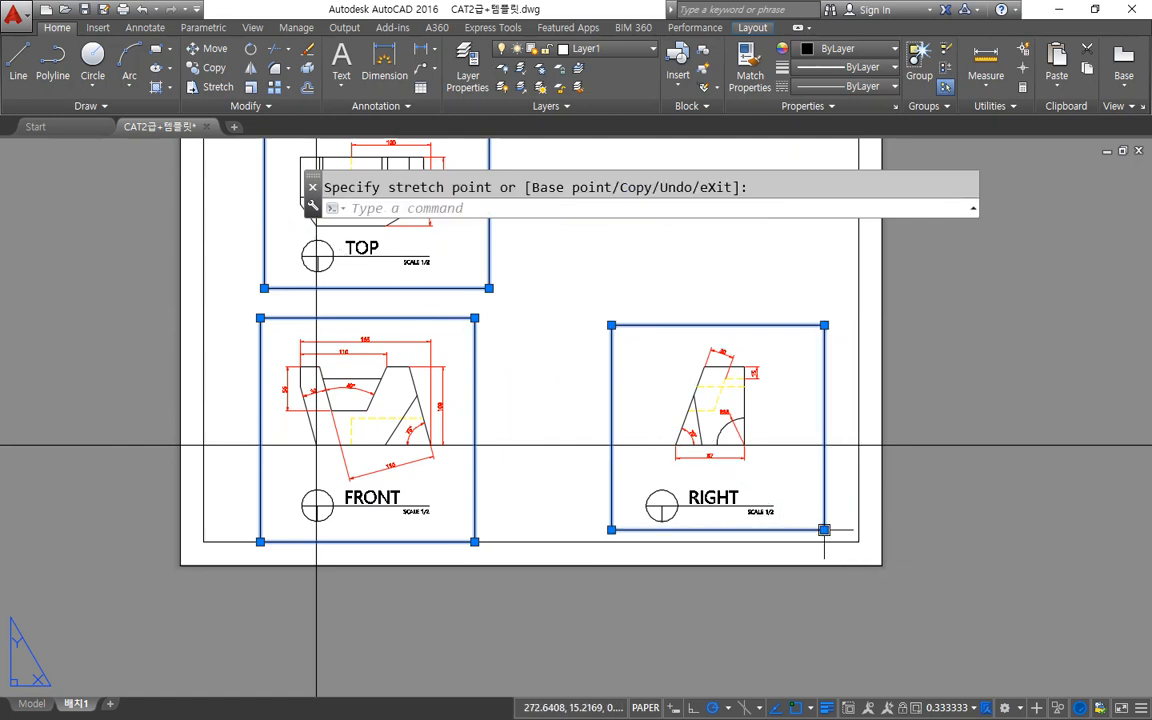
{"action": "left_click", "coordinate": [812, 332]}
{"action": "key", "text": "Escape"}
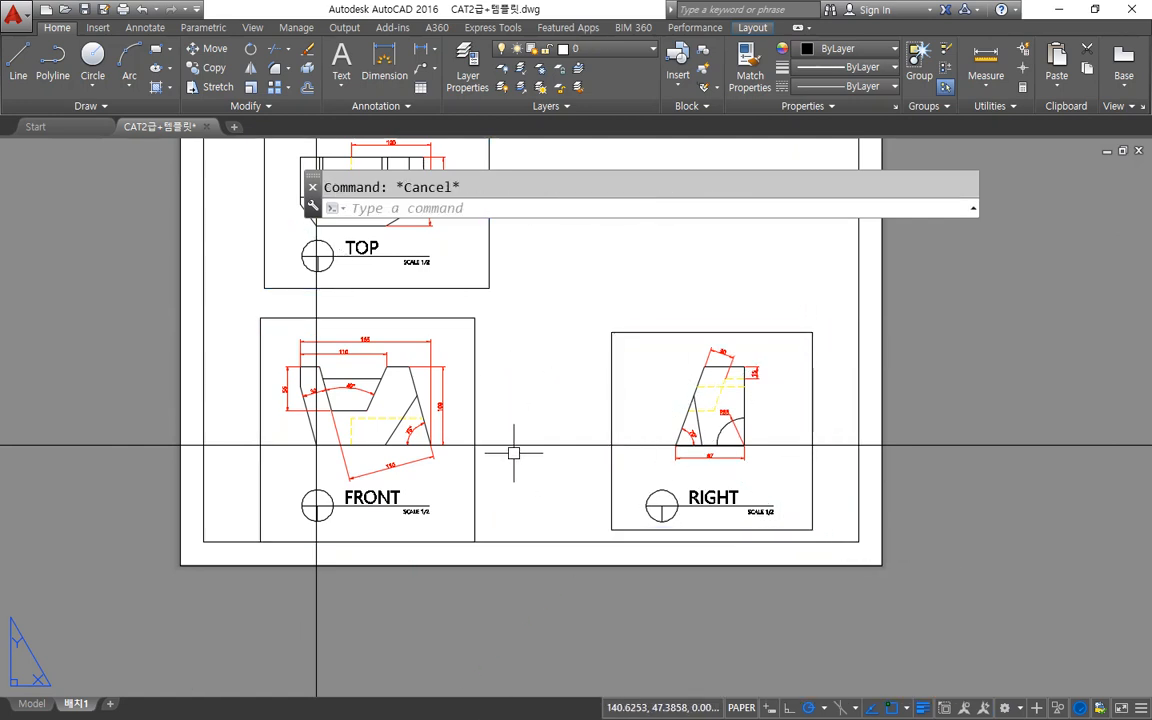
Erase the horizontal and vertical construction lines together
{"action": "left_click", "coordinate": [512, 445]}
{"action": "left_click", "coordinate": [317, 612]}
{"action": "type", "text": "e"}
{"action": "key", "text": "Return"}
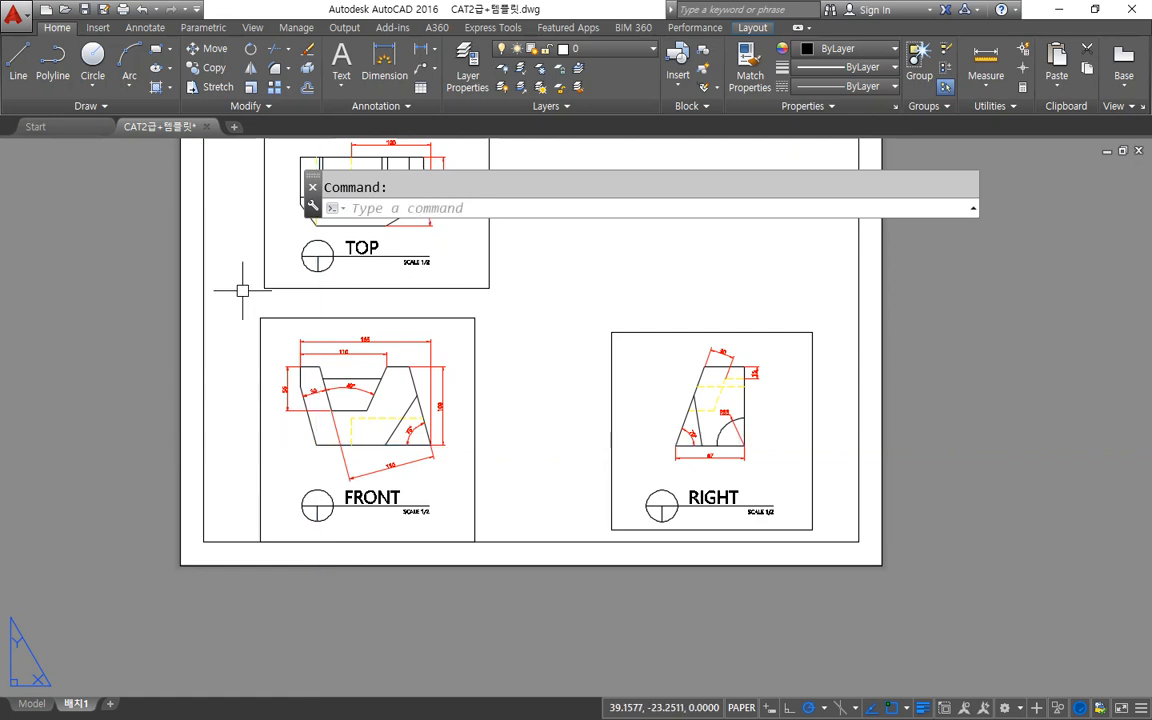
Freeze Layer1 to hide the viewport frames, and thaw it again
{"action": "middle_click_drag", "start_coordinate": [771, 450], "coordinate": [777, 540]}
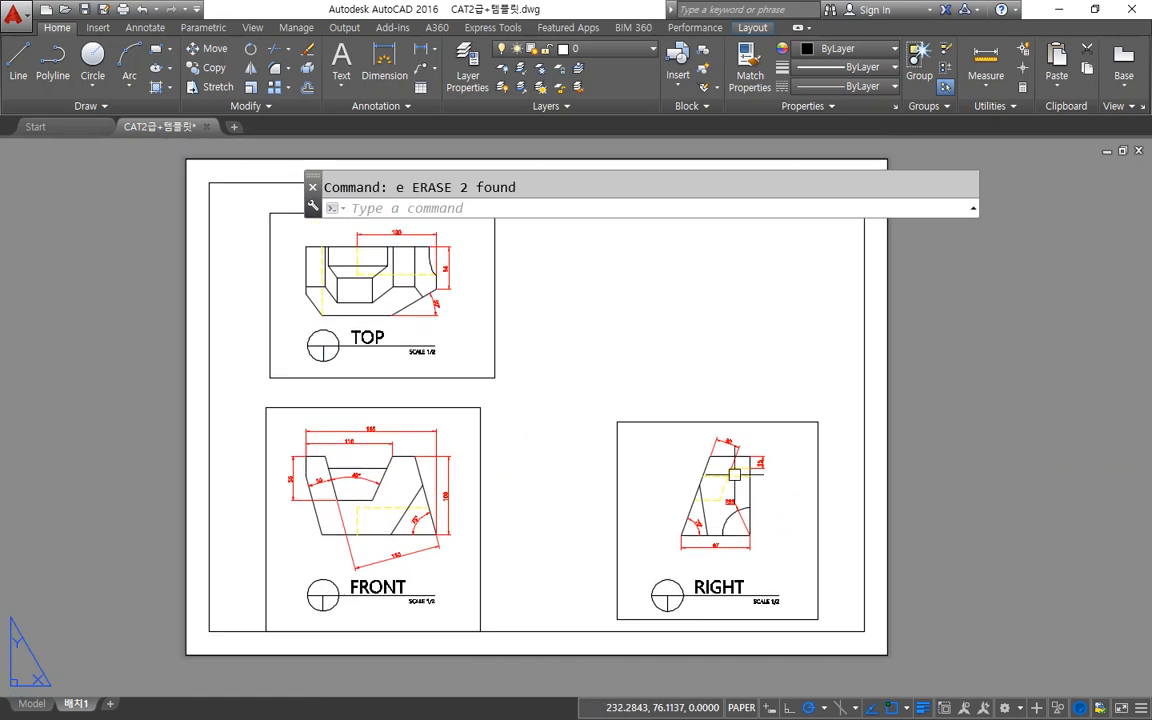
{"action": "left_click", "coordinate": [575, 48]}
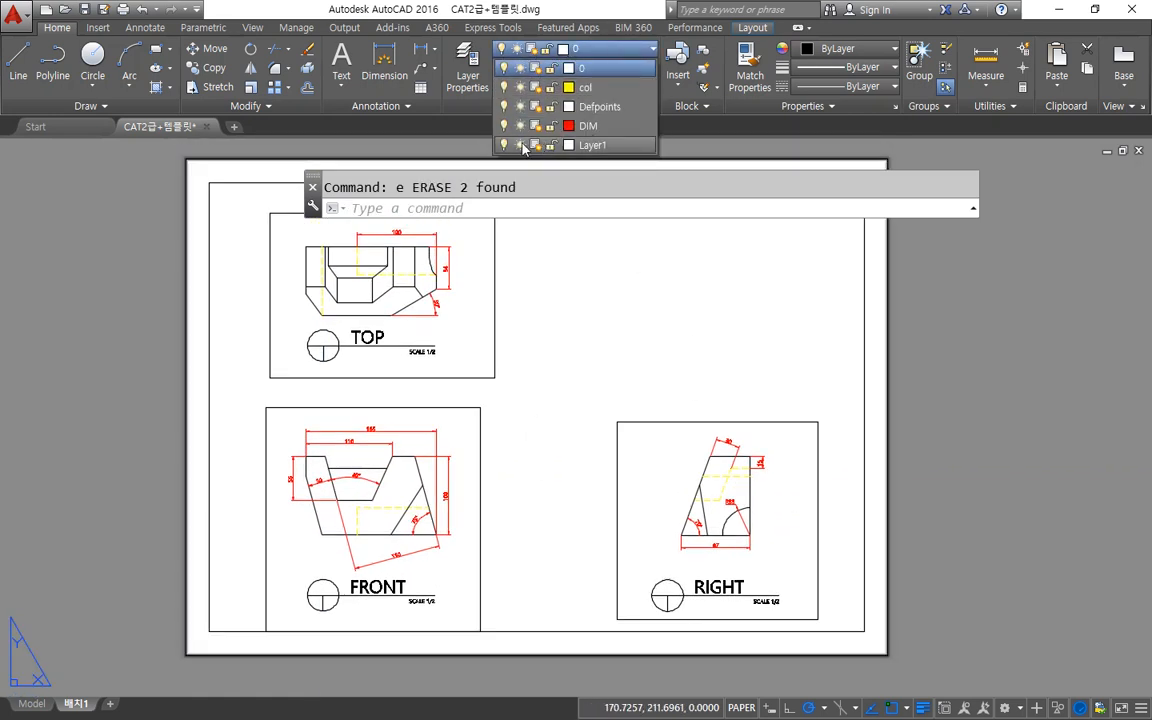
{"action": "left_click", "coordinate": [519, 145]}
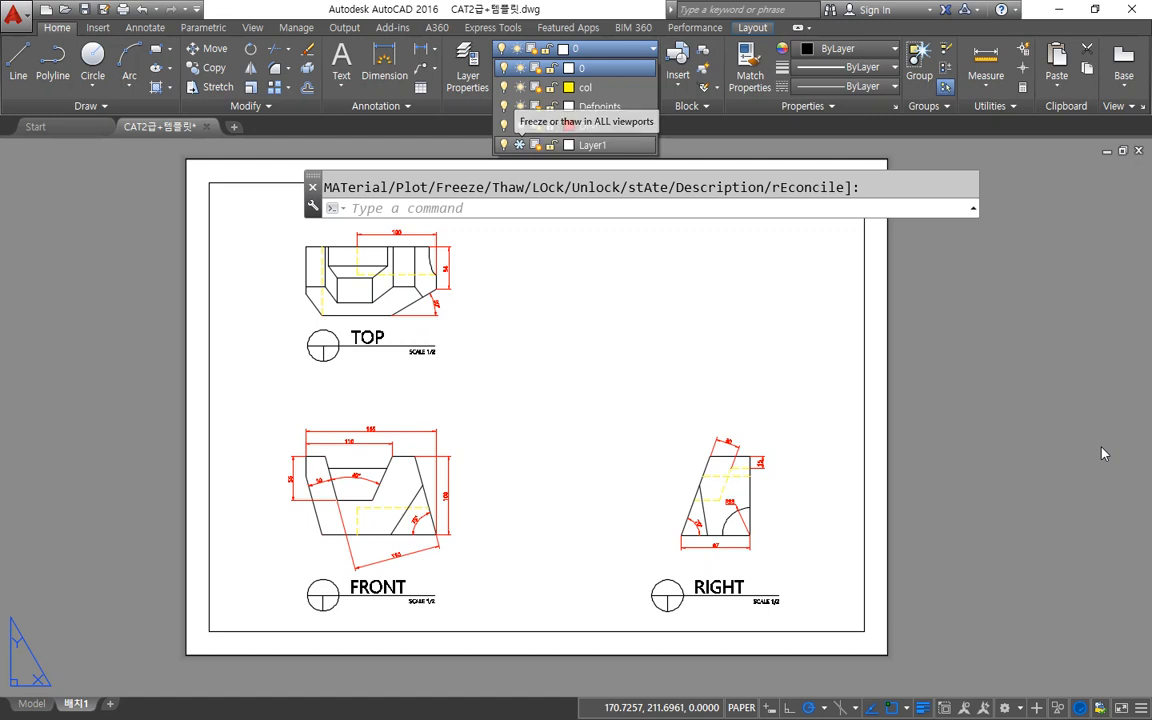
{"action": "left_click", "coordinate": [519, 146]}
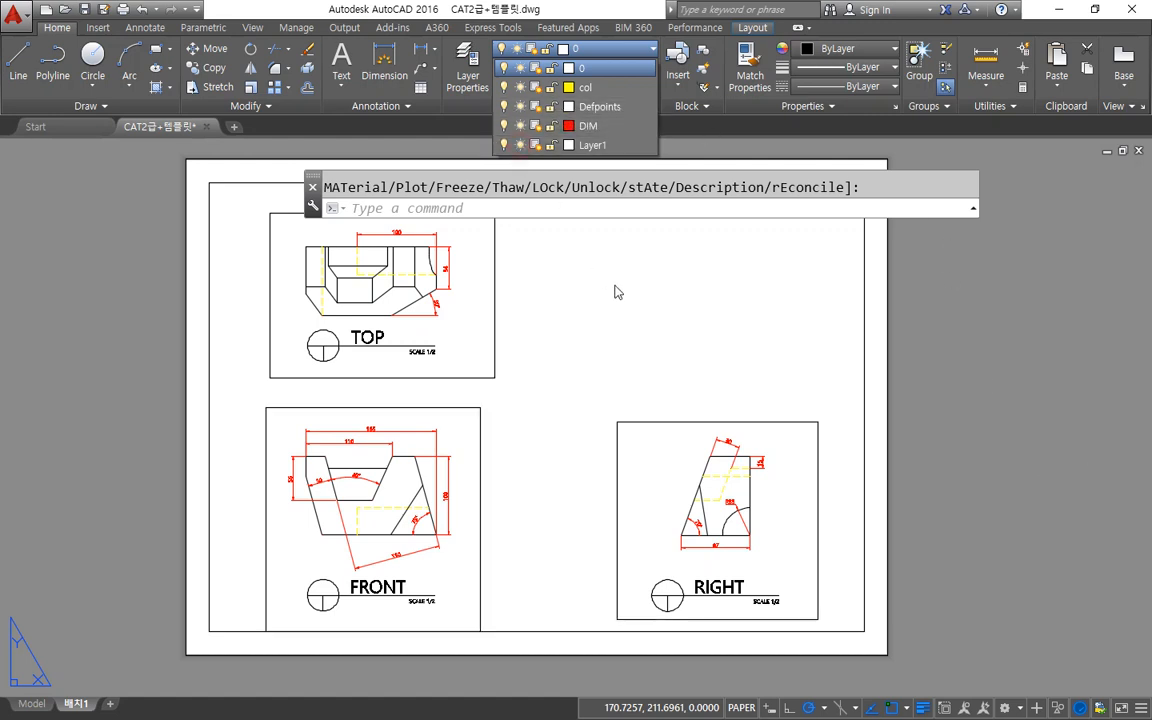
{"action": "left_click", "coordinate": [485, 367]}
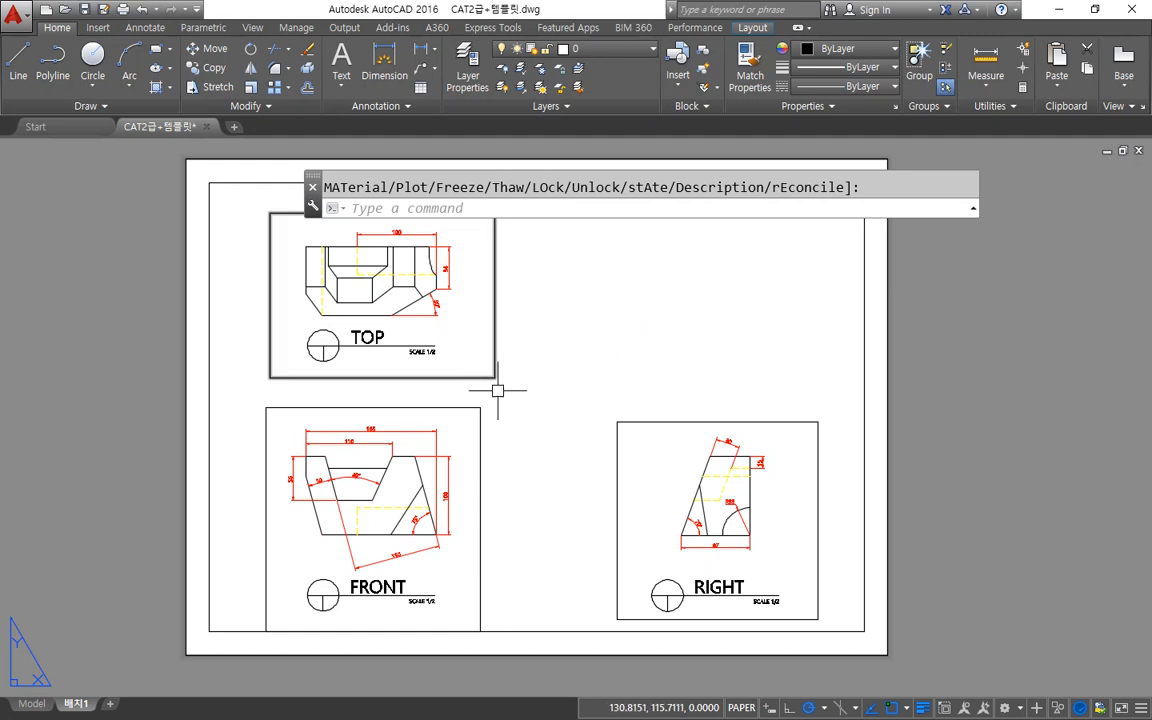
Start MVIEW to review its viewport options, including Lock, and cancel the command
{"action": "type", "text": "mv"}
{"action": "key", "text": "Return"}
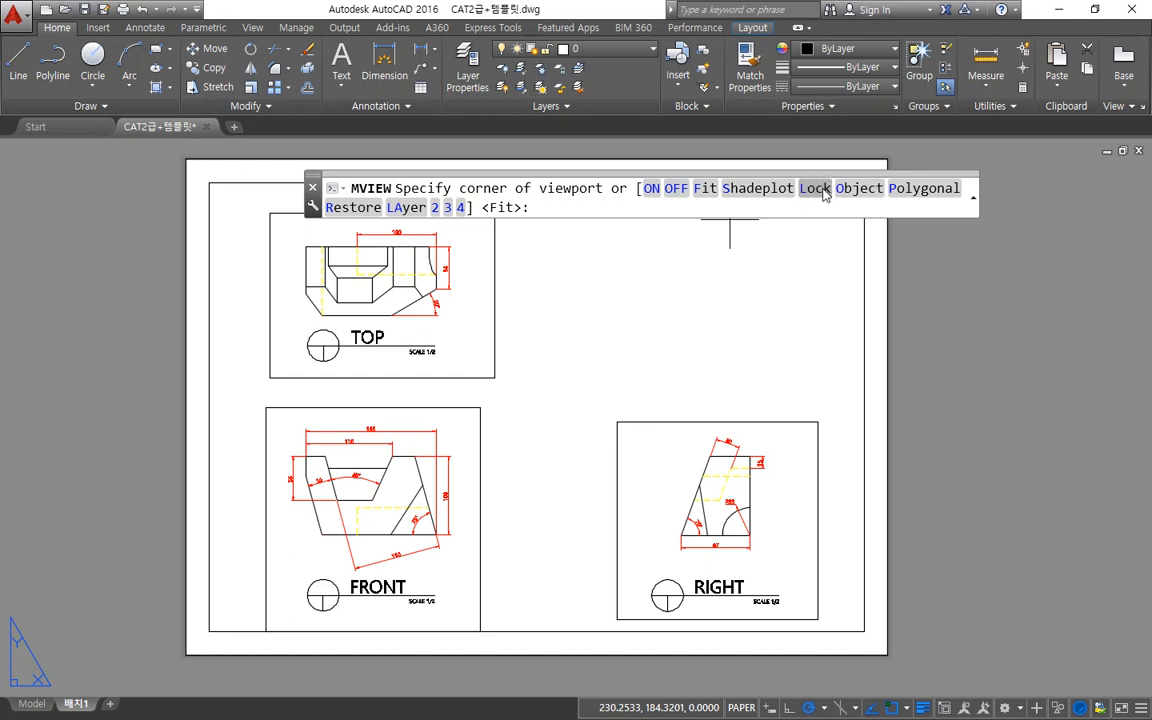
{"action": "key", "text": "Escape"}
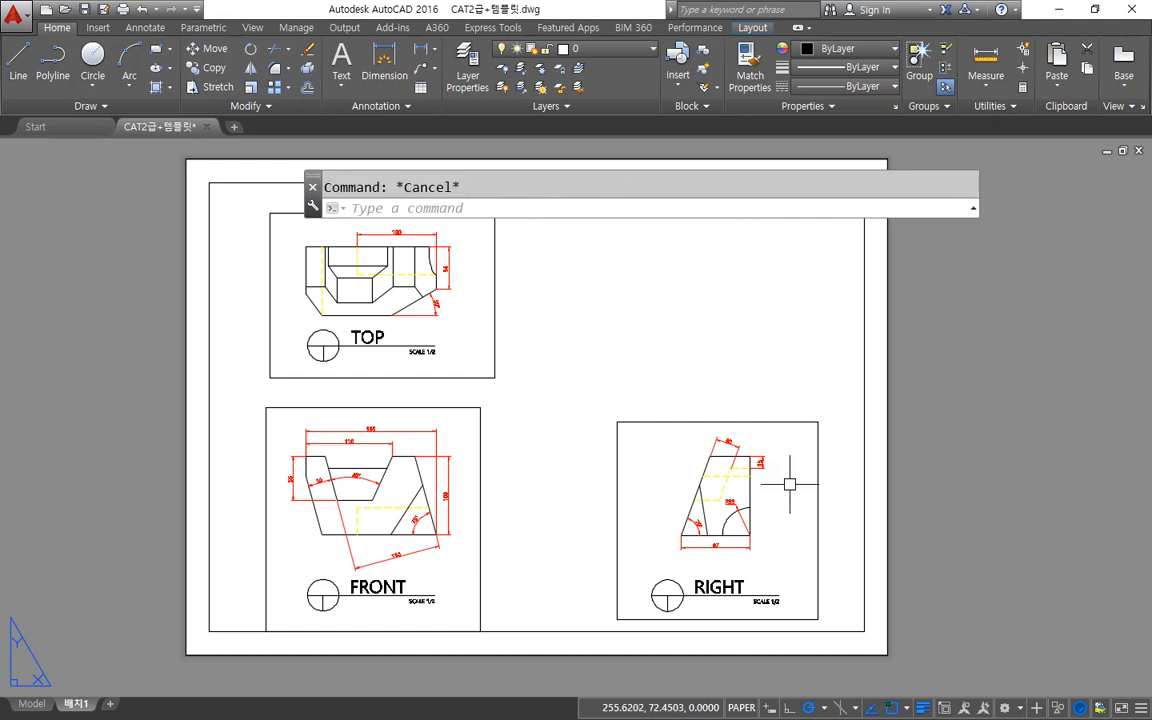
Enter the unlocked RIGHT viewport, pan its view, undo the pan, and return to paper space
{"action": "double_click", "coordinate": [784, 470]}
{"action": "mouse_move", "coordinate": [739, 524]}
{"action": "middle_mouse_down"}
{"action": "mouse_move", "coordinate": [707, 528]}
{"action": "mouse_move", "coordinate": [728, 491]}
{"action": "mouse_move", "coordinate": [764, 550]}
{"action": "mouse_move", "coordinate": [733, 546]}
{"action": "mouse_move", "coordinate": [750, 478]}
{"action": "mouse_move", "coordinate": [753, 519]}
{"action": "middle_mouse_up"}
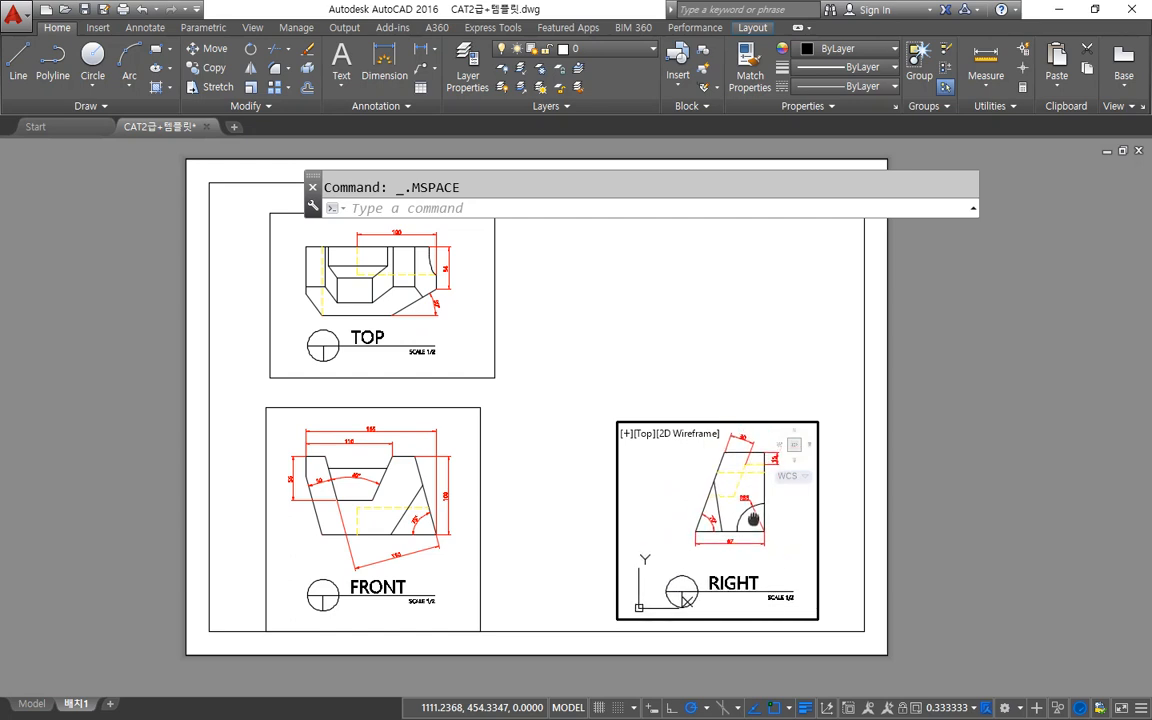
{"action": "double_click", "coordinate": [751, 340]}
{"action": "key", "text": "ctrl+z"}
{"action": "key", "text": "ctrl+z"}
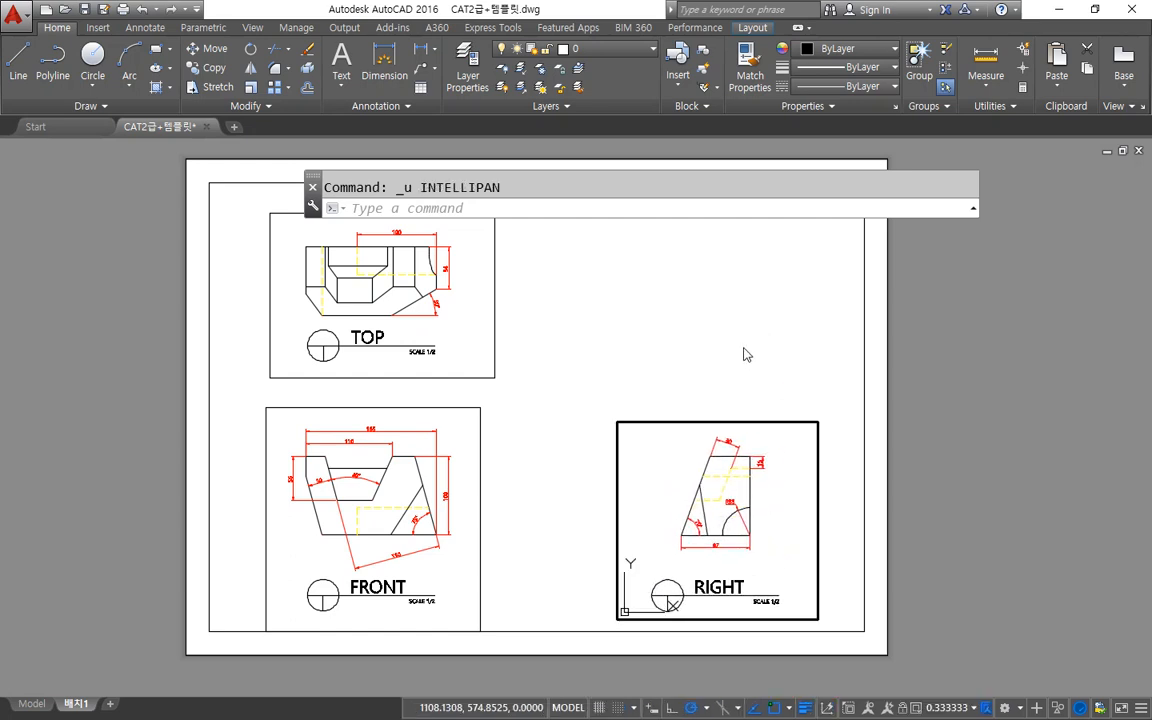
{"action": "double_click", "coordinate": [743, 354]}
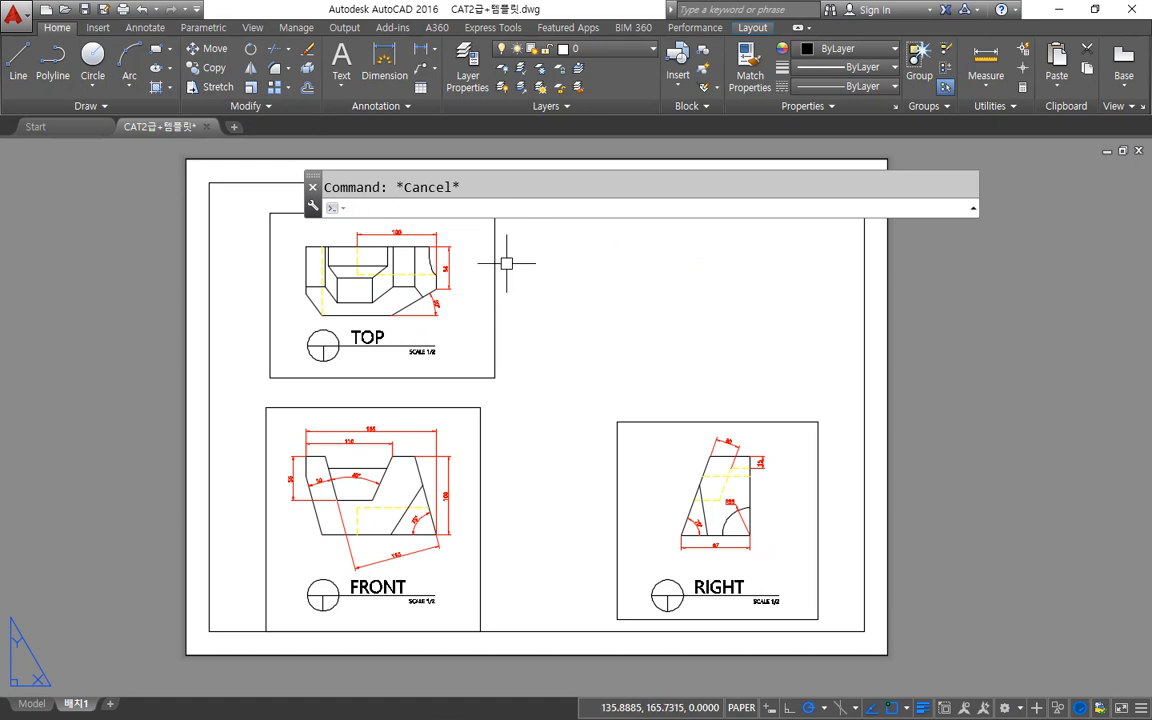
Turn on MVIEW view locking for the RIGHT, FRONT and TOP viewports
{"action": "key", "text": "Return"}
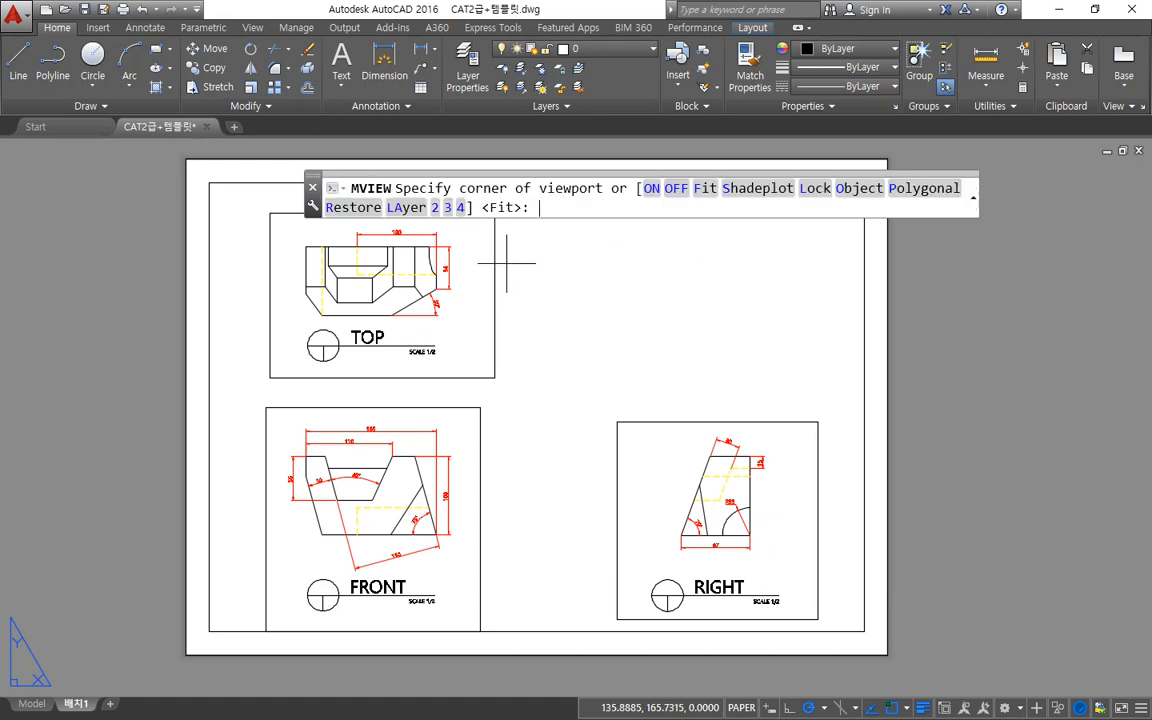
{"action": "left_click", "coordinate": [811, 189]}
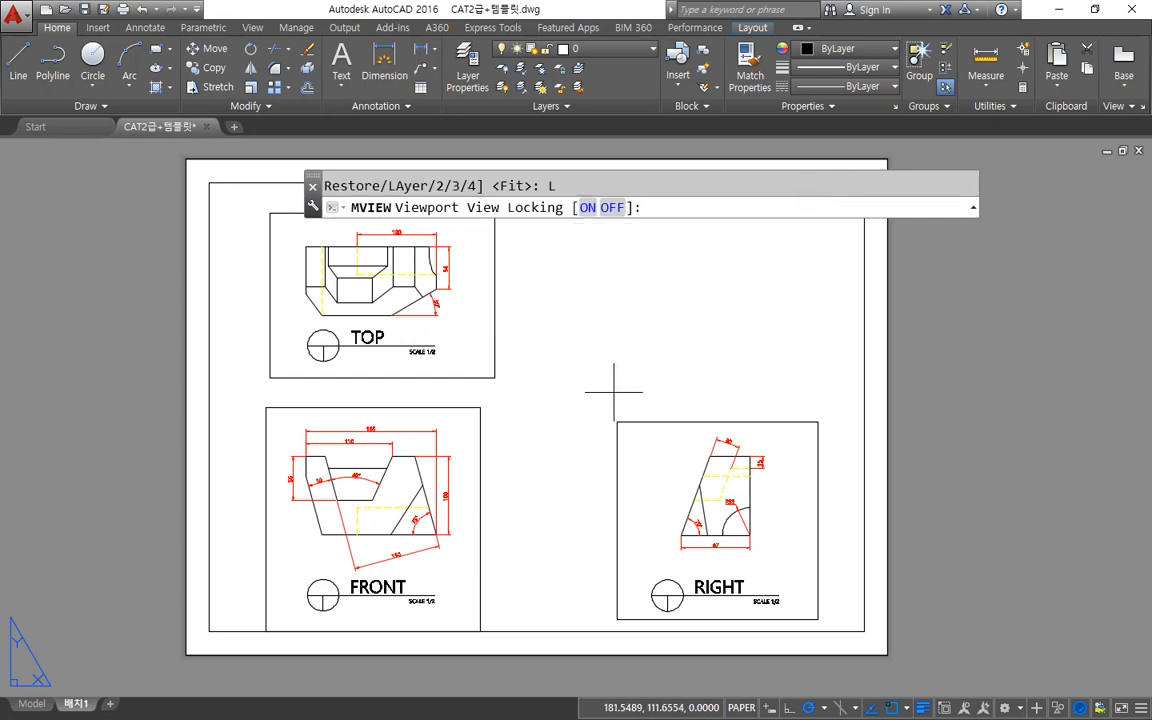
{"action": "left_click", "coordinate": [589, 208]}
{"action": "left_click", "coordinate": [624, 422]}
{"action": "left_click", "coordinate": [487, 401]}
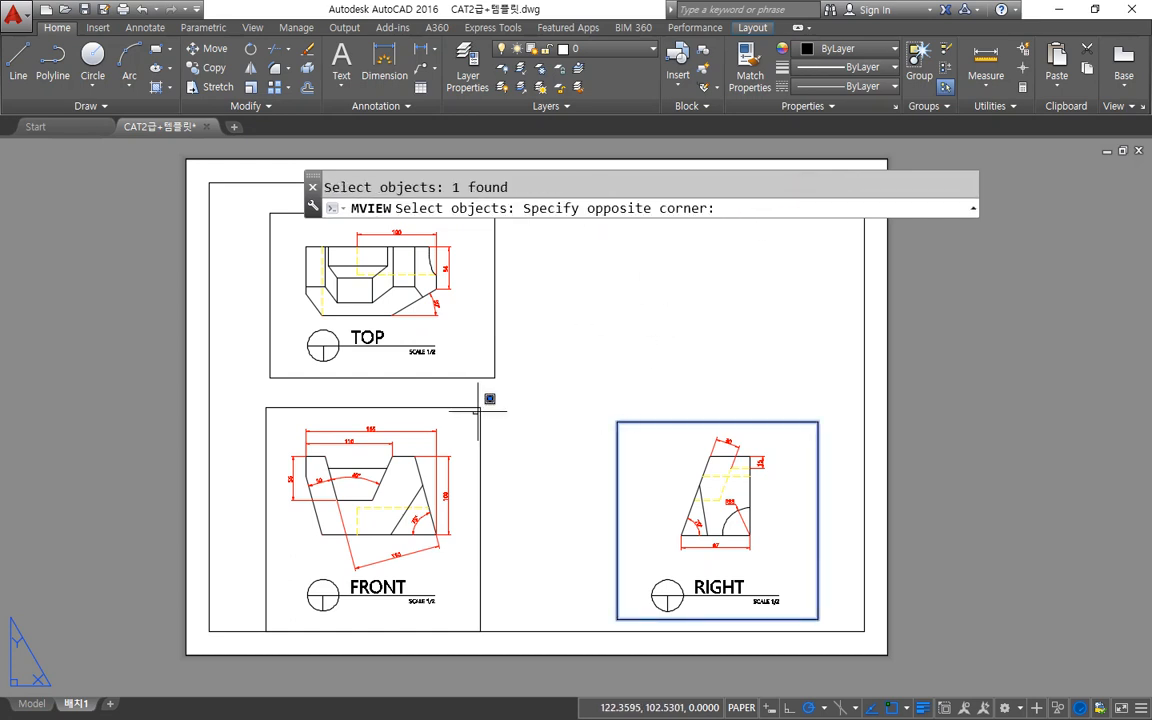
{"action": "left_click", "coordinate": [445, 347]}
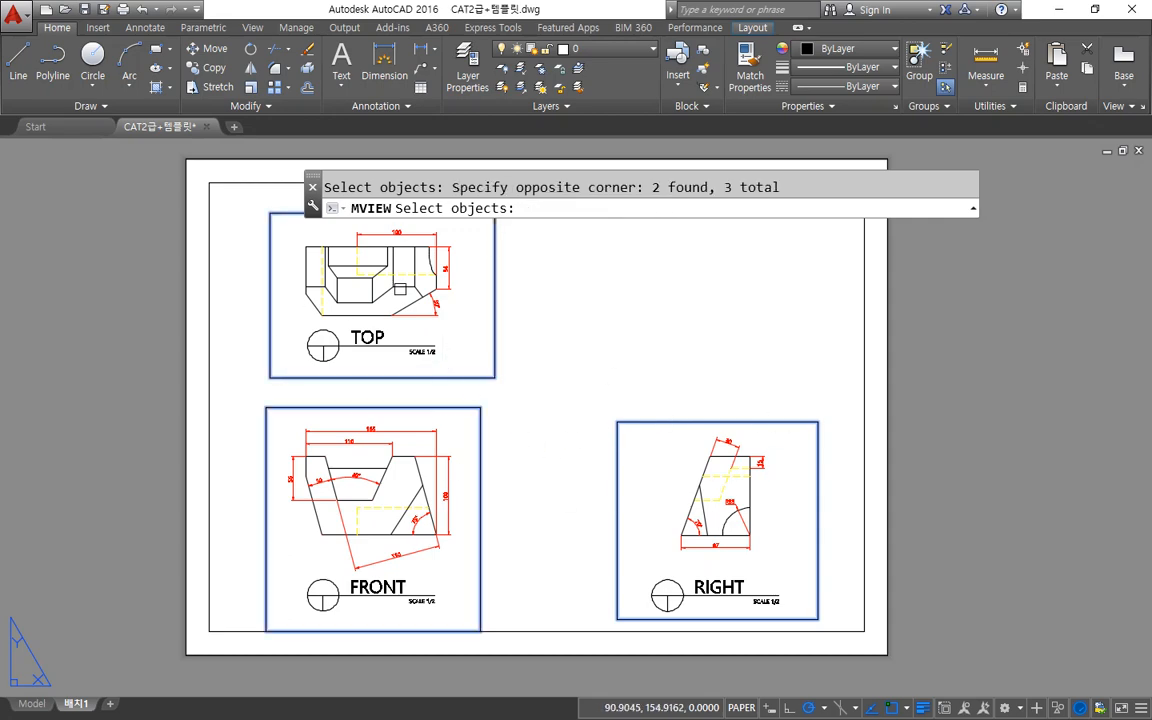
{"action": "key", "text": "space"}
Enter the TOP viewport and zoom and pan inside it to test the view lock
{"action": "double_click", "coordinate": [471, 319]}
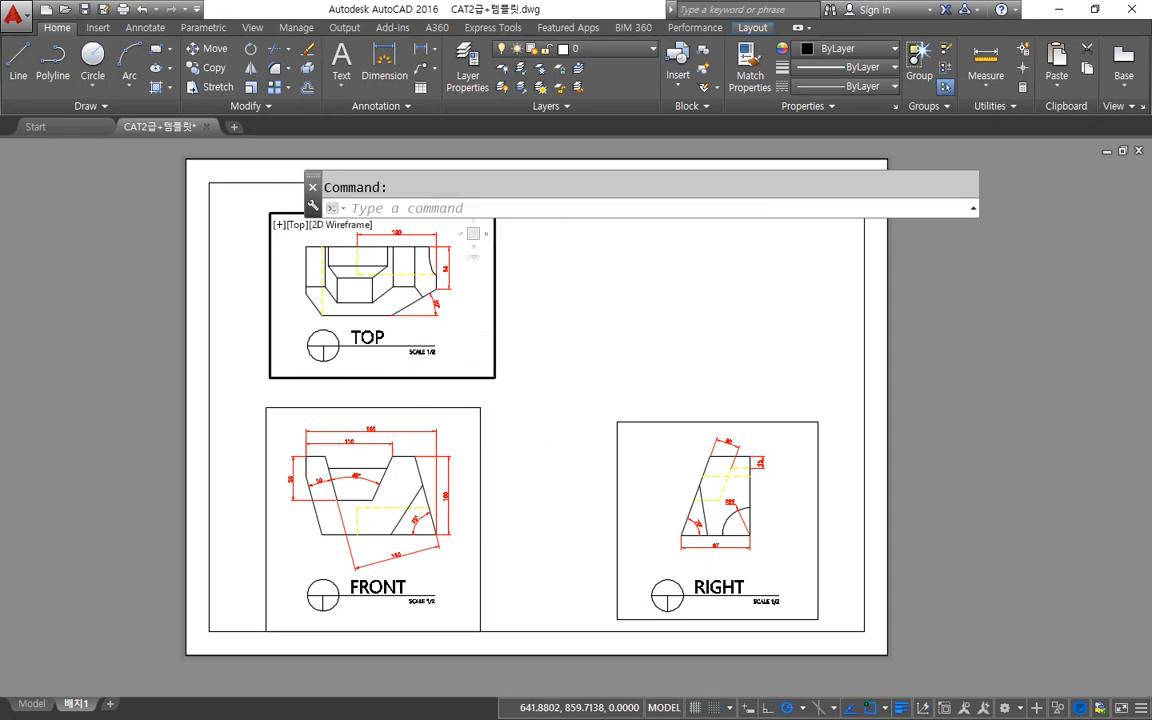
{"action": "scroll", "coordinate": [385, 277], "scroll_direction": "up", "scroll_amount": 6}
{"action": "scroll", "coordinate": [386, 295], "scroll_direction": "down", "scroll_amount": 6}
{"action": "middle_click_drag", "start_coordinate": [391, 298], "coordinate": [452, 318]}
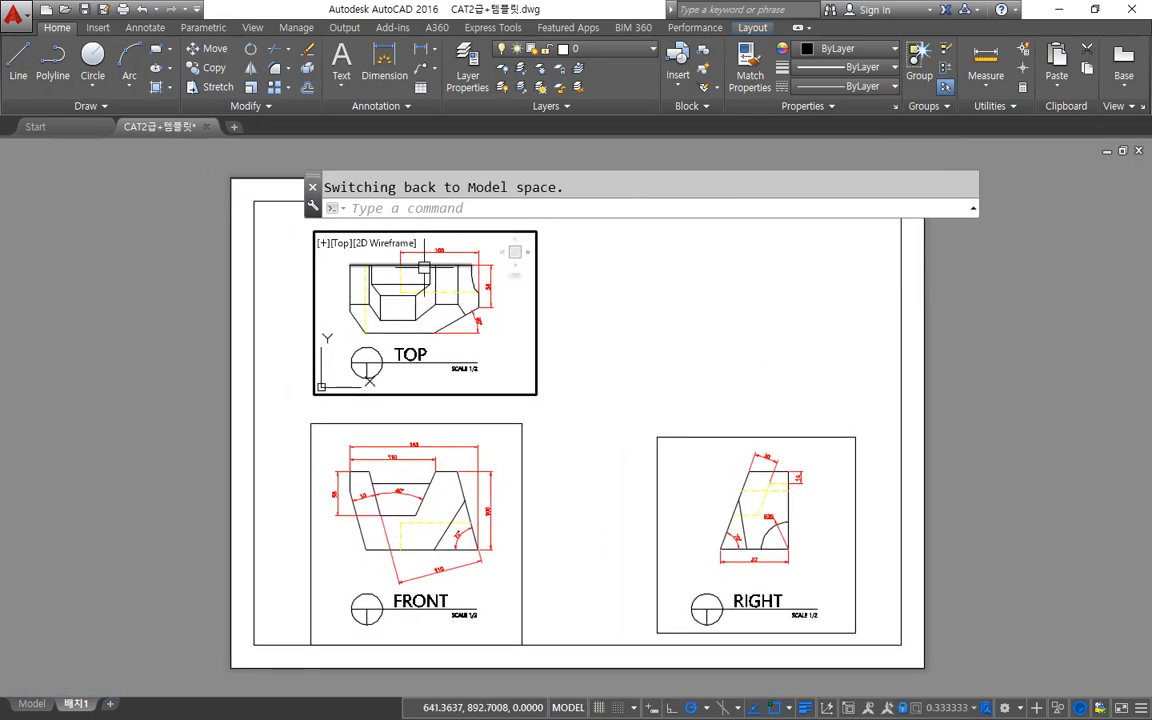
{"action": "scroll", "coordinate": [424, 268], "scroll_direction": "up", "scroll_amount": 5}
{"action": "scroll", "coordinate": [424, 268], "scroll_direction": "down", "scroll_amount": 5}
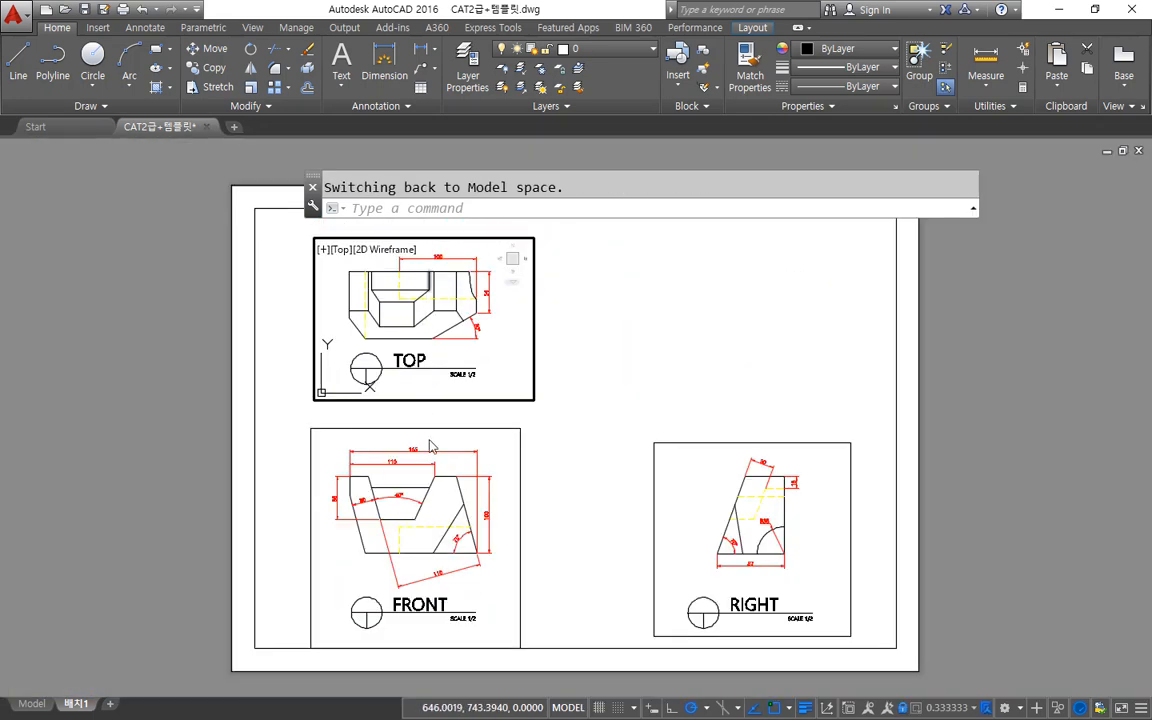
{"action": "middle_click_drag", "start_coordinate": [430, 422], "coordinate": [397, 398]}
Activate the FRONT viewport, zoom and pan inside it to test the lock, and return to paper space
{"action": "left_click", "coordinate": [452, 416]}
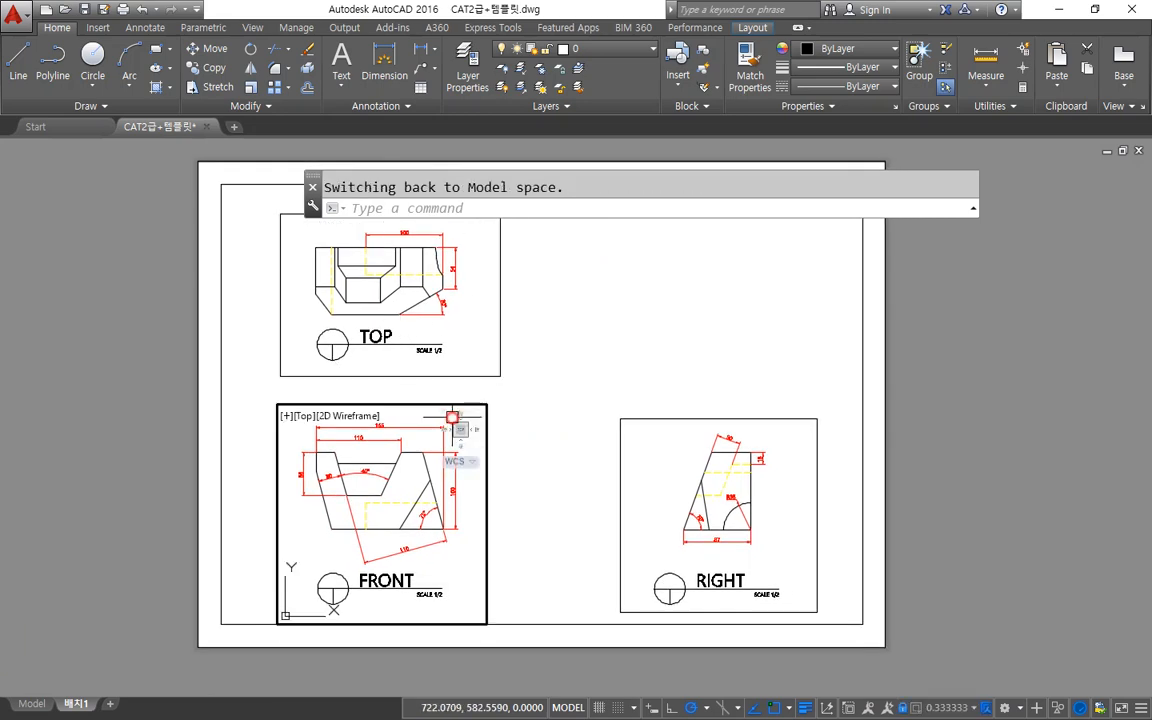
{"action": "scroll", "coordinate": [405, 451], "scroll_direction": "up", "scroll_amount": 5}
{"action": "scroll", "coordinate": [405, 451], "scroll_direction": "down", "scroll_amount": 5}
{"action": "middle_click_drag", "start_coordinate": [407, 452], "coordinate": [354, 451]}
{"action": "double_click", "coordinate": [514, 411]}
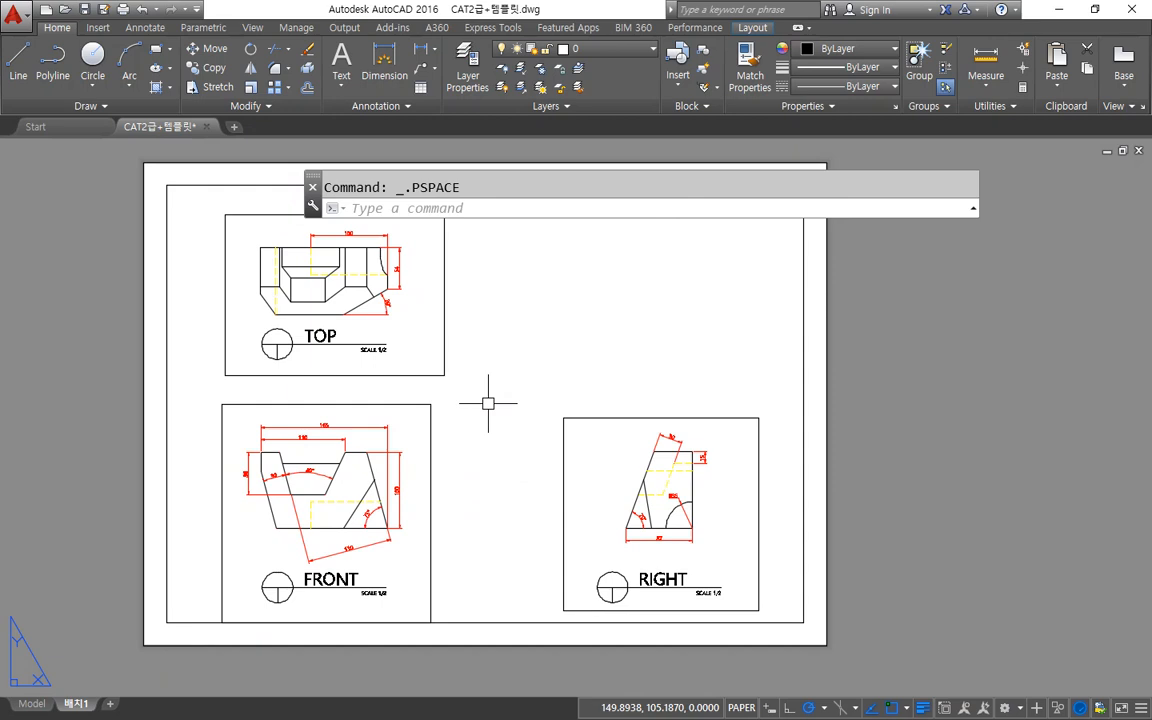
Turn off MVIEW view locking for all three viewports
{"action": "key", "text": "Return"}
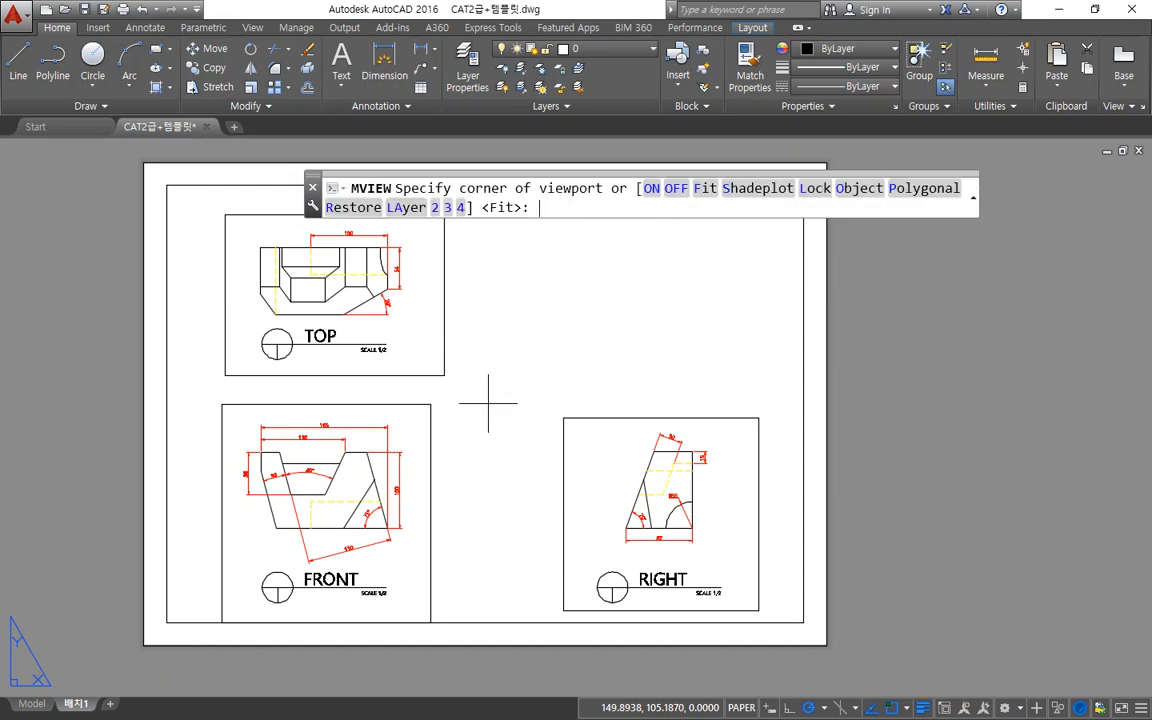
{"action": "left_click", "coordinate": [812, 188]}
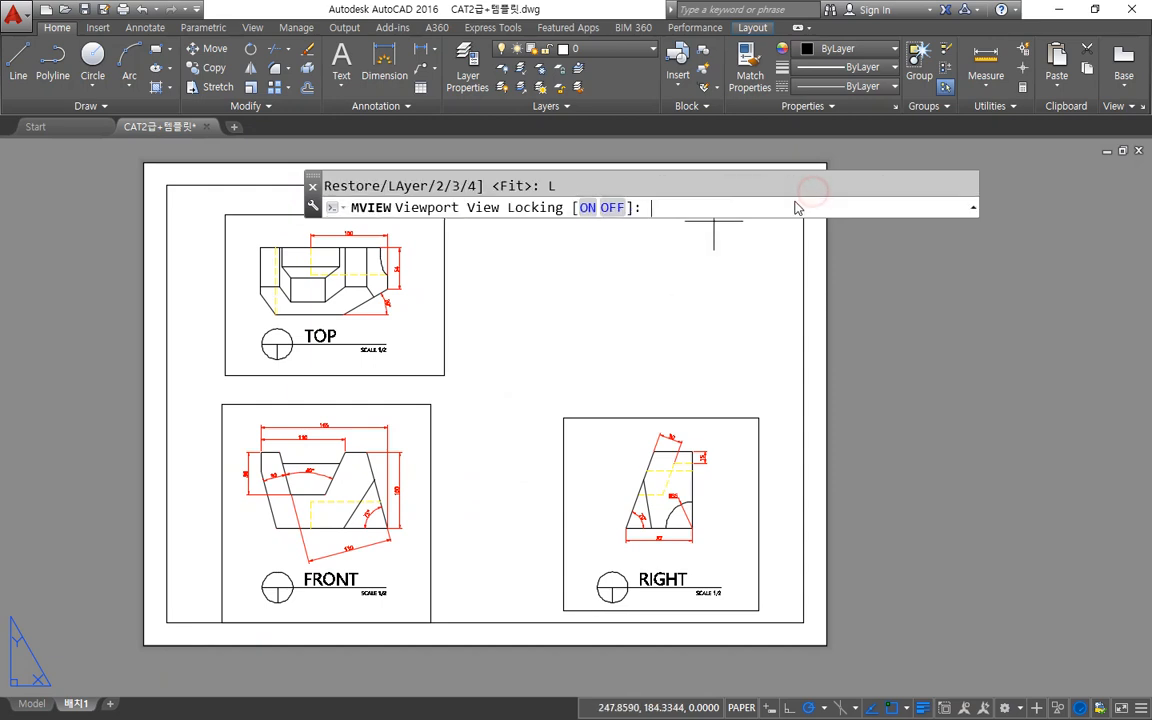
{"action": "left_click", "coordinate": [619, 208]}
{"action": "left_click", "coordinate": [593, 218]}
{"action": "left_click", "coordinate": [427, 437]}
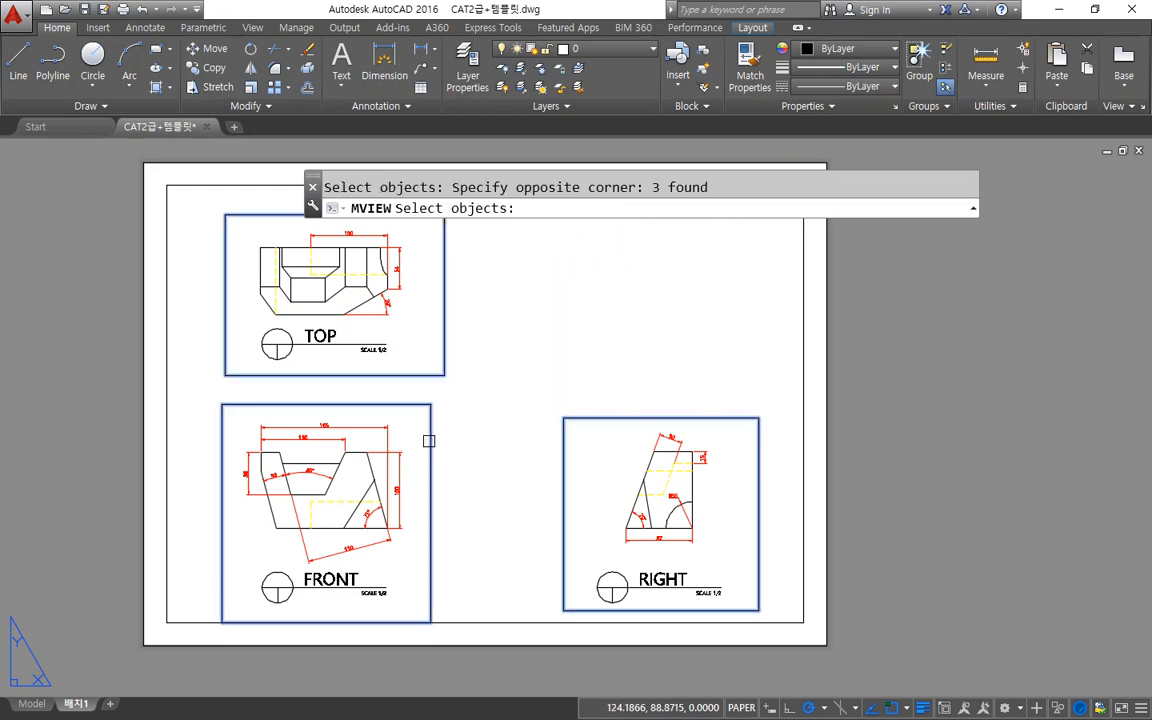
{"action": "key", "text": "Return"}
Enter the TOP viewport, zoom and pan its unlocked view, undo those view changes, and return to paper space
{"action": "double_click", "coordinate": [421, 322]}
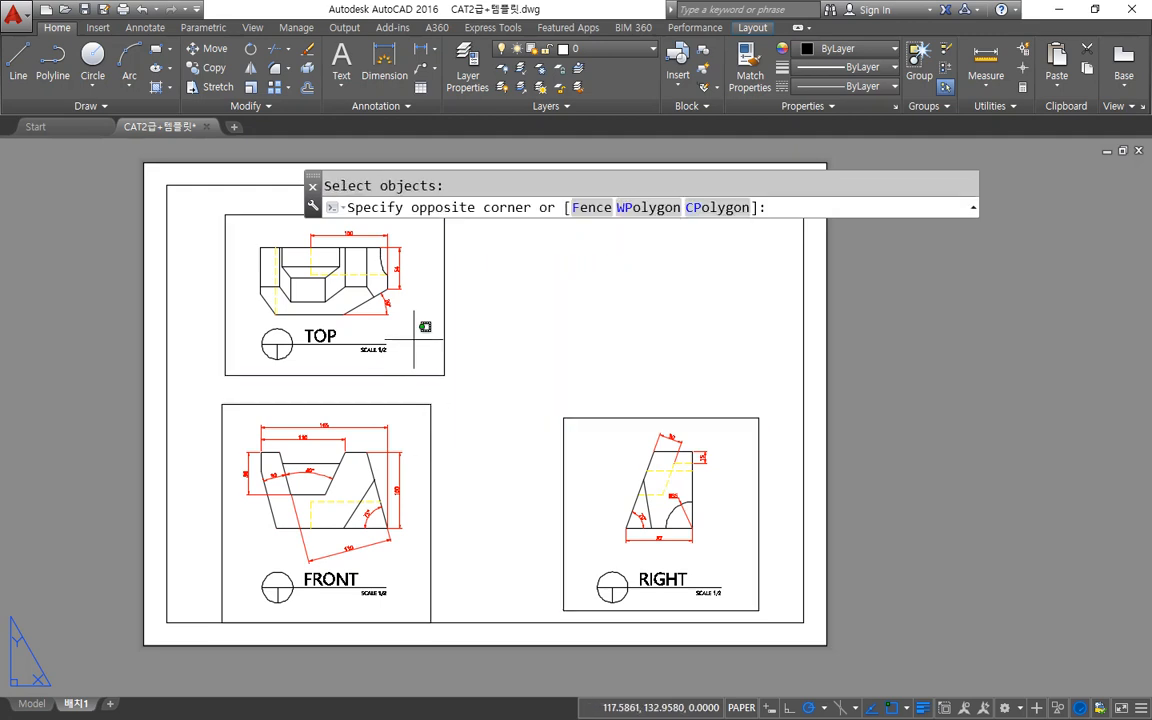
{"action": "scroll", "coordinate": [358, 297], "scroll_direction": "up", "scroll_amount": 5}
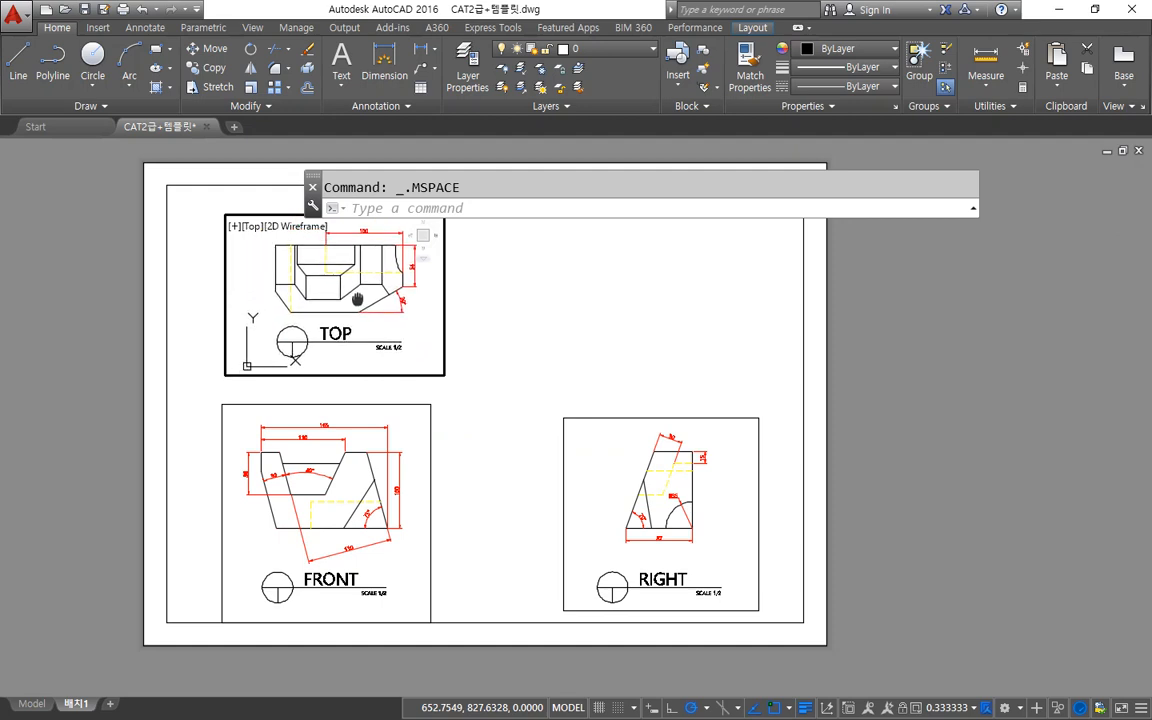
{"action": "scroll", "coordinate": [358, 297], "scroll_direction": "down", "scroll_amount": 5}
{"action": "key", "text": "ctrl+z"}
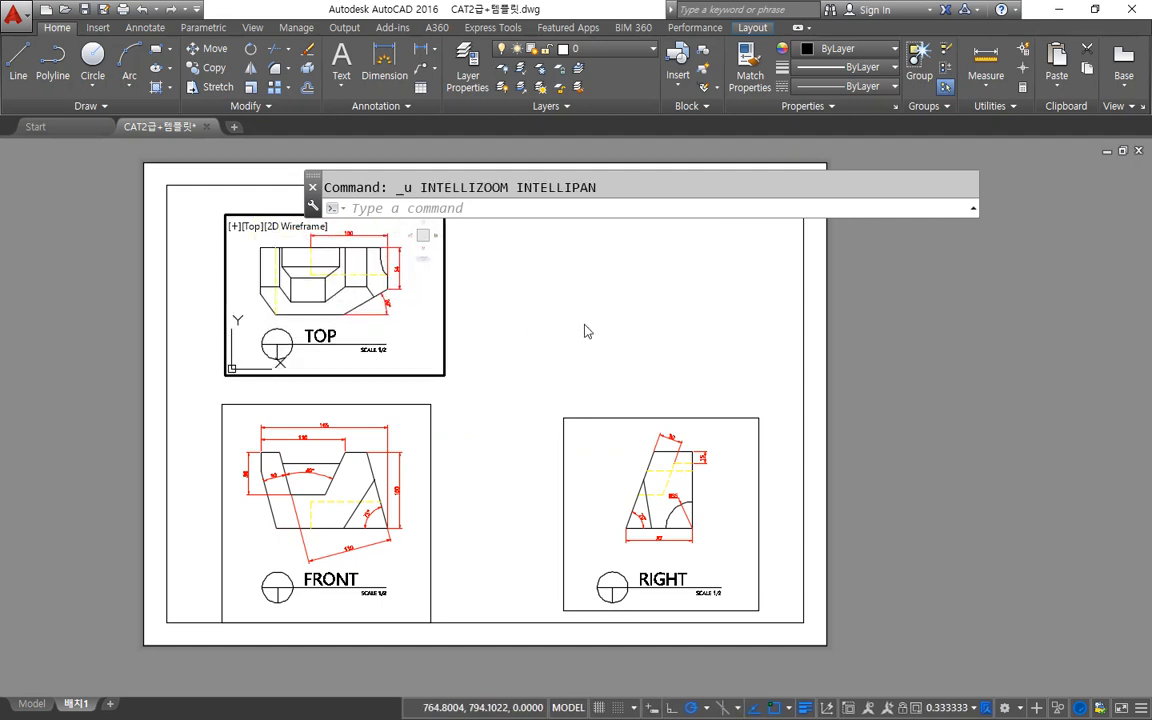
{"action": "key", "text": "ctrl+z"}
Select the three viewport frames to identify their layer, freeze Layer1 to hide them, and check the finished sheet
{"action": "left_click", "coordinate": [581, 437]}
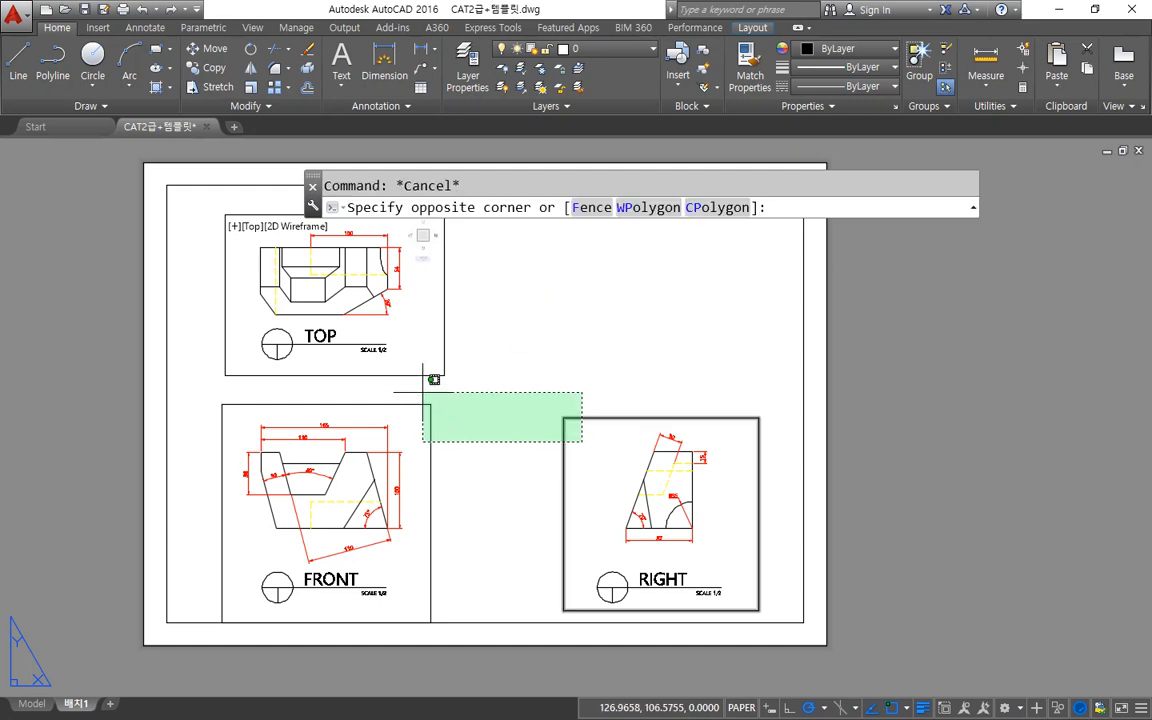
{"action": "left_click", "coordinate": [435, 345]}
{"action": "left_click", "coordinate": [633, 49]}
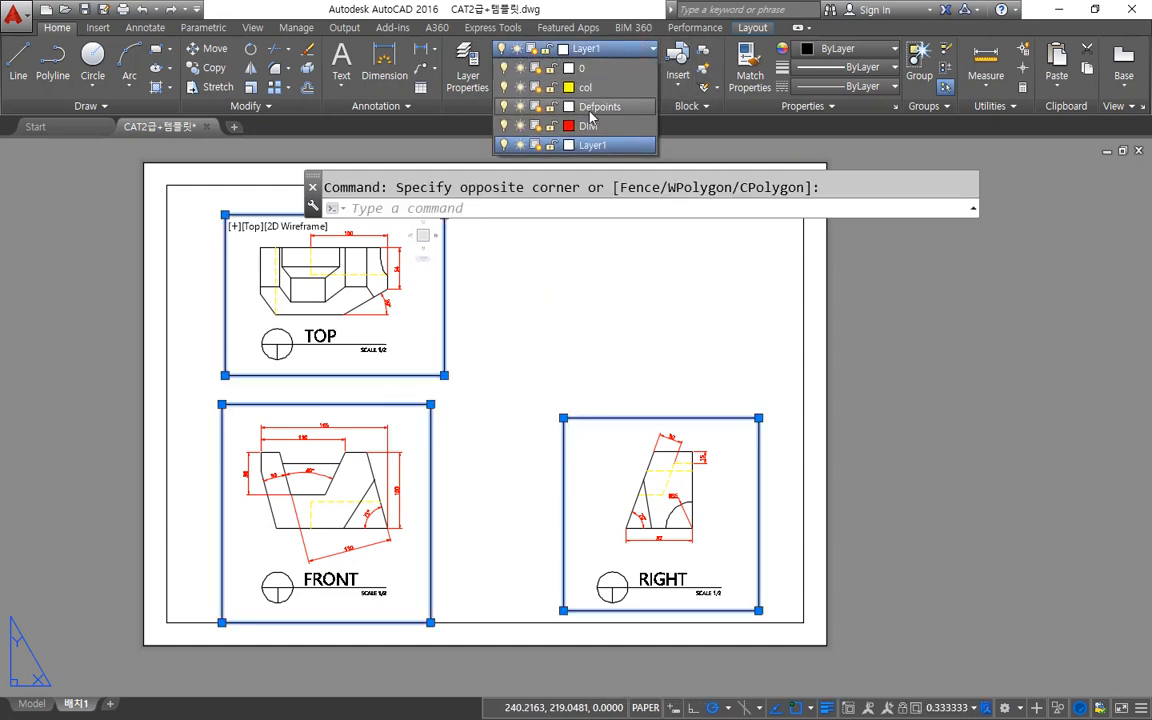
{"action": "left_click", "coordinate": [521, 145]}
{"action": "key", "text": "Escape"}
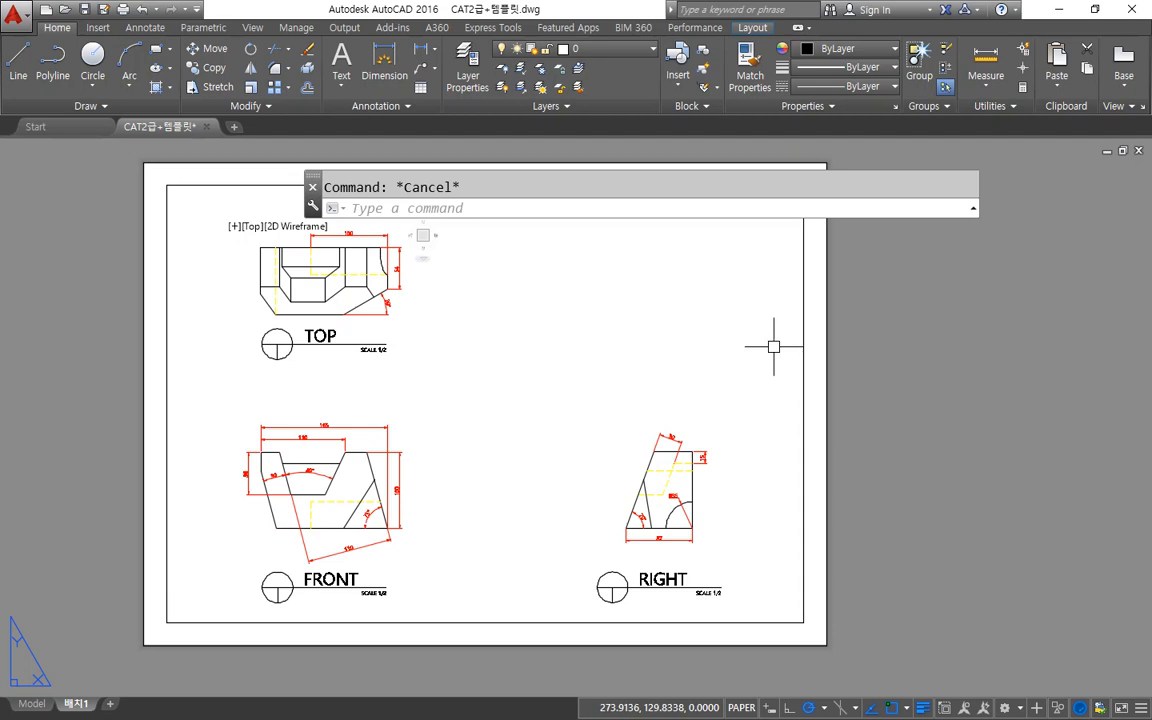
{"action": "scroll", "coordinate": [773, 346], "scroll_direction": "up", "scroll_amount": 2}
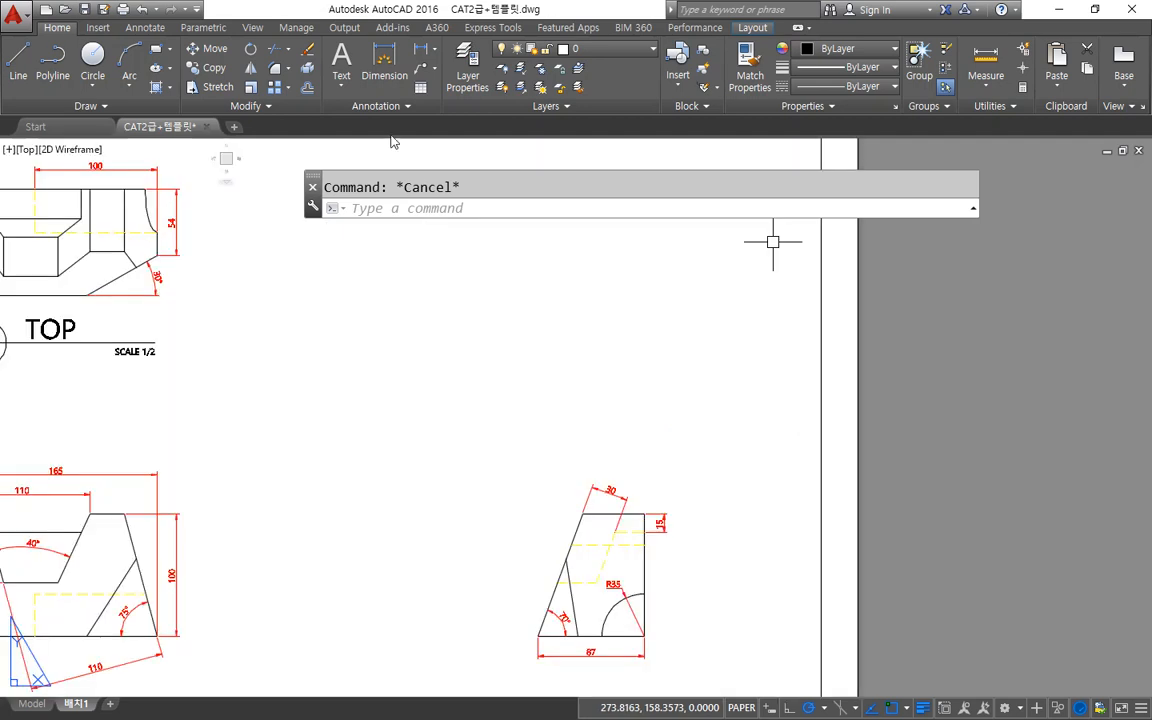
{"action": "scroll", "coordinate": [373, 362], "scroll_direction": "down", "scroll_amount": 2}
{"action": "middle_click_drag", "start_coordinate": [337, 393], "coordinate": [406, 410]}
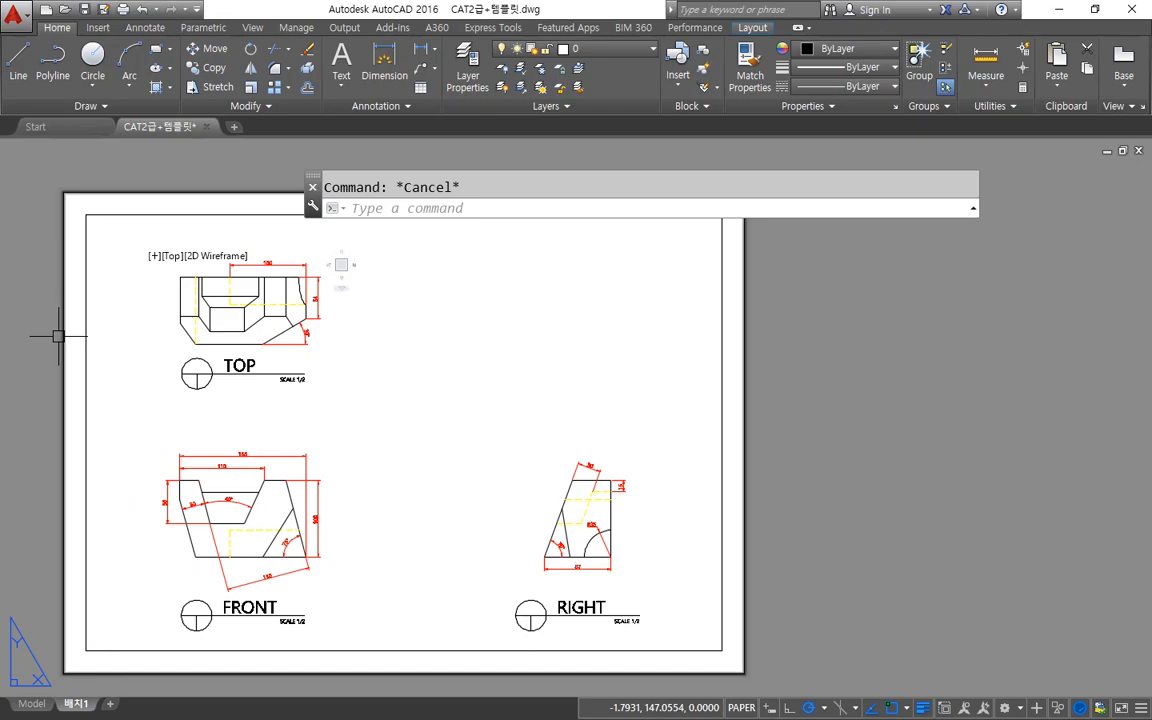